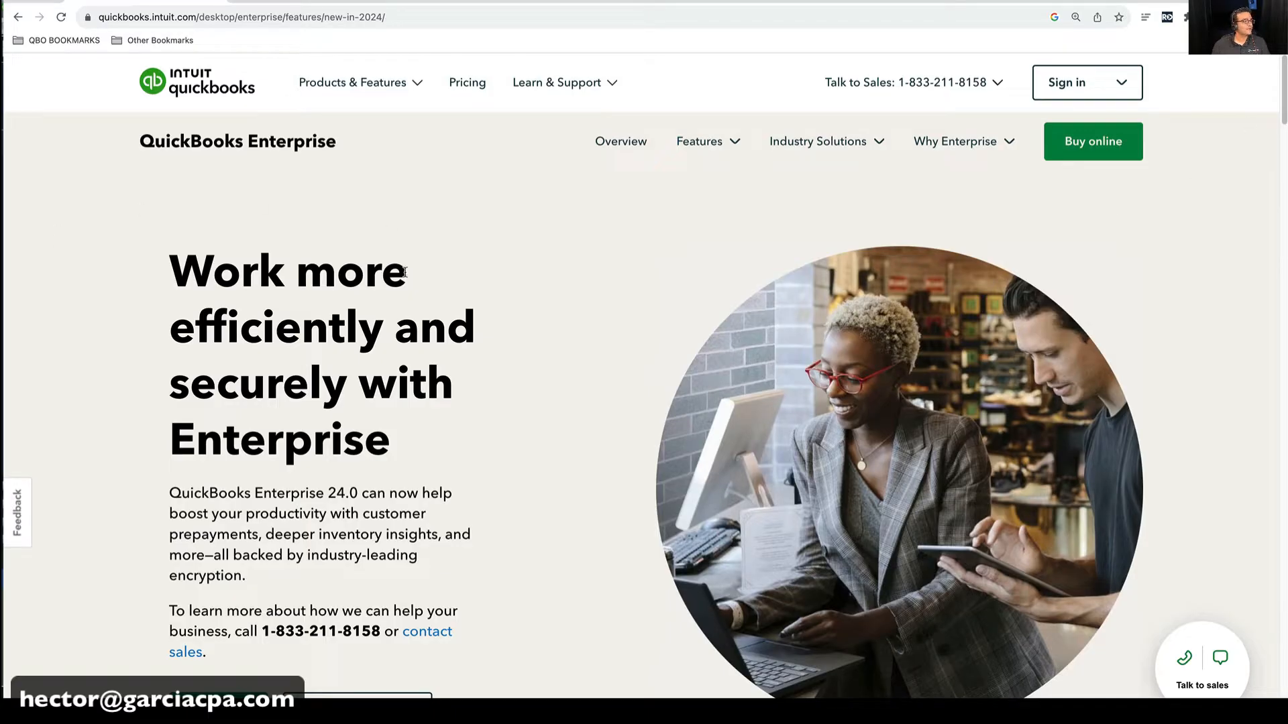
Step: Look over the QuickBooks Enterprise 24.0 what's-new page from its headline down to the Features list
{"action": "scroll", "coordinate": [584, 340], "scroll_direction": "down", "scroll_amount": 2}
{"action": "scroll", "coordinate": [587, 341], "scroll_direction": "up", "scroll_amount": 3}
{"action": "left_click_drag", "start_coordinate": [182, 265], "coordinate": [479, 454]}
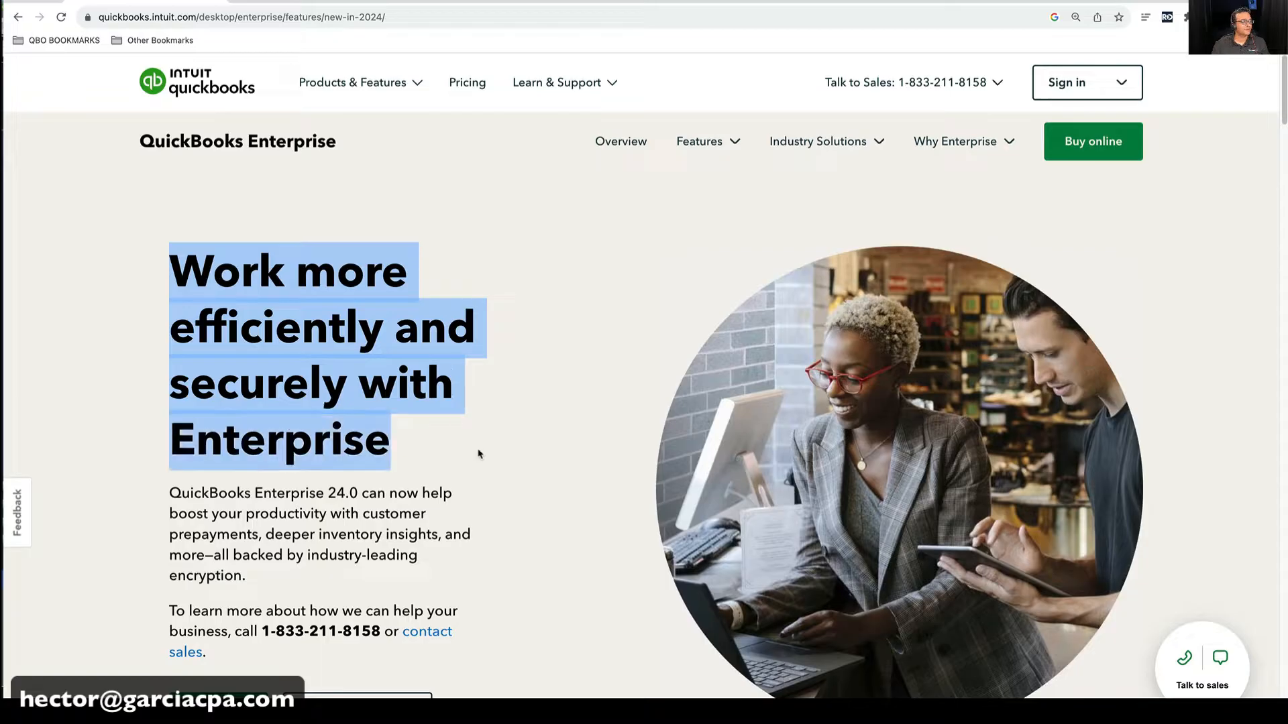
{"action": "left_click", "coordinate": [477, 454]}
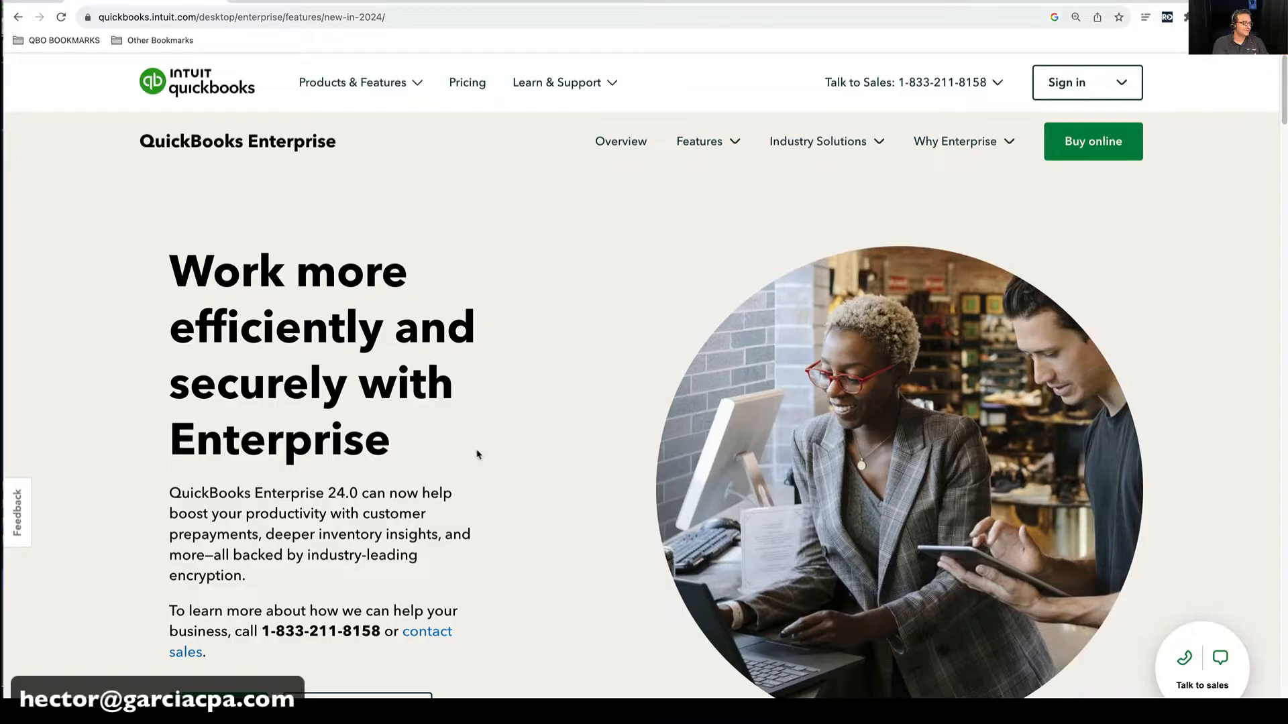
{"action": "scroll", "coordinate": [477, 454], "scroll_direction": "down", "scroll_amount": 4}
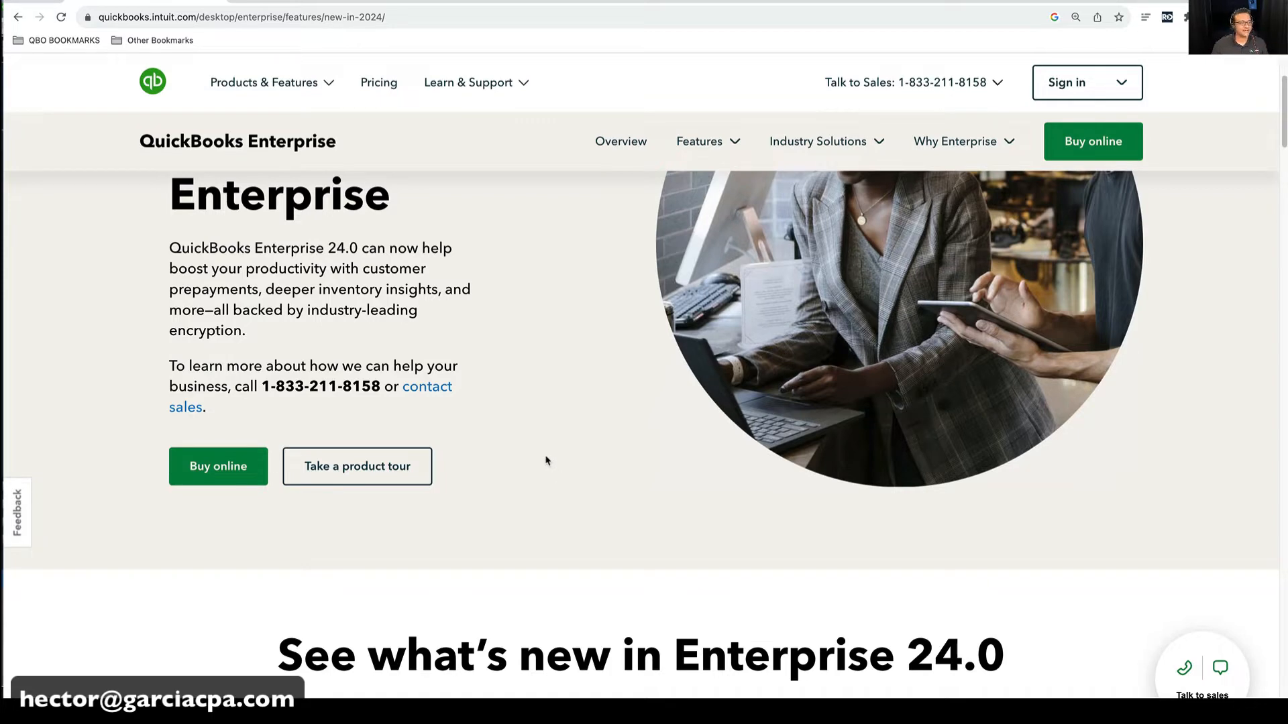
{"action": "scroll", "coordinate": [561, 466], "scroll_direction": "down", "scroll_amount": 3}
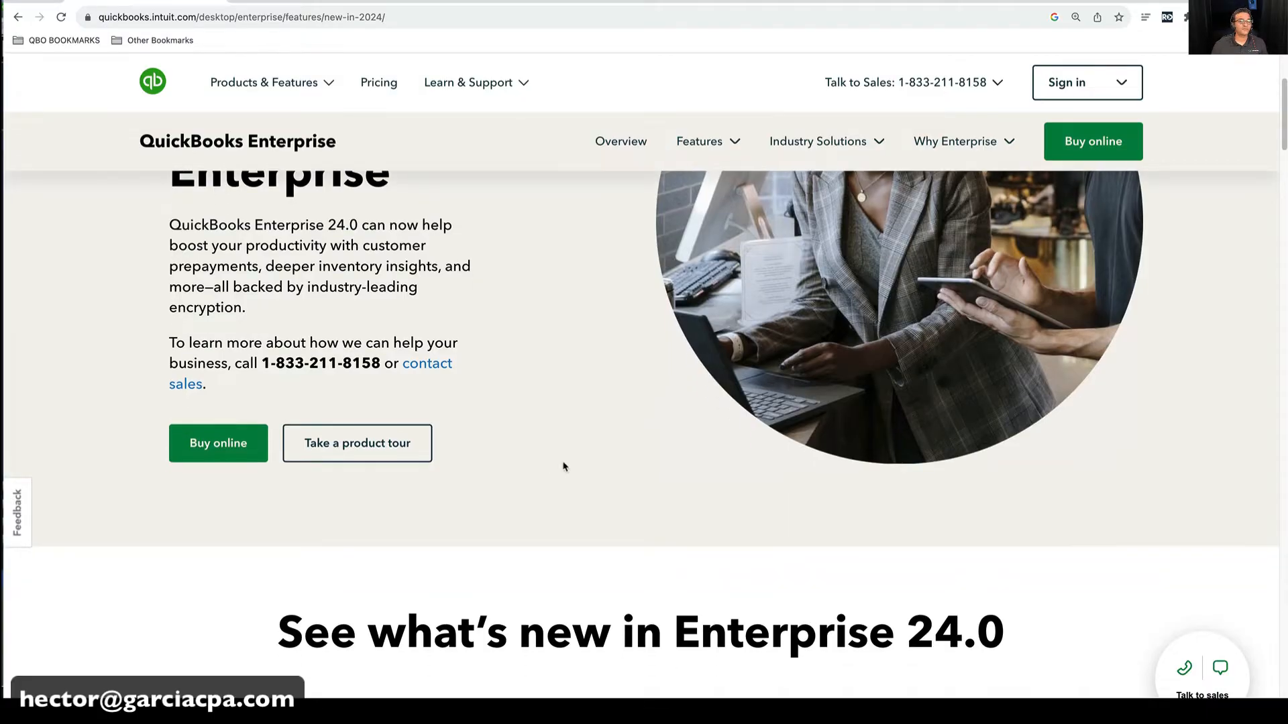
{"action": "scroll", "coordinate": [566, 467], "scroll_direction": "down", "scroll_amount": 15}
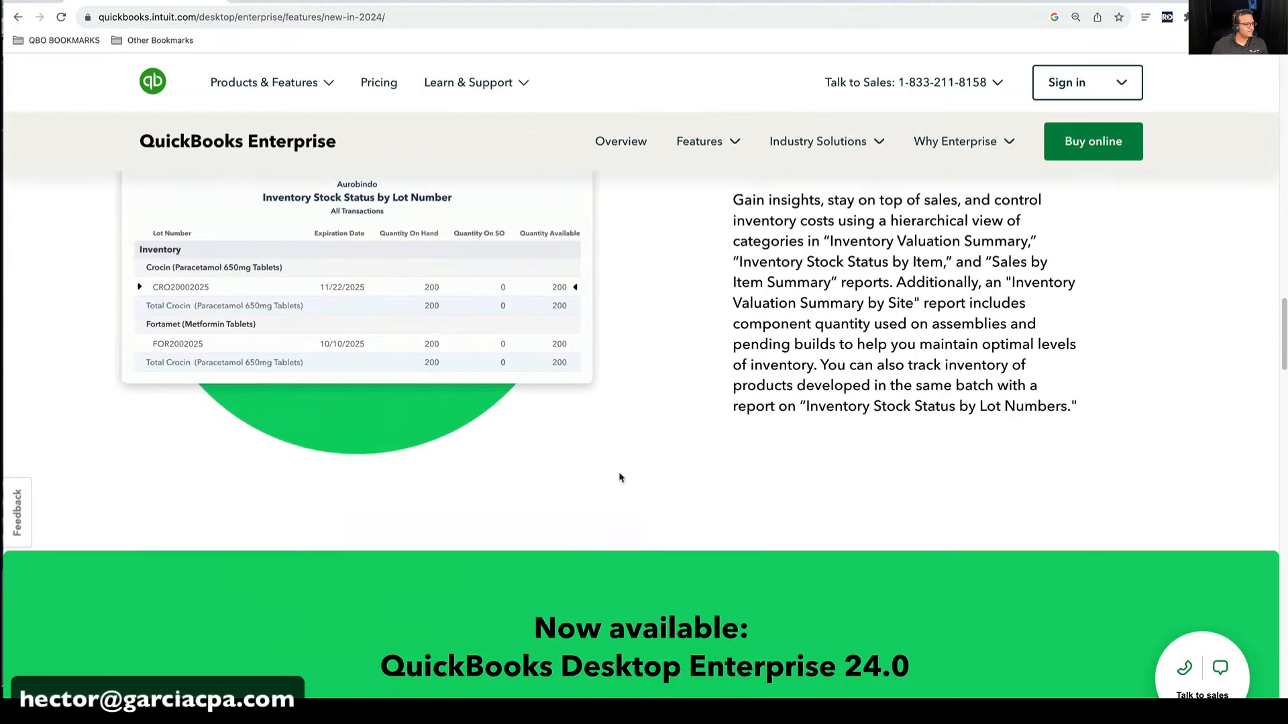
{"action": "scroll", "coordinate": [647, 471], "scroll_direction": "down", "scroll_amount": 15}
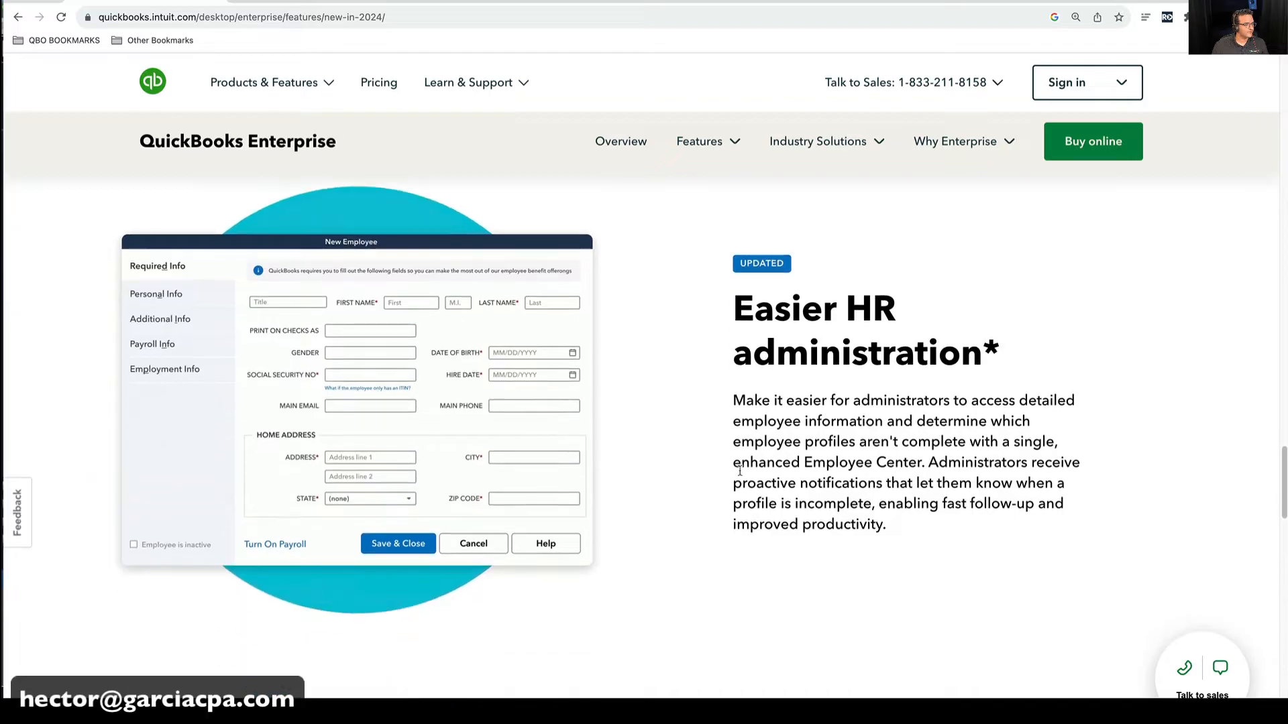
{"action": "scroll", "coordinate": [738, 469], "scroll_direction": "down", "scroll_amount": 4}
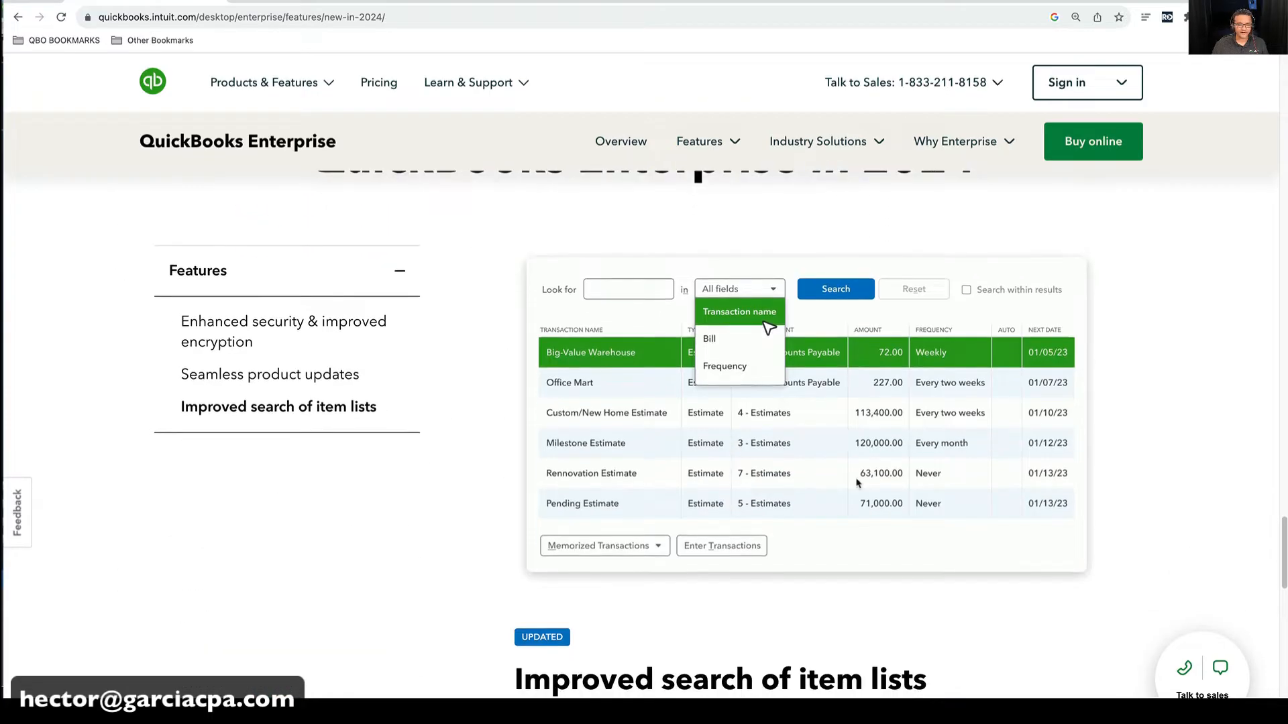
Step: Show the "Enhanced security & improved encryption" feature and highlight "AES 256-bit encryption" in its description
{"action": "left_click", "coordinate": [198, 337]}
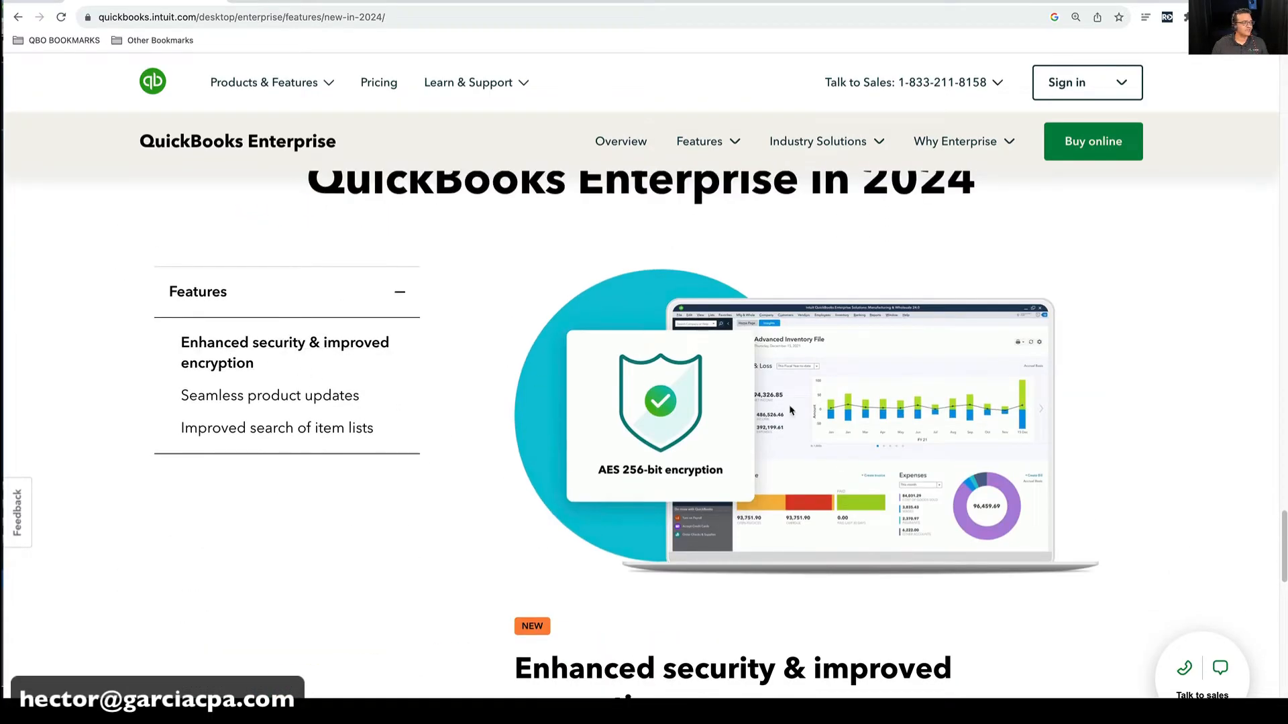
{"action": "scroll", "coordinate": [951, 437], "scroll_direction": "down", "scroll_amount": 3}
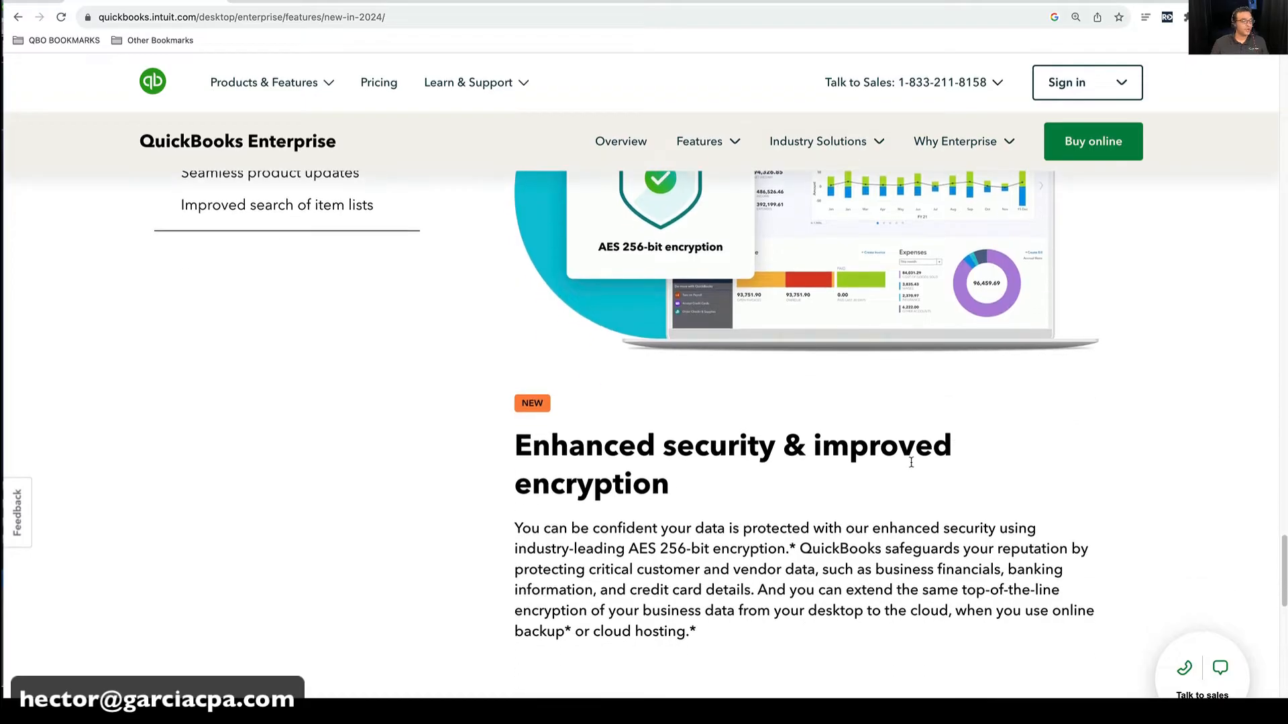
{"action": "left_click_drag", "start_coordinate": [630, 550], "coordinate": [788, 542]}
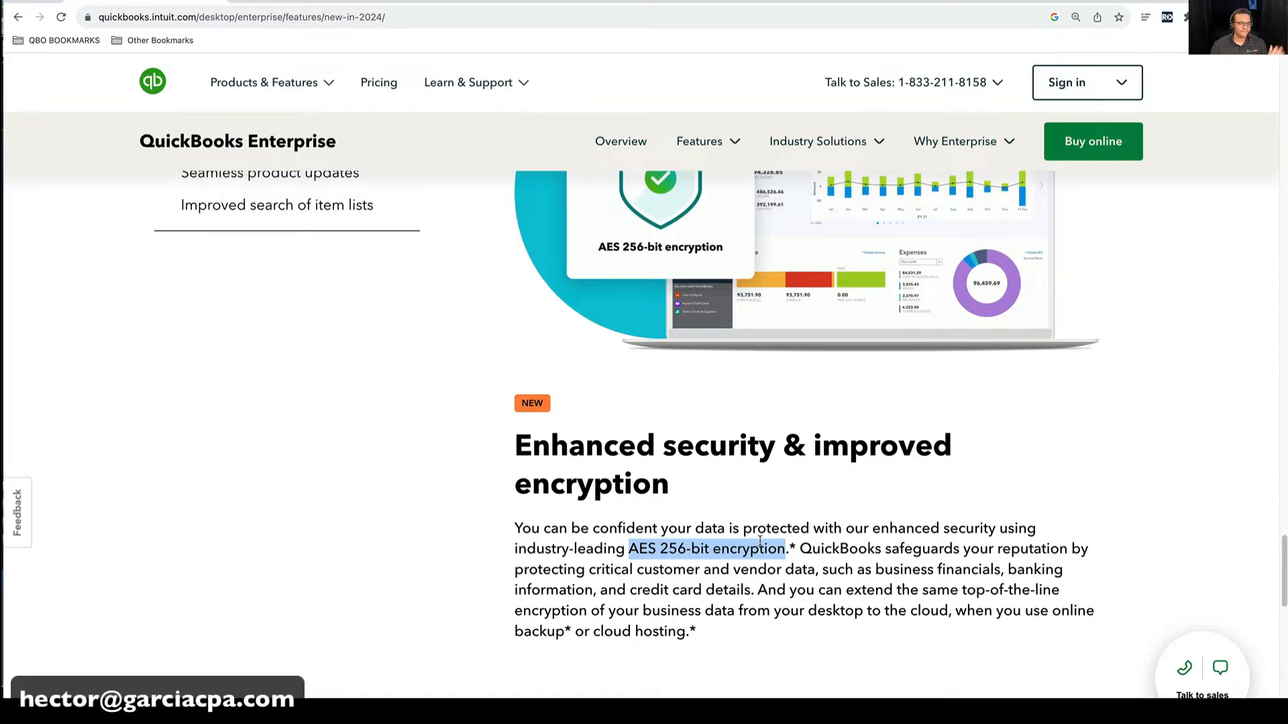
Step: Show the "Seamless product updates" feature and highlight its heading
{"action": "scroll", "coordinate": [745, 537], "scroll_direction": "up", "scroll_amount": 2}
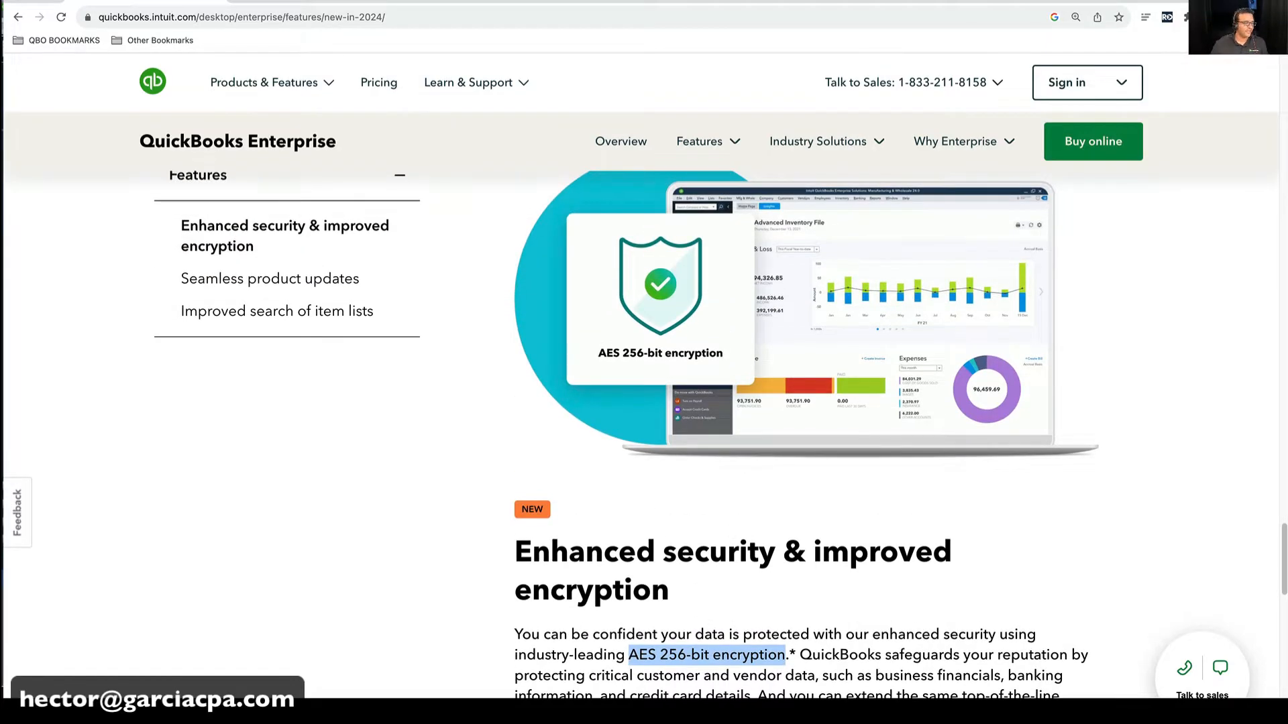
{"action": "left_click", "coordinate": [272, 281]}
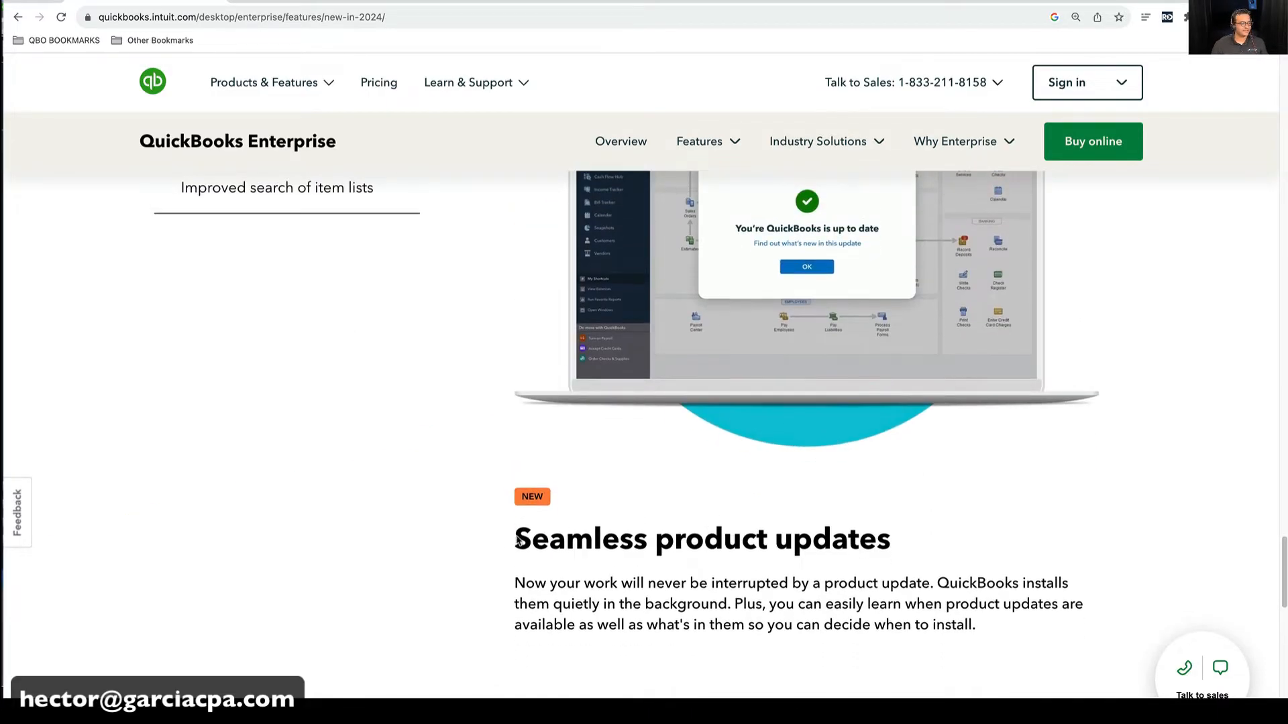
{"action": "left_click_drag", "start_coordinate": [516, 540], "coordinate": [889, 538]}
{"action": "left_click", "coordinate": [891, 571]}
Step: Show the "Improved search of item lists" feature and highlight its heading and the list types named in its description
{"action": "scroll", "coordinate": [604, 550], "scroll_direction": "up", "scroll_amount": 1}
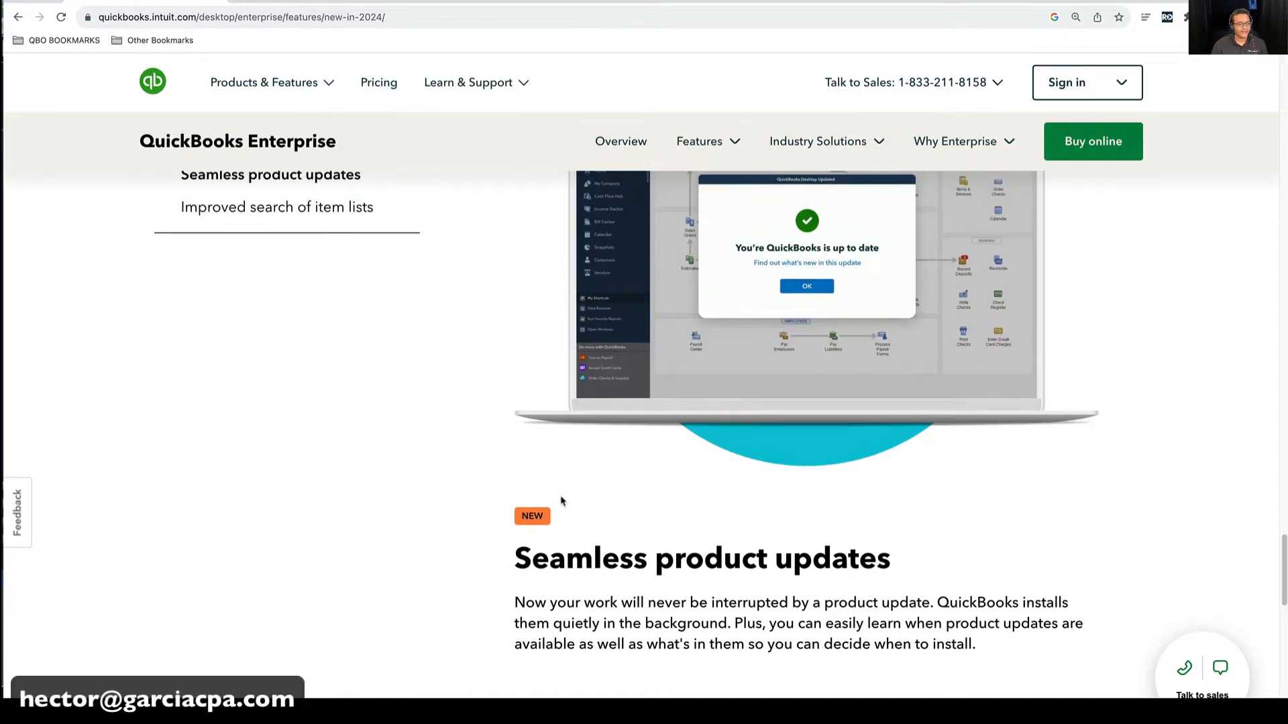
{"action": "left_click", "coordinate": [300, 217]}
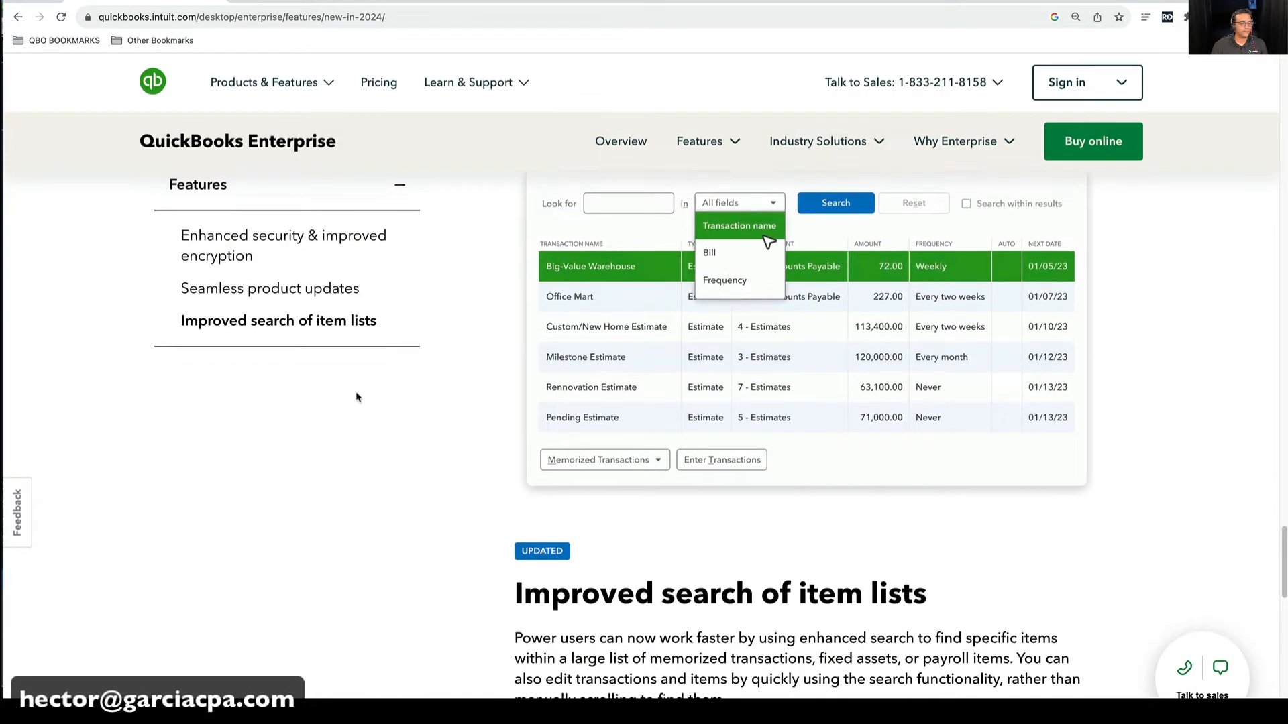
{"action": "scroll", "coordinate": [356, 397], "scroll_direction": "down", "scroll_amount": 1}
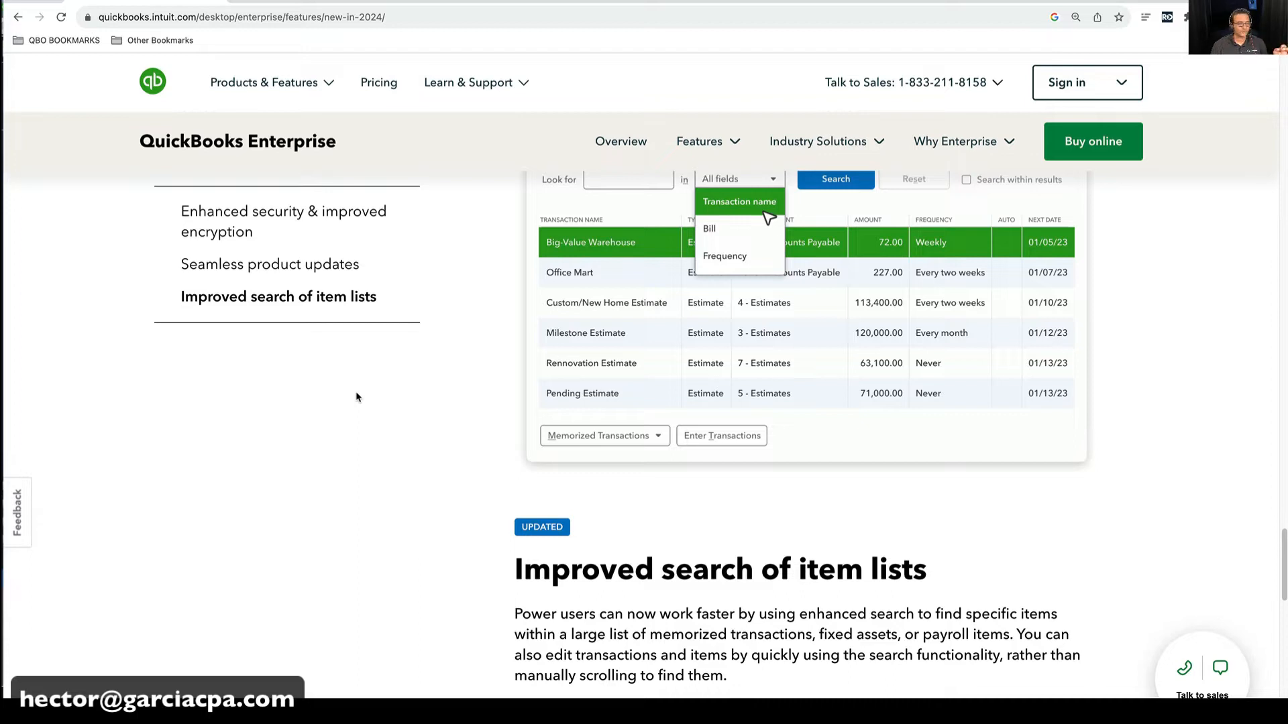
{"action": "scroll", "coordinate": [509, 448], "scroll_direction": "down", "scroll_amount": 1}
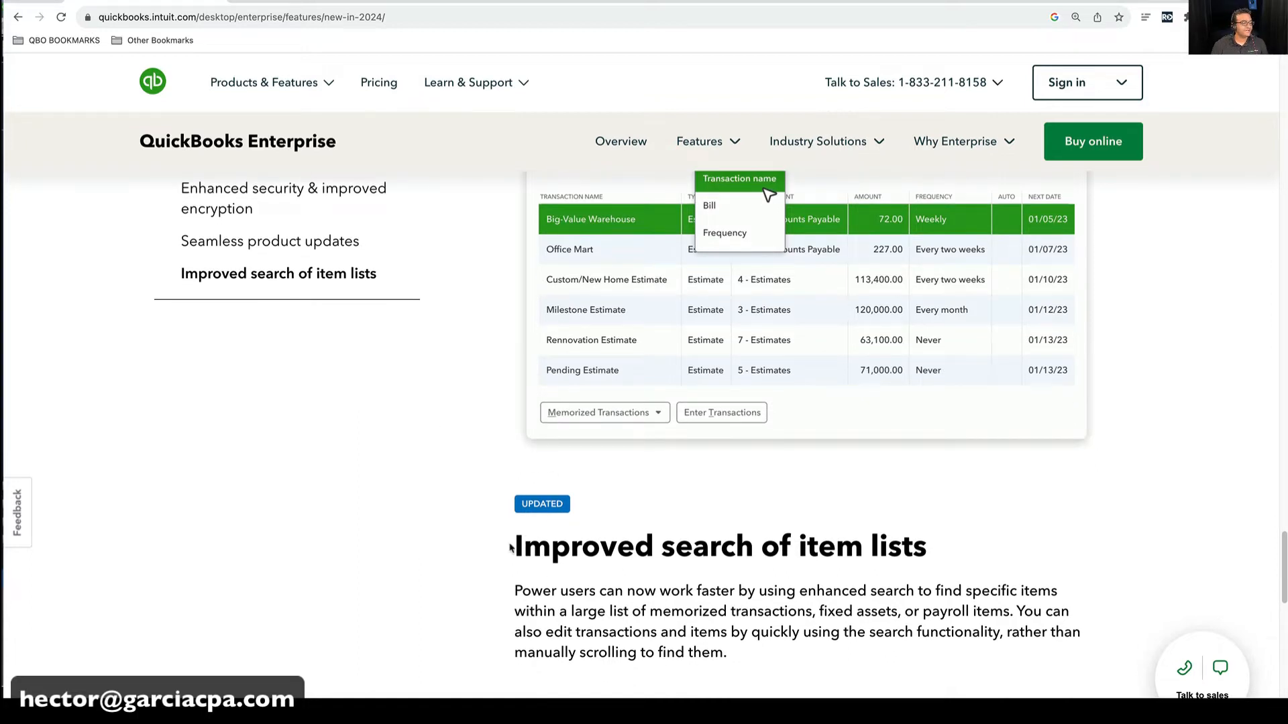
{"action": "left_click_drag", "start_coordinate": [515, 547], "coordinate": [933, 569]}
{"action": "scroll", "coordinate": [934, 568], "scroll_direction": "down", "scroll_amount": 1}
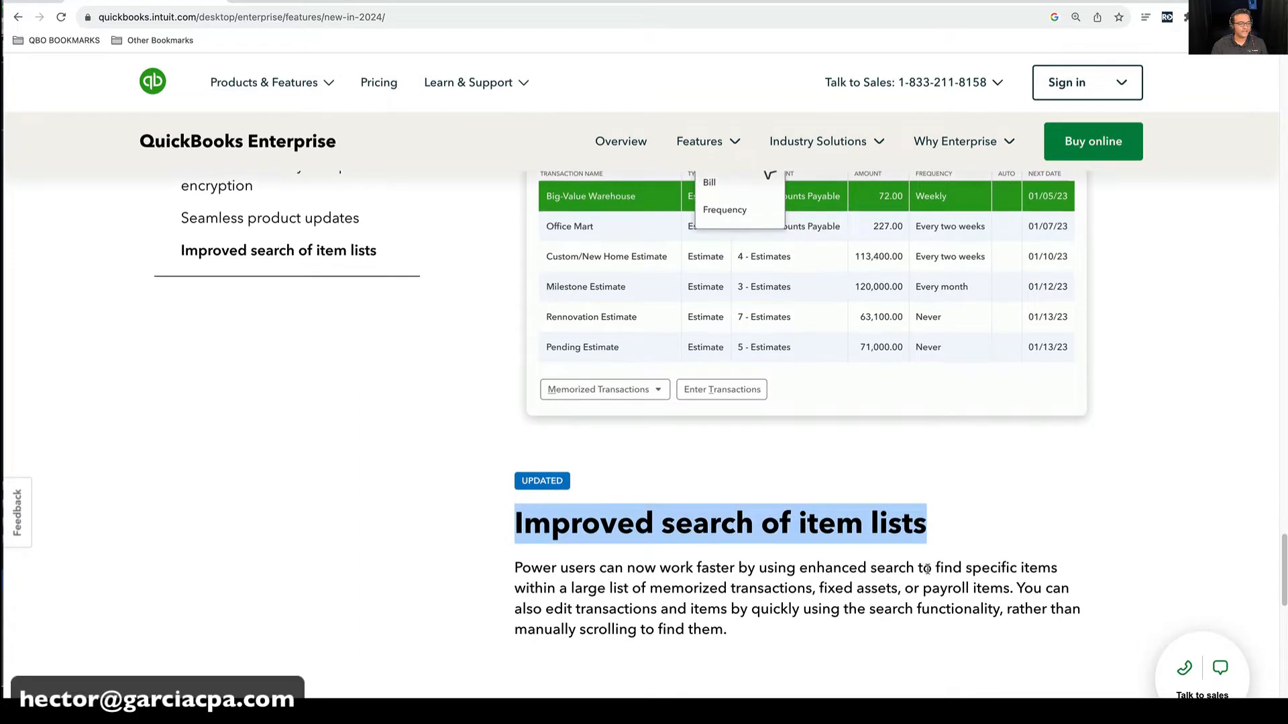
{"action": "left_click", "coordinate": [847, 634]}
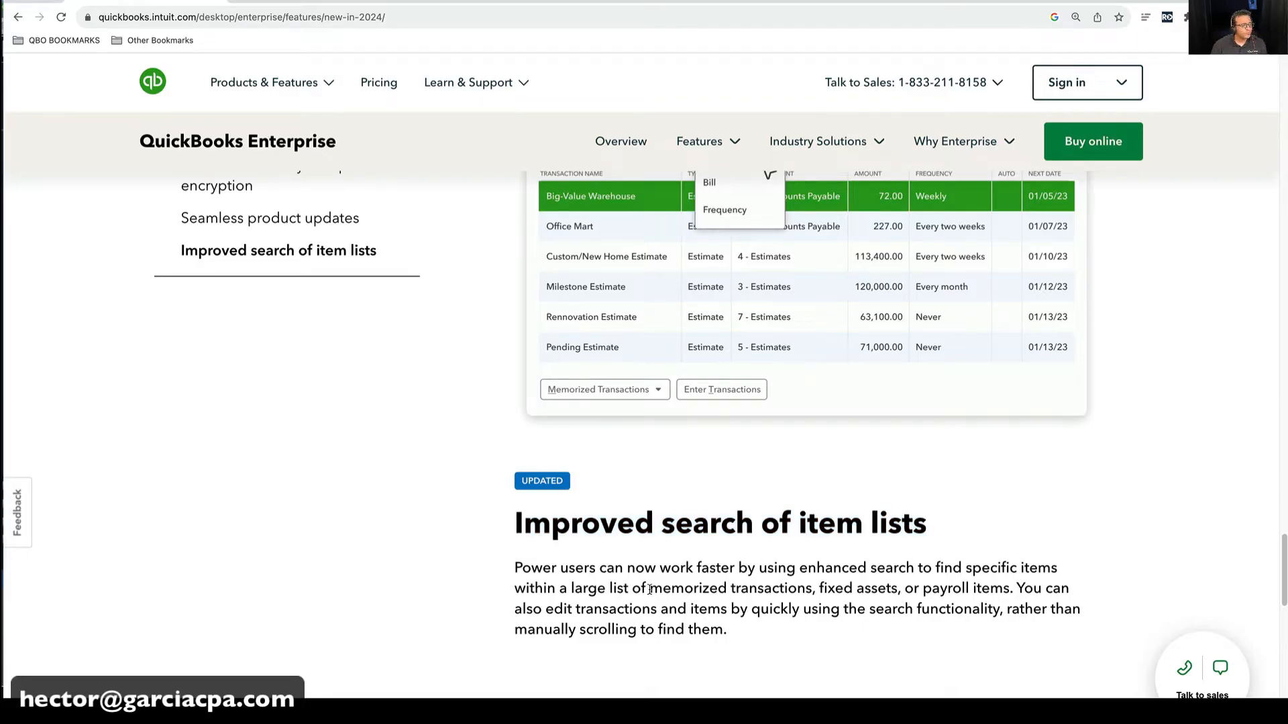
{"action": "left_click_drag", "start_coordinate": [650, 589], "coordinate": [1010, 590]}
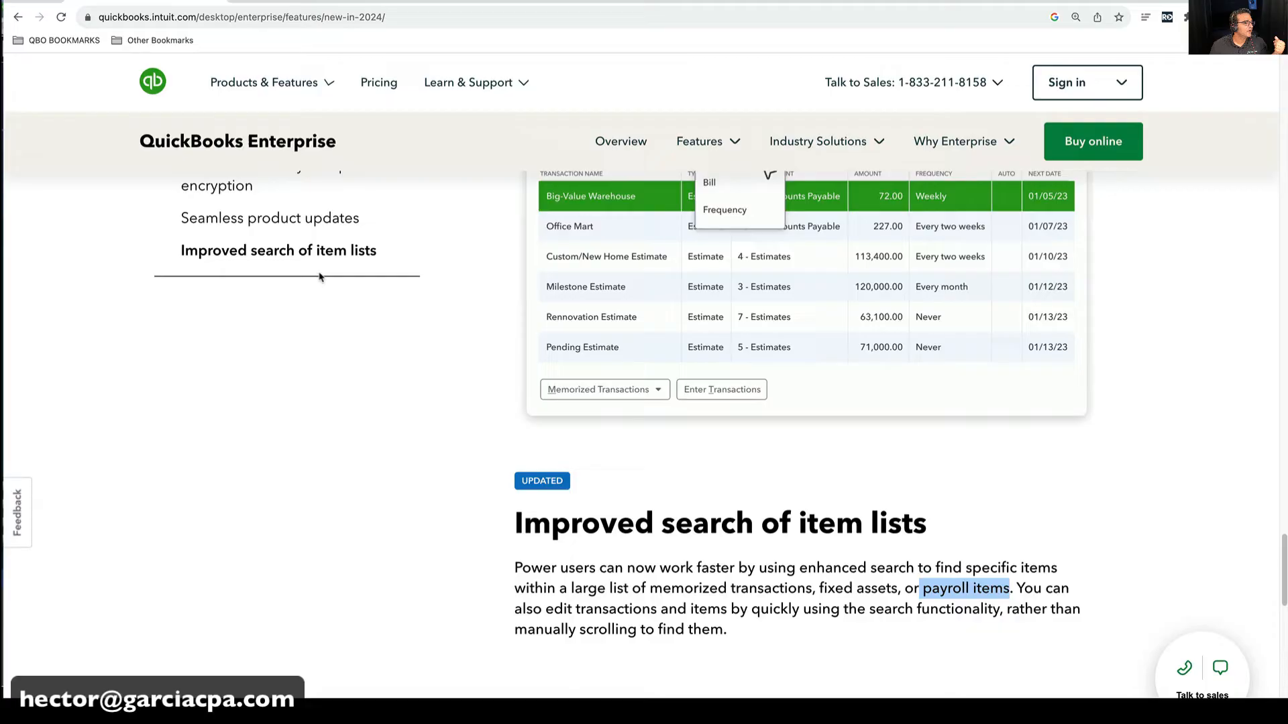
Step: Return to the "Enhanced security & improved encryption" feature and review its description
{"action": "left_click", "coordinate": [296, 218]}
{"action": "left_click", "coordinate": [264, 201]}
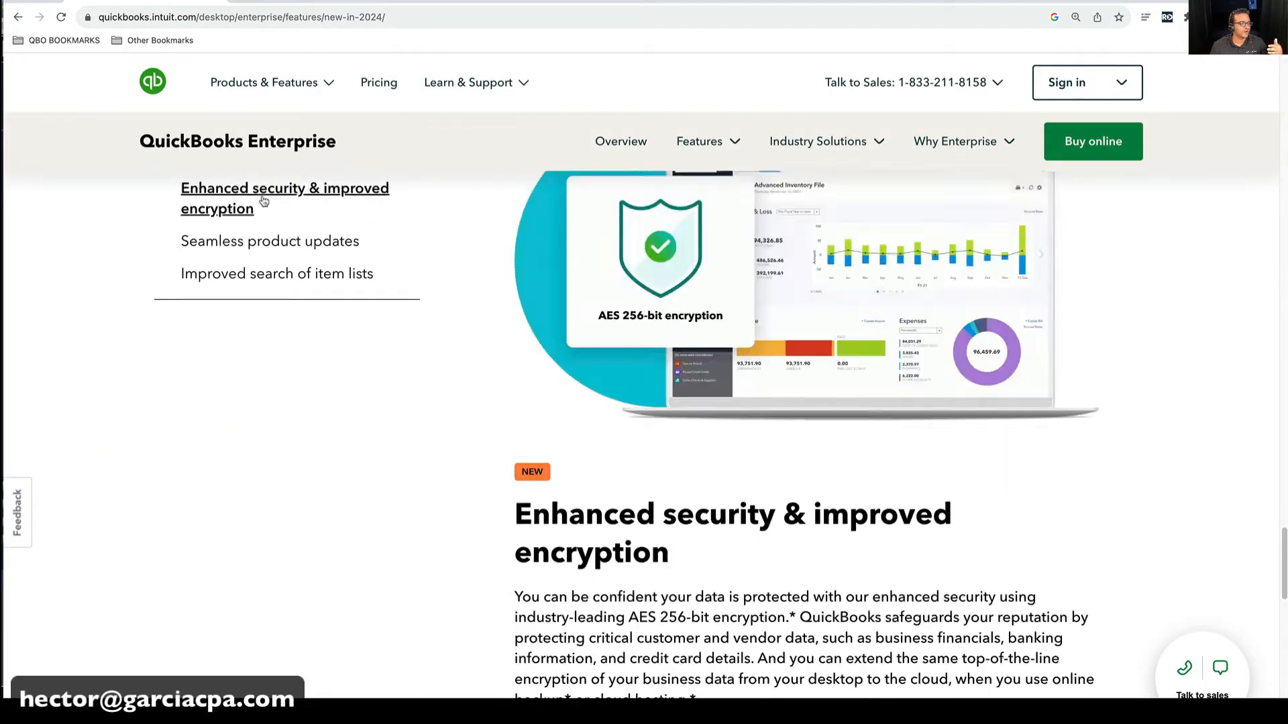
{"action": "scroll", "coordinate": [543, 410], "scroll_direction": "down", "scroll_amount": 2}
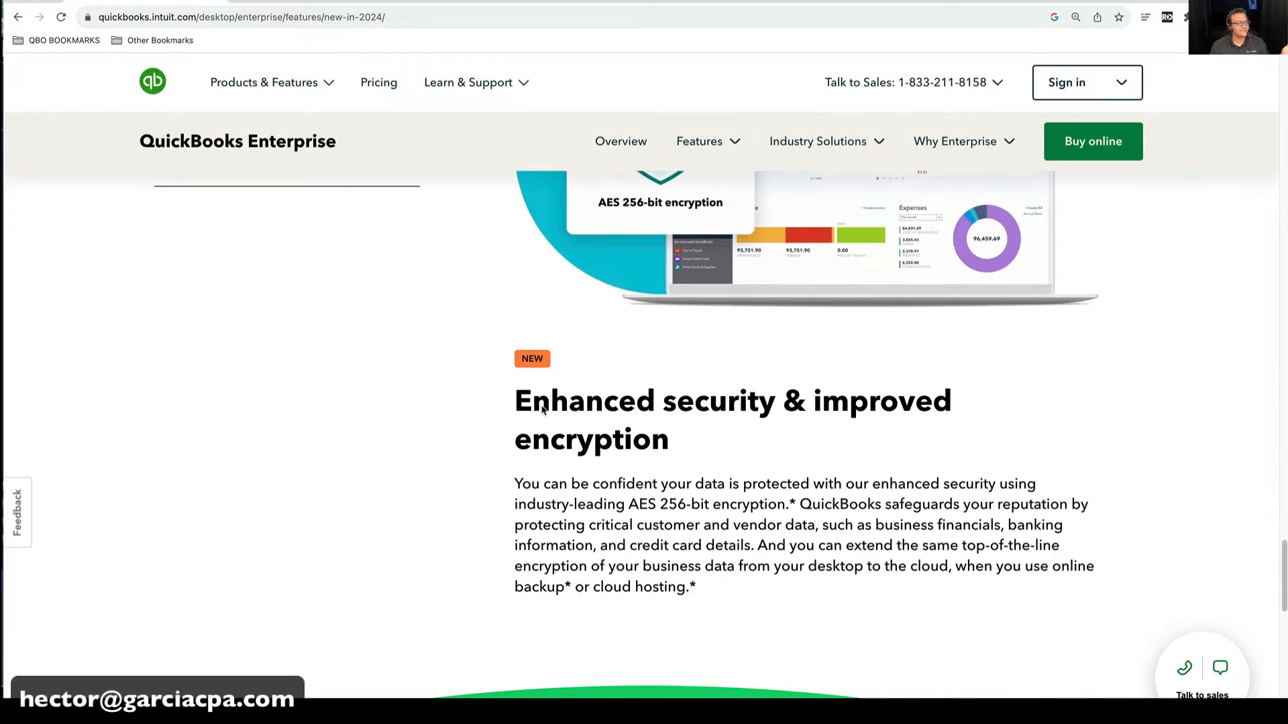
{"action": "scroll", "coordinate": [543, 405], "scroll_direction": "up", "scroll_amount": 1}
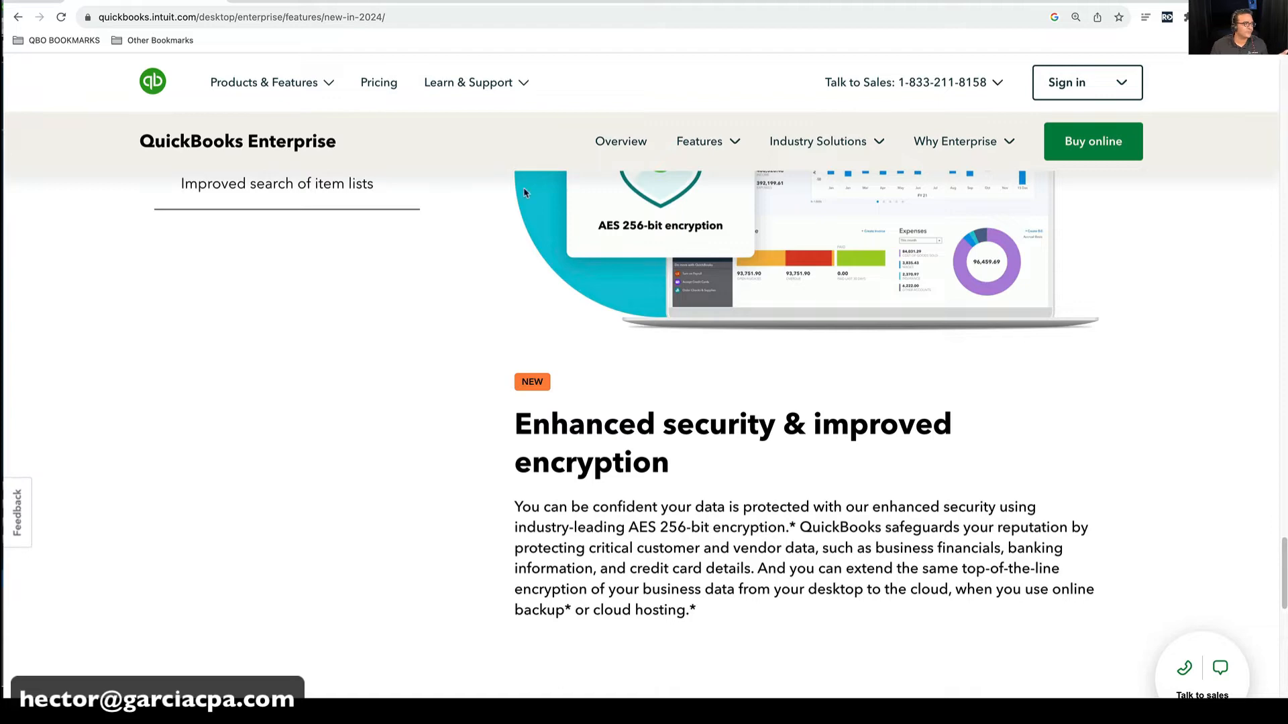
{"action": "left_click", "coordinate": [356, 213]}
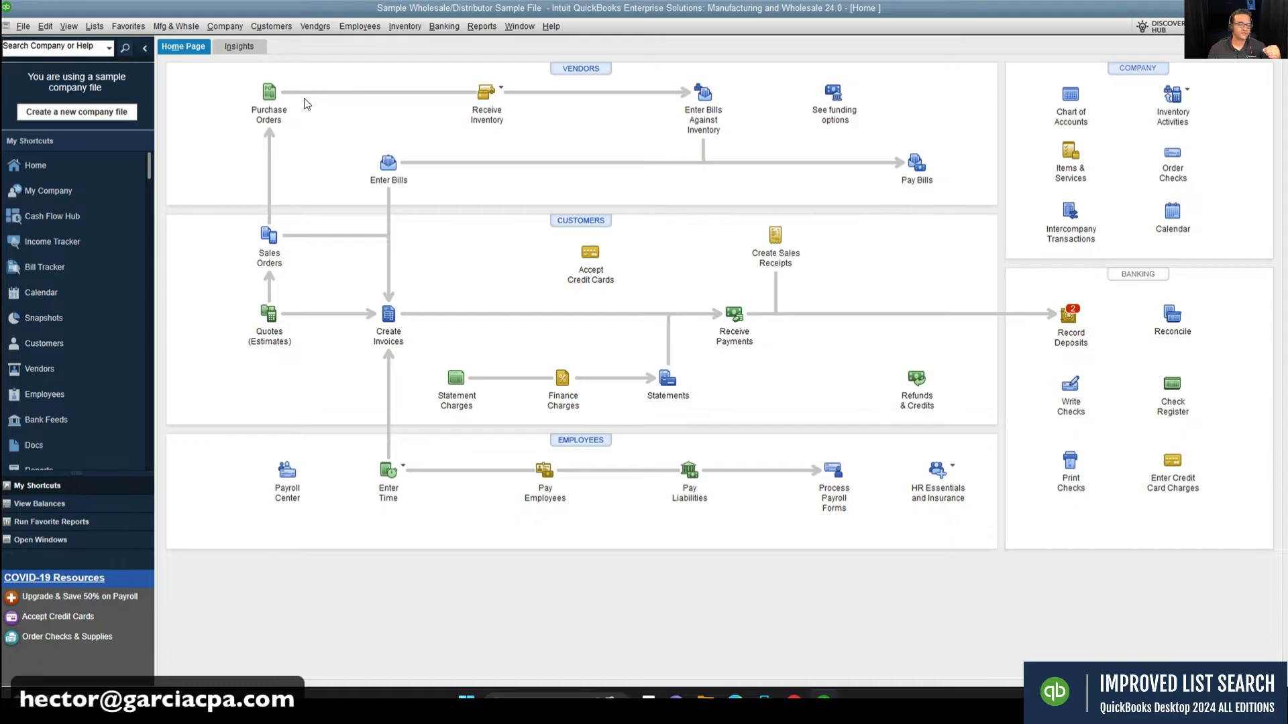
Step: Switch to QuickBooks Desktop Enterprise and open the Item List, followed by the Fixed Asset Item List
{"action": "left_click", "coordinate": [94, 27]}
{"action": "left_click", "coordinate": [126, 59]}
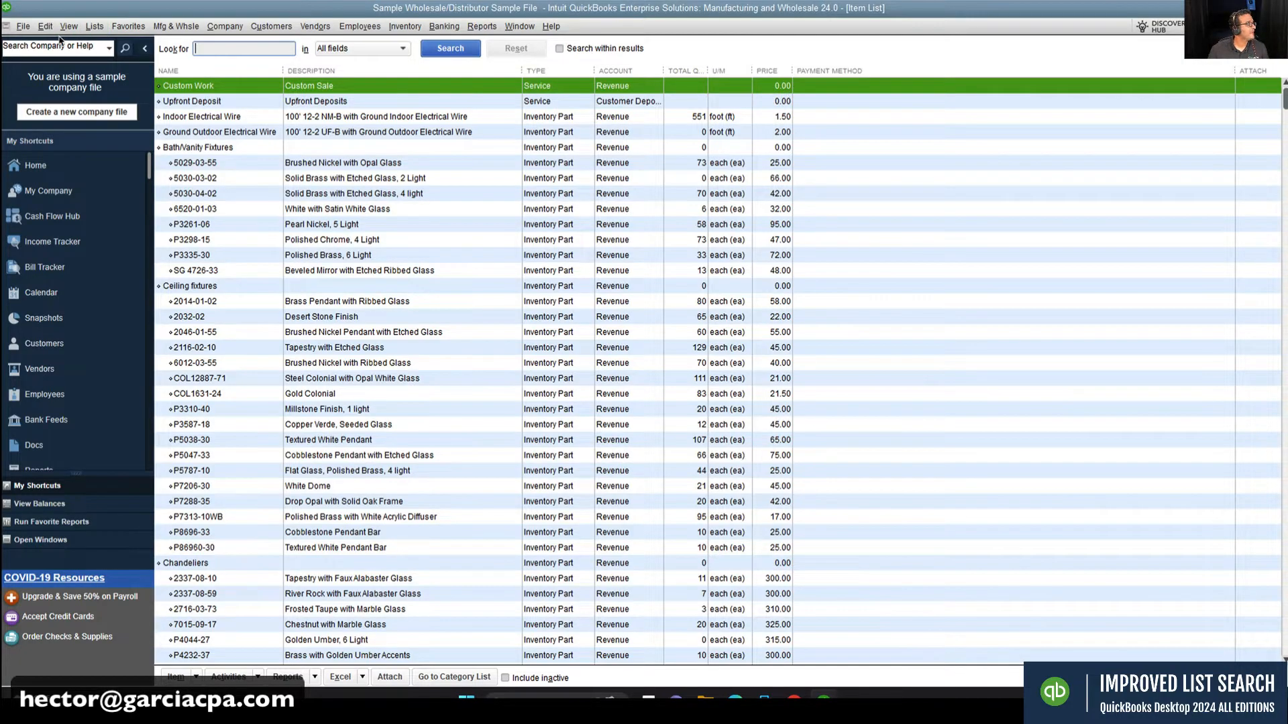
{"action": "left_click", "coordinate": [104, 27]}
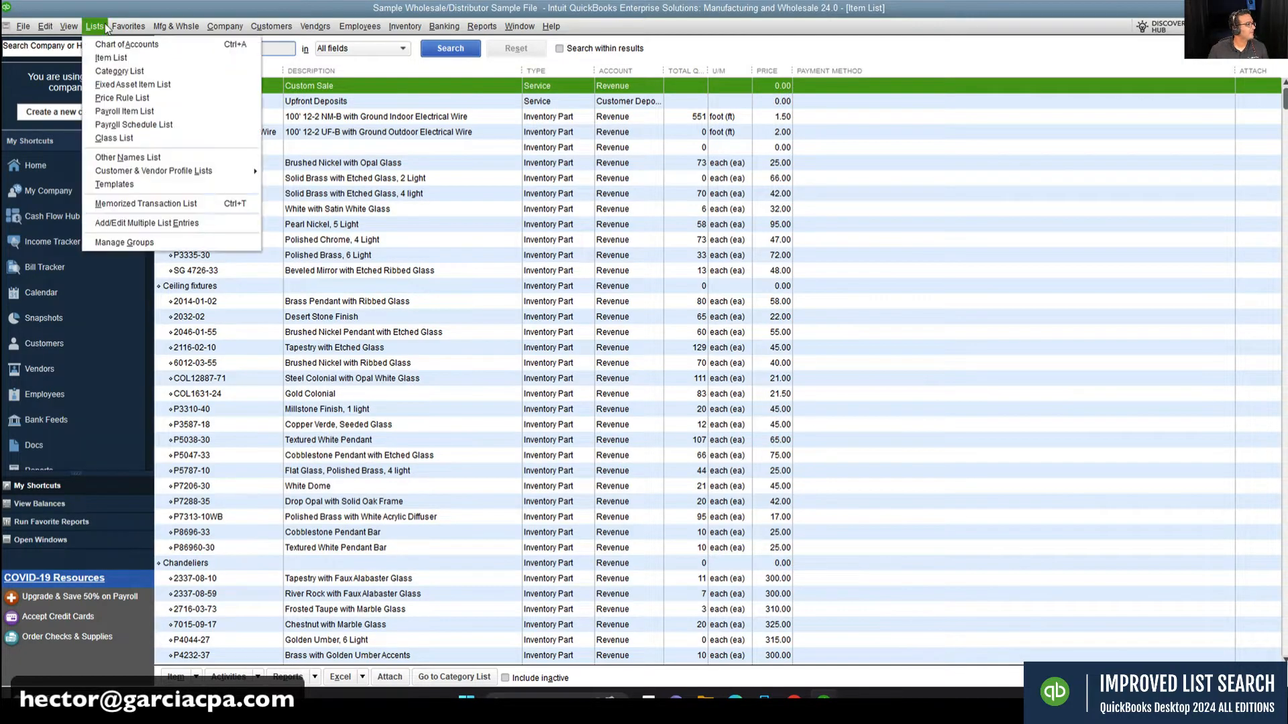
{"action": "left_click", "coordinate": [121, 84]}
{"action": "left_click", "coordinate": [226, 48]}
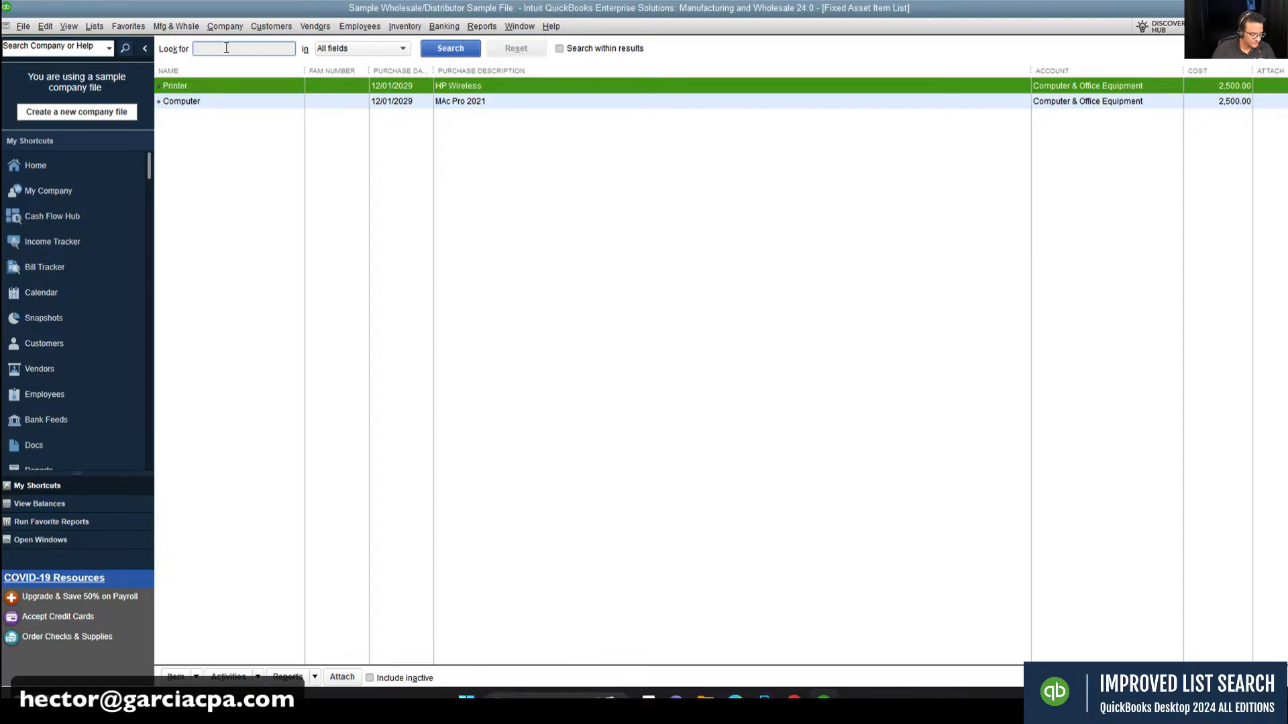
Step: Select the Computer asset and search the fixed asset list for "mac" in all fields
{"action": "left_click", "coordinate": [235, 103]}
{"action": "left_click", "coordinate": [235, 103]}
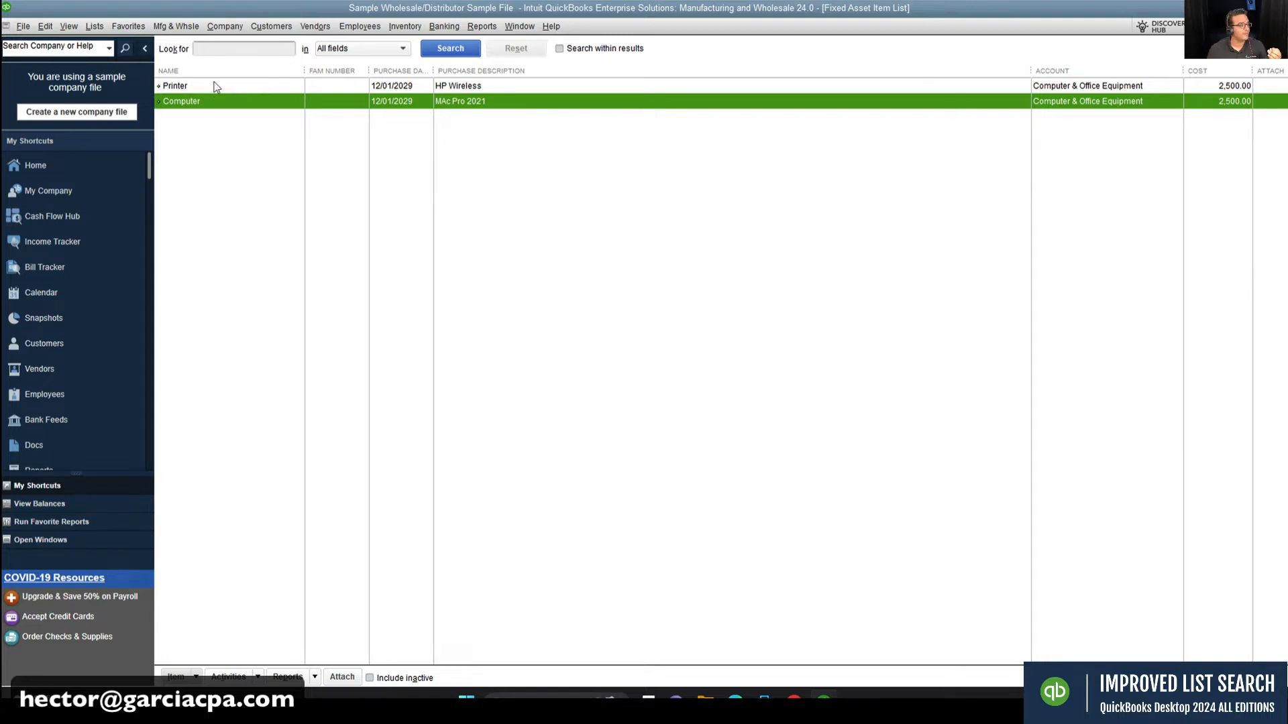
{"action": "left_click", "coordinate": [231, 50]}
{"action": "type", "text": "mac"}
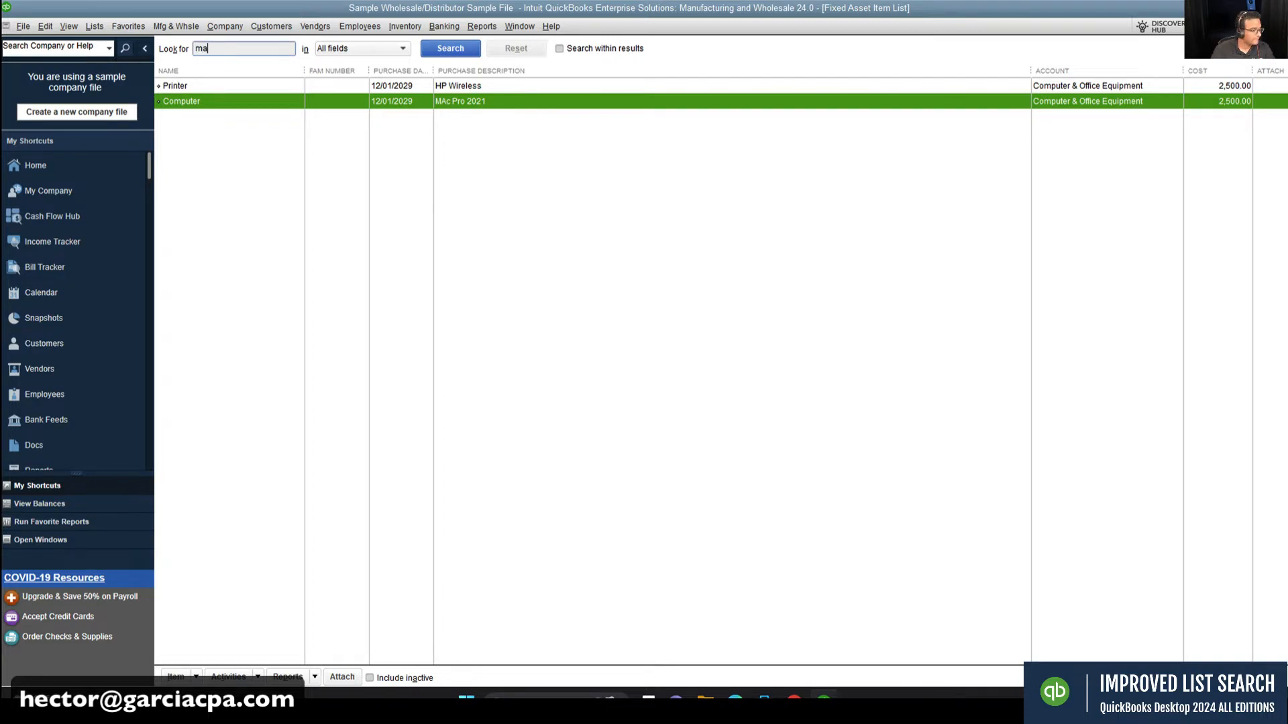
{"action": "left_click", "coordinate": [464, 53]}
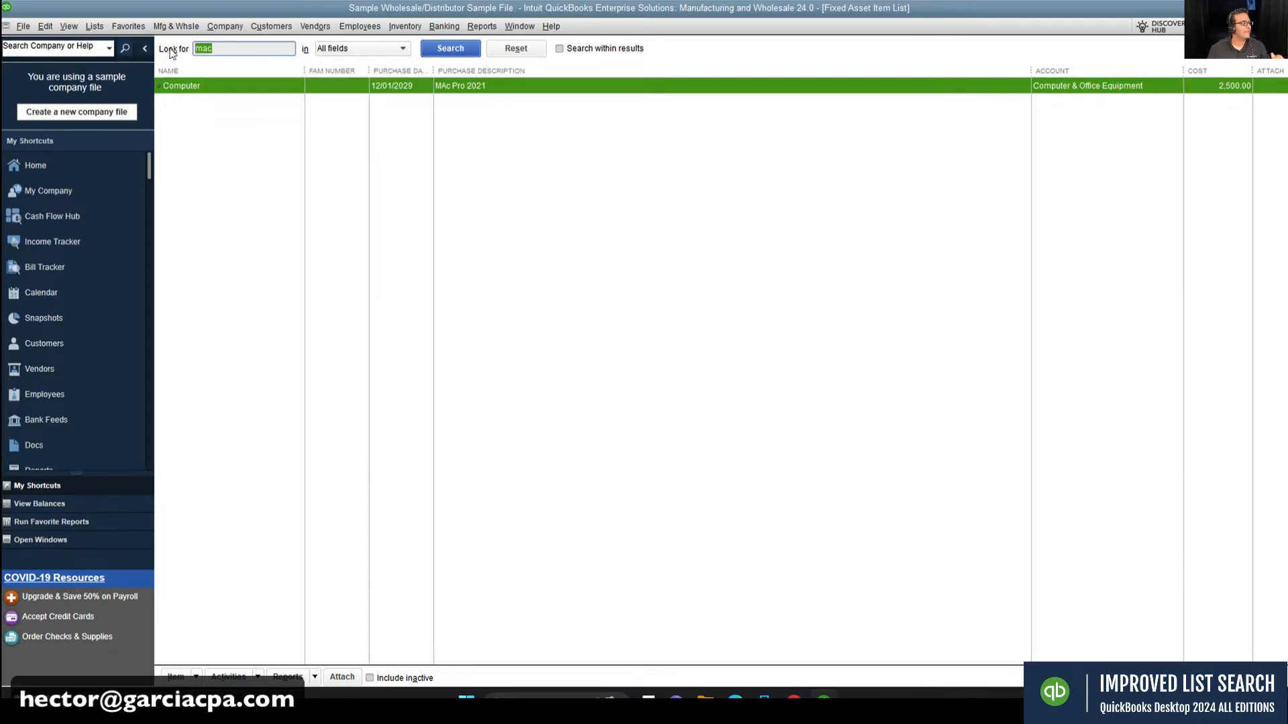
Step: Search the fixed asset list for "hp" in all fields
{"action": "type", "text": "h"}
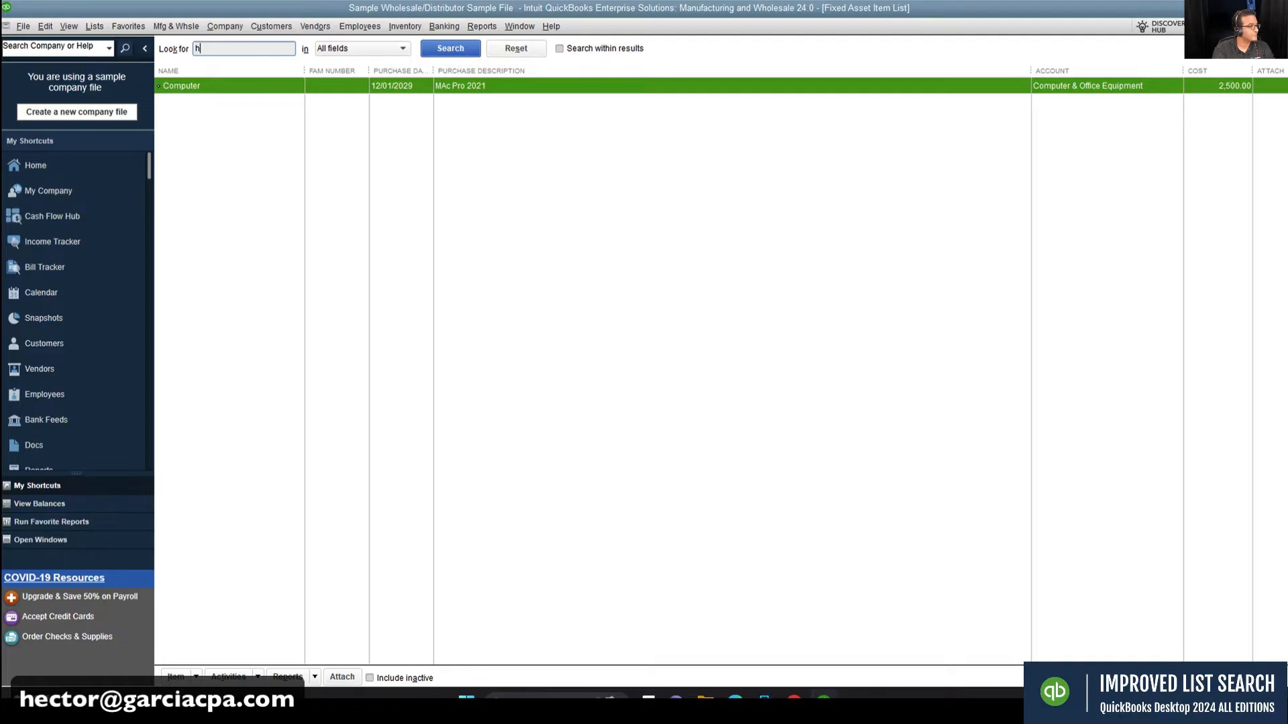
{"action": "type", "text": "p"}
{"action": "left_click", "coordinate": [452, 53]}
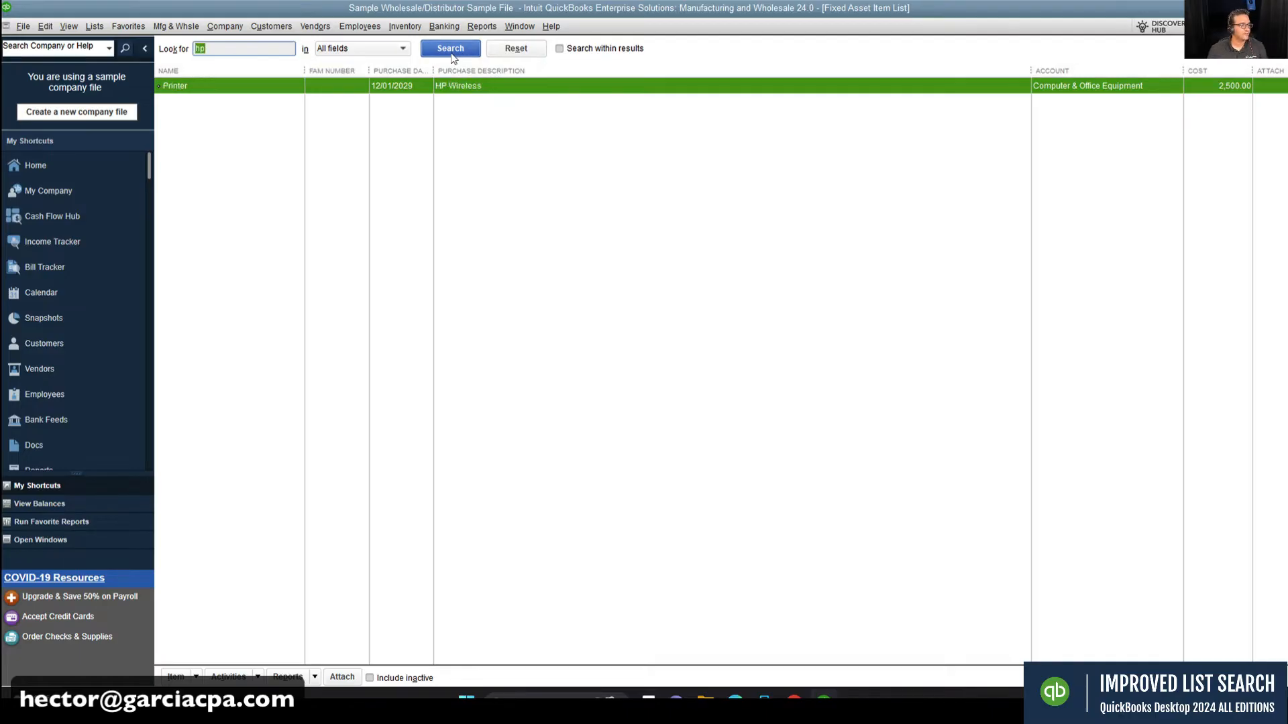
Step: Examine which fields the fixed asset search can be limited to, keeping the search on all fields
{"action": "left_click", "coordinate": [403, 48]}
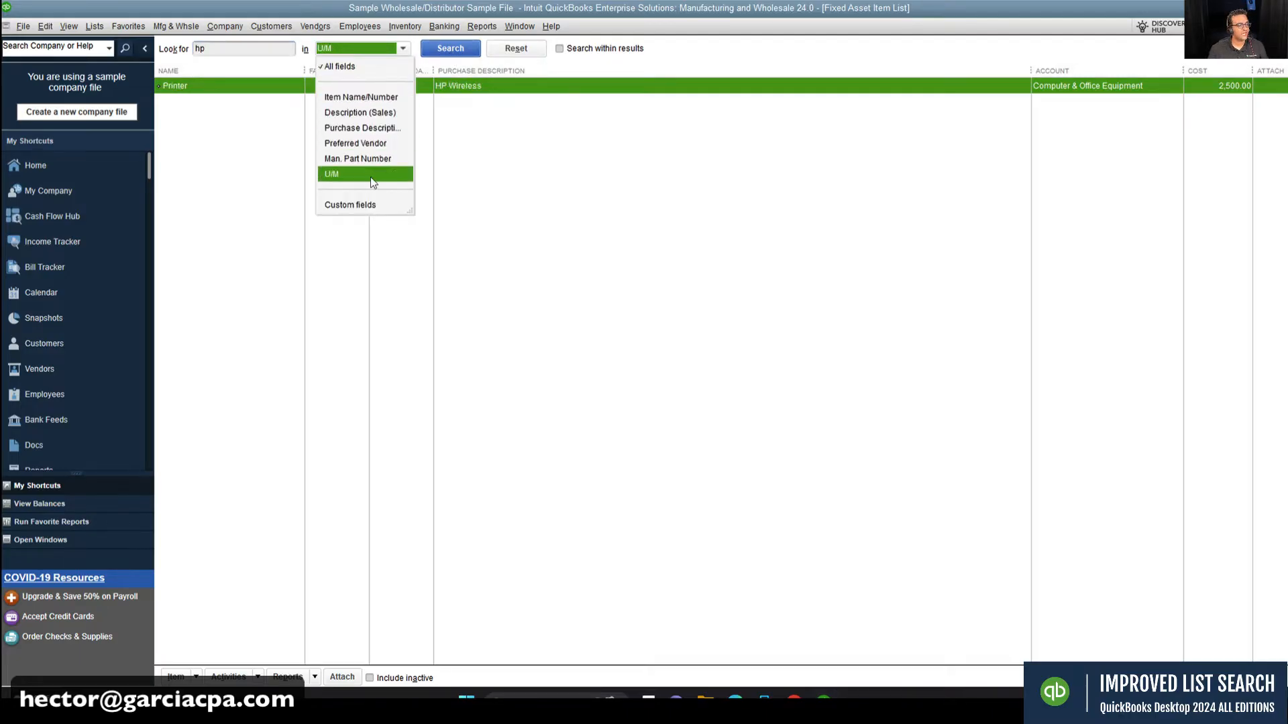
{"action": "left_click", "coordinate": [498, 137]}
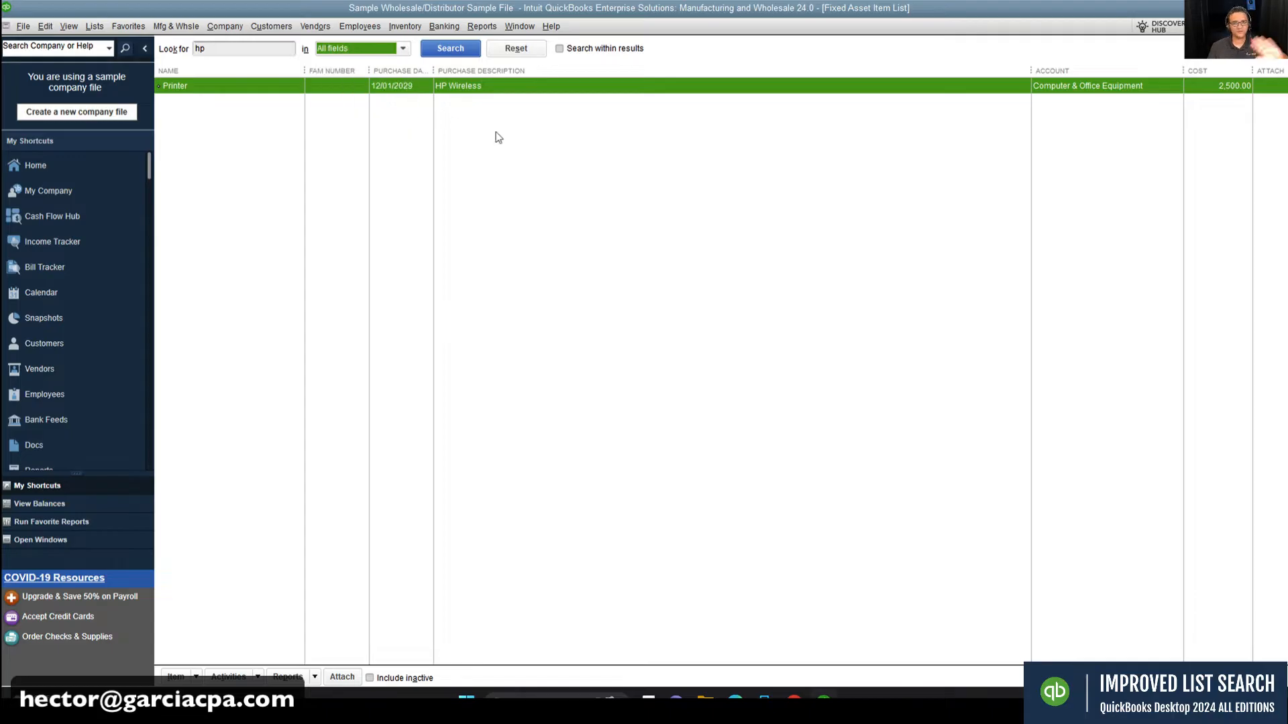
{"action": "left_click", "coordinate": [489, 192]}
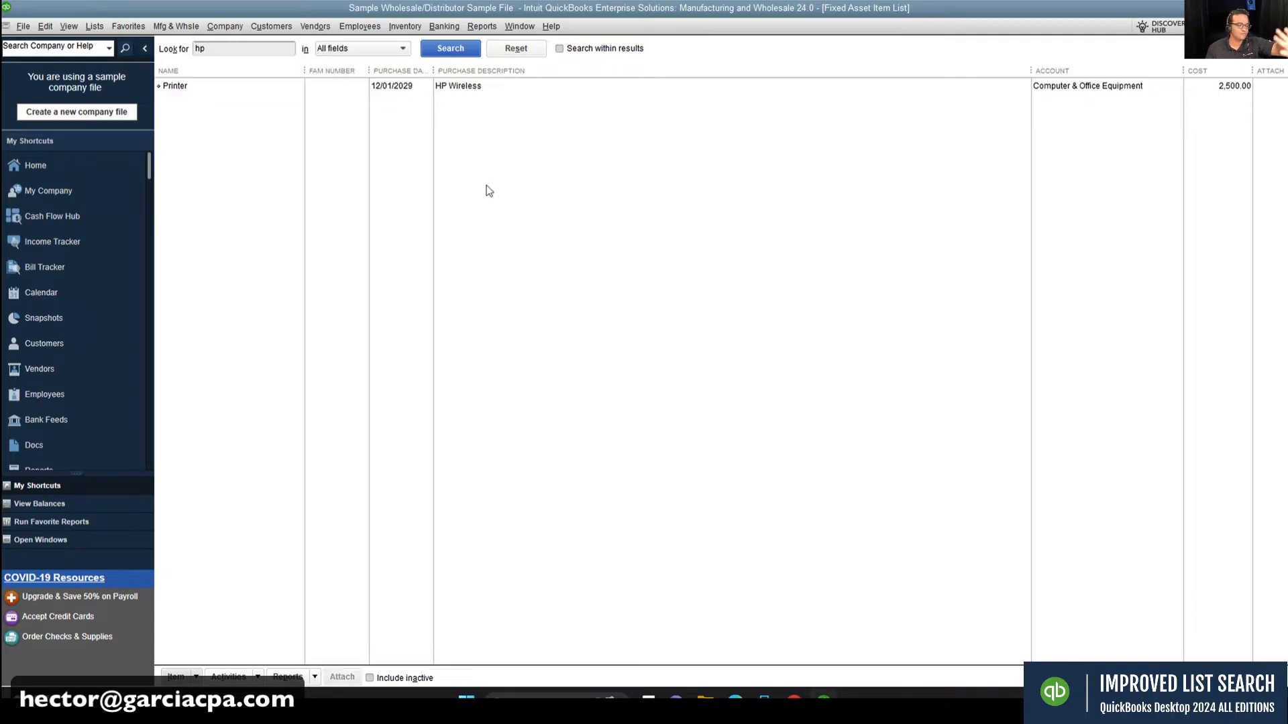
{"action": "left_click", "coordinate": [245, 48]}
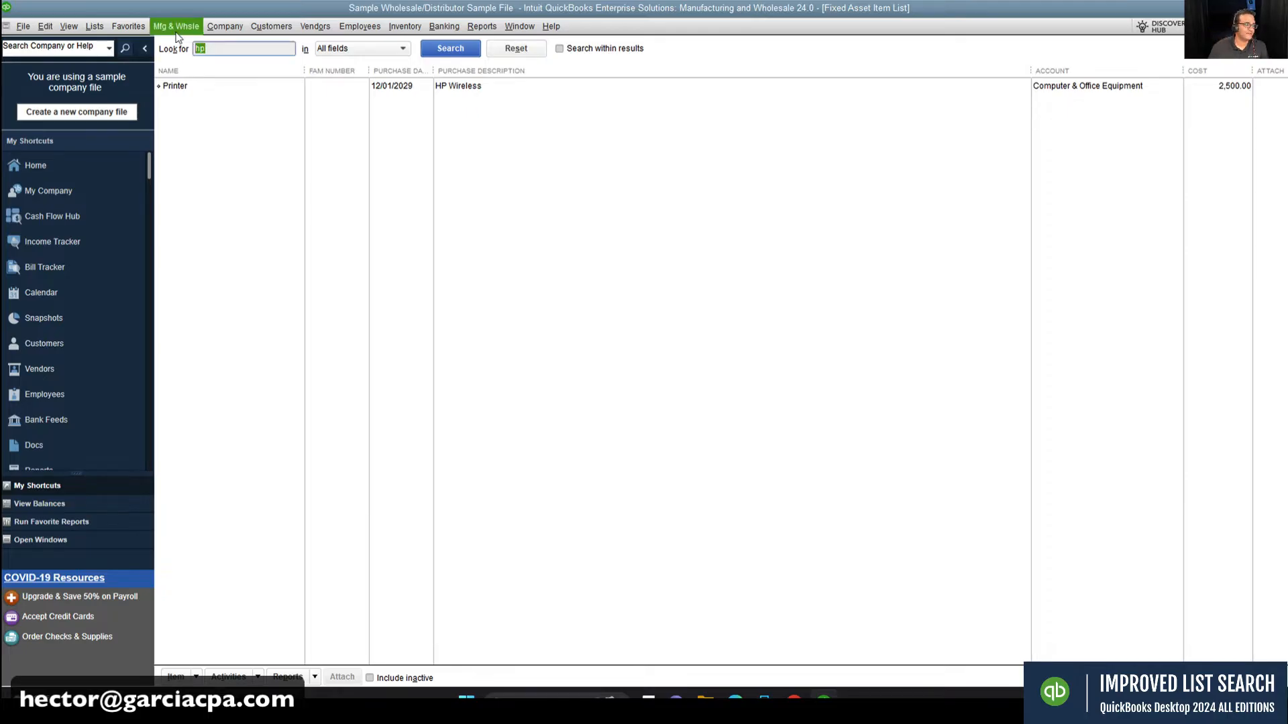
Step: Turn on searching within results for the fixed asset list, and open the Memorized Transaction List
{"action": "left_click", "coordinate": [559, 48]}
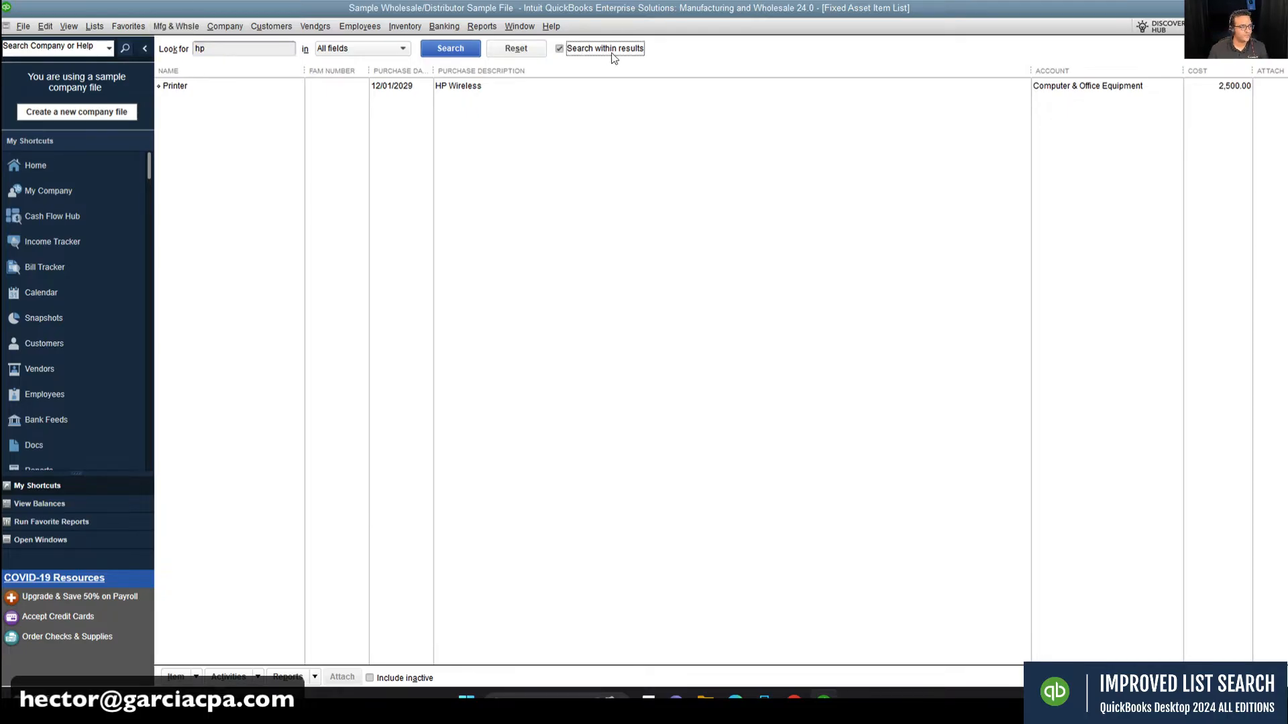
{"action": "left_click", "coordinate": [93, 27]}
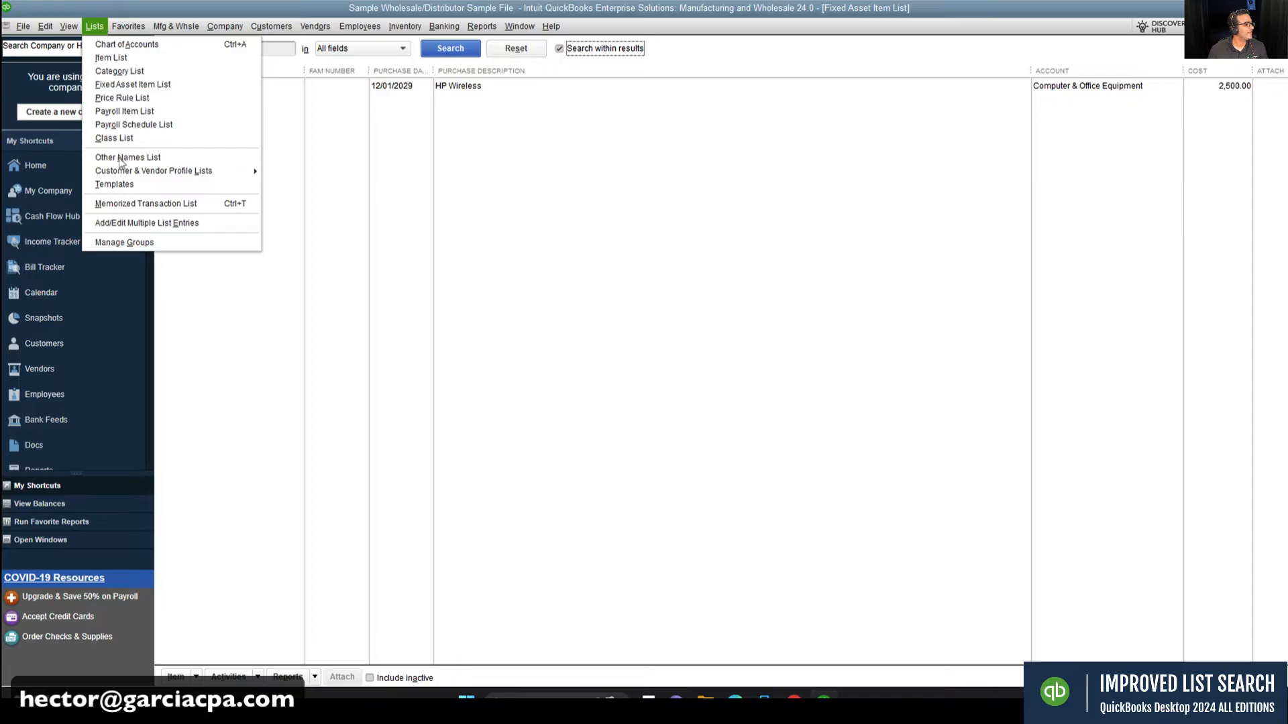
{"action": "left_click", "coordinate": [139, 206]}
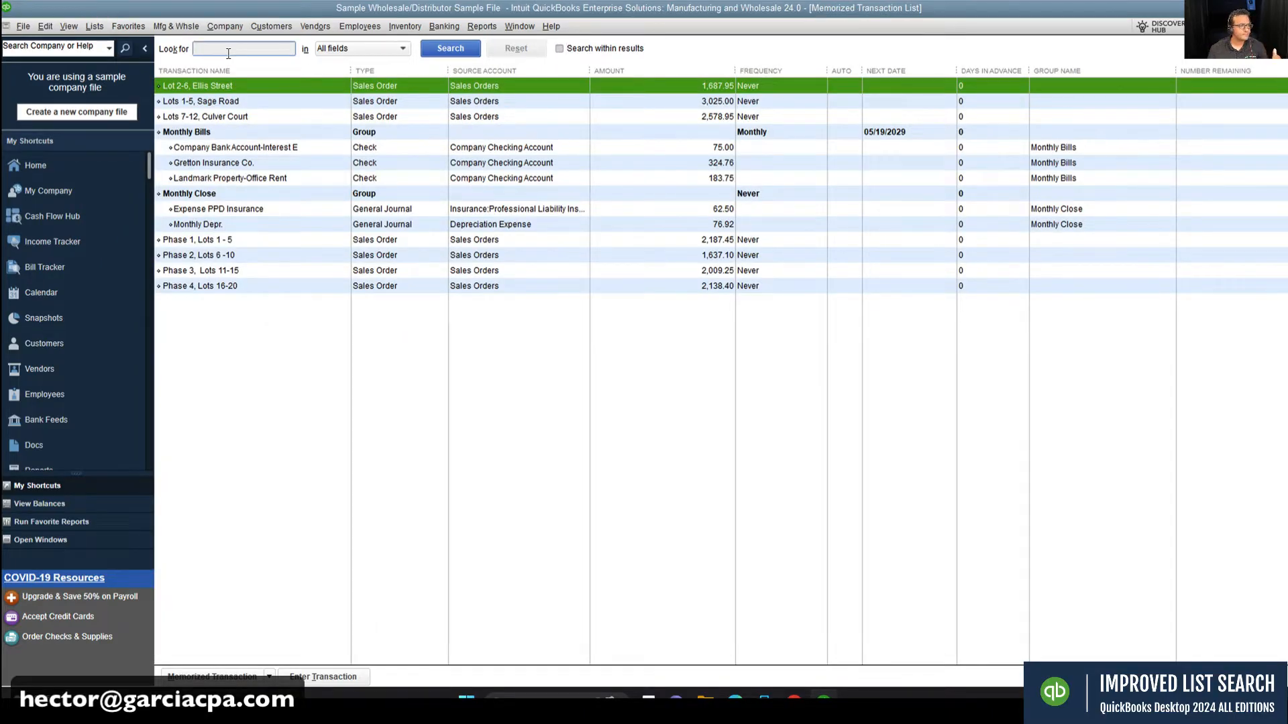
Step: Search the memorized transactions for "Bills" in the Transaction Name/Group field only
{"action": "left_click", "coordinate": [333, 49]}
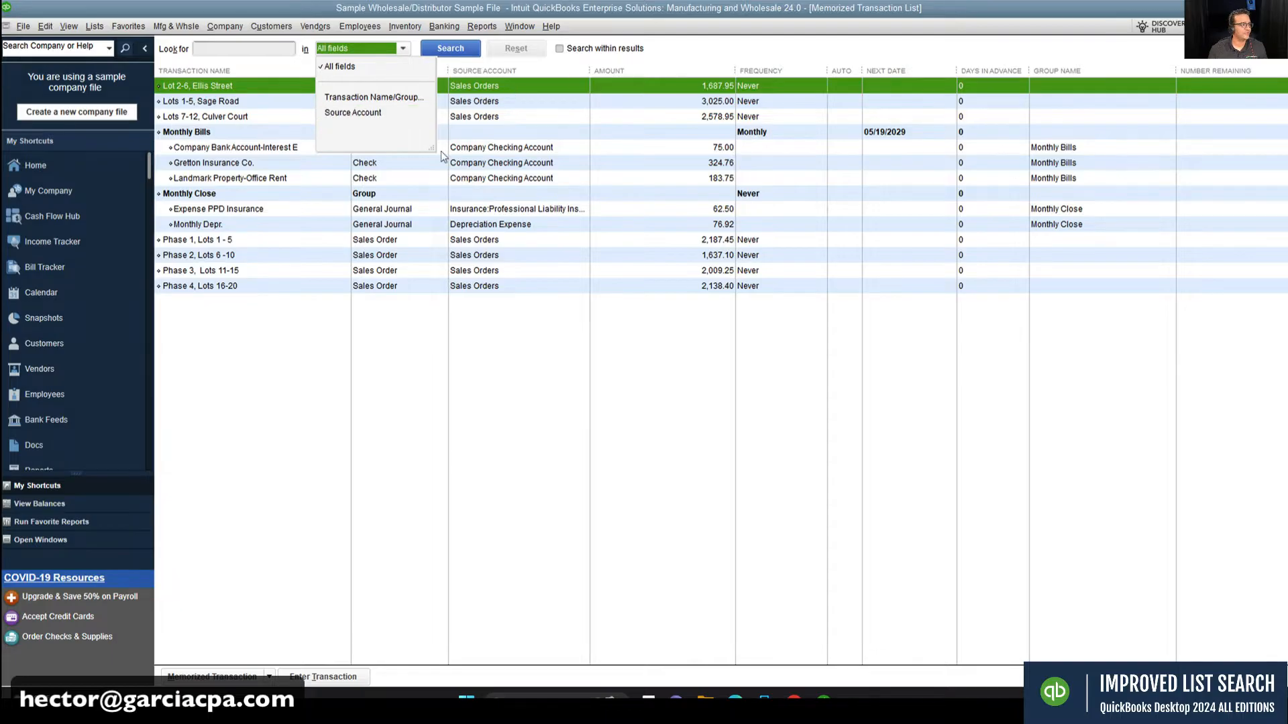
{"action": "left_click", "coordinate": [359, 99]}
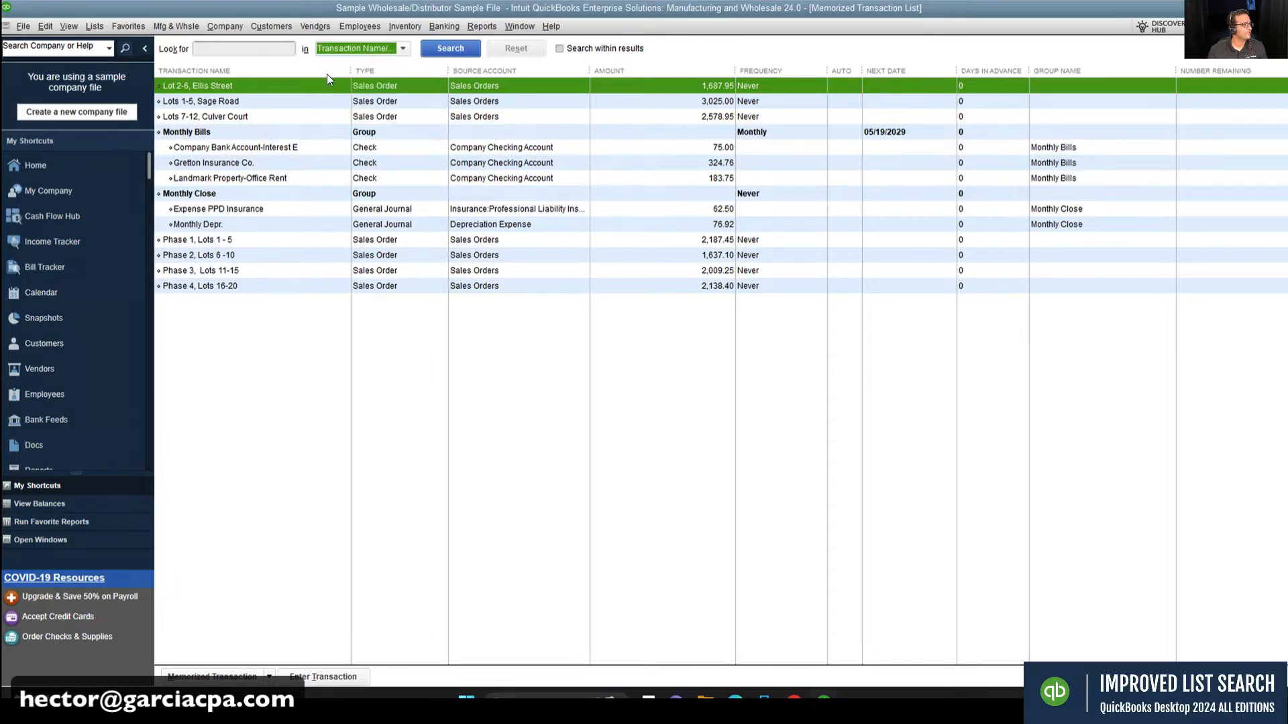
{"action": "left_click", "coordinate": [205, 50]}
{"action": "type", "text": "Bills"}
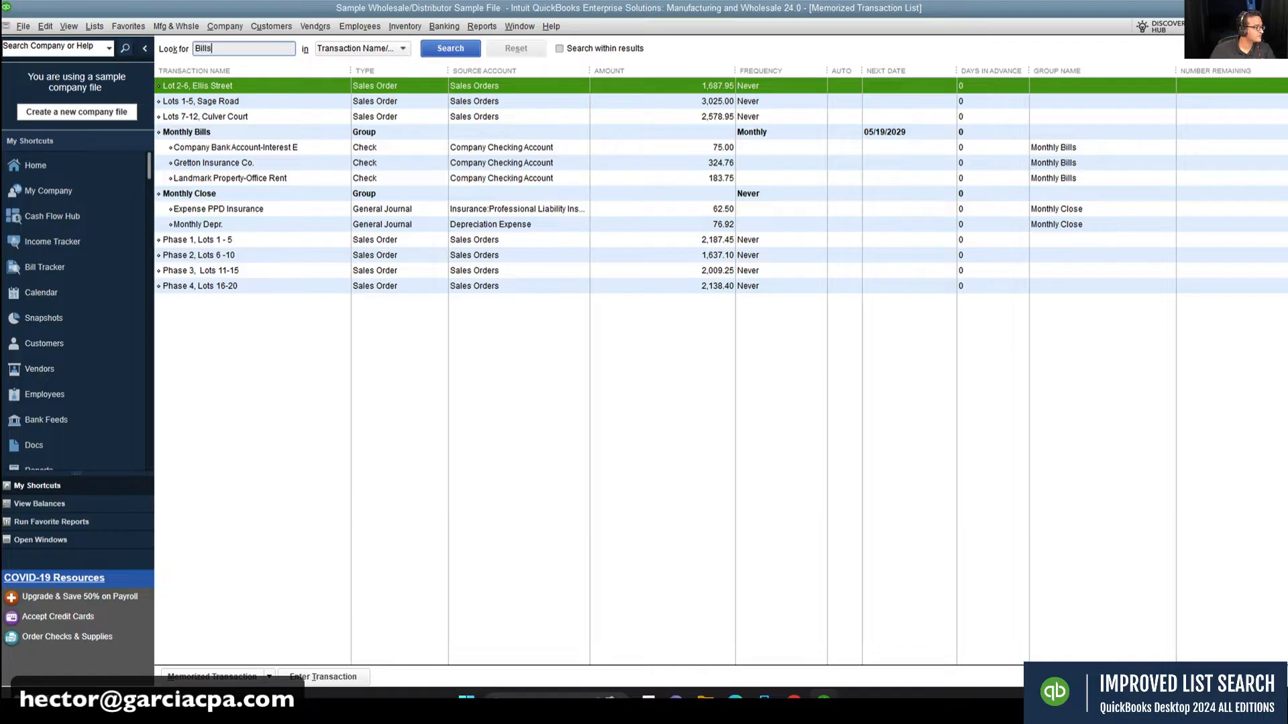
{"action": "left_click", "coordinate": [449, 52]}
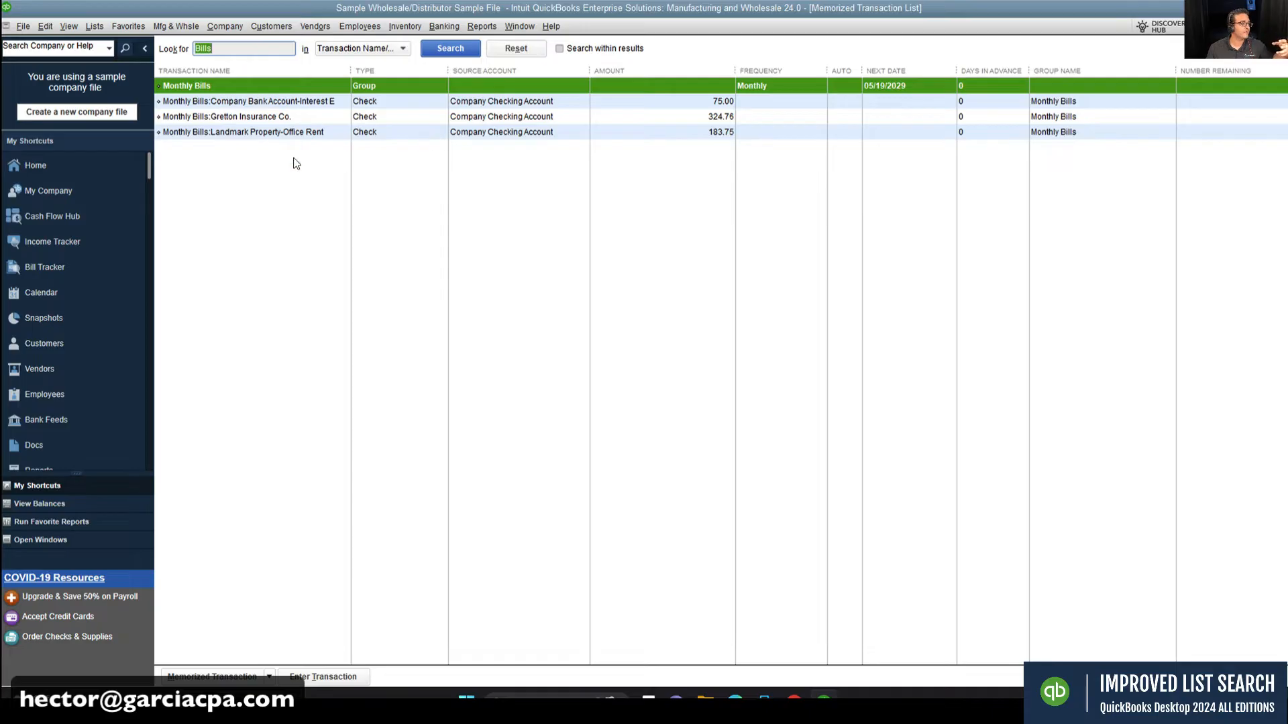
Step: Narrow the memorized transaction results by searching for "land" within them, and reset the search
{"action": "left_click", "coordinate": [579, 48]}
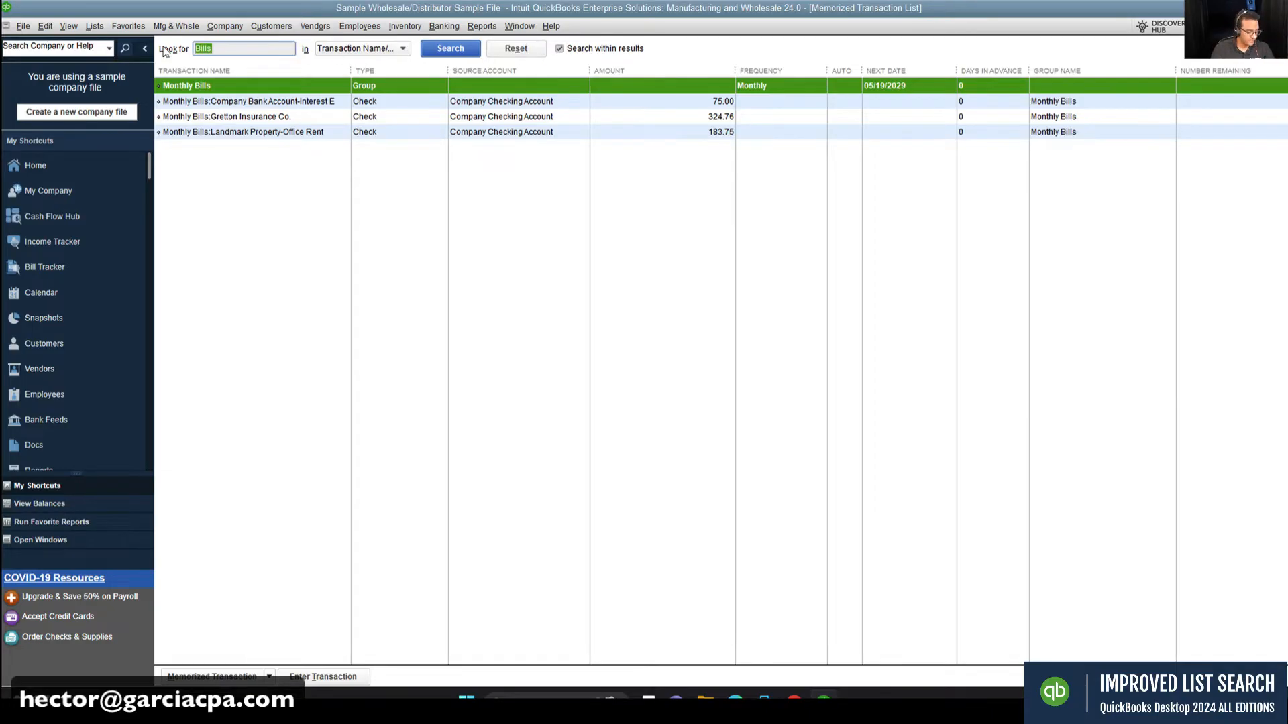
{"action": "type", "text": "land"}
{"action": "left_click", "coordinate": [442, 49]}
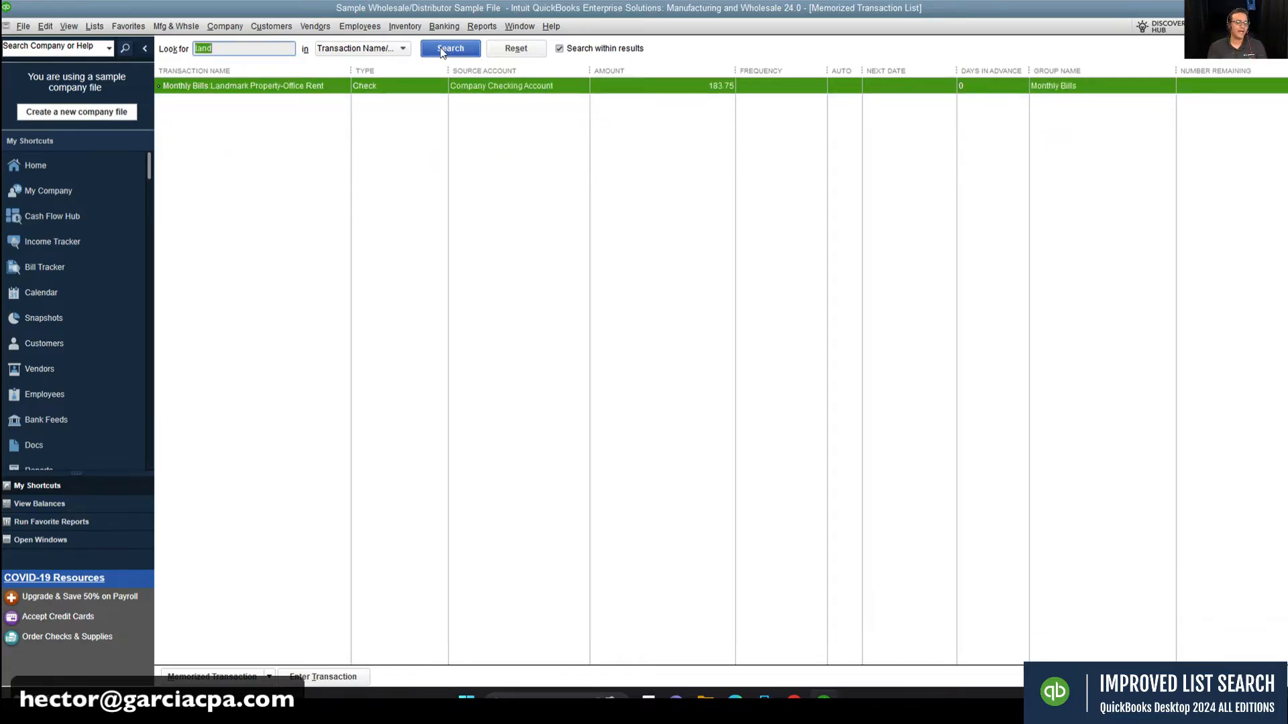
{"action": "left_click", "coordinate": [515, 48]}
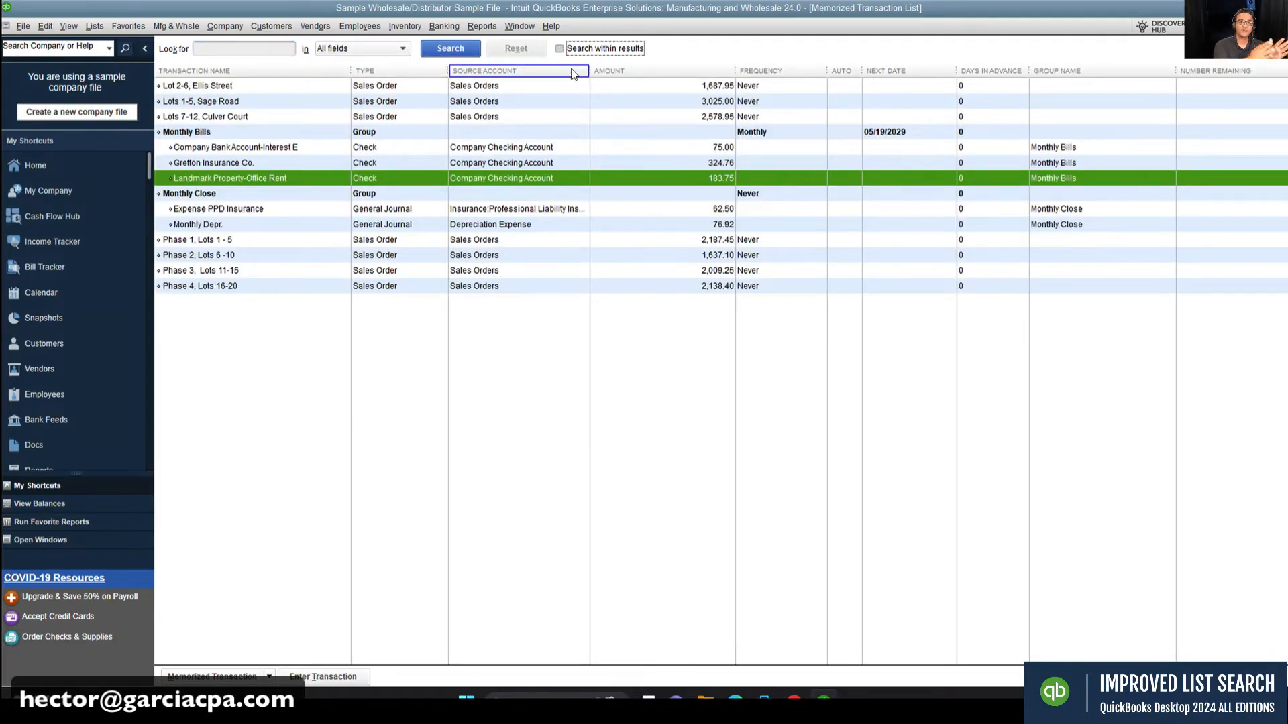
Step: Open the Payroll Item List, search the item names for "401", and reset the search
{"action": "left_click", "coordinate": [93, 27]}
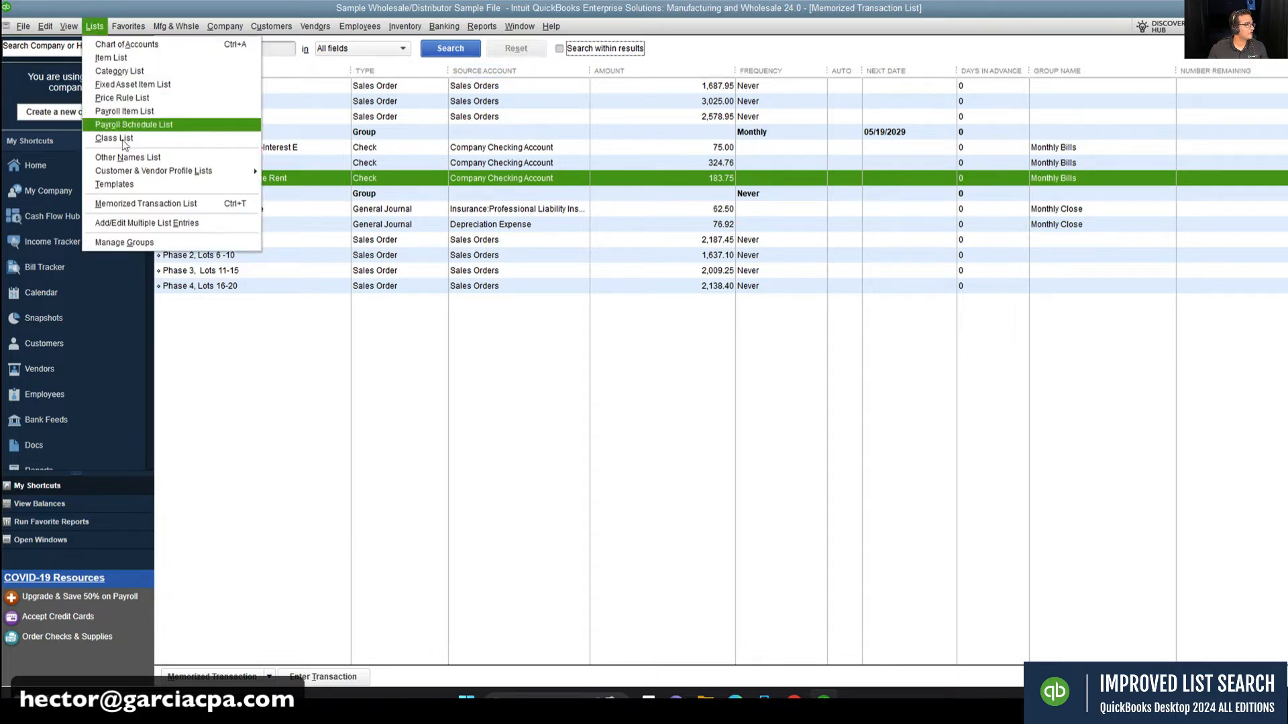
{"action": "left_click", "coordinate": [135, 115]}
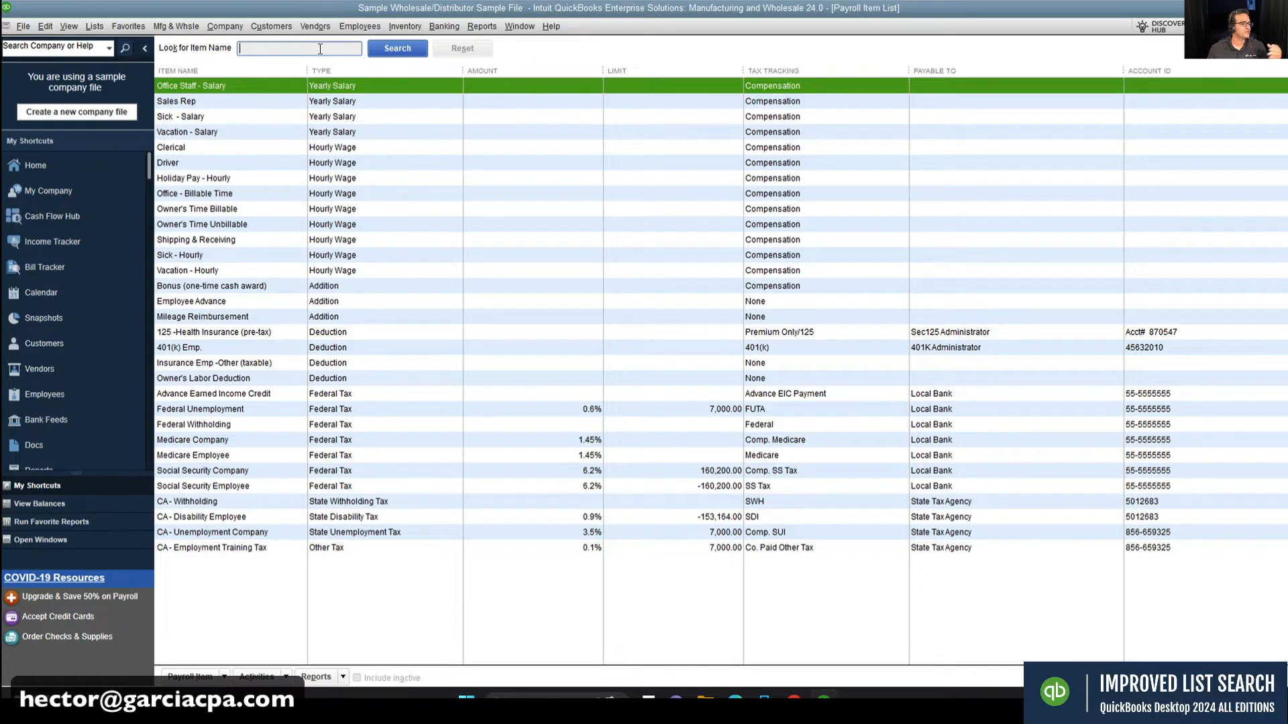
{"action": "type", "text": "401"}
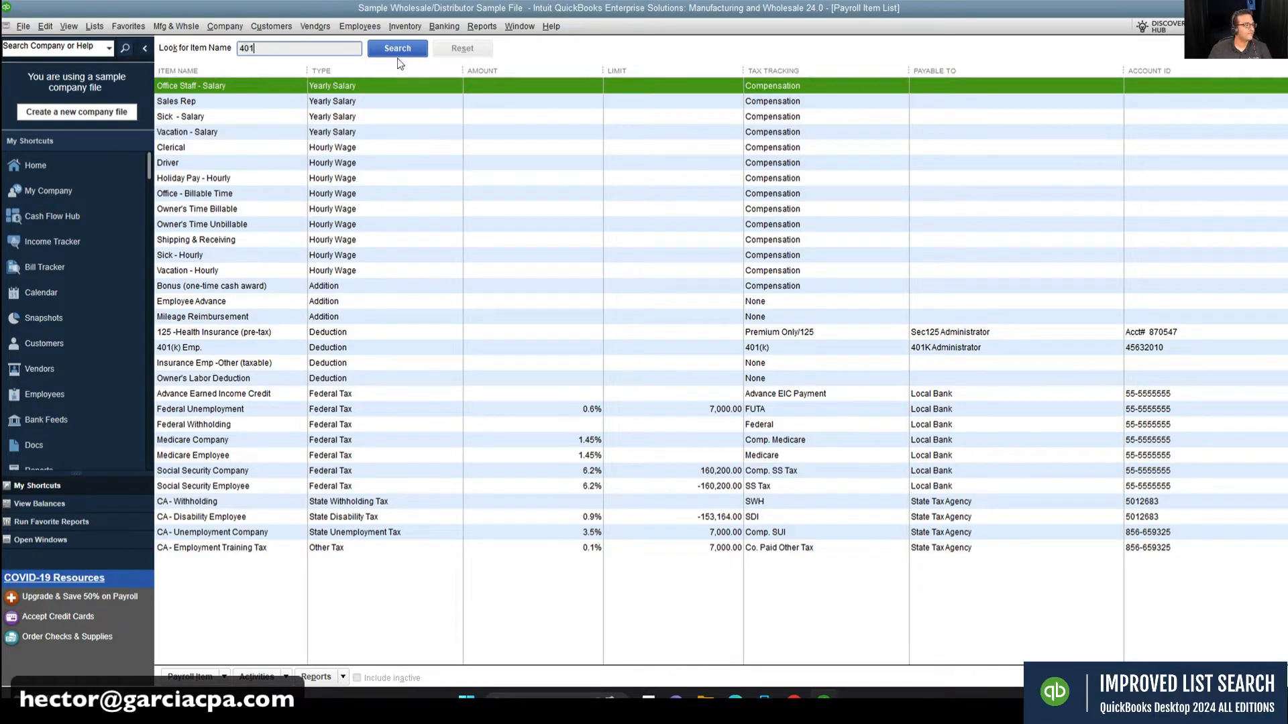
{"action": "left_click", "coordinate": [397, 48]}
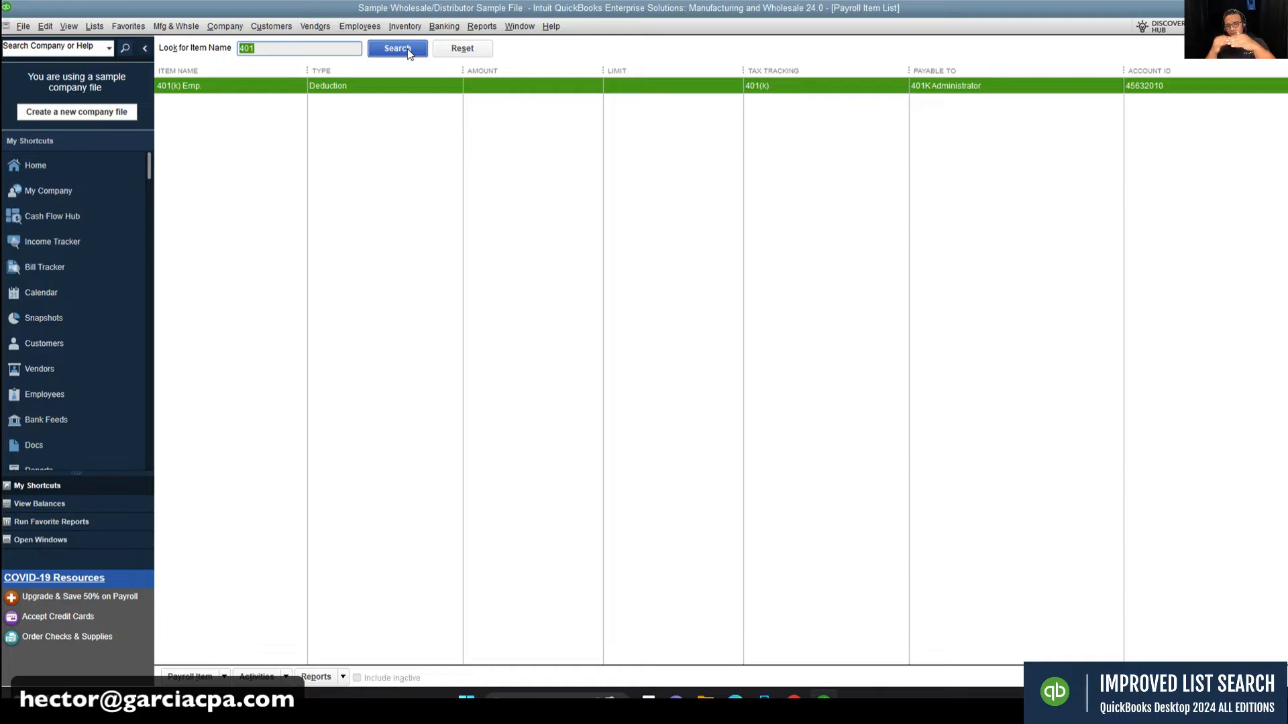
{"action": "left_click", "coordinate": [462, 49]}
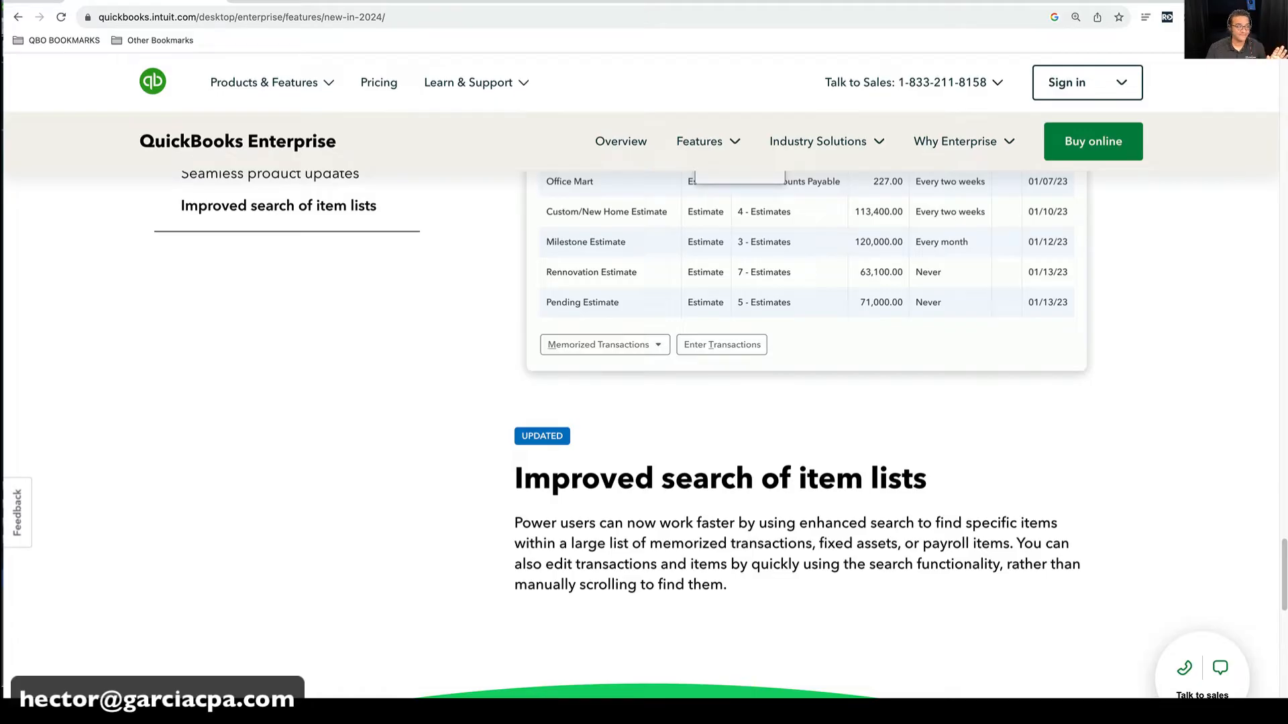
Step: Find the Customer prepayments section on the Enterprise 2024 features page and examine its heading and description
{"action": "scroll", "coordinate": [893, 467], "scroll_direction": "up", "scroll_amount": 5}
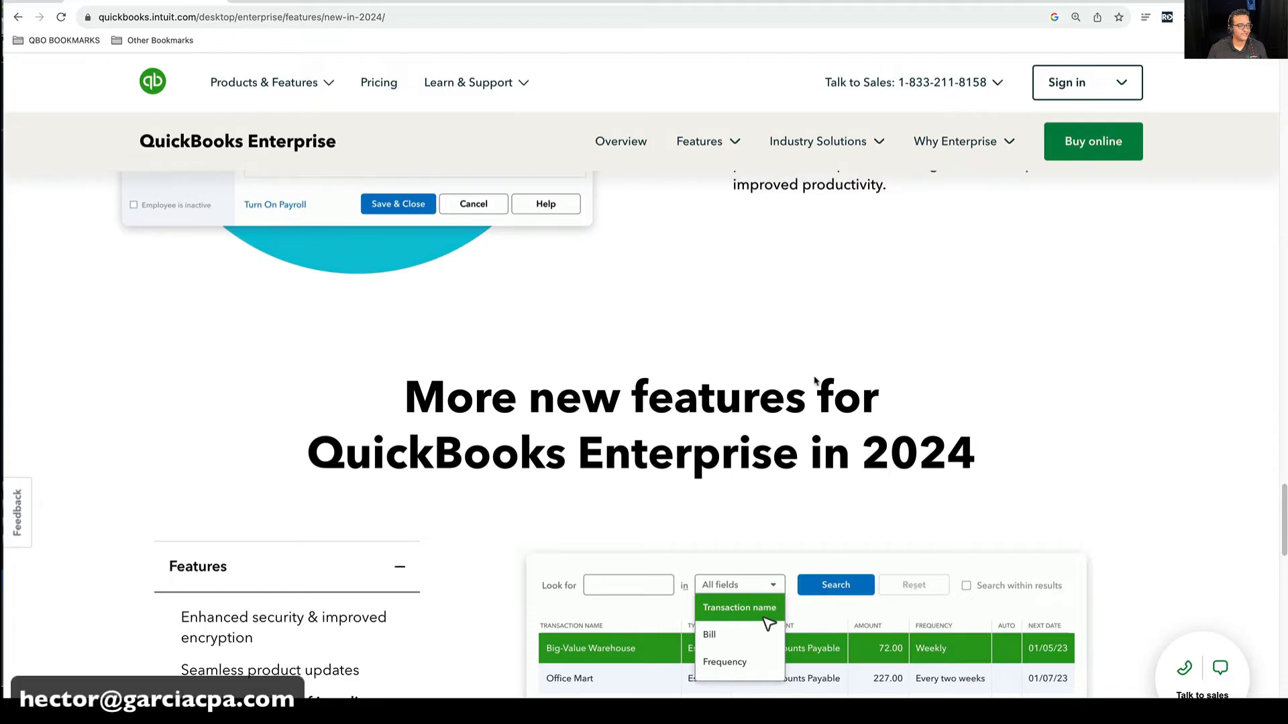
{"action": "scroll", "coordinate": [919, 382], "scroll_direction": "up", "scroll_amount": 15}
{"action": "scroll", "coordinate": [984, 381], "scroll_direction": "up", "scroll_amount": 15}
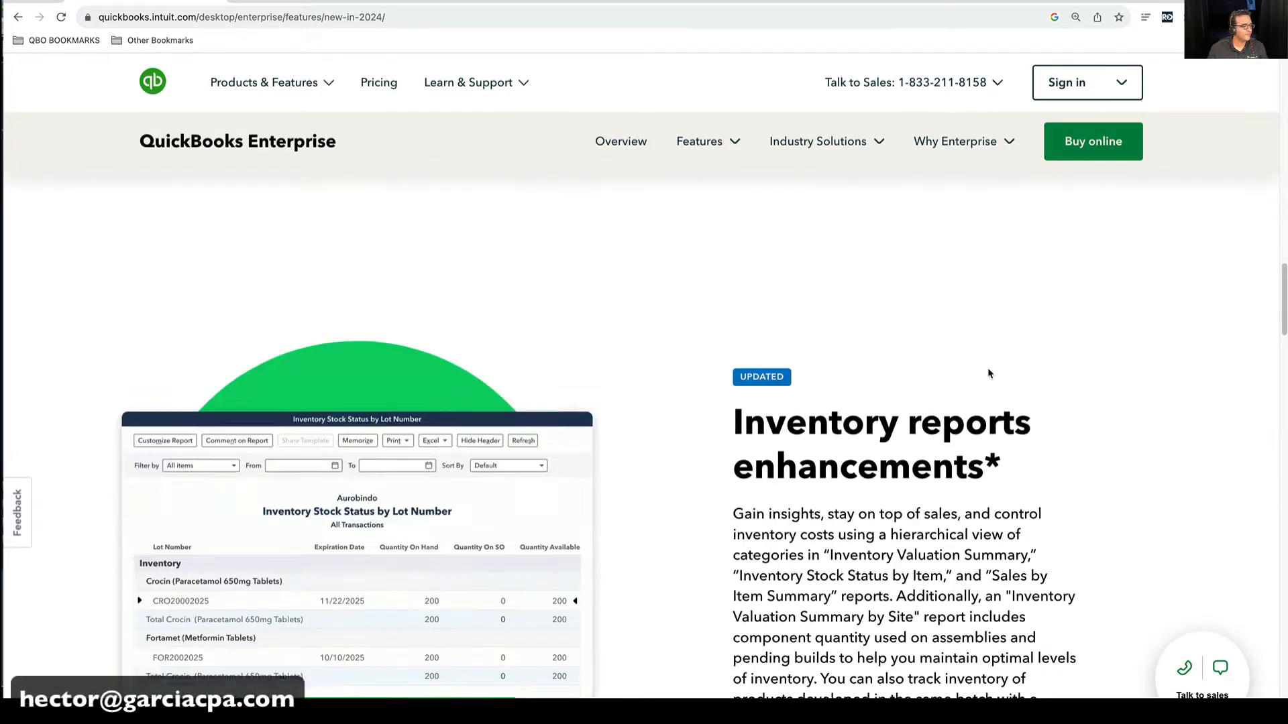
{"action": "scroll", "coordinate": [1033, 416], "scroll_direction": "down", "scroll_amount": 2}
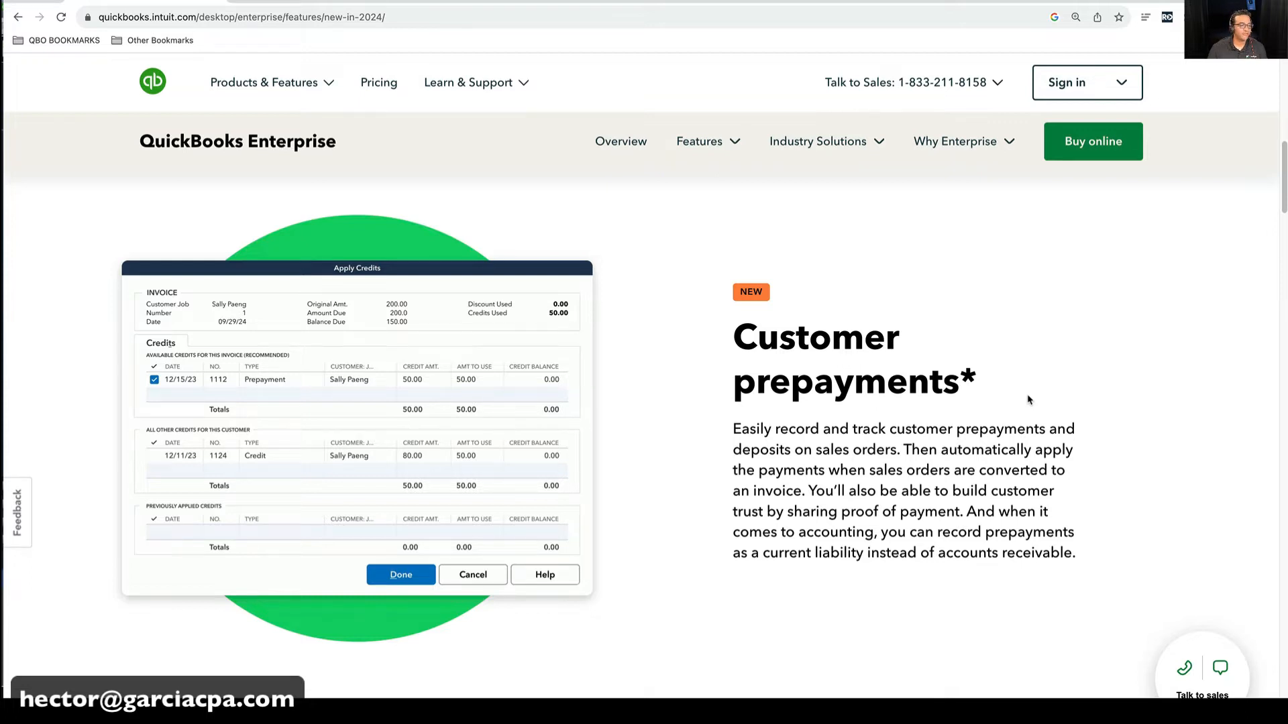
{"action": "left_click_drag", "start_coordinate": [734, 330], "coordinate": [992, 385]}
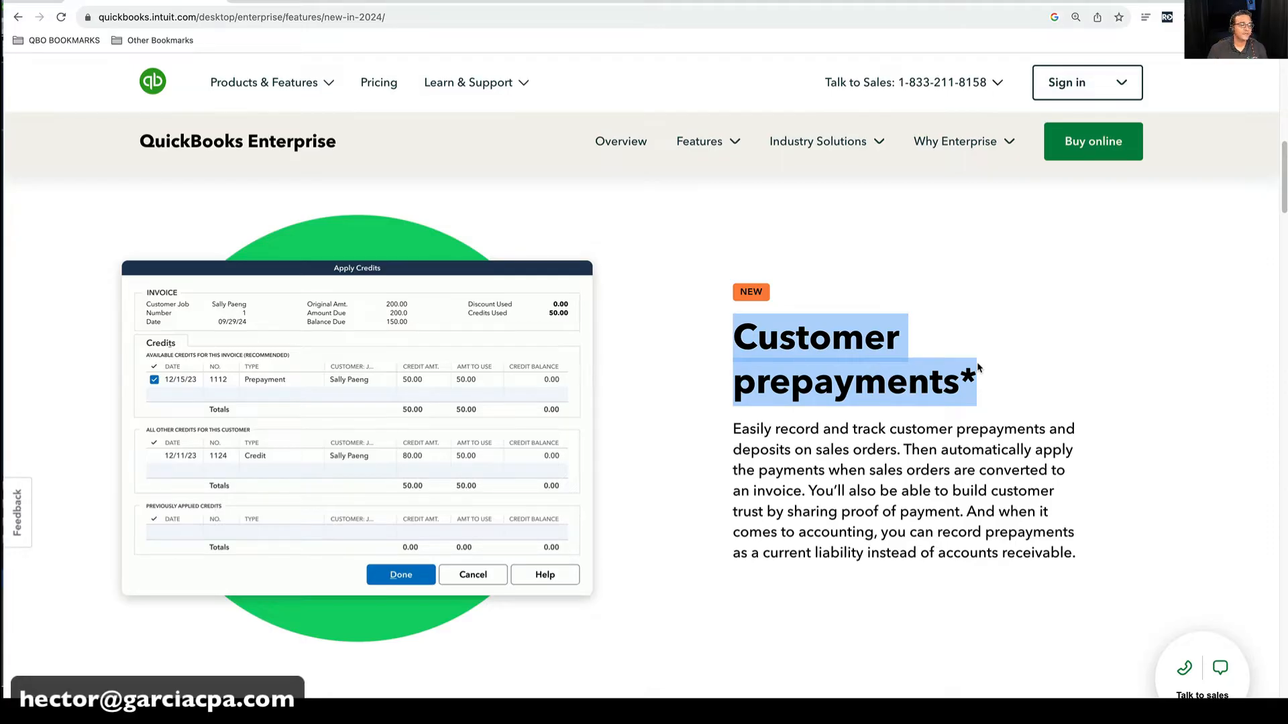
{"action": "left_click", "coordinate": [750, 385]}
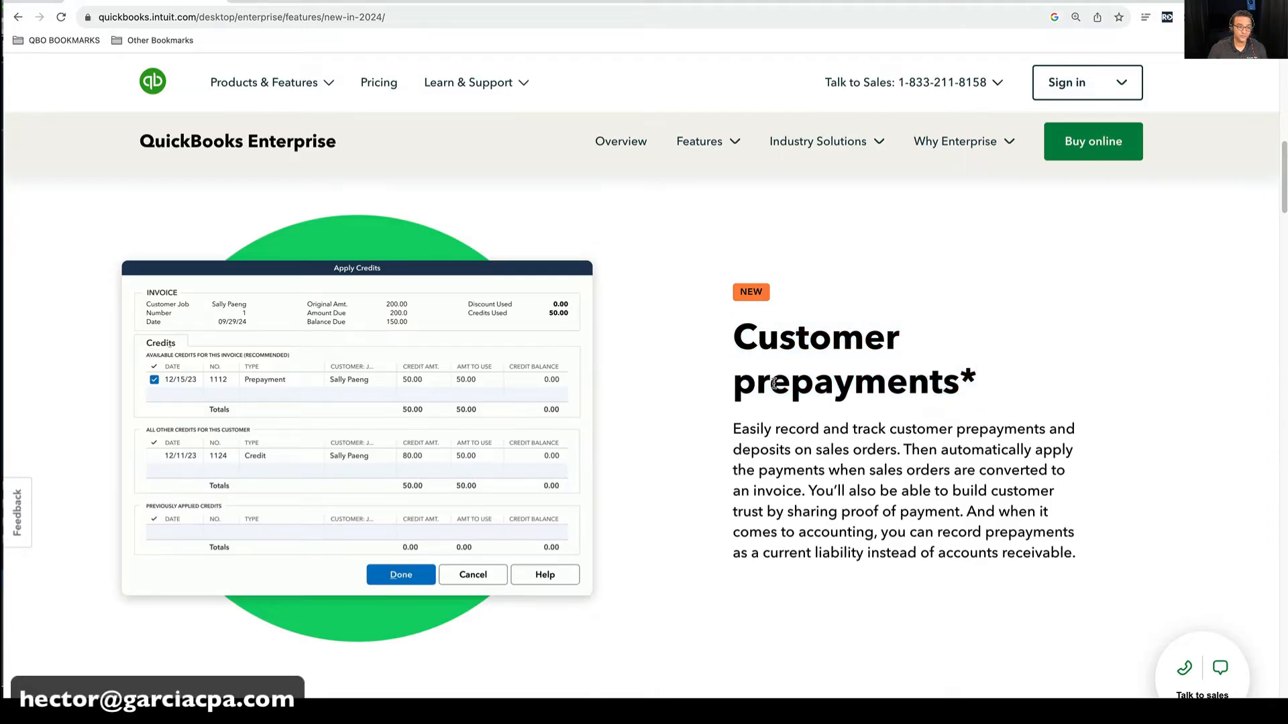
{"action": "left_click_drag", "start_coordinate": [738, 335], "coordinate": [981, 405]}
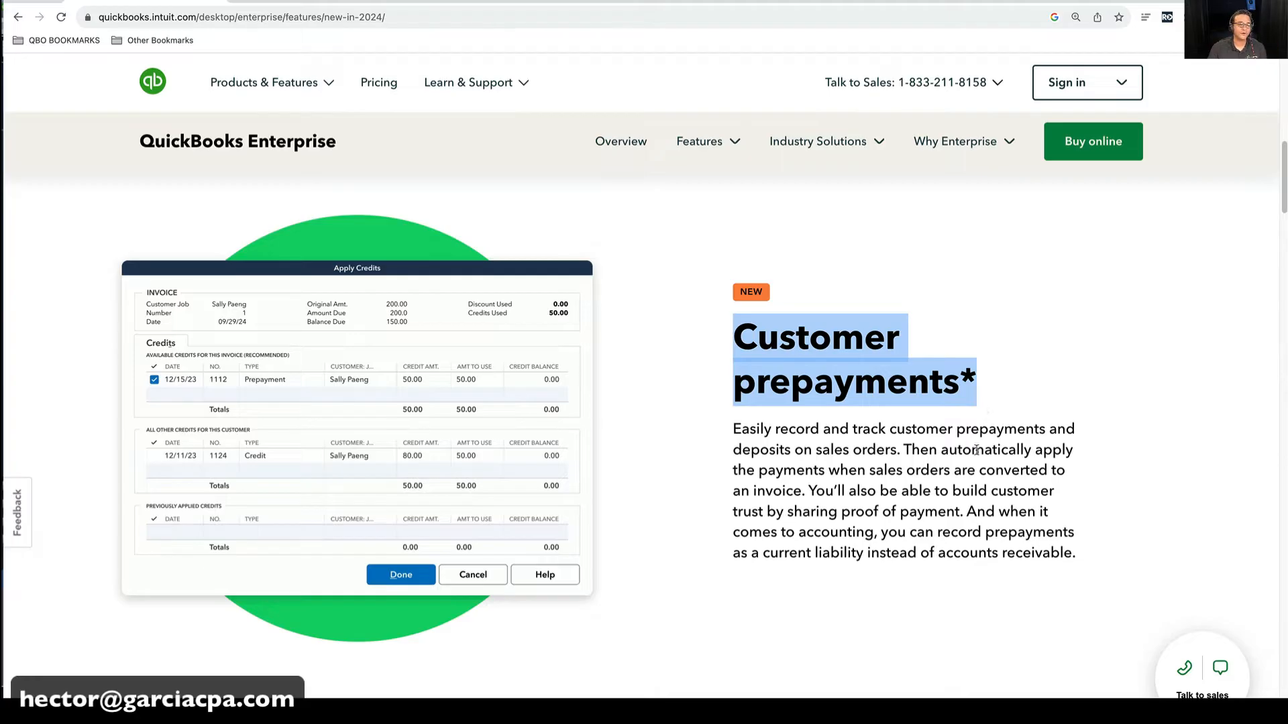
{"action": "scroll", "coordinate": [974, 474], "scroll_direction": "down", "scroll_amount": 1}
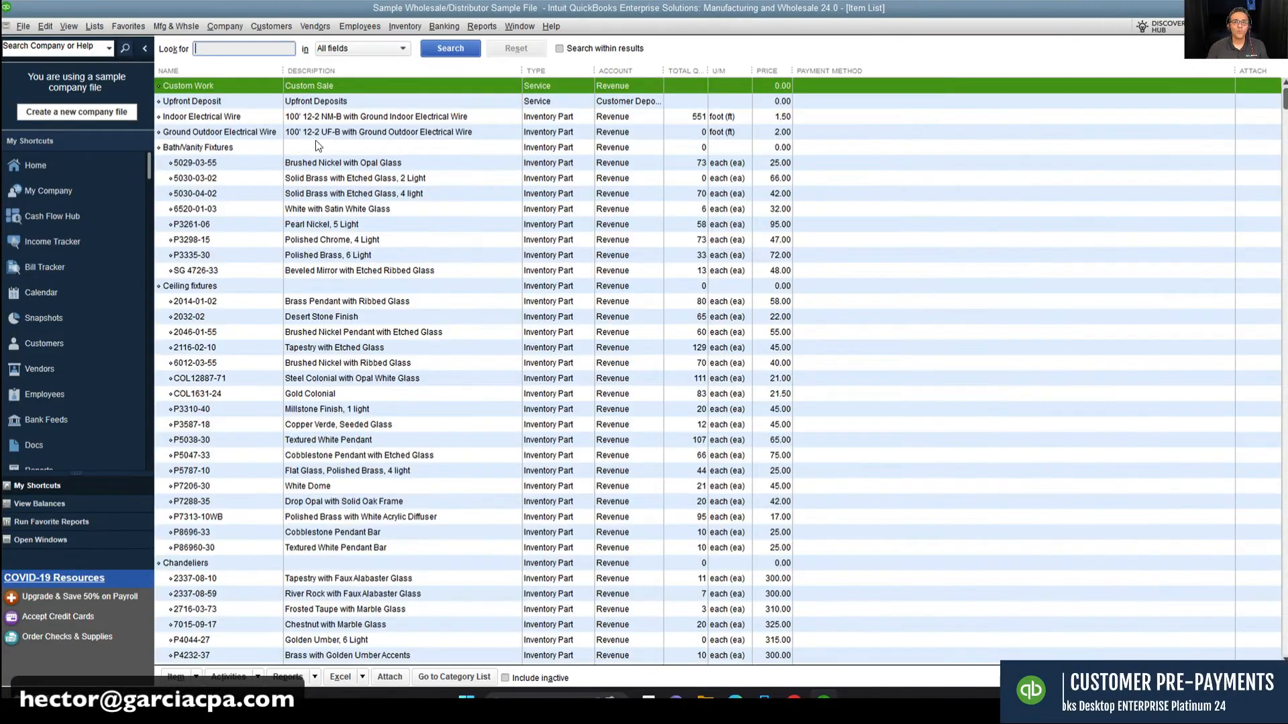
Step: Close the Item List and start a sales order for Kern Lighting Warehouse, Store #13
{"action": "key", "text": "Escape"}
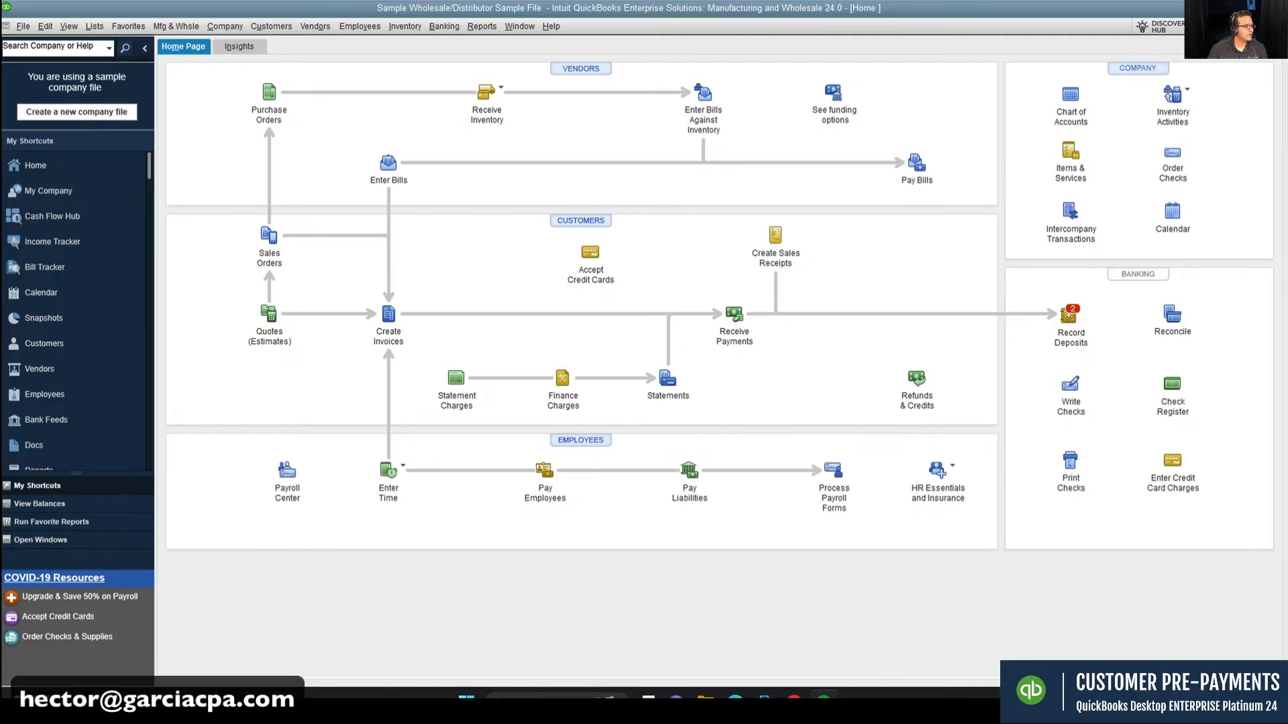
{"action": "left_click", "coordinate": [270, 236]}
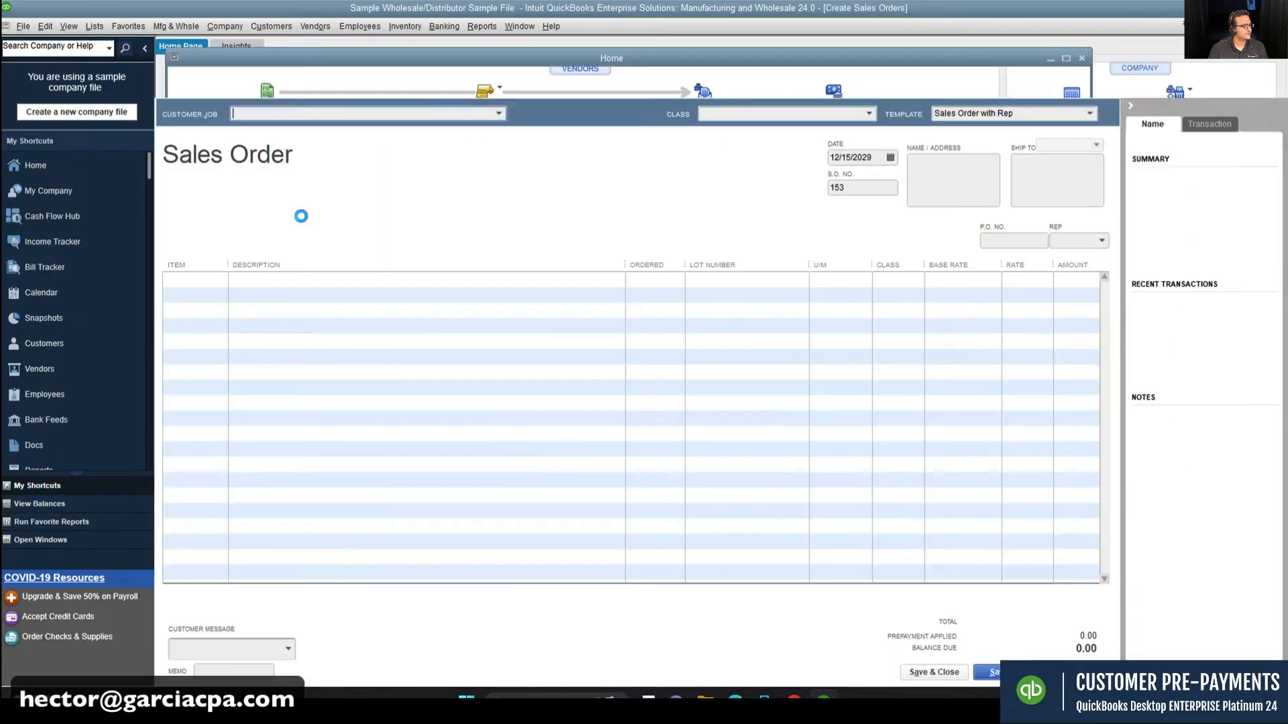
{"action": "left_click", "coordinate": [498, 112]}
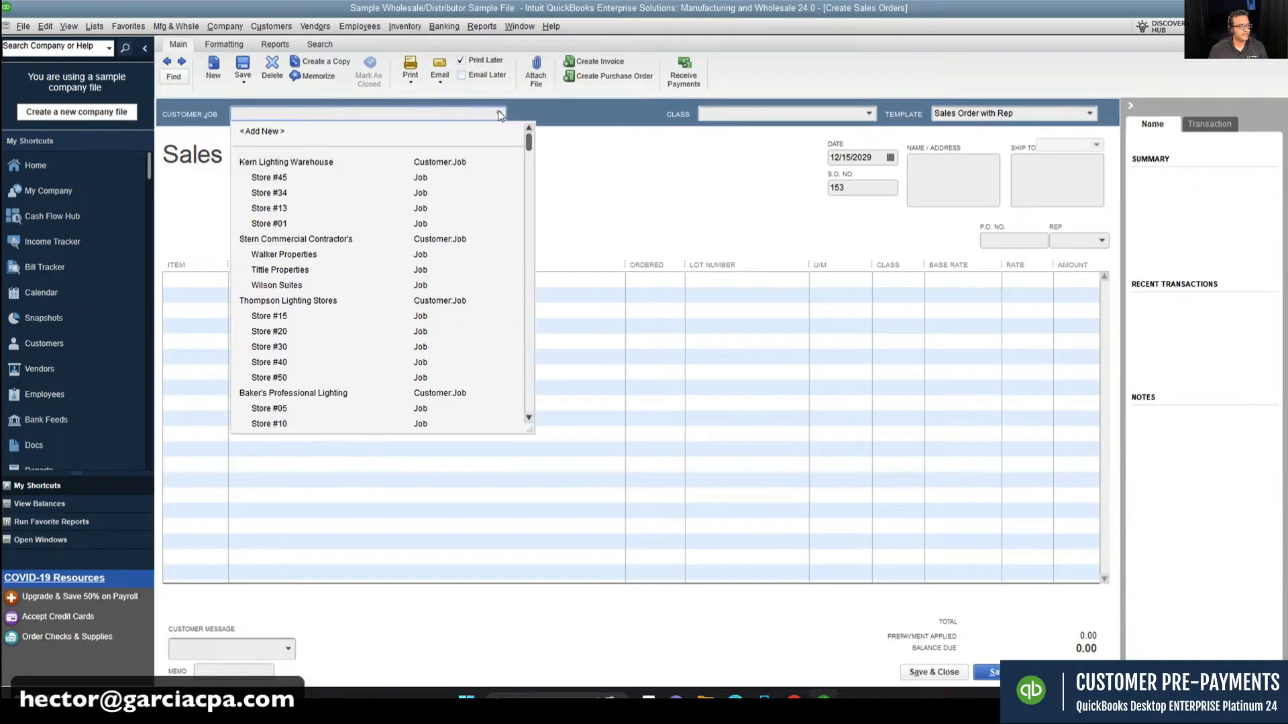
{"action": "left_click", "coordinate": [271, 208]}
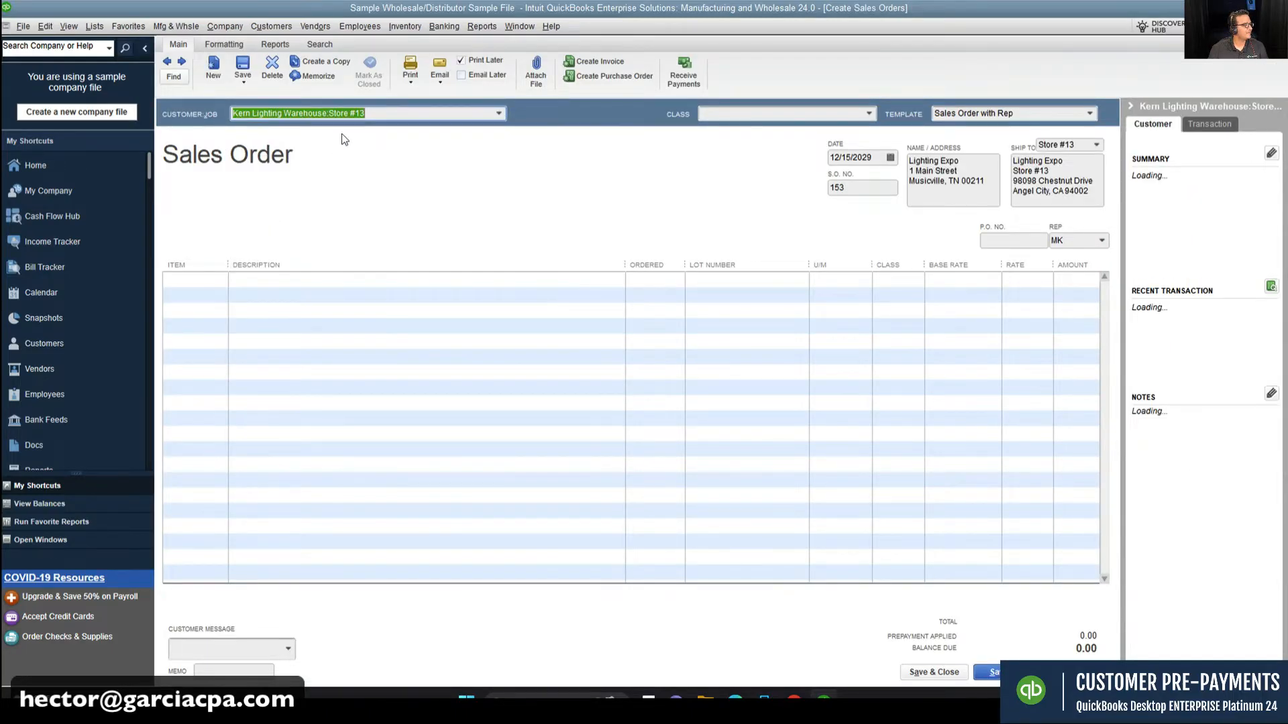
Step: Add the 5030-03-02 Solid Brass with Etched Glass, 2 Light fixture to the first order line with lot number A
{"action": "left_click", "coordinate": [219, 286]}
{"action": "left_click", "coordinate": [221, 281]}
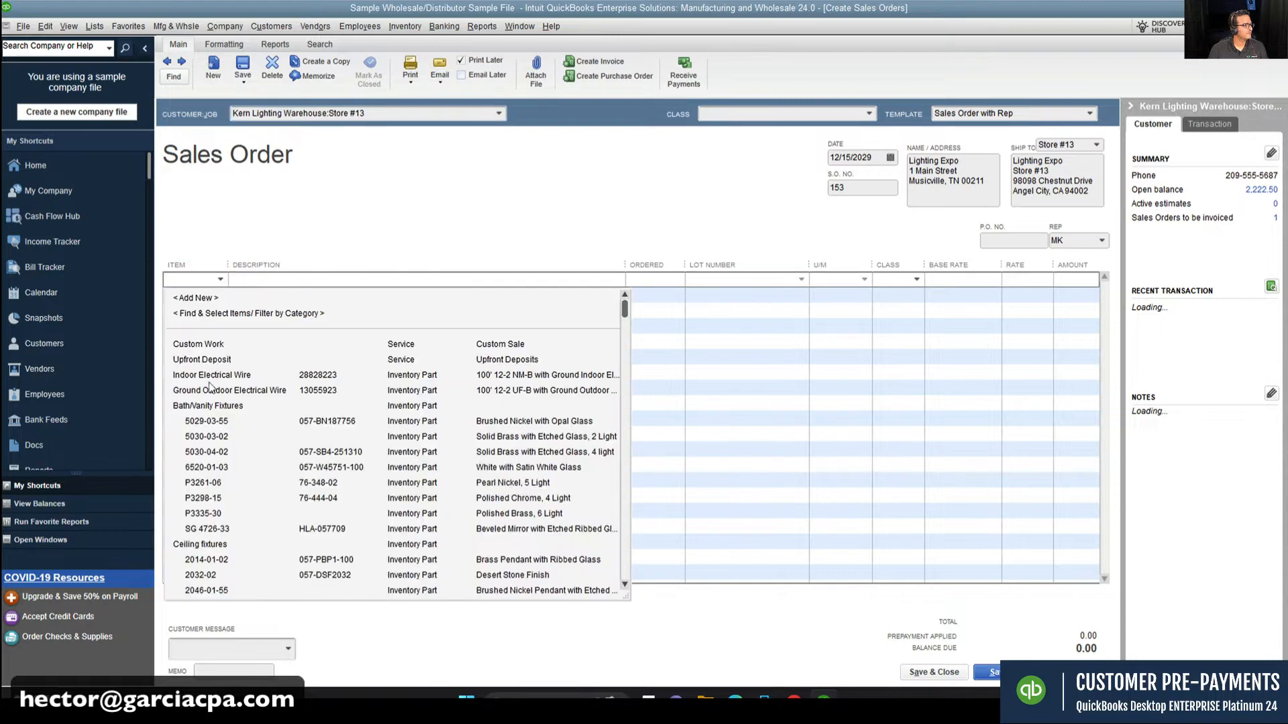
{"action": "left_click", "coordinate": [215, 437]}
{"action": "key", "text": "Return"}
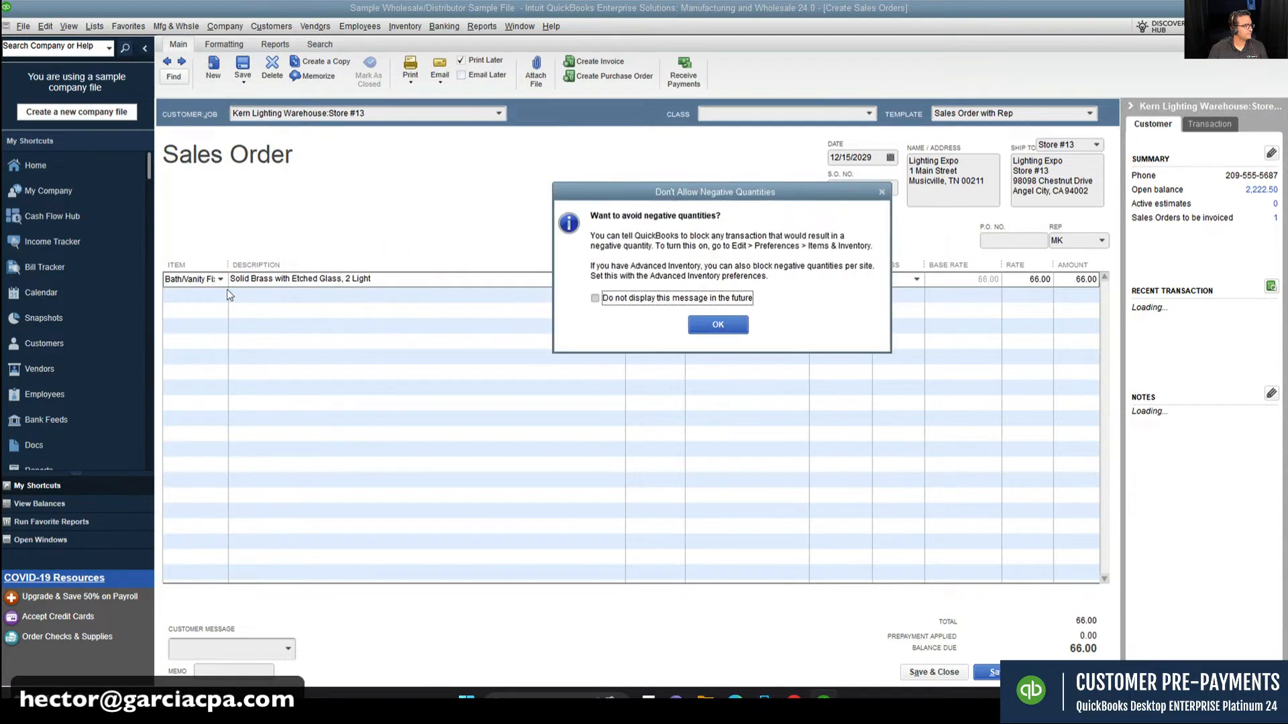
{"action": "left_click", "coordinate": [735, 330]}
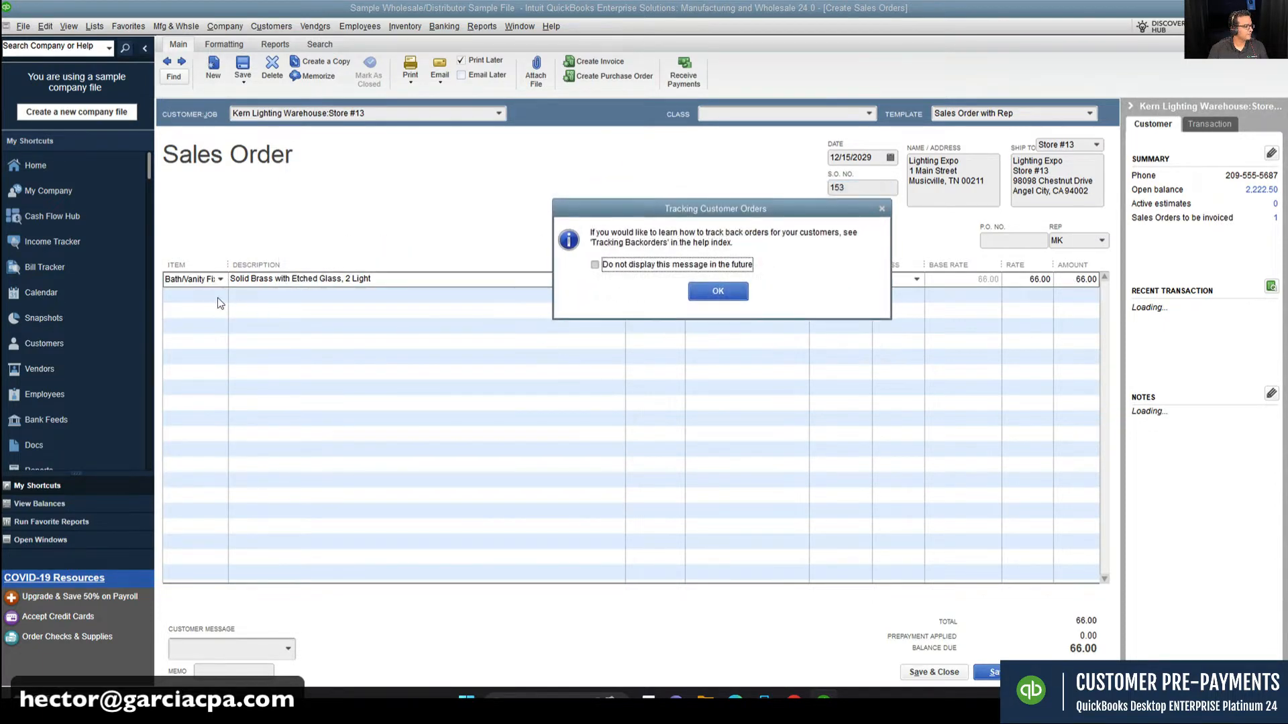
{"action": "left_click", "coordinate": [715, 295]}
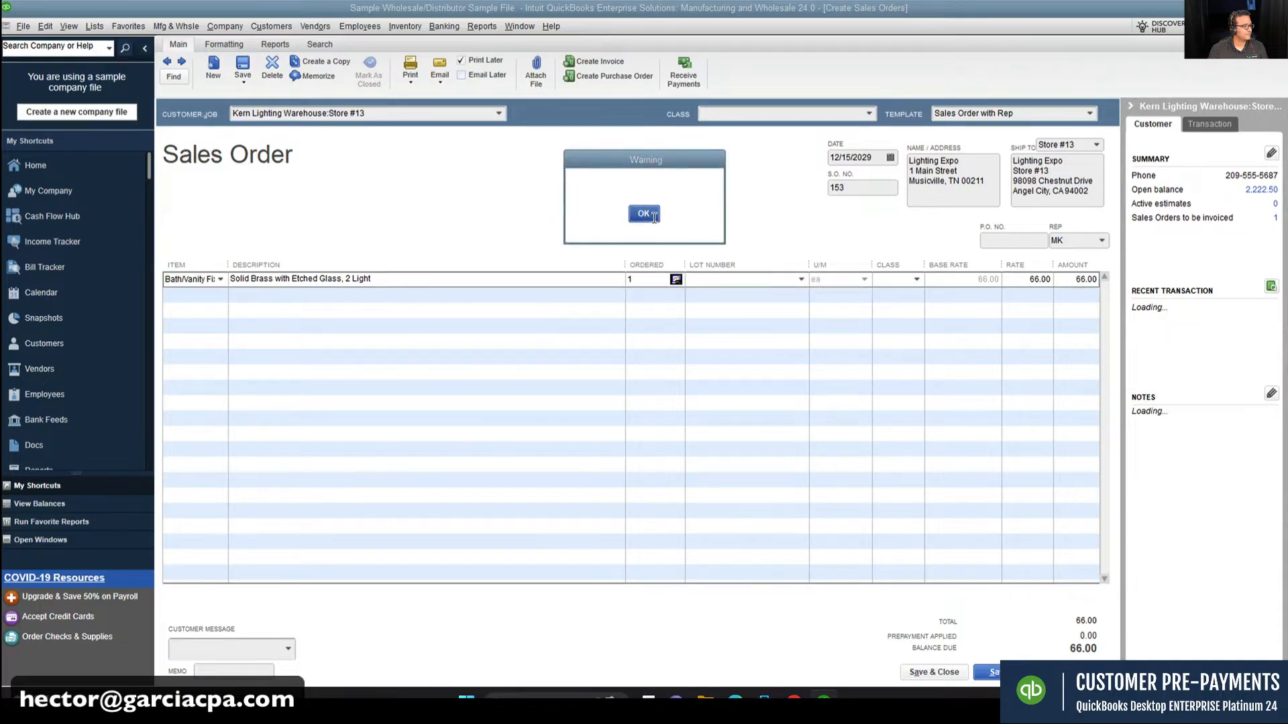
{"action": "left_click", "coordinate": [654, 216]}
{"action": "left_click", "coordinate": [802, 279]}
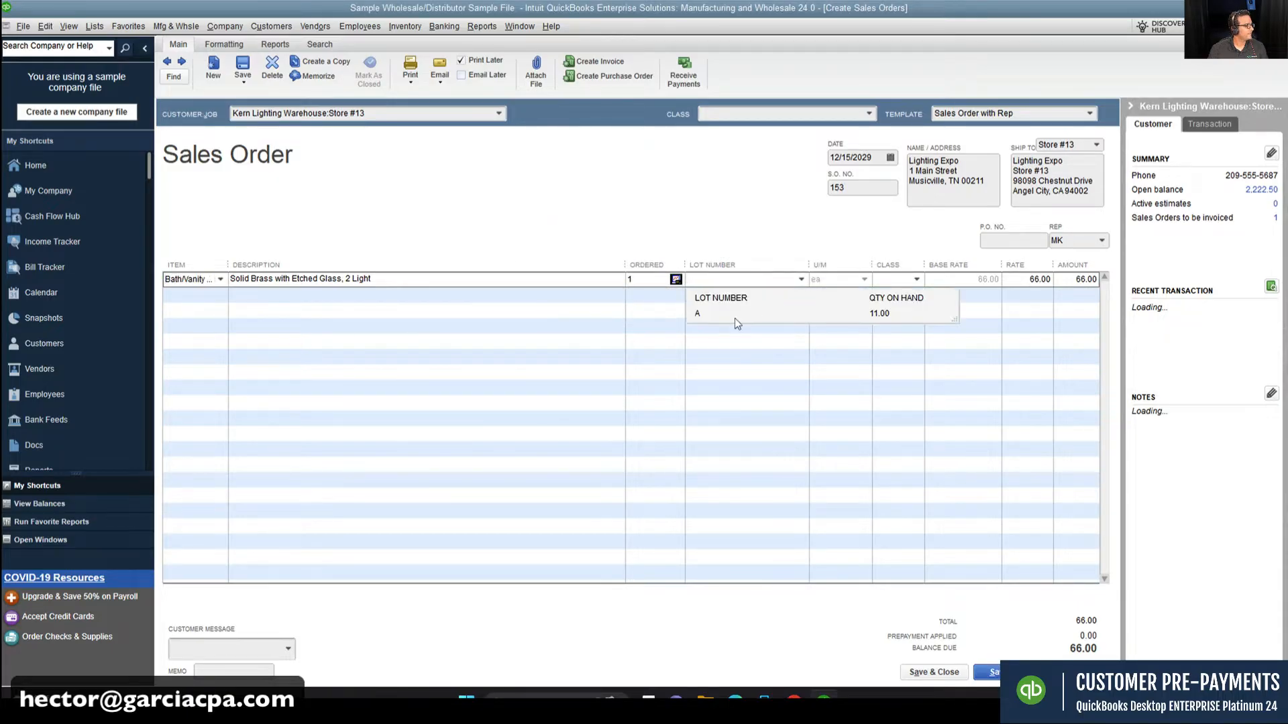
{"action": "left_click", "coordinate": [734, 315]}
Step: Add the P3298-15 Polished Chrome, 4 Light fixture to the second order line with lot number A
{"action": "left_click", "coordinate": [221, 296]}
{"action": "left_click", "coordinate": [220, 295]}
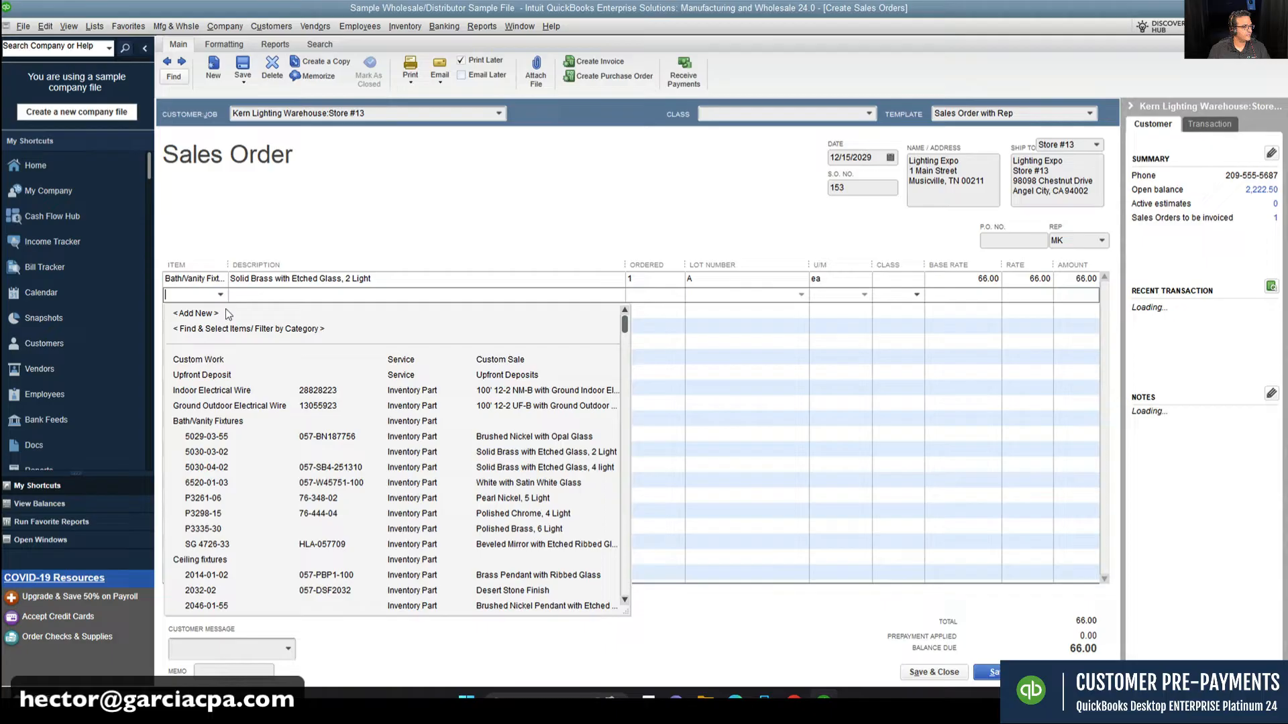
{"action": "left_click", "coordinate": [210, 515]}
{"action": "left_click", "coordinate": [644, 291]}
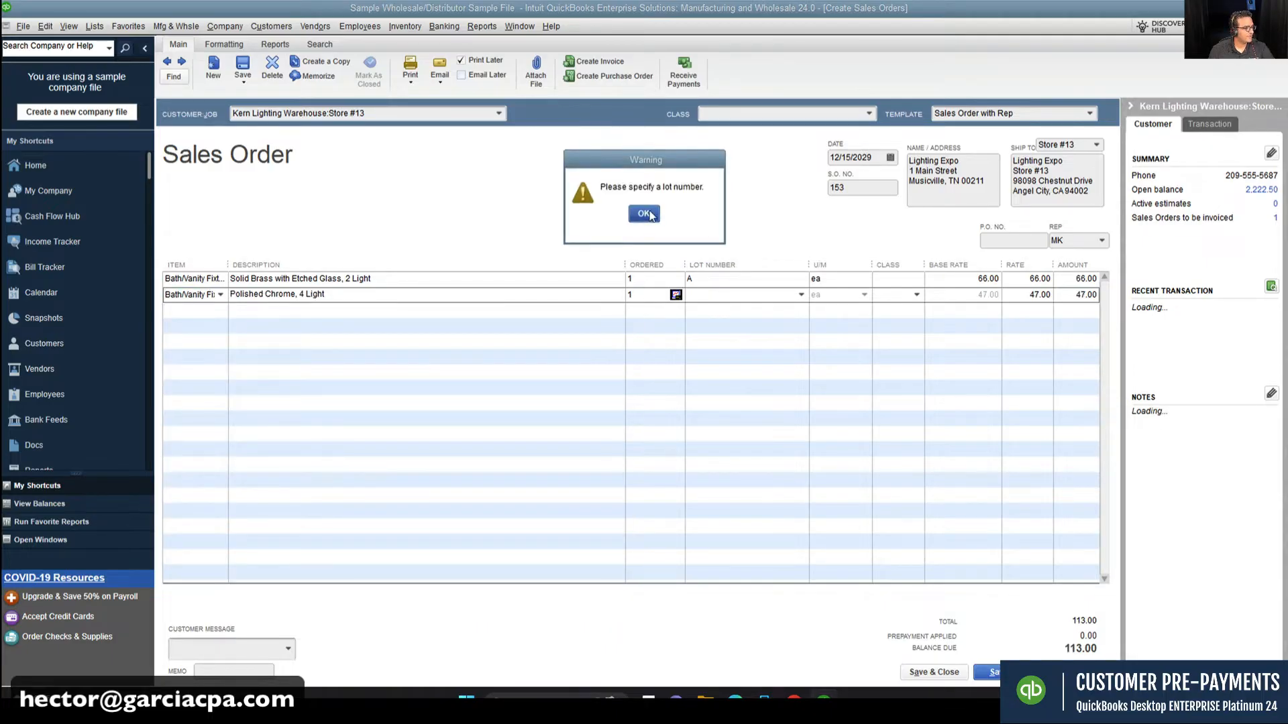
{"action": "left_click", "coordinate": [645, 213]}
{"action": "left_click", "coordinate": [800, 295]}
{"action": "left_click", "coordinate": [732, 329]}
Step: Set the ordered quantities to 4 for Solid Brass with Etched Glass and 2 for Polished Chrome, and save the sales order
{"action": "left_click", "coordinate": [644, 294]}
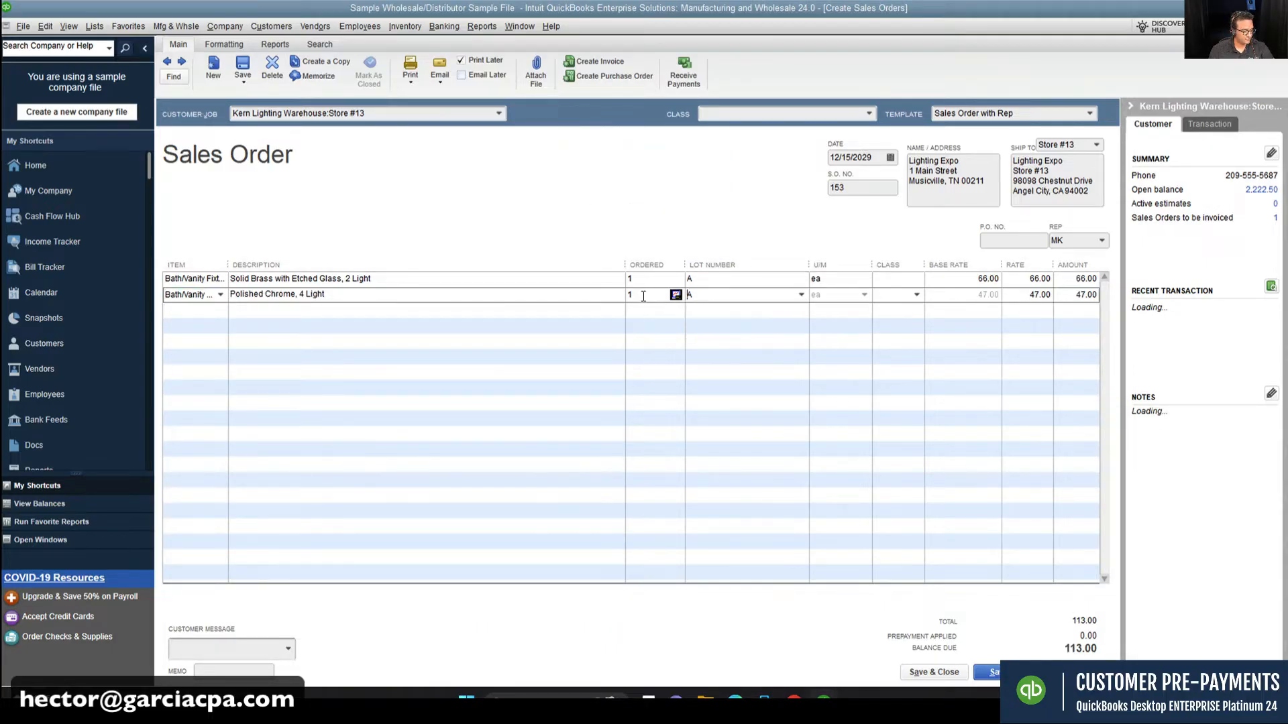
{"action": "type", "text": "2"}
{"action": "left_click", "coordinate": [638, 278]}
{"action": "type", "text": "4"}
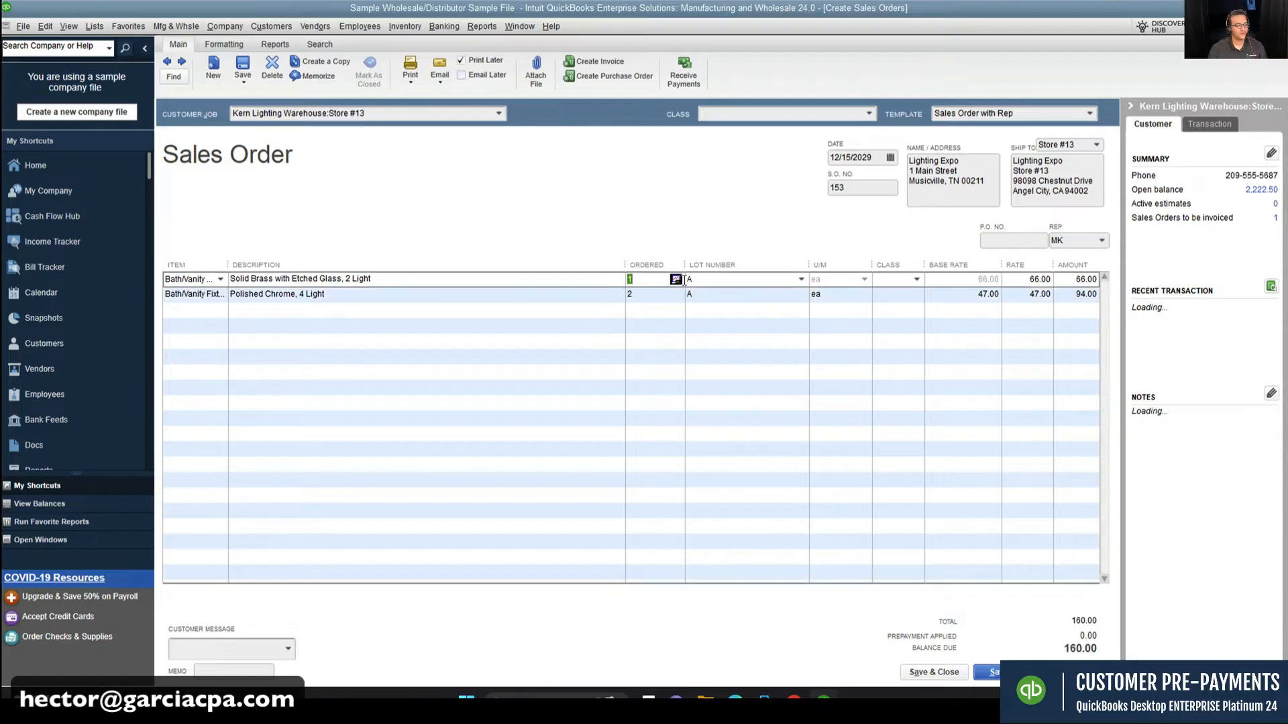
{"action": "key", "text": "Tab"}
{"action": "left_click", "coordinate": [627, 343]}
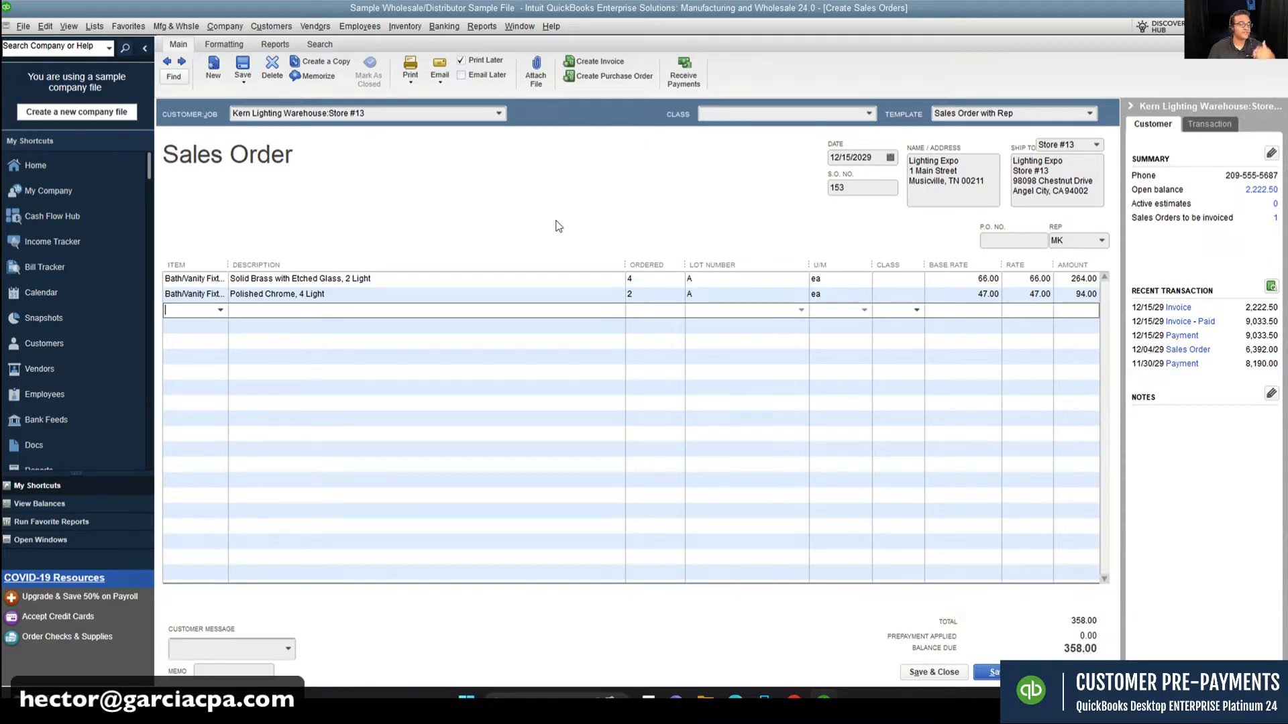
{"action": "left_click", "coordinate": [863, 188]}
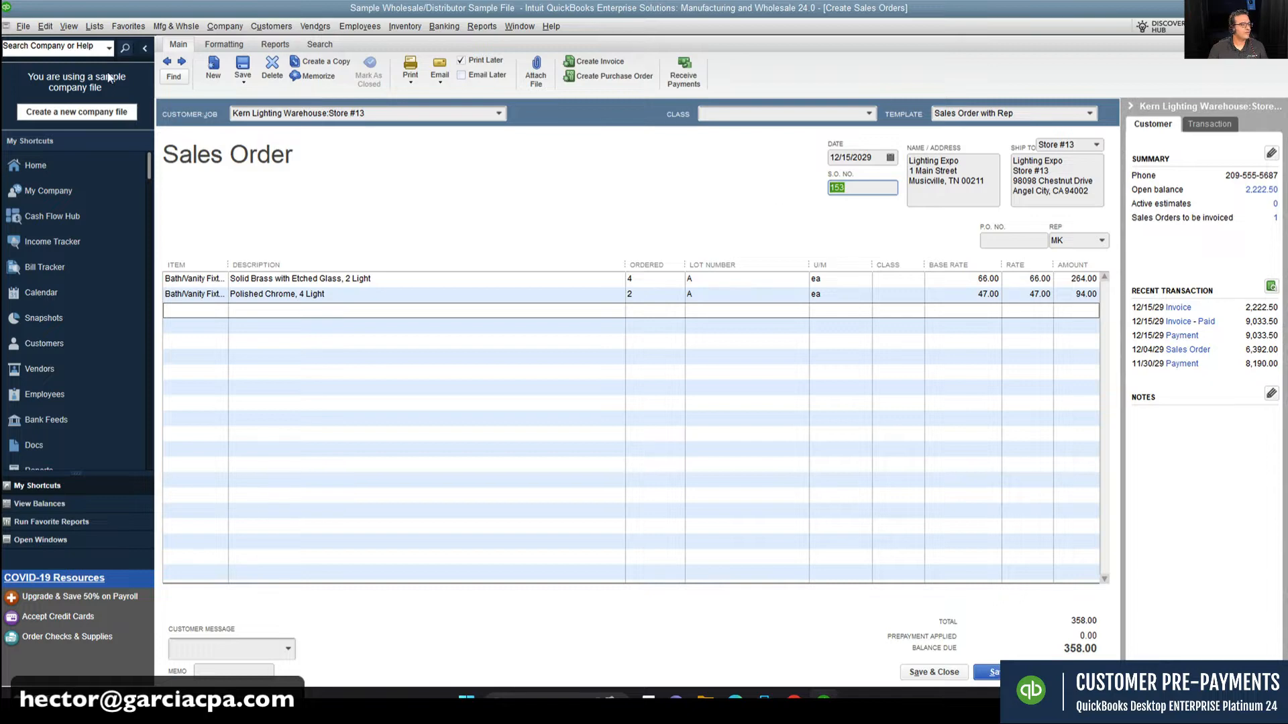
{"action": "left_click", "coordinate": [242, 66]}
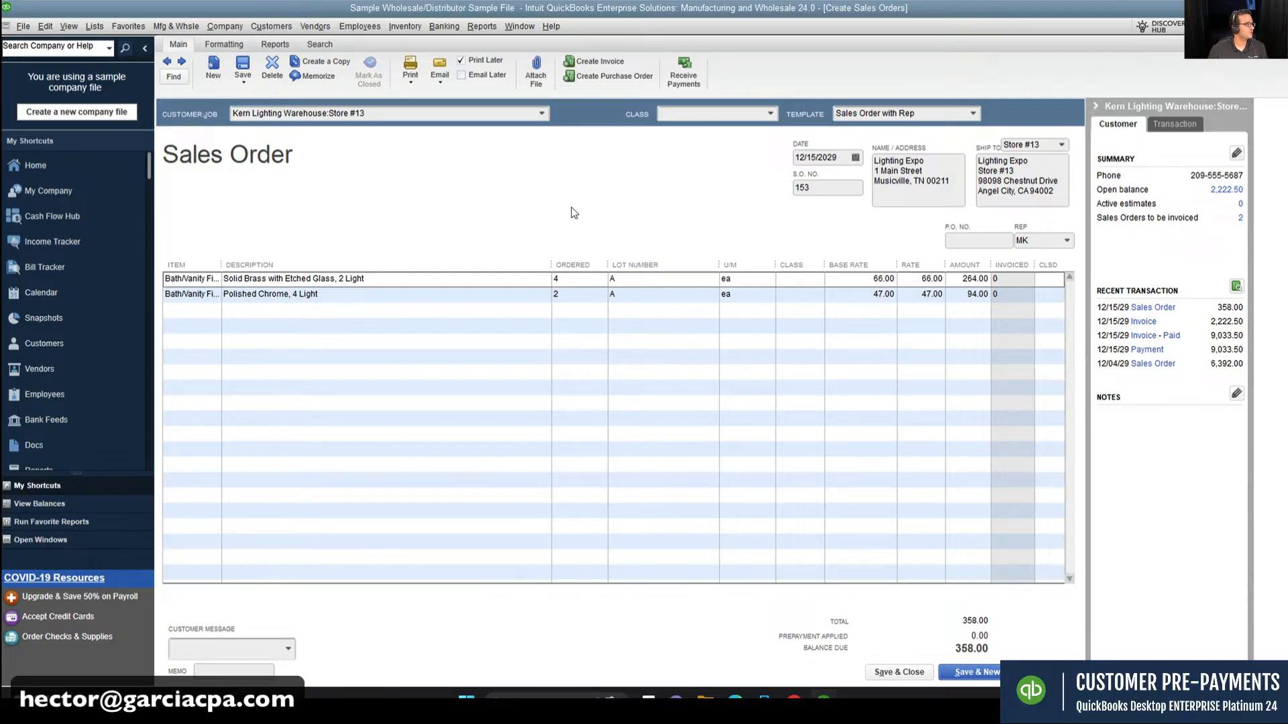
Step: Start a received customer payment from Kern Lighting Warehouse
{"action": "left_click", "coordinate": [267, 26]}
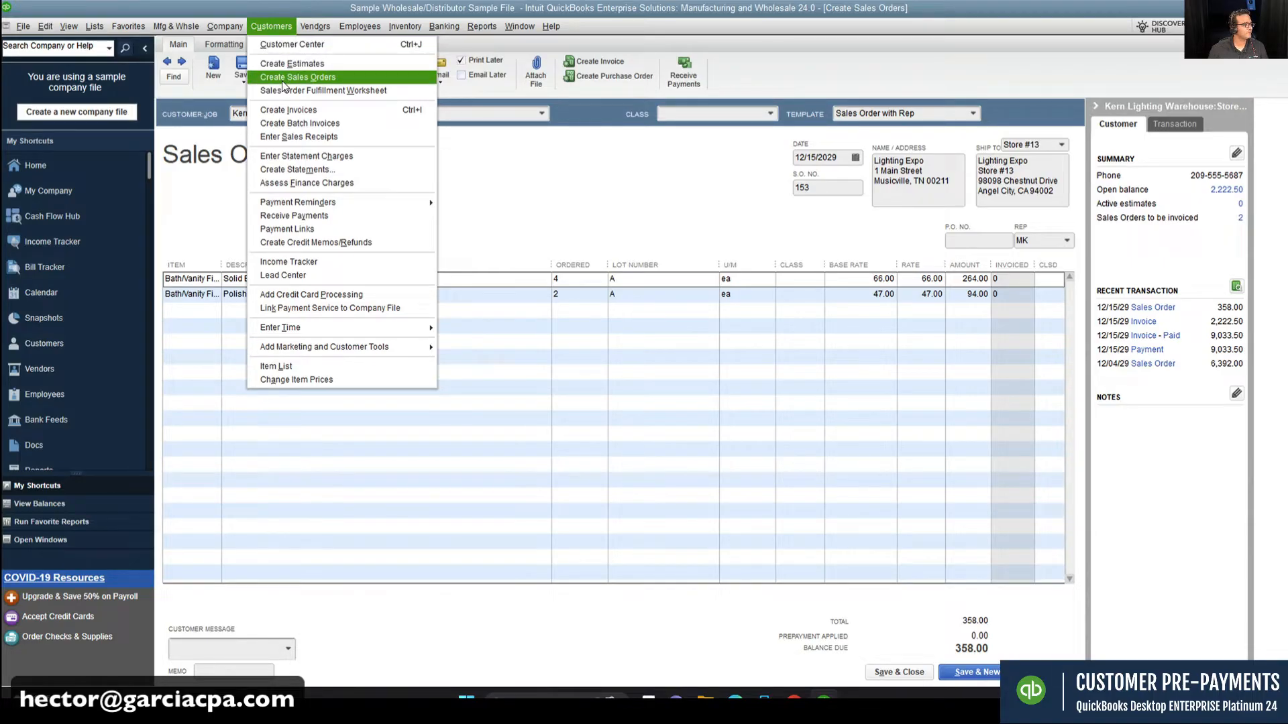
{"action": "left_click", "coordinate": [289, 216]}
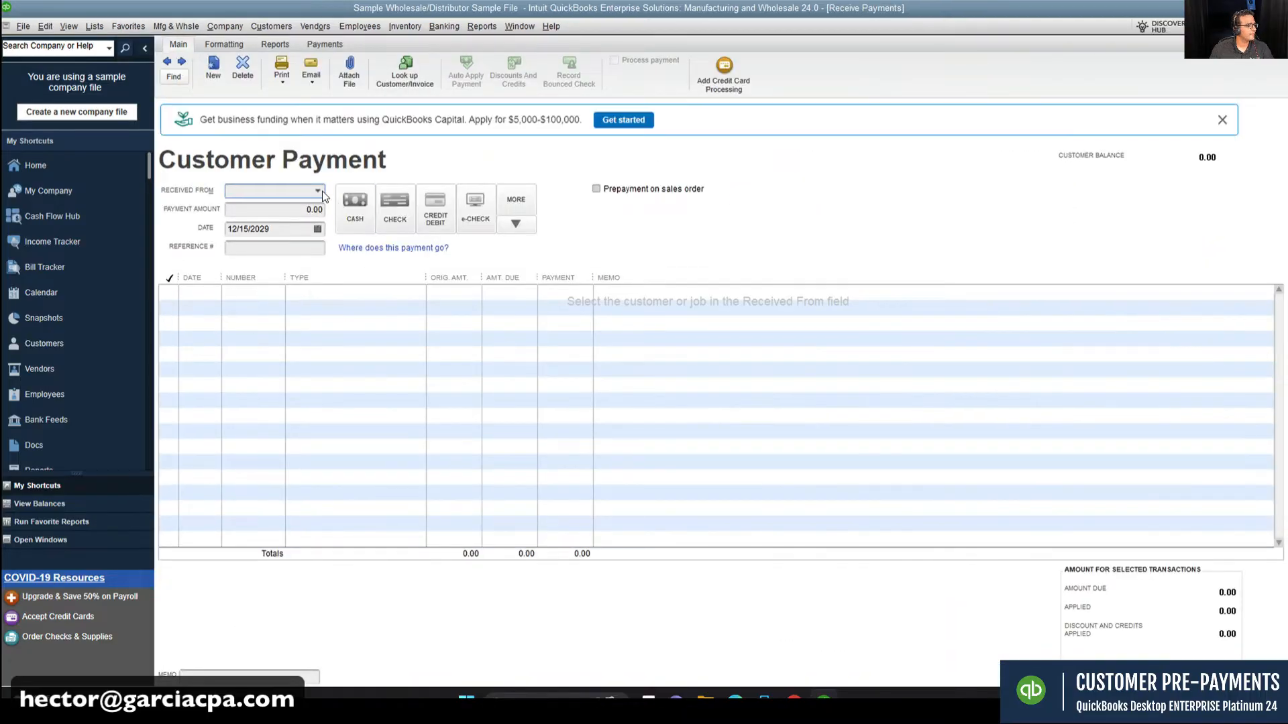
{"action": "left_click", "coordinate": [320, 191]}
{"action": "left_click", "coordinate": [282, 240]}
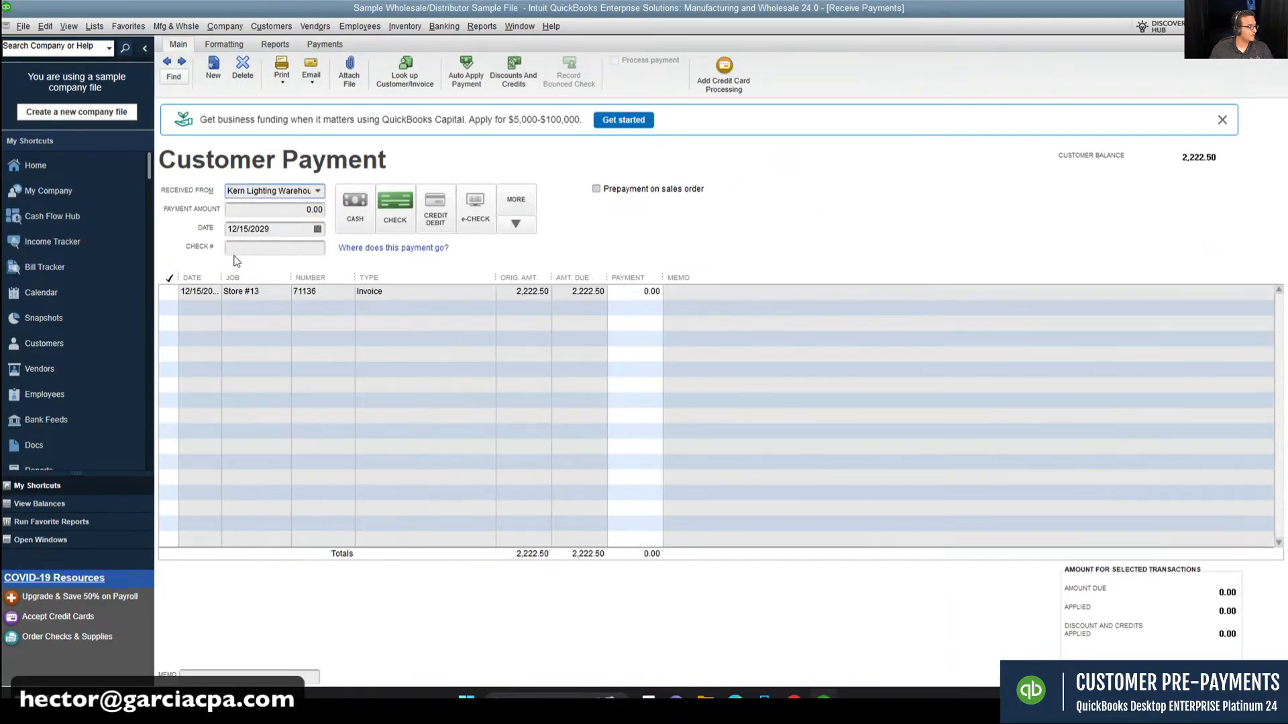
Step: Enter the words Sales Order followed by the sales order's number as the payment memo
{"action": "left_click", "coordinate": [213, 674]}
{"action": "right_click", "coordinate": [193, 677]}
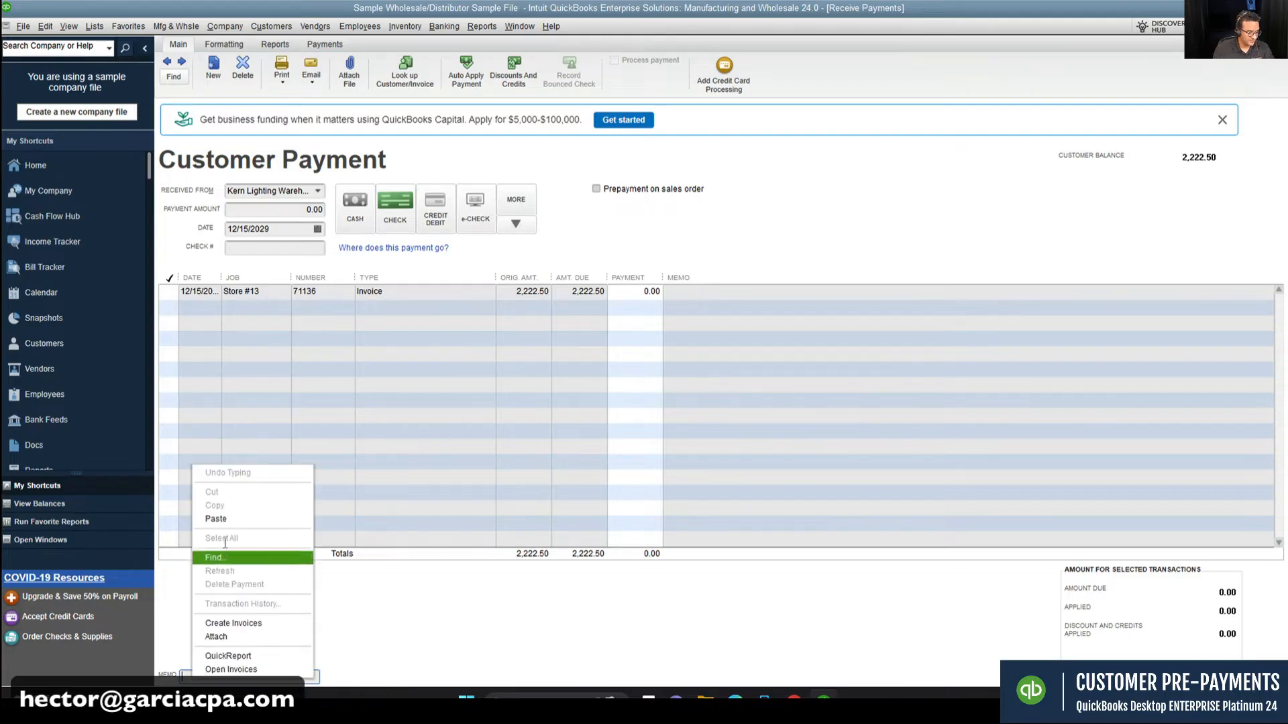
{"action": "left_click", "coordinate": [219, 520]}
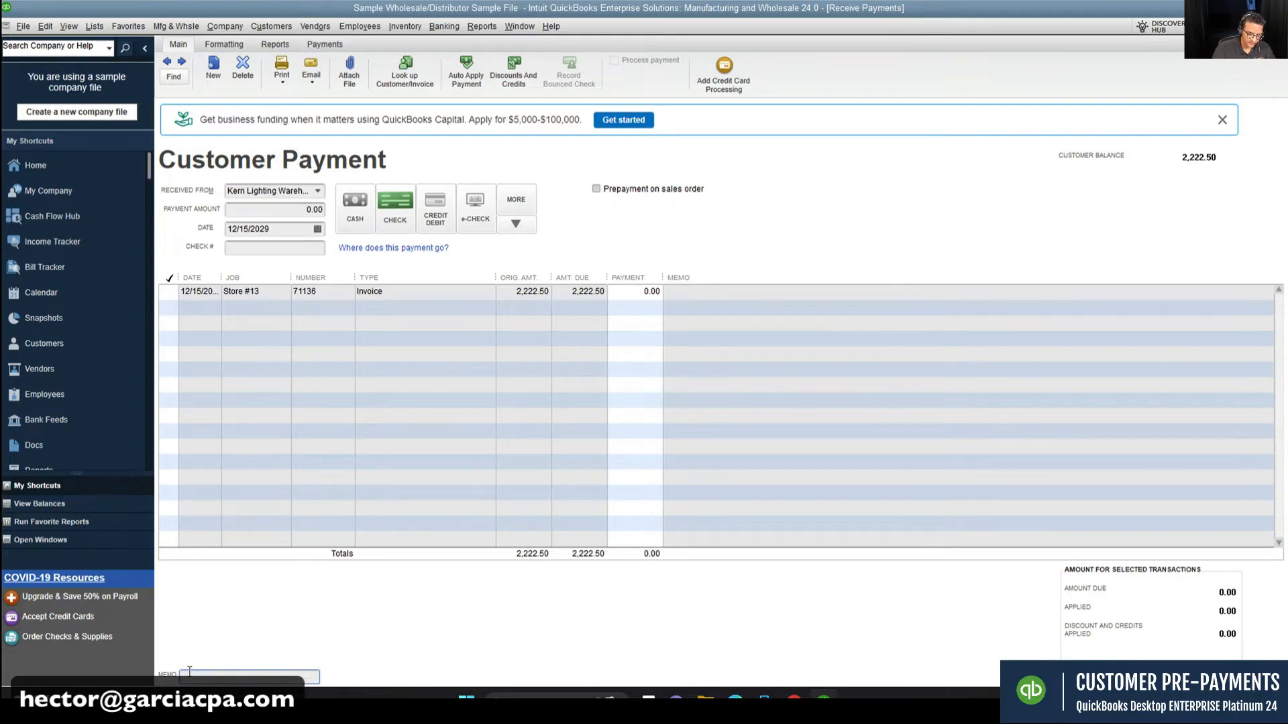
{"action": "type", "text": "Sales Order 153"}
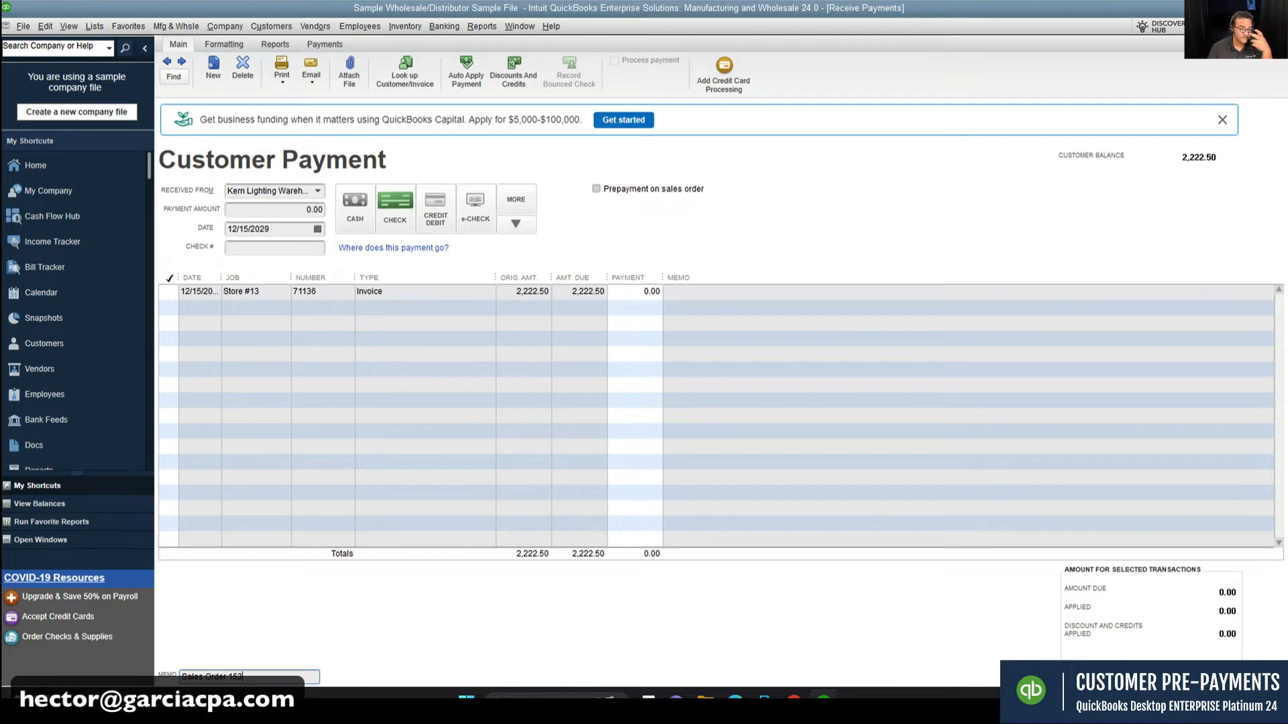
{"action": "left_click_drag", "start_coordinate": [247, 679], "coordinate": [136, 677]}
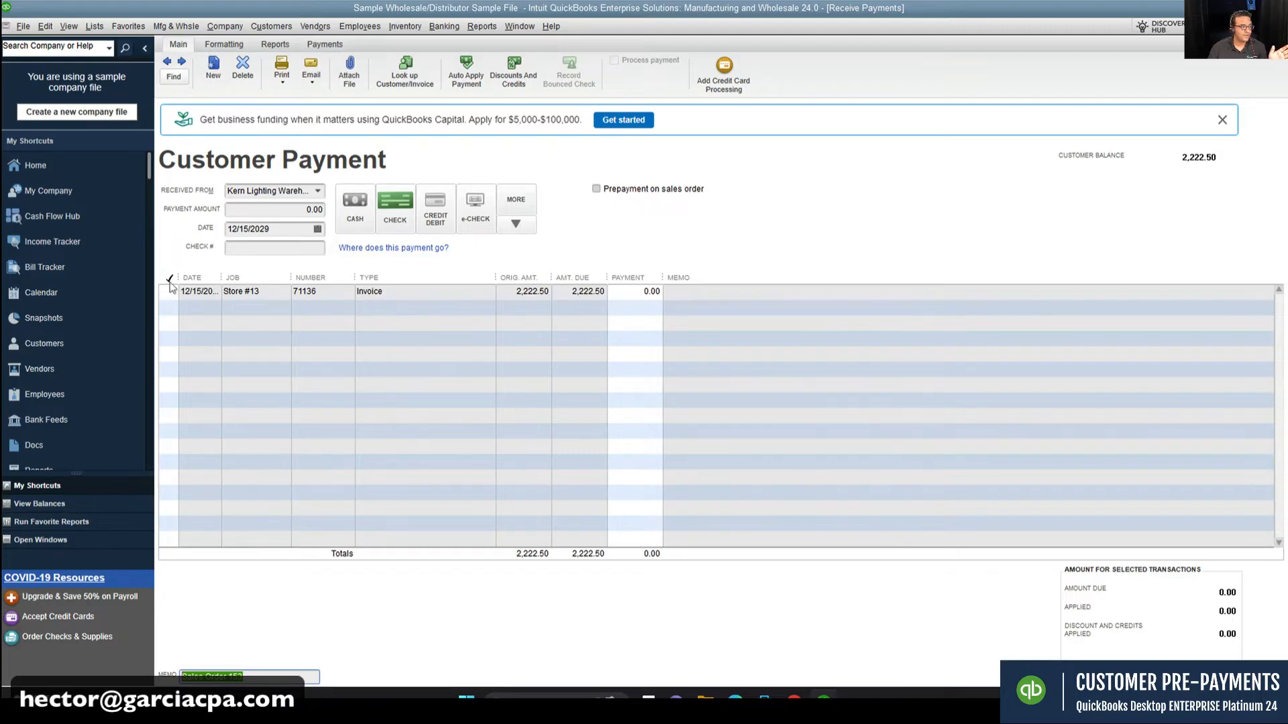
Step: Mark the payment as a prepayment on sales order and clear that option again
{"action": "left_click", "coordinate": [171, 291]}
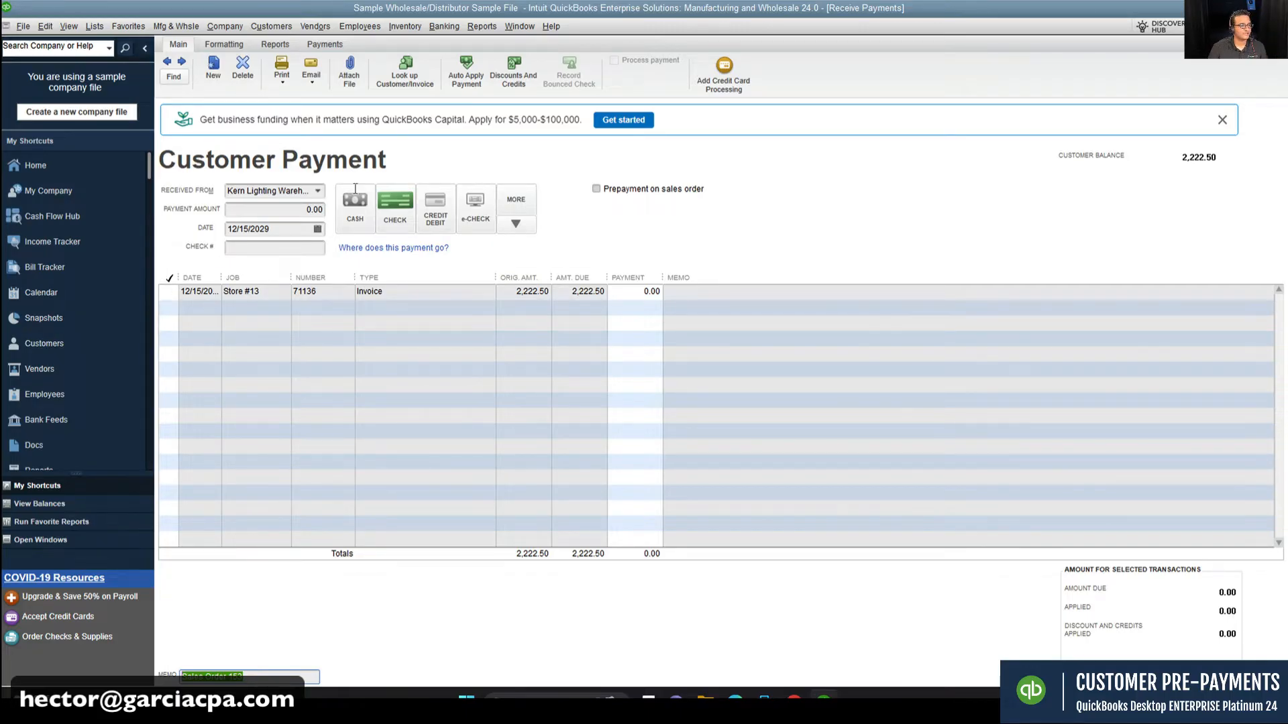
{"action": "left_click", "coordinate": [599, 189]}
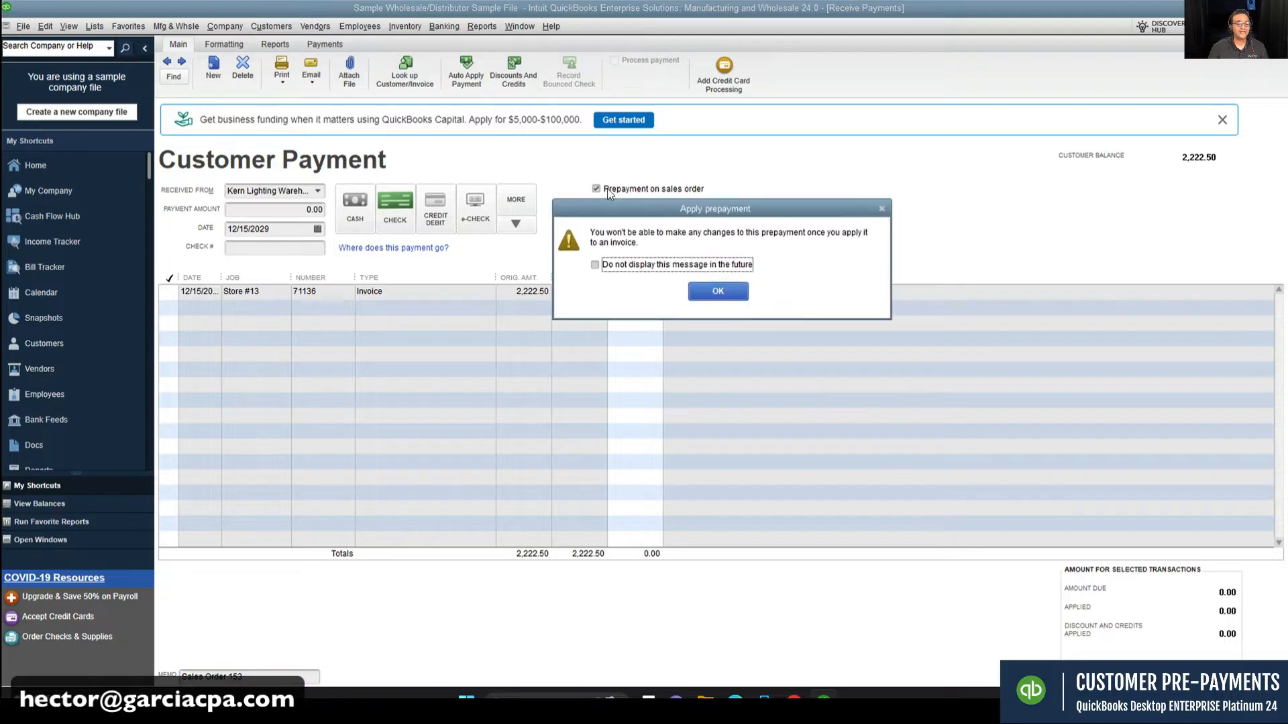
{"action": "left_click", "coordinate": [715, 302]}
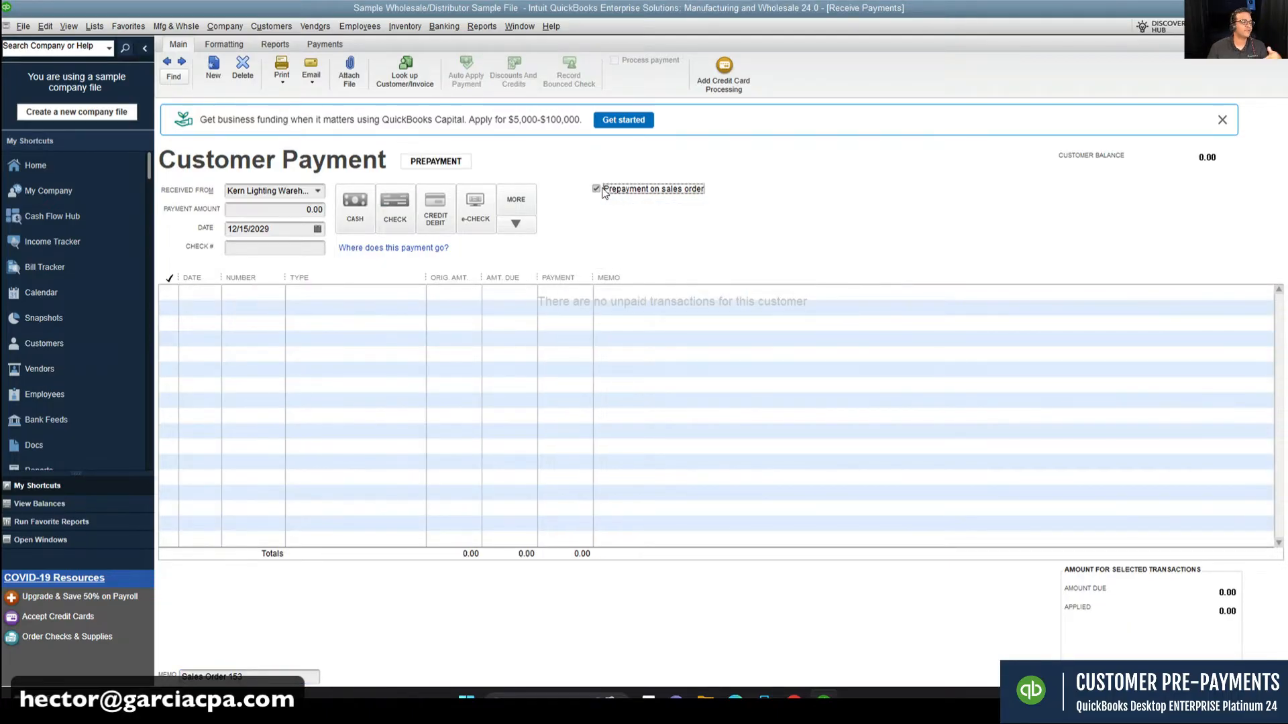
{"action": "left_click", "coordinate": [603, 191]}
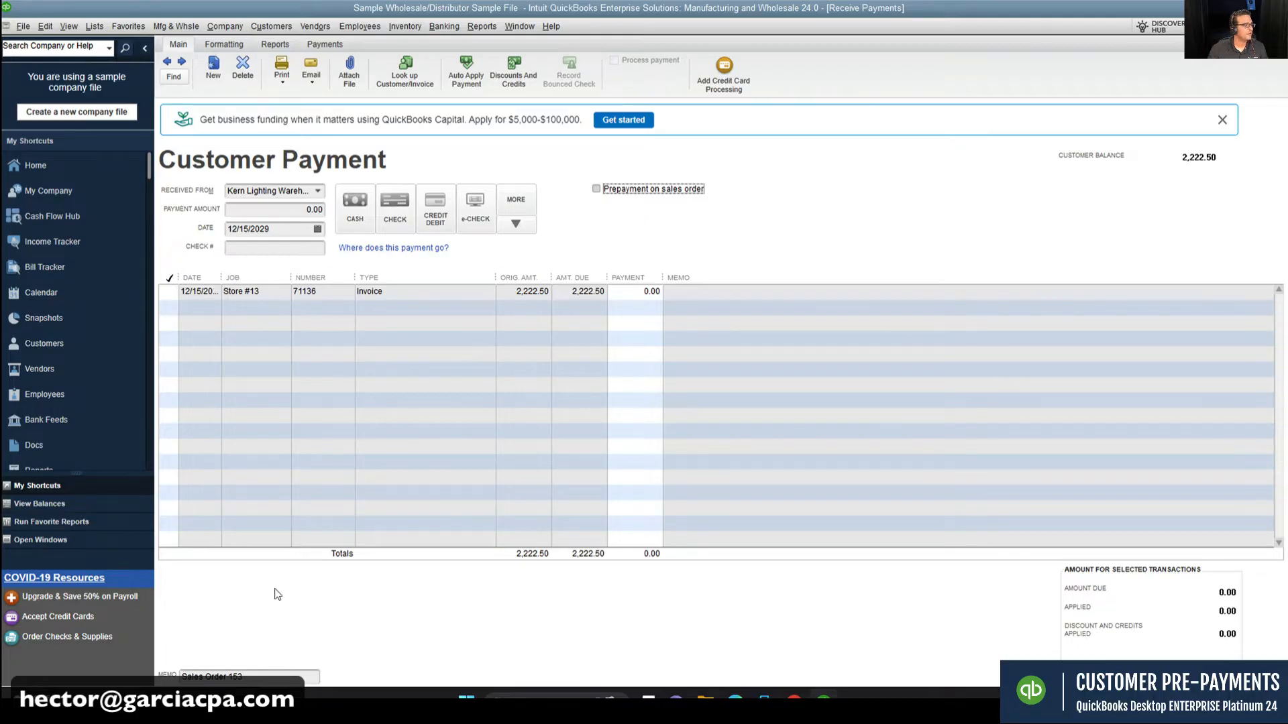
Step: Change the payer of the payment to the Store #13 job of Kern Lighting Warehouse
{"action": "left_click", "coordinate": [320, 191]}
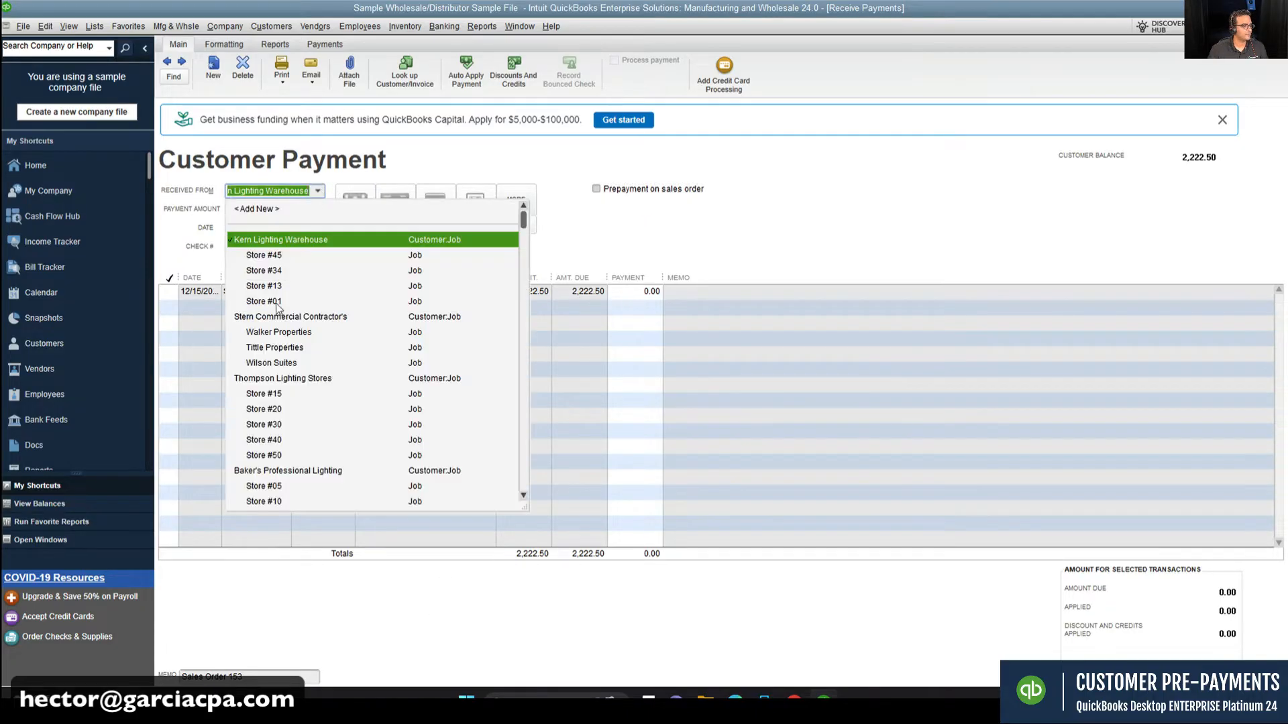
{"action": "left_click", "coordinate": [317, 191]}
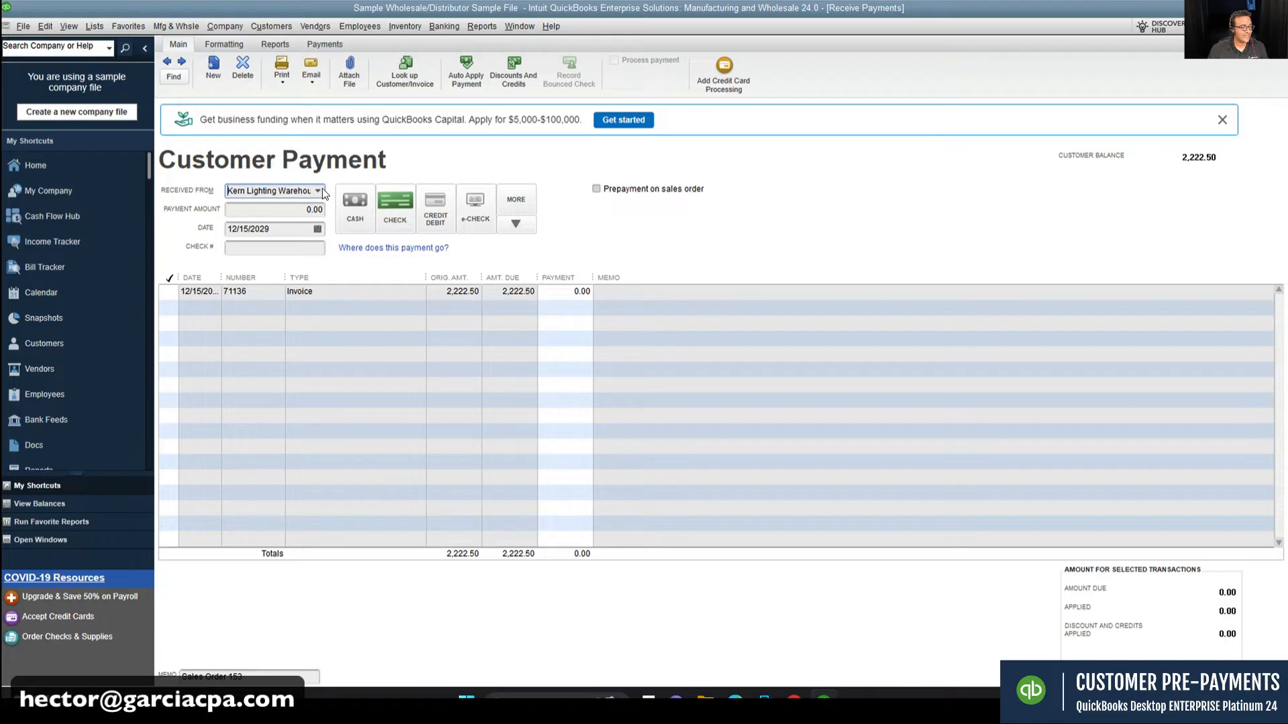
{"action": "left_click", "coordinate": [308, 291]}
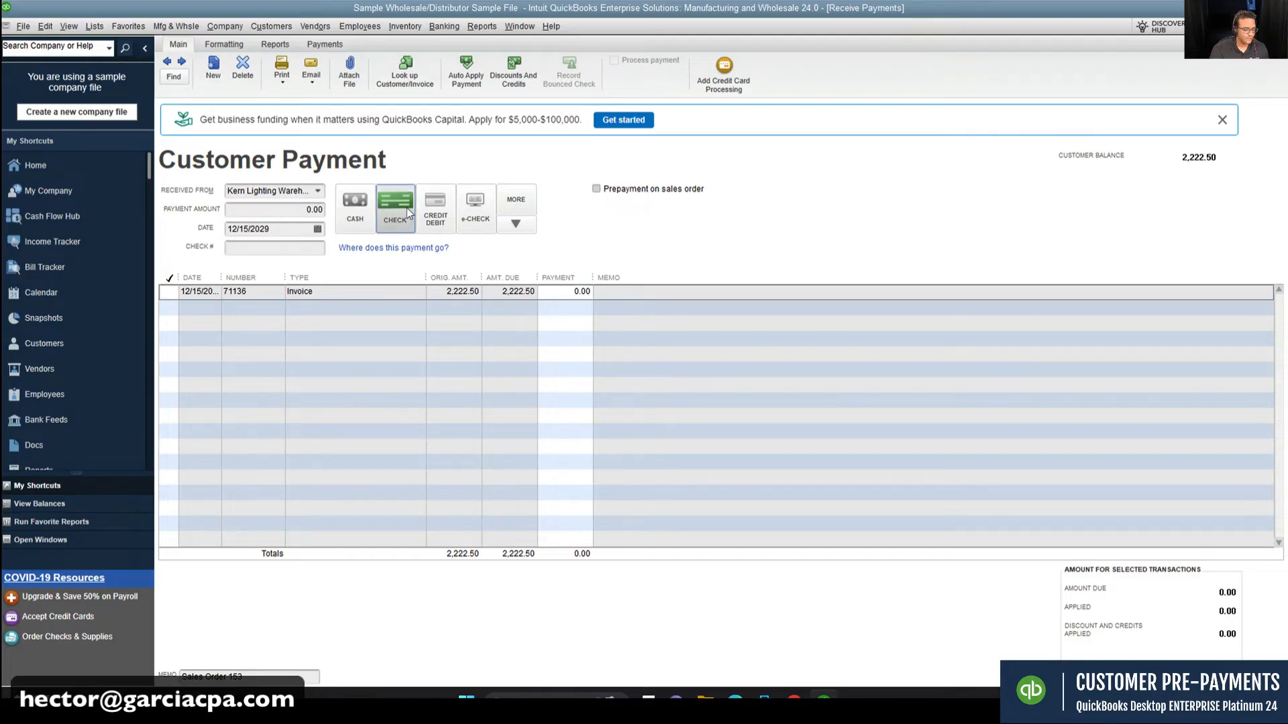
Step: Fill in the check number and a payment amount of 190.00, leaving the remainder as an underpayment
{"action": "left_click", "coordinate": [294, 249]}
{"action": "type", "text": "5464"}
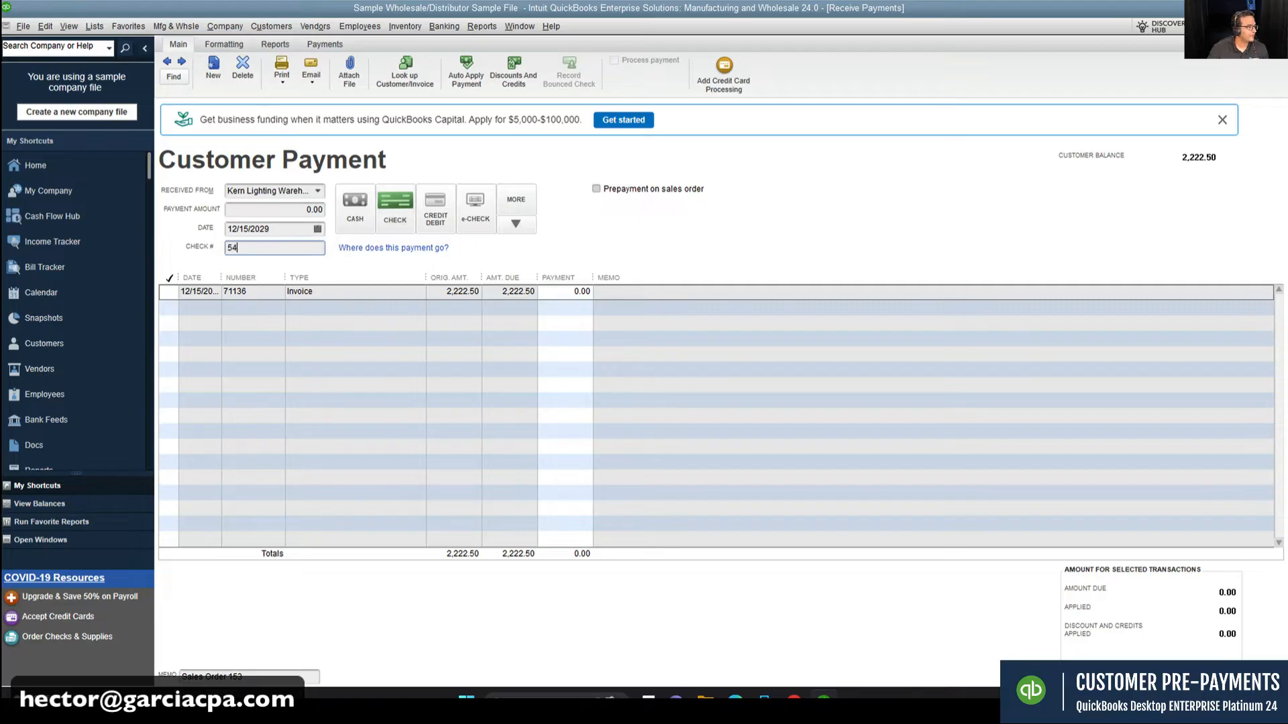
{"action": "left_click", "coordinate": [288, 210]}
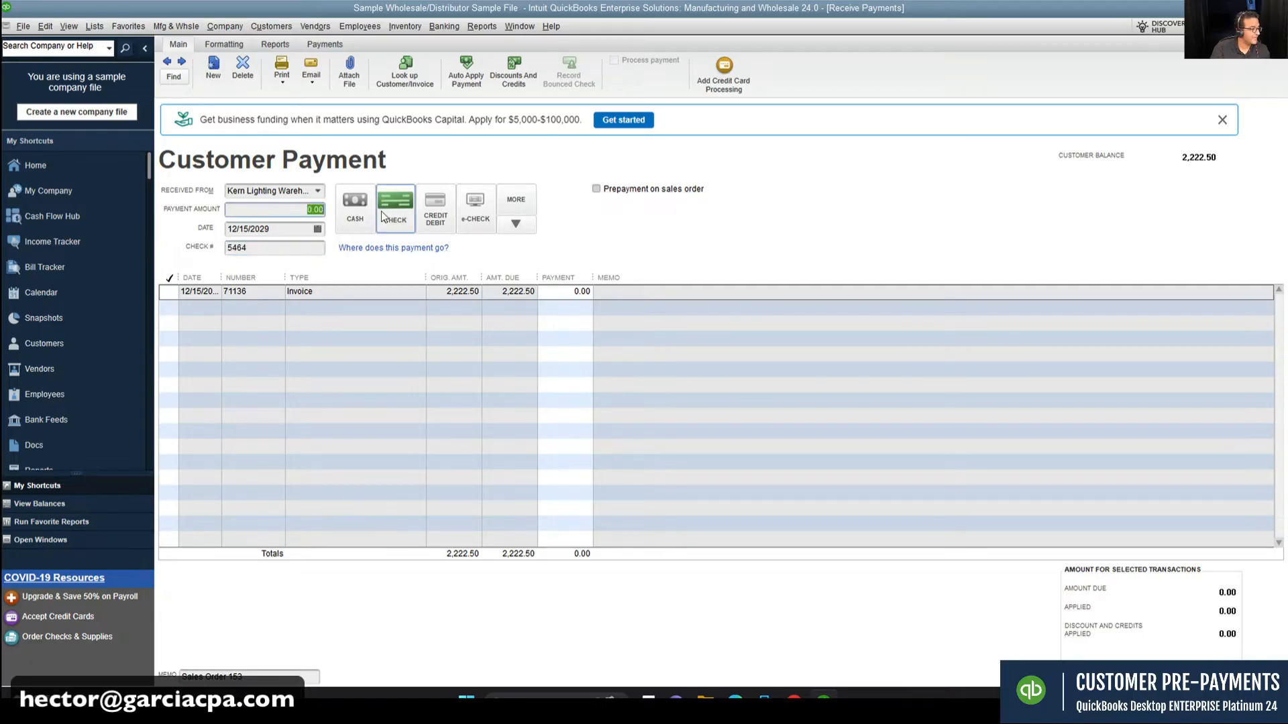
{"action": "type", "text": "190"}
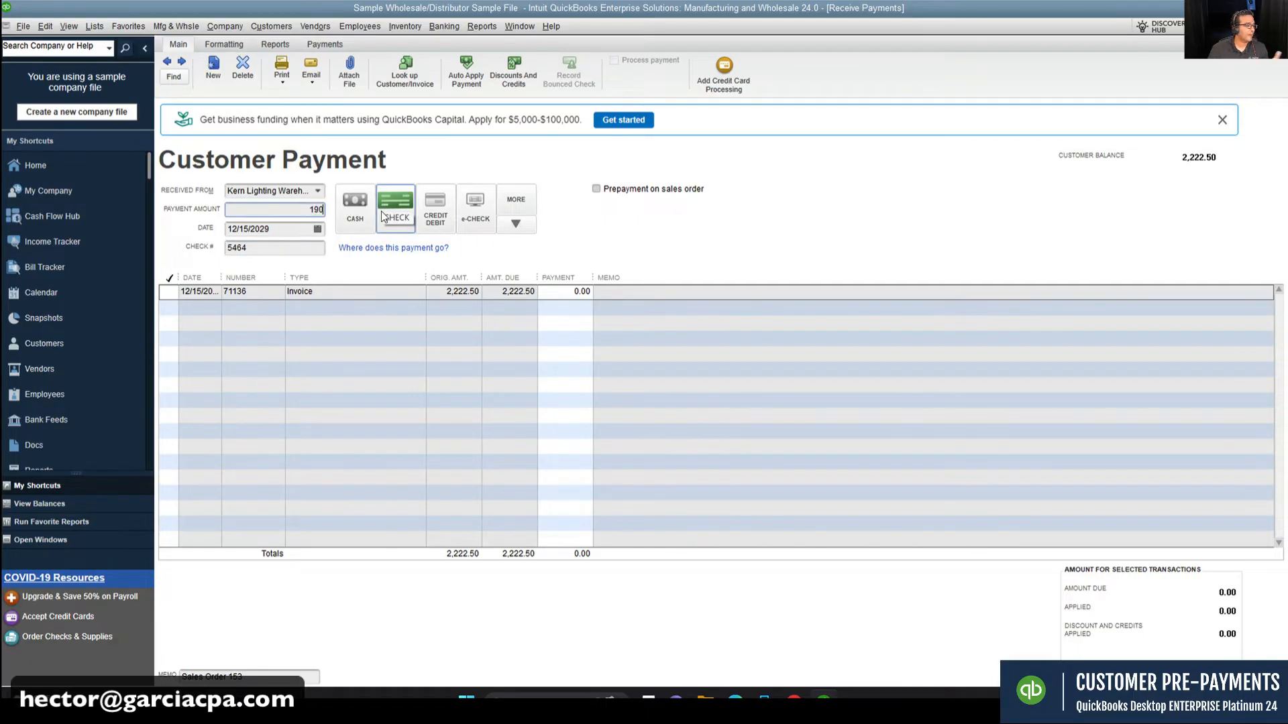
{"action": "left_click", "coordinate": [291, 249]}
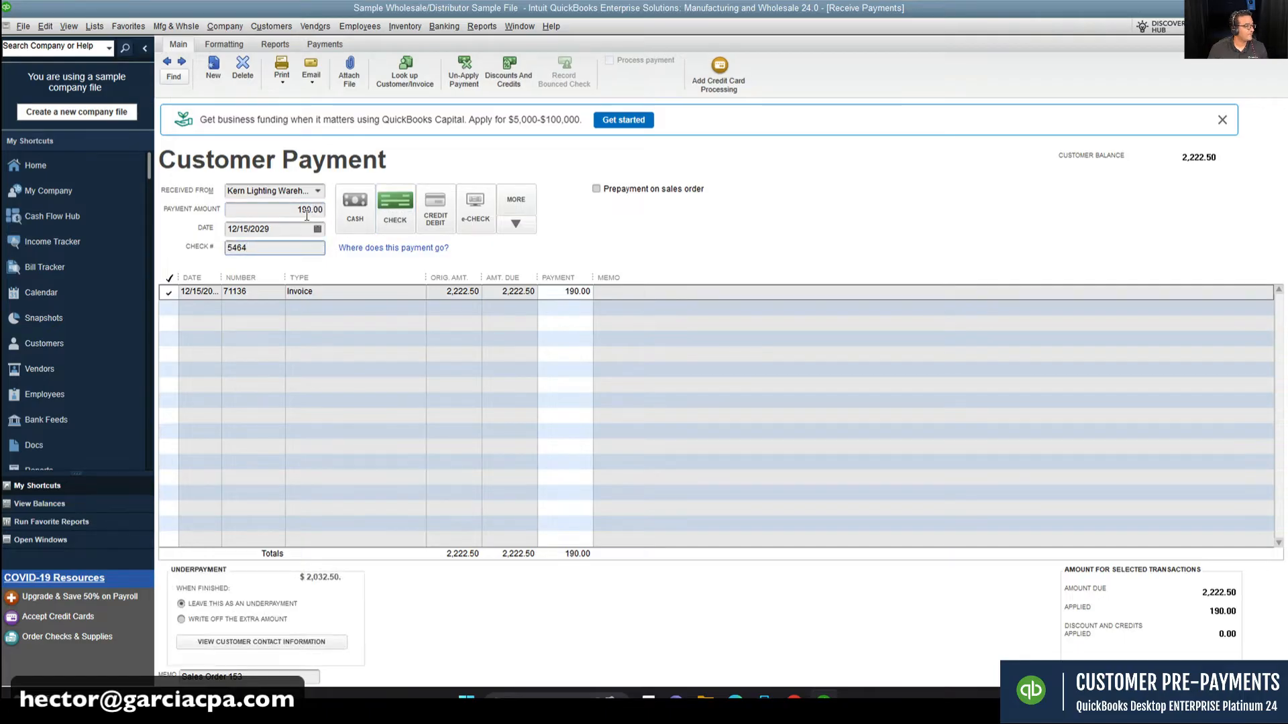
{"action": "left_click", "coordinate": [238, 605]}
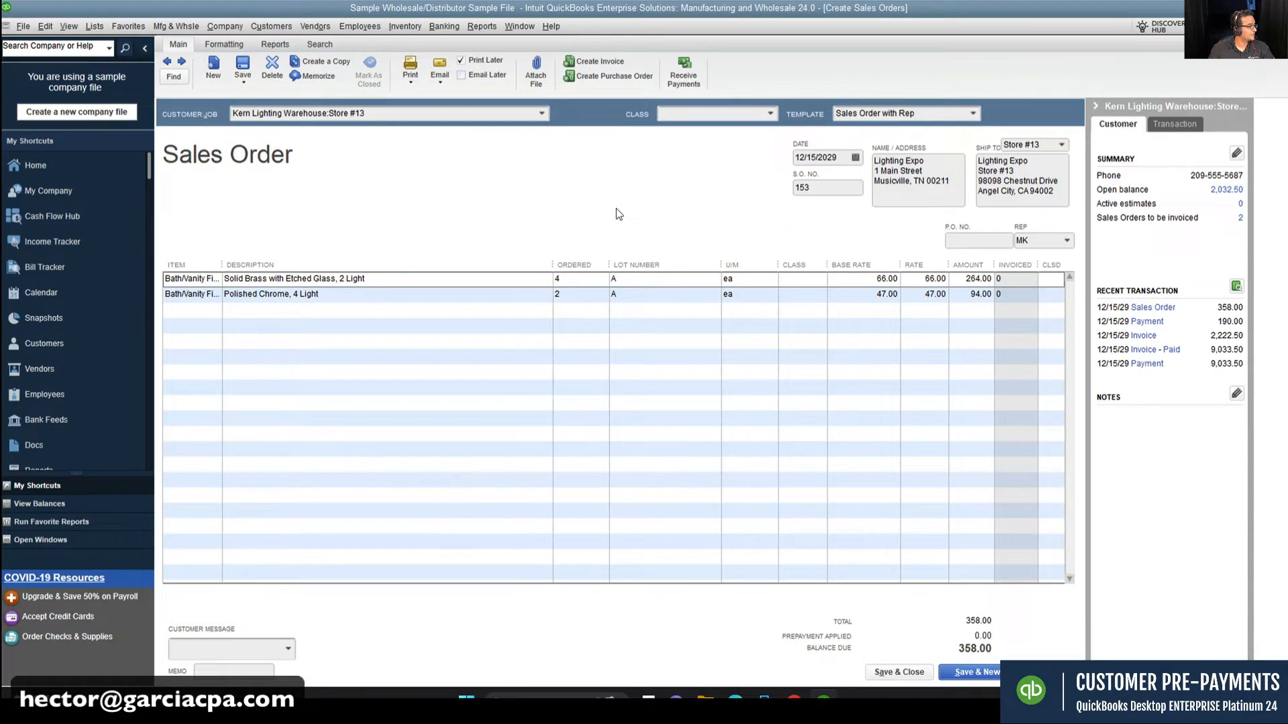
Step: Show the payments and credits of the Store #13 job in the Customer Center
{"action": "left_click", "coordinate": [43, 342]}
{"action": "left_click", "coordinate": [212, 205]}
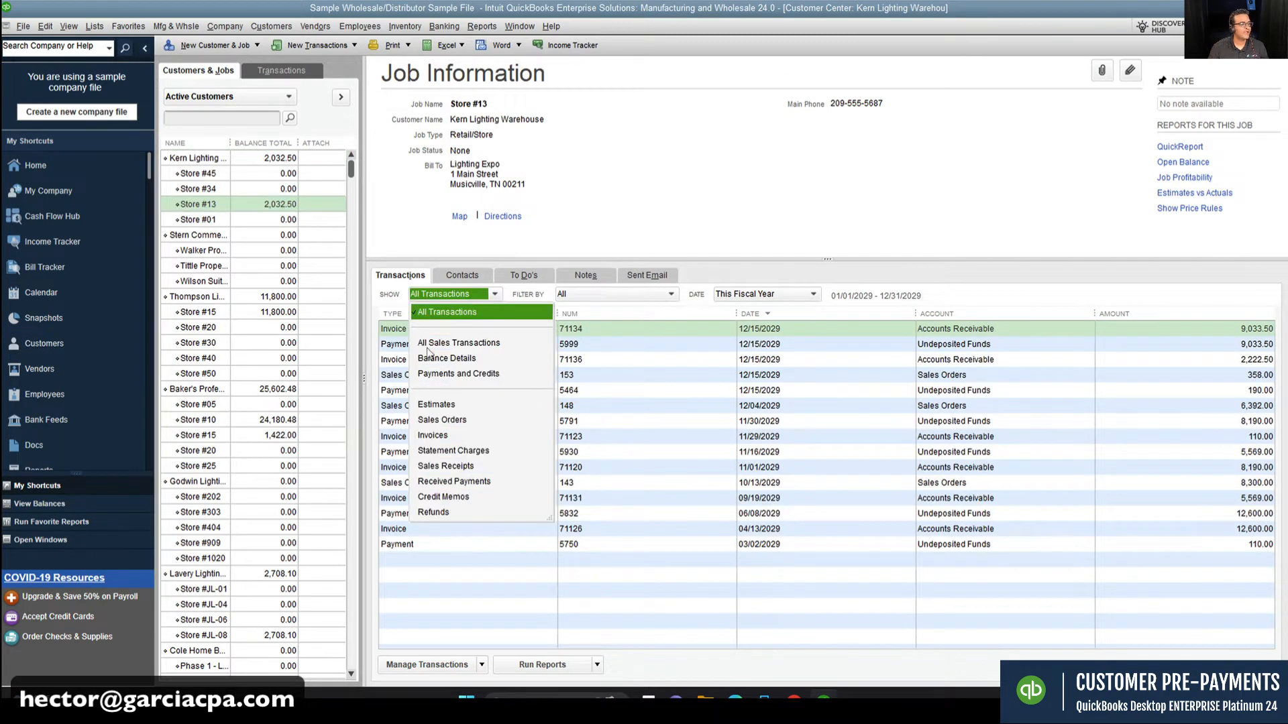
{"action": "left_click", "coordinate": [463, 374]}
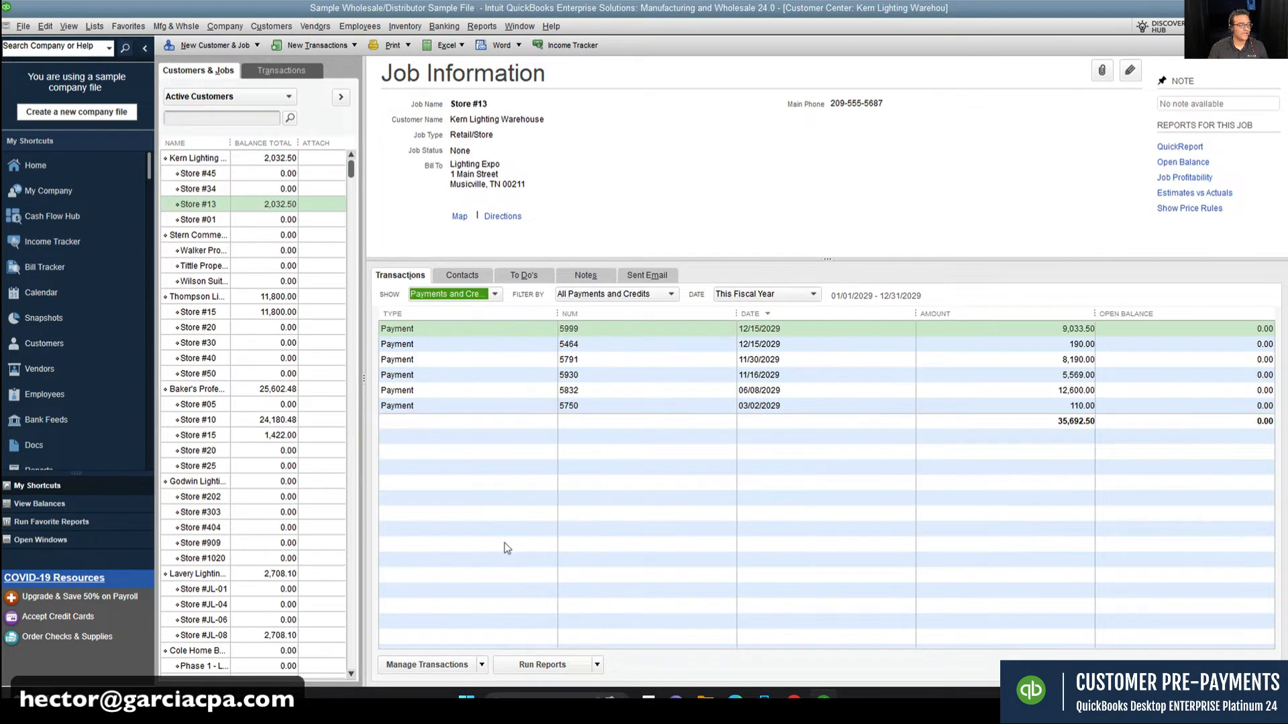
Step: Add the Memo column to the Store #13 payments list and widen it to show the full memo text
{"action": "left_click", "coordinate": [765, 345]}
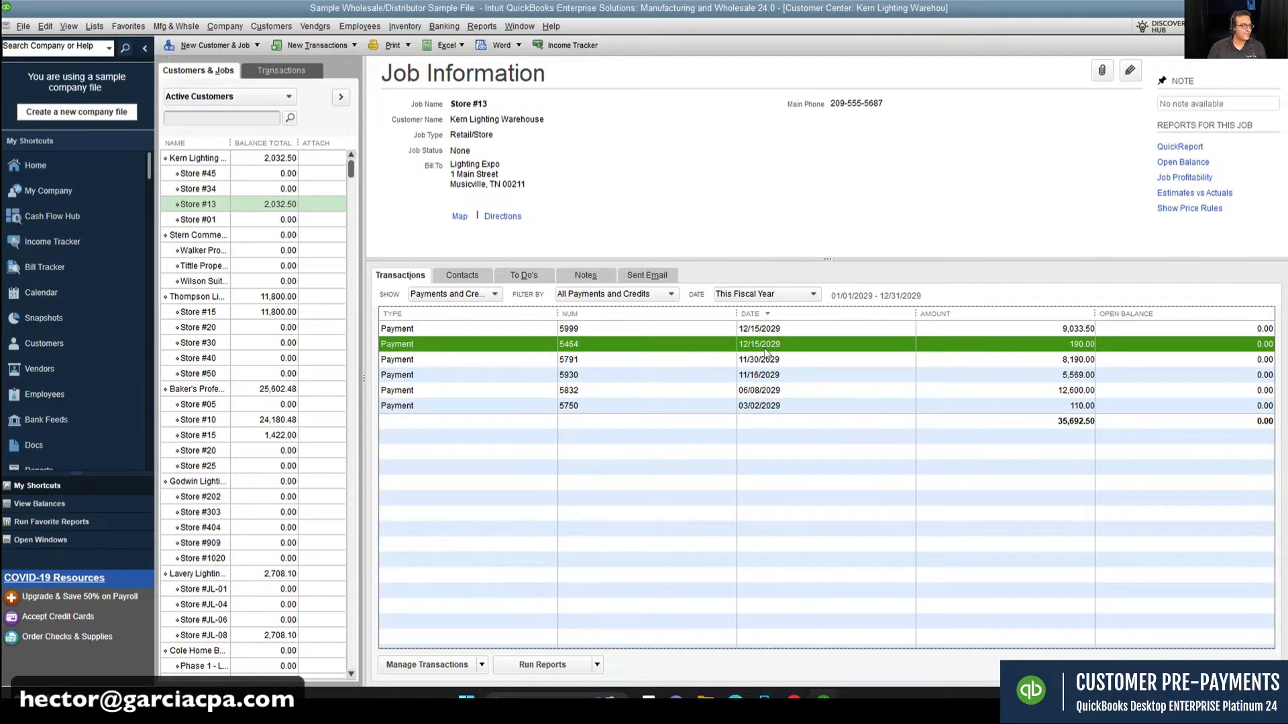
{"action": "right_click", "coordinate": [809, 346]}
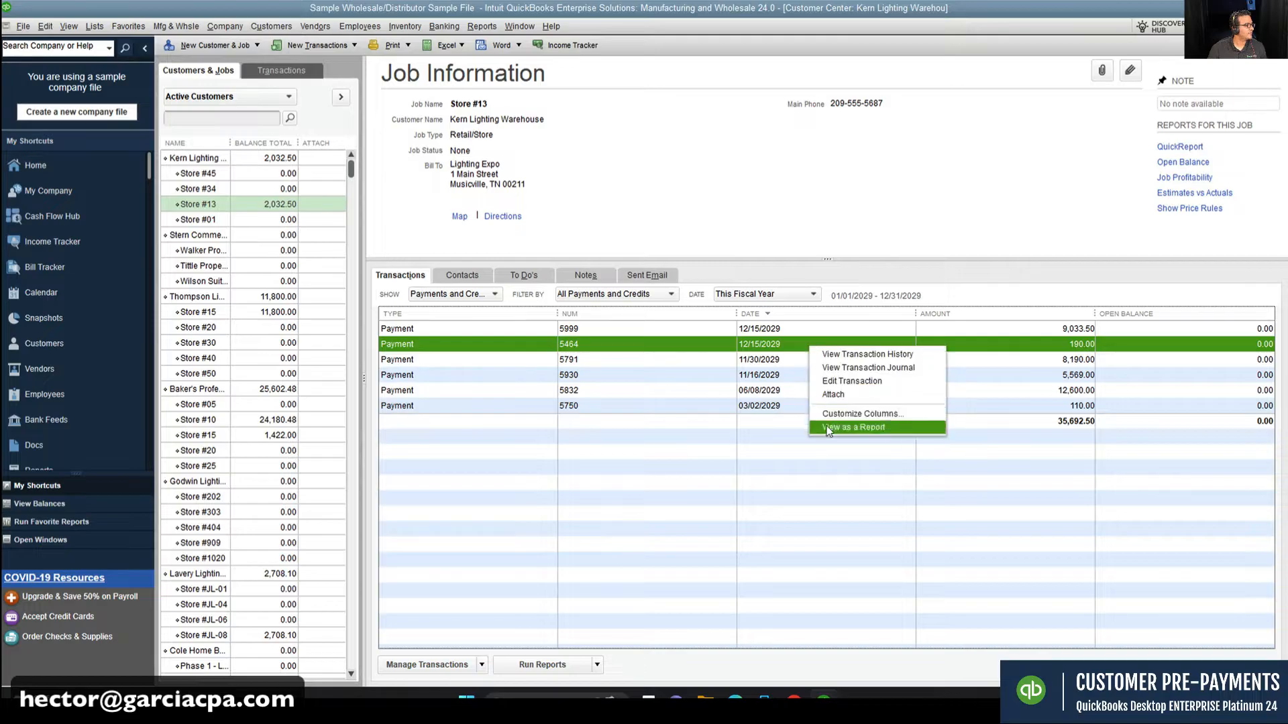
{"action": "left_click", "coordinate": [838, 414]}
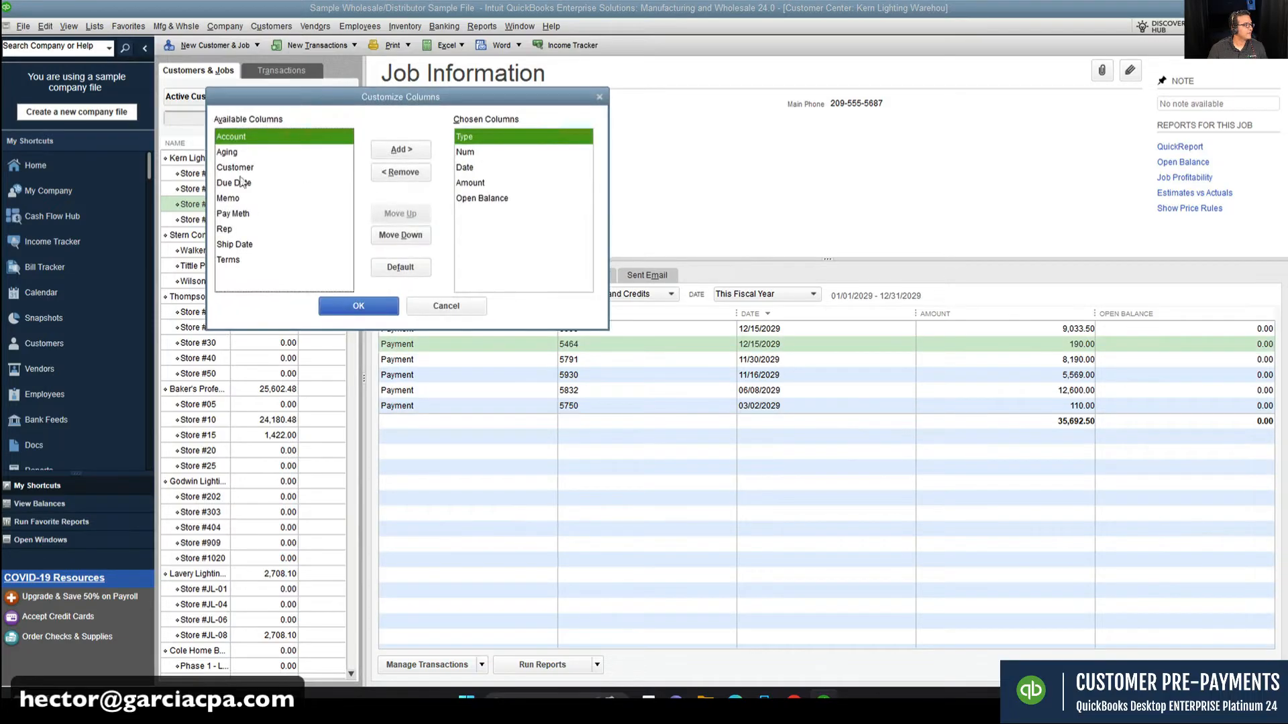
{"action": "left_click", "coordinate": [245, 199]}
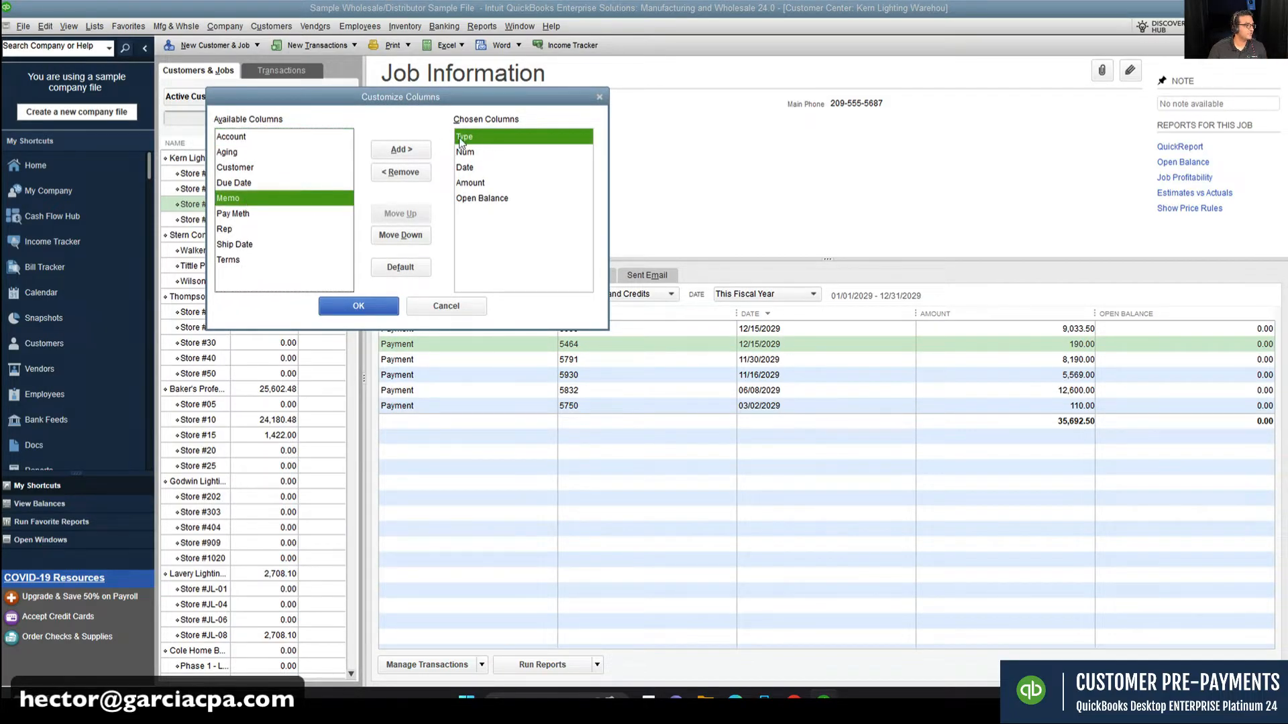
{"action": "left_click", "coordinate": [401, 150]}
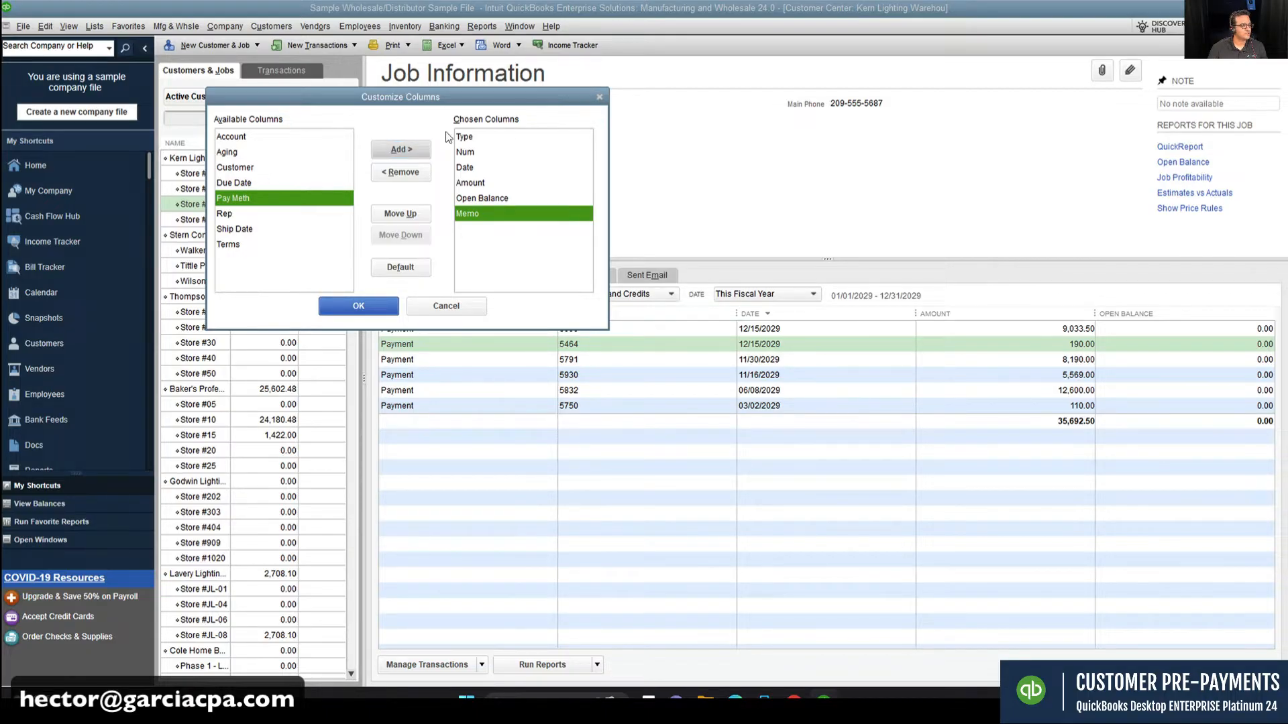
{"action": "left_click", "coordinate": [238, 168]}
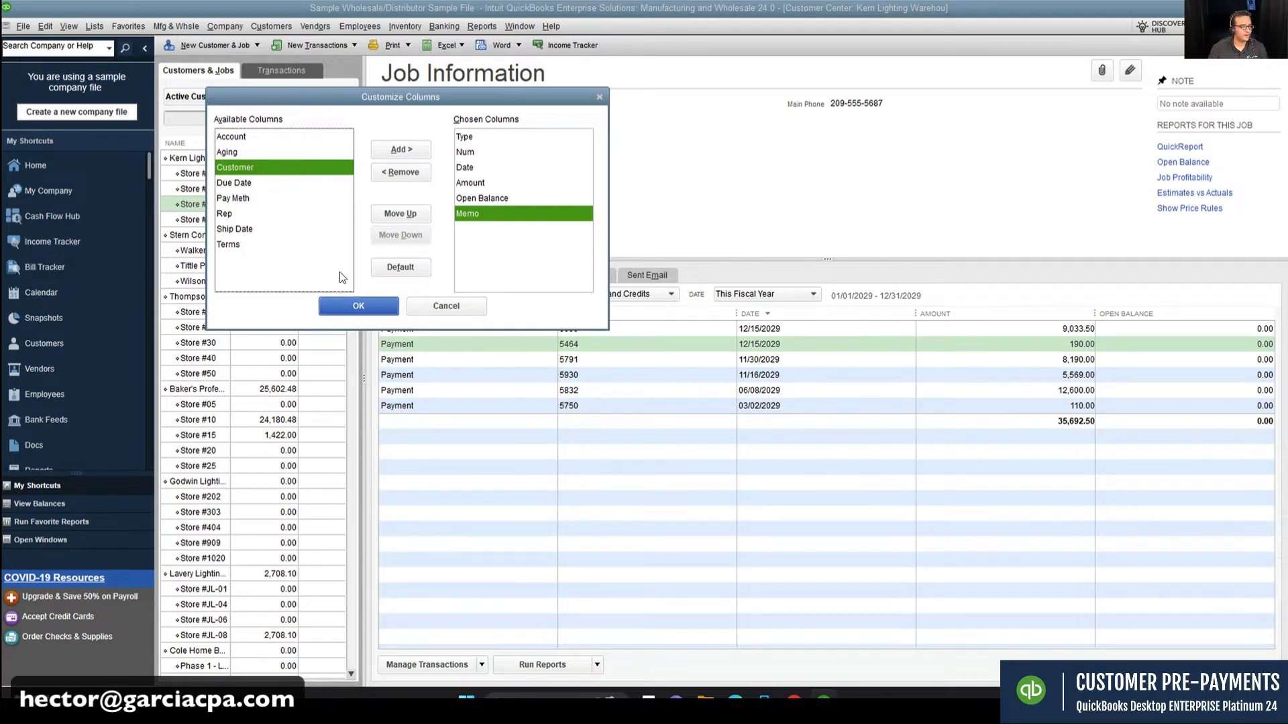
{"action": "left_click", "coordinate": [359, 306]}
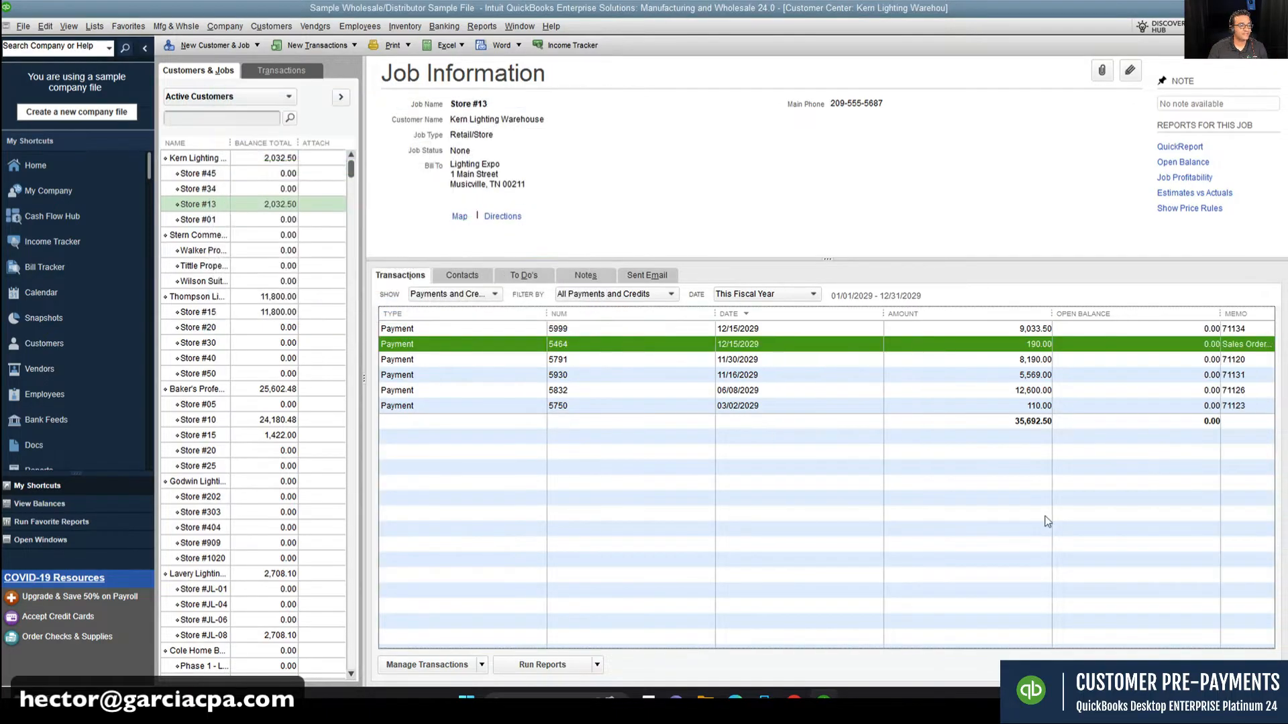
{"action": "left_click_drag", "start_coordinate": [1231, 315], "coordinate": [1122, 315]}
{"action": "left_click", "coordinate": [1182, 349]}
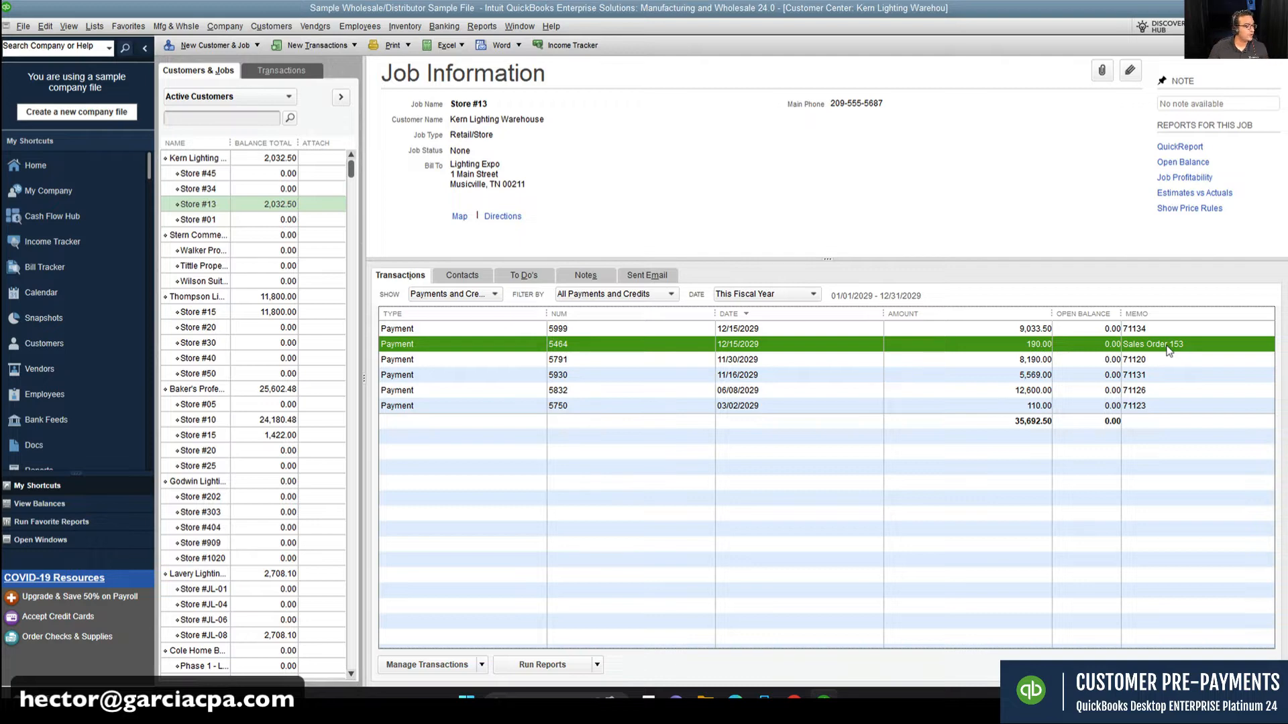
Step: List the sales orders of the Store #13 job and open the 358.00 order dated 12/15/2029
{"action": "left_click", "coordinate": [494, 295]}
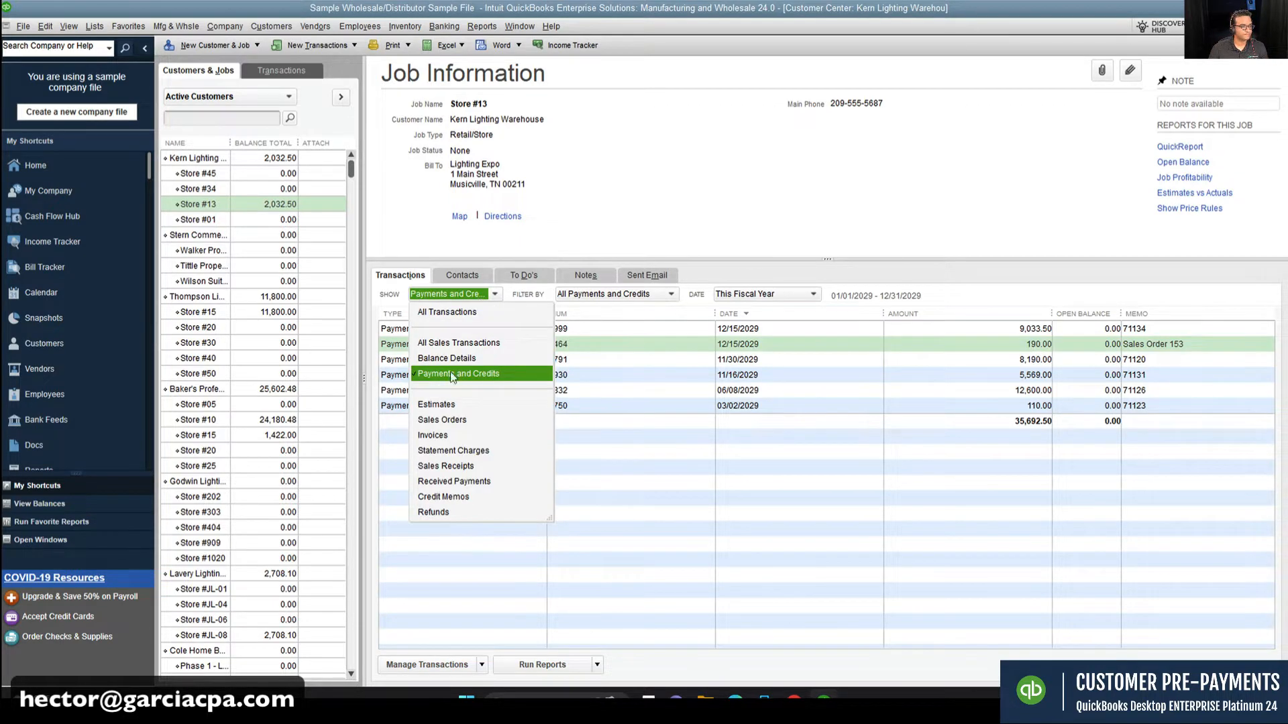
{"action": "left_click", "coordinate": [448, 420]}
{"action": "double_click", "coordinate": [397, 328]}
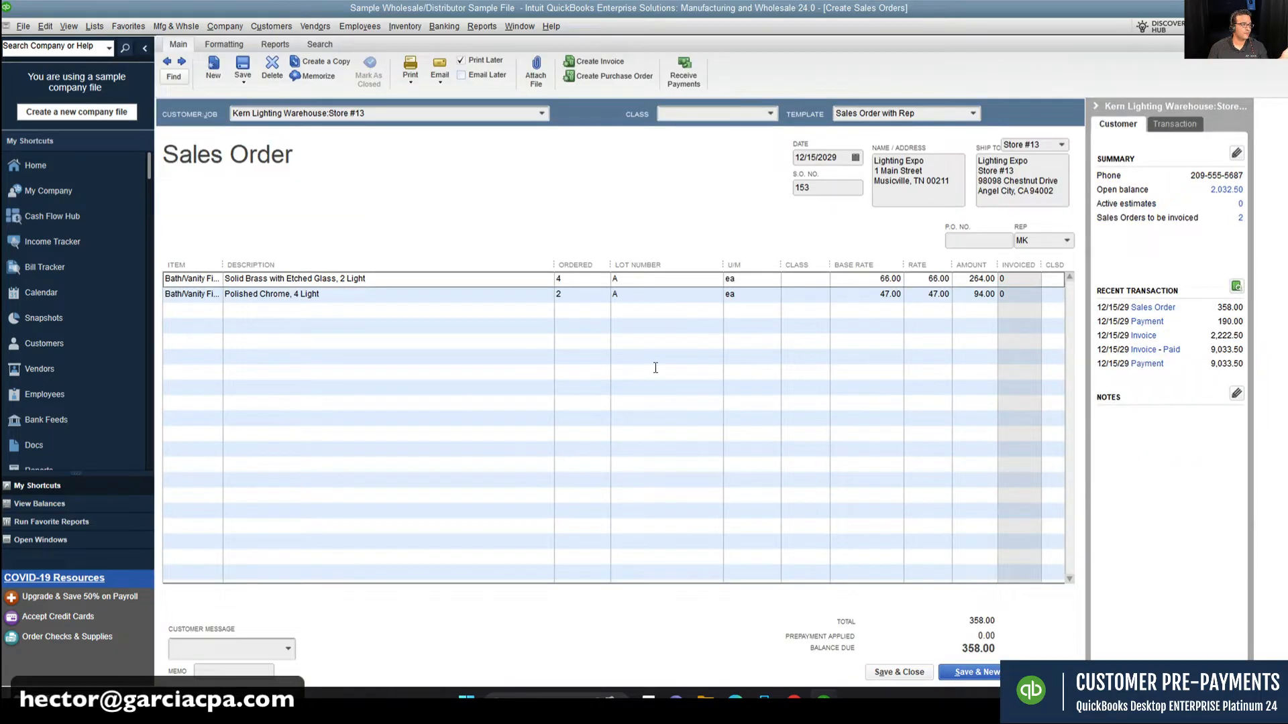
Step: Create an invoice for all of the sales order and save it
{"action": "left_click", "coordinate": [602, 62]}
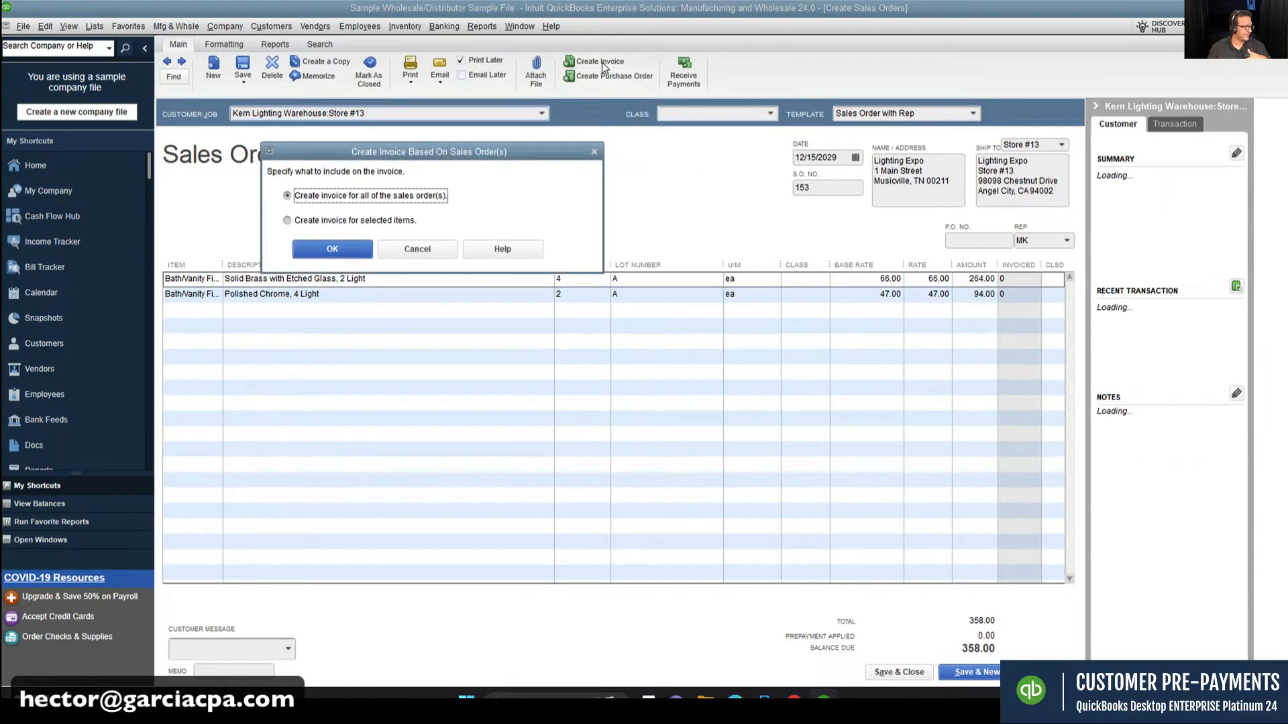
{"action": "left_click", "coordinate": [330, 250]}
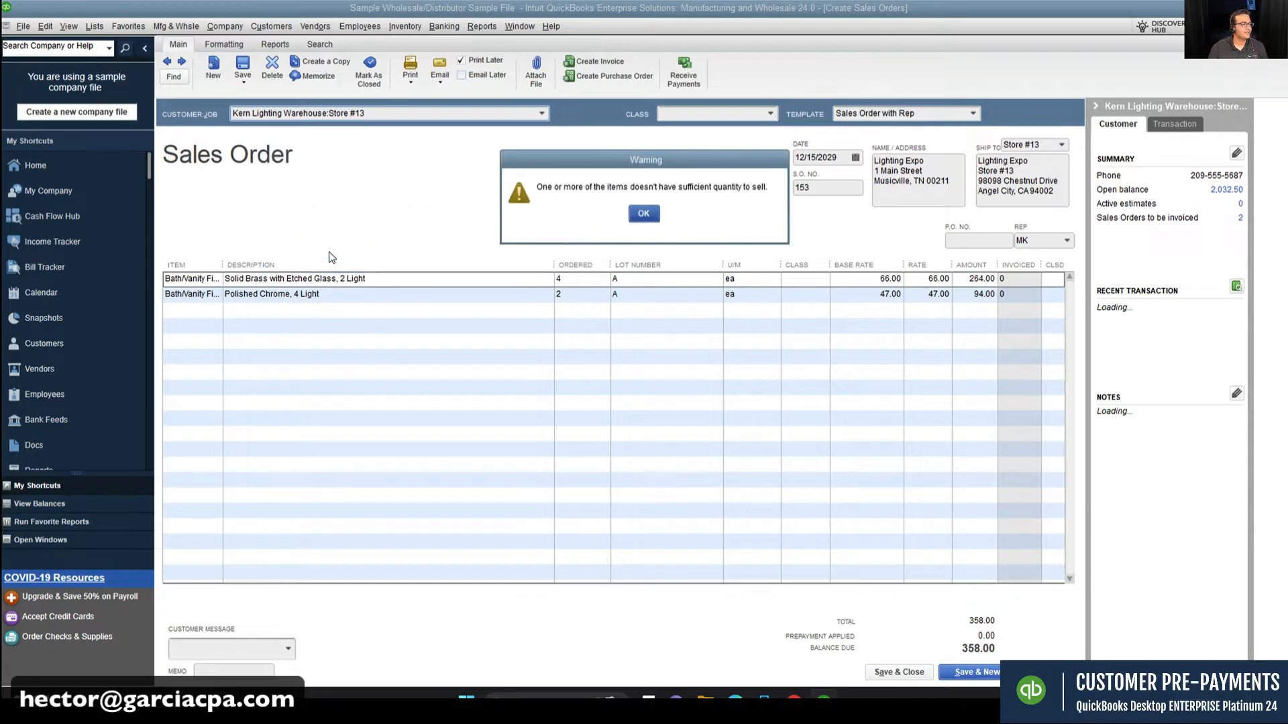
{"action": "left_click", "coordinate": [643, 213]}
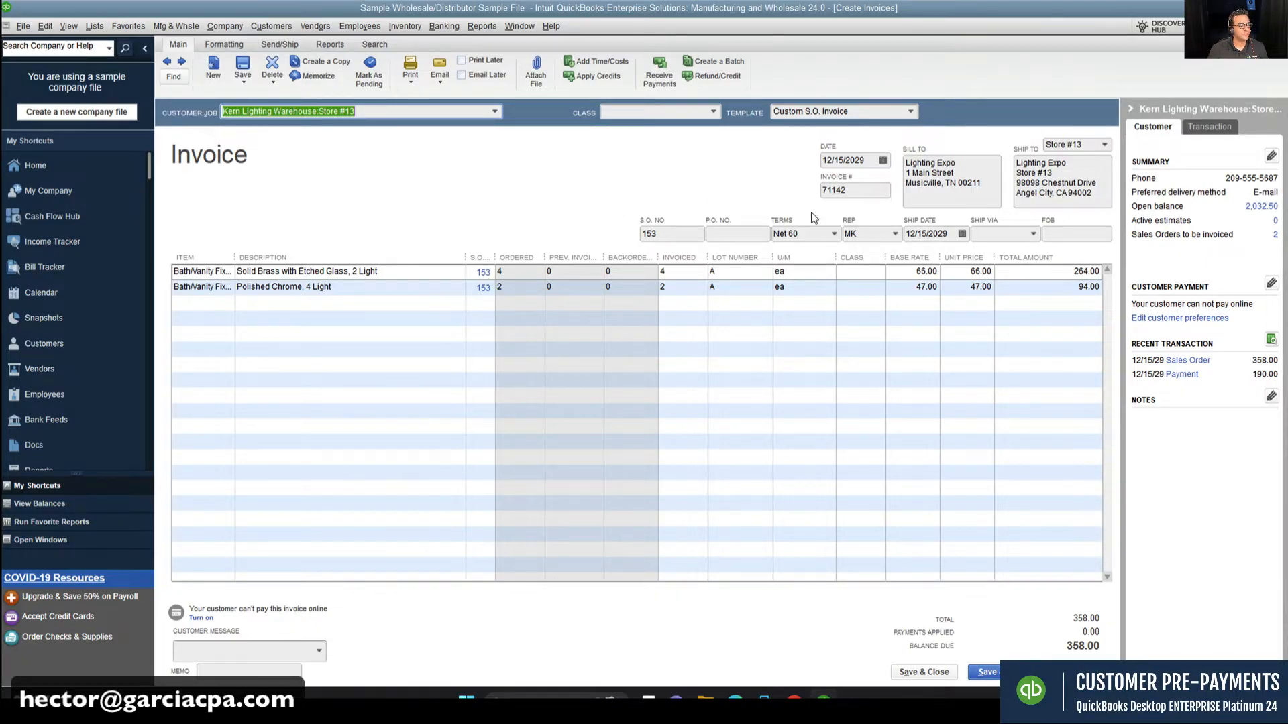
{"action": "left_click", "coordinate": [923, 672]}
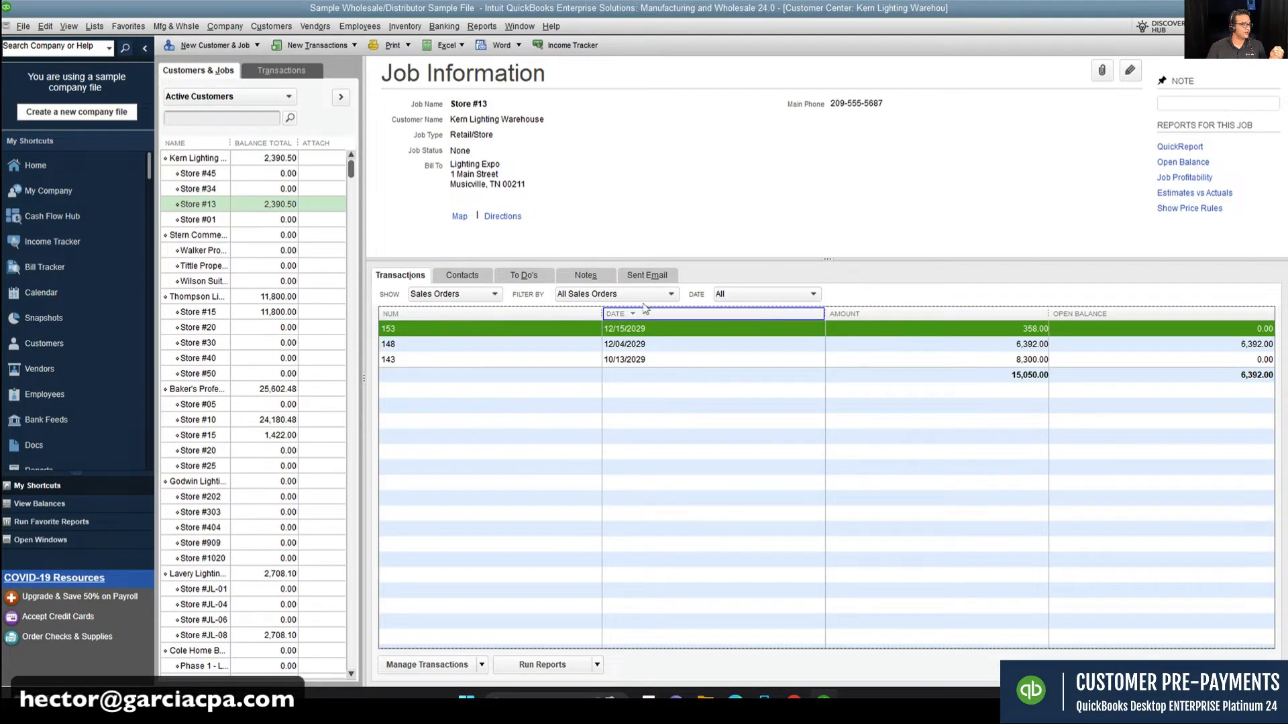
Step: List the Store #13 invoices and review the new 358.00 invoice for any applied payment
{"action": "left_click", "coordinate": [470, 296]}
{"action": "left_click", "coordinate": [444, 434]}
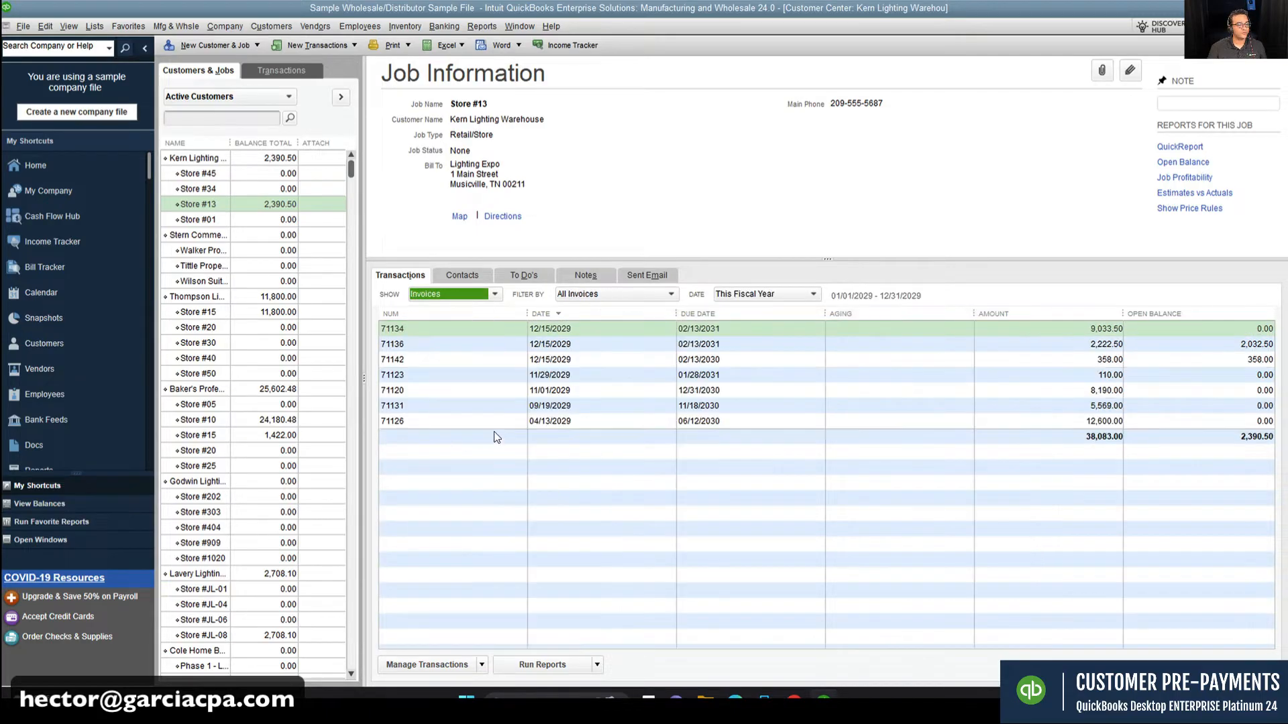
{"action": "double_click", "coordinate": [1106, 361]}
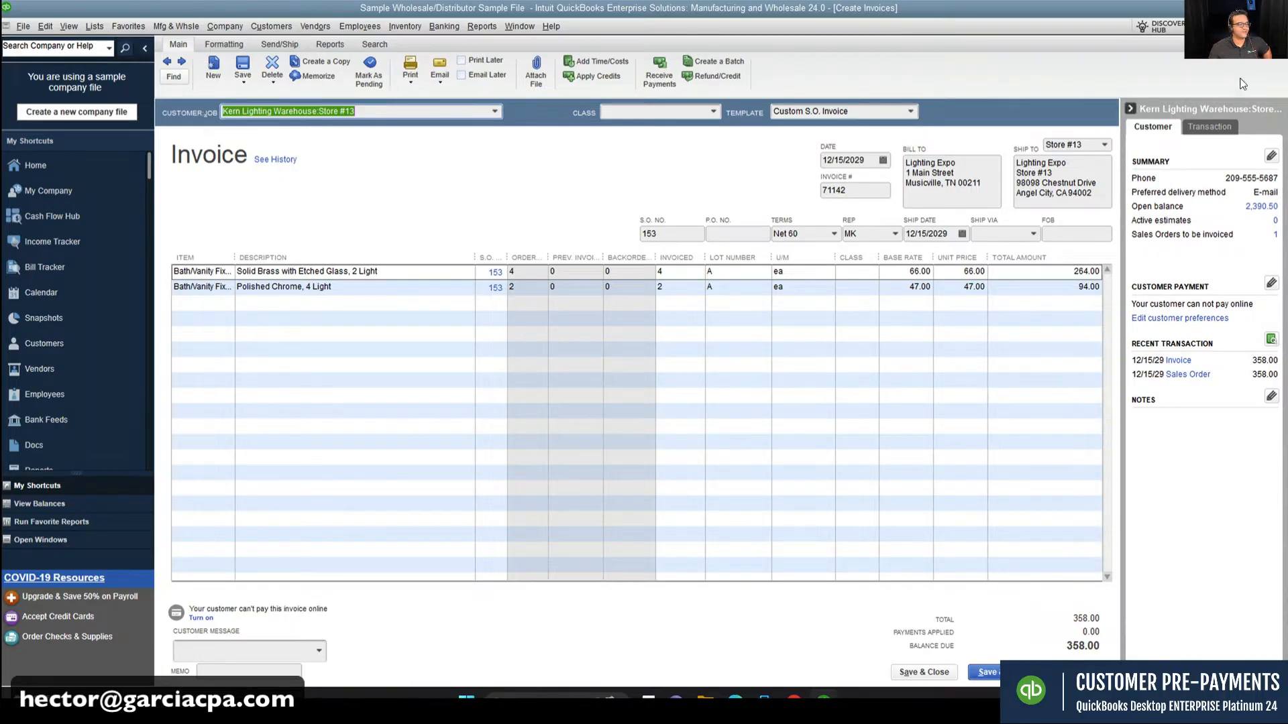
{"action": "key", "text": "Escape"}
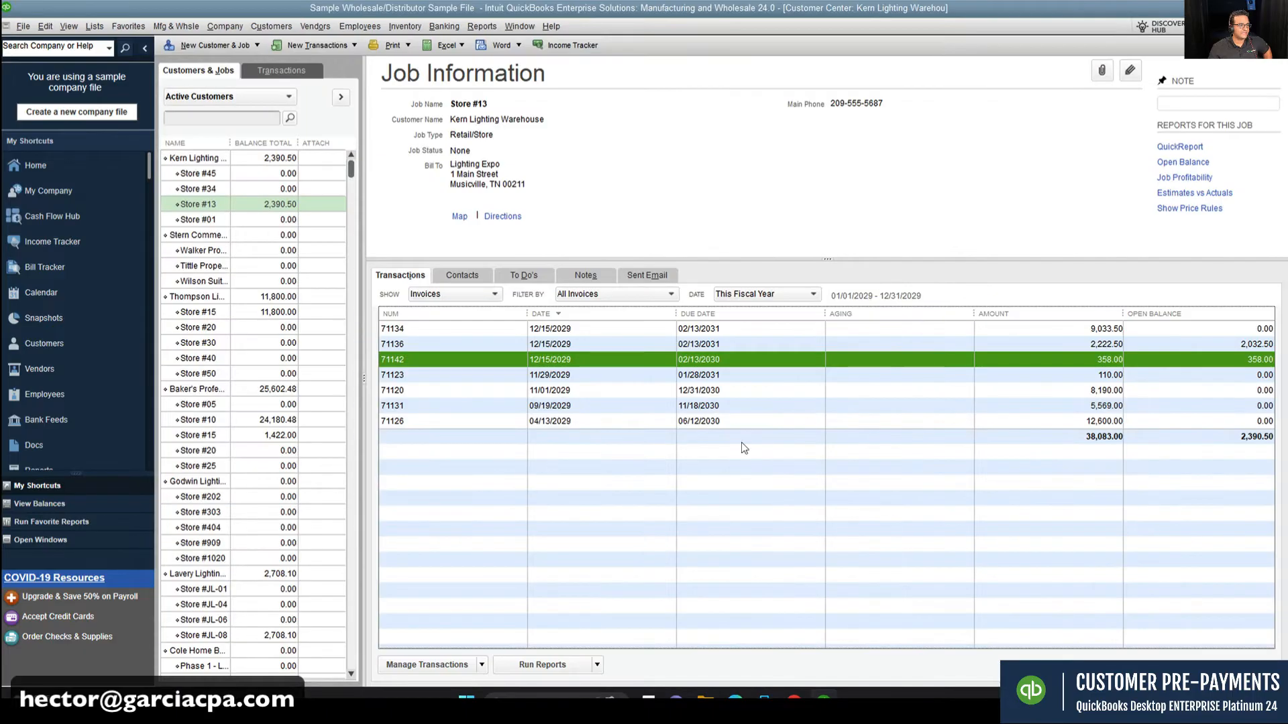
Step: Add the Memo column to the Store #13 invoices list, widen it and narrow the Aging column
{"action": "right_click", "coordinate": [789, 477]}
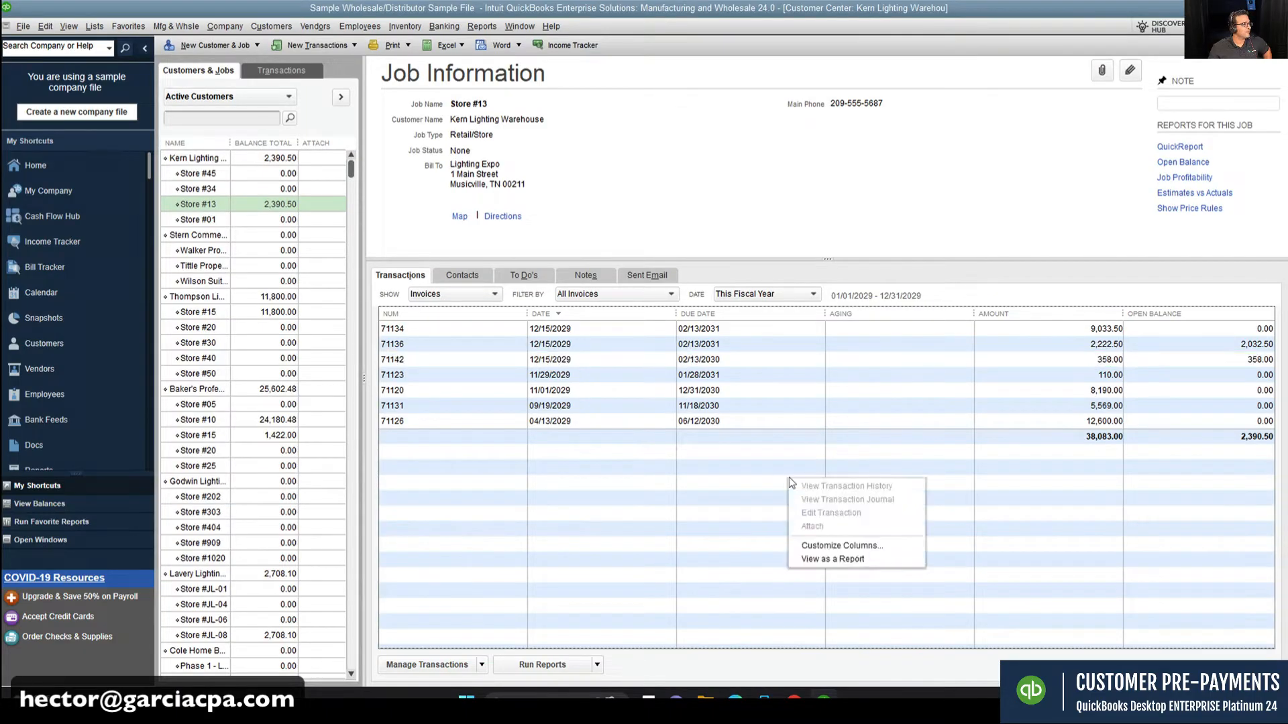
{"action": "left_click", "coordinate": [861, 547]}
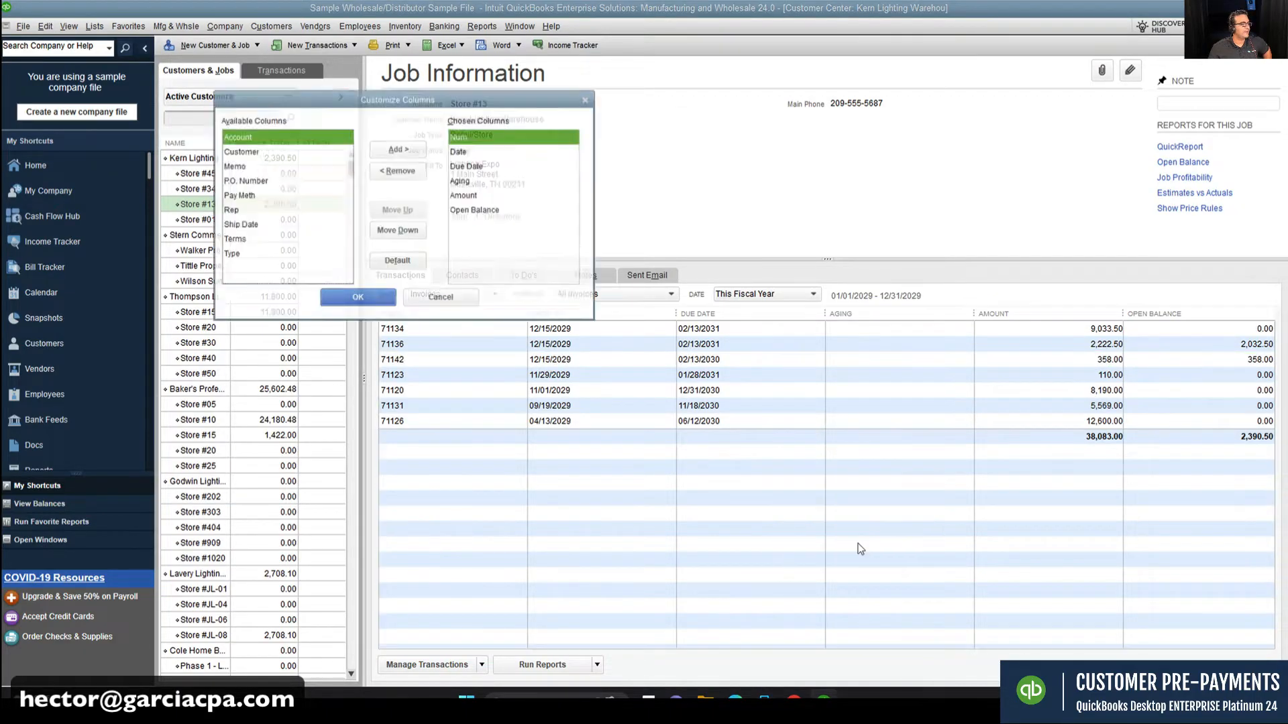
{"action": "left_click", "coordinate": [241, 165]}
{"action": "left_click", "coordinate": [396, 146]}
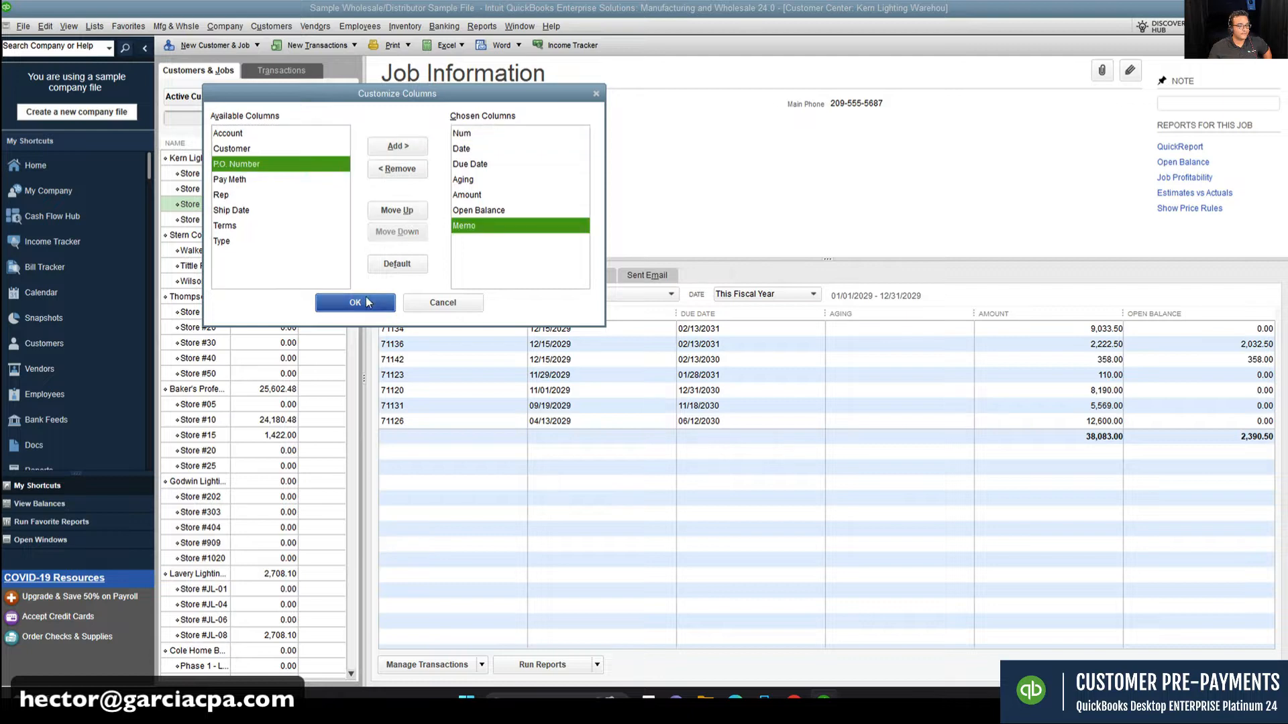
{"action": "left_click", "coordinate": [355, 302]}
{"action": "left_click_drag", "start_coordinate": [1207, 314], "coordinate": [1017, 315]}
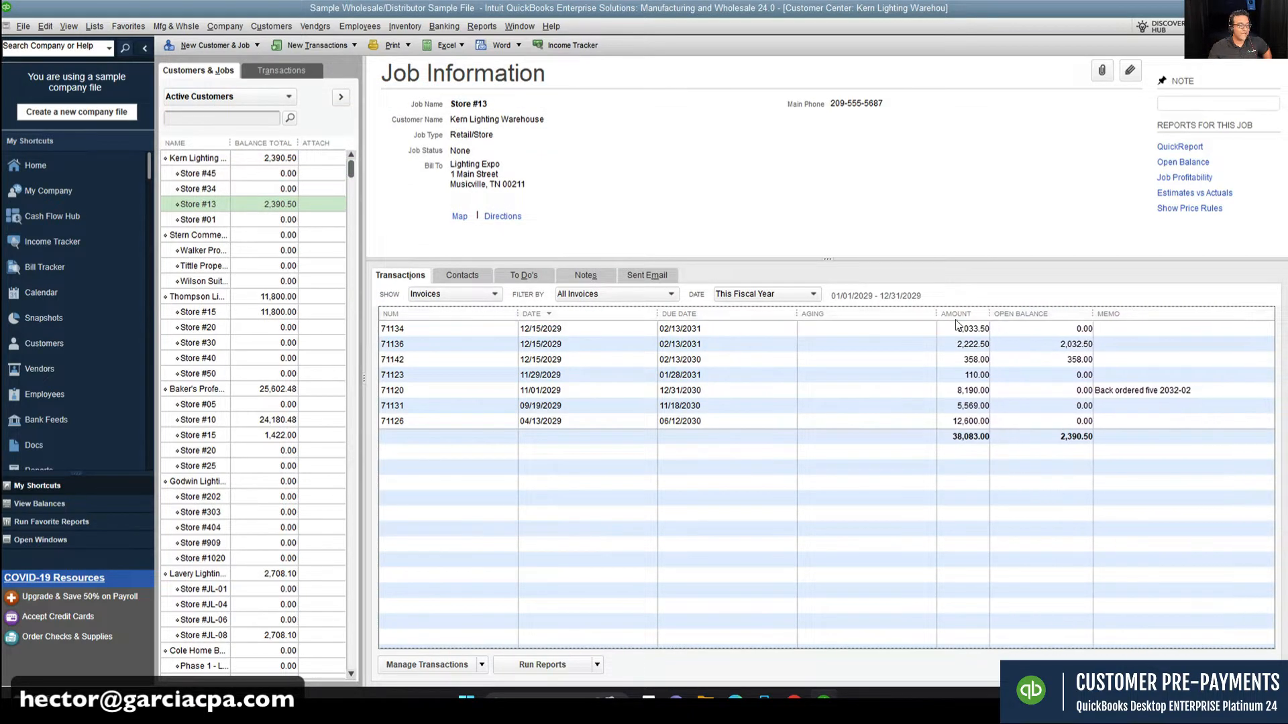
{"action": "left_click_drag", "start_coordinate": [937, 315], "coordinate": [856, 317]}
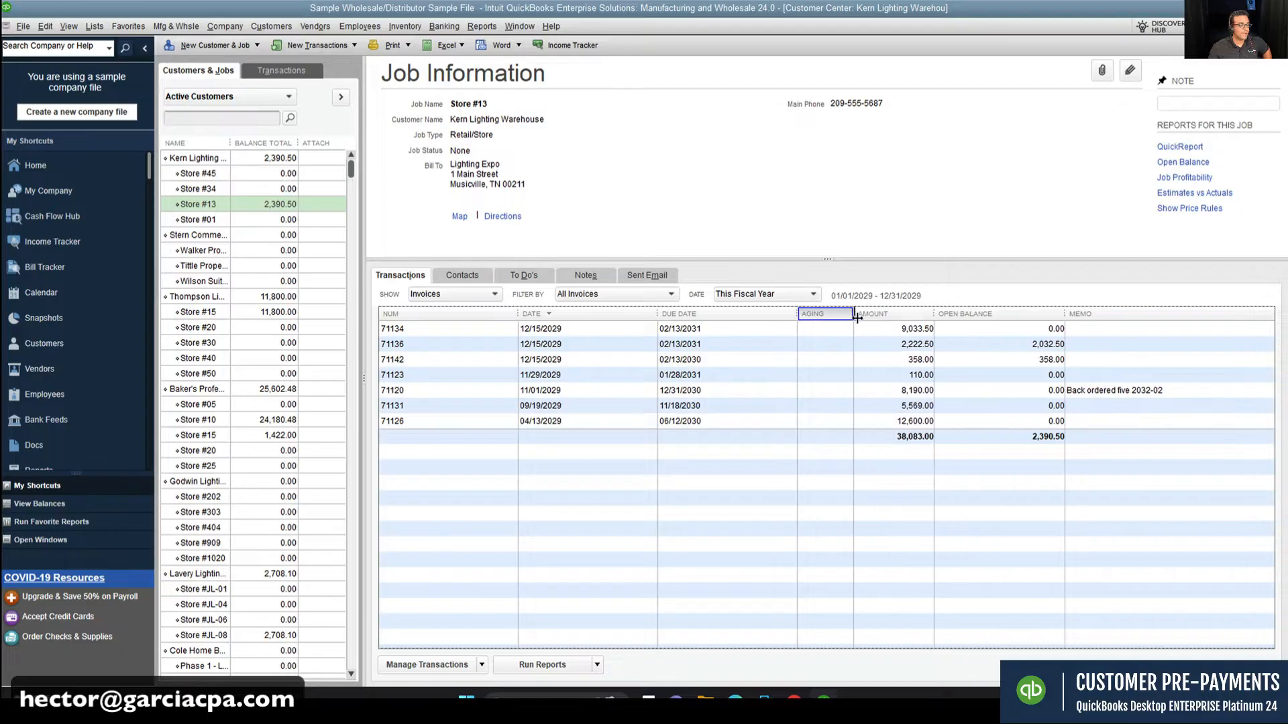
Step: Check the memo field of the 358.00 invoice, leaving the invoice unchanged
{"action": "double_click", "coordinate": [1096, 360]}
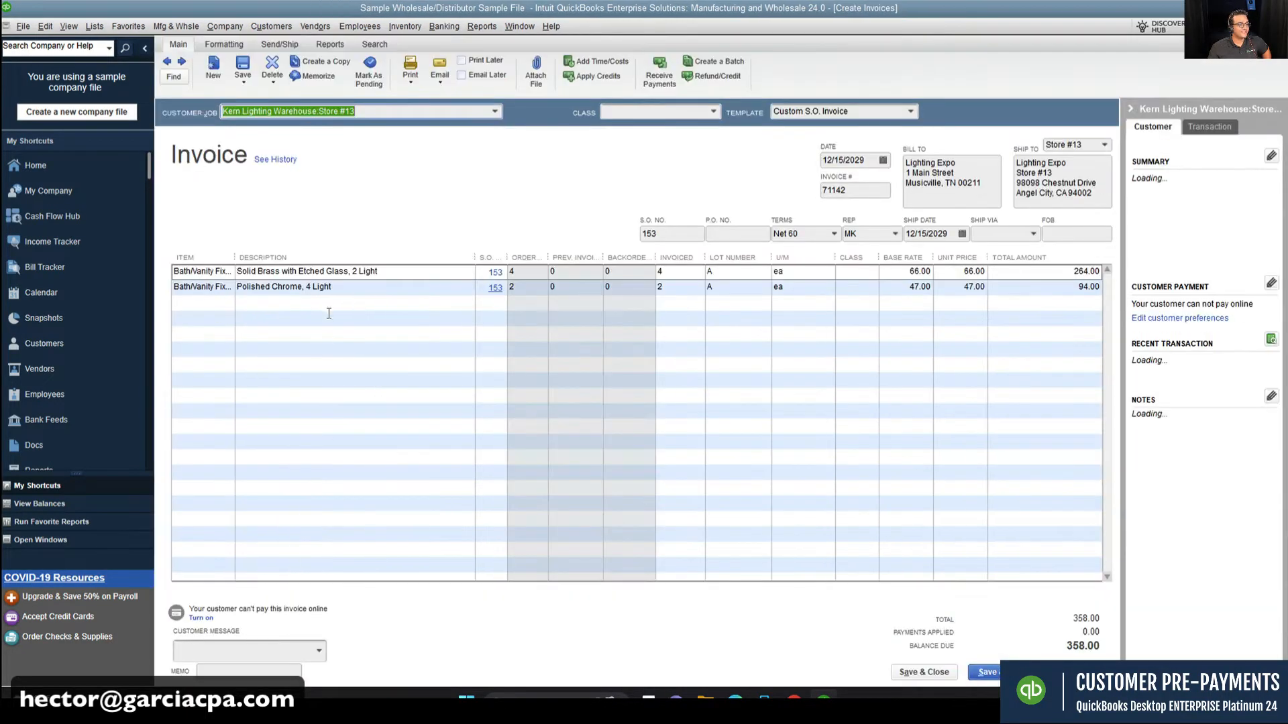
{"action": "left_click", "coordinate": [239, 672]}
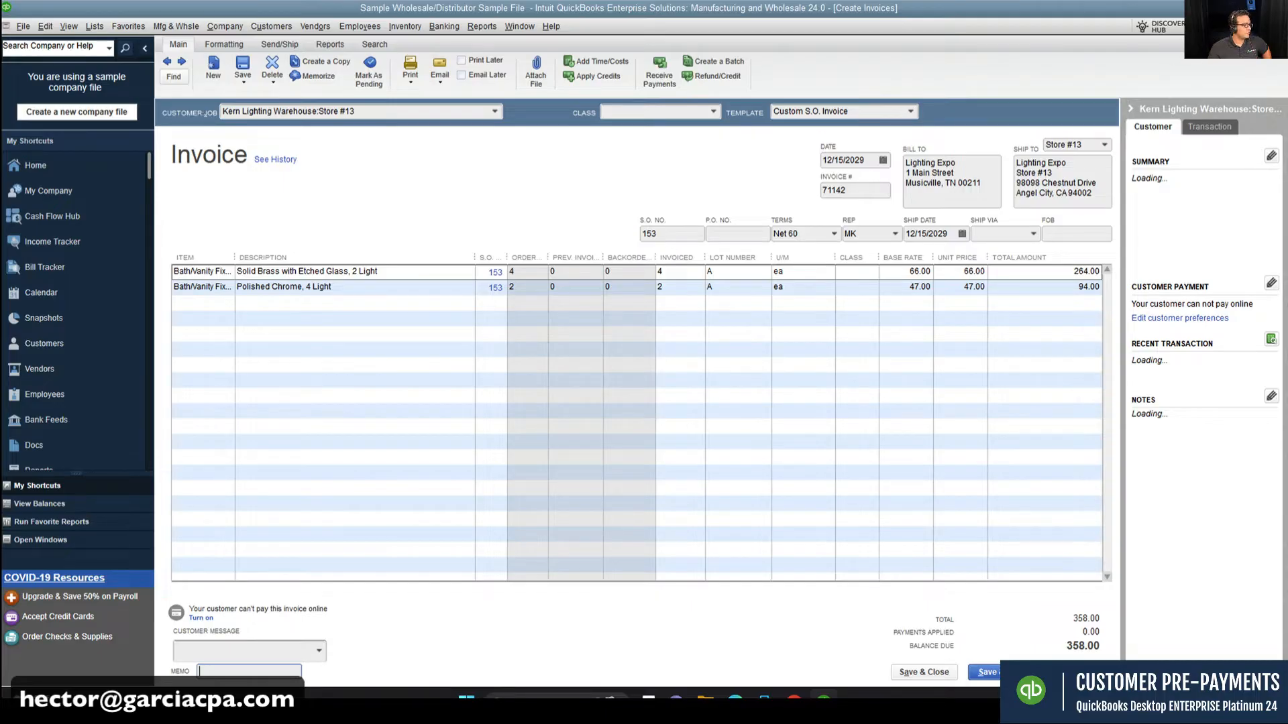
{"action": "key", "text": "Escape"}
Step: Add the P.O. Number column to the Store #13 invoices list
{"action": "right_click", "coordinate": [641, 437]}
{"action": "left_click", "coordinate": [681, 507]}
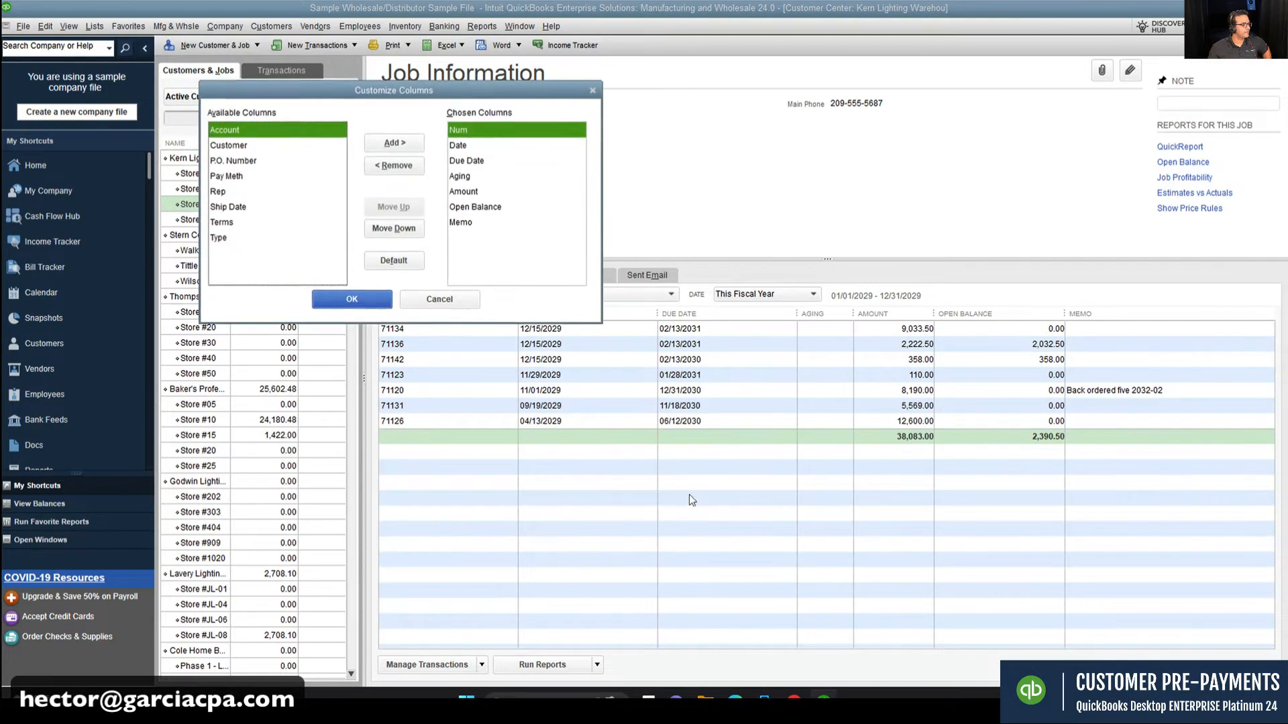
{"action": "left_click", "coordinate": [249, 164]}
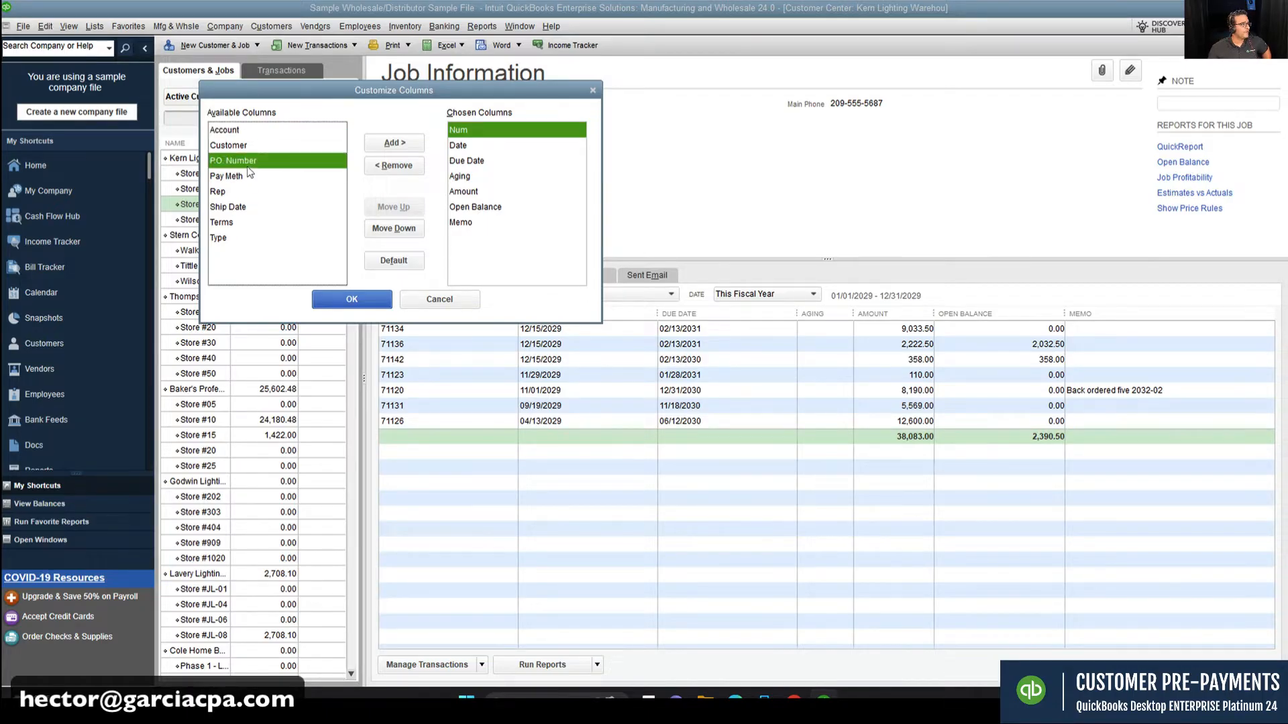
{"action": "left_click", "coordinate": [381, 141]}
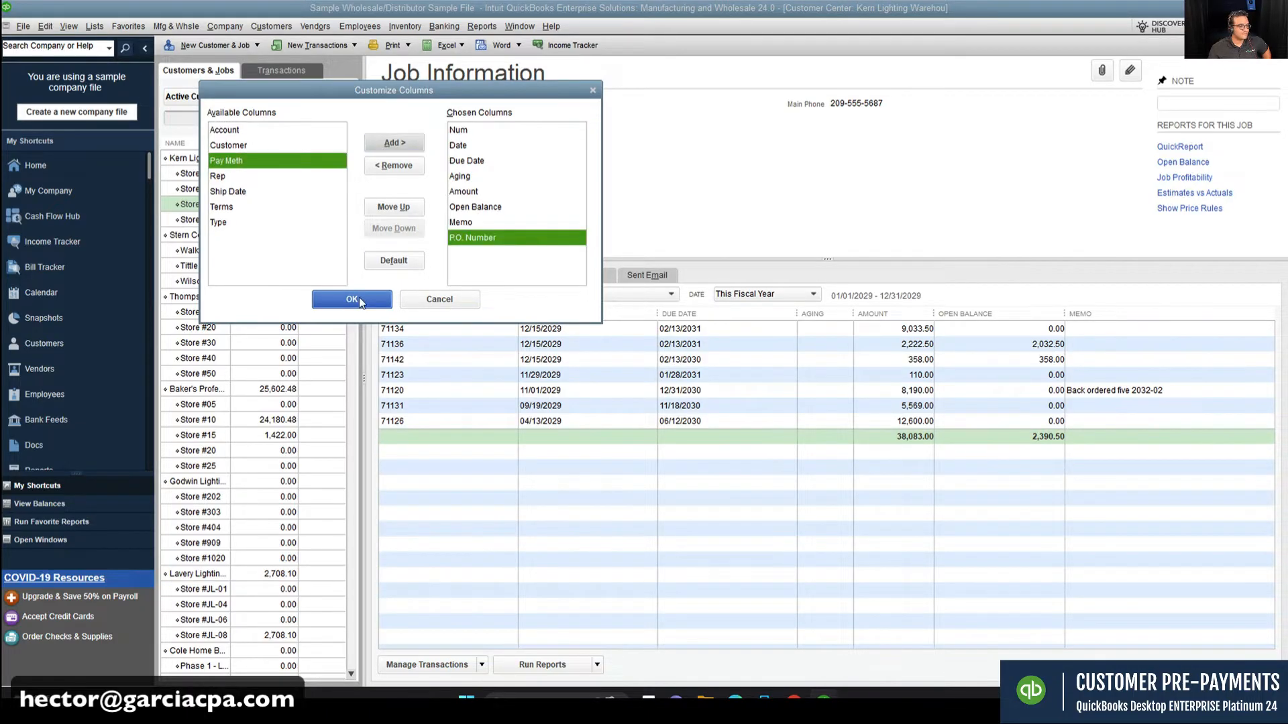
{"action": "left_click", "coordinate": [352, 299]}
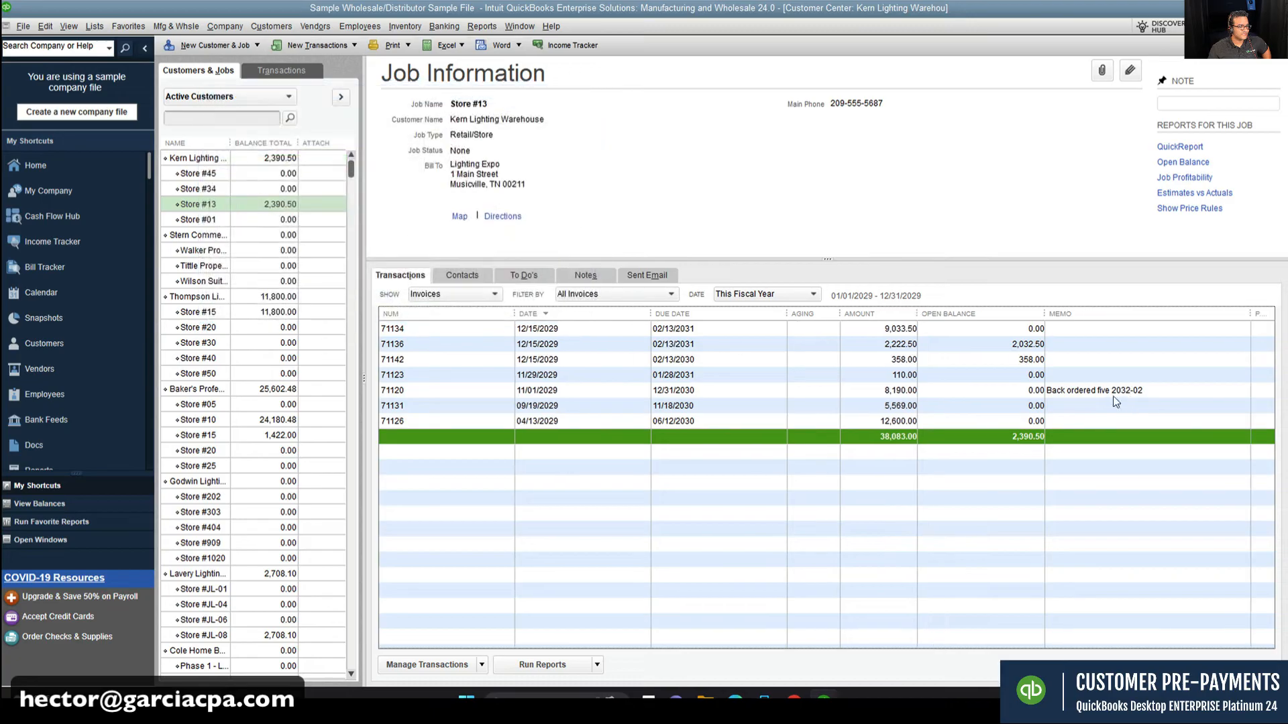
Step: Check the S.O. number field on the 358.00 invoice and look for a matching column available for the invoices list
{"action": "double_click", "coordinate": [998, 360]}
{"action": "left_click", "coordinate": [677, 234]}
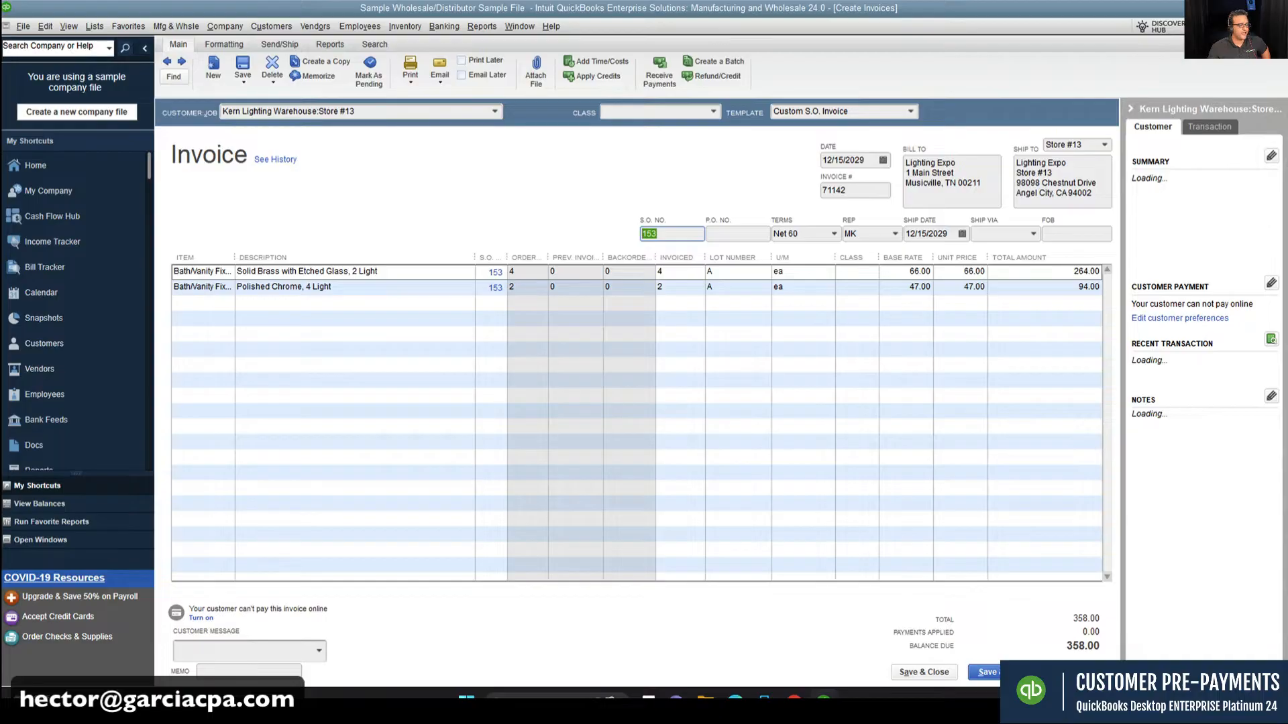
{"action": "key", "text": "Escape"}
{"action": "right_click", "coordinate": [894, 521]}
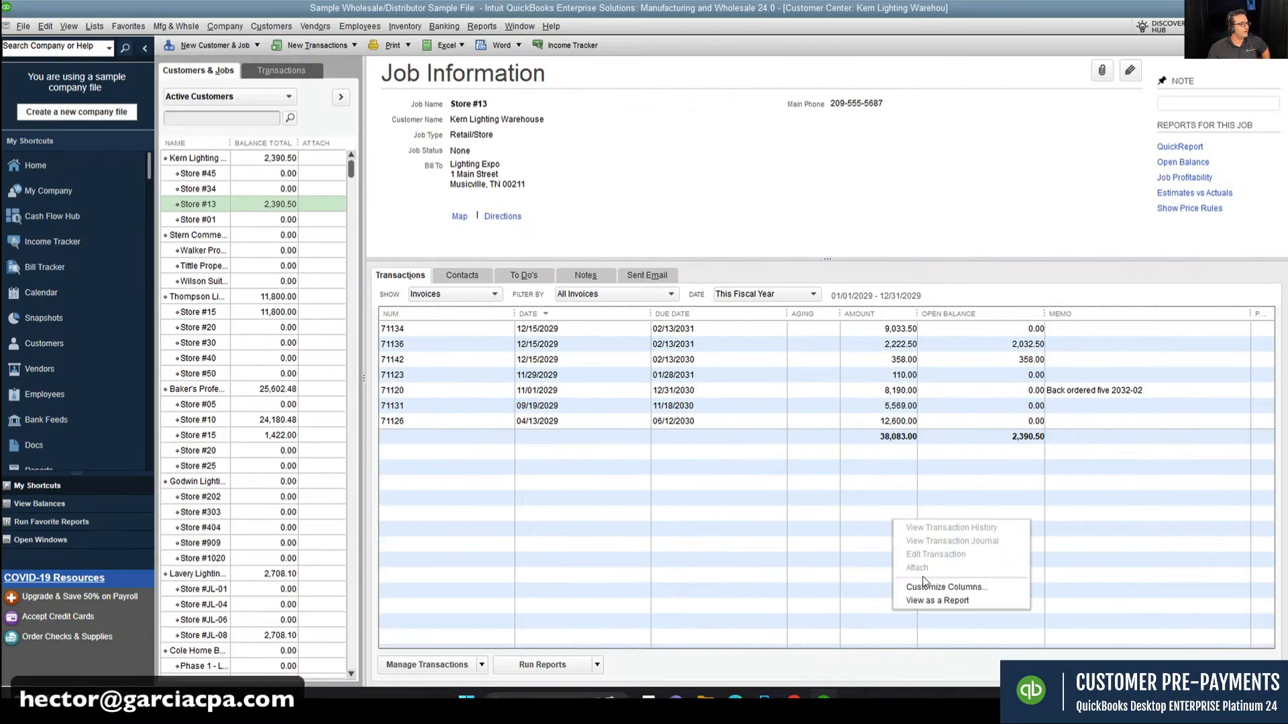
{"action": "left_click", "coordinate": [945, 587]}
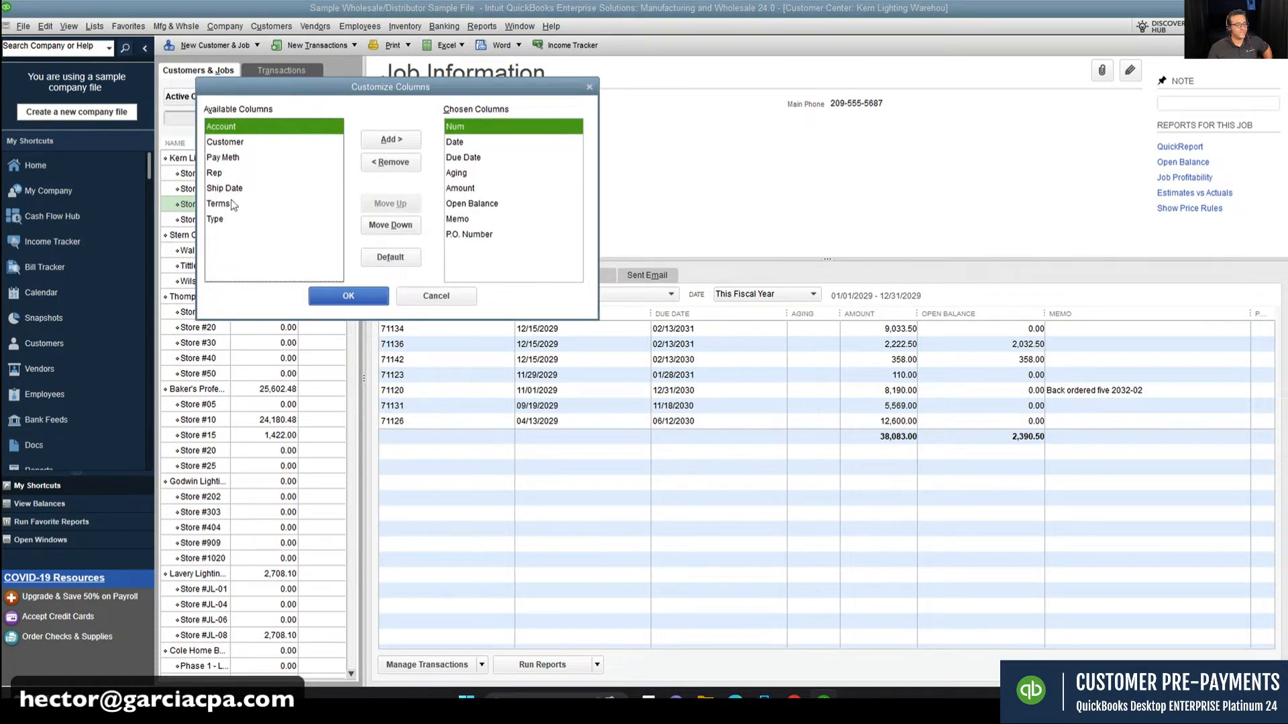
{"action": "left_click", "coordinate": [436, 296]}
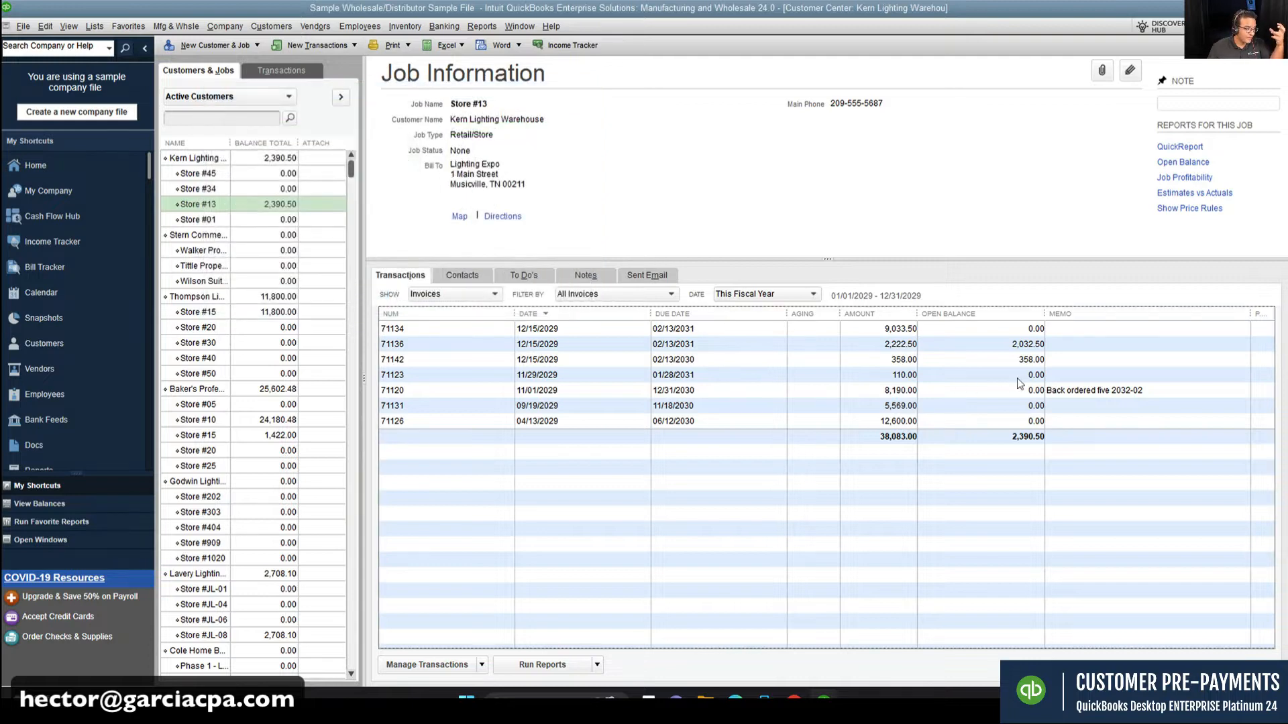
Step: Enter "Prepaid via SO" and the sales order number as the 358.00 invoice's memo, save the change and select the invoice in the list
{"action": "double_click", "coordinate": [403, 359]}
{"action": "left_click", "coordinate": [259, 672]}
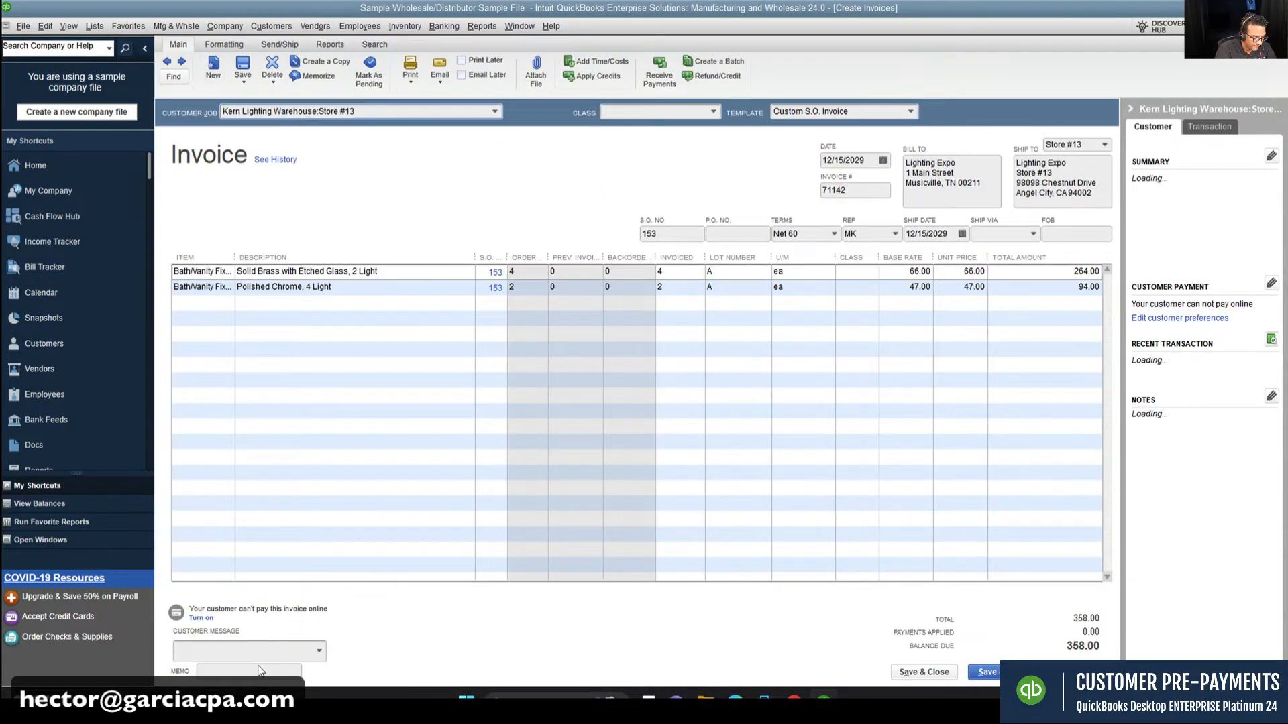
{"action": "type", "text": "Prep"}
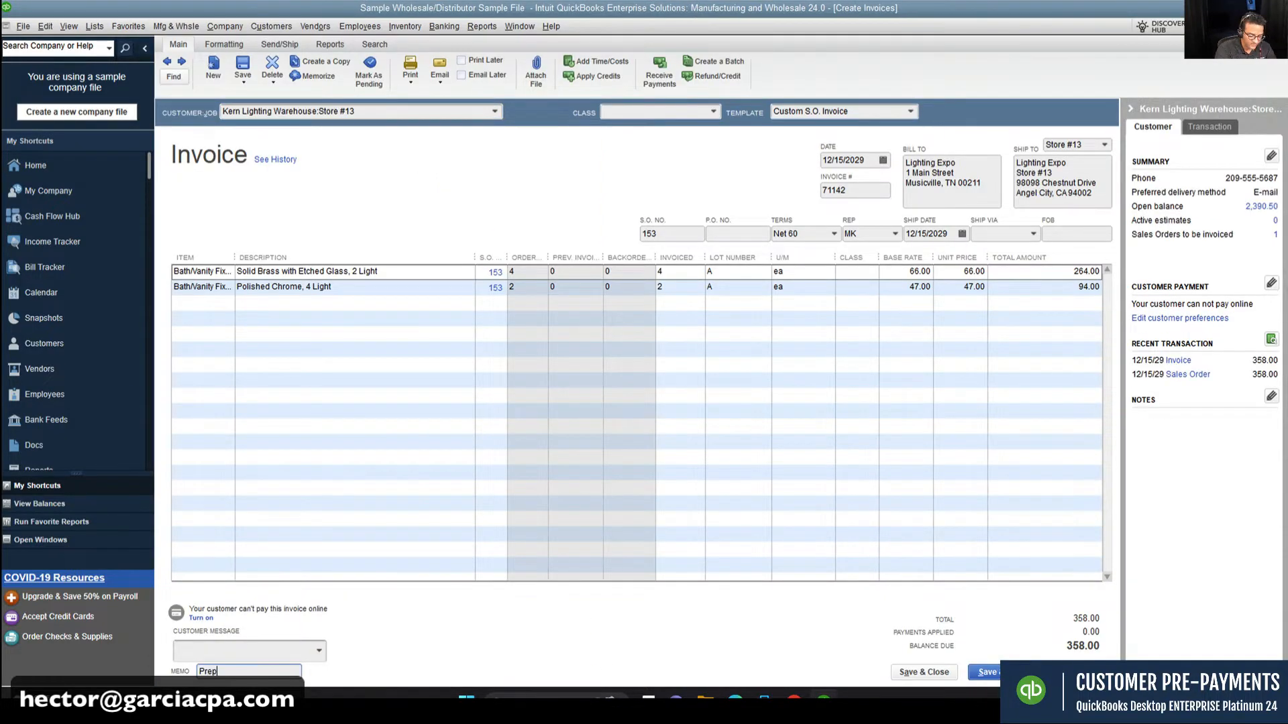
{"action": "type", "text": "aid via SO "}
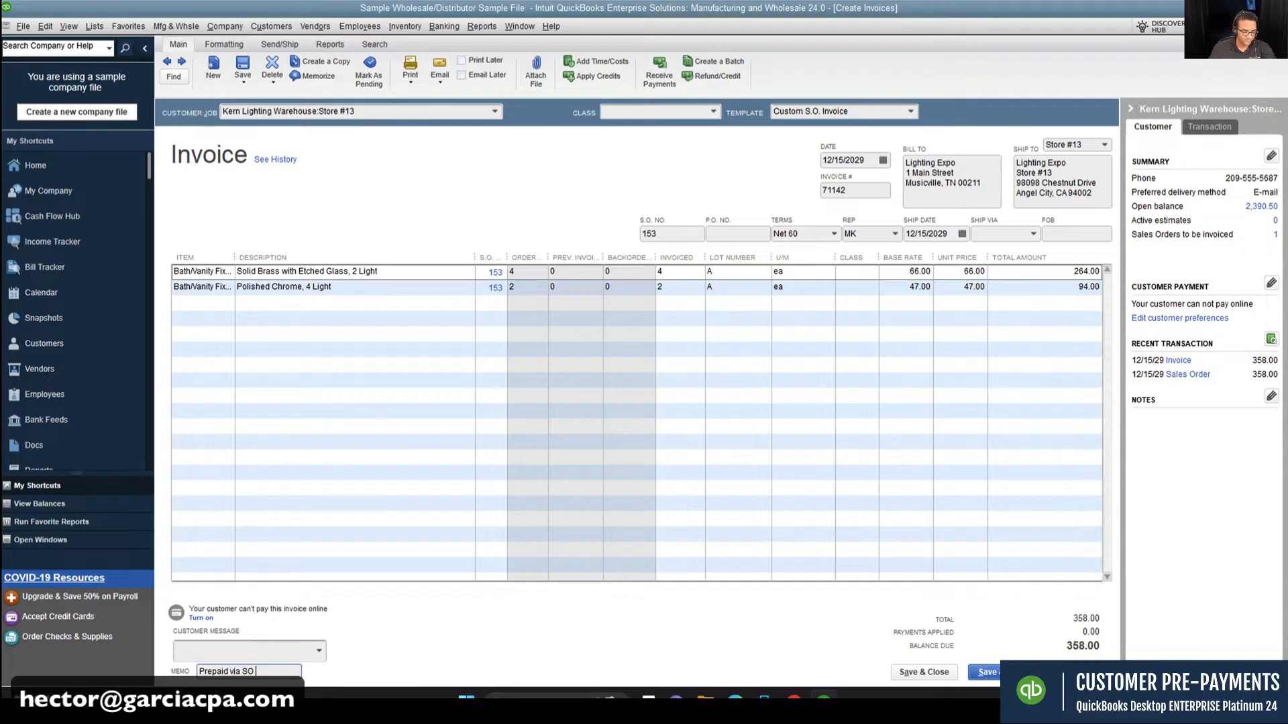
{"action": "type", "text": "152"}
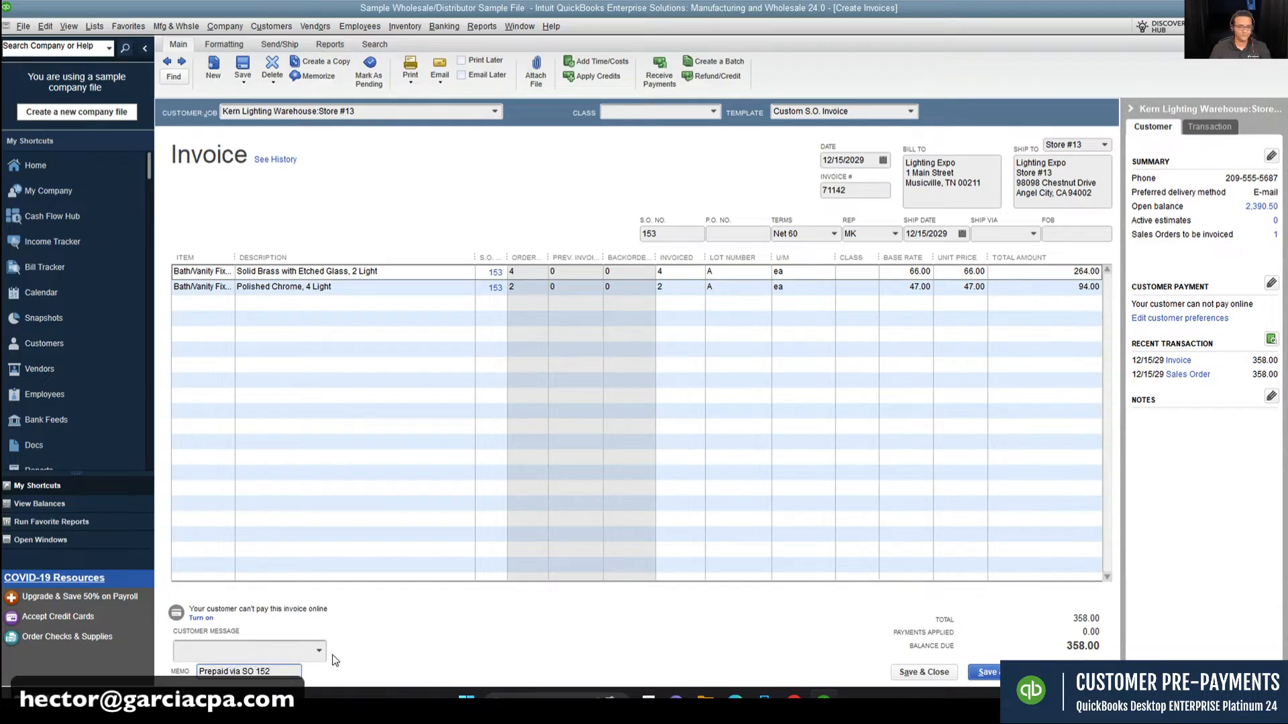
{"action": "key", "text": "BackSpace"}
{"action": "type", "text": "3"}
{"action": "left_click_drag", "start_coordinate": [270, 669], "coordinate": [130, 671]}
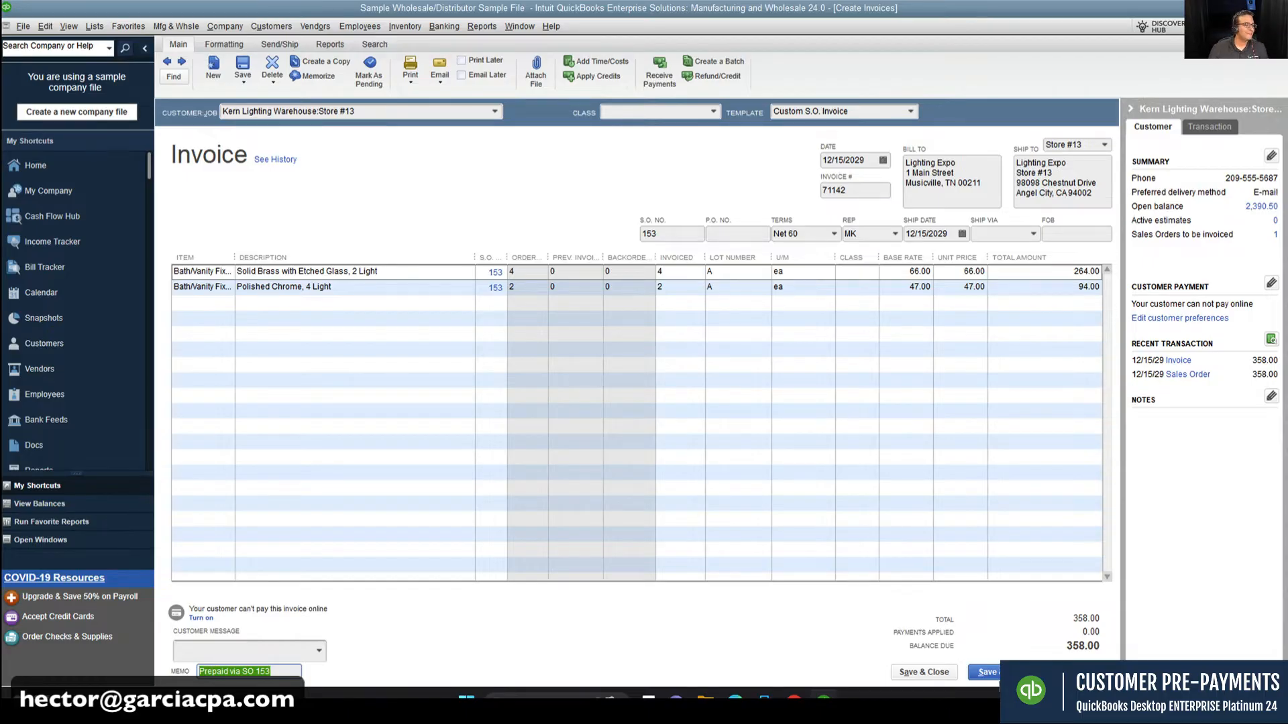
{"action": "left_click", "coordinate": [924, 672]}
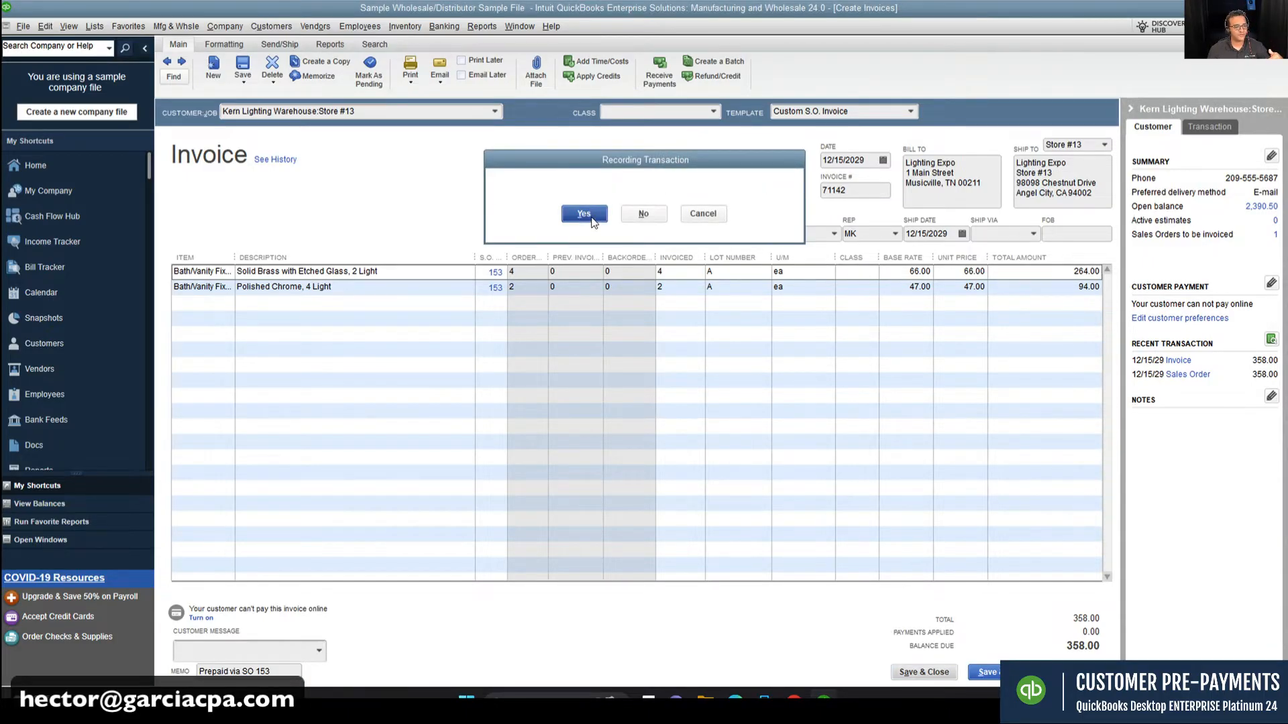
{"action": "left_click", "coordinate": [584, 214]}
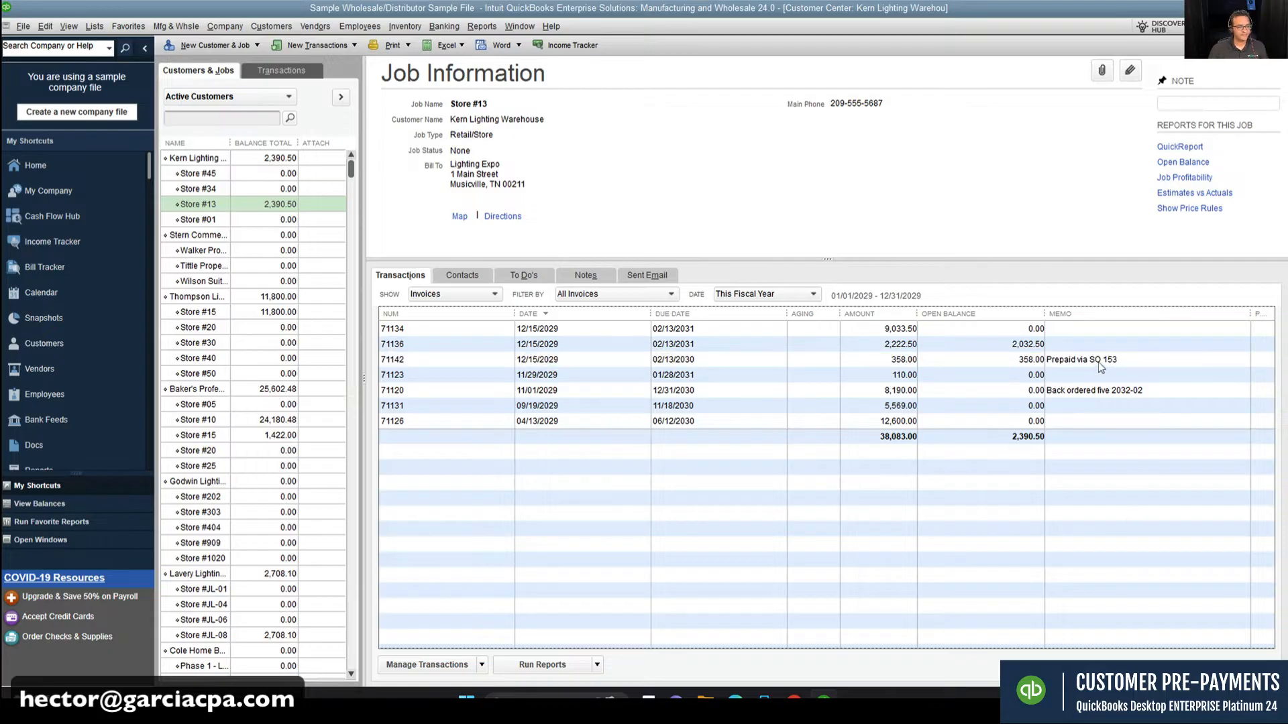
{"action": "left_click", "coordinate": [1090, 361]}
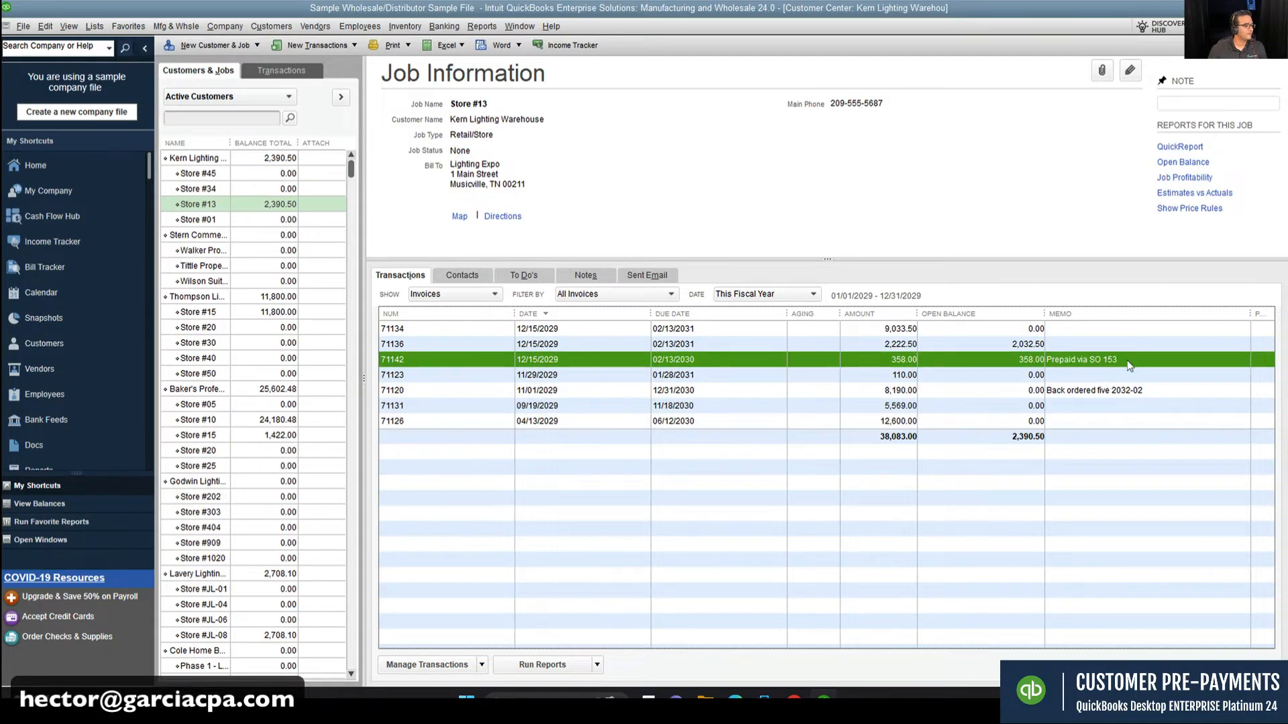
Step: List the payments and credits of Store #13 and open the 190.00 payment noted against the sales order
{"action": "left_click", "coordinate": [417, 297]}
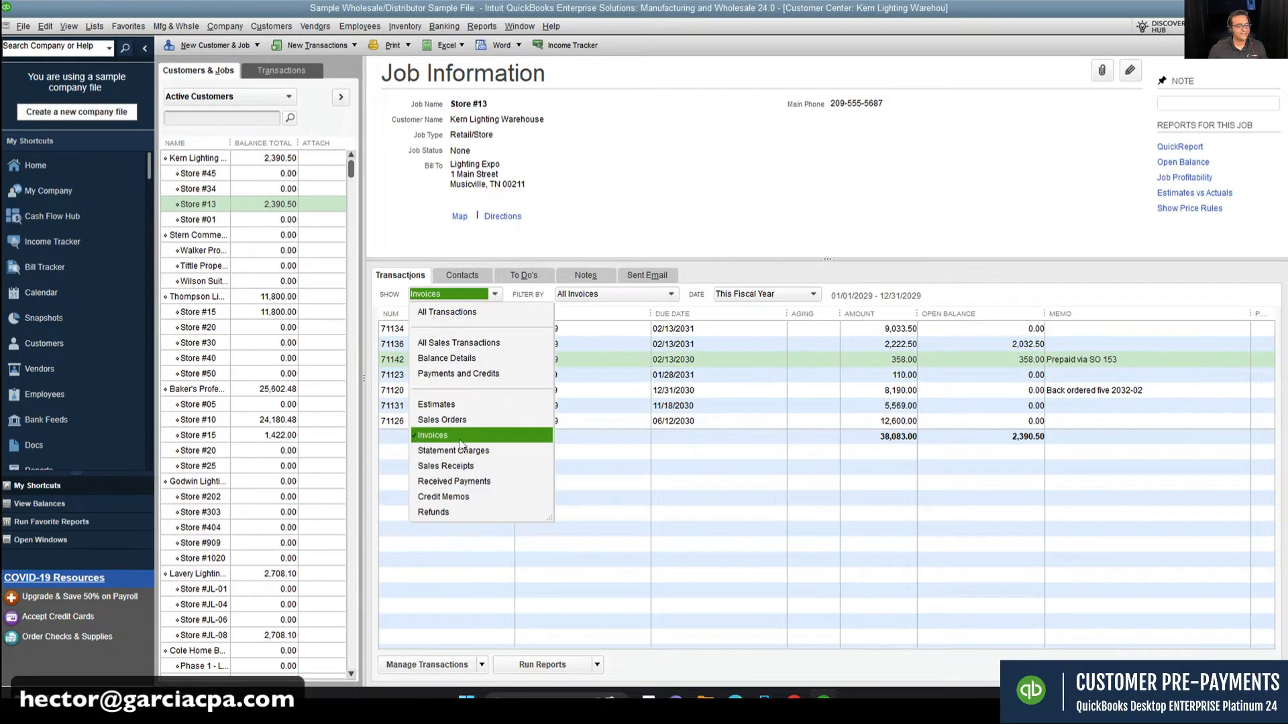
{"action": "left_click", "coordinate": [462, 373]}
{"action": "left_click", "coordinate": [1157, 348]}
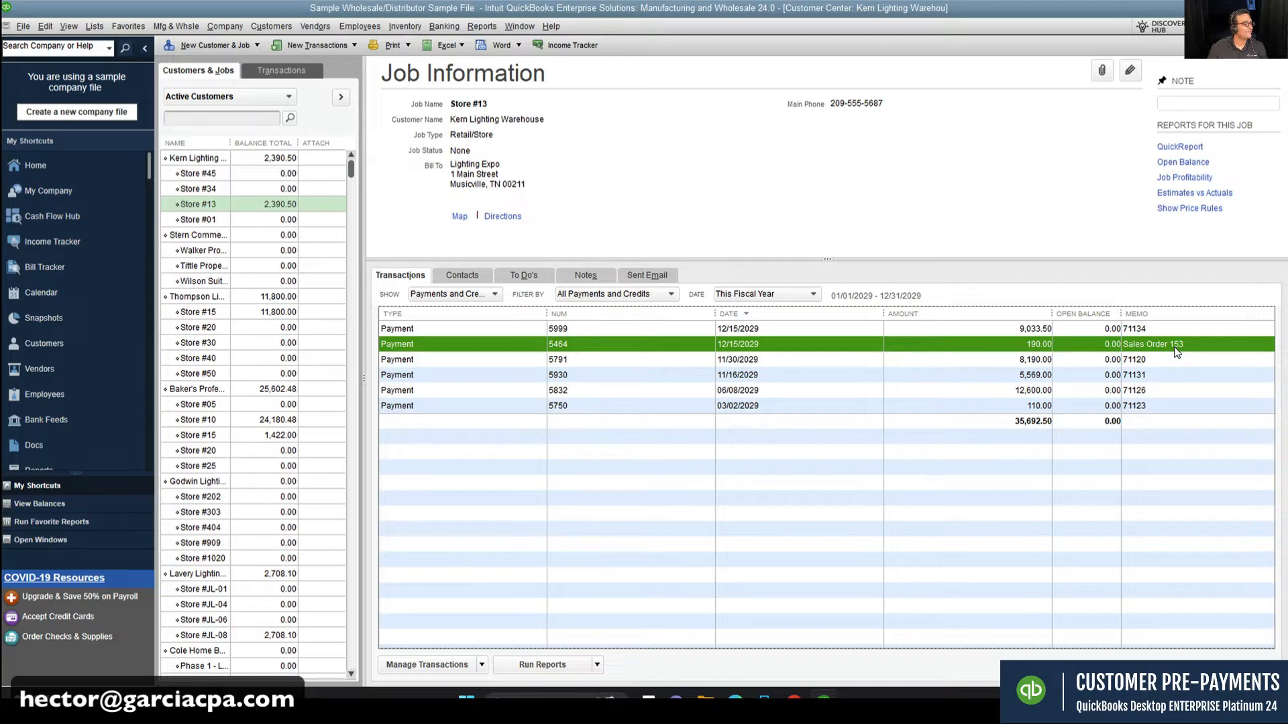
{"action": "double_click", "coordinate": [415, 345]}
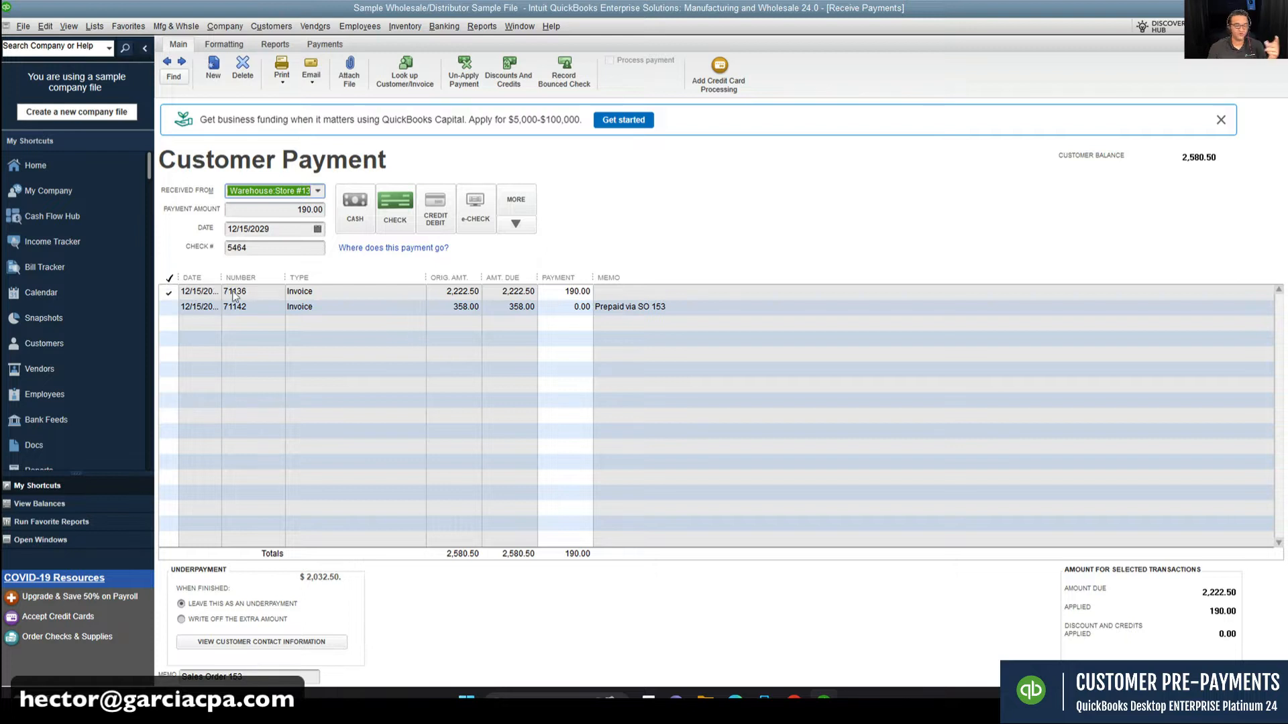
Step: Move the 190.00 payment from the 2,222.50 invoice to the 358.00 invoice prepaid via sales order and save the payment
{"action": "left_click", "coordinate": [560, 292]}
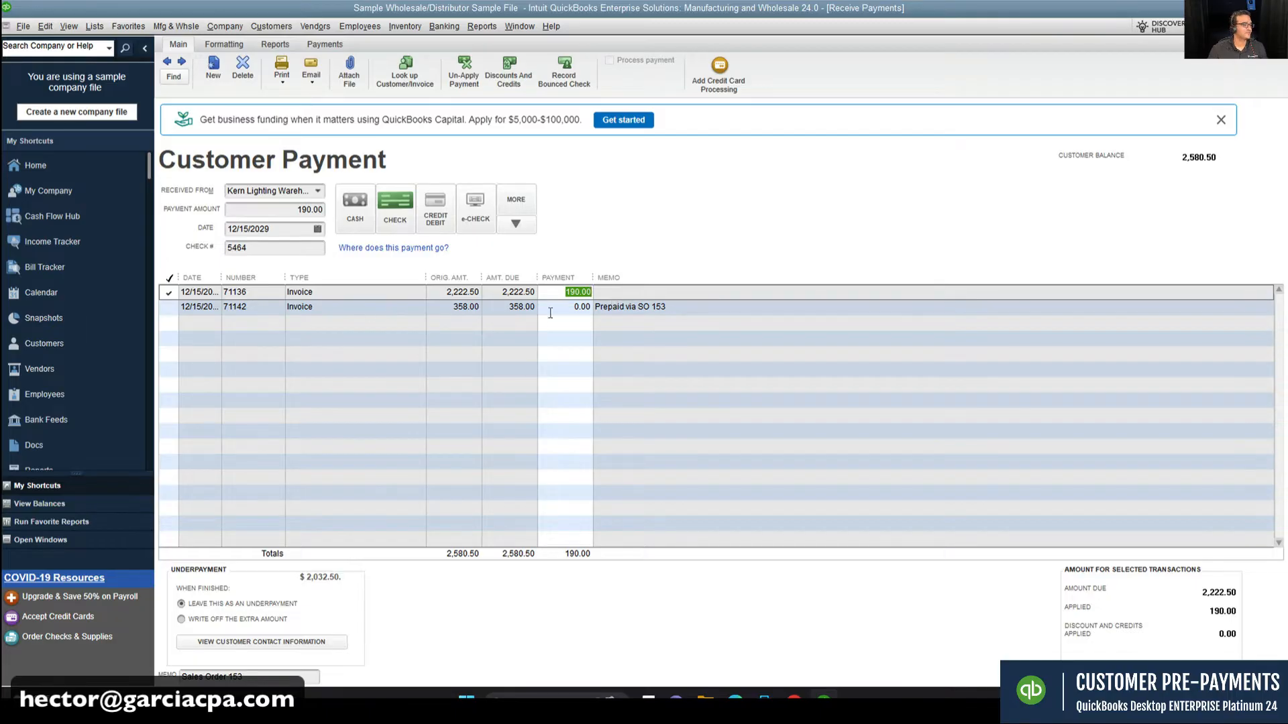
{"action": "left_click", "coordinate": [164, 294]}
{"action": "left_click", "coordinate": [165, 308]}
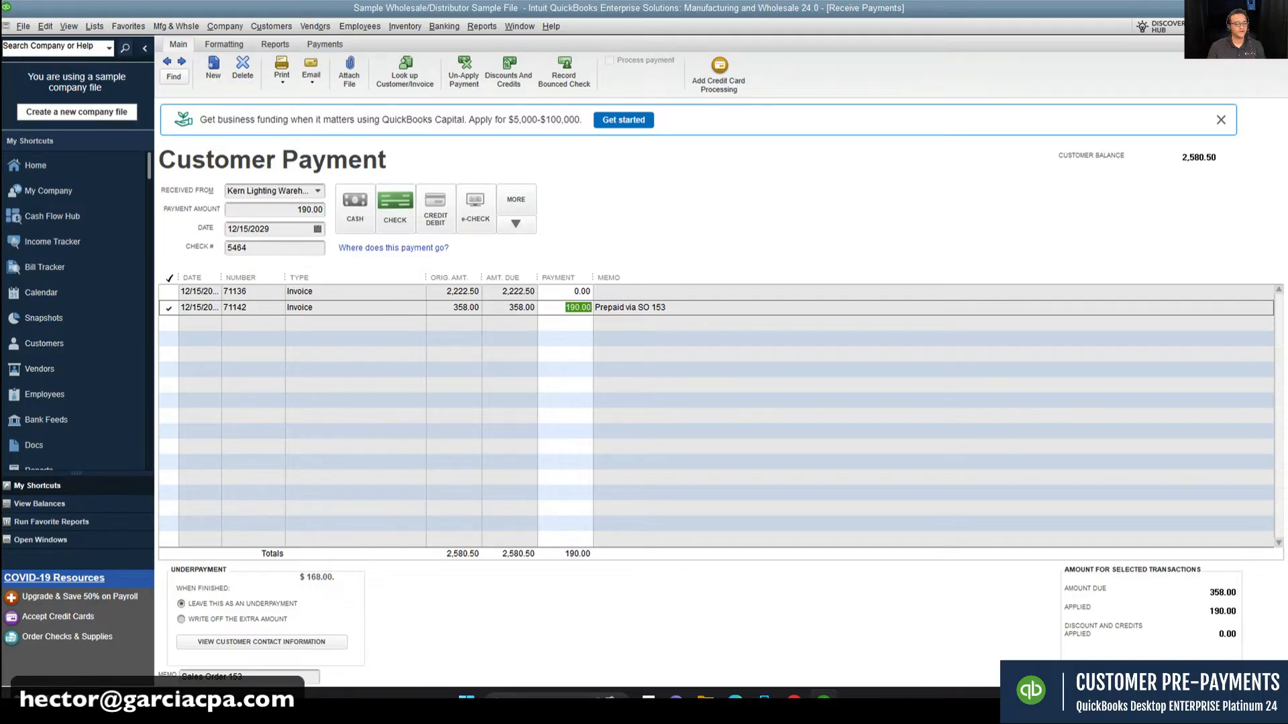
{"action": "left_click", "coordinate": [1089, 677]}
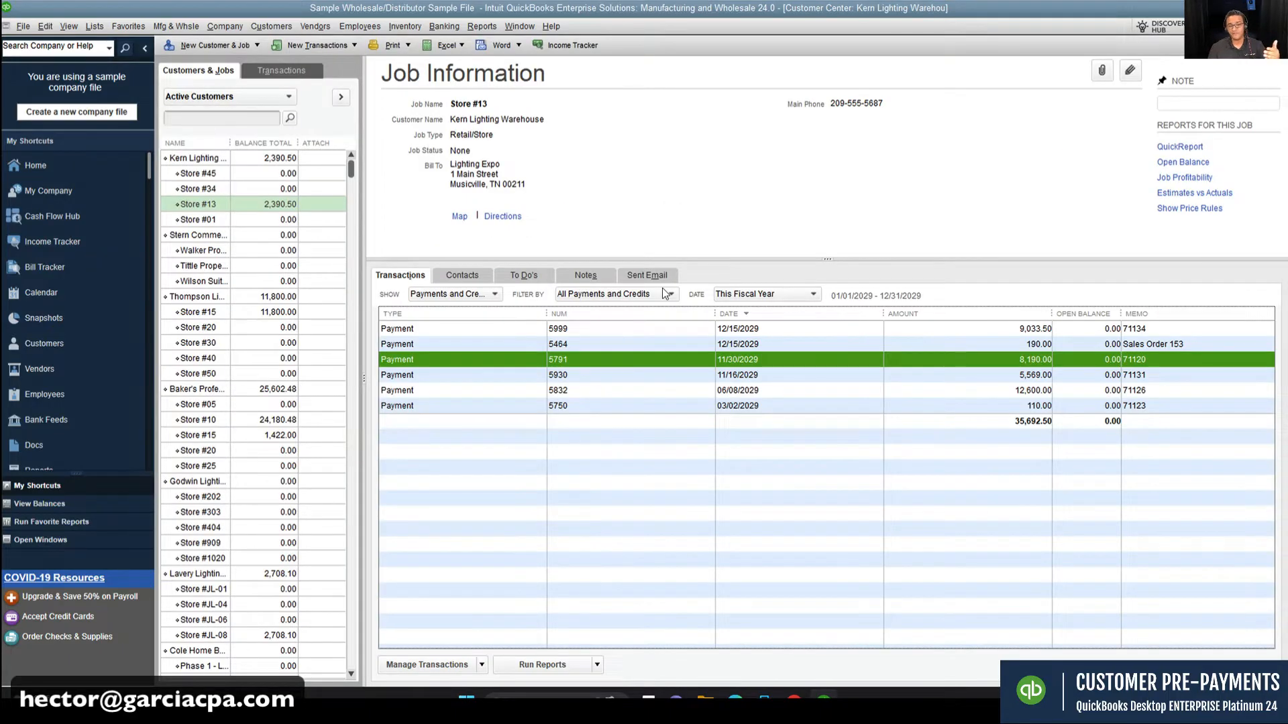
{"action": "left_click", "coordinate": [631, 483]}
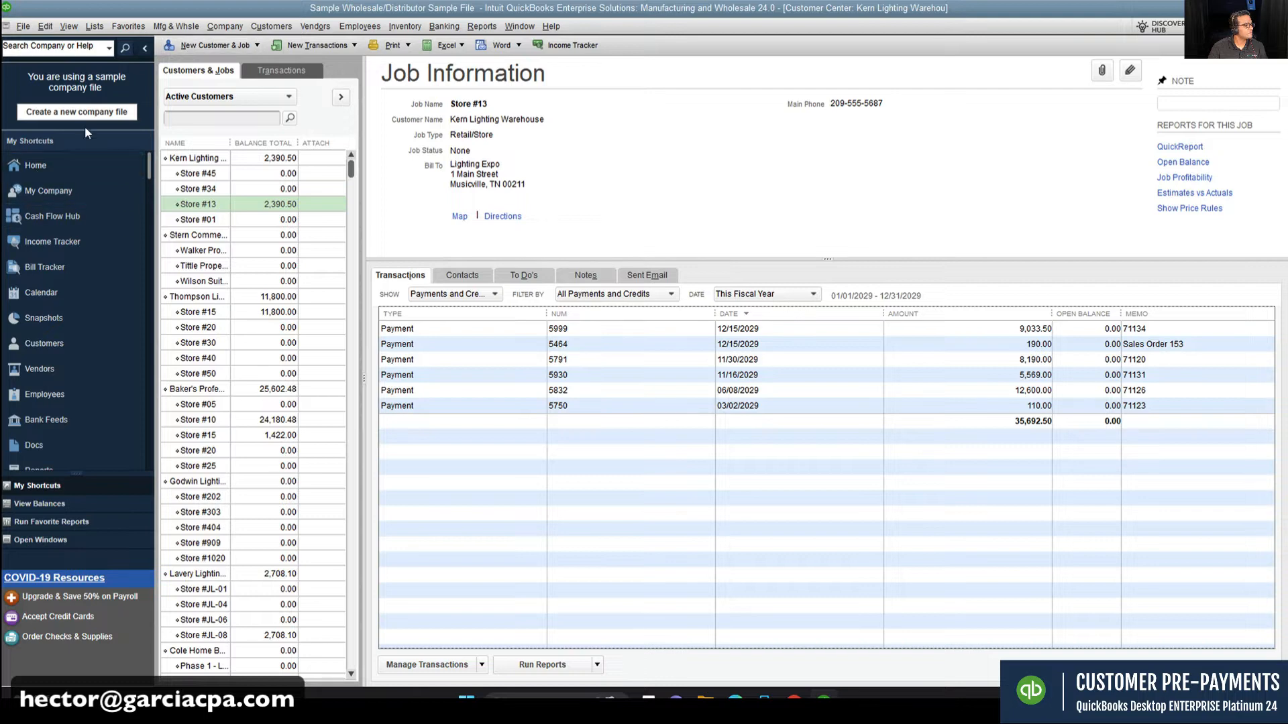
Step: Start a new sales order for Store #15 of Thompson Lighting Stores
{"action": "left_click", "coordinate": [259, 25]}
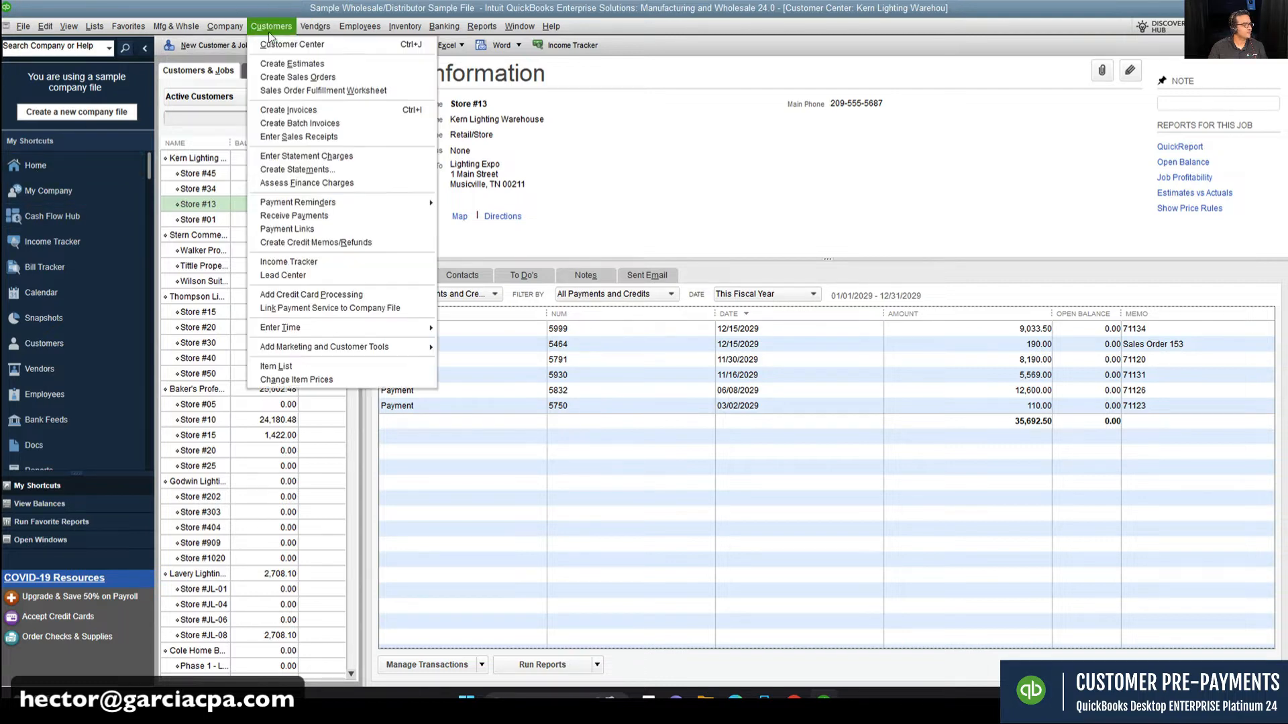
{"action": "left_click", "coordinate": [284, 77]}
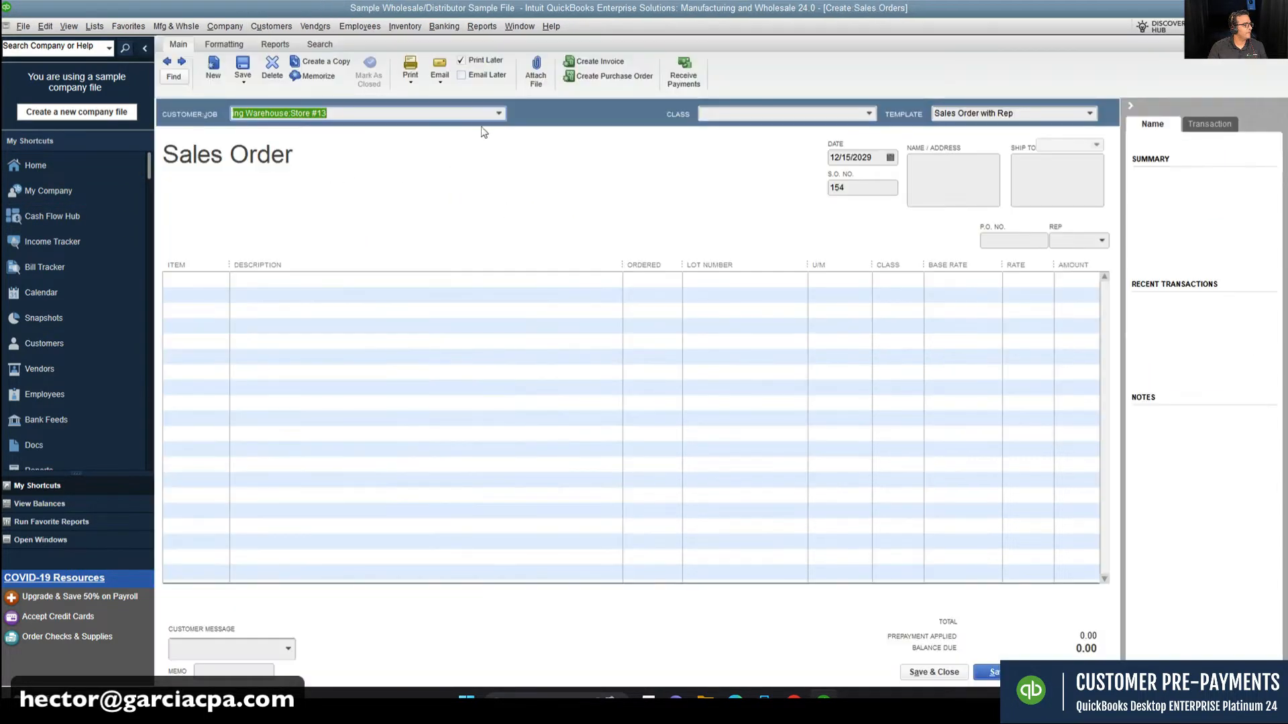
{"action": "left_click", "coordinate": [499, 113]}
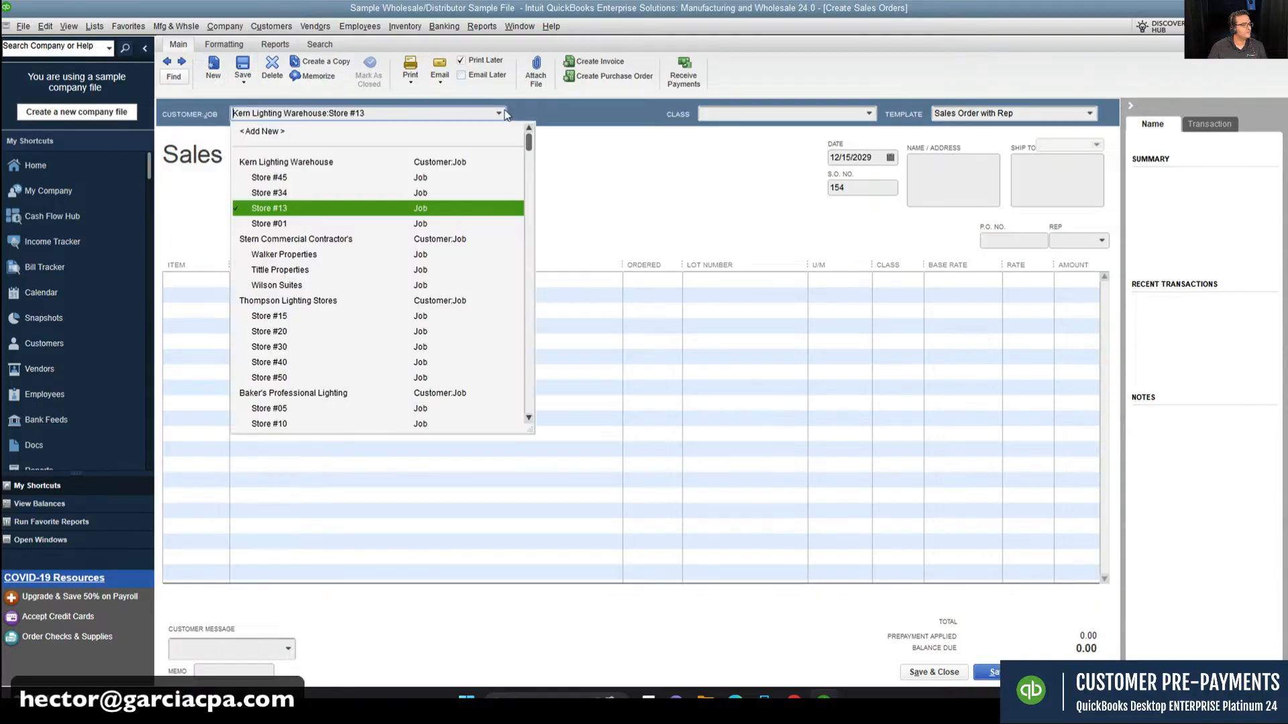
{"action": "left_click", "coordinate": [290, 318]}
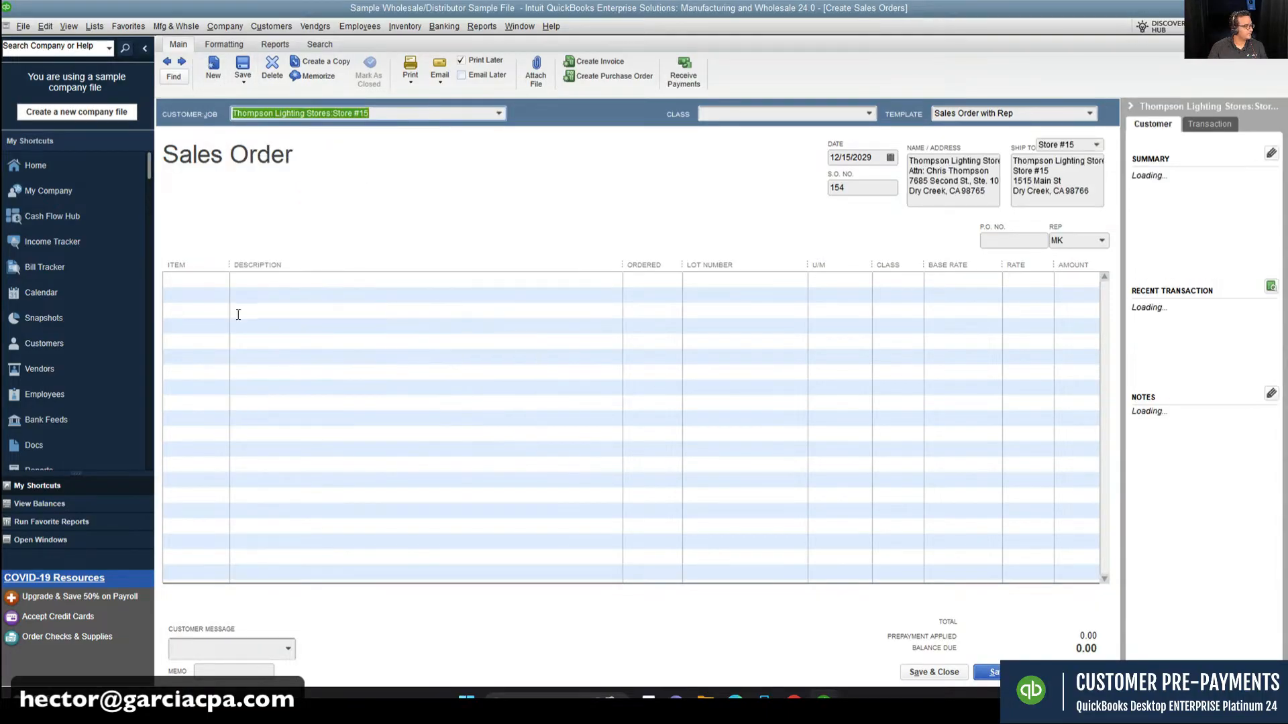
Step: Add one Frosted Taupe with Marble Glass chandelier, item 2716-03-73, from lot A as the first line of the sales order
{"action": "left_click", "coordinate": [205, 280]}
{"action": "left_click", "coordinate": [222, 279]}
{"action": "scroll", "coordinate": [233, 322], "scroll_direction": "down", "scroll_amount": 10}
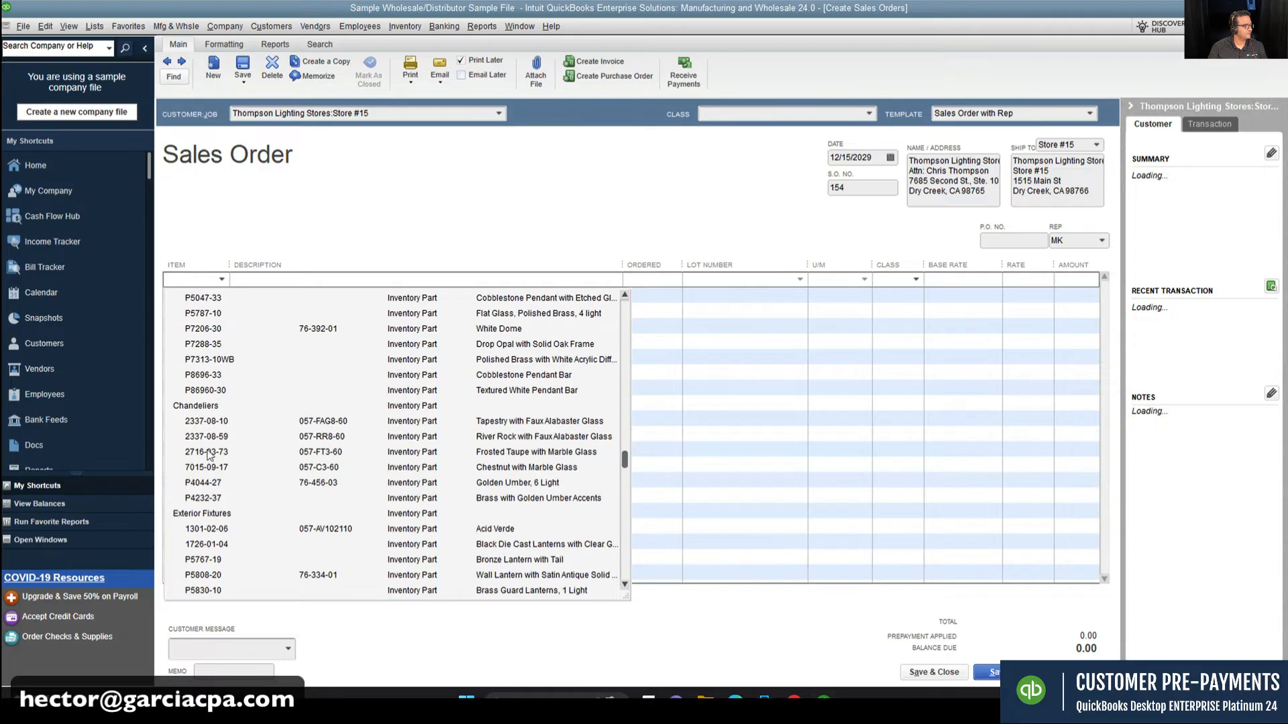
{"action": "left_click", "coordinate": [275, 459]}
{"action": "left_click", "coordinate": [402, 303]}
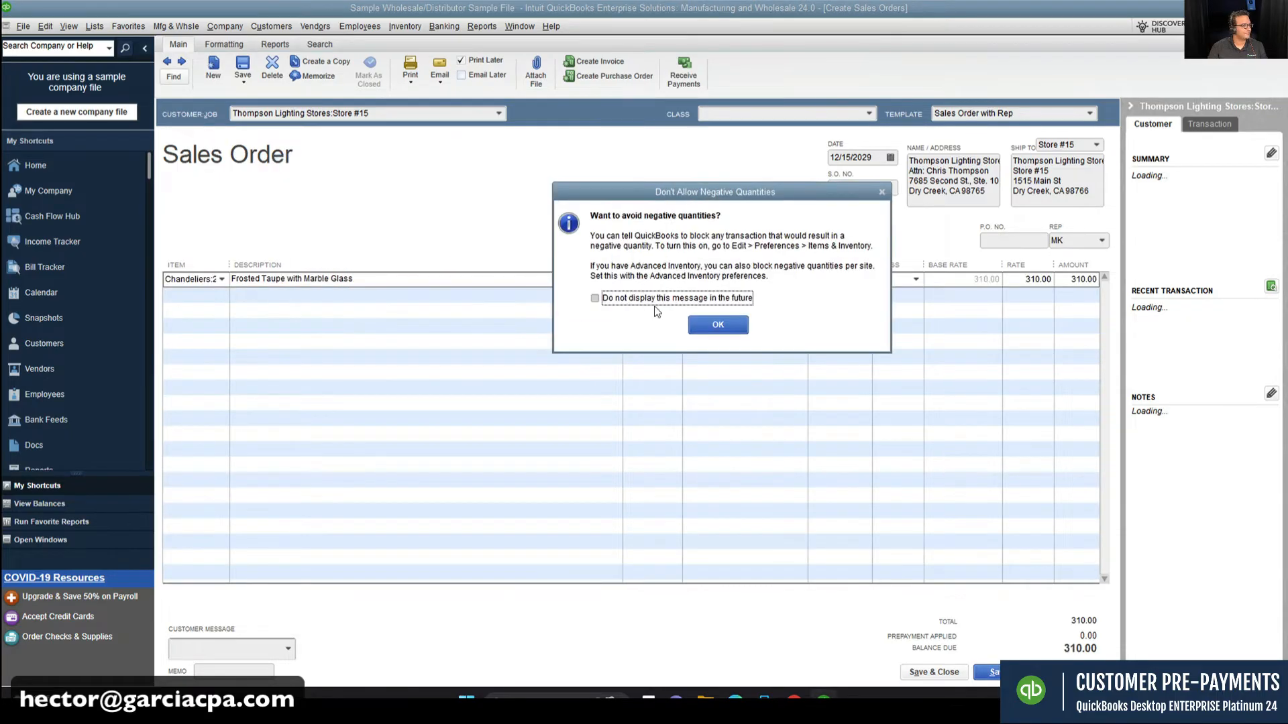
{"action": "left_click", "coordinate": [717, 325]}
{"action": "left_click", "coordinate": [718, 292]}
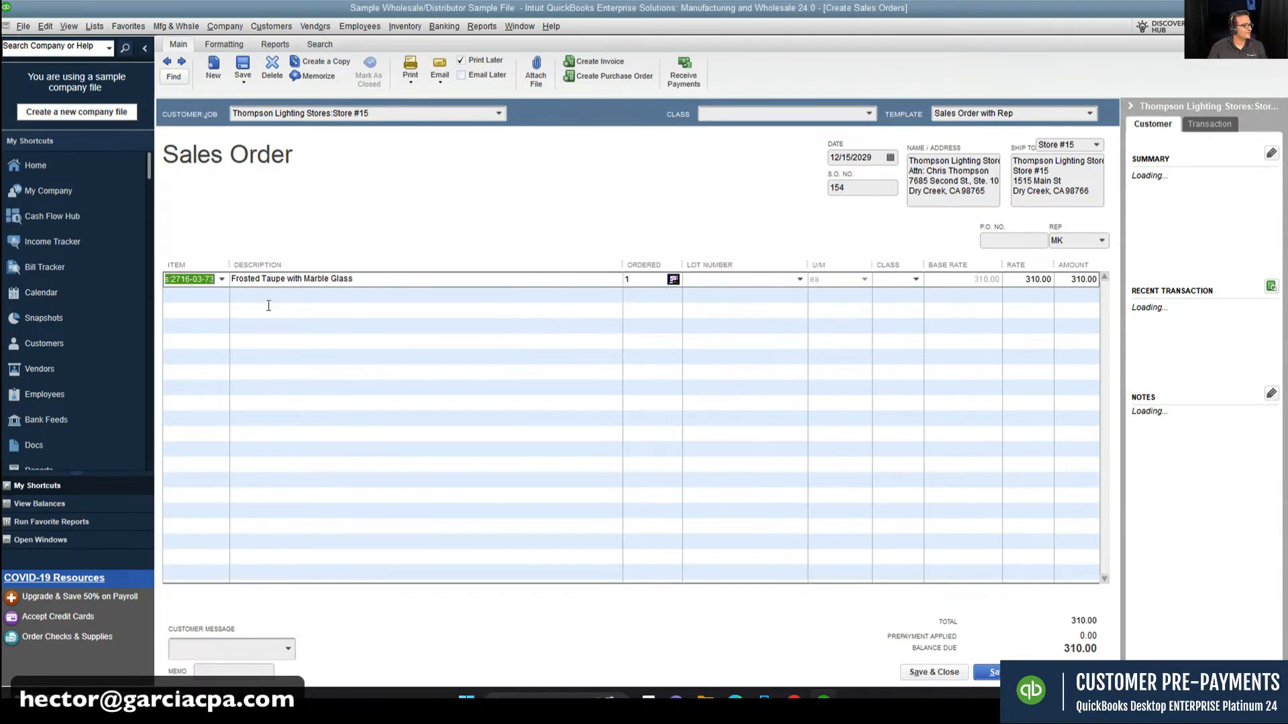
{"action": "left_click", "coordinate": [222, 294]}
{"action": "left_click", "coordinate": [645, 214]}
{"action": "left_click", "coordinate": [791, 282]}
{"action": "left_click", "coordinate": [730, 315]}
Step: Add a second line for 12 Brushed Nickel Pendant with Etched Glass ceiling fixtures from lot BBB
{"action": "left_click", "coordinate": [235, 296]}
{"action": "left_click", "coordinate": [222, 295]}
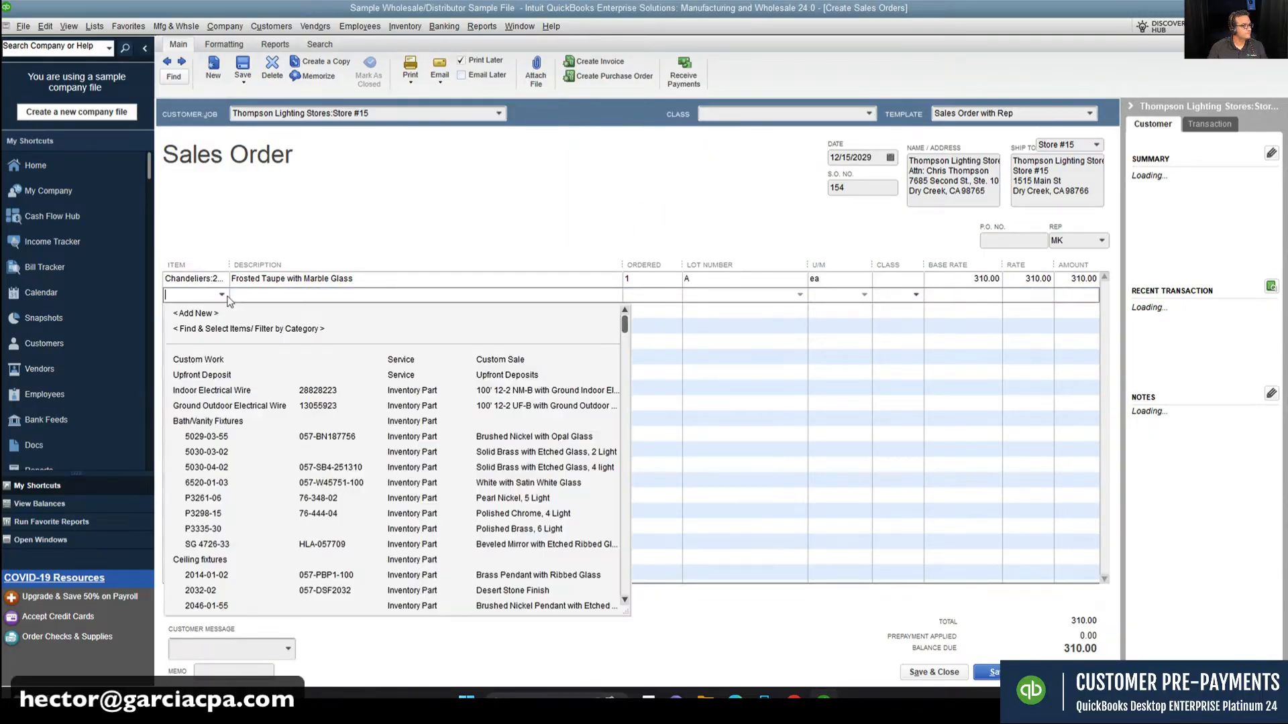
{"action": "left_click", "coordinate": [212, 608]}
{"action": "left_click", "coordinate": [631, 296]}
{"action": "type", "text": "12"}
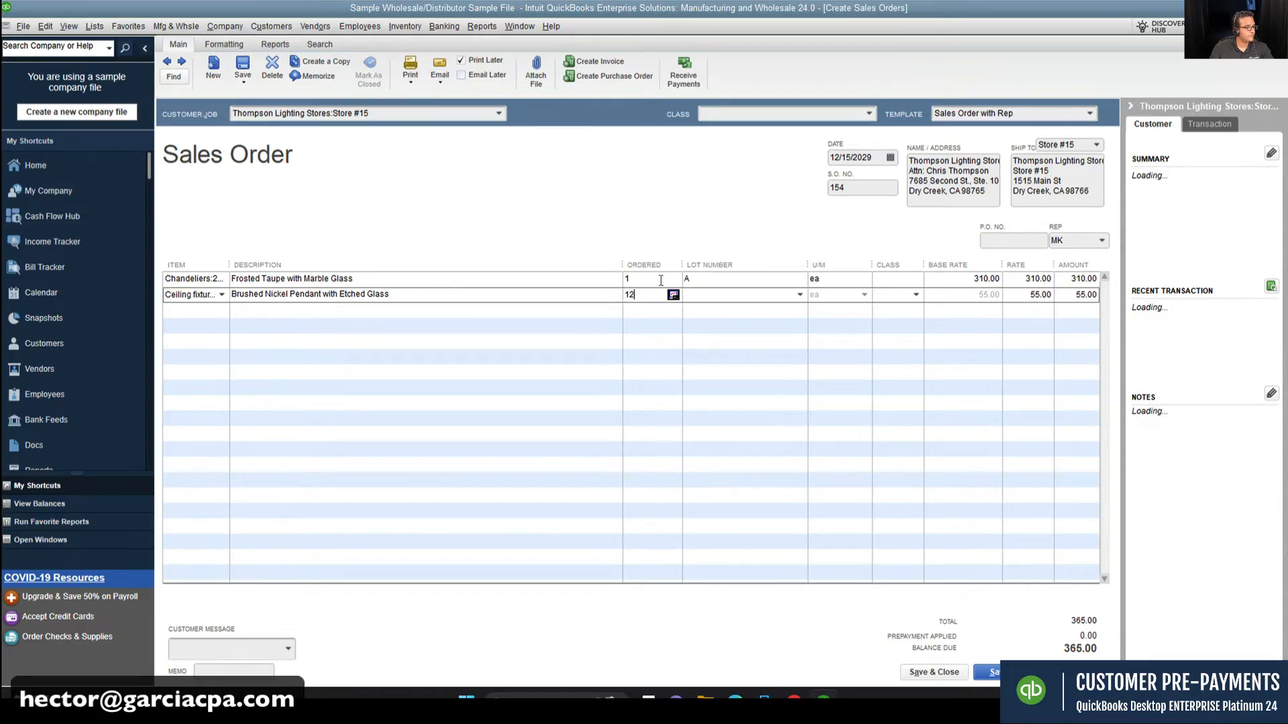
{"action": "key", "text": "Tab"}
{"action": "left_click", "coordinate": [798, 295]}
{"action": "left_click", "coordinate": [729, 352]}
{"action": "left_click", "coordinate": [849, 346]}
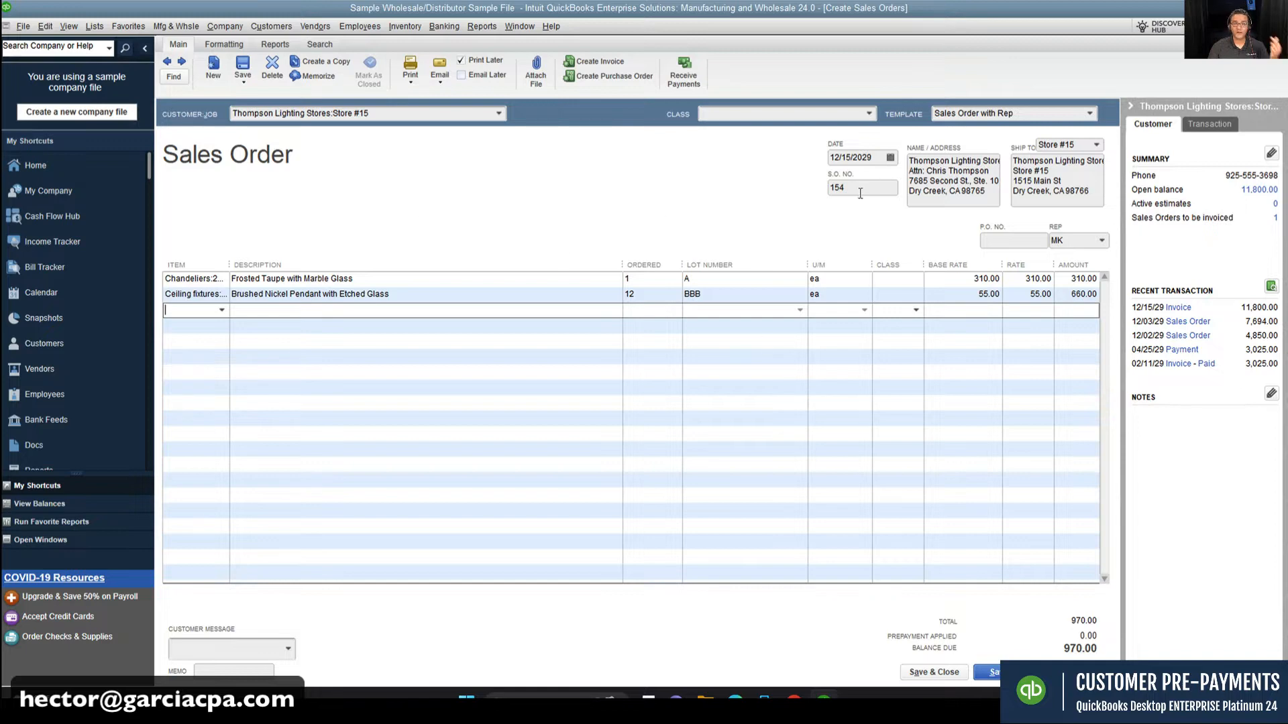
Step: Save the sales order and start a customer payment for it, set as a prepayment on sales order and applied to the 970.00 order
{"action": "left_click_drag", "start_coordinate": [860, 193], "coordinate": [809, 181]}
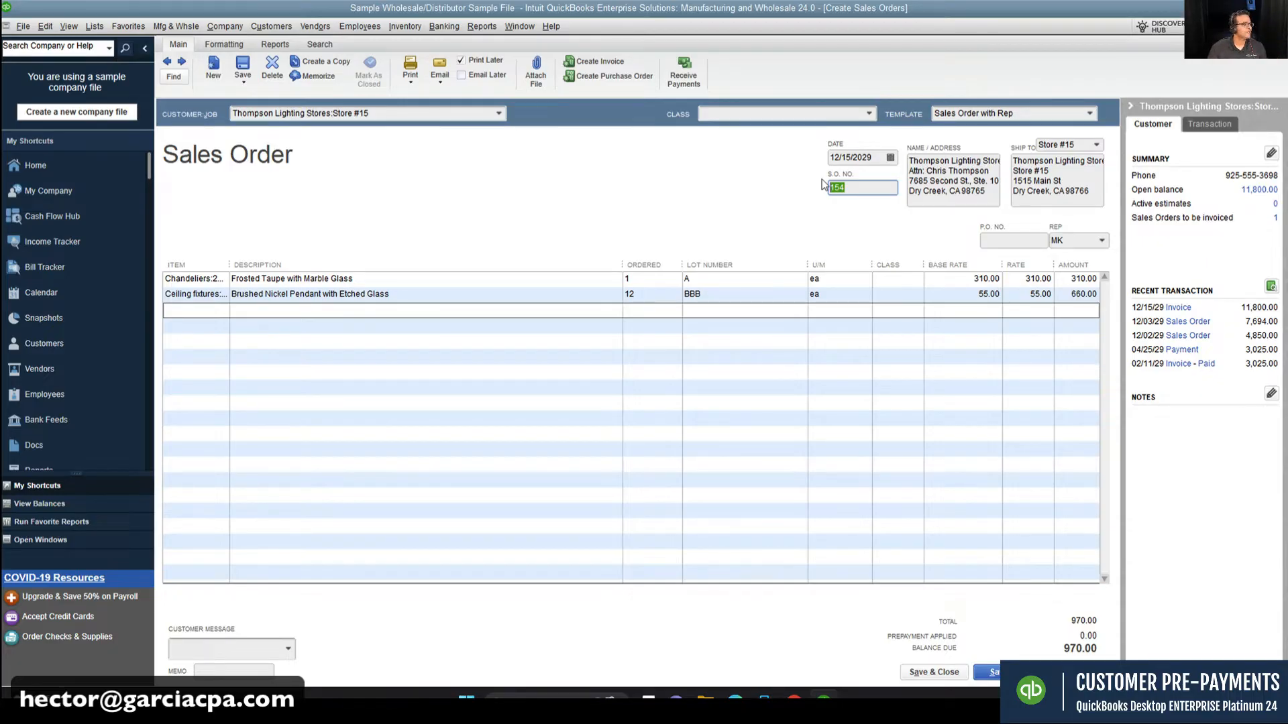
{"action": "left_click", "coordinate": [242, 64]}
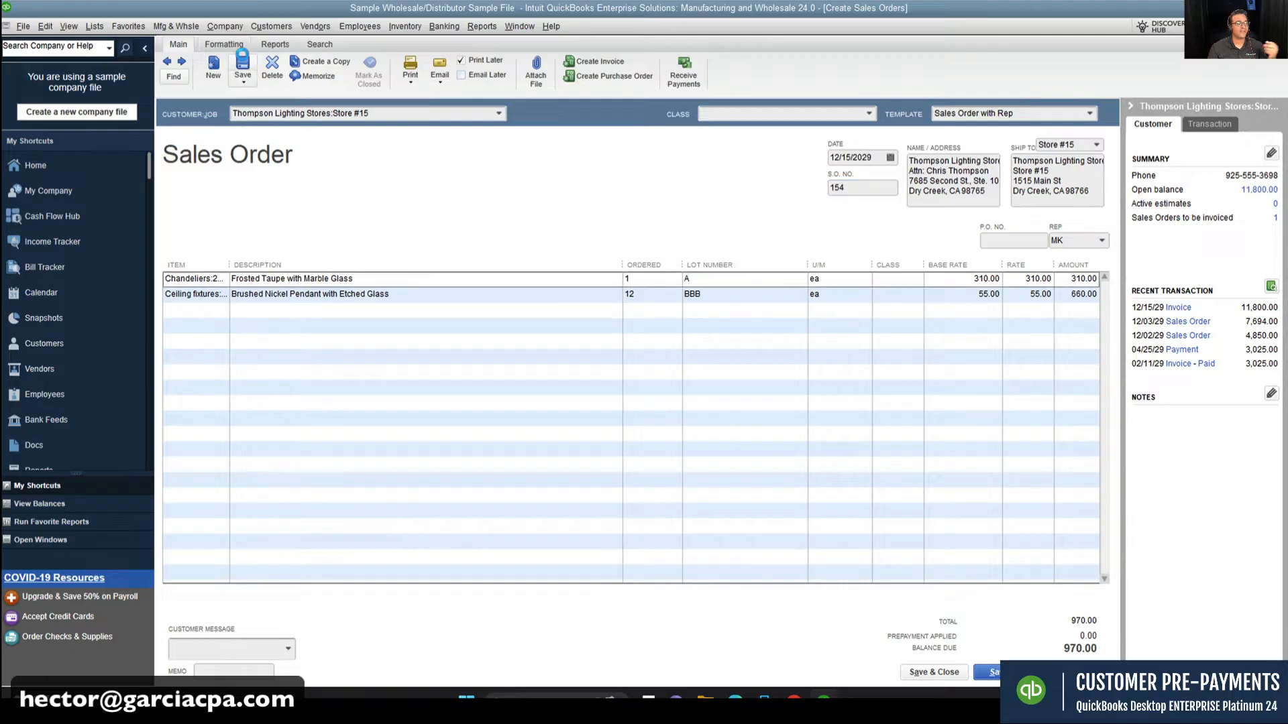
{"action": "left_click", "coordinate": [690, 76]}
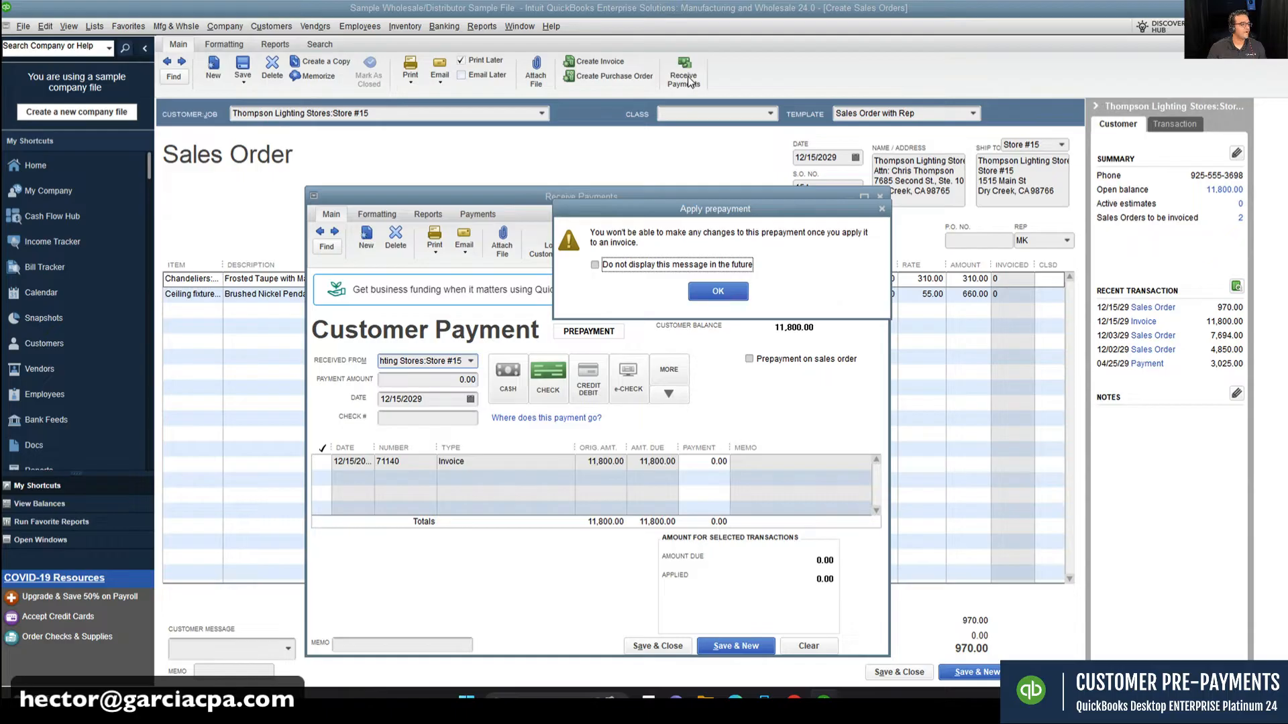
{"action": "left_click", "coordinate": [715, 293]}
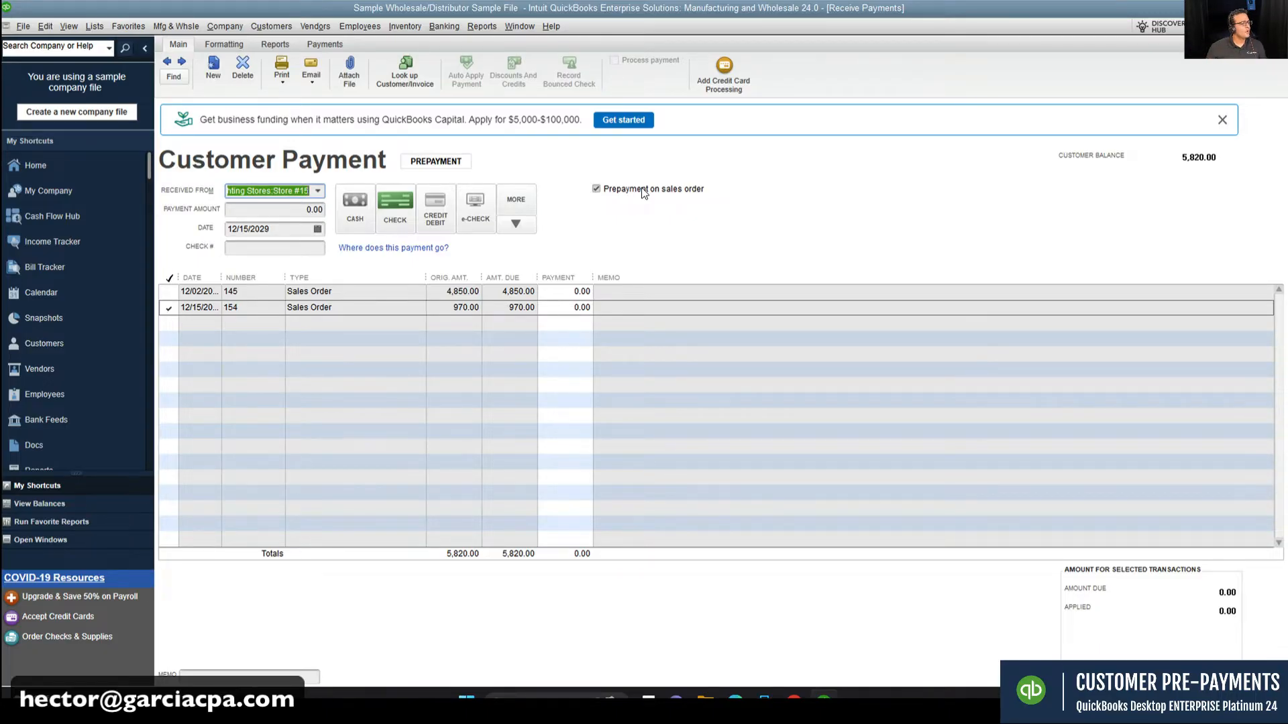
{"action": "left_click", "coordinate": [171, 308]}
{"action": "left_click", "coordinate": [172, 309]}
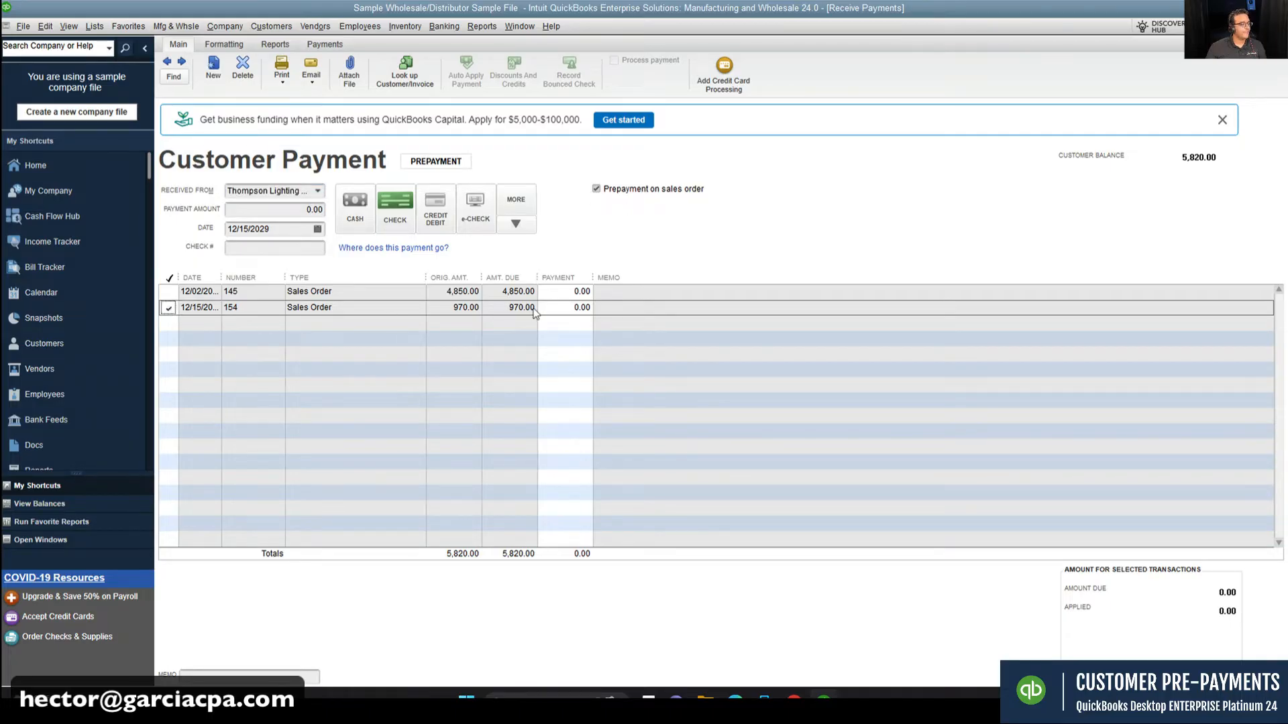
Step: Enter 970 as the check prepayment amount for the Store #15 sales order and save the payment
{"action": "left_click", "coordinate": [398, 231]}
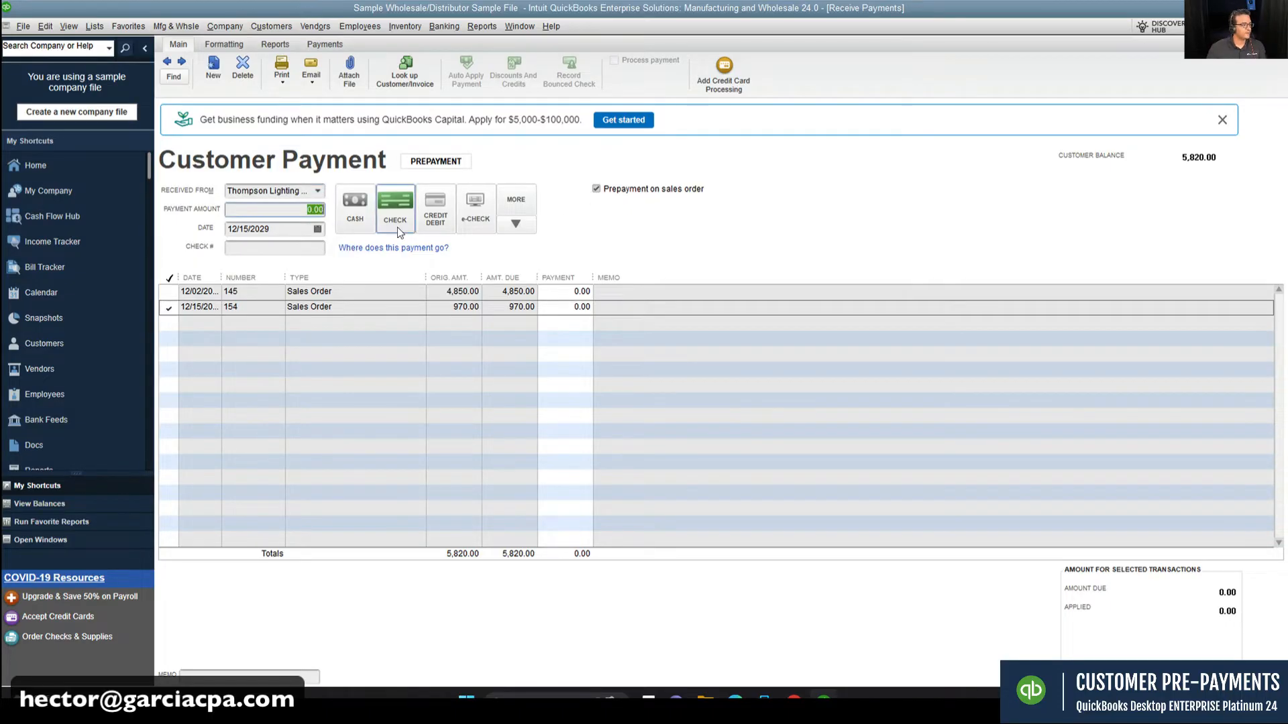
{"action": "type", "text": "970"}
{"action": "key", "text": "Tab"}
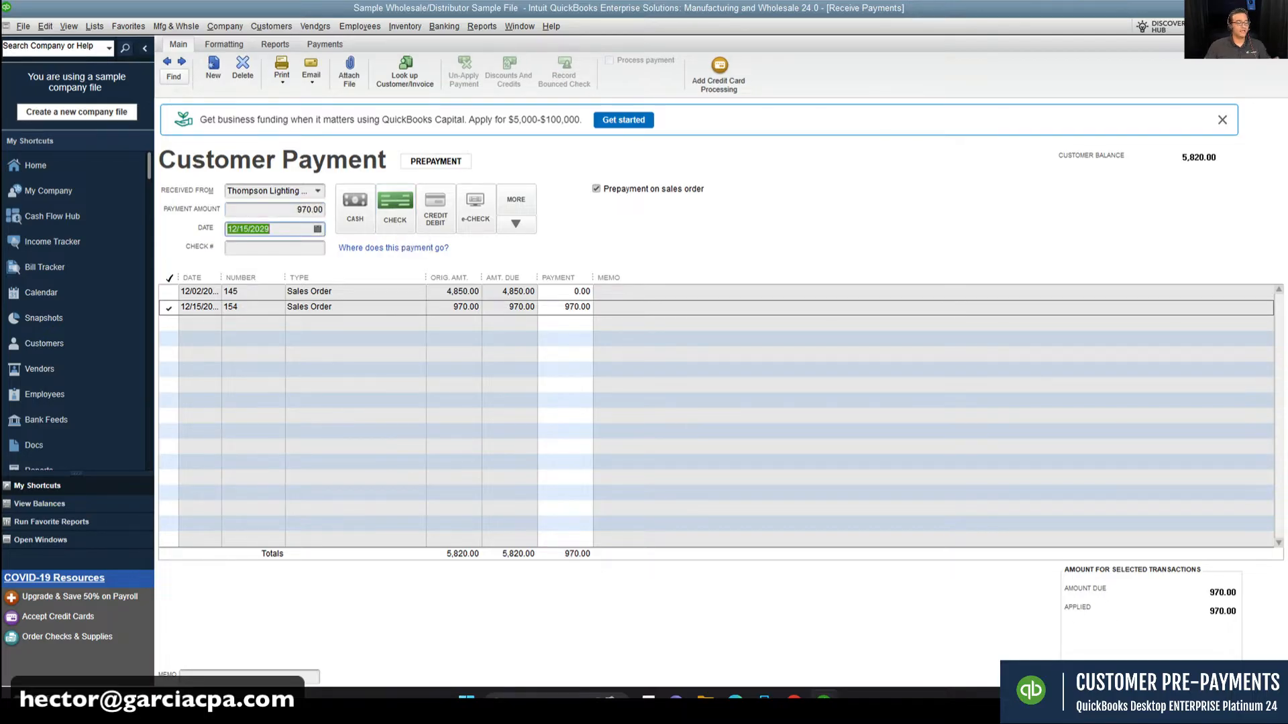
{"action": "left_click", "coordinate": [1067, 672]}
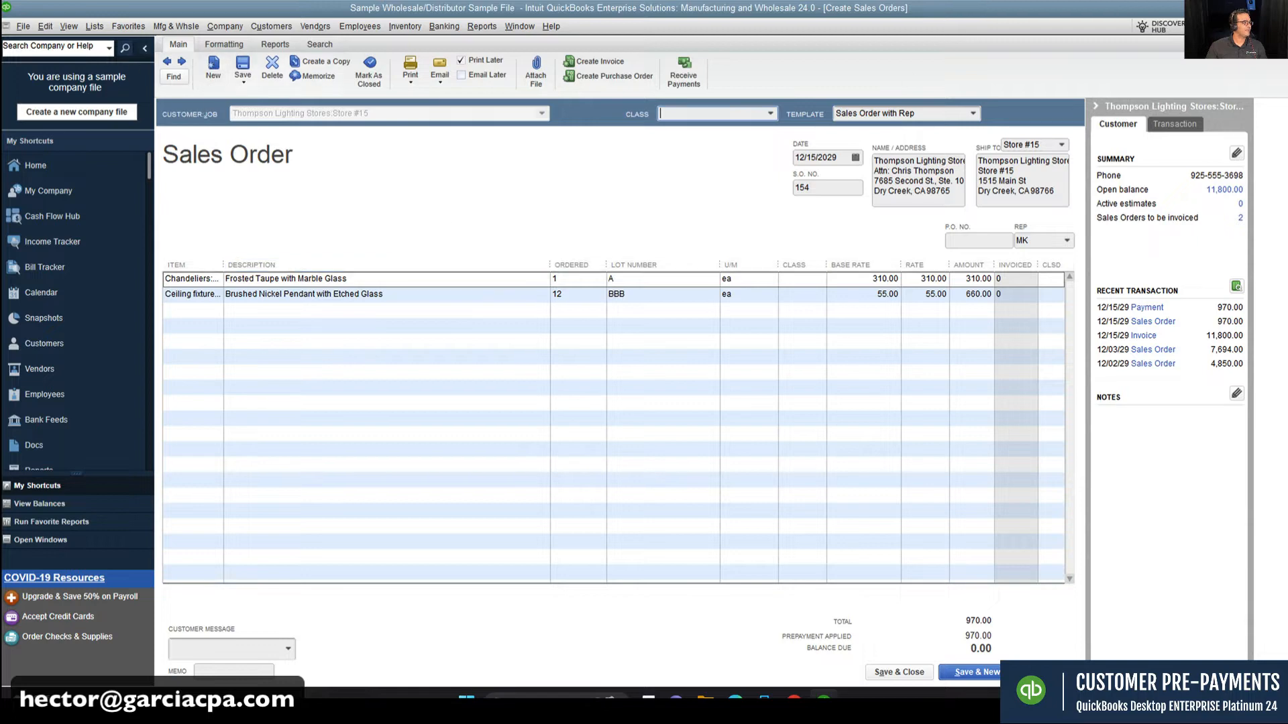
Step: Compare the prepaid sales order with the preceding Store #13 order and view the prepayment linked in its transaction history
{"action": "left_click", "coordinate": [167, 63]}
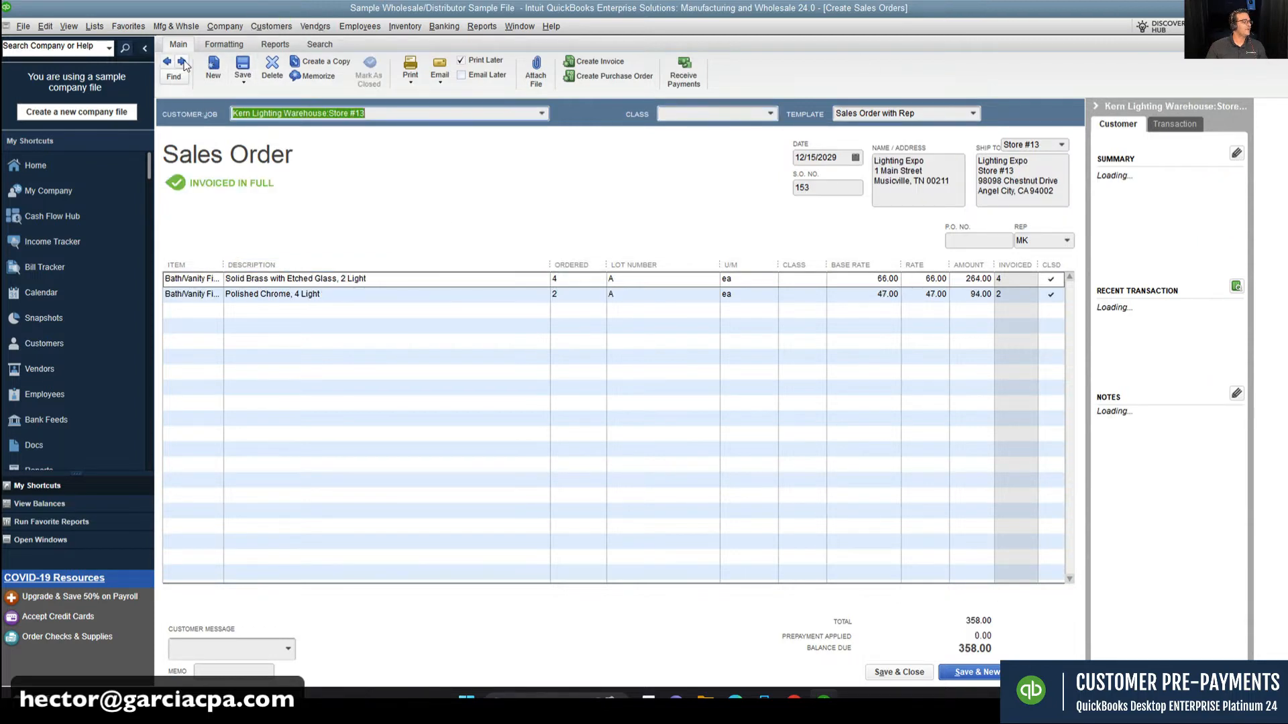
{"action": "left_click", "coordinate": [182, 62]}
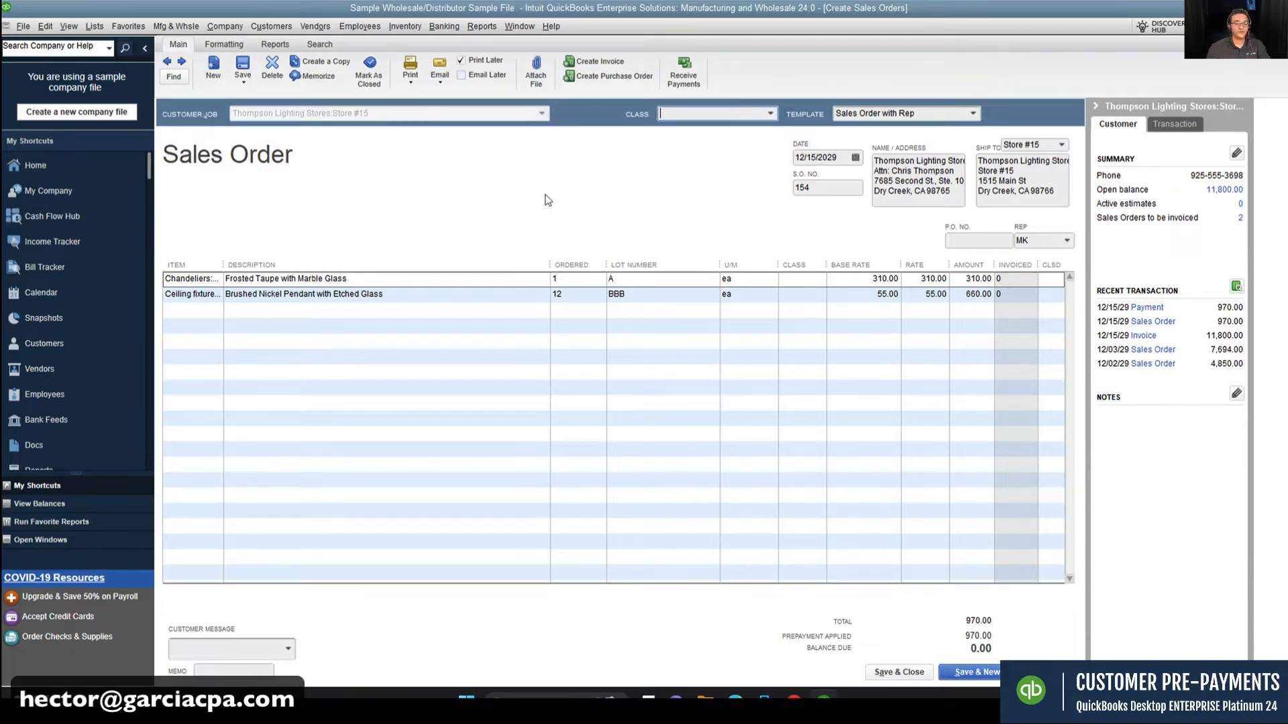
{"action": "key", "text": "ctrl+h"}
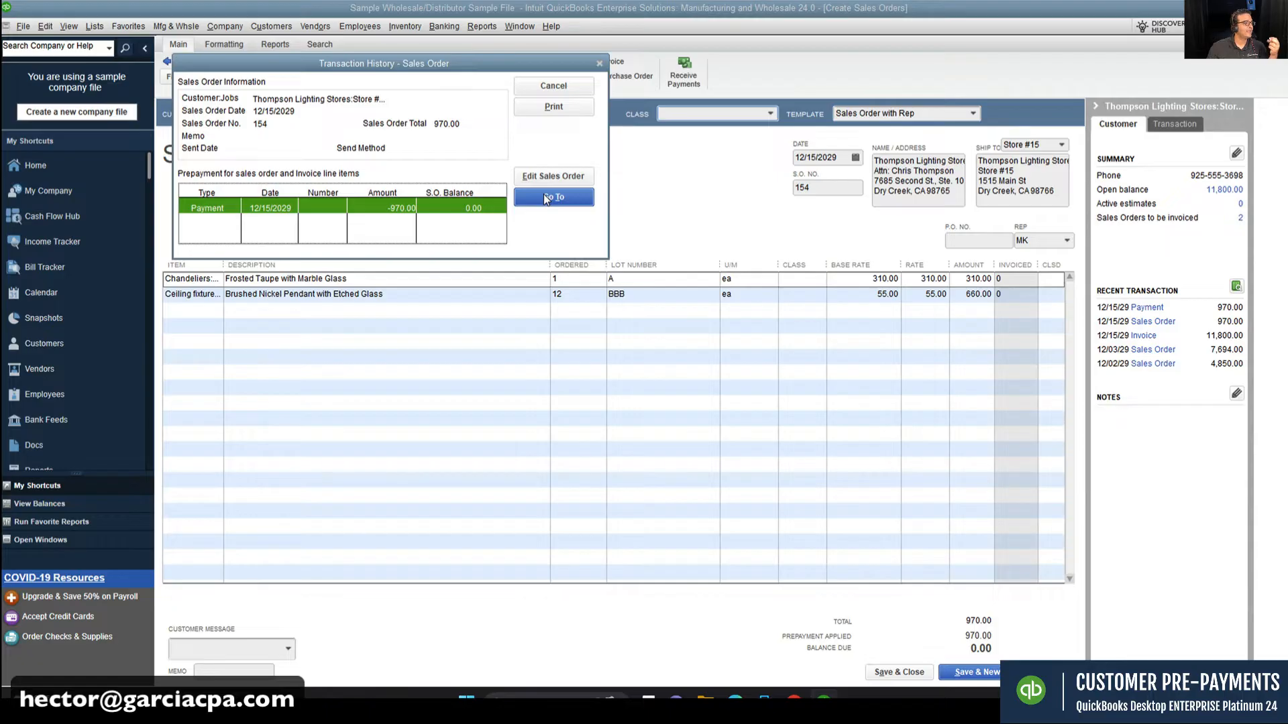
{"action": "double_click", "coordinate": [208, 210]}
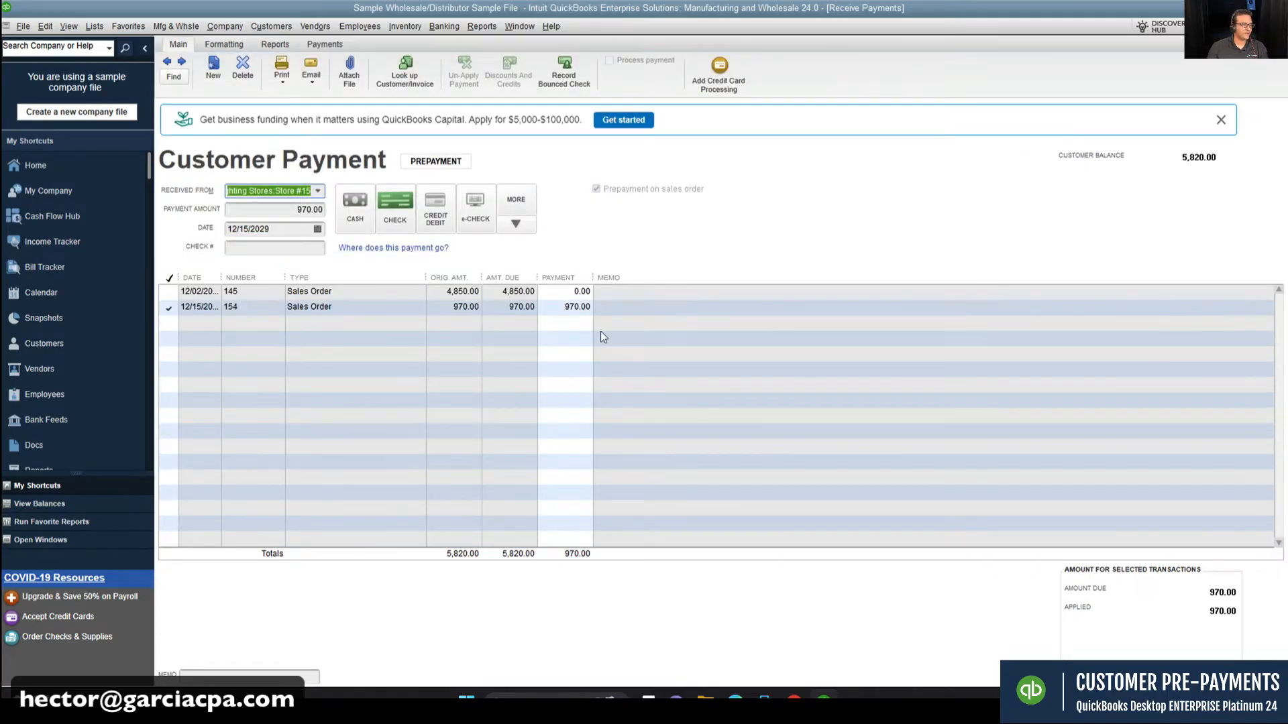
{"action": "key", "text": "Escape"}
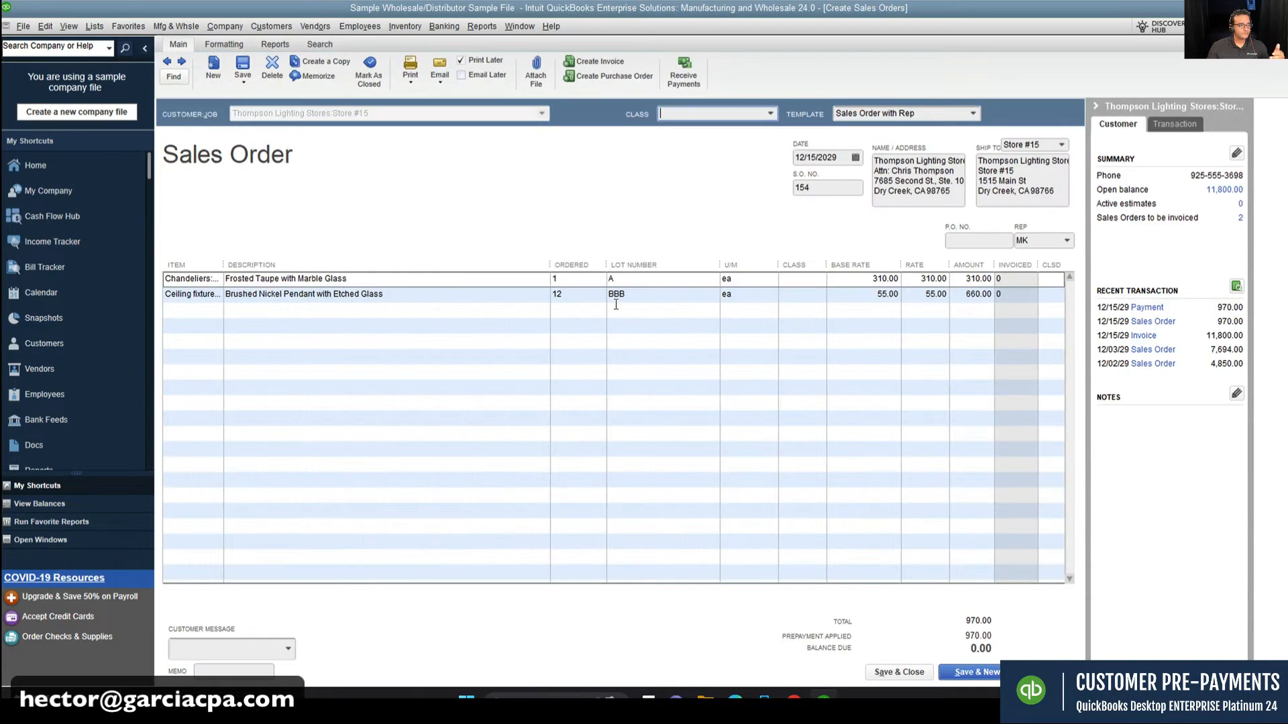
Step: Run the Open Sales Orders by Customer report and select Store #15's 970.00 sales order in it
{"action": "left_click", "coordinate": [481, 26]}
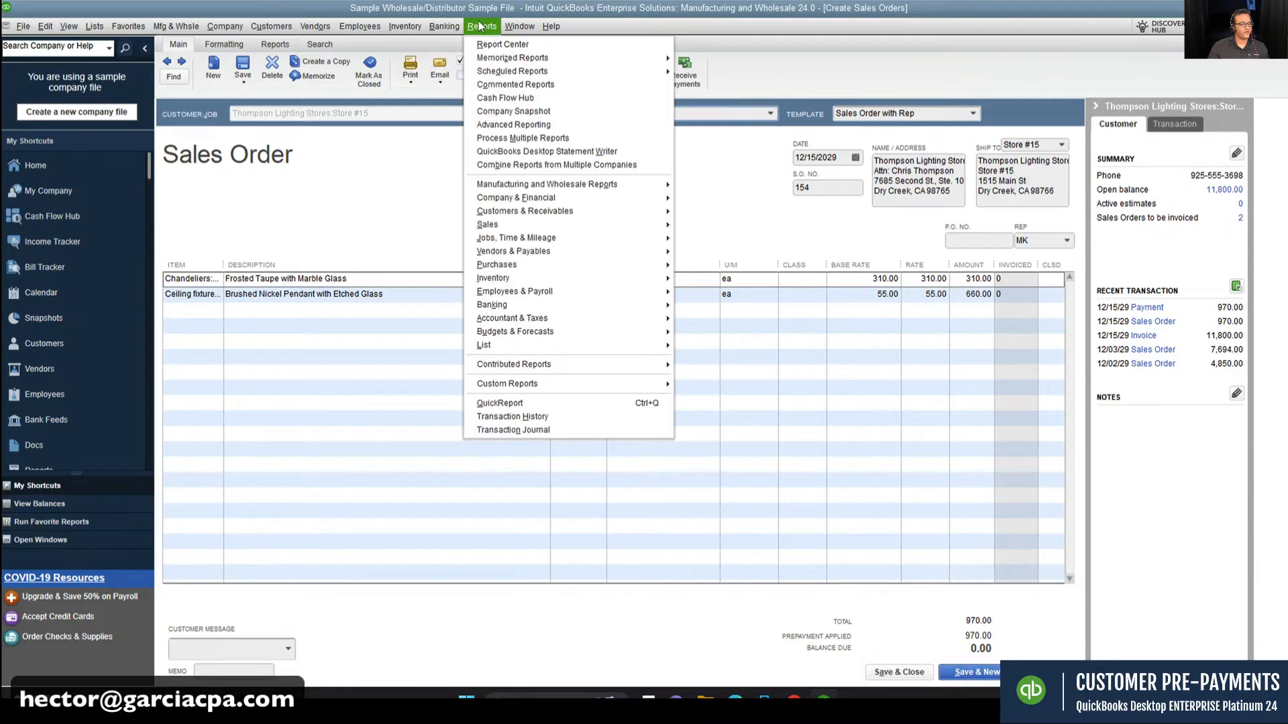
{"action": "mouse_move", "coordinate": [535, 230]}
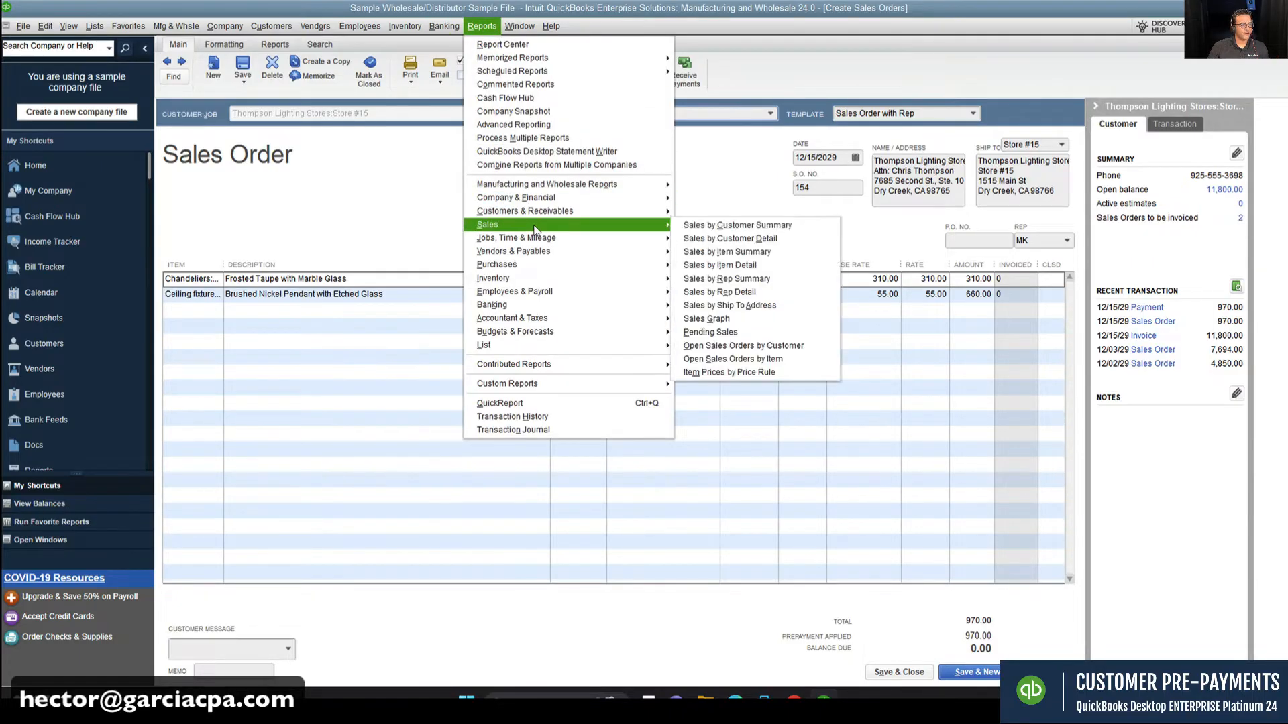
{"action": "left_click", "coordinate": [772, 347]}
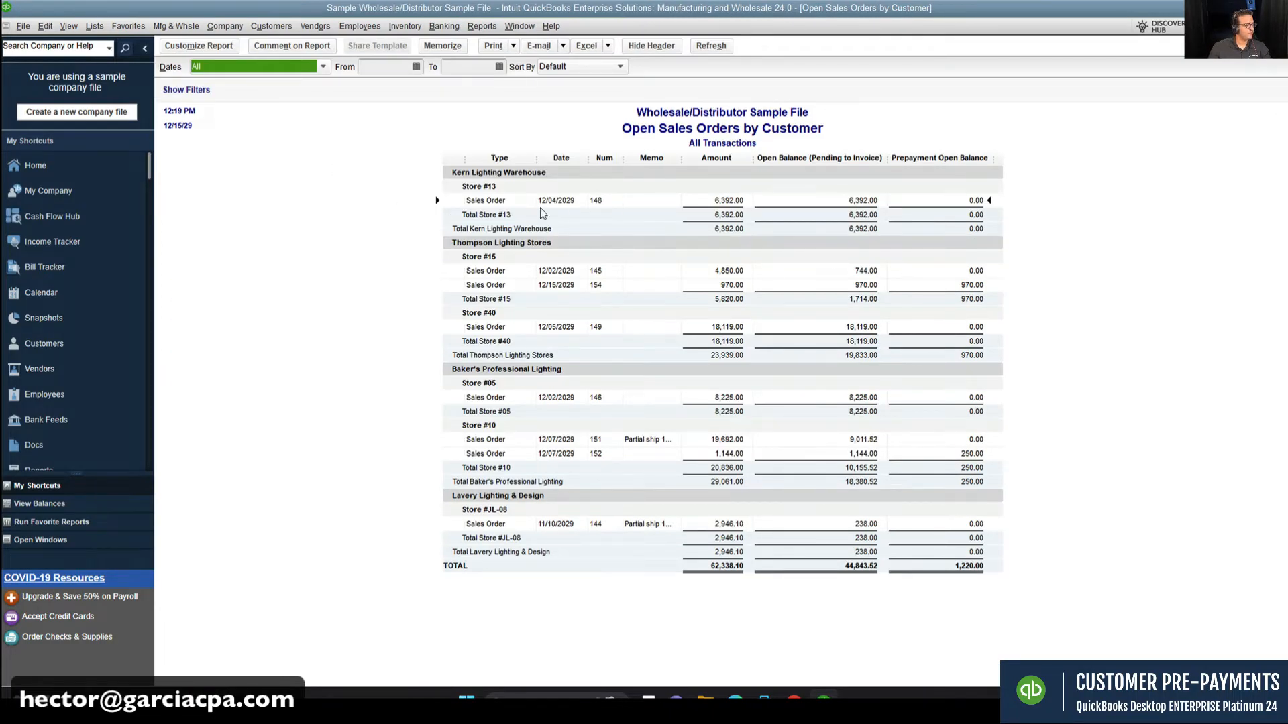
{"action": "left_click", "coordinate": [593, 284]}
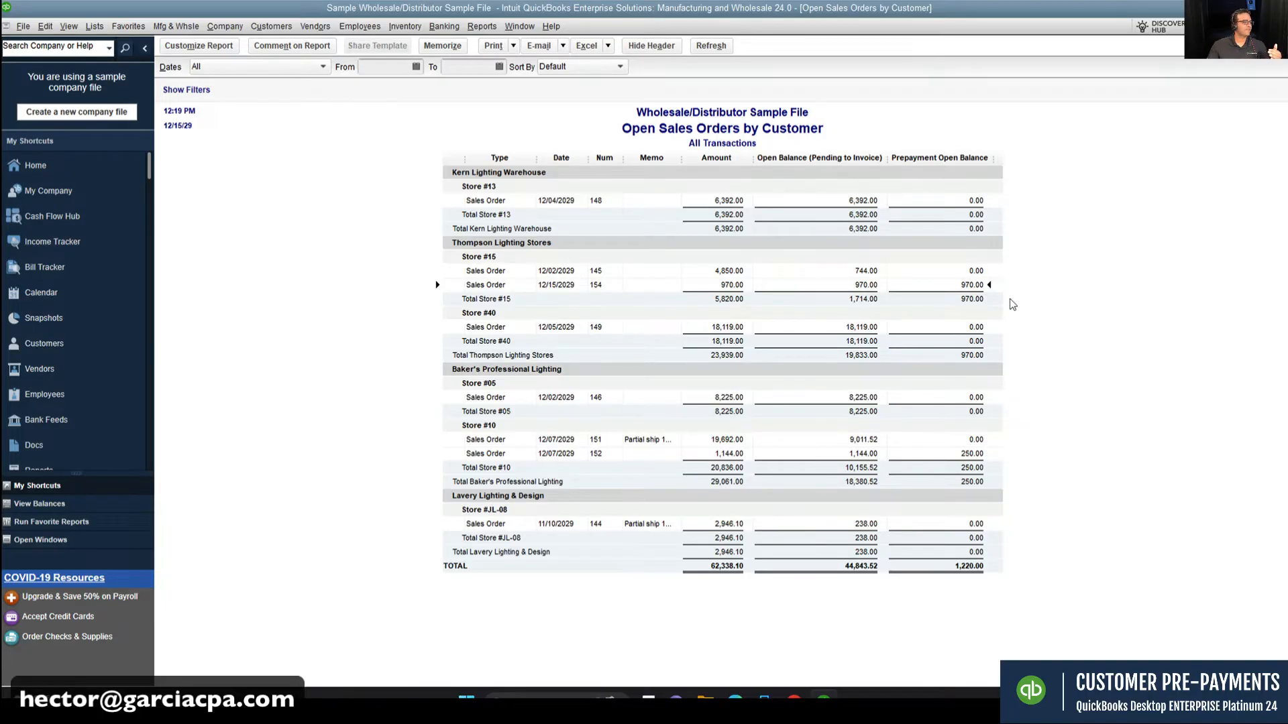
{"action": "left_click", "coordinate": [201, 47]}
{"action": "left_click", "coordinate": [265, 75]}
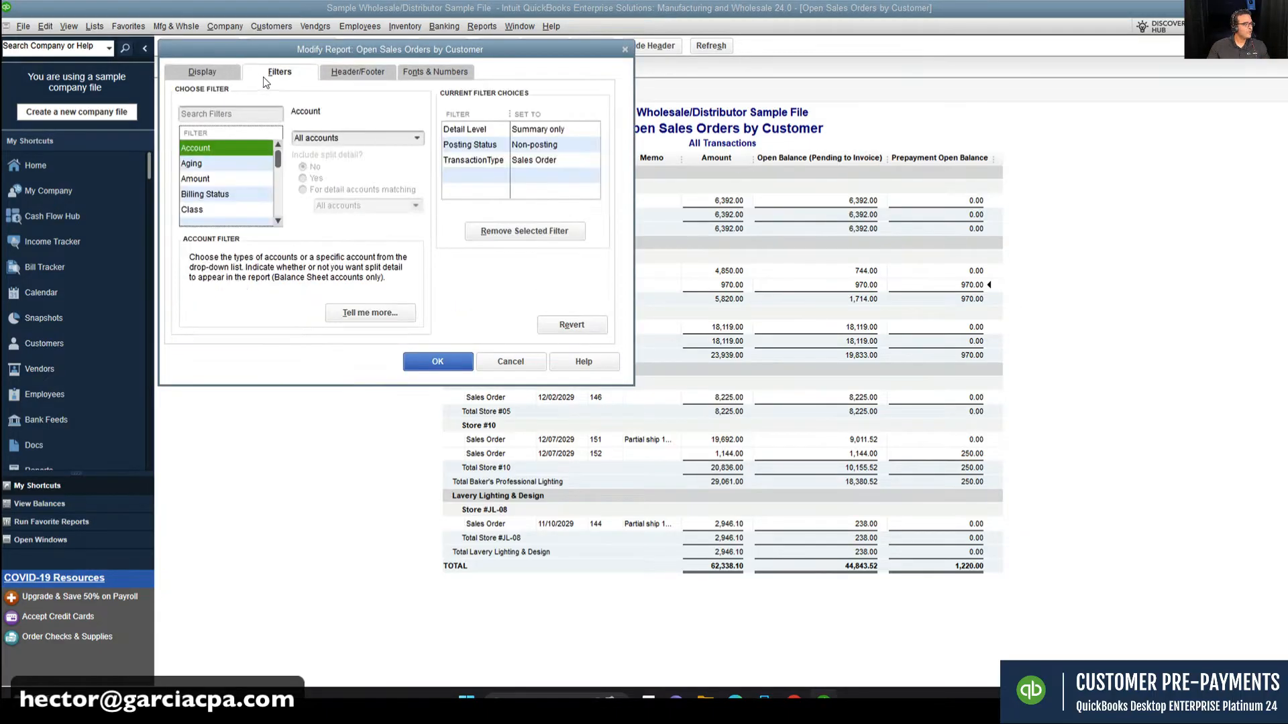
{"action": "left_click", "coordinate": [216, 112]}
{"action": "type", "text": "pre"}
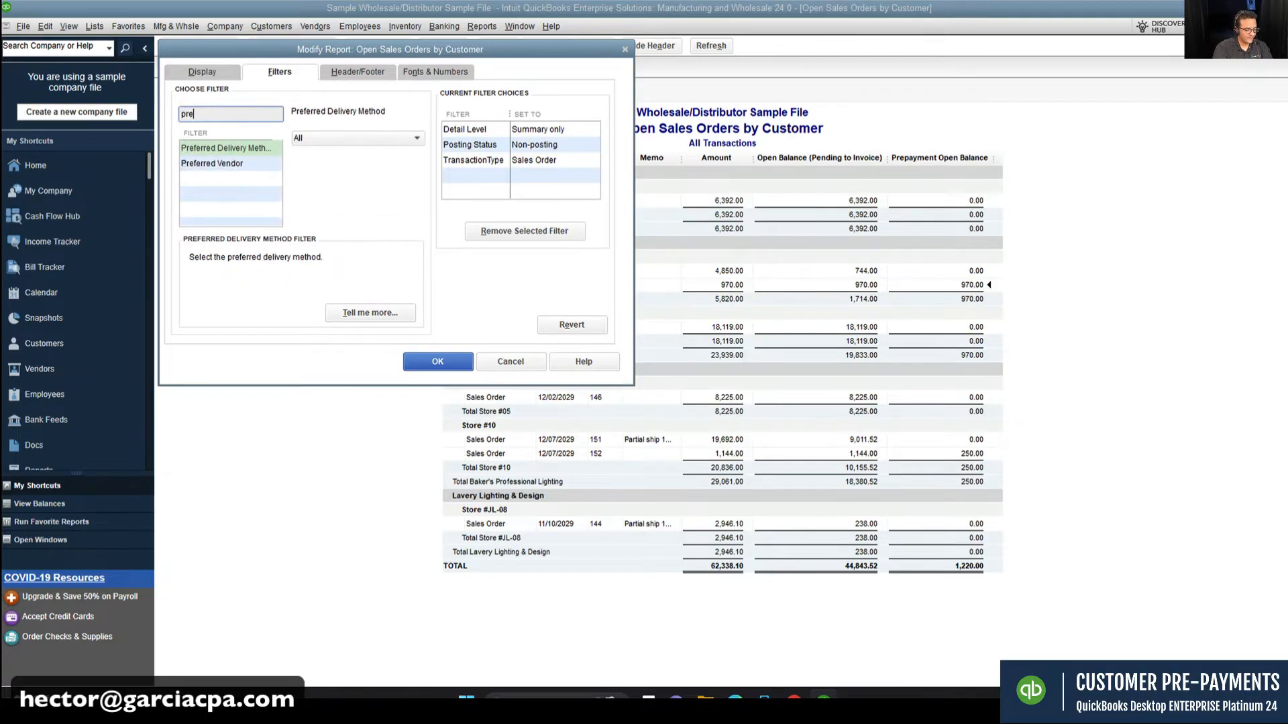
{"action": "key", "text": "BackSpace"}
{"action": "key", "text": "BackSpace"}
{"action": "key", "text": "BackSpace"}
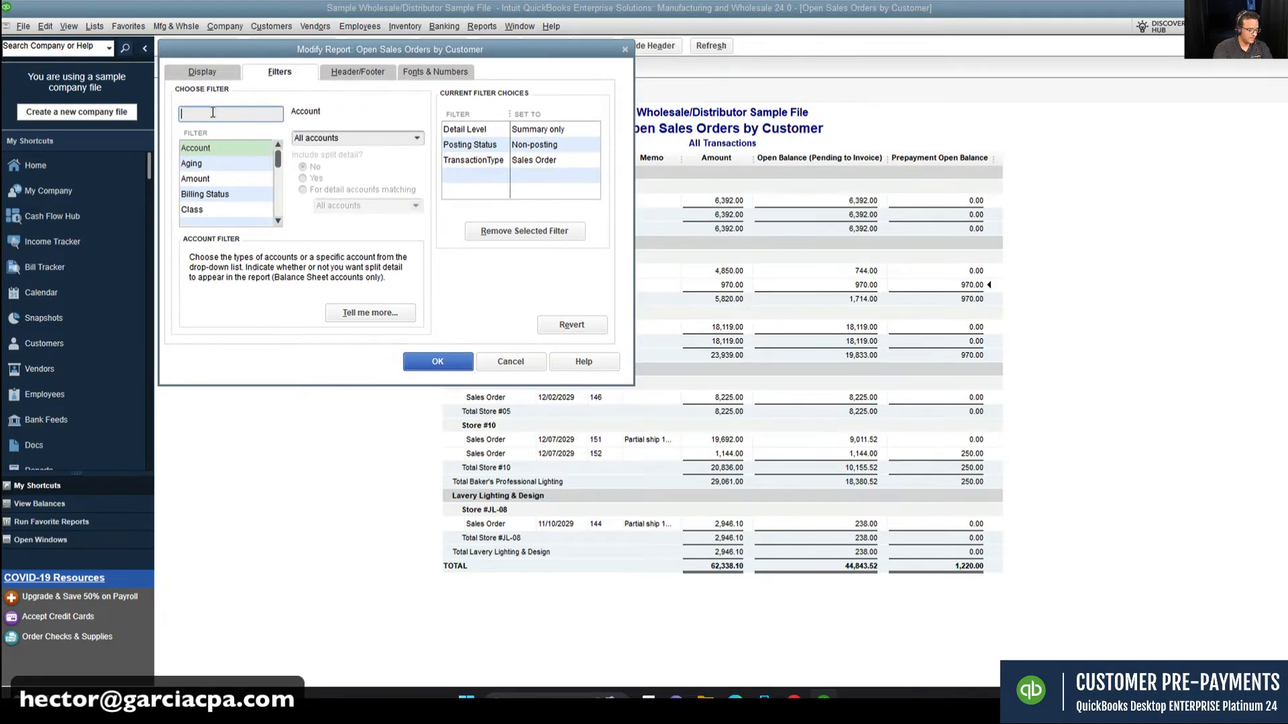
{"action": "type", "text": "open"}
{"action": "key", "text": "BackSpace"}
{"action": "key", "text": "BackSpace"}
{"action": "key", "text": "BackSpace"}
{"action": "key", "text": "BackSpace"}
{"action": "type", "text": "b"}
{"action": "key", "text": "BackSpace"}
{"action": "type", "text": "ope"}
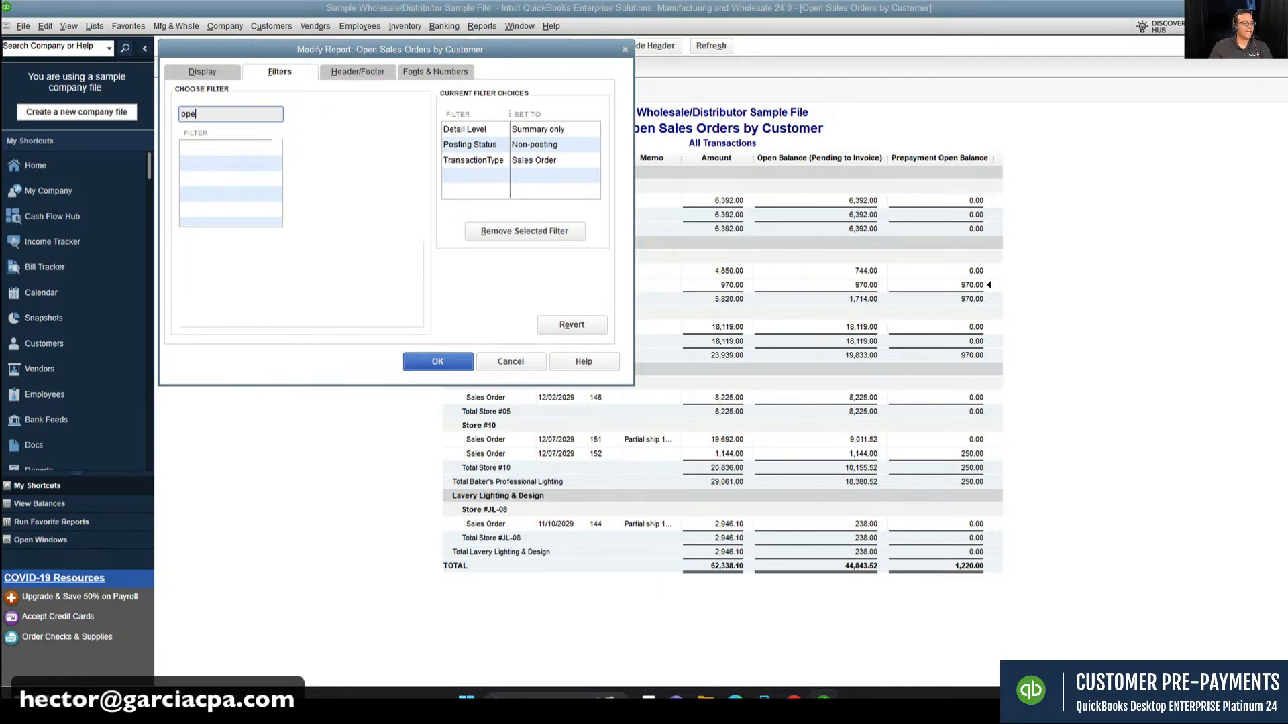
{"action": "key", "text": "BackSpace"}
{"action": "key", "text": "BackSpace"}
{"action": "key", "text": "BackSpace"}
{"action": "key", "text": "Escape"}
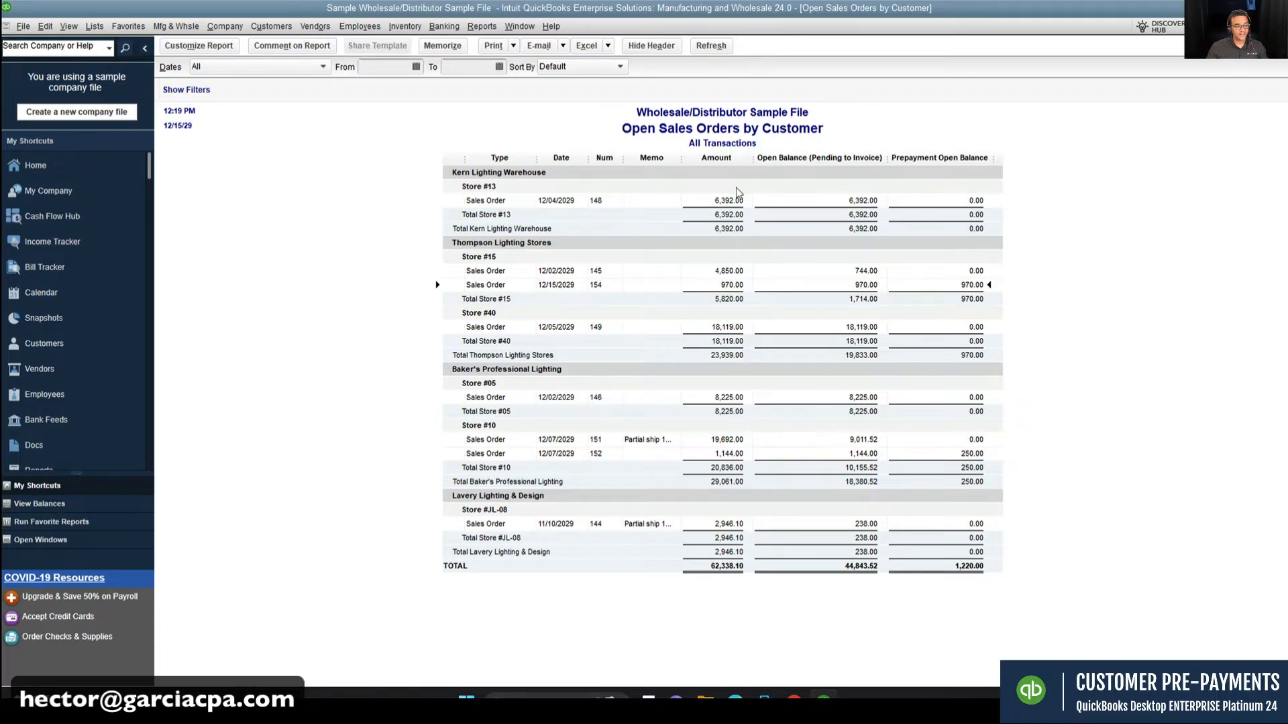
Step: Set the Open Sales Orders report's totals font size to 14 and apply the change to all related fonts
{"action": "left_click", "coordinate": [979, 567]}
{"action": "right_click", "coordinate": [973, 569]}
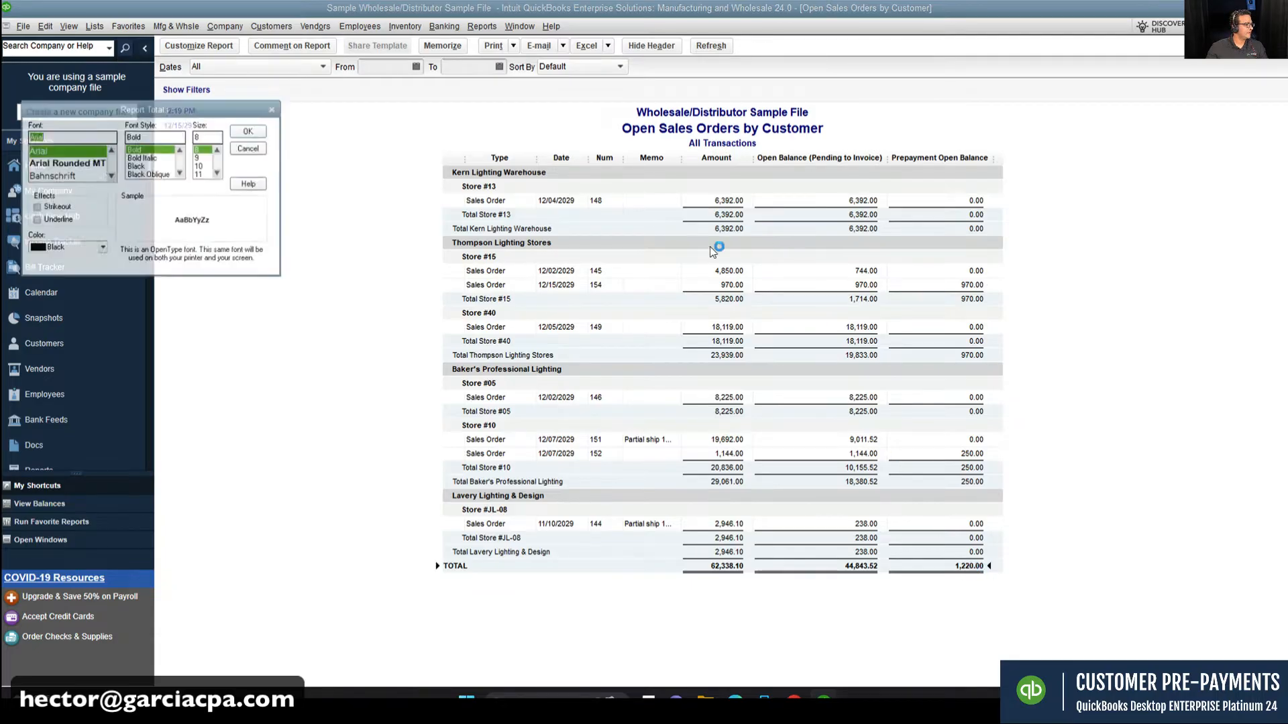
{"action": "left_click", "coordinate": [223, 174]}
{"action": "left_click", "coordinate": [223, 174]}
{"action": "left_click", "coordinate": [210, 173]}
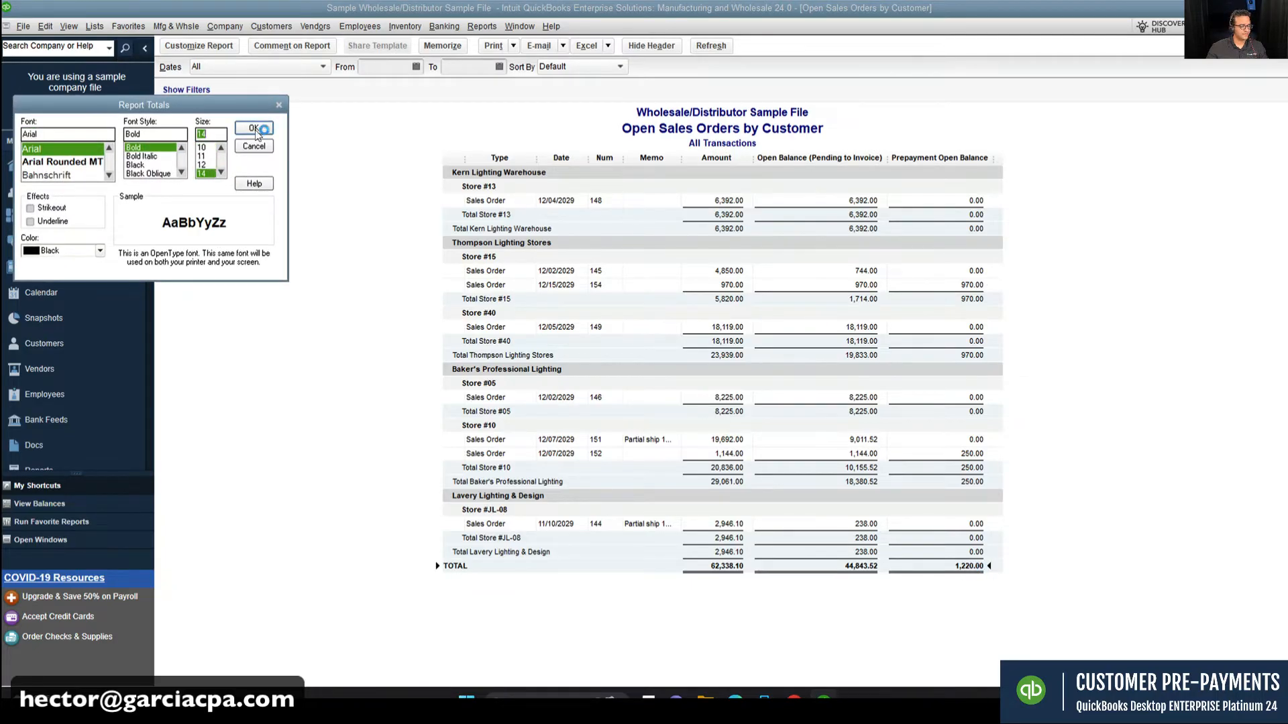
{"action": "left_click", "coordinate": [257, 129]}
{"action": "left_click", "coordinate": [594, 215]}
{"action": "scroll", "coordinate": [1033, 547], "scroll_direction": "down", "scroll_amount": 1}
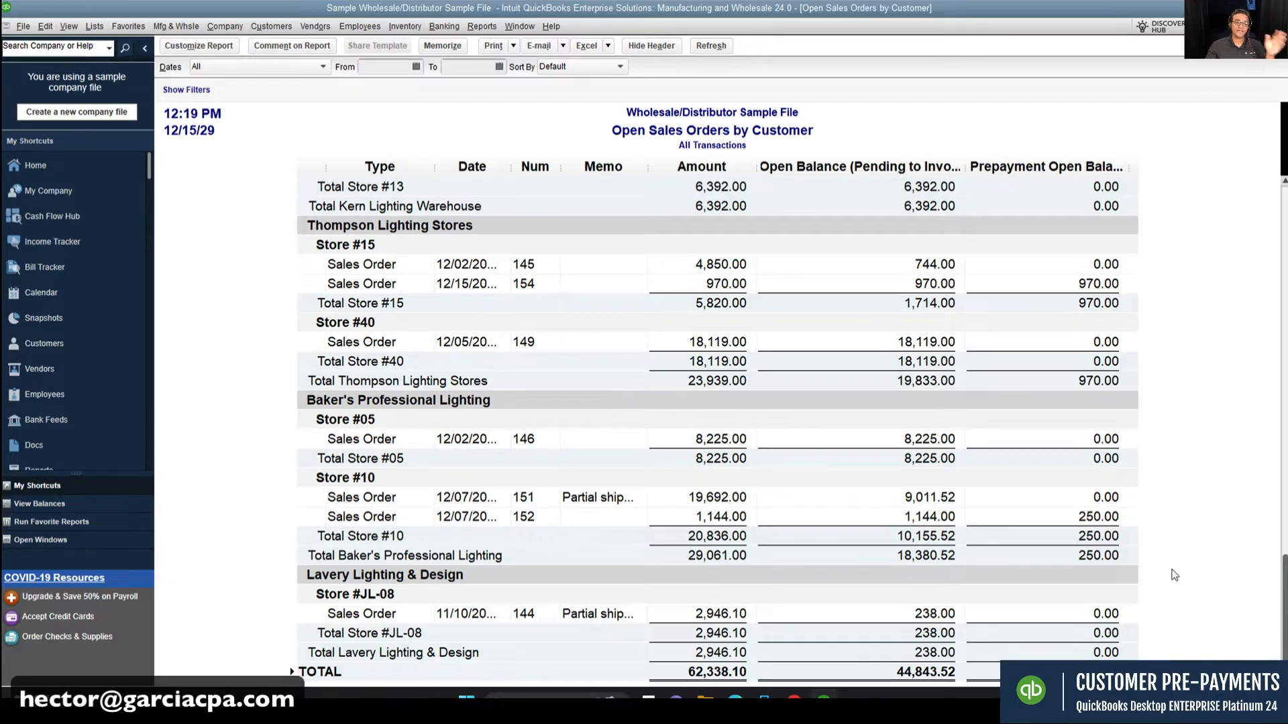
{"action": "scroll", "coordinate": [1176, 575], "scroll_direction": "up", "scroll_amount": 1}
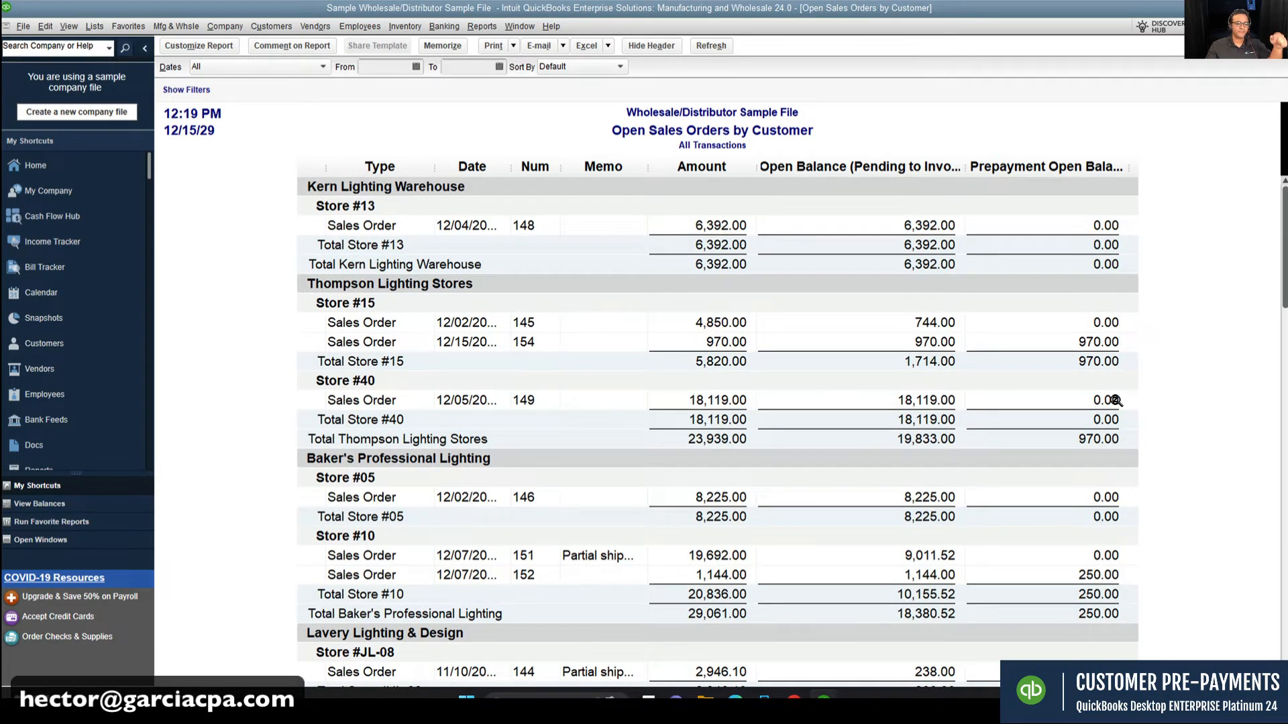
{"action": "scroll", "coordinate": [1209, 462], "scroll_direction": "down", "scroll_amount": 1}
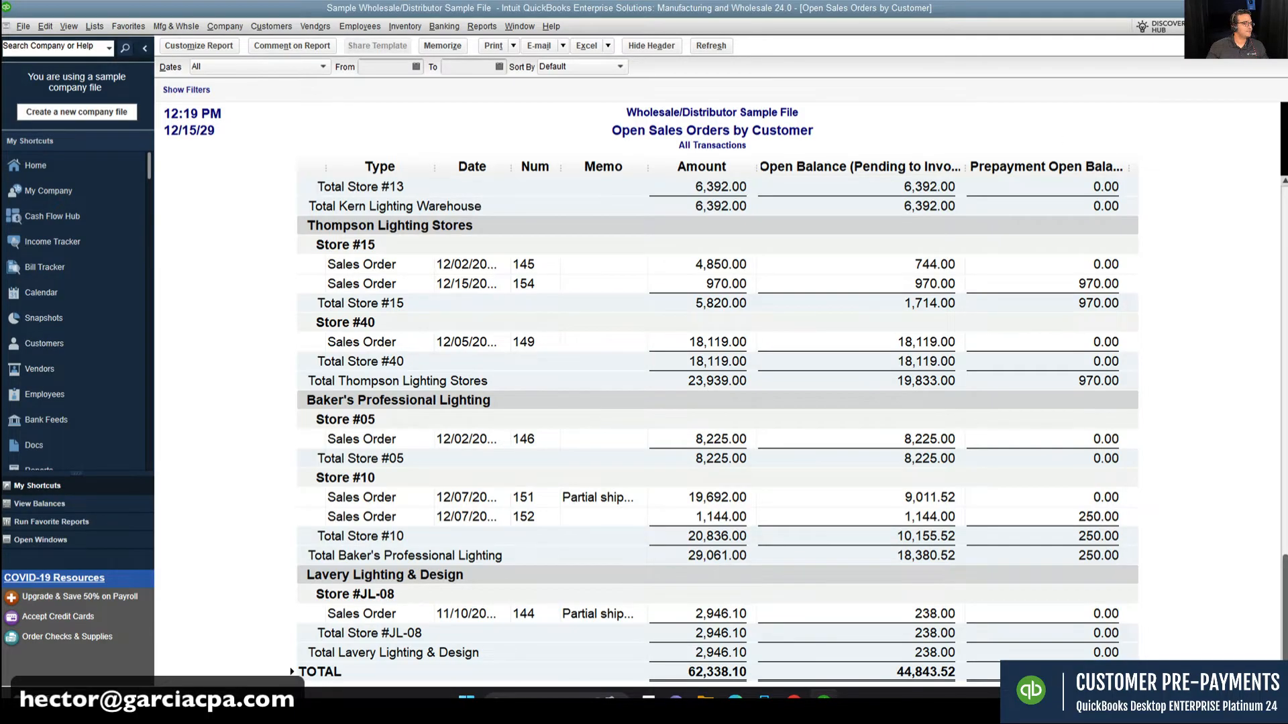
Step: Run the standard Balance Sheet report
{"action": "left_click", "coordinate": [1278, 26]}
{"action": "left_click", "coordinate": [493, 27]}
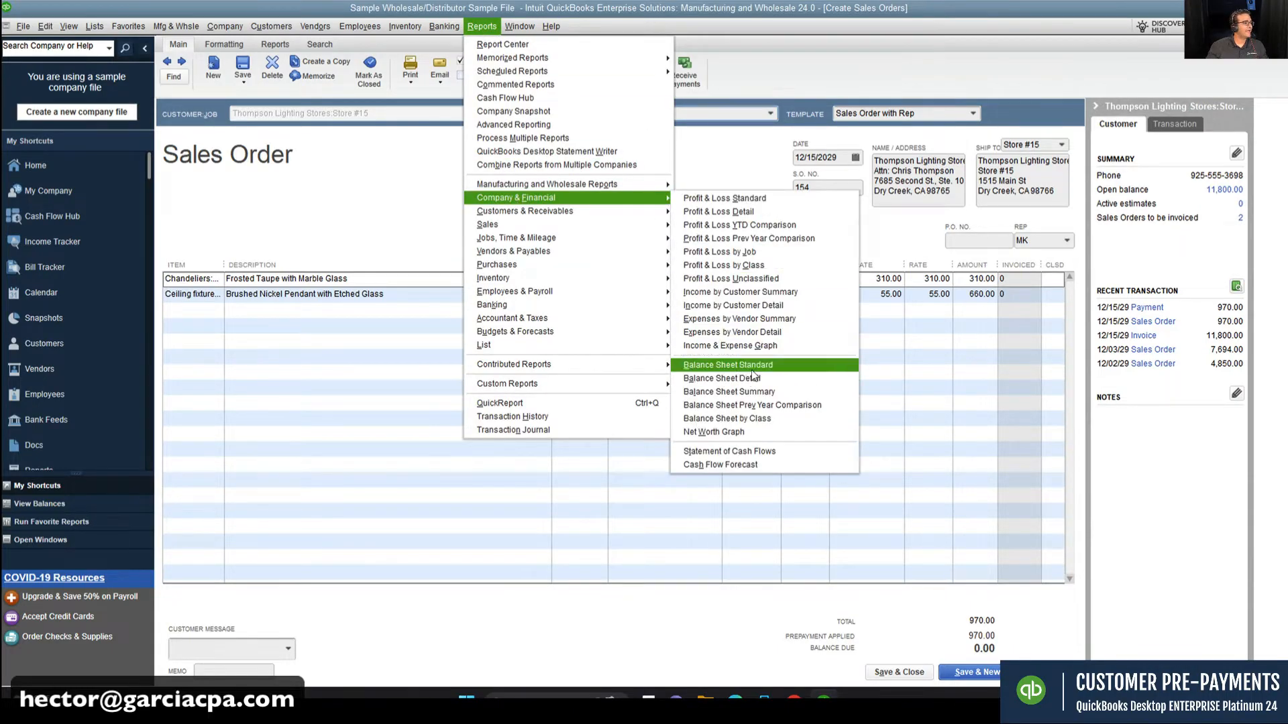
{"action": "left_click", "coordinate": [752, 366]}
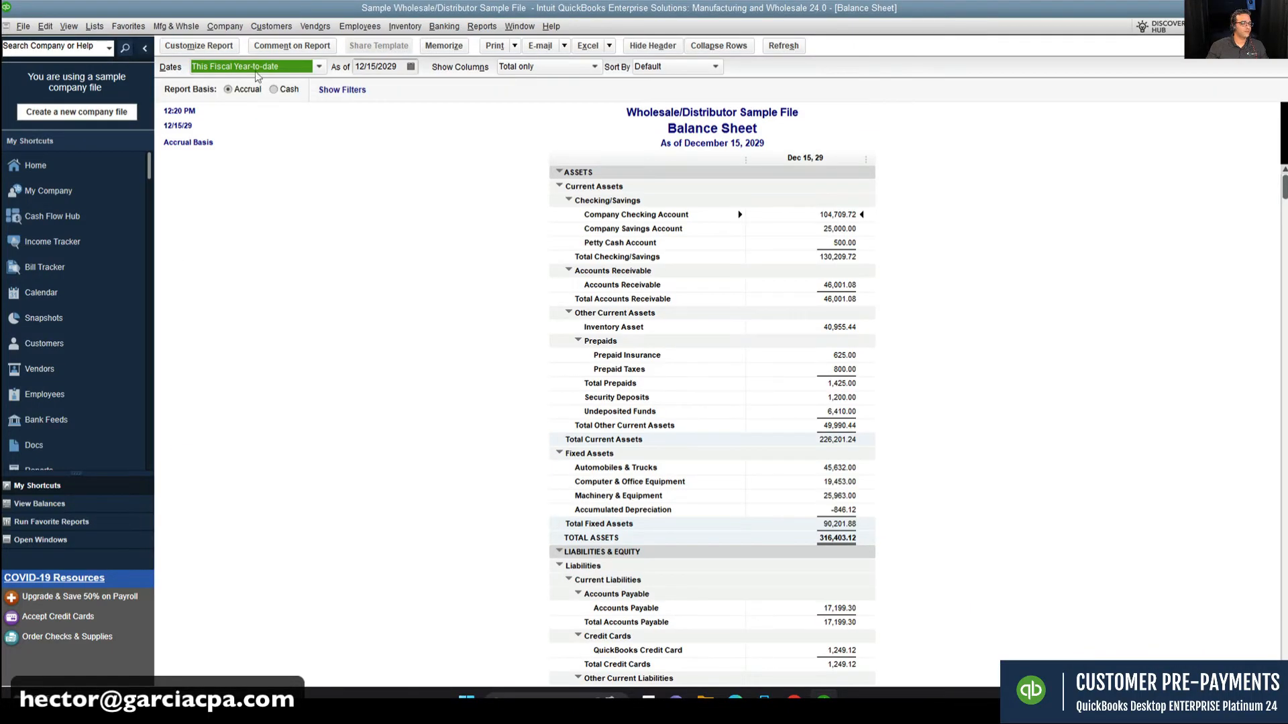
Step: Enlarge the balance sheet's report data font and apply the change to all related fonts
{"action": "right_click", "coordinate": [829, 358]}
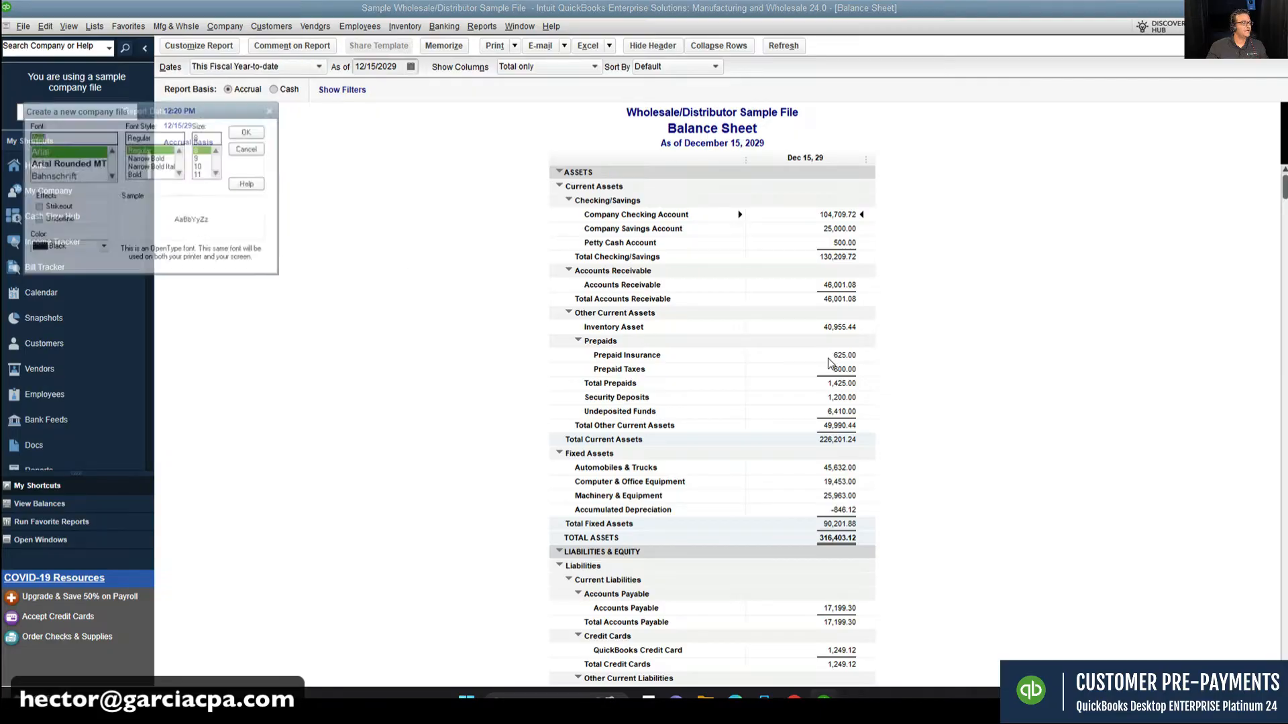
{"action": "left_click", "coordinate": [221, 172]}
{"action": "left_click", "coordinate": [221, 172]}
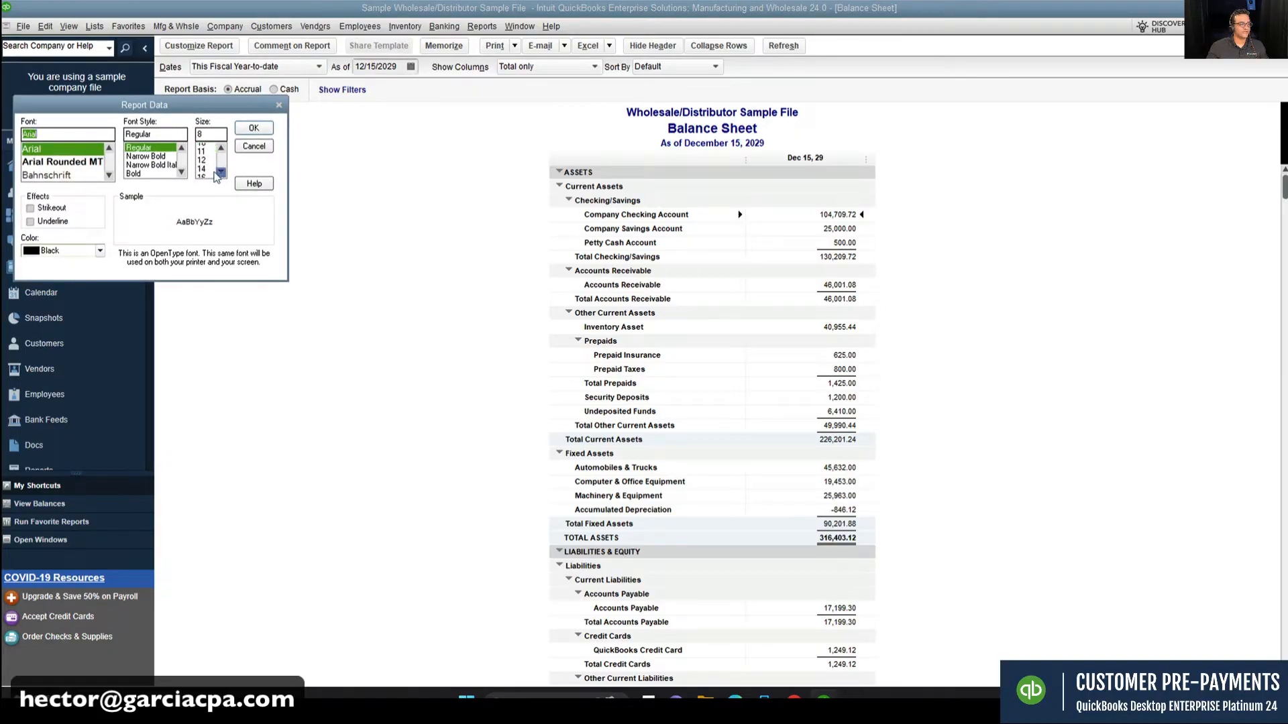
{"action": "left_click", "coordinate": [220, 172]}
{"action": "left_click", "coordinate": [201, 173]}
{"action": "left_click", "coordinate": [254, 130]}
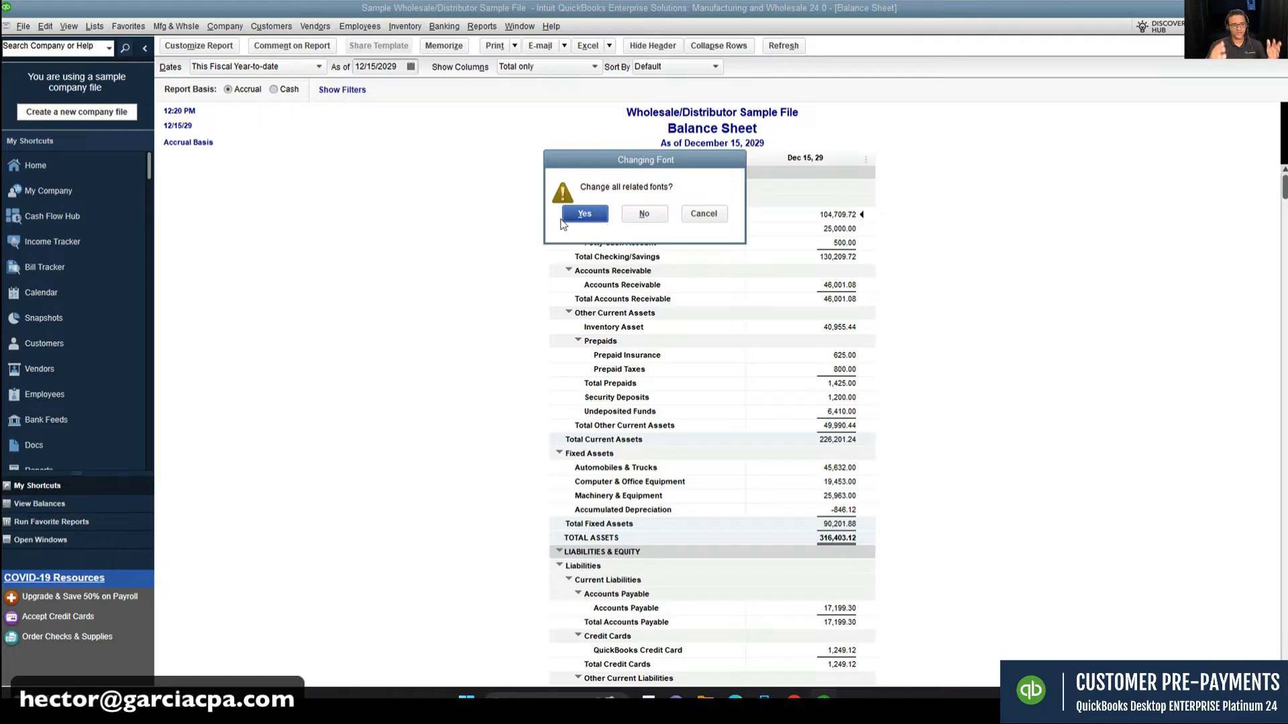
{"action": "left_click", "coordinate": [585, 212]}
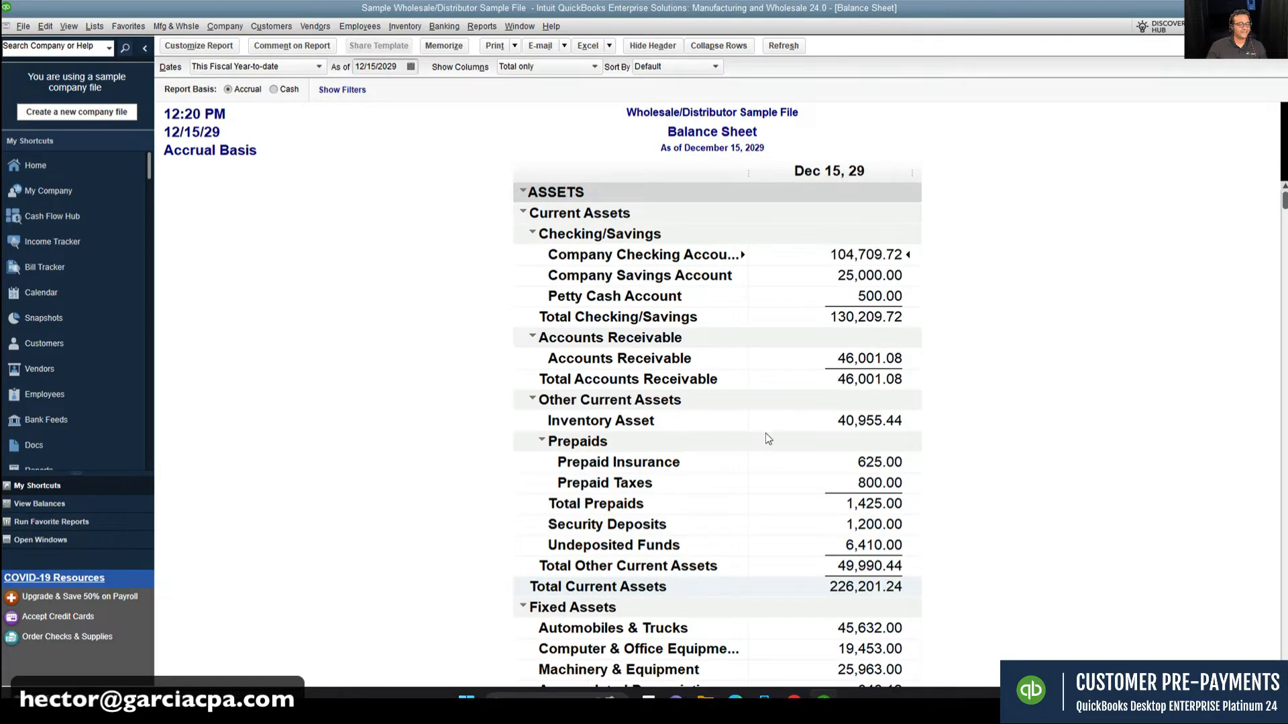
Step: Find Customer Deposits under Other Current Liabilities in the balance sheet and open the transactions behind its balance
{"action": "scroll", "coordinate": [971, 548], "scroll_direction": "down", "scroll_amount": 10}
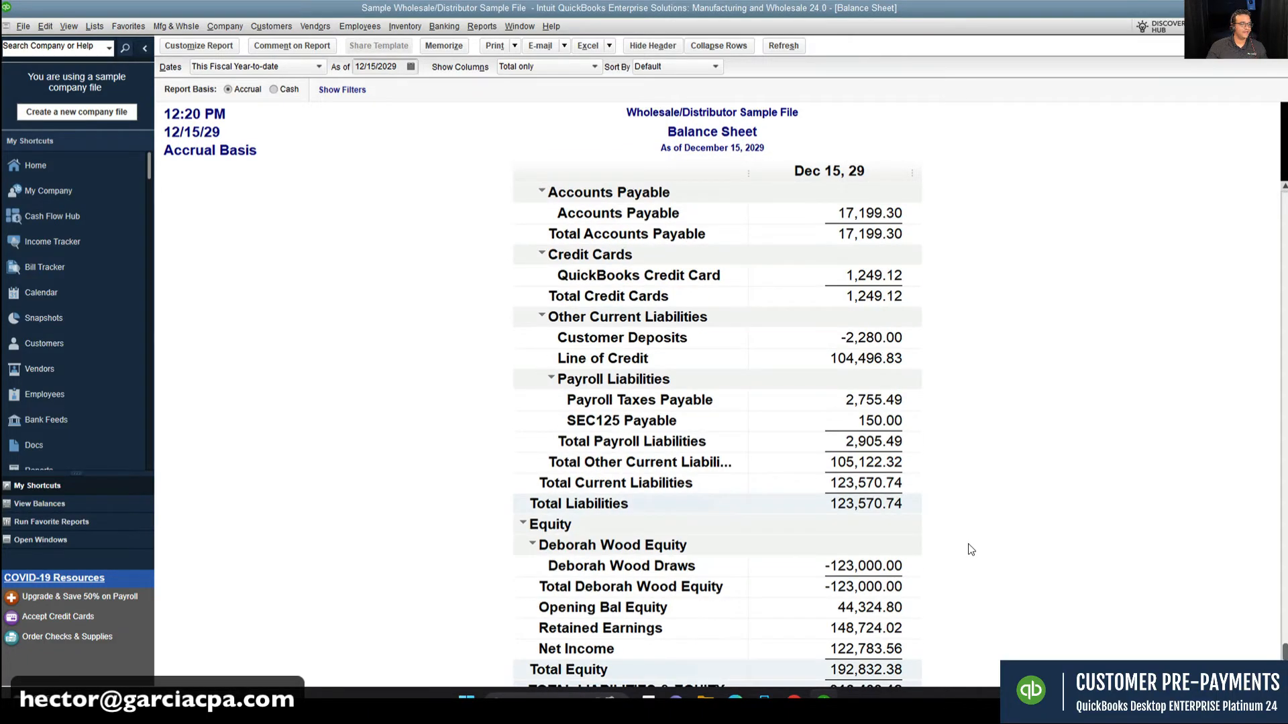
{"action": "scroll", "coordinate": [1007, 550], "scroll_direction": "down", "scroll_amount": 1}
{"action": "scroll", "coordinate": [1013, 551], "scroll_direction": "up", "scroll_amount": 6}
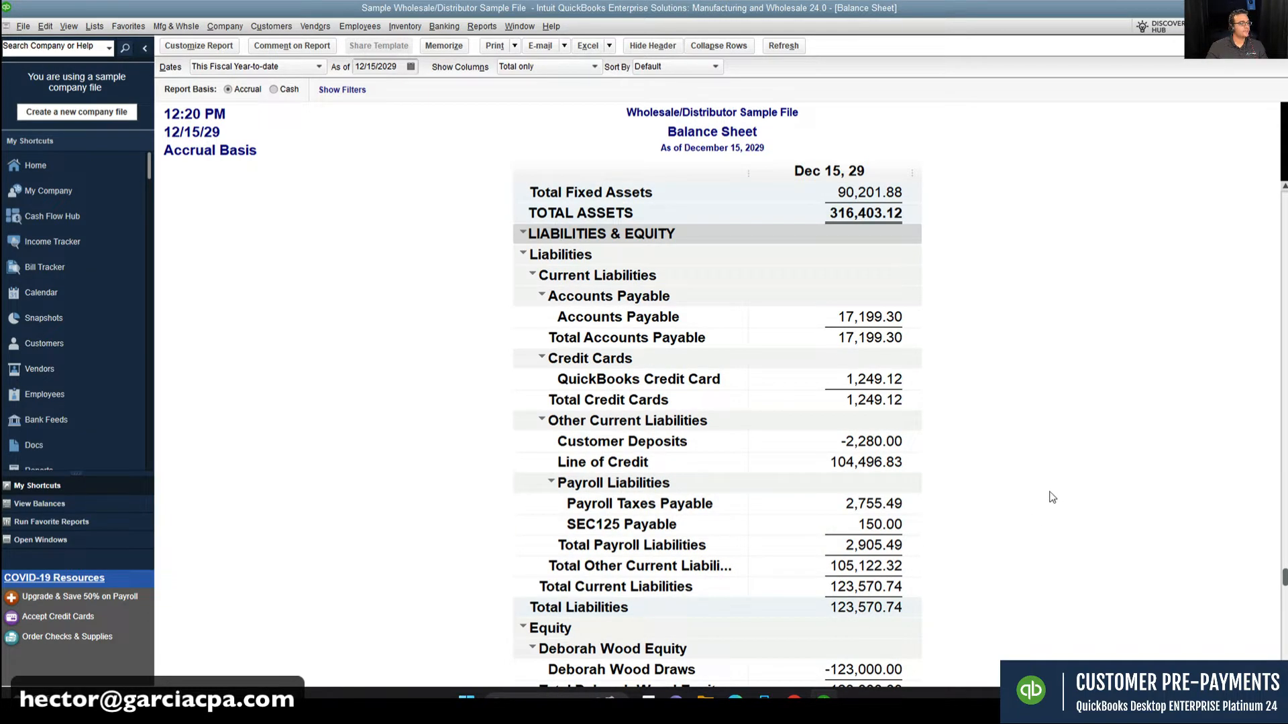
{"action": "double_click", "coordinate": [857, 443]}
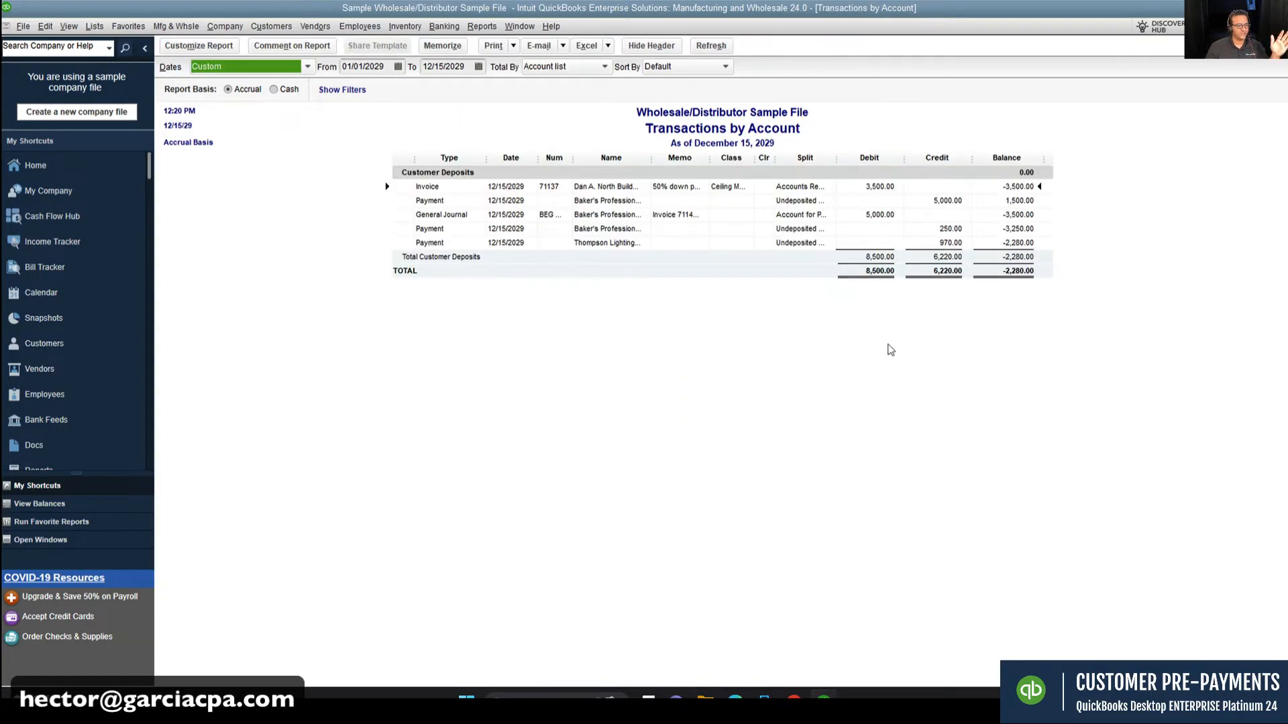
Step: Open the invoice with the 3,500.00 debit in the Customer Deposits transactions and delete it
{"action": "double_click", "coordinate": [812, 186]}
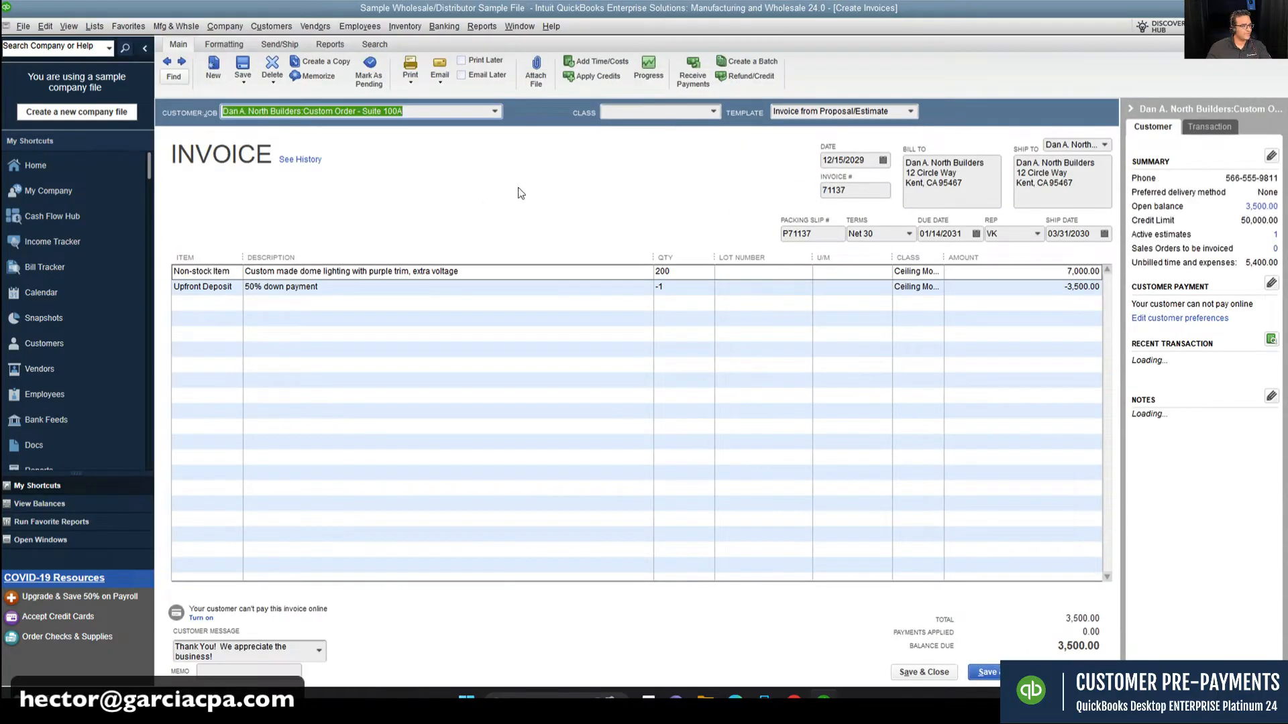
{"action": "key", "text": "ctrl+d"}
{"action": "left_click", "coordinate": [612, 223]}
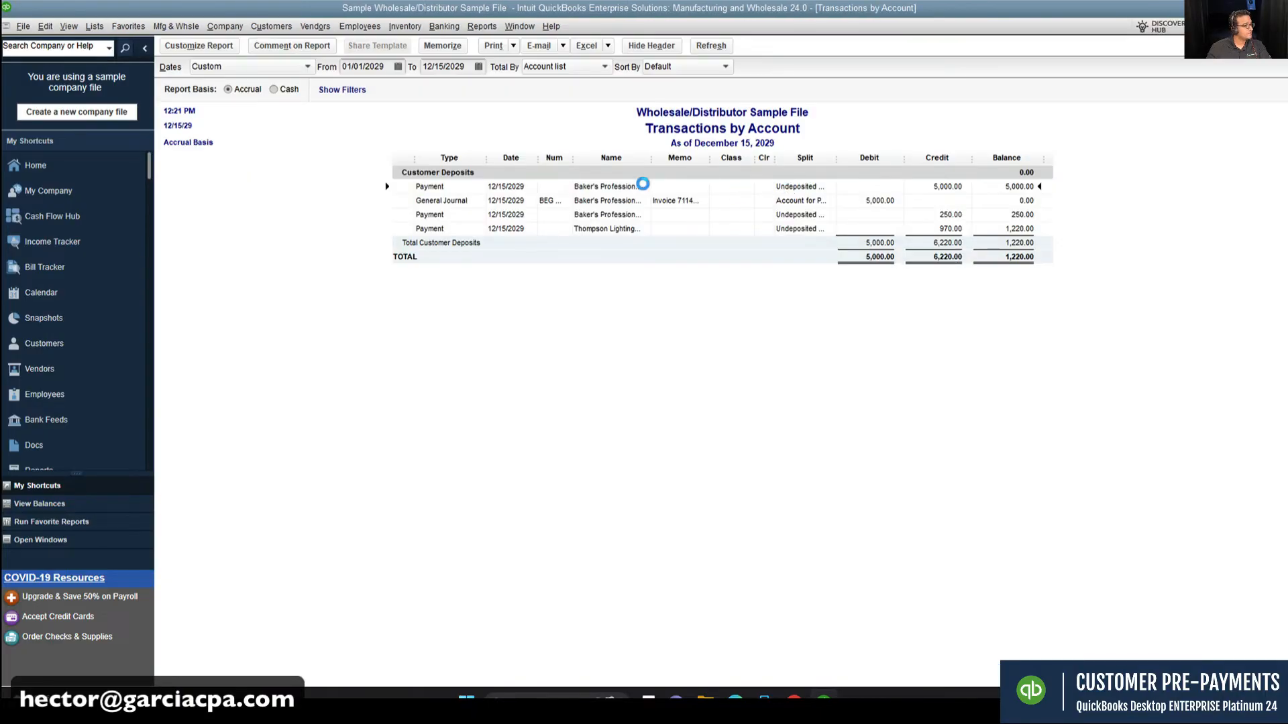
Step: Delete the 5,000.00 Baker's Professional Lighting prepayment together with its related general journal entries
{"action": "double_click", "coordinate": [620, 184]}
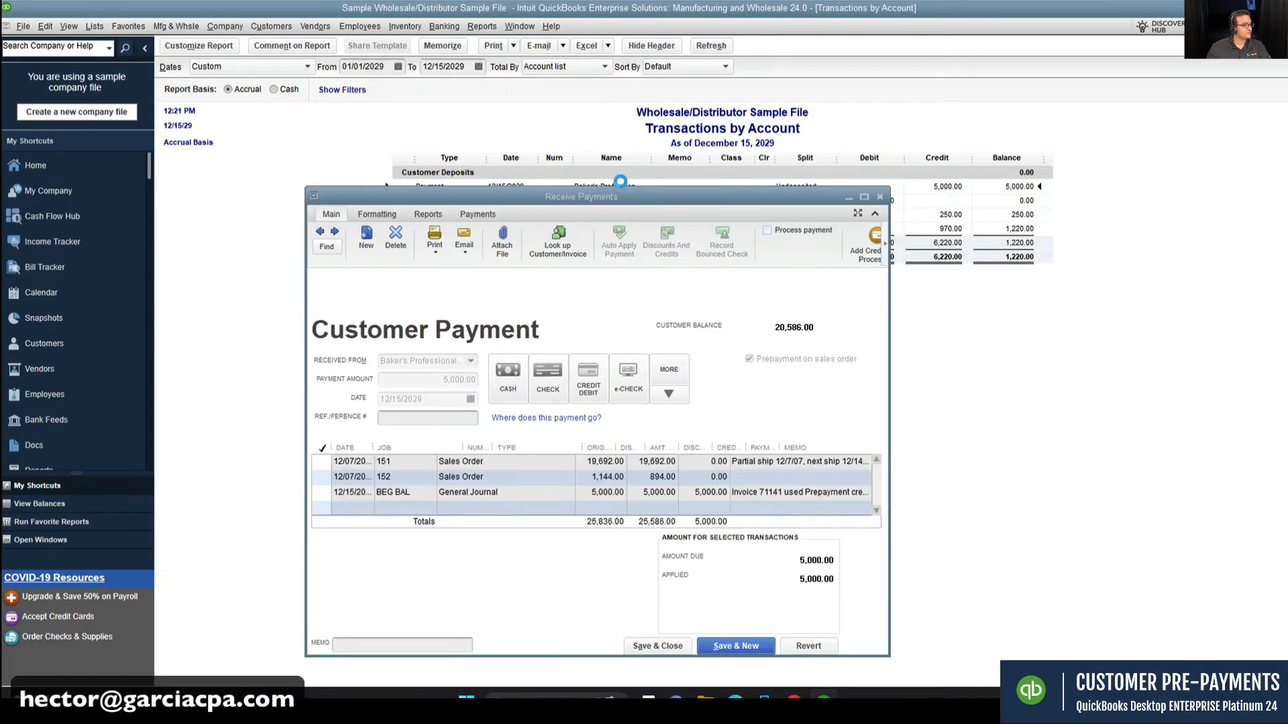
{"action": "key", "text": "ctrl+d"}
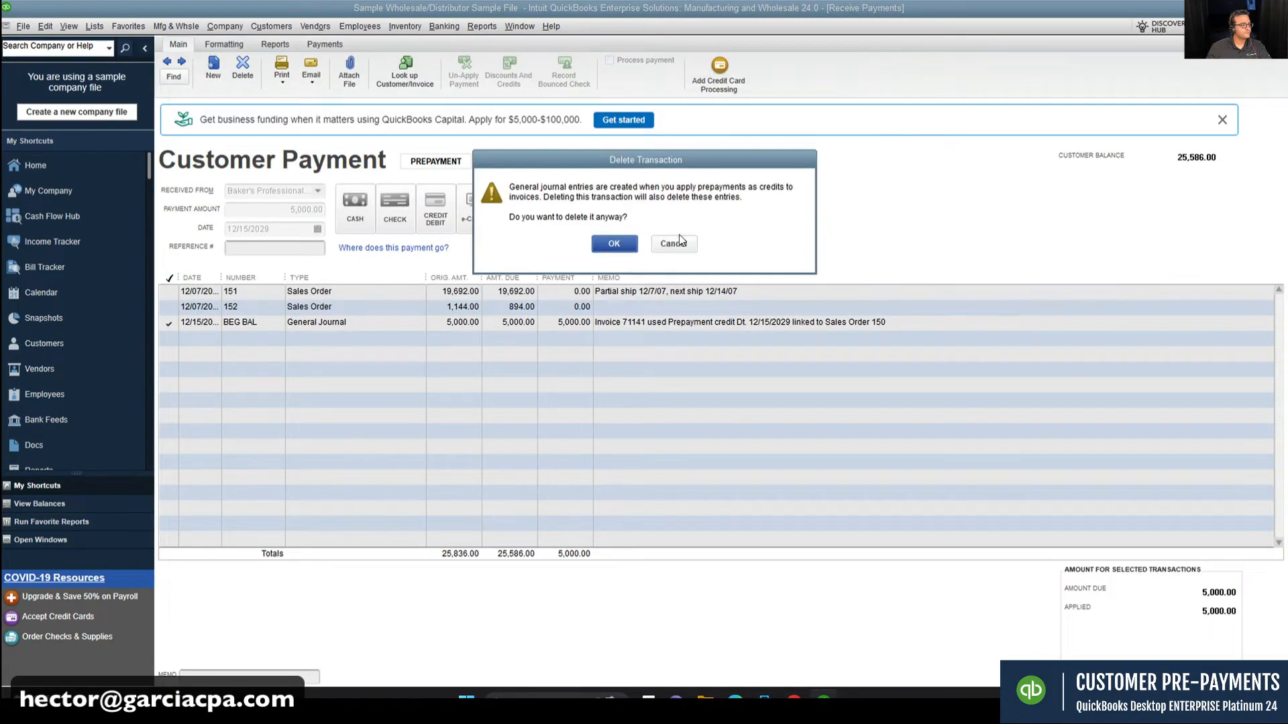
{"action": "left_click", "coordinate": [615, 244]}
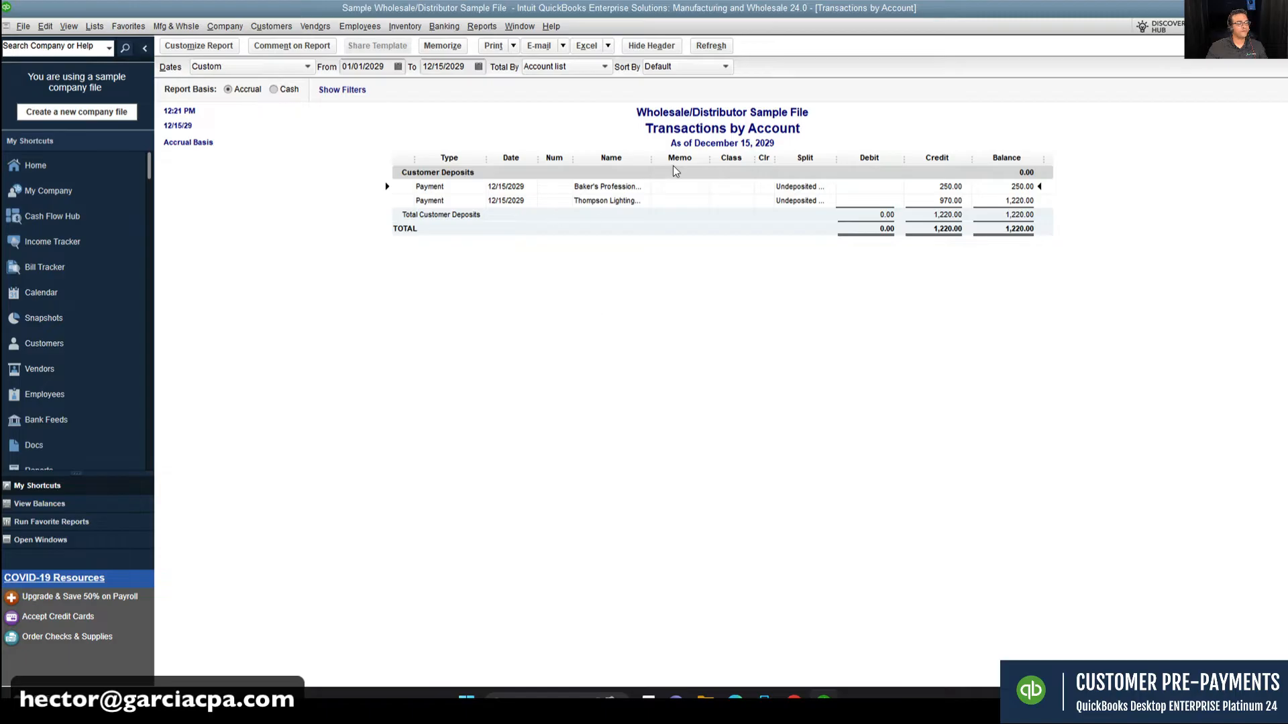
Step: Widen the Name column to read the full customer and store names, and close the transactions report without memorizing it
{"action": "left_click_drag", "start_coordinate": [654, 158], "coordinate": [728, 157]}
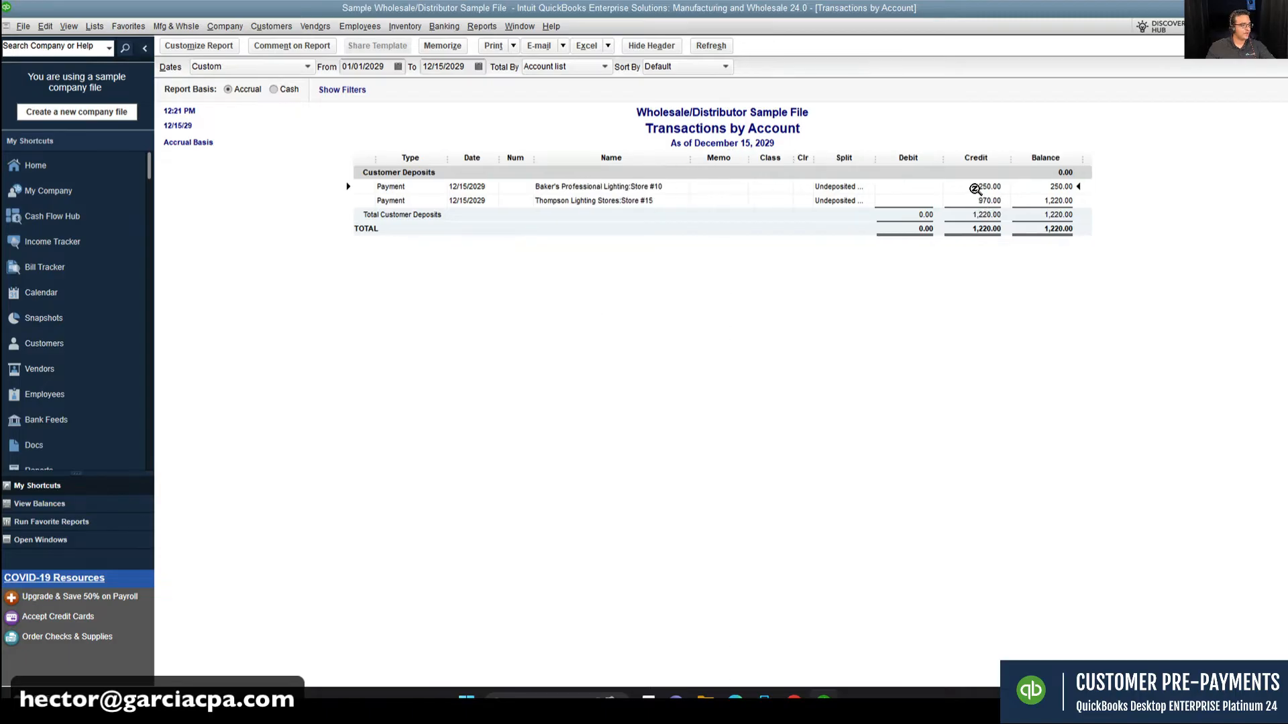
{"action": "key", "text": "Escape"}
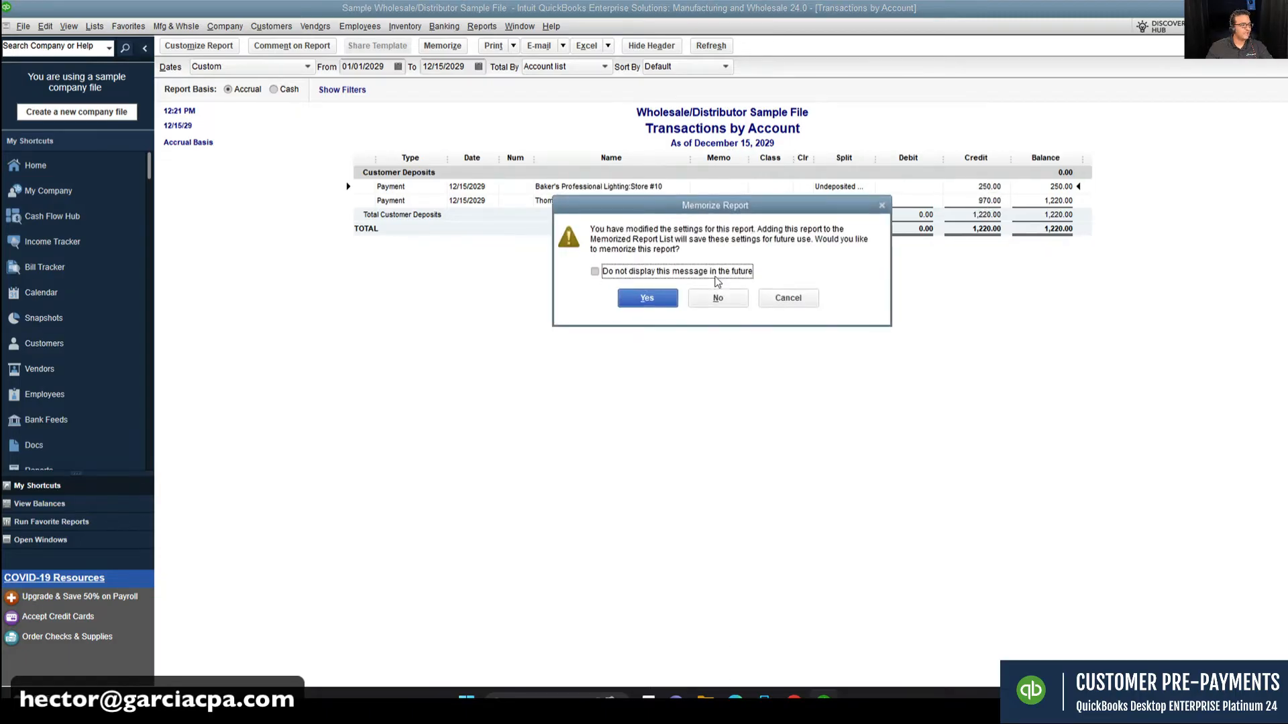
{"action": "left_click", "coordinate": [717, 299]}
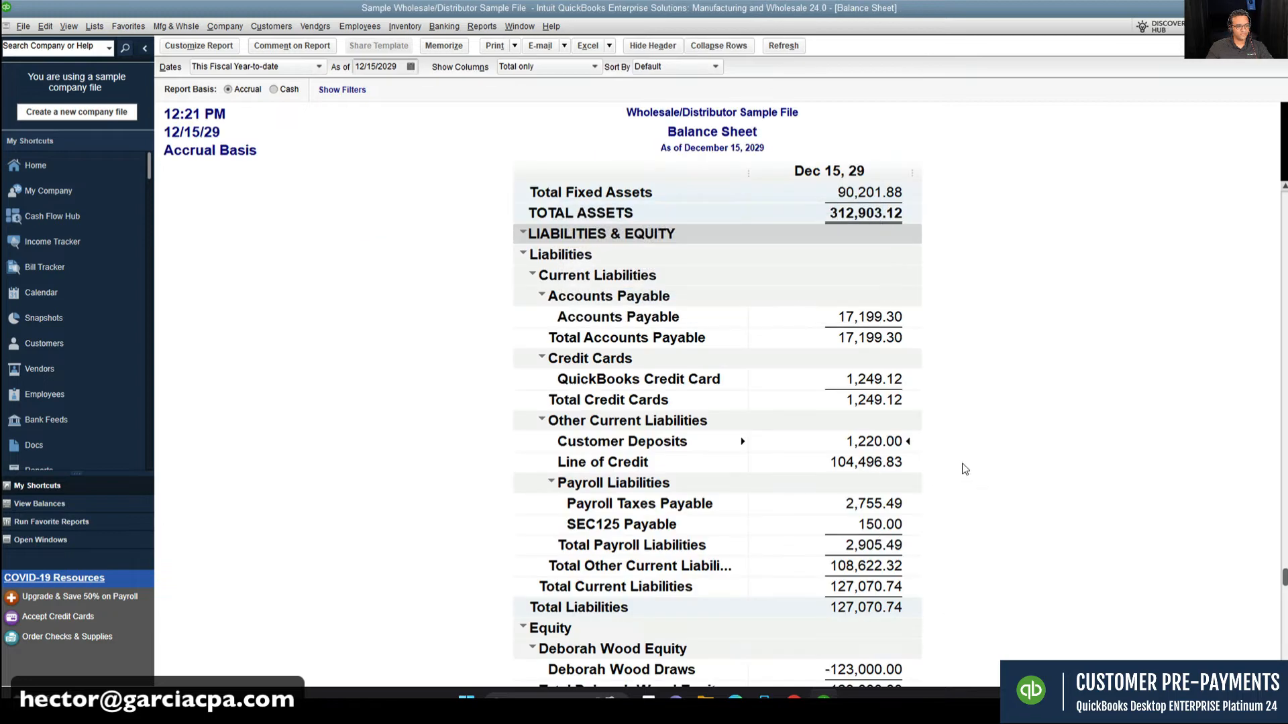
Step: Trace the 250.00 Baker's Professional Lighting prepayment from Customer Deposits through its transaction history to the linked sales order, and return to the balance sheet
{"action": "double_click", "coordinate": [883, 435]}
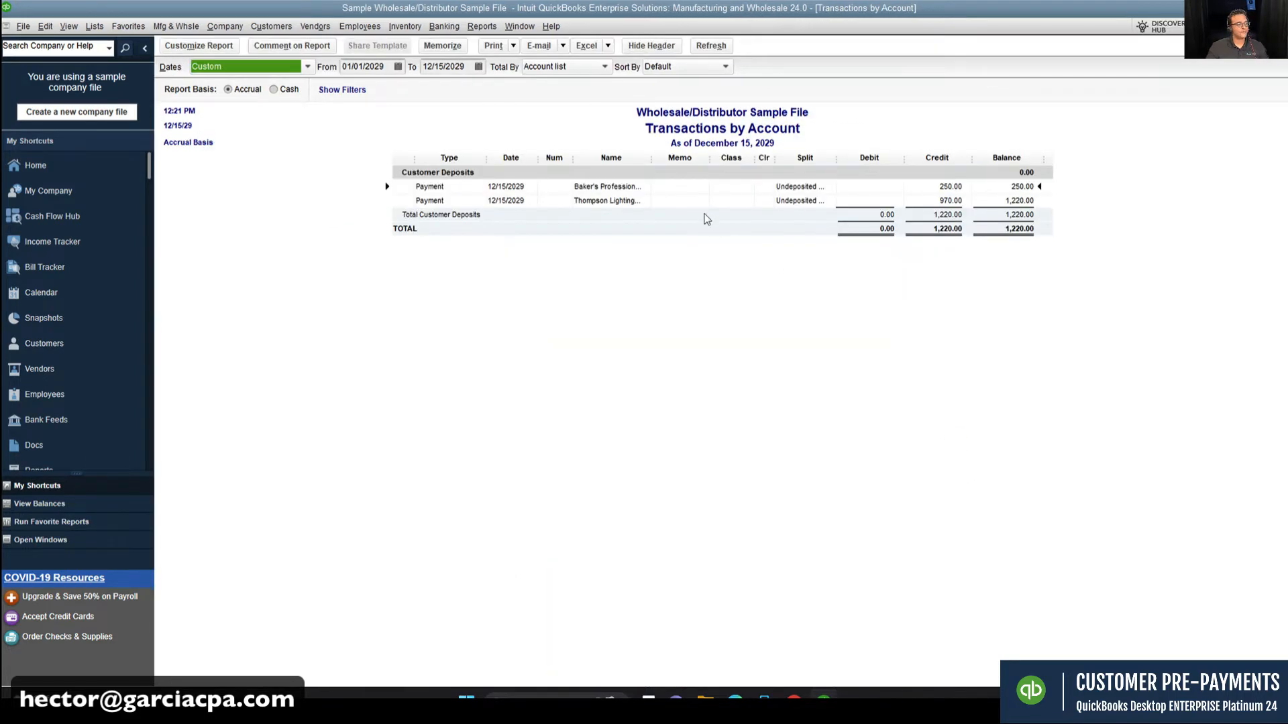
{"action": "double_click", "coordinate": [618, 188]}
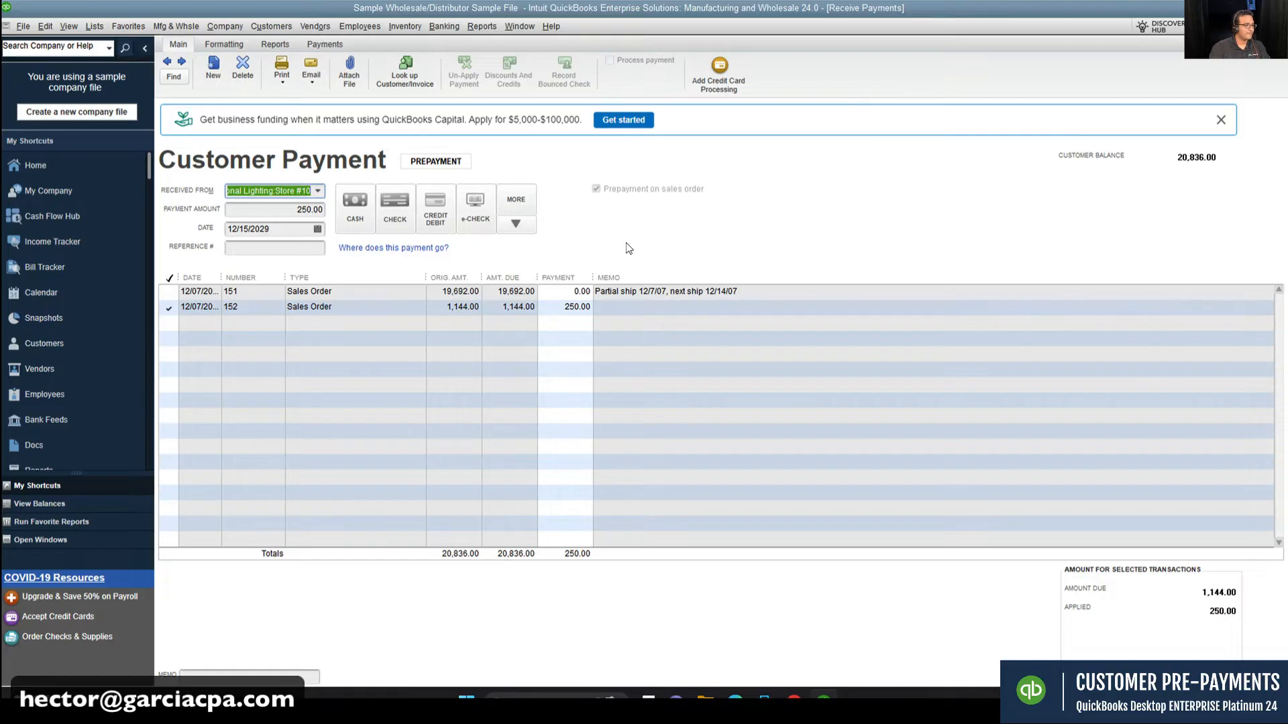
{"action": "key", "text": "ctrl+h"}
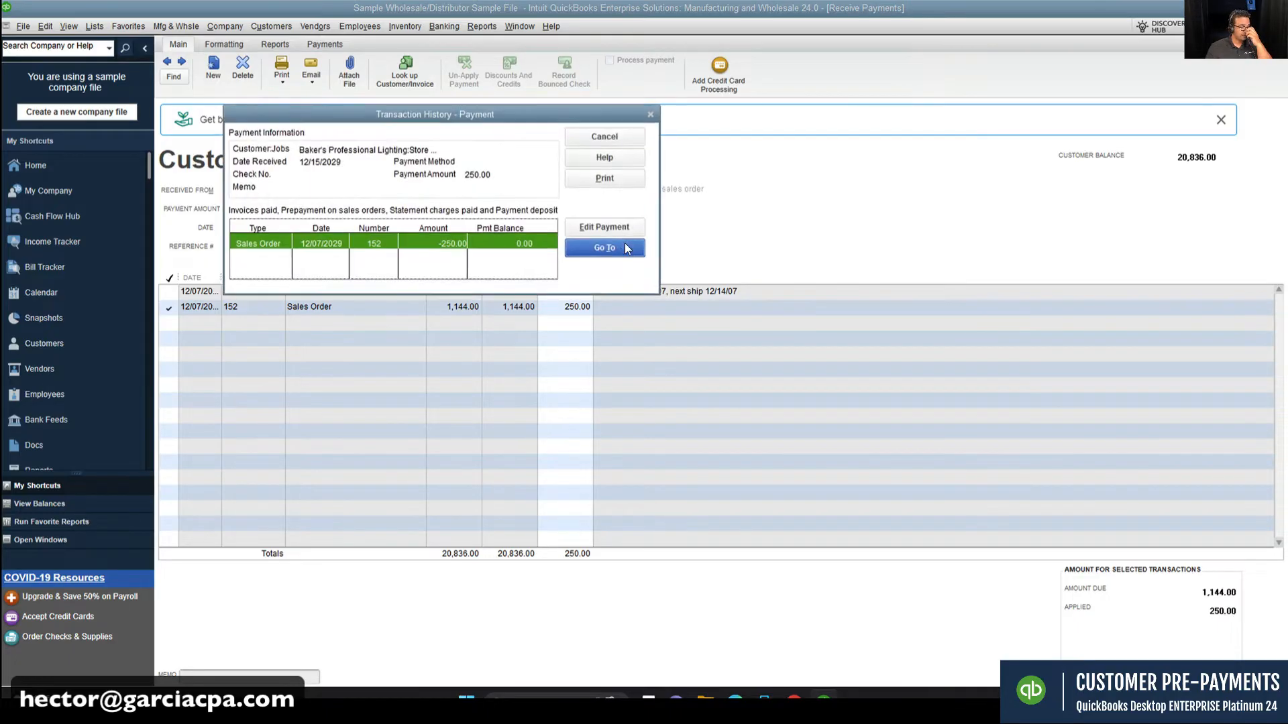
{"action": "double_click", "coordinate": [308, 240]}
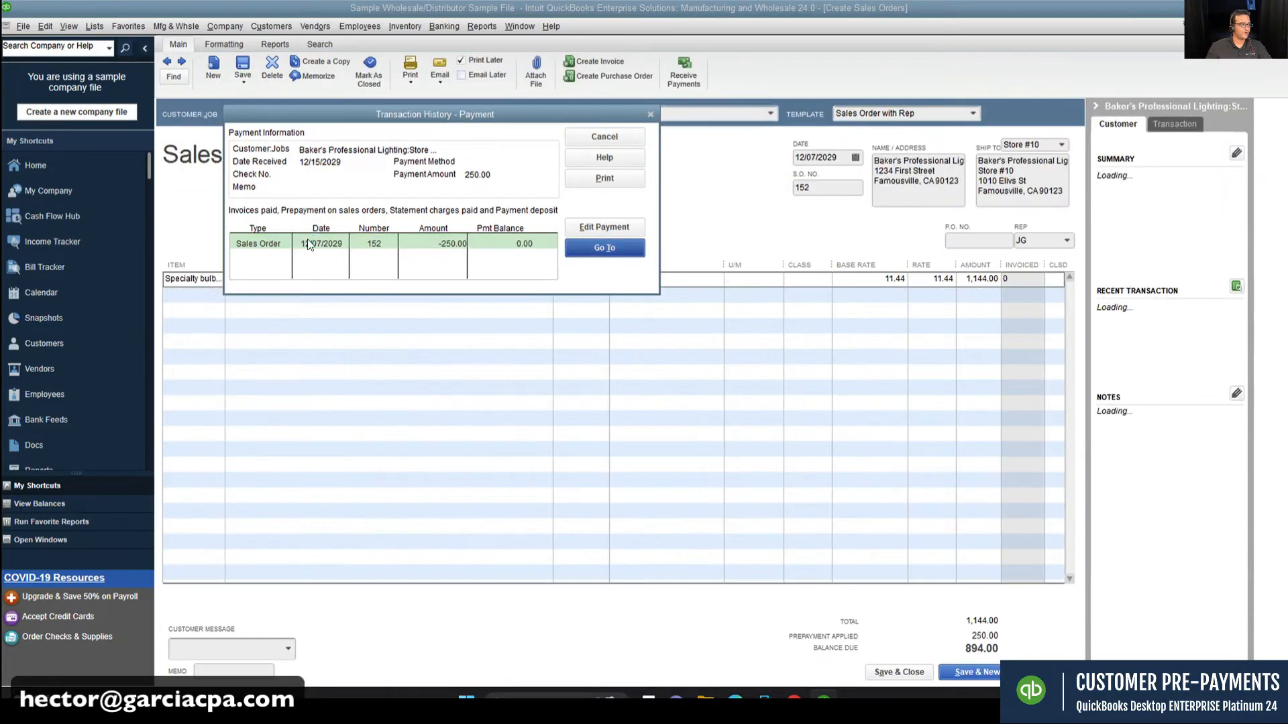
{"action": "key", "text": "Escape"}
{"action": "key", "text": "Escape"}
{"action": "key", "text": "Escape"}
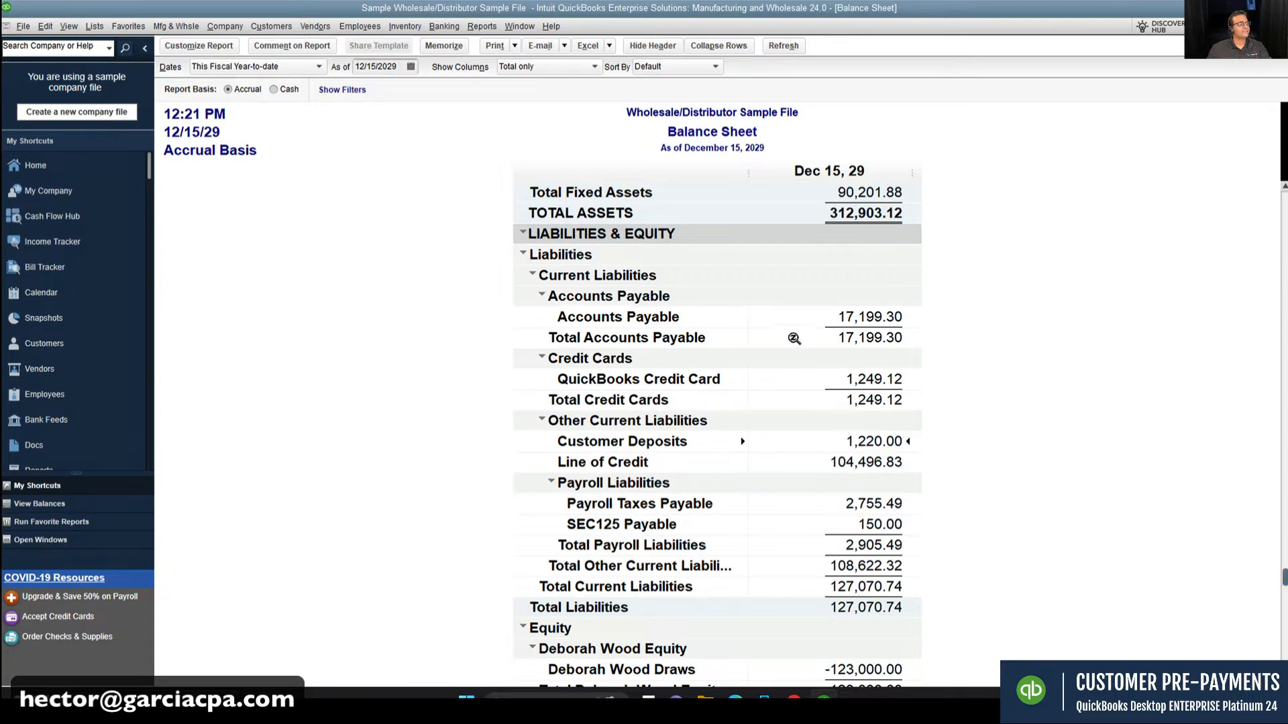
Step: Run the A/R Aging Summary report to review customer balances, and return to the balance sheet
{"action": "left_click", "coordinate": [482, 27]}
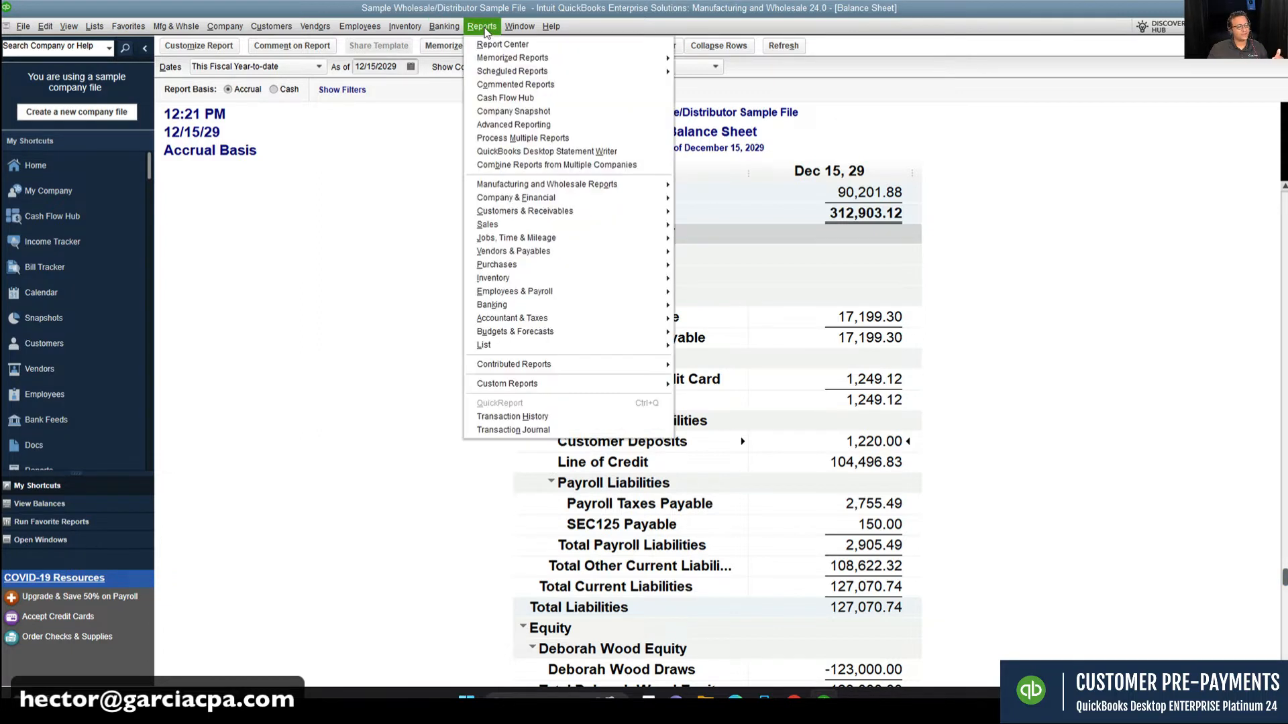
{"action": "mouse_move", "coordinate": [544, 203]}
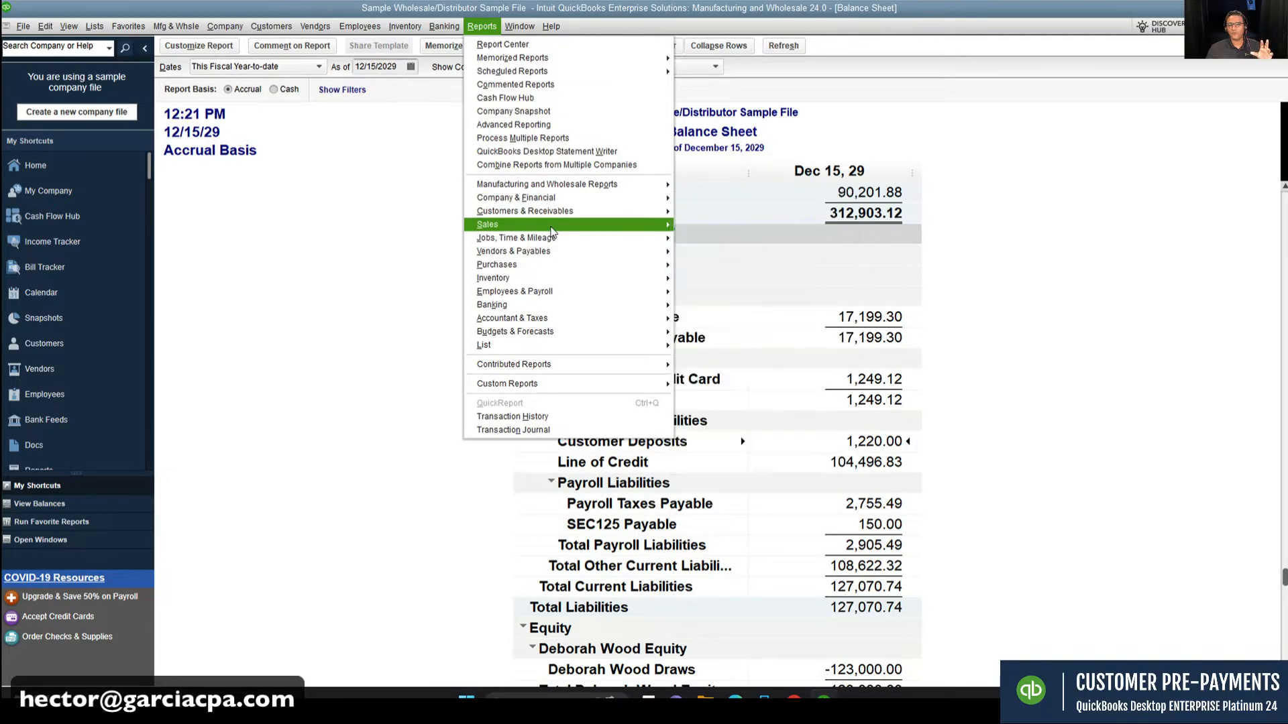
{"action": "mouse_move", "coordinate": [552, 228]}
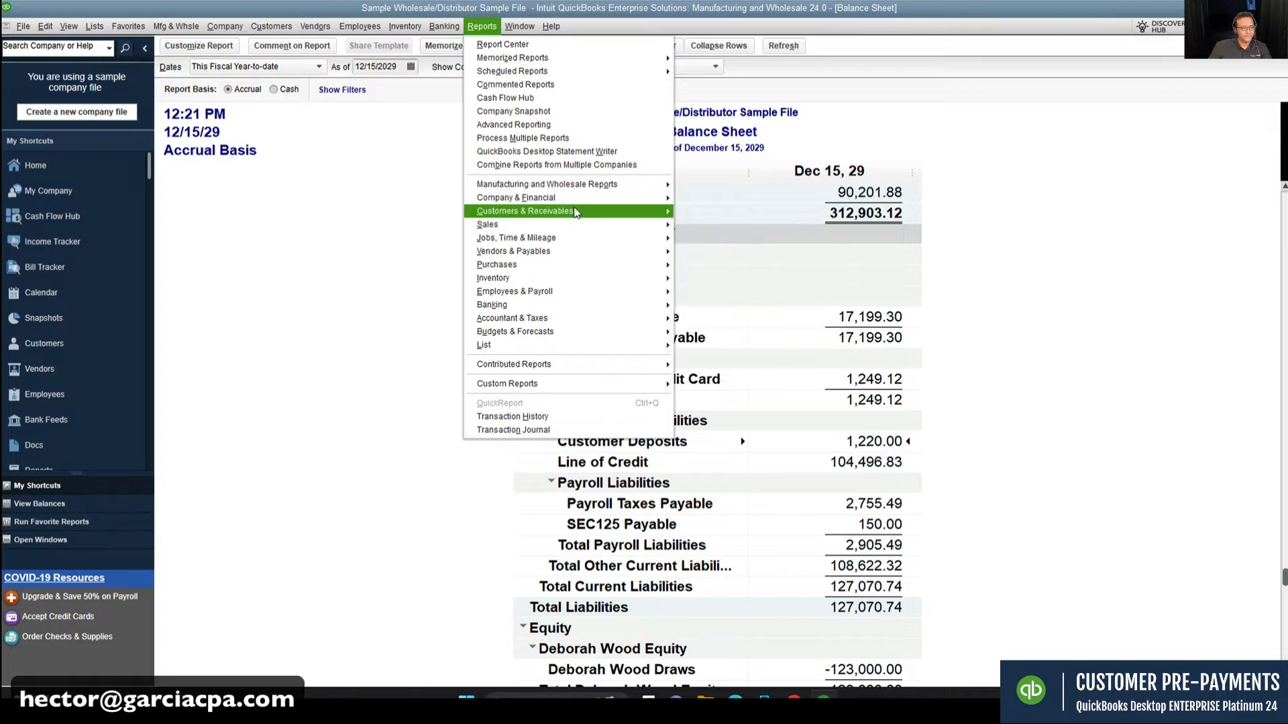
{"action": "mouse_move", "coordinate": [576, 211]}
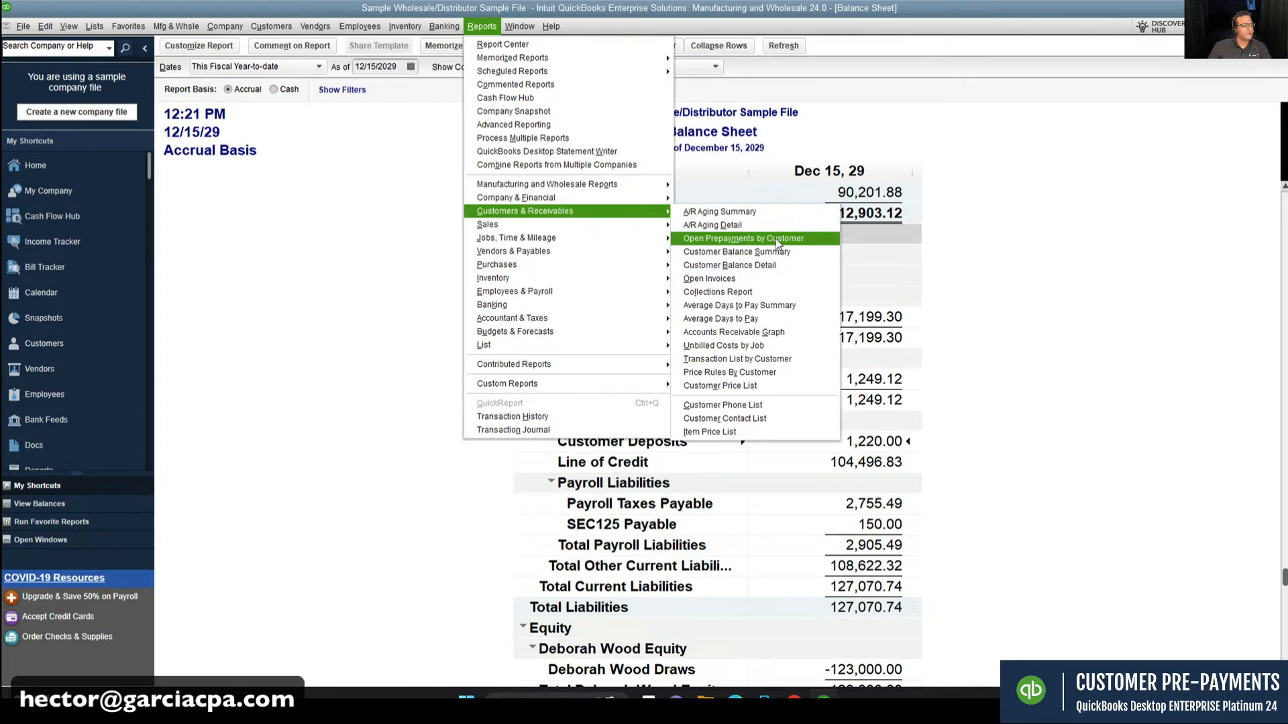
{"action": "left_click", "coordinate": [772, 213]}
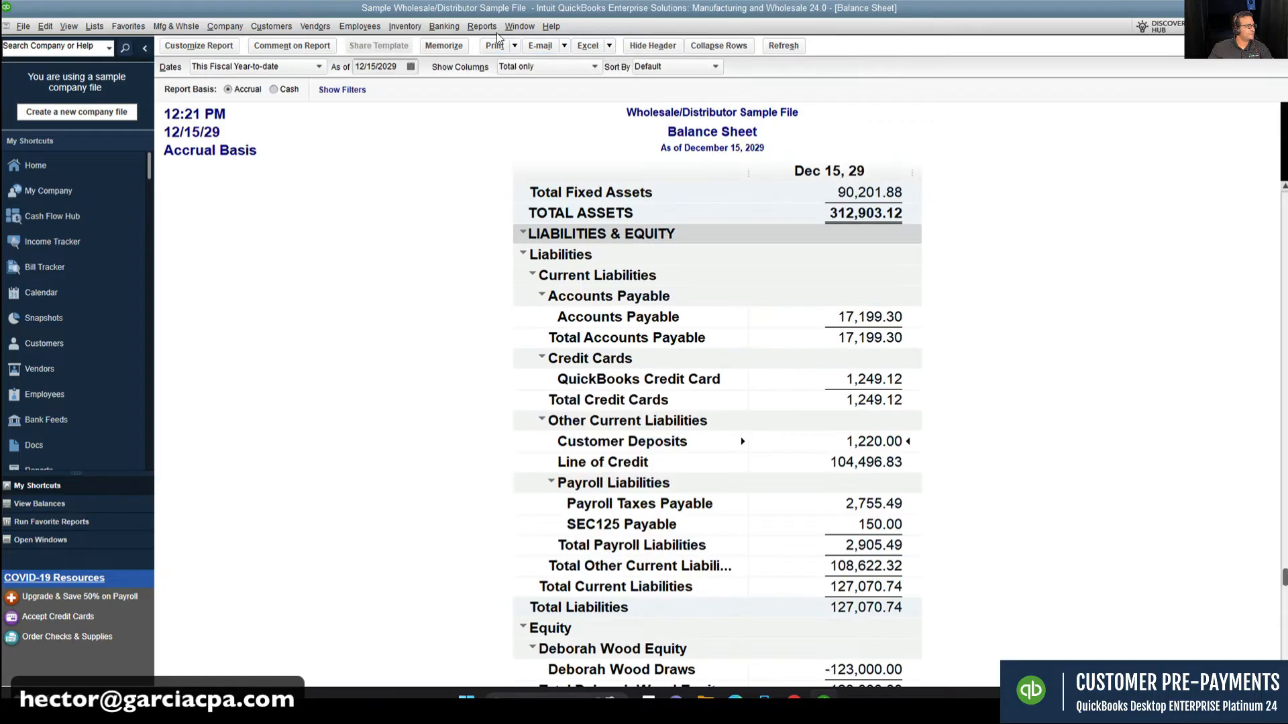
Step: Run the Sales by Customer Summary report for this month to date, review it, and close it
{"action": "left_click", "coordinate": [482, 26]}
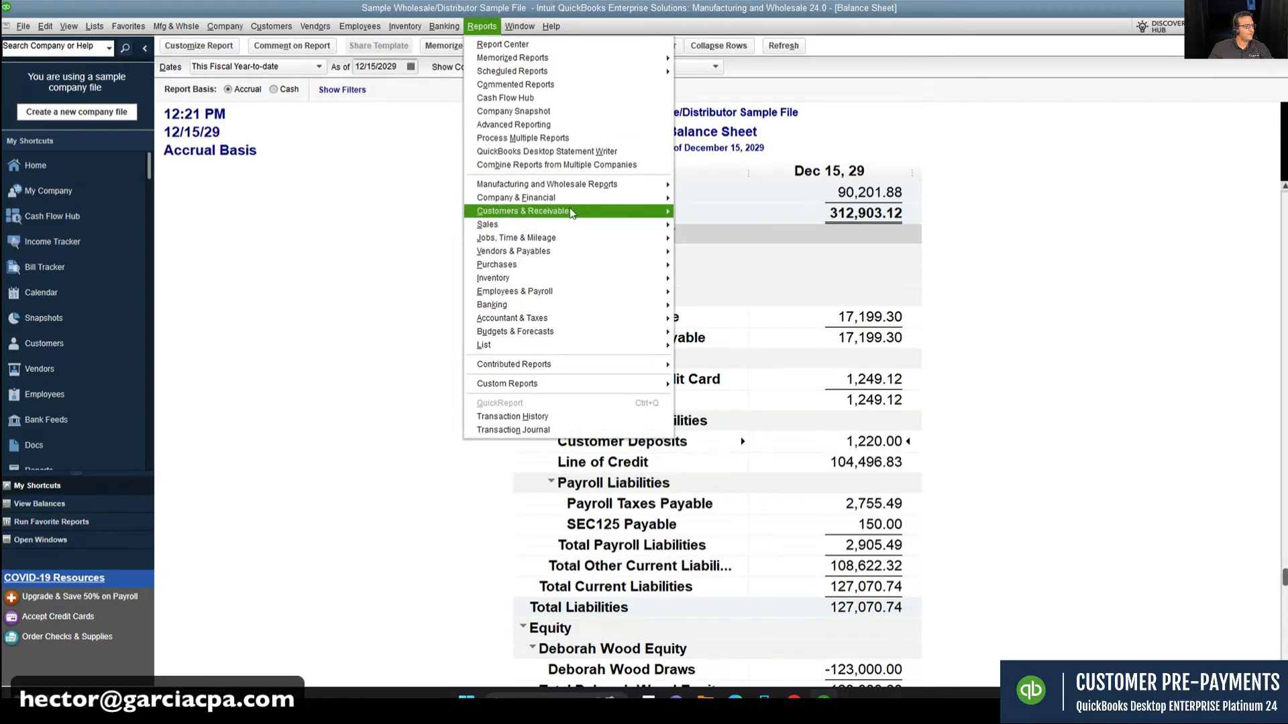
{"action": "mouse_move", "coordinate": [571, 228]}
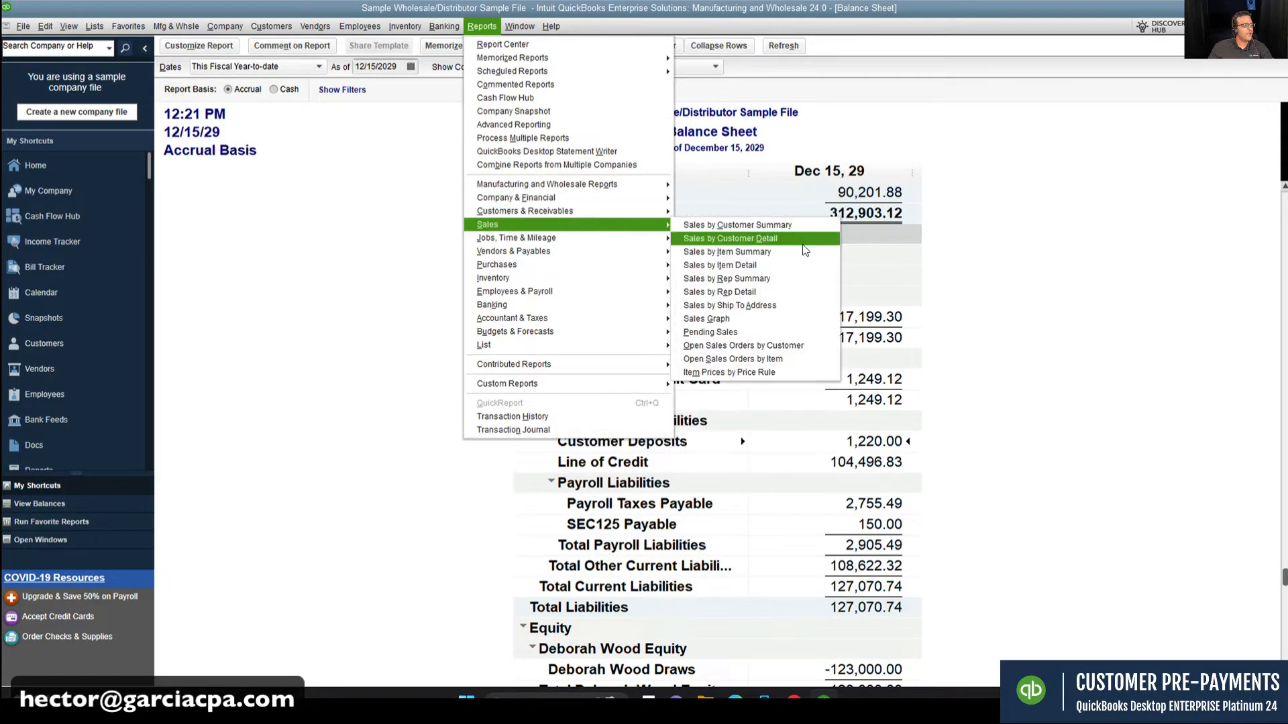
{"action": "left_click", "coordinate": [755, 227]}
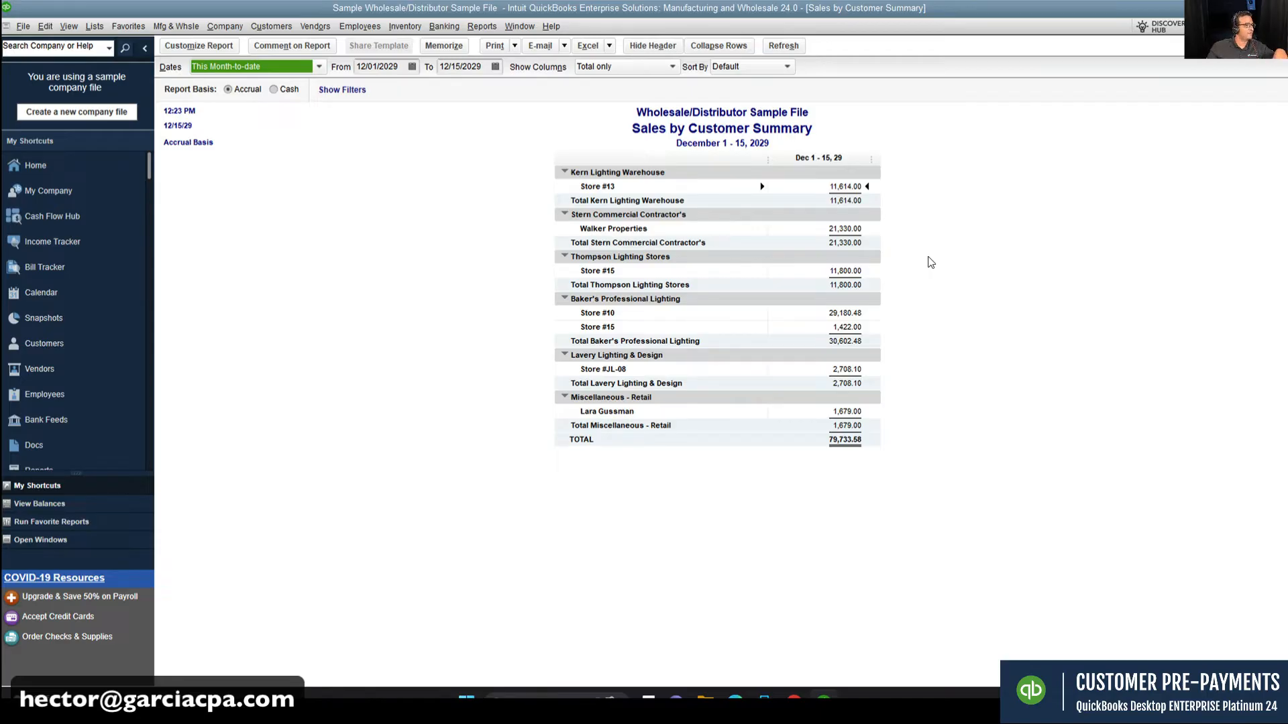
{"action": "key", "text": "Escape"}
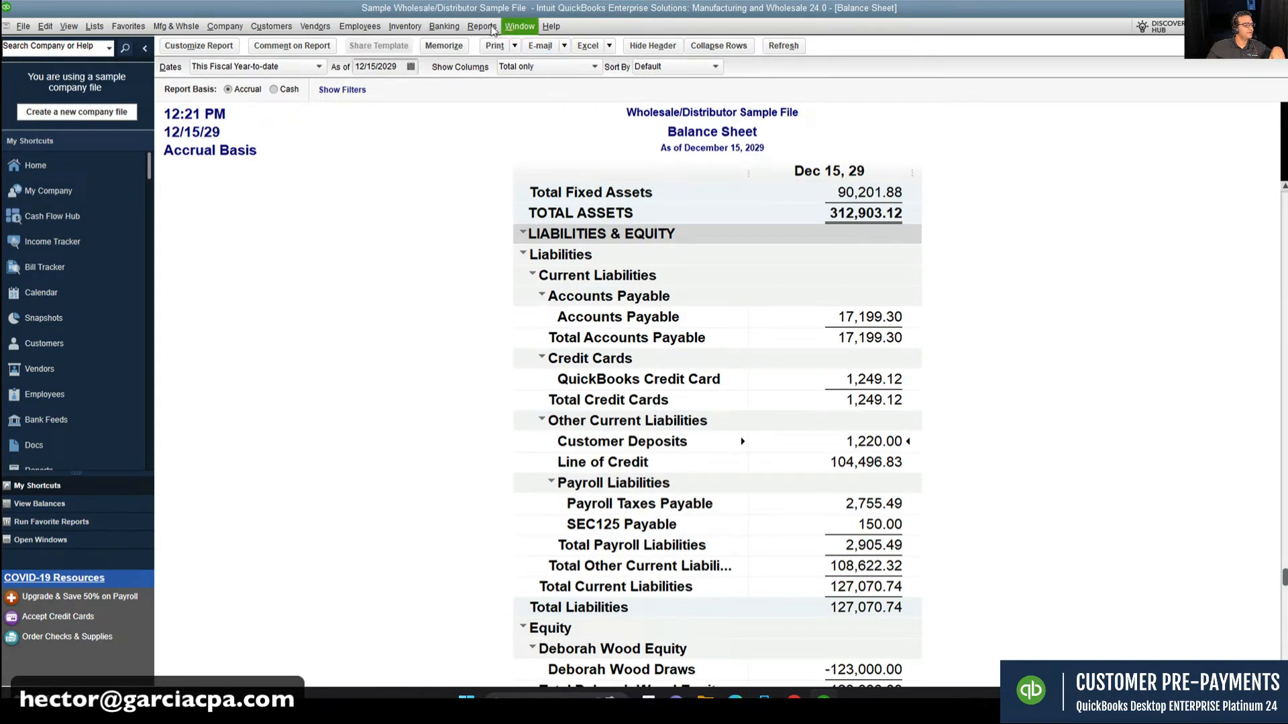
Step: Run the Customer Balance Summary report for all dates, review it, and return to the balance sheet
{"action": "left_click", "coordinate": [493, 30]}
{"action": "mouse_move", "coordinate": [557, 224]}
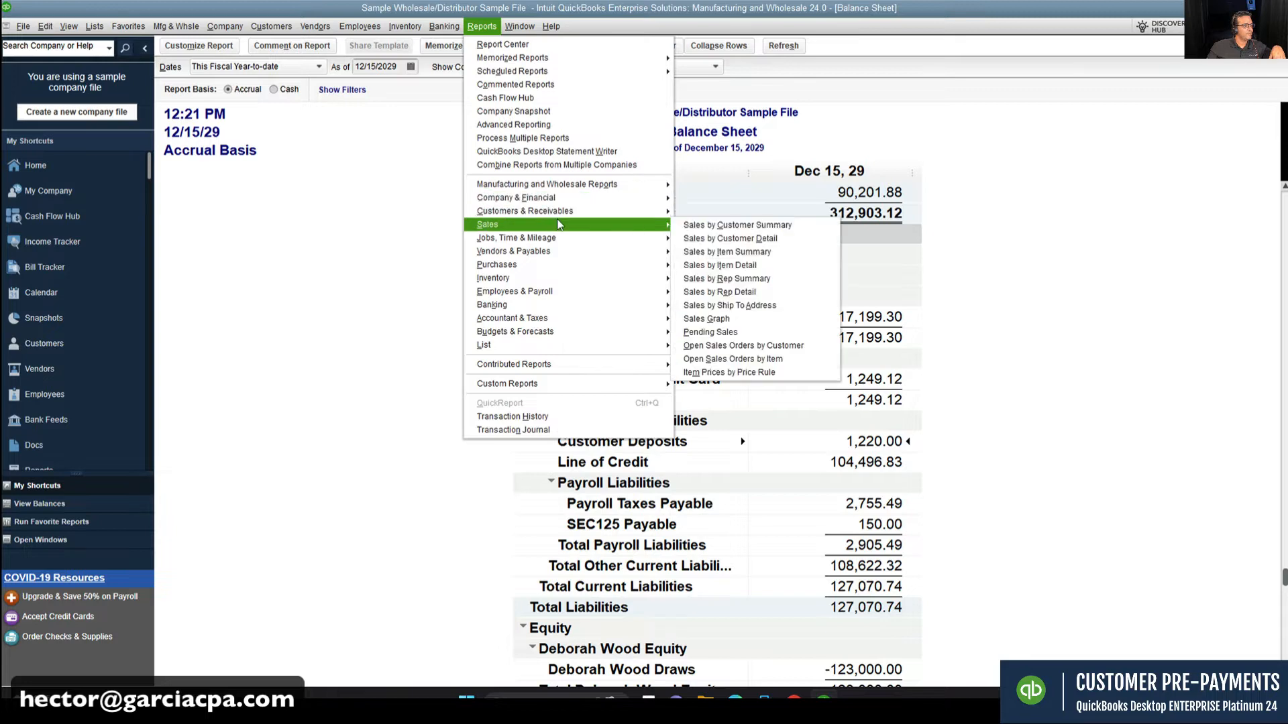
{"action": "left_click", "coordinate": [719, 251]}
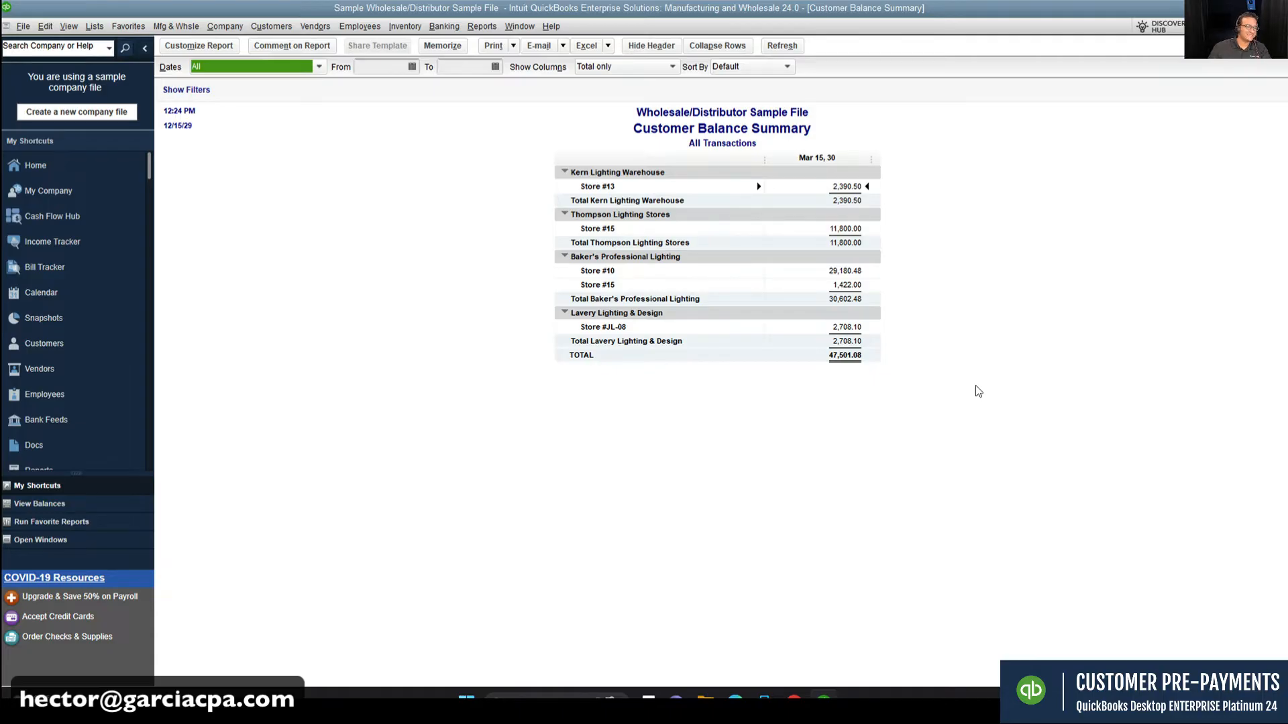
{"action": "key", "text": "Escape"}
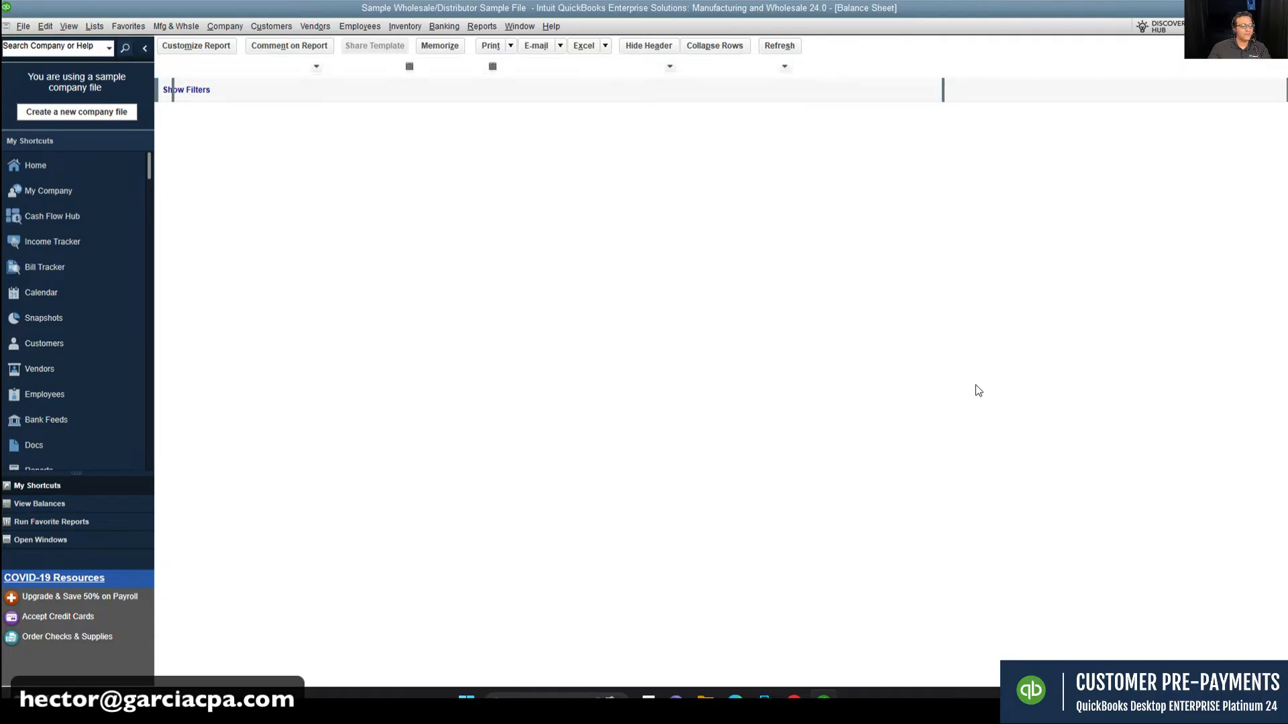
Step: Open the transactions behind the Customer Deposits balance and total the report by Customer
{"action": "double_click", "coordinate": [872, 442]}
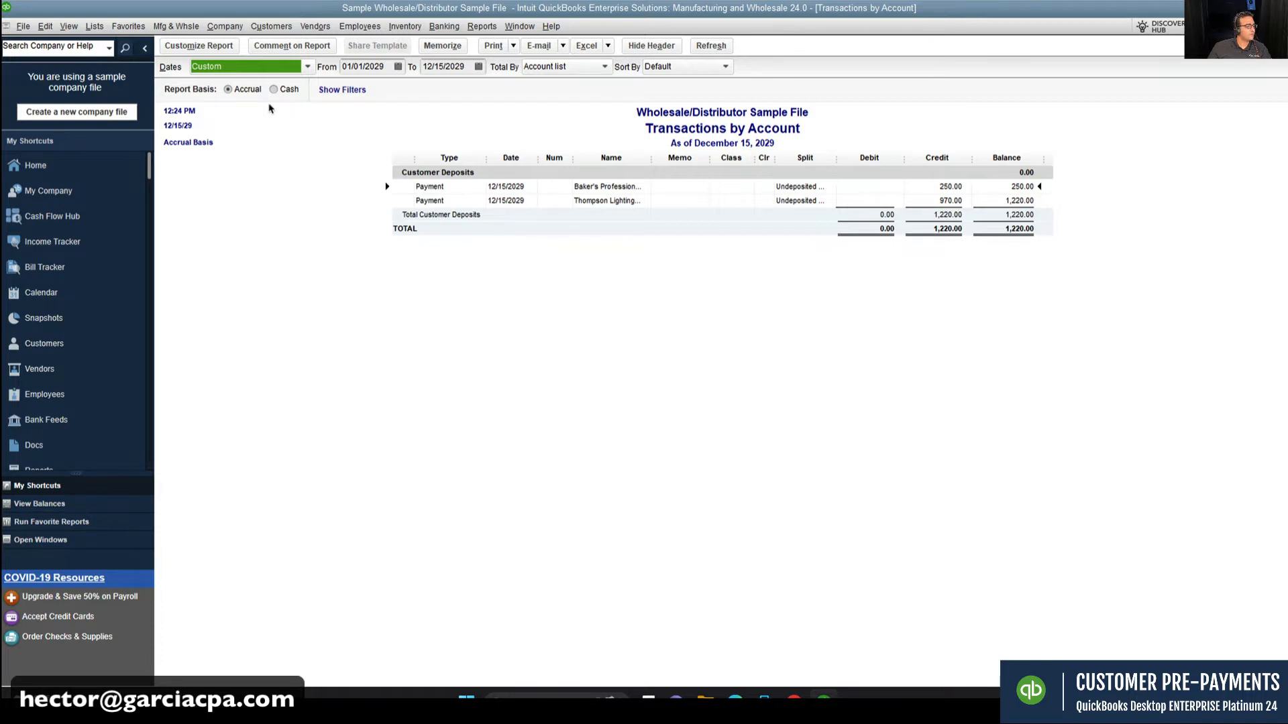
{"action": "left_click", "coordinate": [536, 69]}
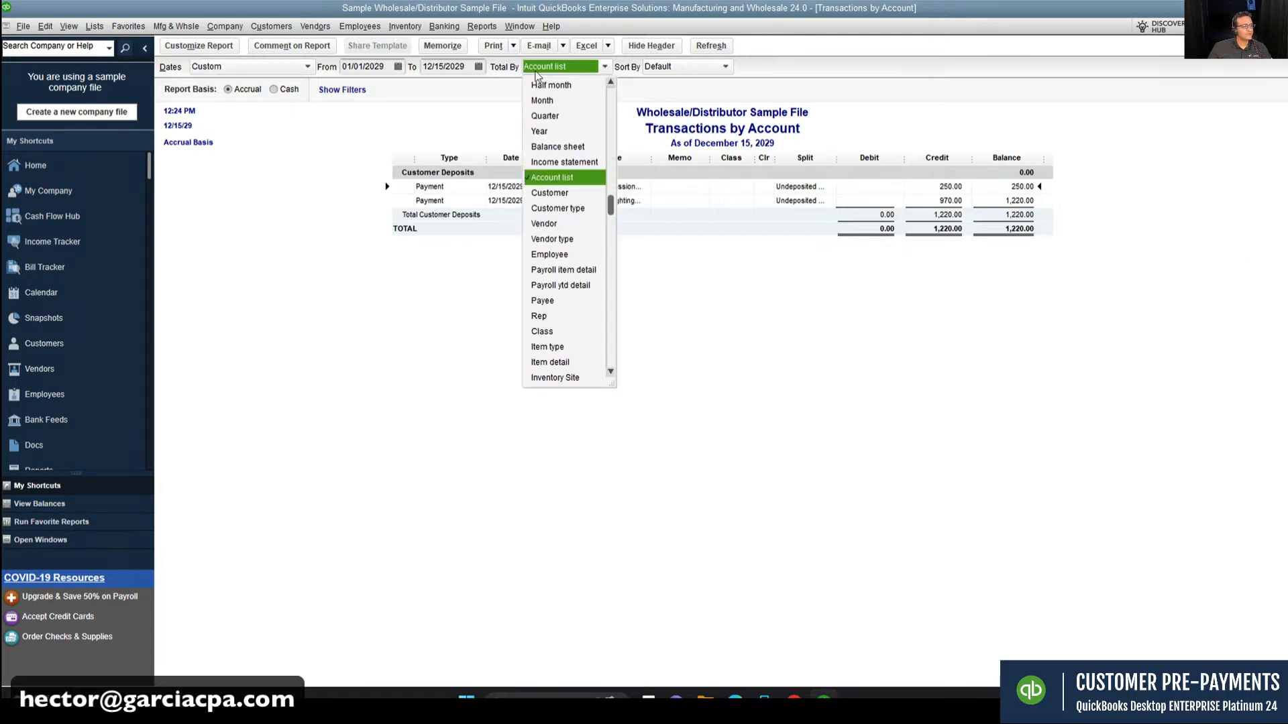
{"action": "left_click", "coordinate": [547, 195]}
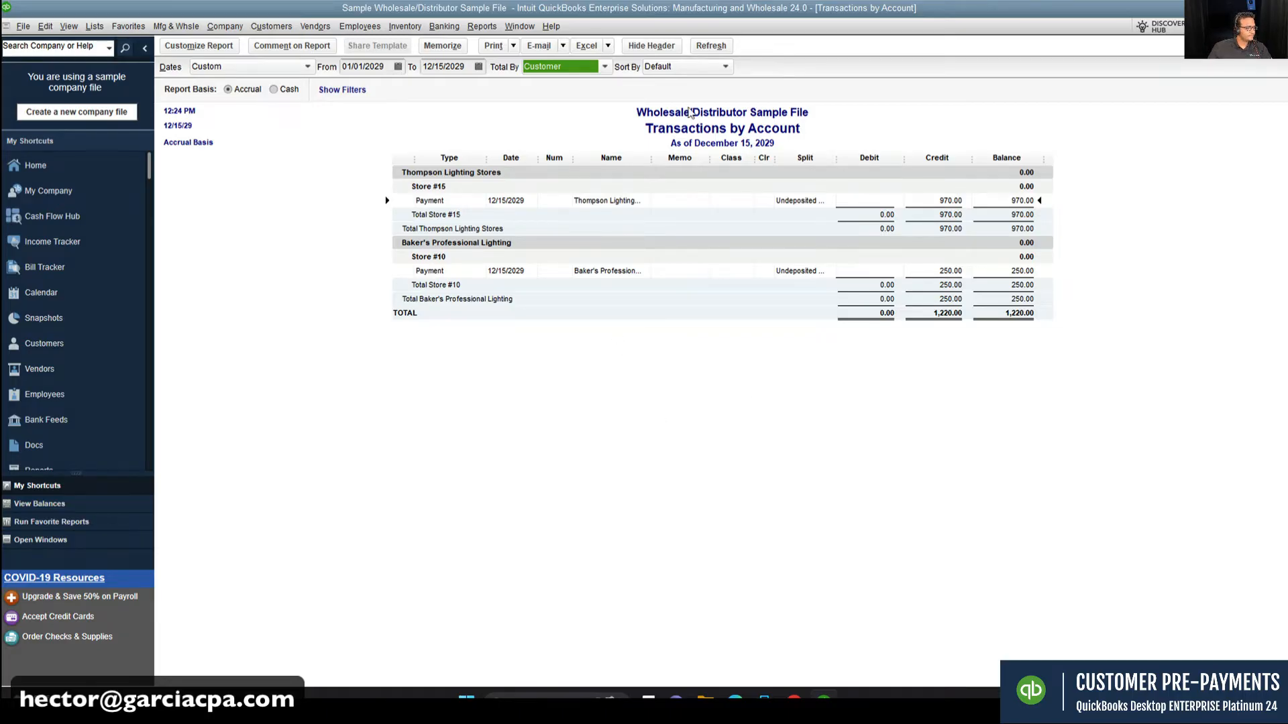
Step: Close the Customer Center and Home windows, keeping only the Balance Sheet and Transactions by Account reports open
{"action": "left_click", "coordinate": [528, 28]}
{"action": "left_click", "coordinate": [547, 136]}
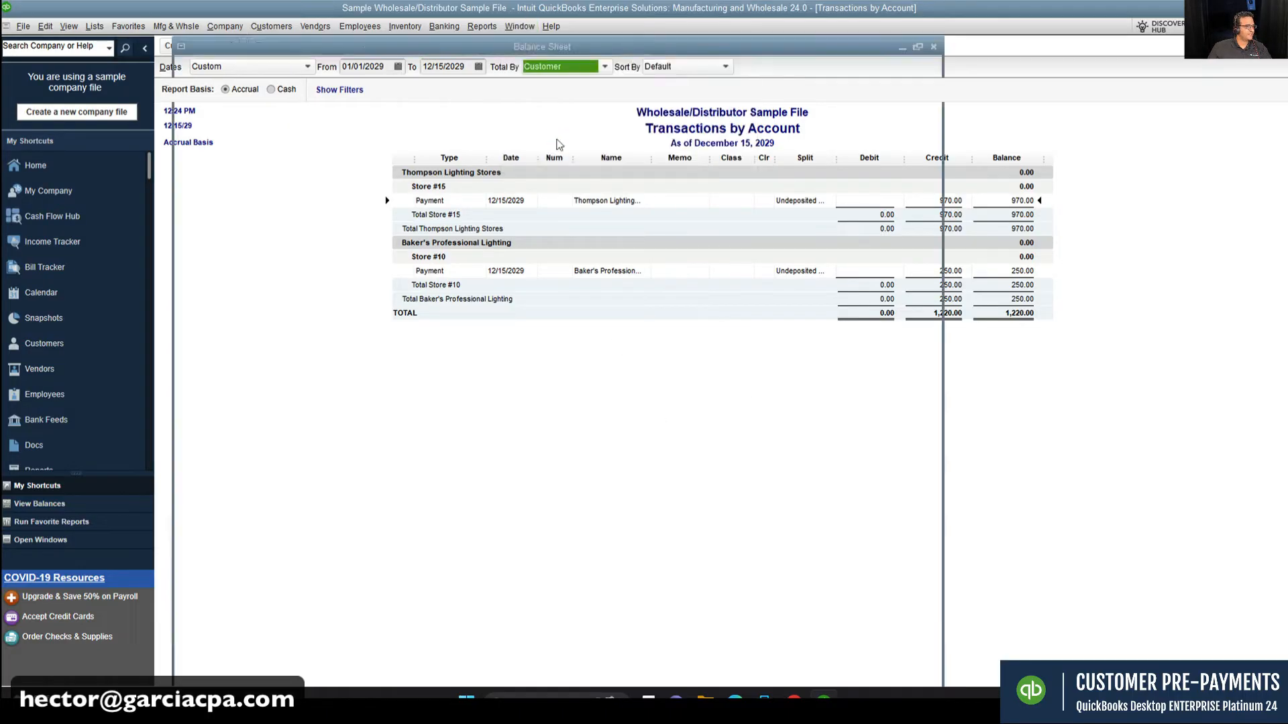
{"action": "left_click", "coordinate": [521, 27]}
{"action": "left_click", "coordinate": [554, 149]}
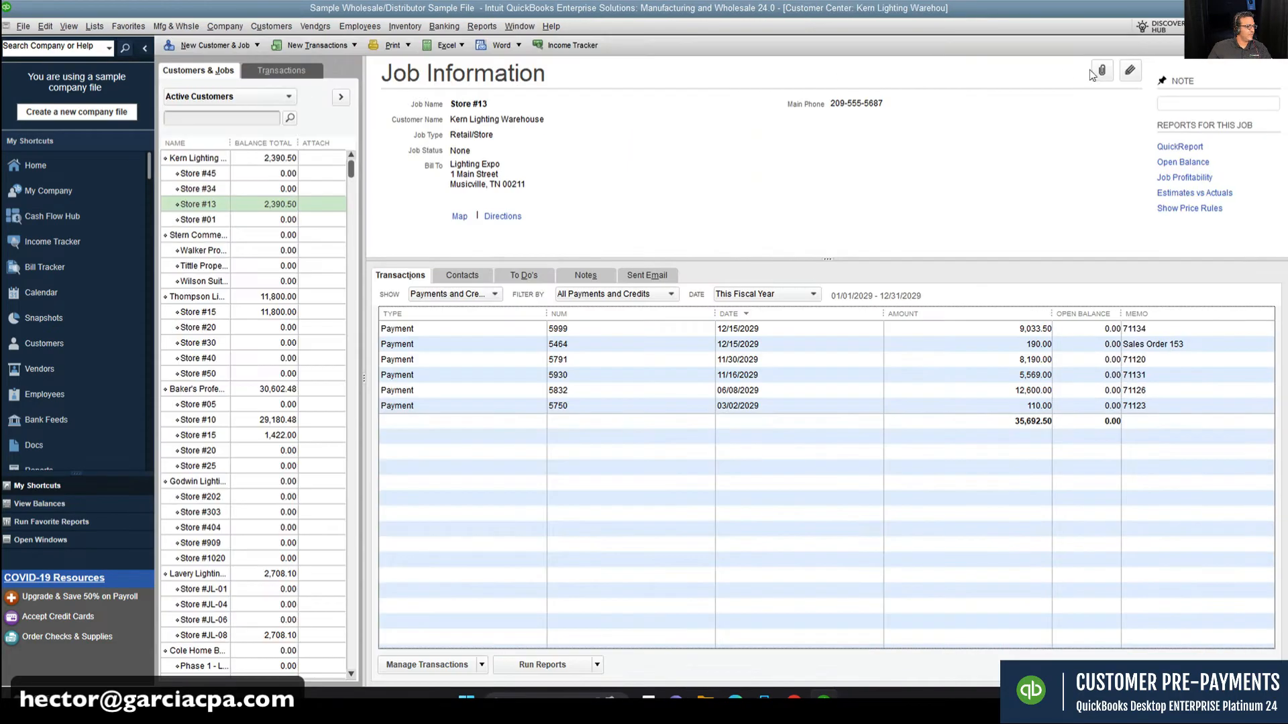
{"action": "key", "text": "Escape"}
{"action": "left_click", "coordinate": [523, 27]}
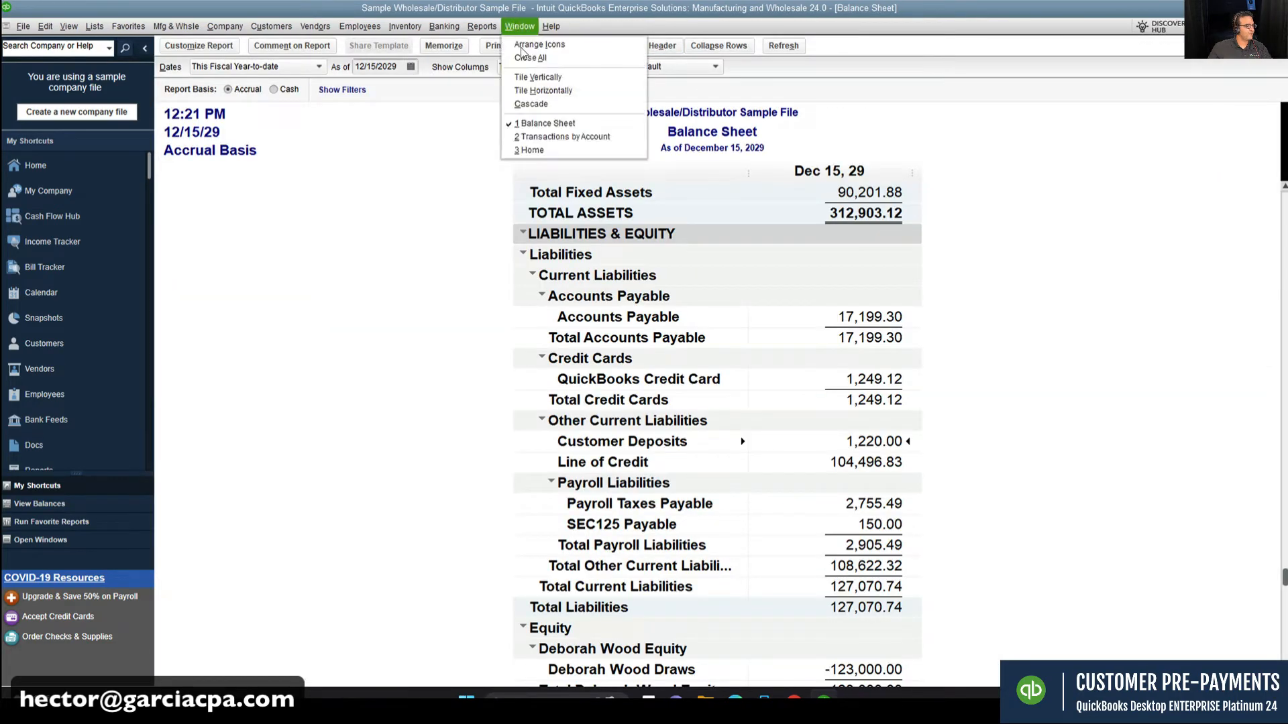
{"action": "left_click", "coordinate": [545, 136]}
{"action": "key", "text": "Escape"}
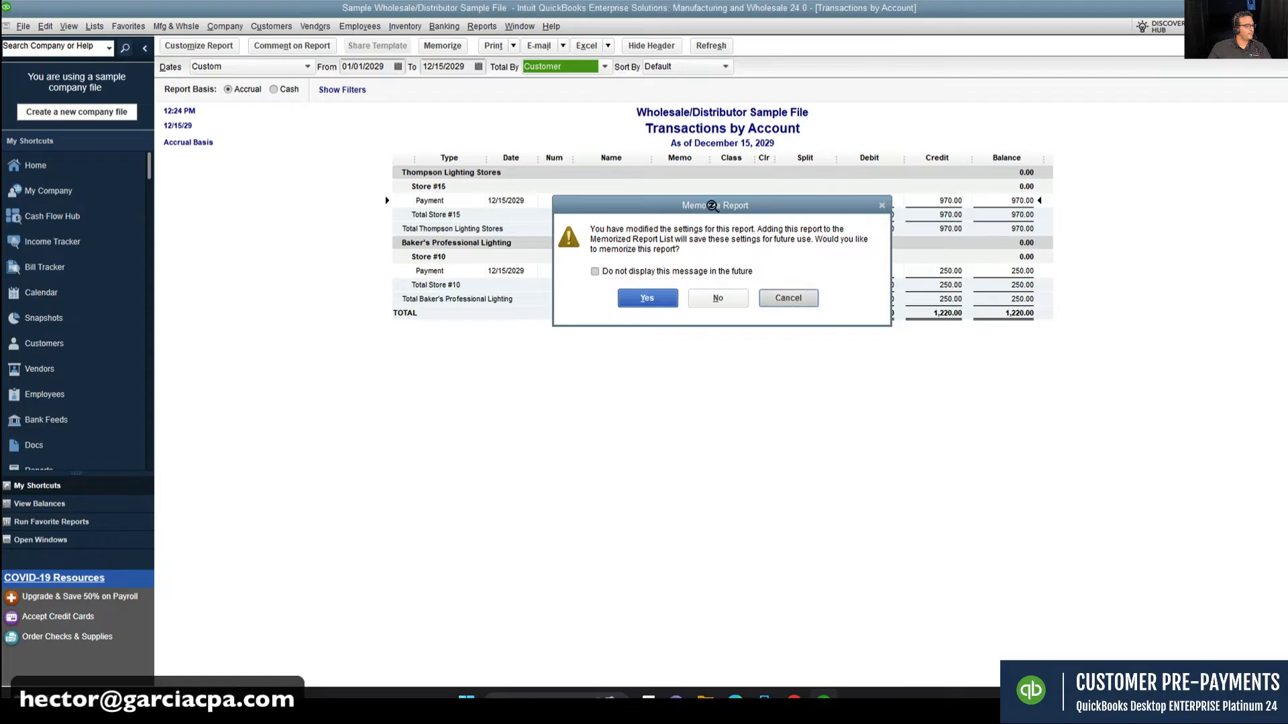
{"action": "left_click", "coordinate": [788, 297]}
{"action": "left_click", "coordinate": [520, 27]}
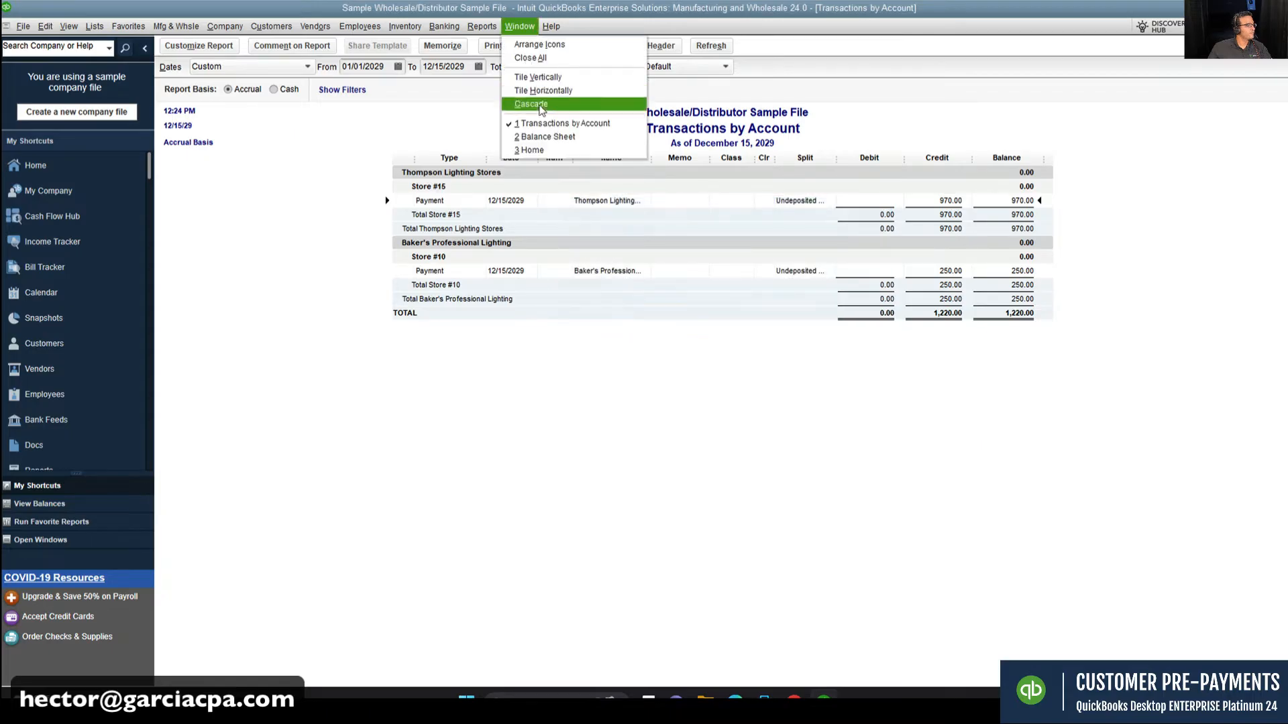
{"action": "left_click", "coordinate": [533, 150]}
{"action": "key", "text": "Escape"}
Step: Arrange the Balance Sheet and Transactions by Account reports side by side, widening the transactions report to fit its Balance column
{"action": "left_click", "coordinate": [518, 26]}
{"action": "left_click", "coordinate": [536, 75]}
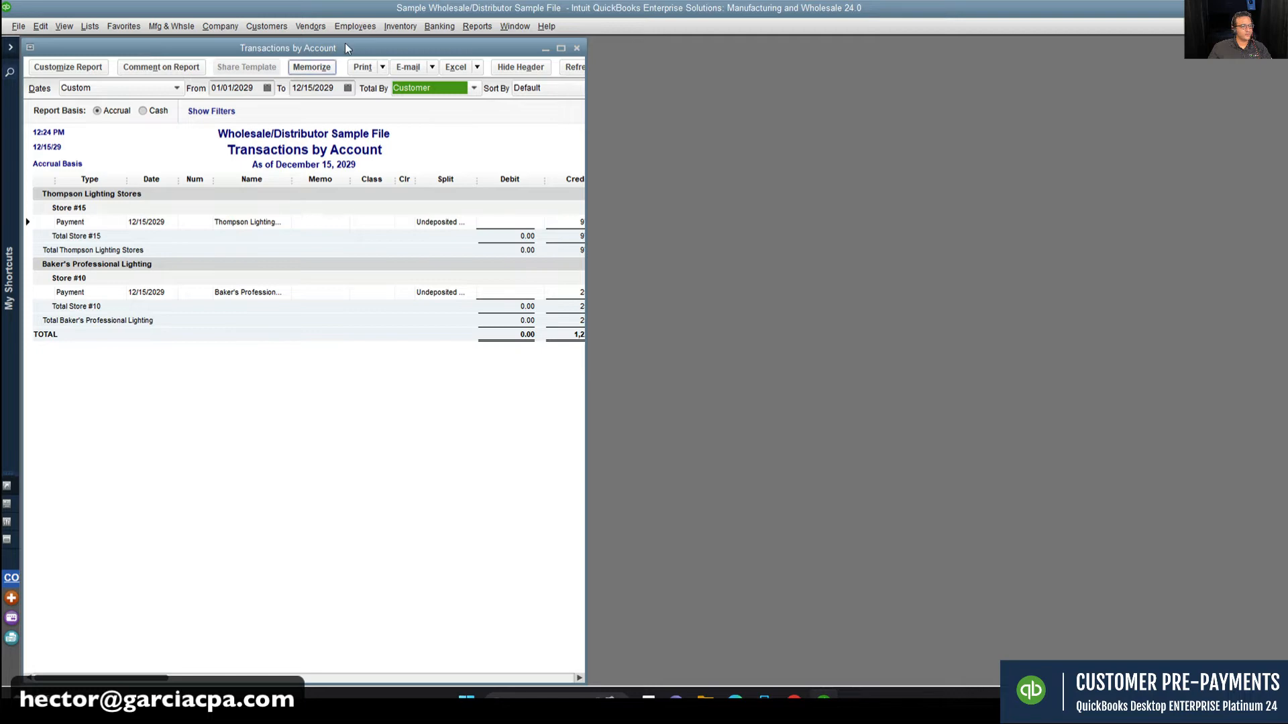
{"action": "left_click_drag", "start_coordinate": [443, 47], "coordinate": [1099, 42]}
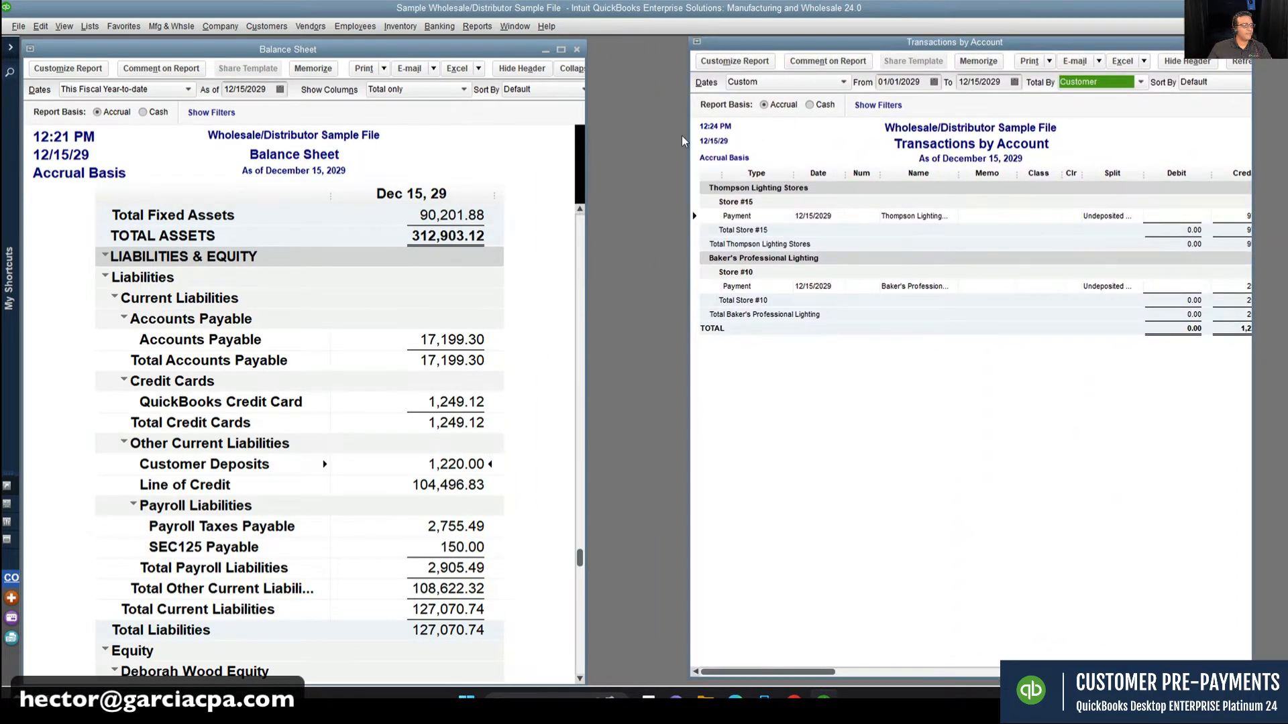
{"action": "left_click_drag", "start_coordinate": [683, 134], "coordinate": [611, 134]}
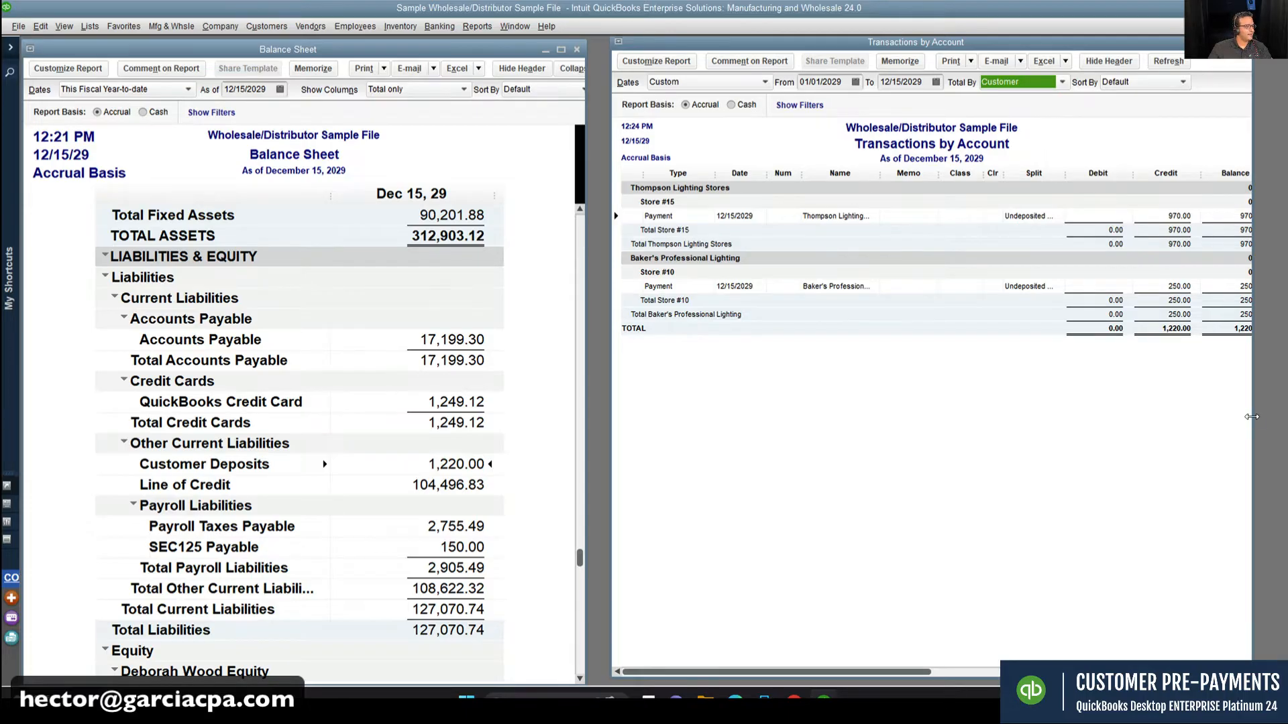
{"action": "left_click_drag", "start_coordinate": [1252, 422], "coordinate": [1280, 422]}
{"action": "scroll", "coordinate": [498, 479], "scroll_direction": "down", "scroll_amount": 2}
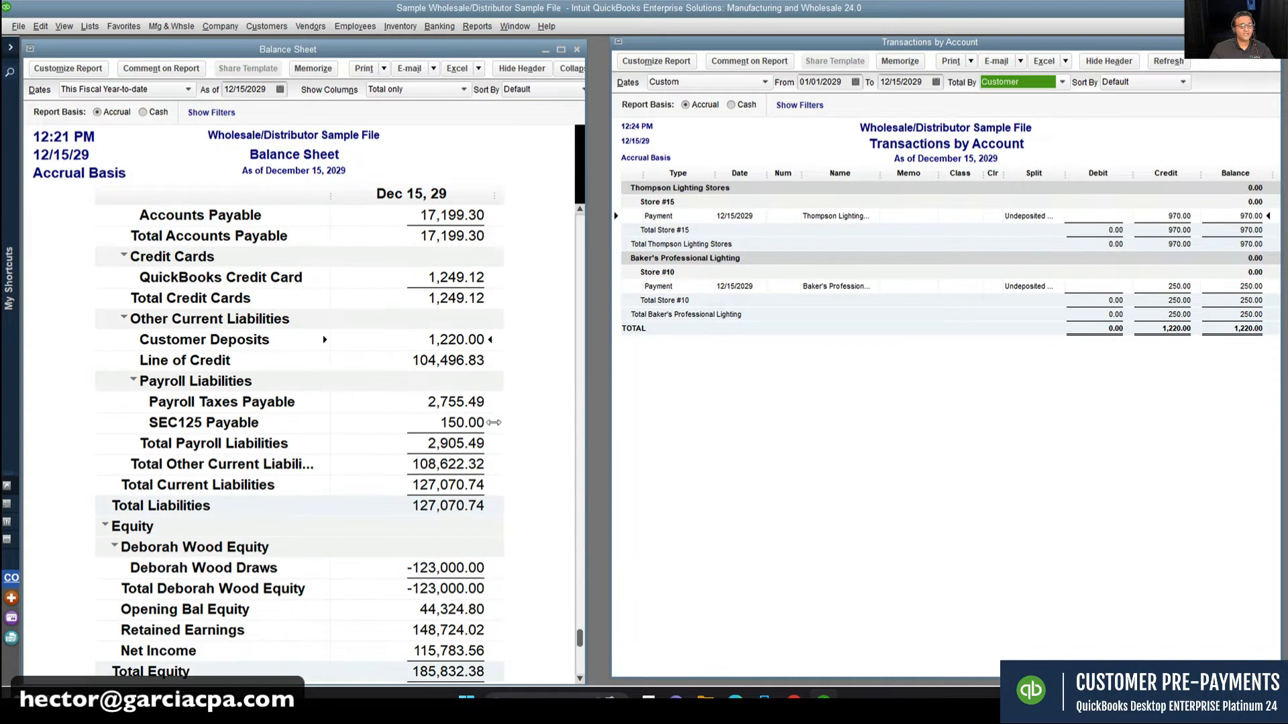
{"action": "left_click", "coordinate": [874, 473]}
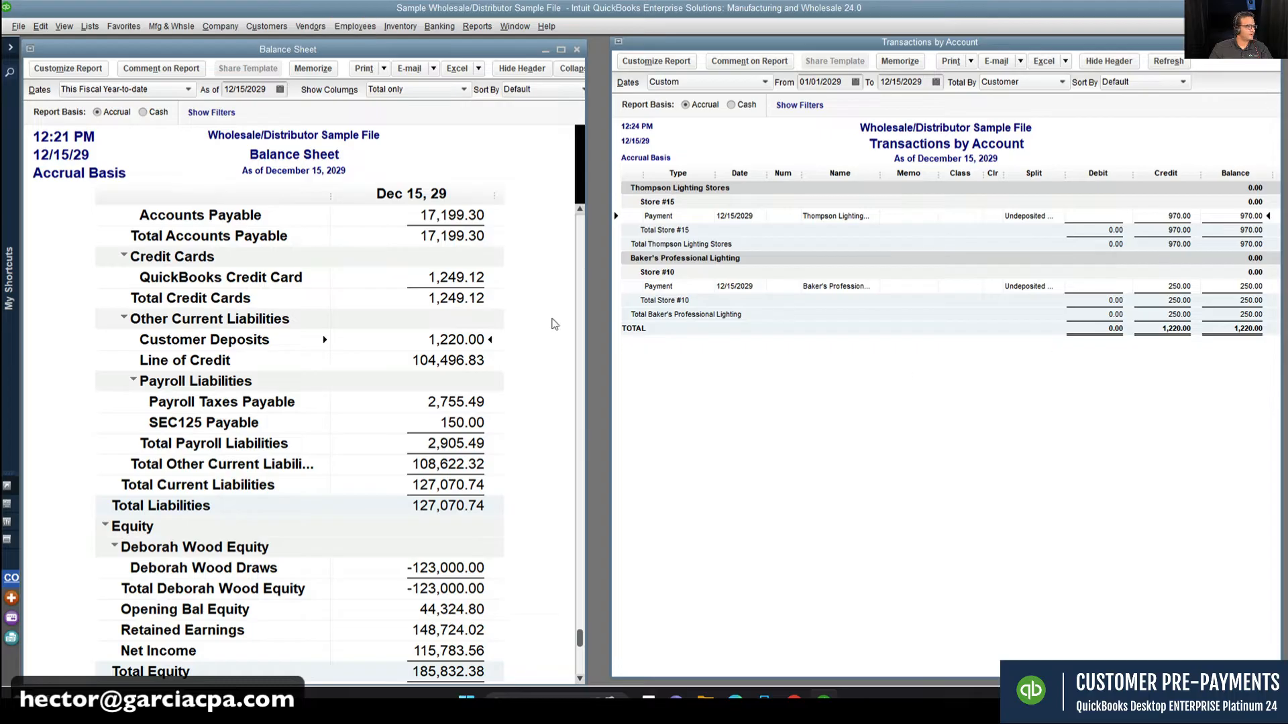
Step: Open the 970.00 Thompson Lighting Stores prepayment, follow its transaction history to the linked sales order, and maximize that order
{"action": "double_click", "coordinate": [838, 219]}
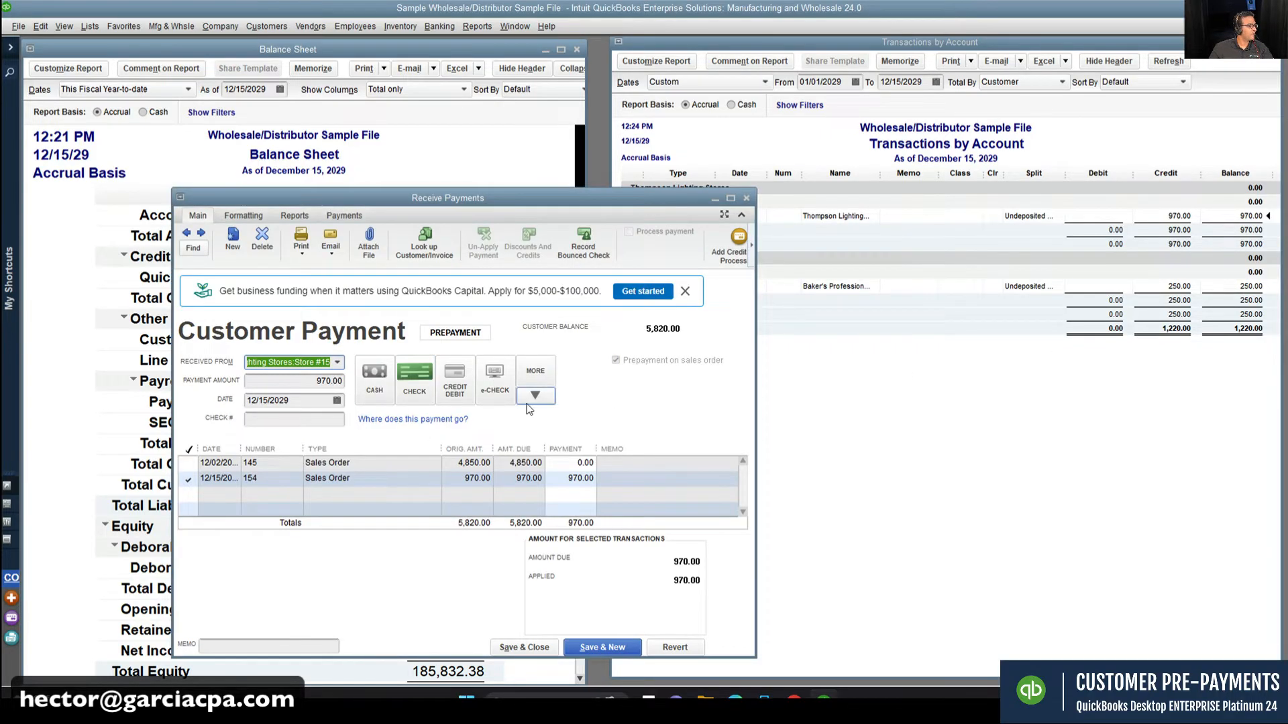
{"action": "key", "text": "ctrl+h"}
{"action": "double_click", "coordinate": [313, 242]}
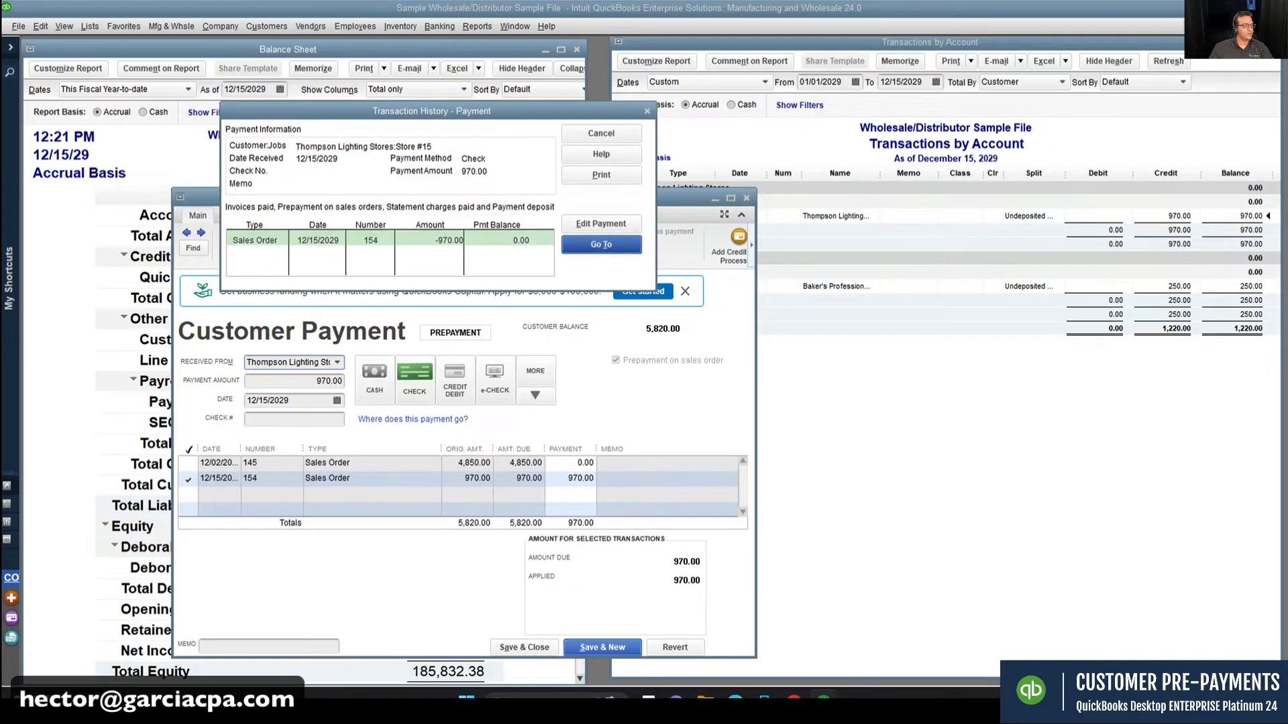
{"action": "left_click", "coordinate": [746, 199]}
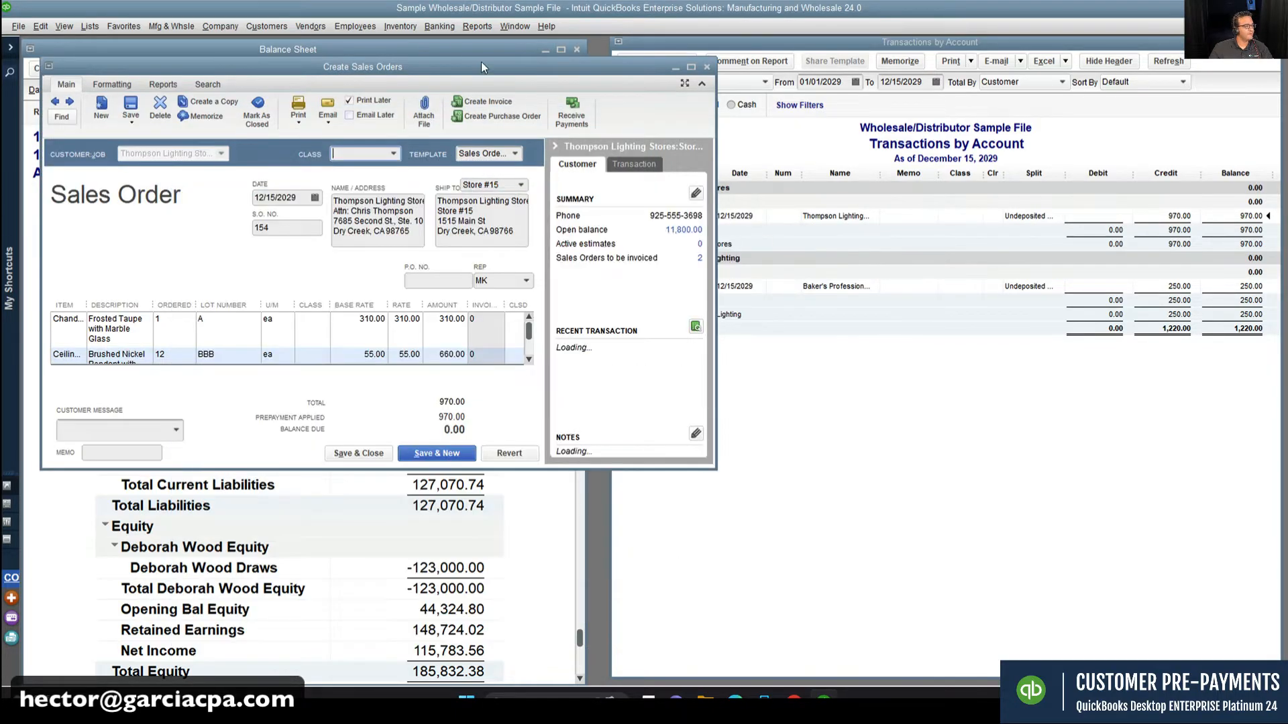
{"action": "double_click", "coordinate": [445, 65]}
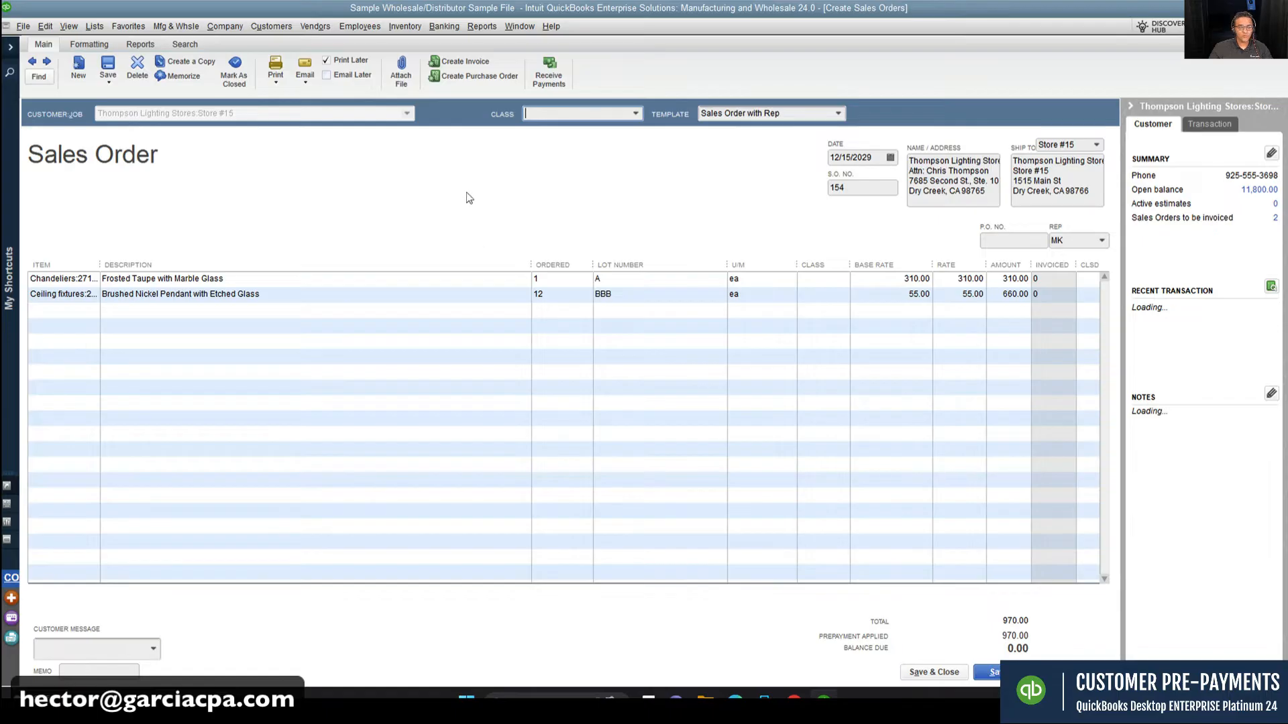
Step: Create and save an invoice for all items on the 970.00 sales order, then cancel applying the prepayment credit
{"action": "left_click", "coordinate": [461, 63]}
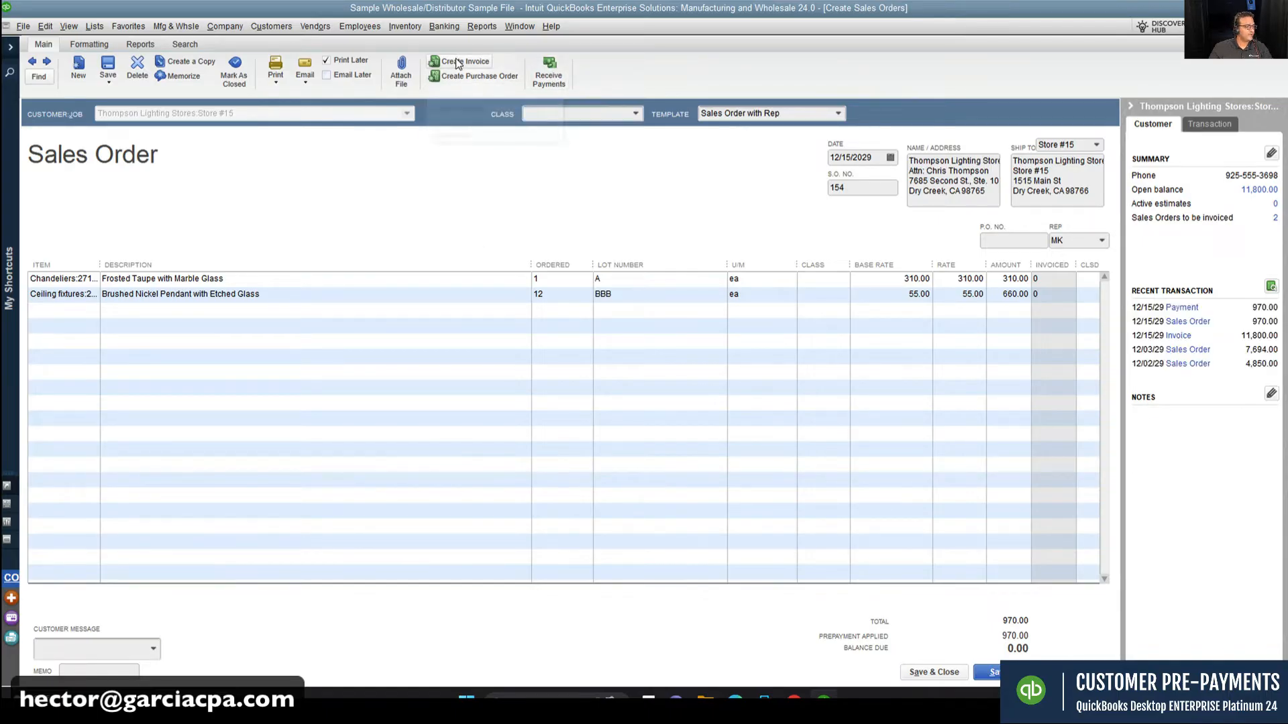
{"action": "left_click", "coordinate": [347, 246]}
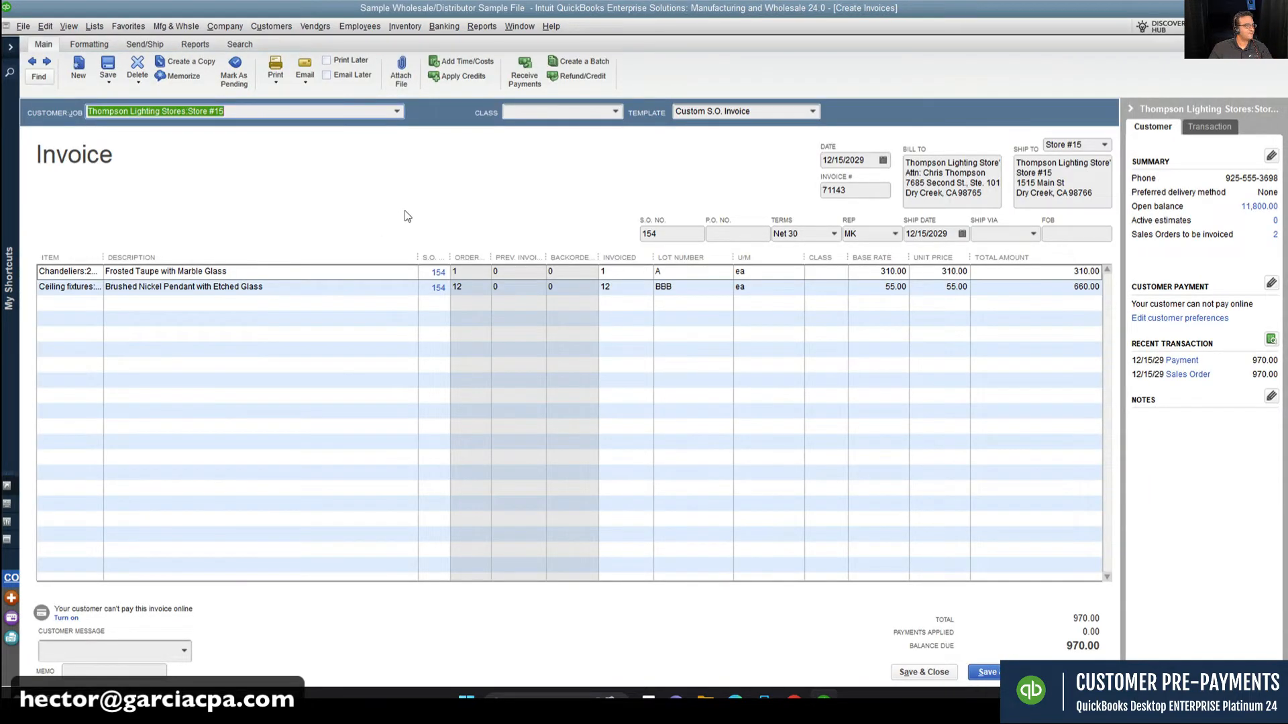
{"action": "left_click", "coordinate": [109, 63]}
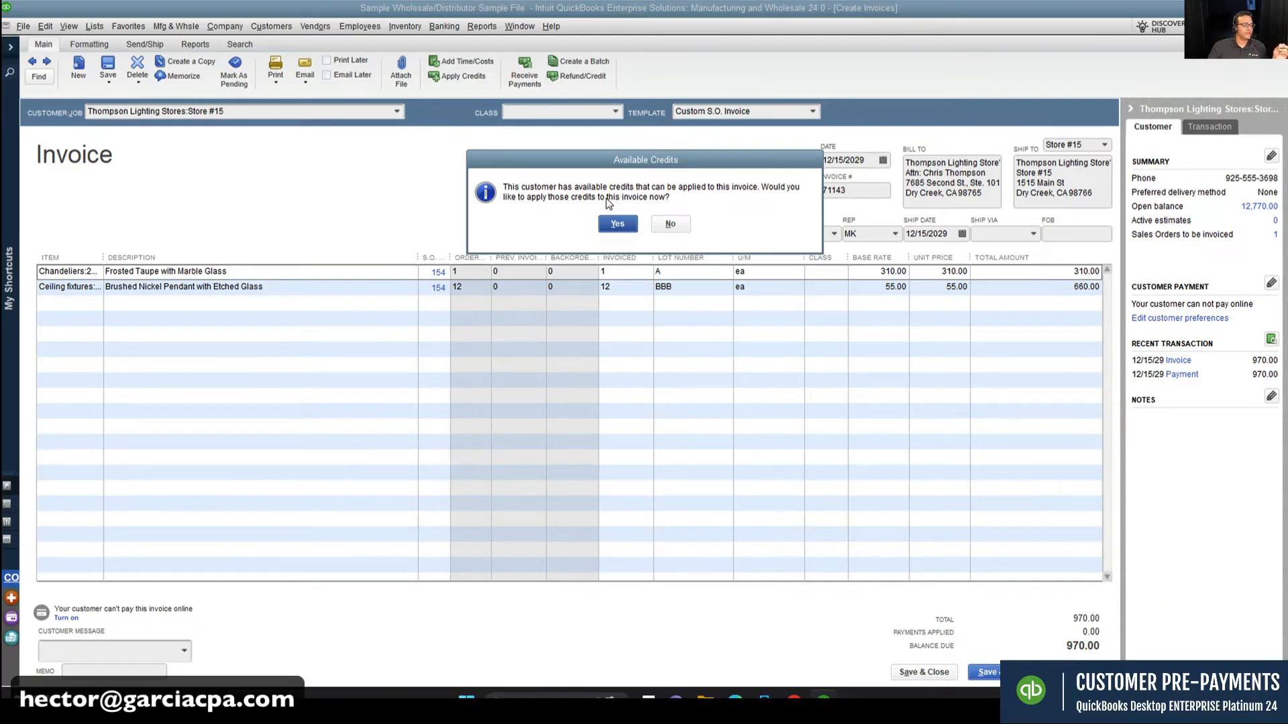
{"action": "left_click", "coordinate": [617, 223]}
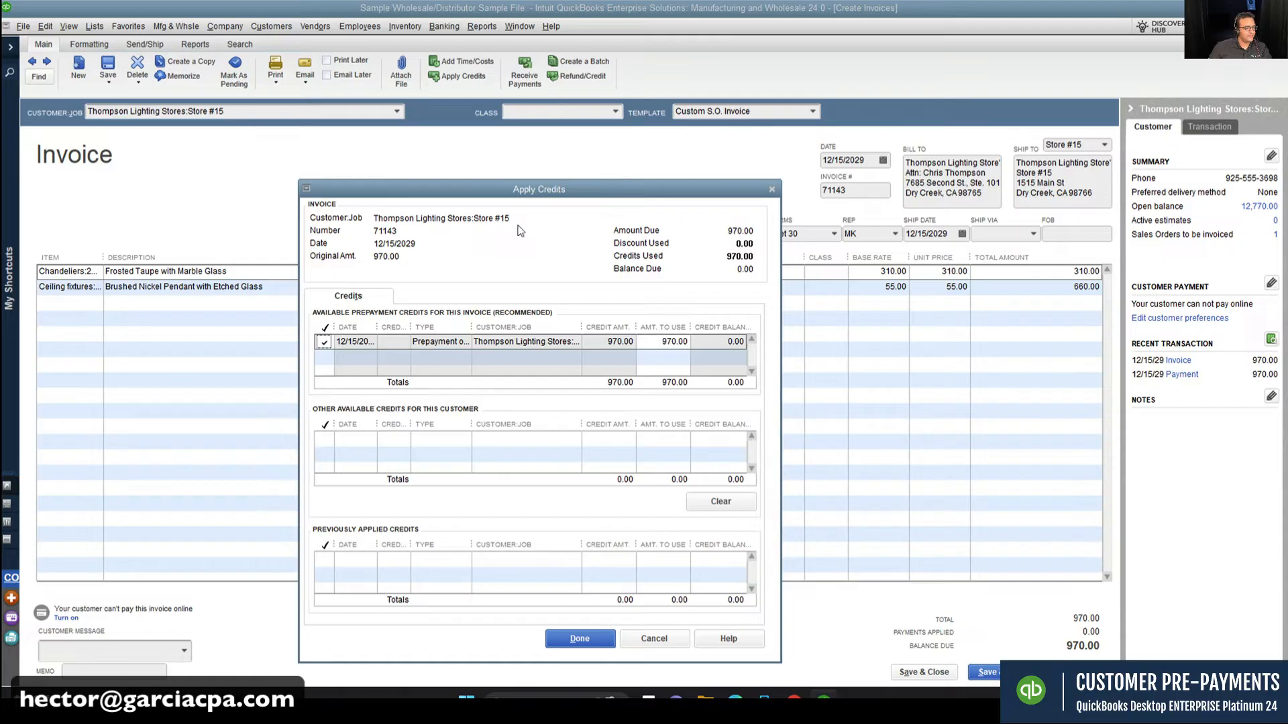
{"action": "left_click", "coordinate": [653, 639]}
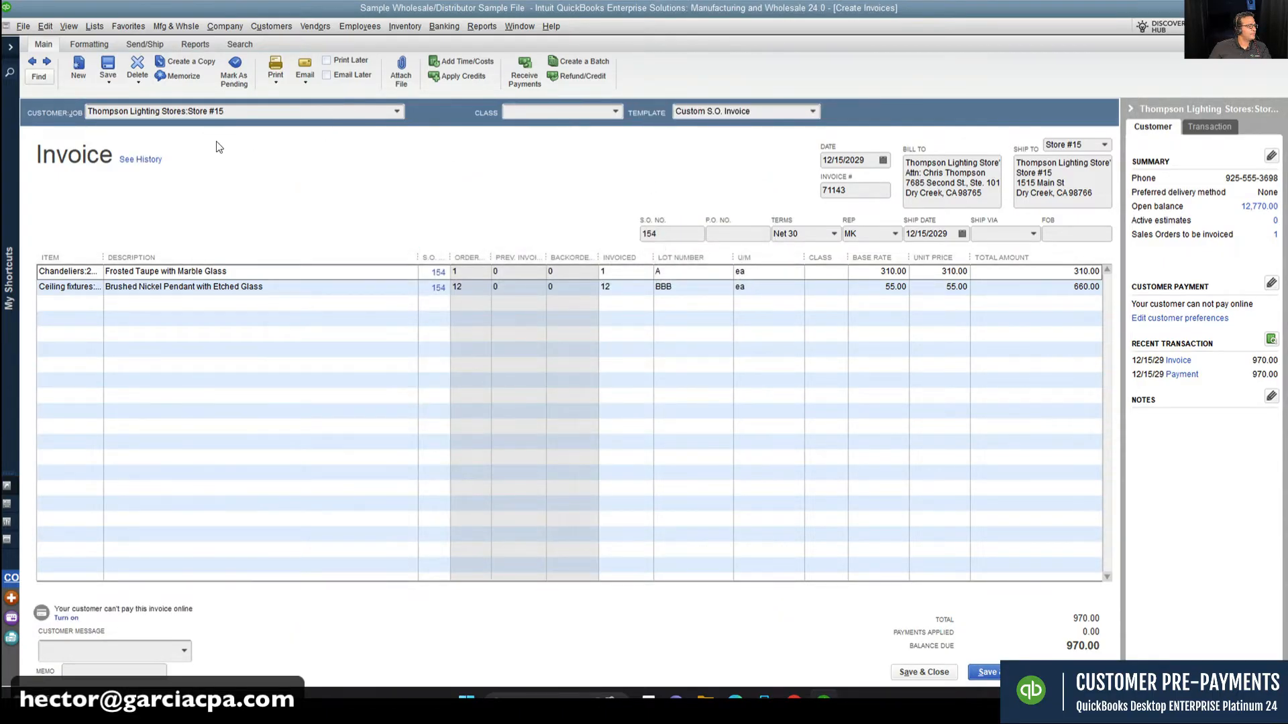
Step: Duplicate the 970.00 Thompson Lighting Stores invoice and date the copy 12/14/2029
{"action": "right_click", "coordinate": [358, 195]}
{"action": "left_click", "coordinate": [383, 294]}
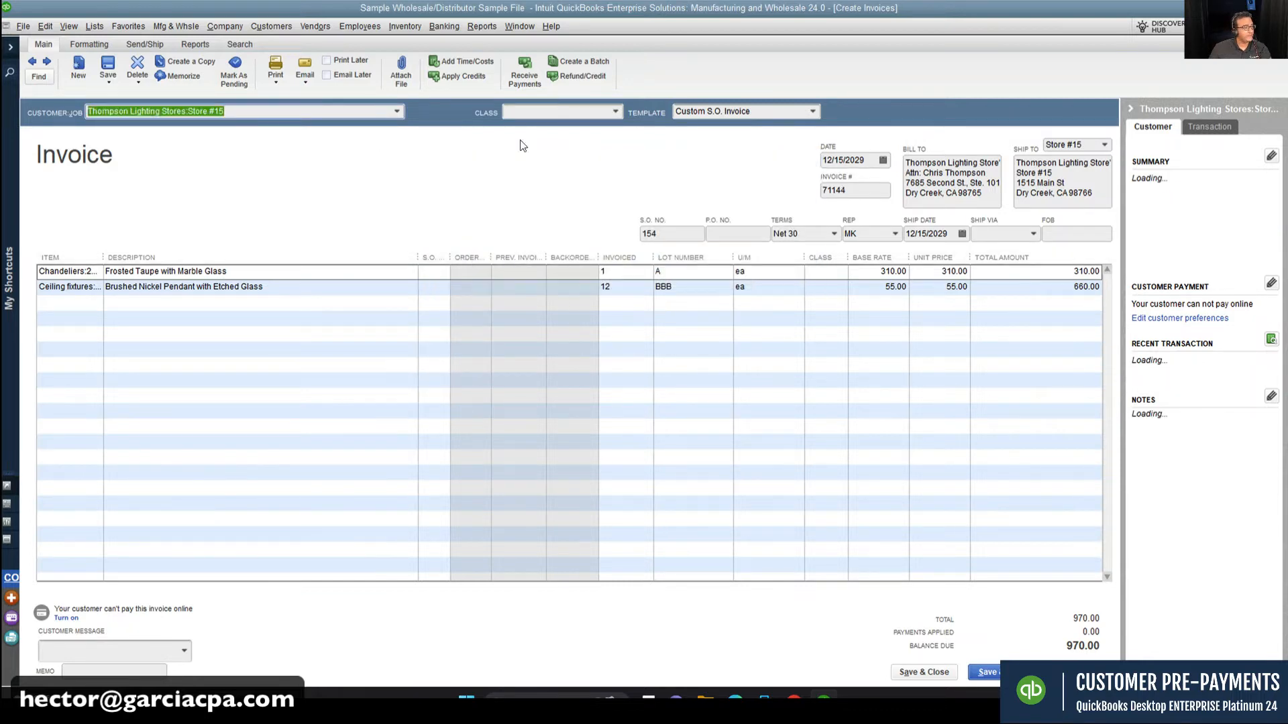
{"action": "left_click", "coordinate": [845, 160]}
{"action": "key", "text": "BackSpace"}
{"action": "type", "text": "4"}
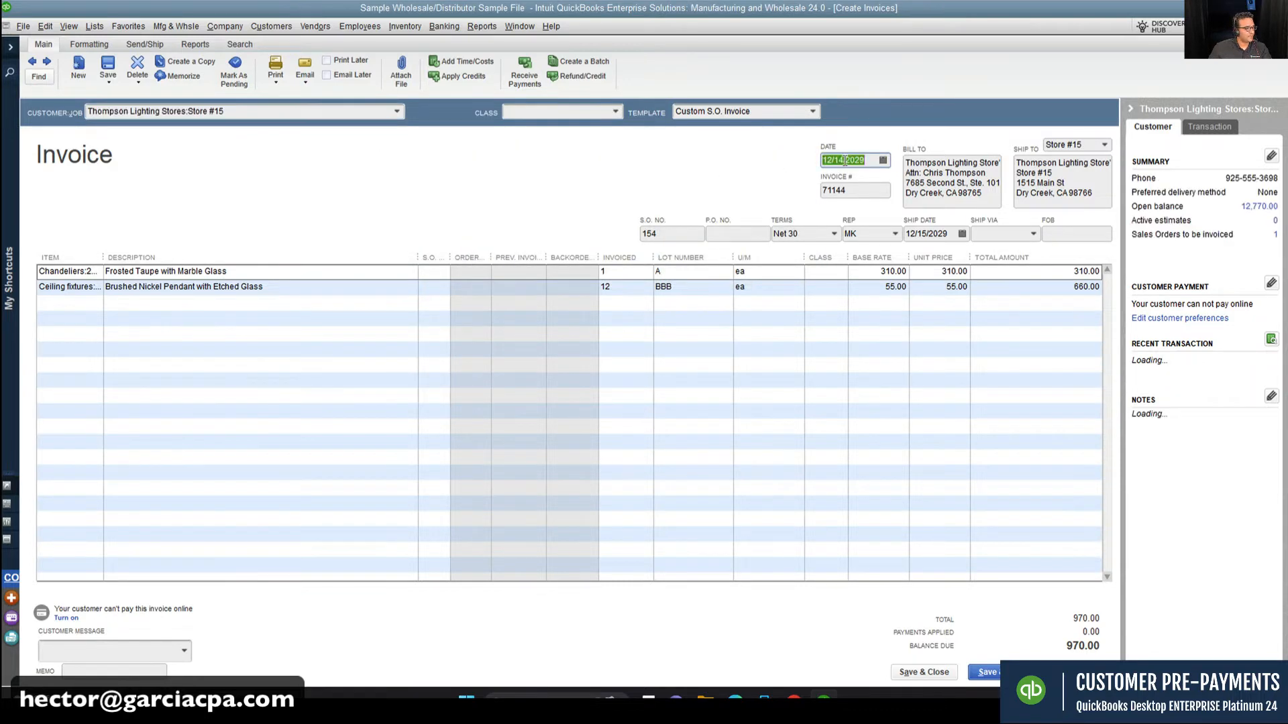
Step: Set the duplicate invoice's quantities to 2 for the Frosted Taupe chandelier and 34 for the Brushed Nickel Pendant
{"action": "left_click", "coordinate": [599, 273]}
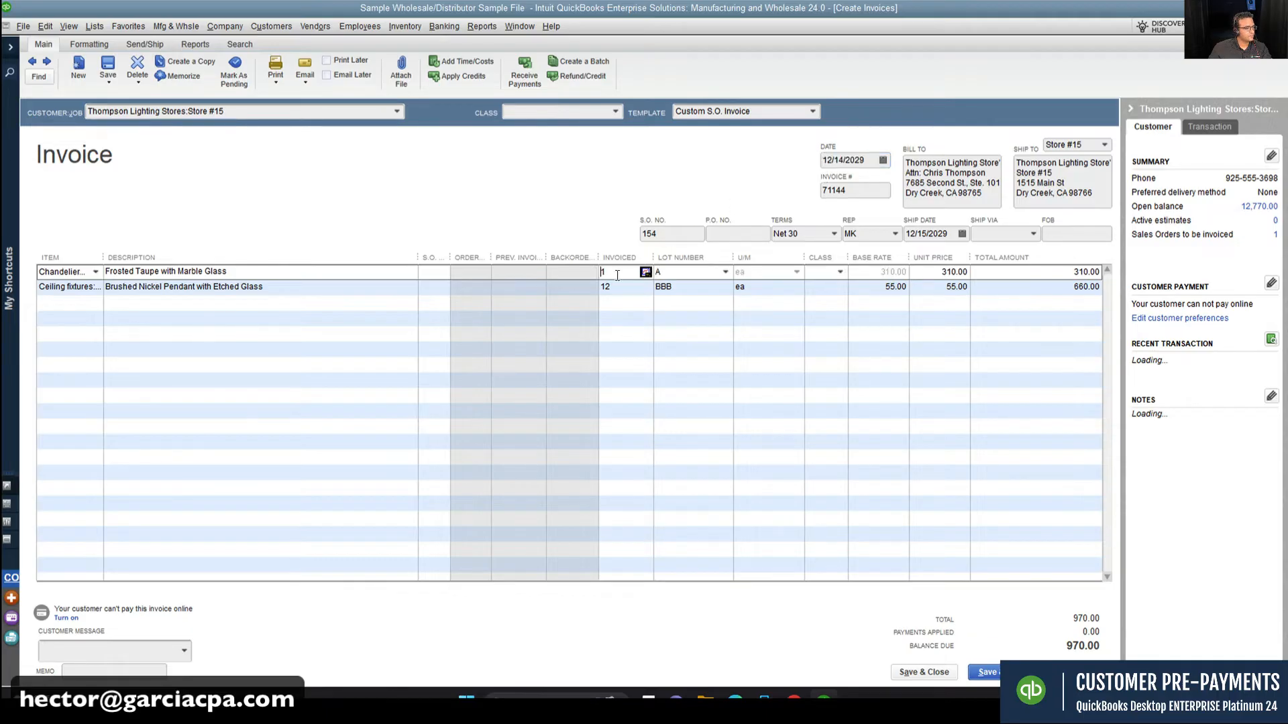
{"action": "type", "text": "2"}
{"action": "key", "text": "Tab"}
{"action": "left_click", "coordinate": [432, 300]}
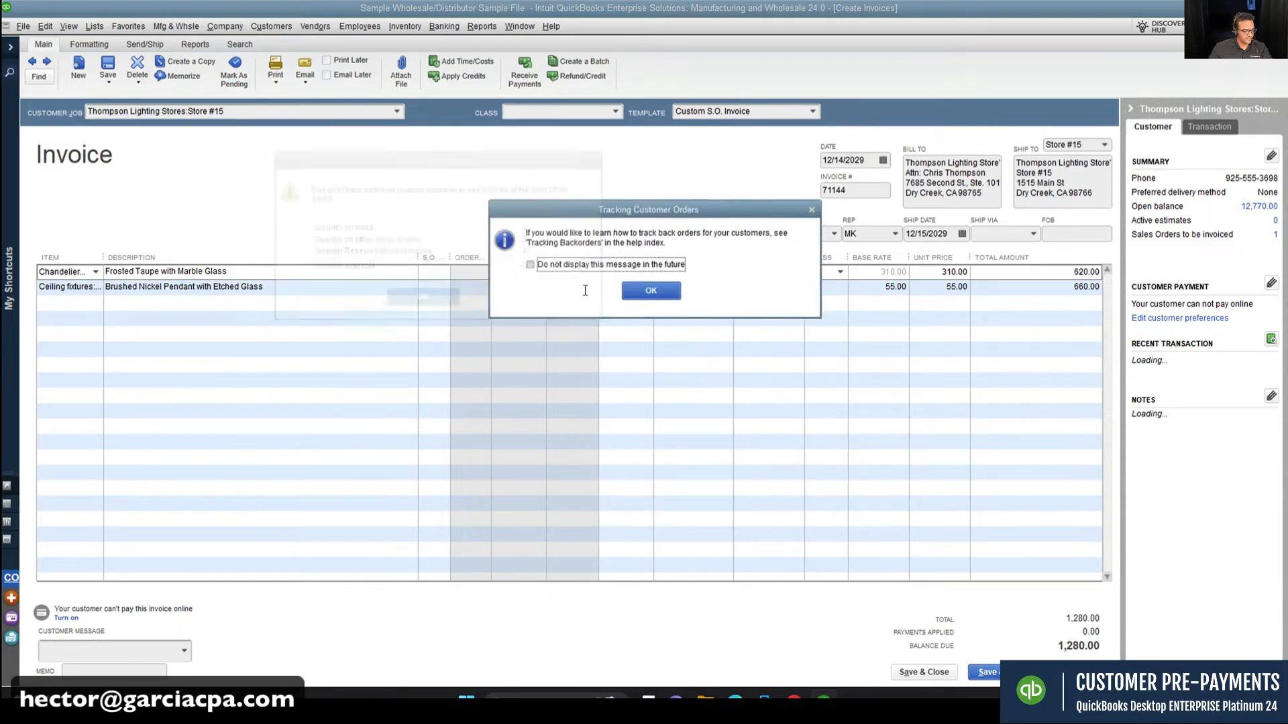
{"action": "left_click", "coordinate": [649, 289]}
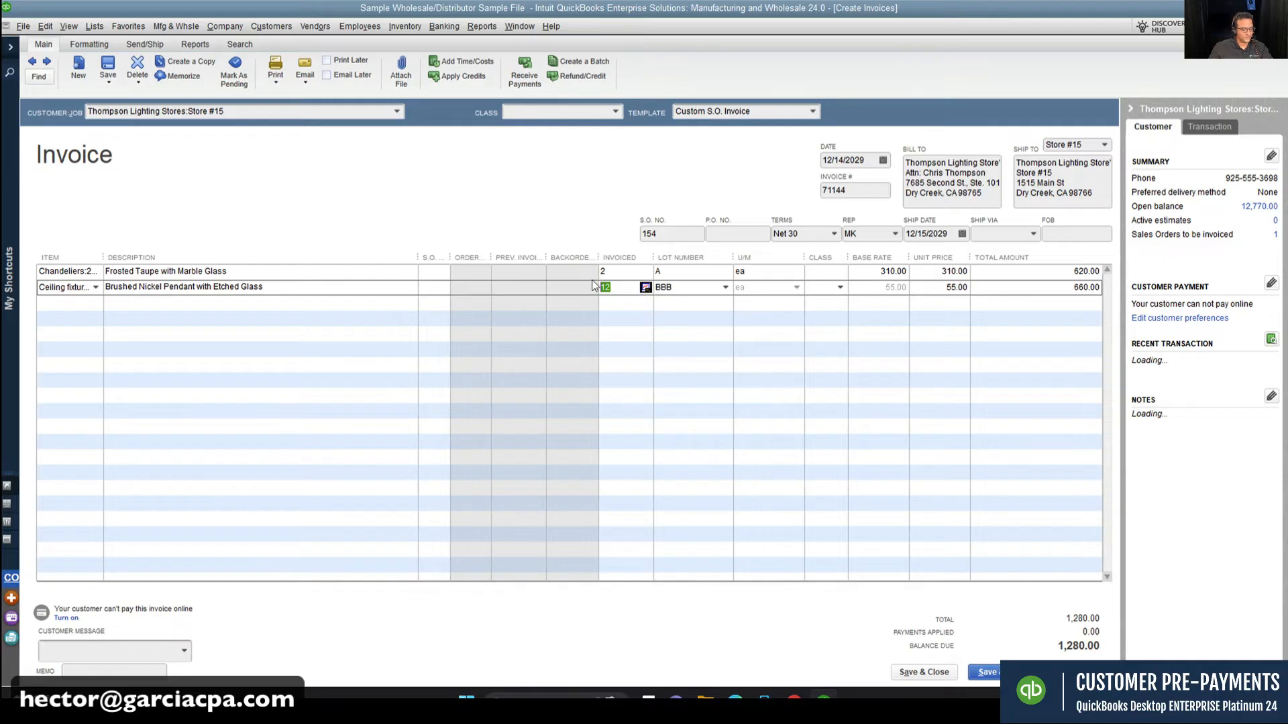
{"action": "type", "text": "34"}
{"action": "key", "text": "Tab"}
Step: Clear the sales order number on the duplicate invoice and save the invoice
{"action": "left_click_drag", "start_coordinate": [668, 236], "coordinate": [614, 235]}
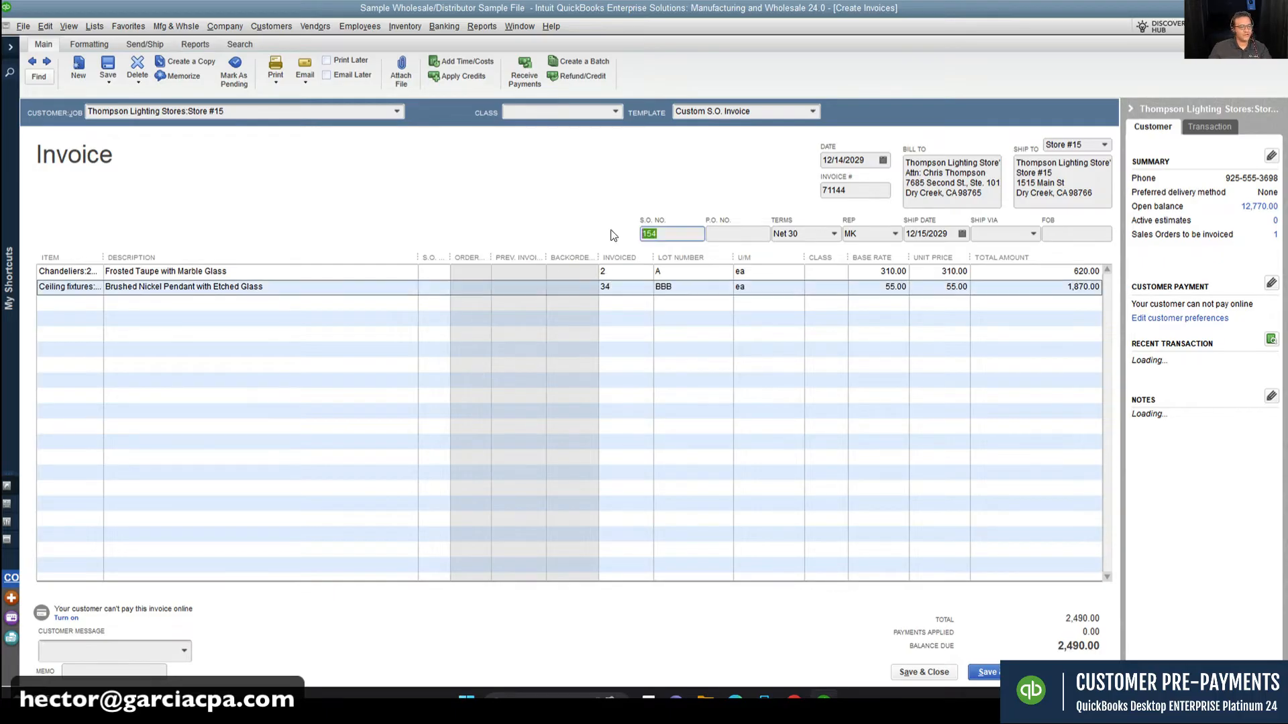
{"action": "key", "text": "BackSpace"}
{"action": "left_click", "coordinate": [645, 345]}
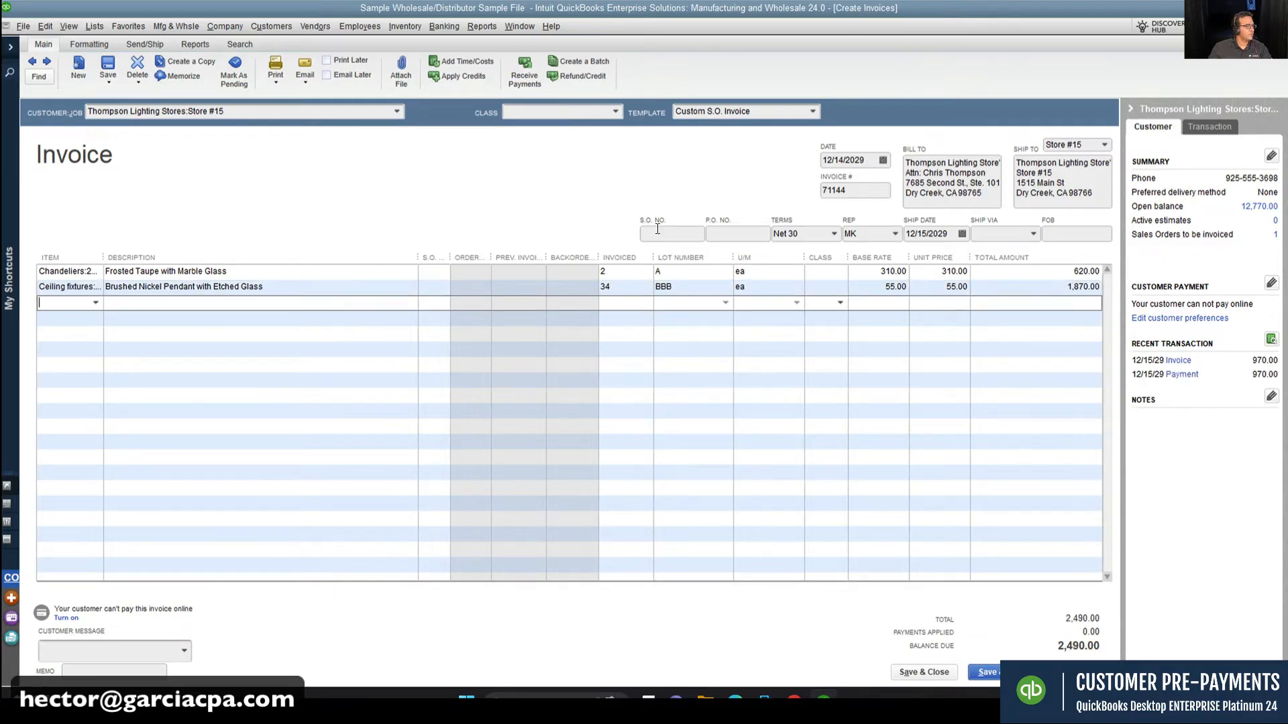
{"action": "left_click", "coordinate": [108, 68]}
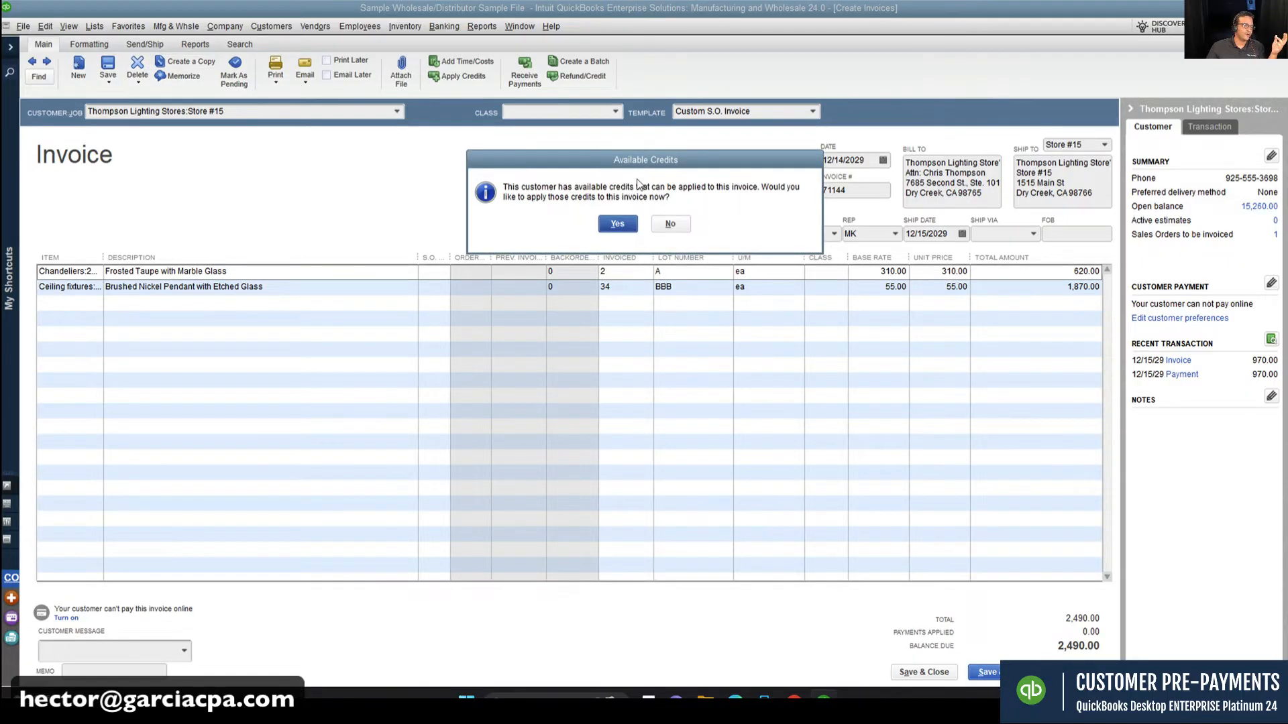
Step: Try applying the customer's other available 970.00 prepayment credit to the duplicate invoice, cancel it, and close the invoice window
{"action": "left_click", "coordinate": [621, 225]}
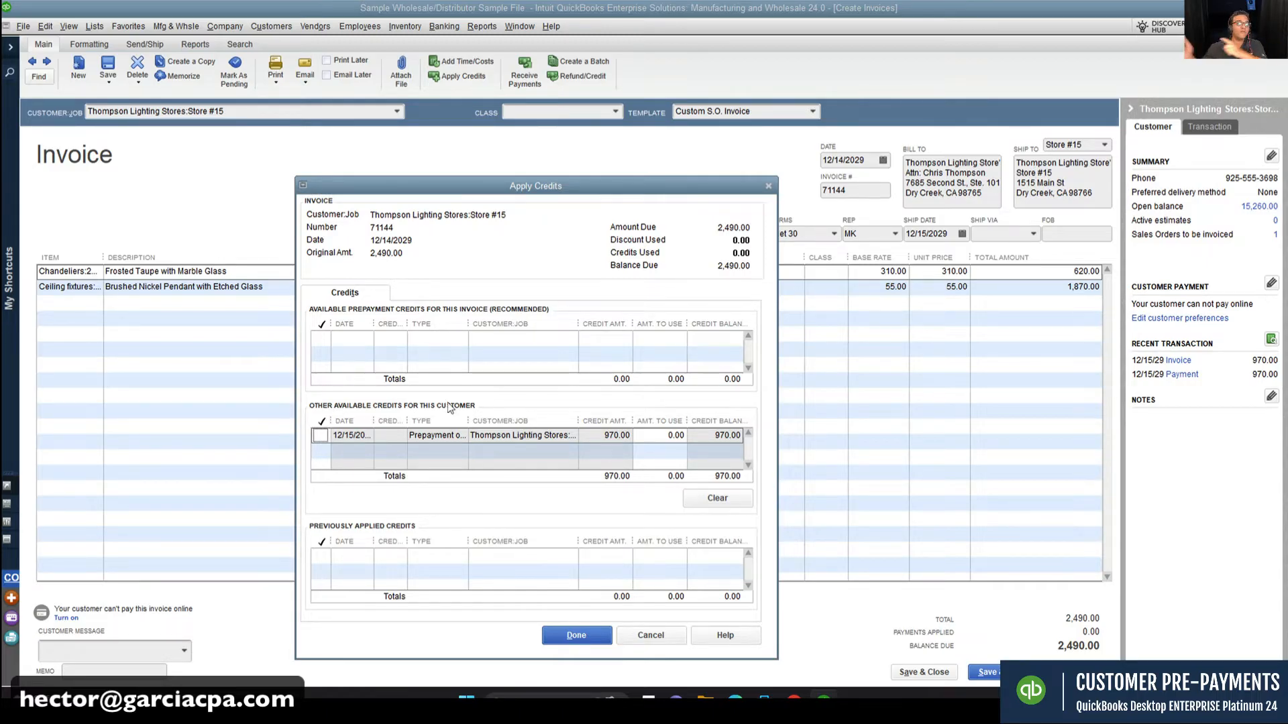
{"action": "left_click", "coordinate": [320, 436]}
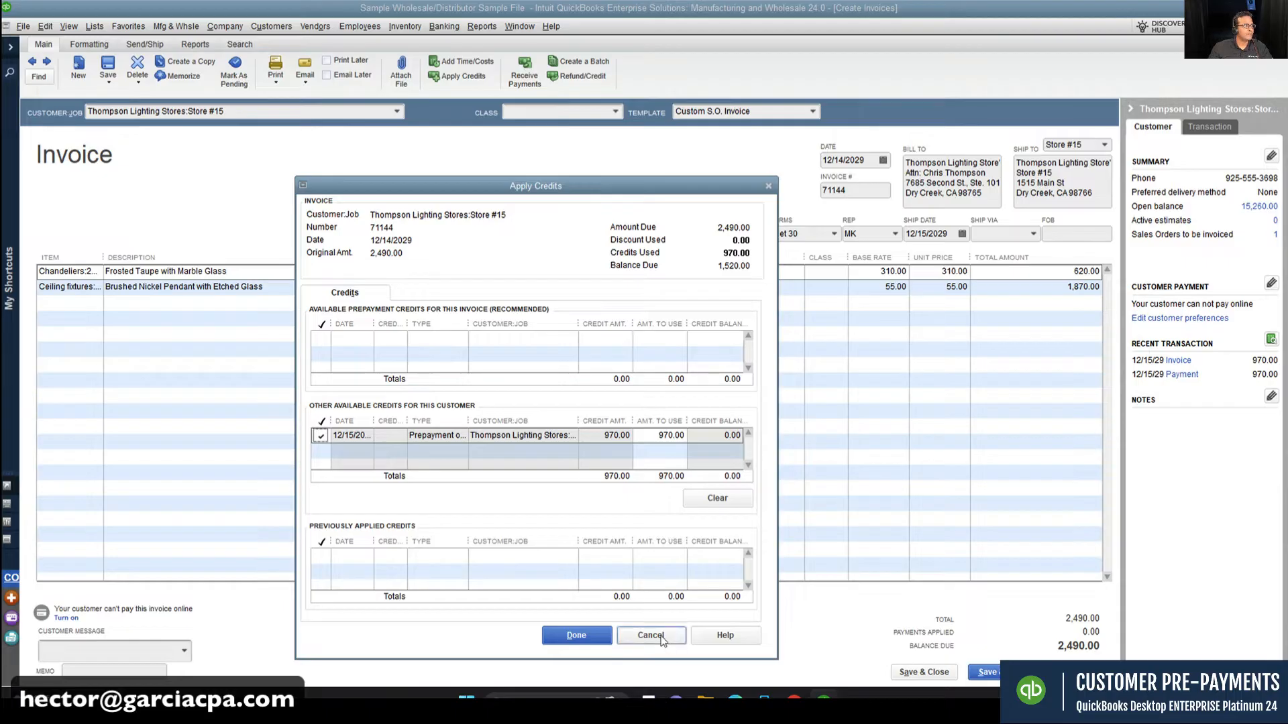
{"action": "left_click", "coordinate": [624, 635]}
{"action": "left_click", "coordinate": [78, 67]}
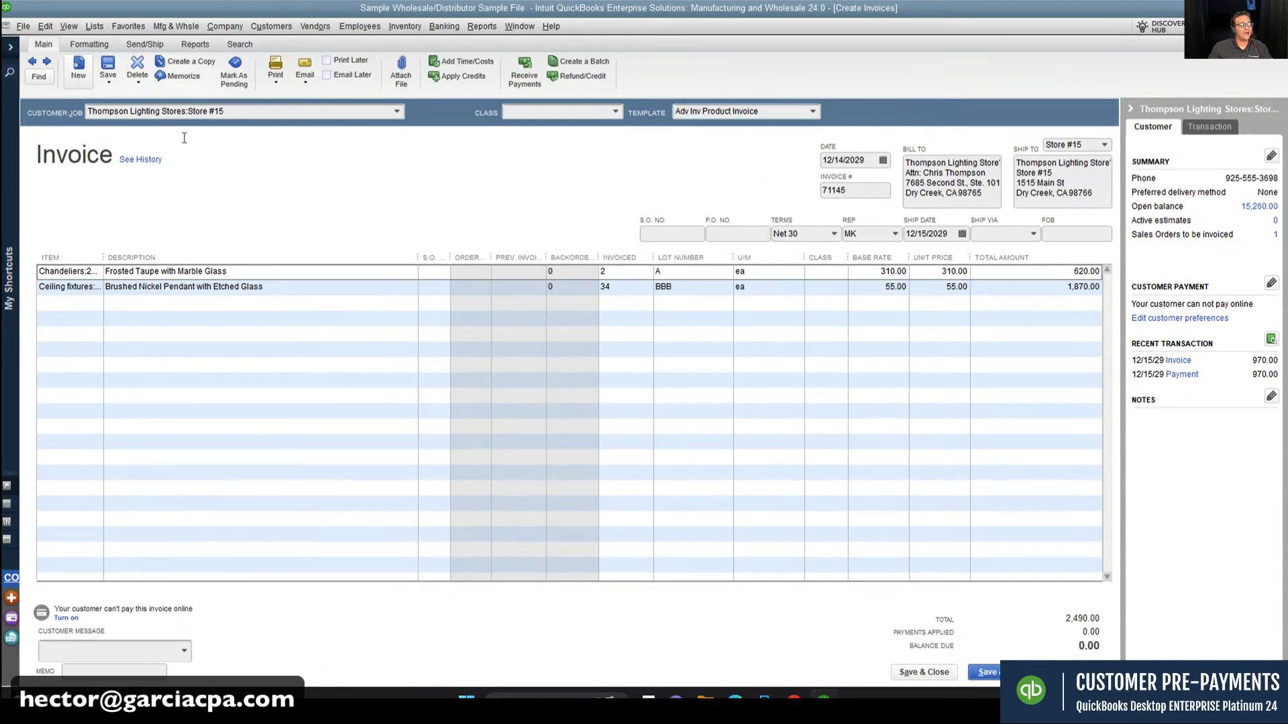
{"action": "key", "text": "Escape"}
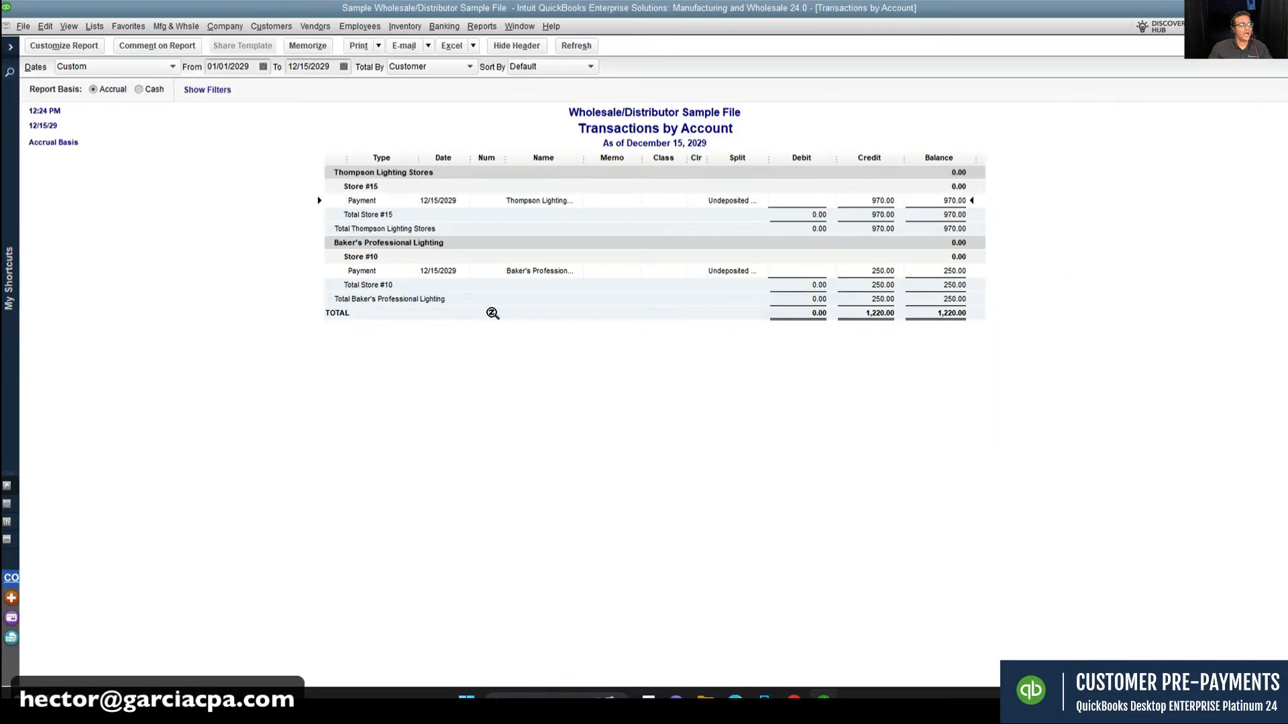
Step: Trace the 970.00 Thompson Lighting Stores payment through the transaction history to its sales order and open the linked invoice
{"action": "double_click", "coordinate": [744, 202]}
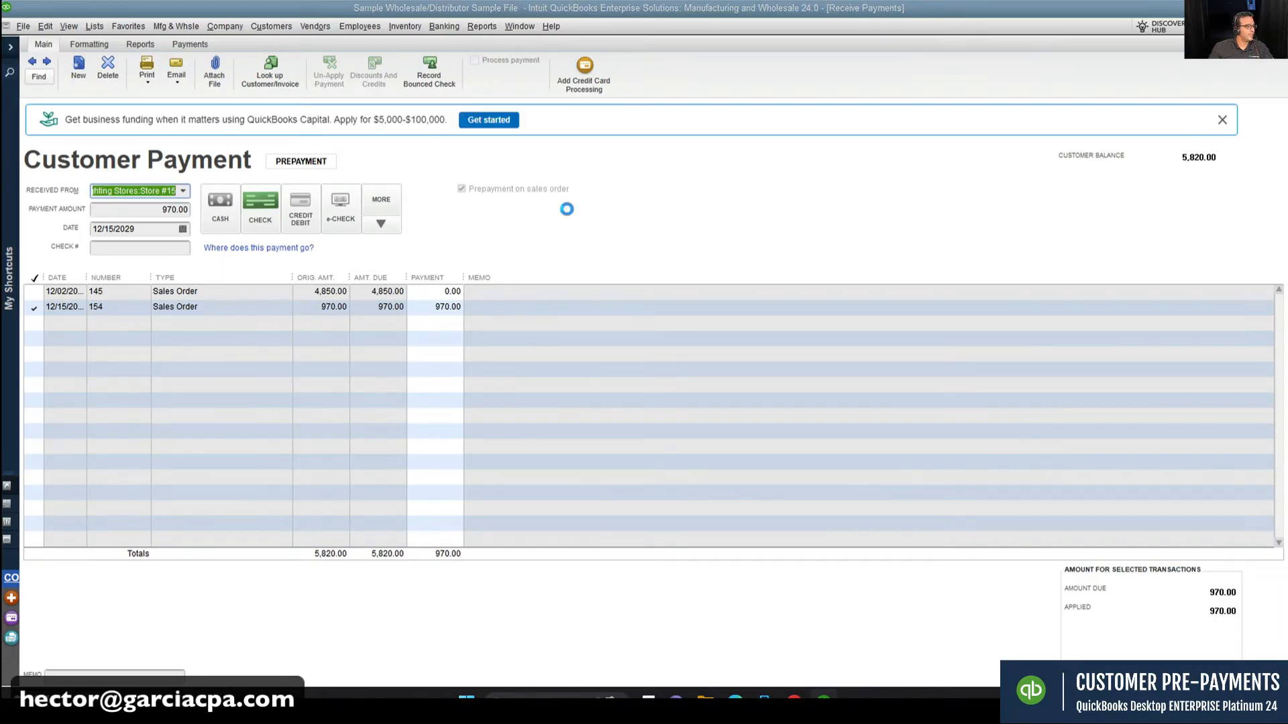
{"action": "key", "text": "ctrl+h"}
{"action": "left_click", "coordinate": [598, 241]}
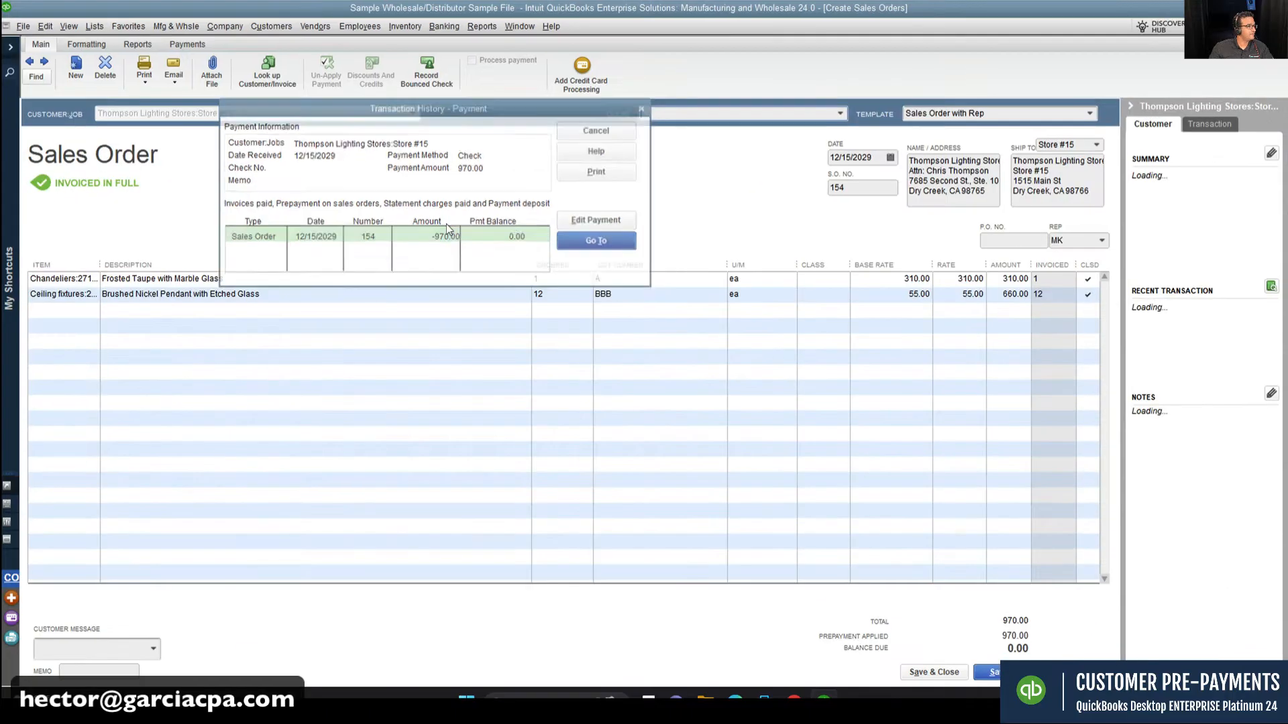
{"action": "key", "text": "ctrl+h"}
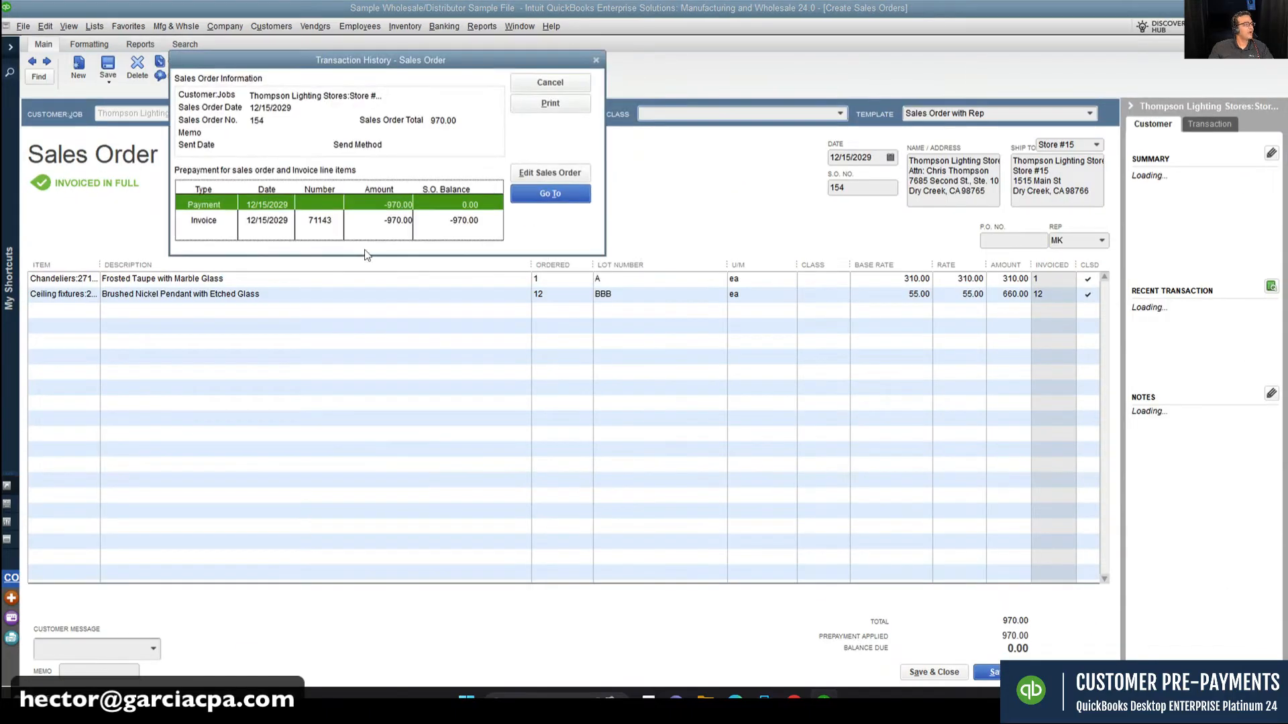
{"action": "double_click", "coordinate": [228, 220]}
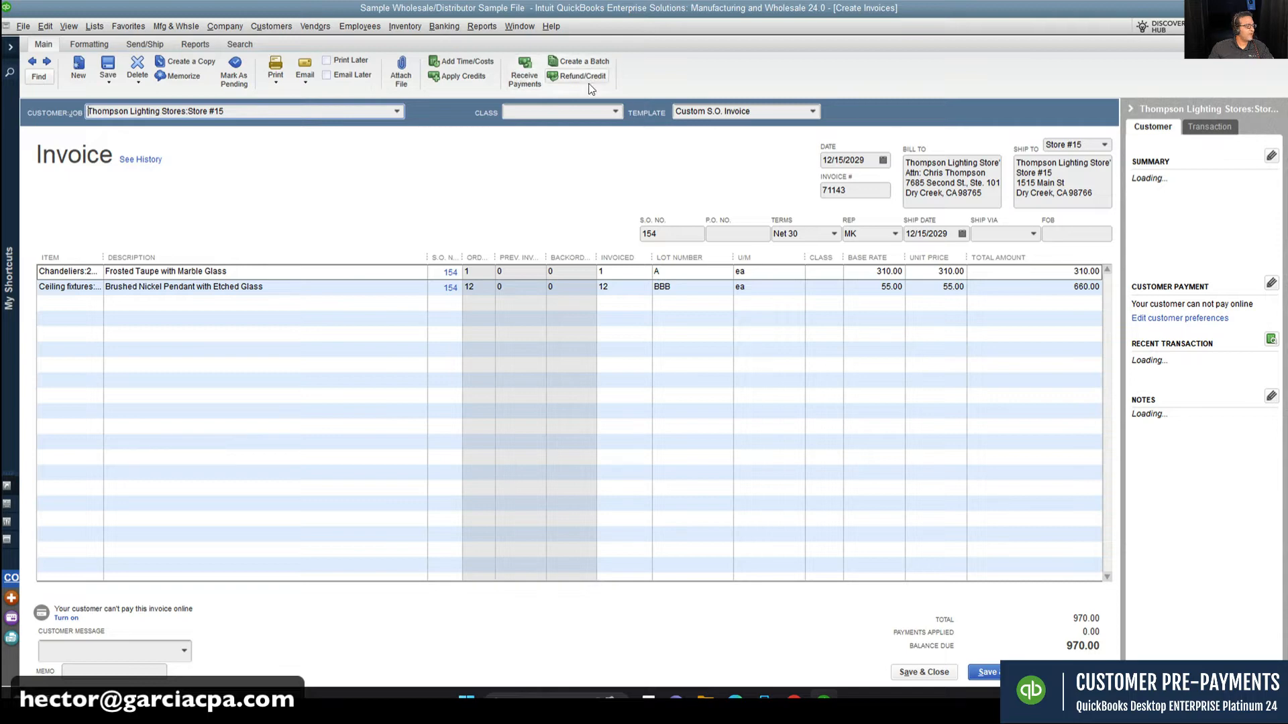
Step: Apply the recommended 970.00 prepayment credit to the linked invoice, save it, and close the windows back to the Transactions by Account report
{"action": "left_click", "coordinate": [466, 77]}
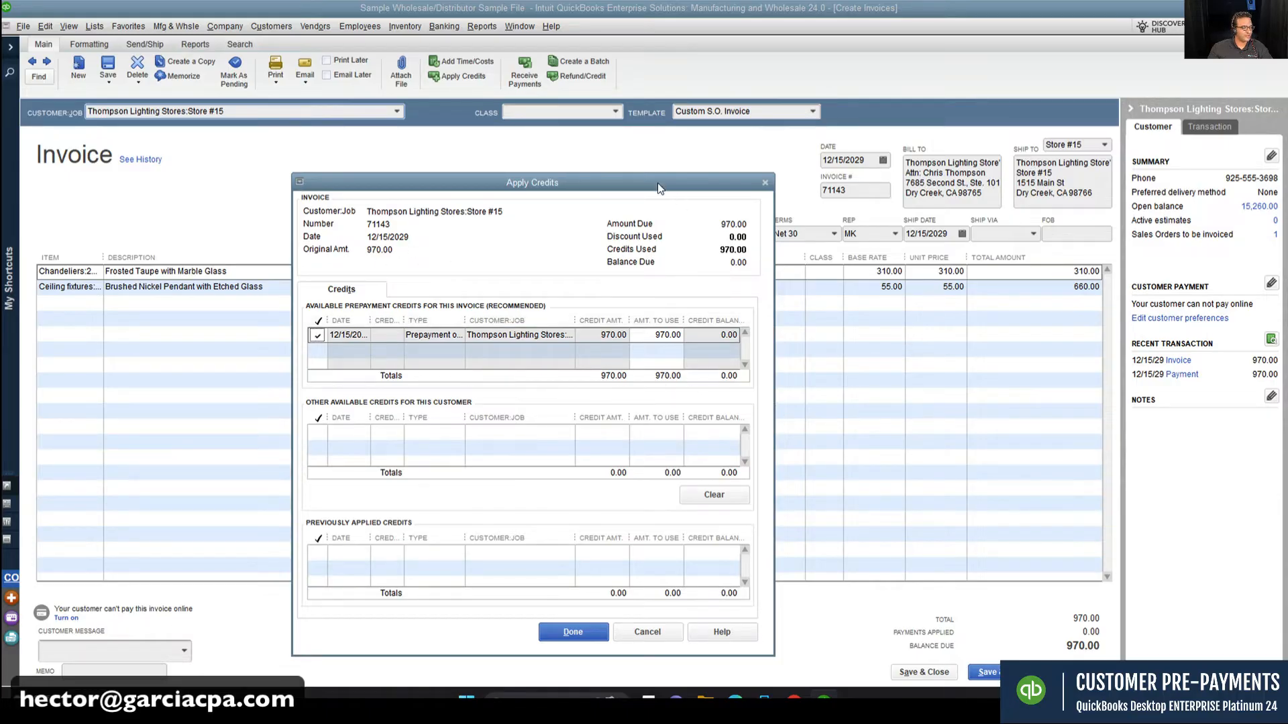
{"action": "left_click_drag", "start_coordinate": [657, 183], "coordinate": [616, 102]}
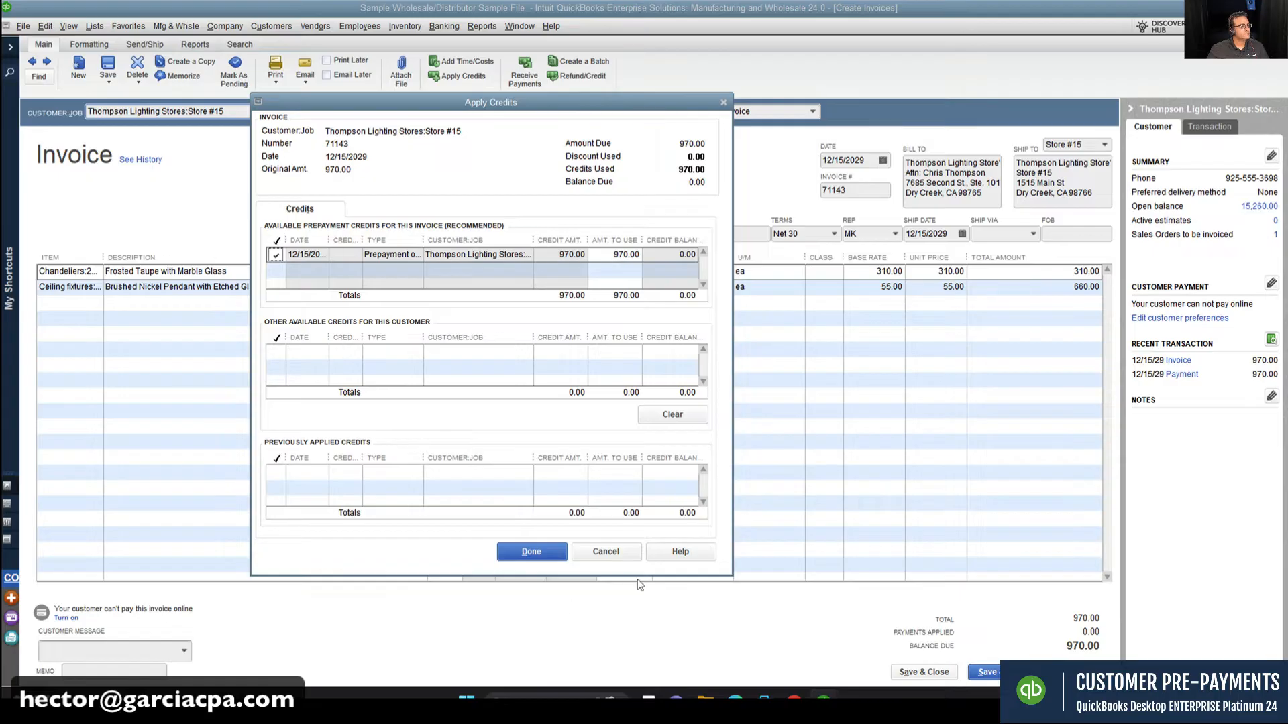
{"action": "left_click", "coordinate": [531, 551]}
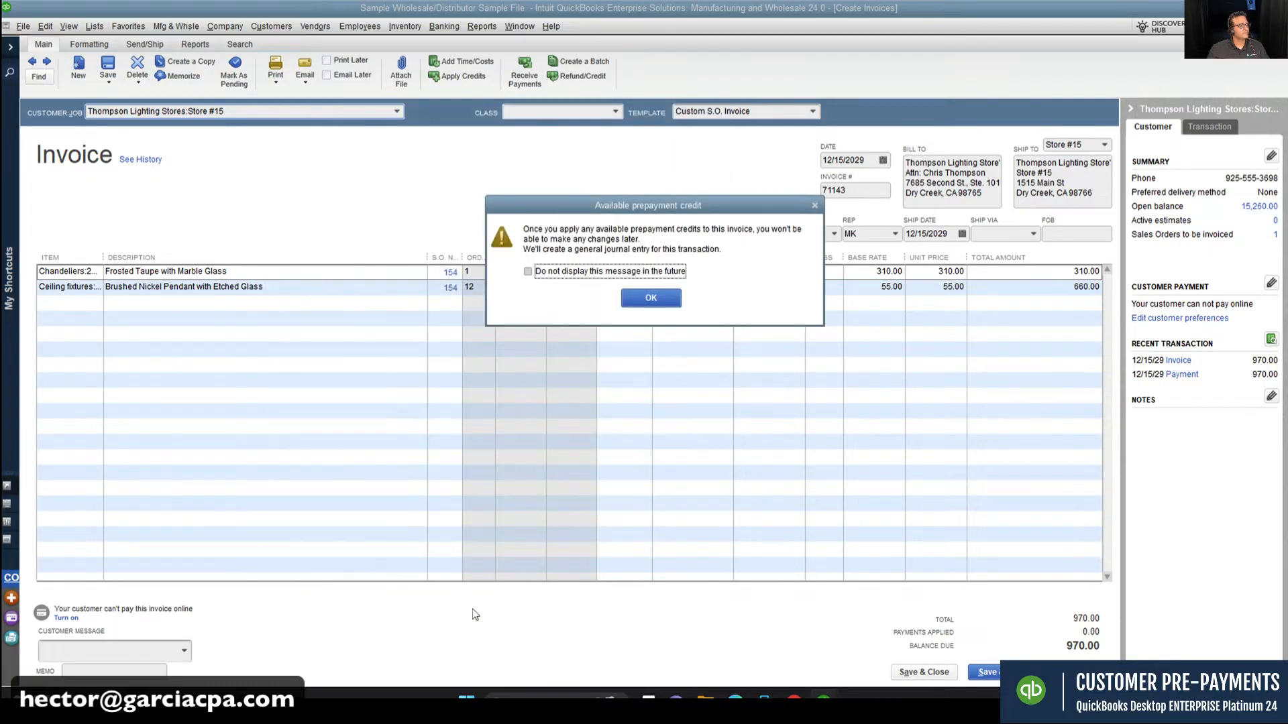
{"action": "left_click", "coordinate": [646, 302]}
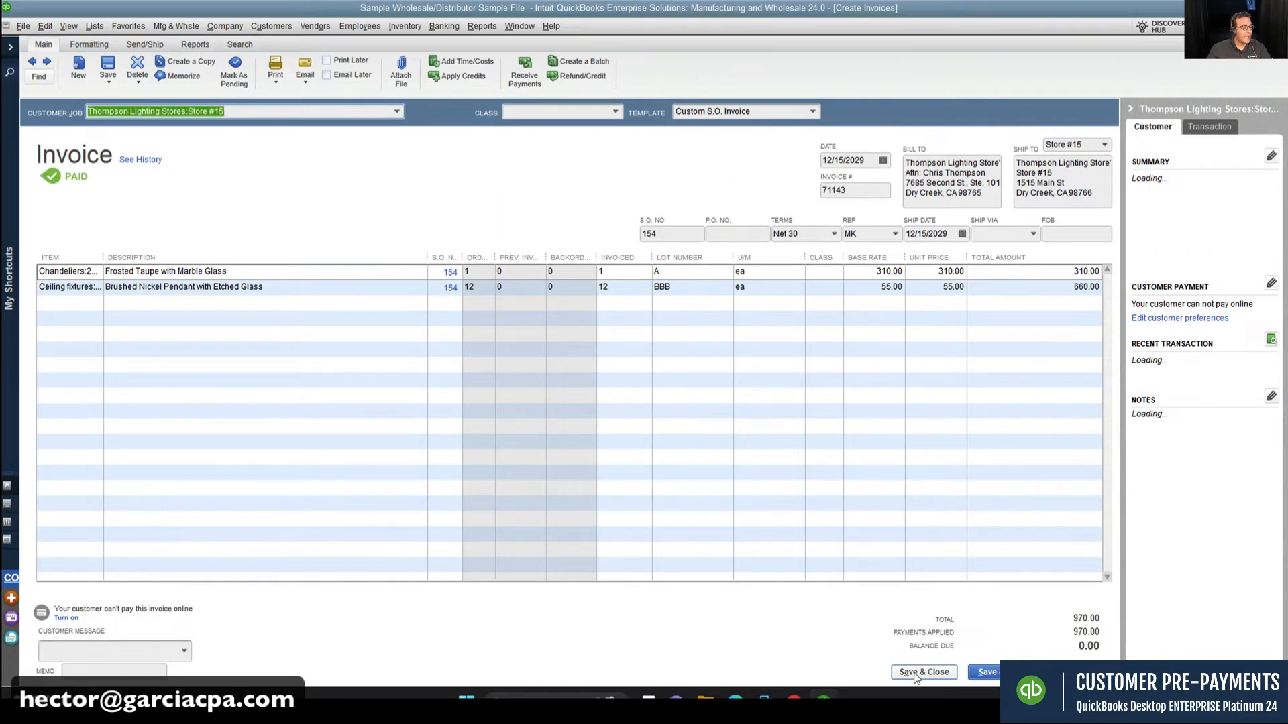
{"action": "left_click", "coordinate": [924, 672]}
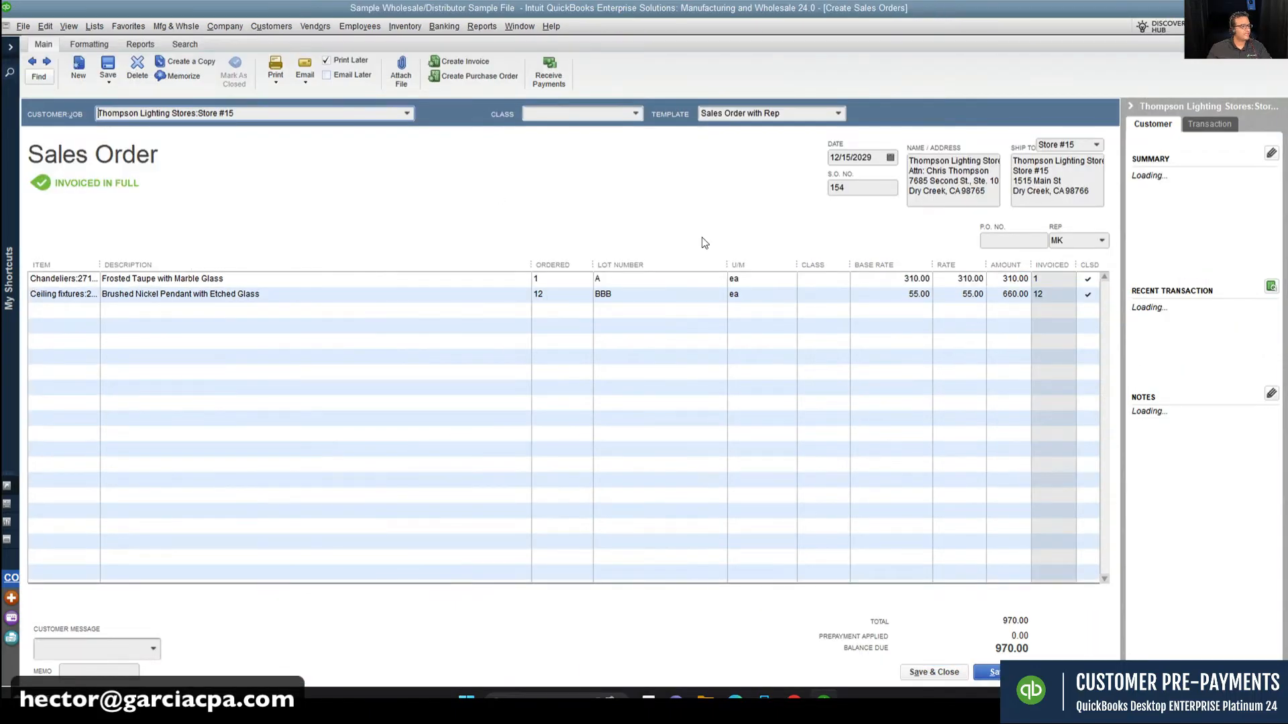
{"action": "key", "text": "Escape"}
{"action": "key", "text": "Escape"}
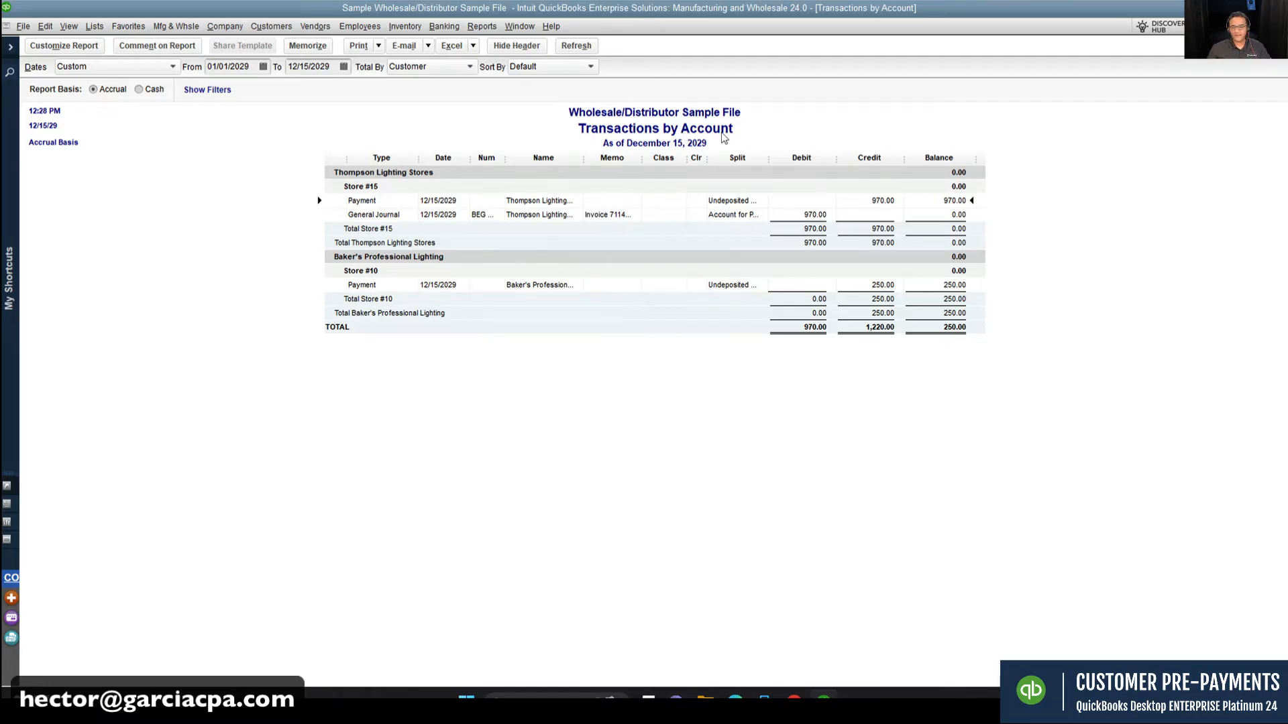
Step: Open the 970.00 Thompson Lighting Stores general journal entry from the report through the Customer Deposits register
{"action": "left_click", "coordinate": [966, 240]}
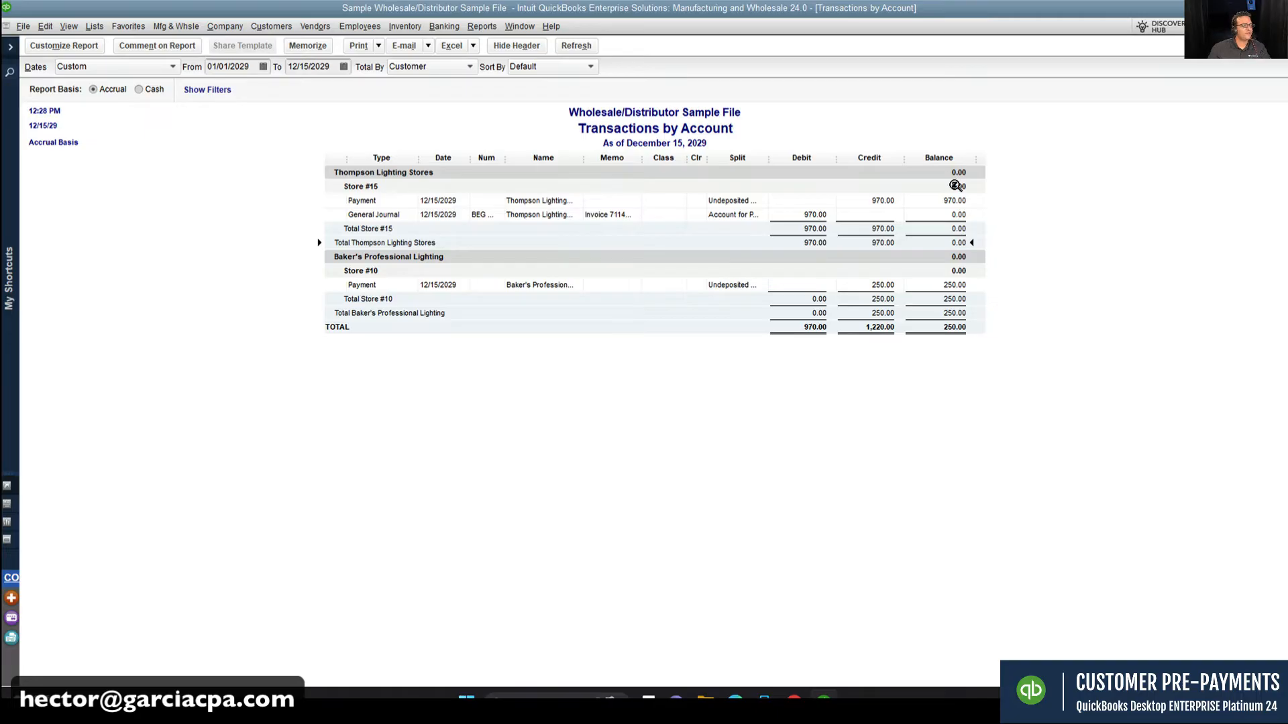
{"action": "left_click", "coordinate": [821, 213]}
{"action": "double_click", "coordinate": [821, 213]}
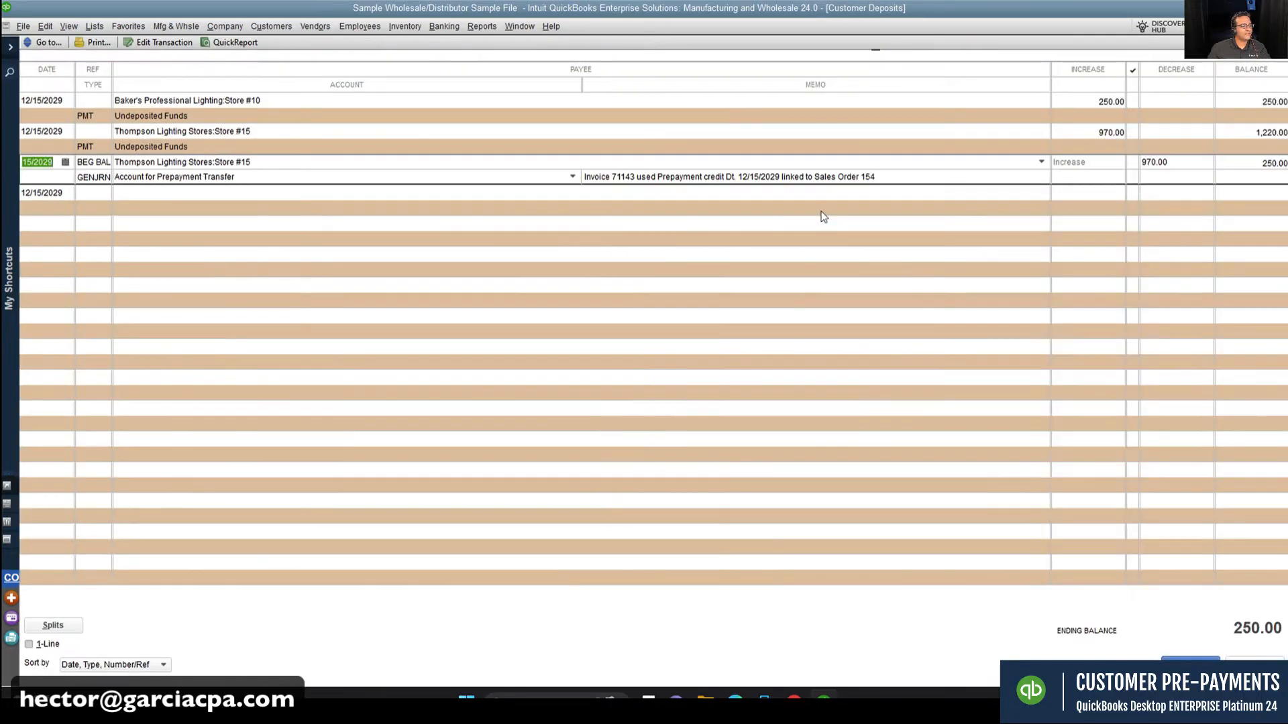
{"action": "double_click", "coordinate": [42, 176]}
{"action": "left_click", "coordinate": [651, 309]}
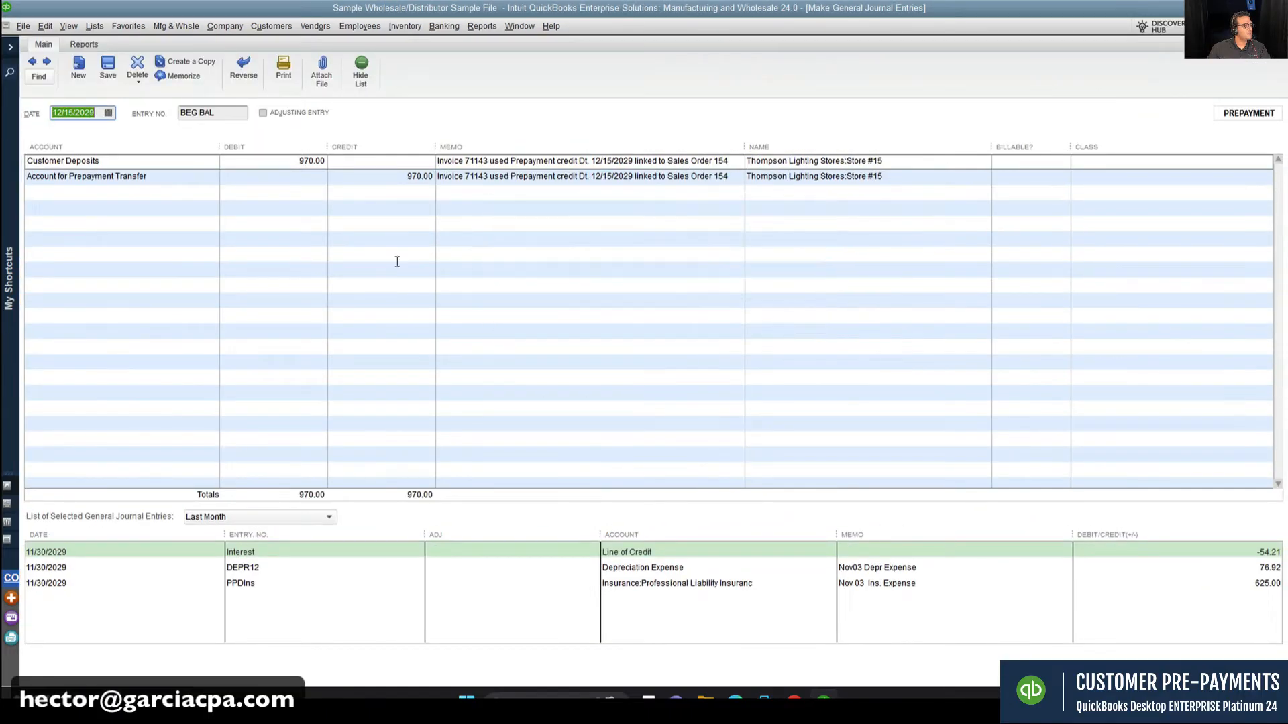
Step: Examine the Customer Deposits and Account for Prepayment Transfer lines of the prepayment journal entry, including the list of available accounts
{"action": "left_click", "coordinate": [135, 160]}
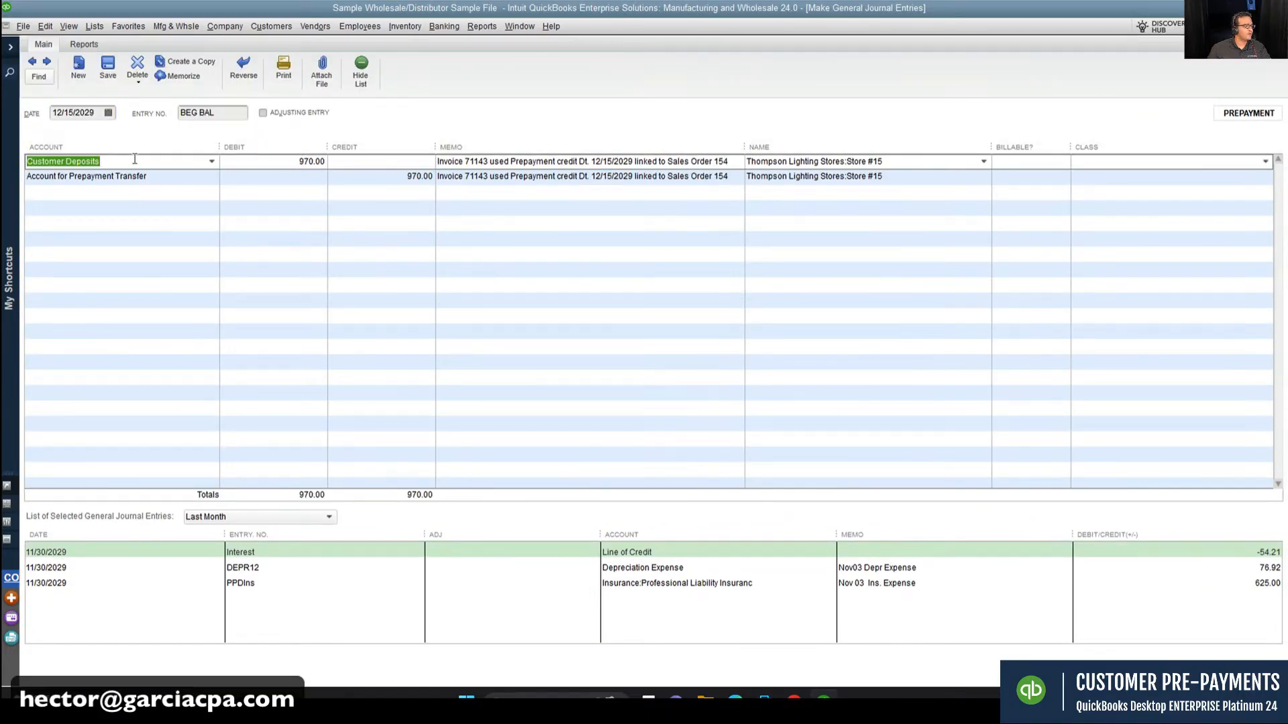
{"action": "left_click", "coordinate": [179, 180]}
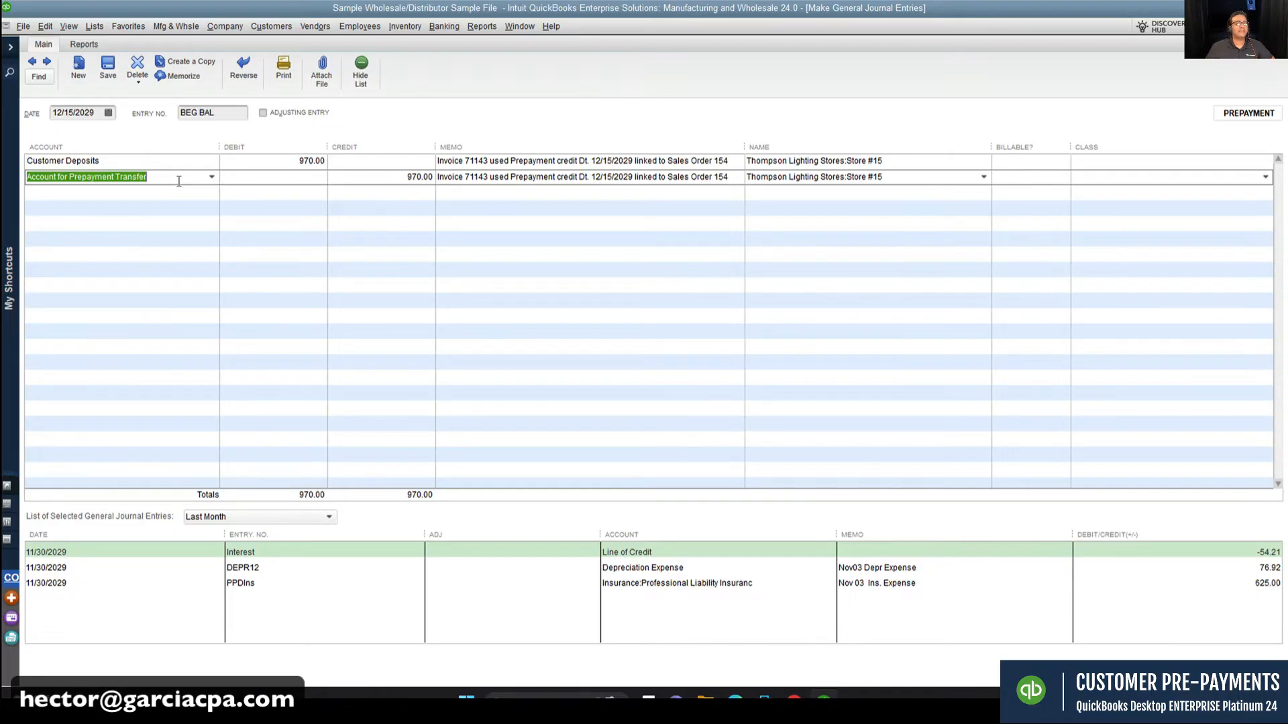
{"action": "key", "text": "Down"}
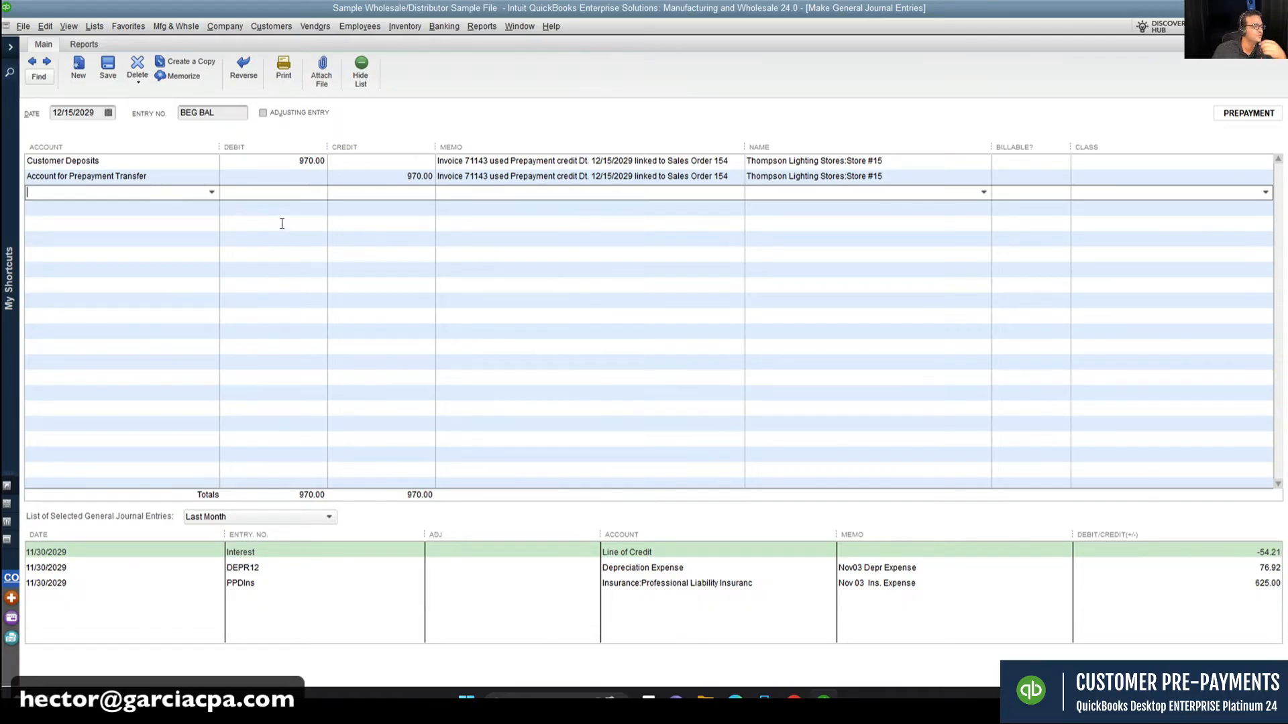
{"action": "left_click", "coordinate": [167, 176]}
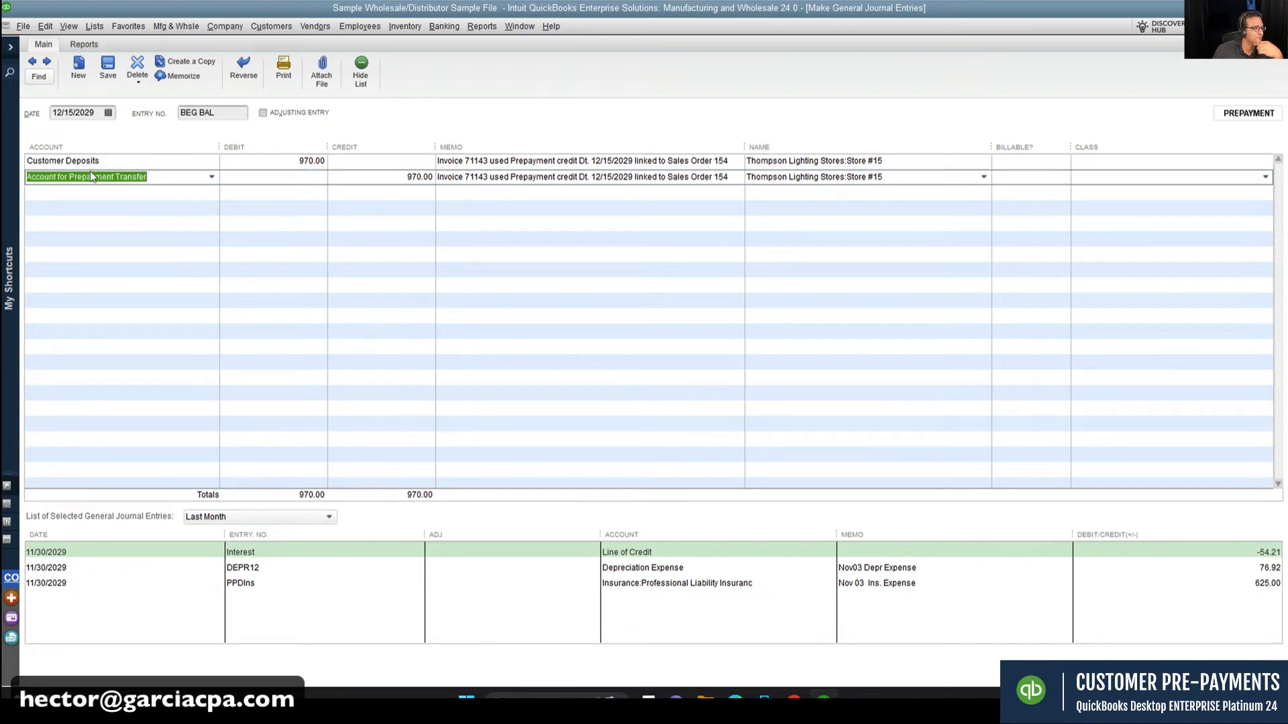
{"action": "left_click", "coordinate": [122, 163]}
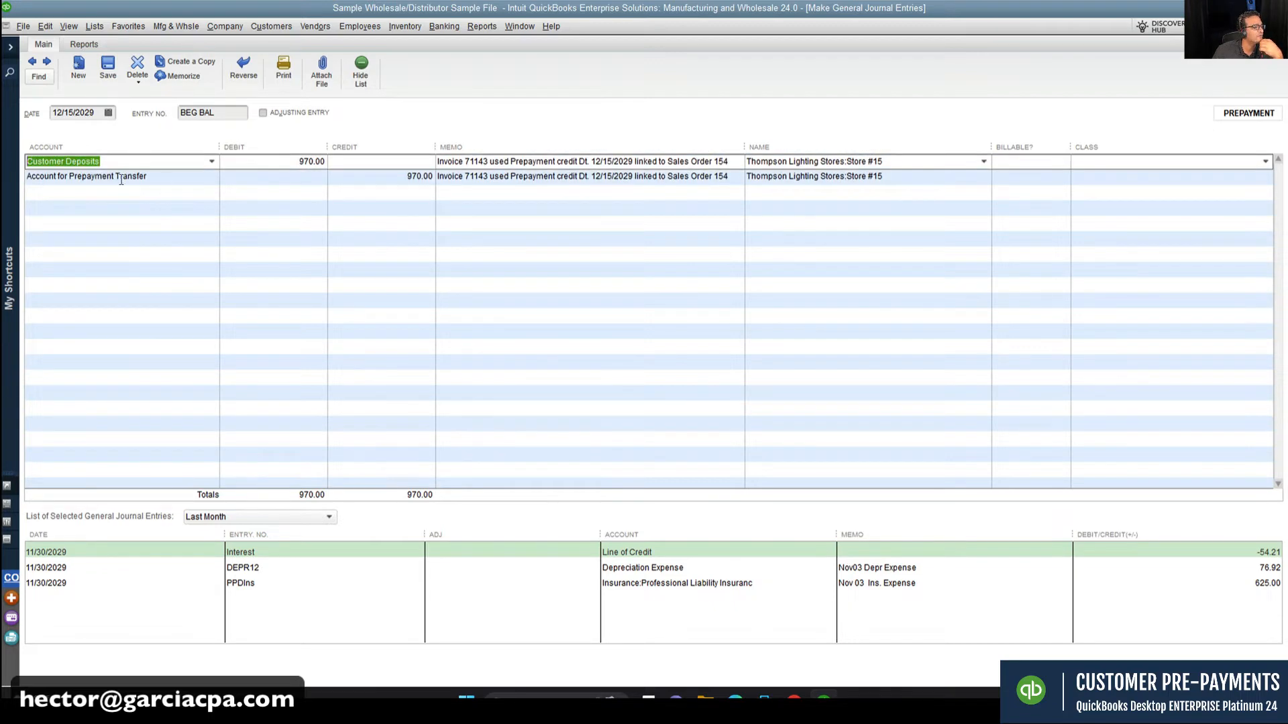
{"action": "left_click", "coordinate": [169, 180]}
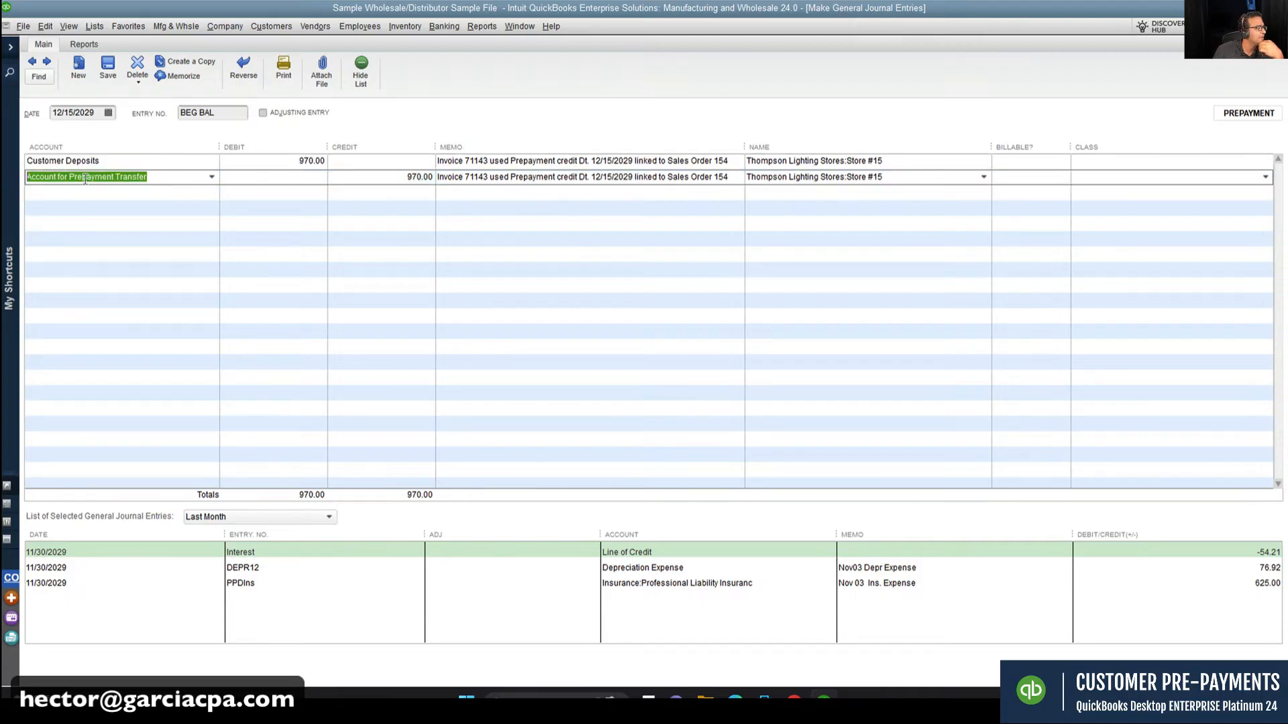
{"action": "left_click", "coordinate": [211, 177]}
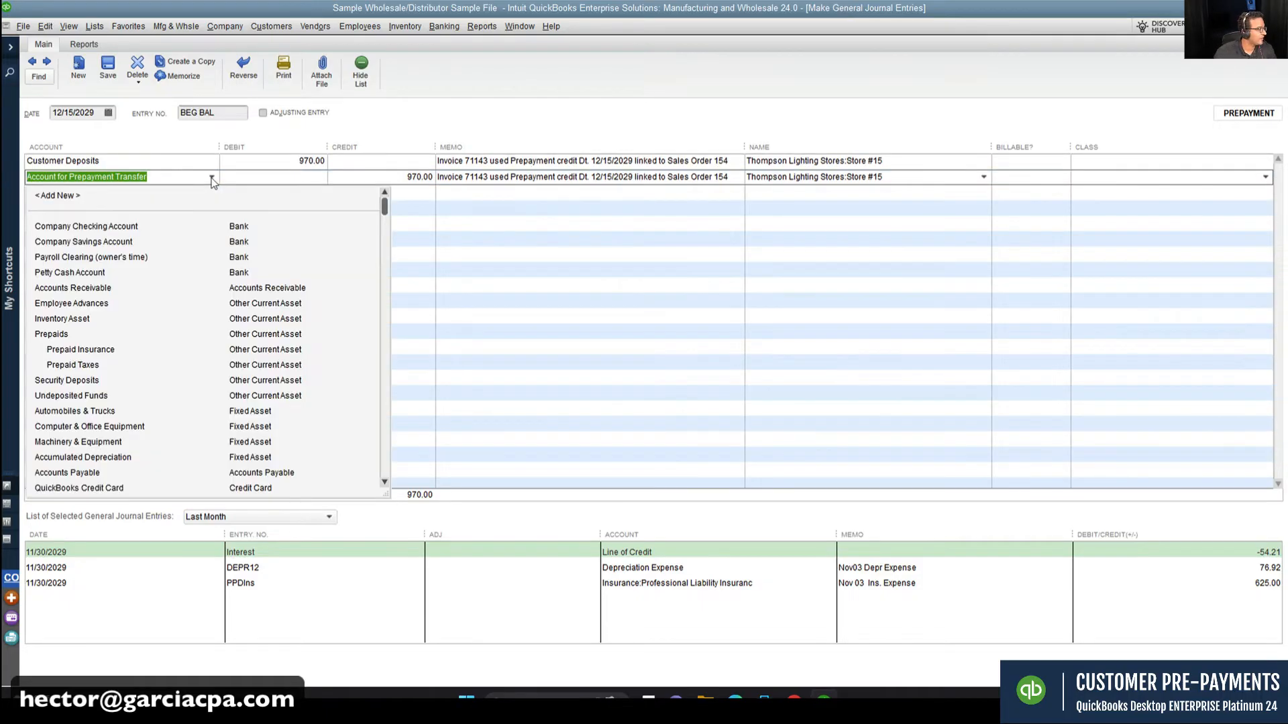
{"action": "left_click", "coordinate": [212, 178]}
Step: Try to delete Account for Prepayment Transfer from the Chart of Accounts, cancel hiding inactive accounts, and open that account's register
{"action": "key", "text": "ctrl+l"}
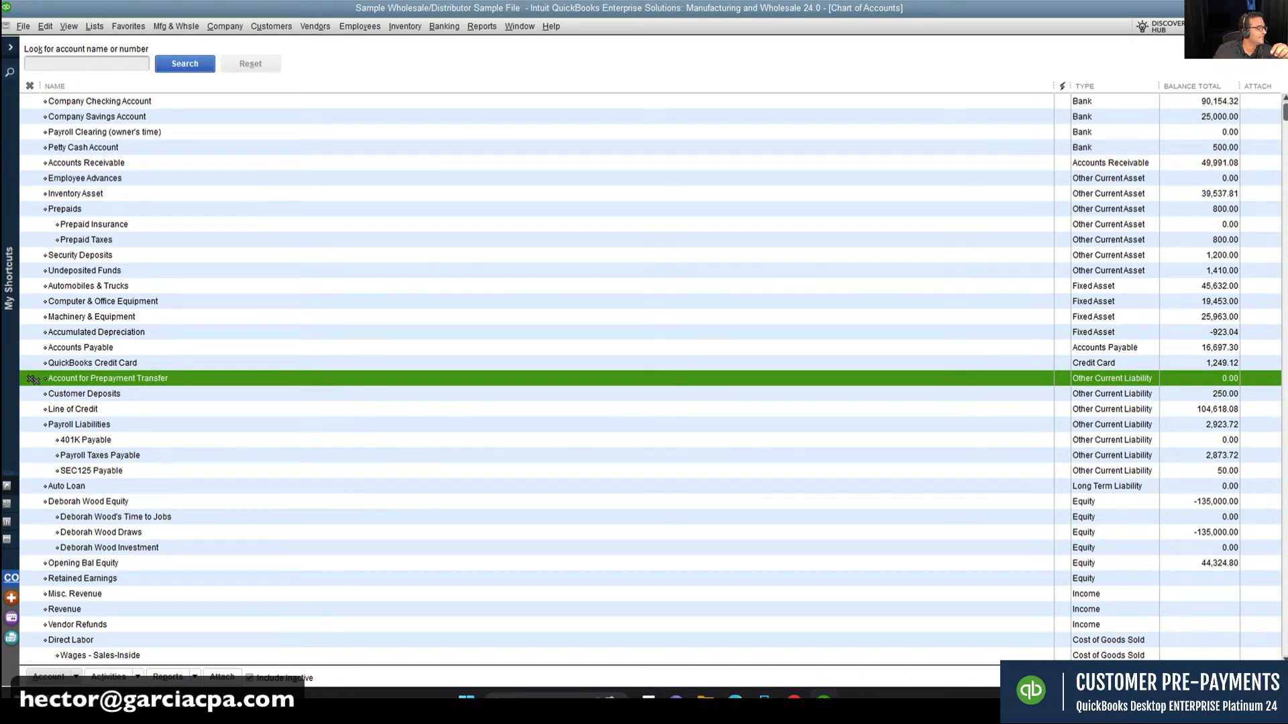
{"action": "right_click", "coordinate": [90, 381]}
{"action": "left_click", "coordinate": [134, 452]}
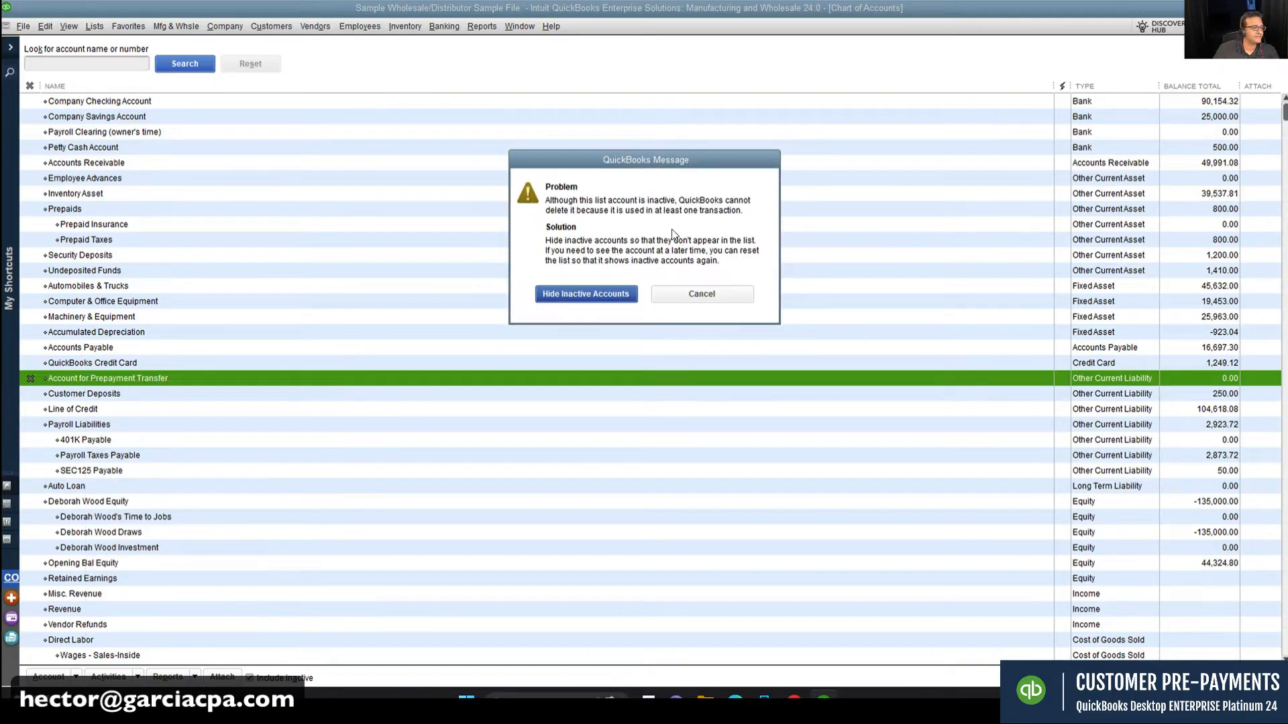
{"action": "left_click", "coordinate": [711, 294]}
{"action": "double_click", "coordinate": [133, 380]}
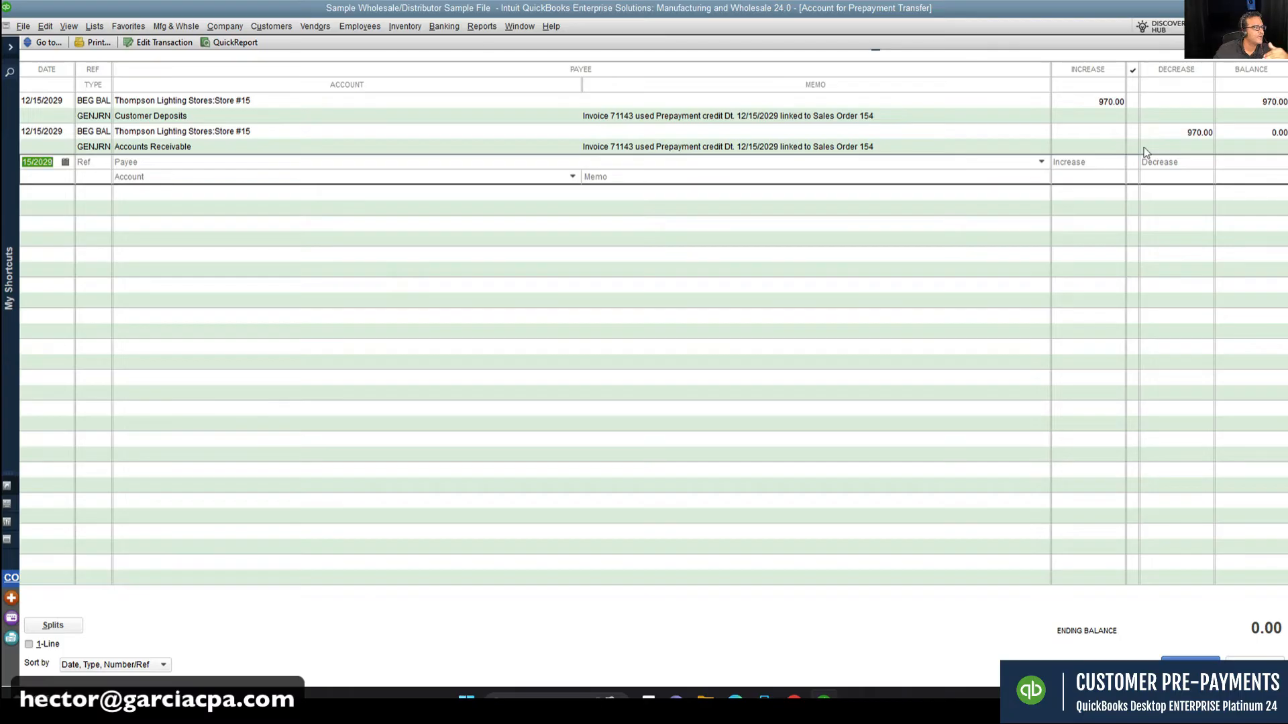
Step: Open the 970.00 Customer Deposits journal entry from the transfer account register, examine its Account for Prepayment Transfer line, and return to the register
{"action": "double_click", "coordinate": [1109, 119]}
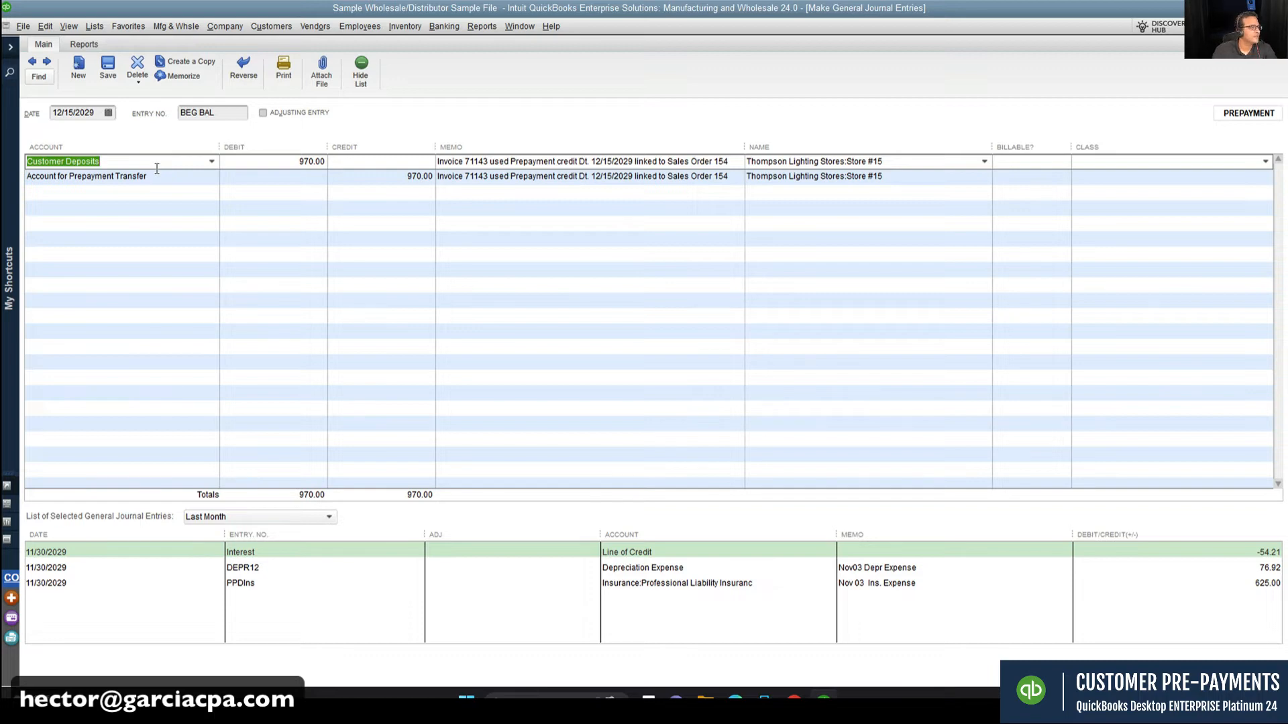
{"action": "left_click", "coordinate": [183, 173]}
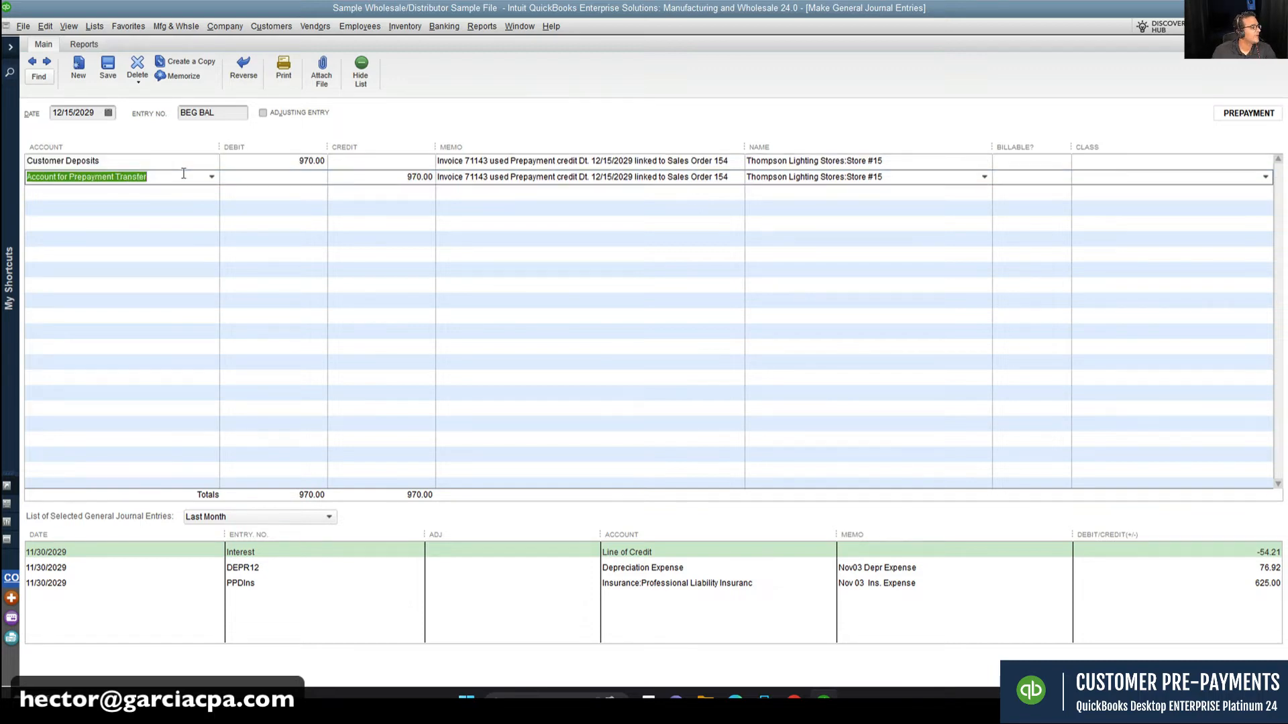
{"action": "key", "text": "ctrl+r"}
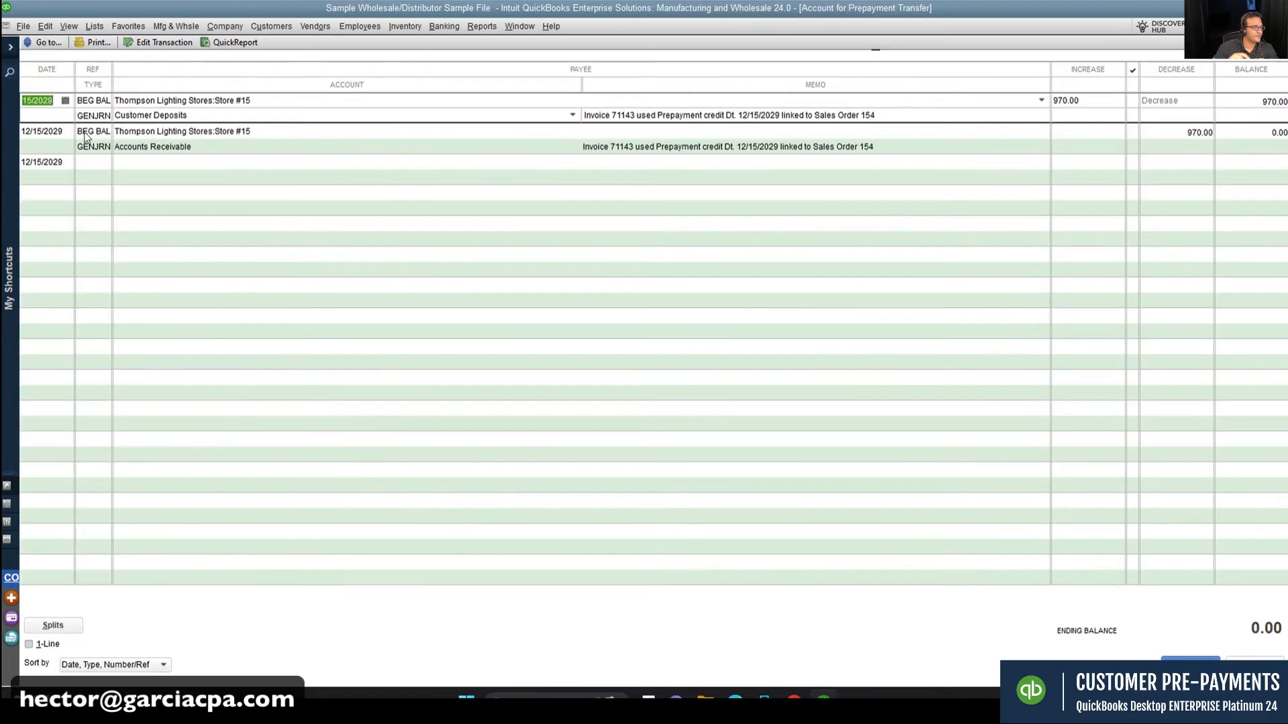
Step: Open the 970.00 Accounts Receivable journal entry from the register, examine both account lines, and close the entry
{"action": "double_click", "coordinate": [47, 147]}
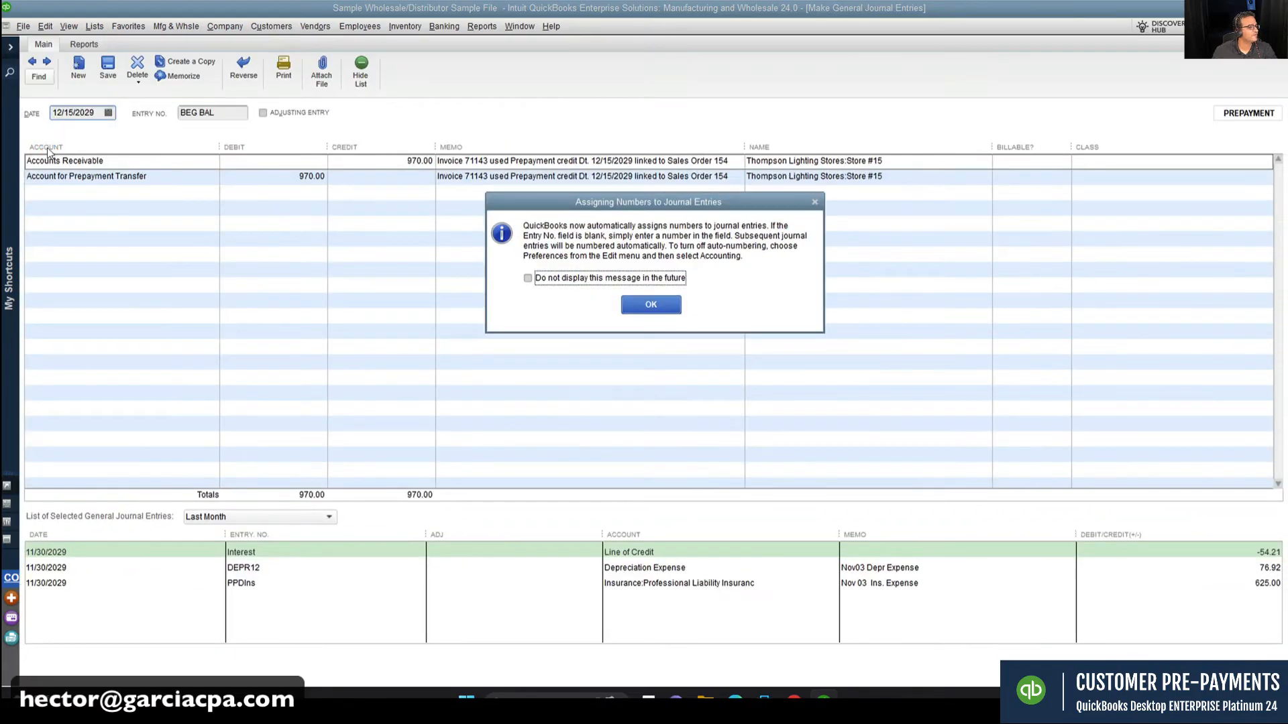
{"action": "left_click", "coordinate": [630, 302]}
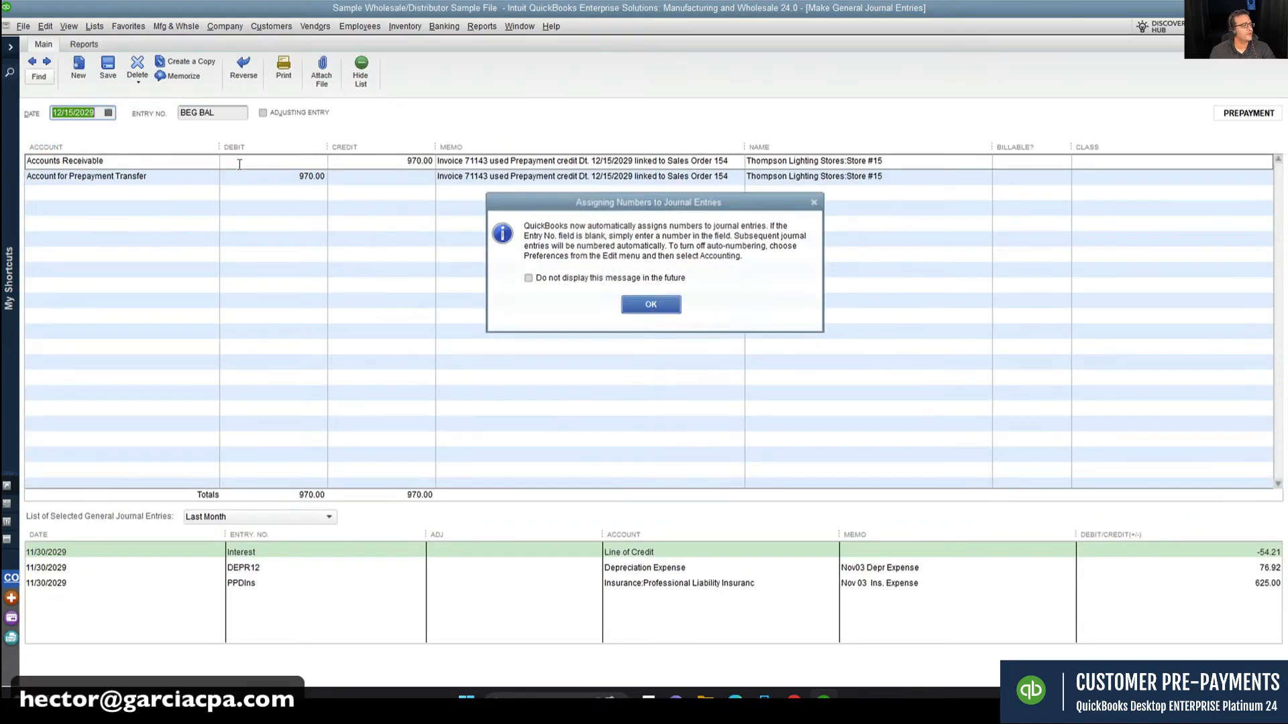
{"action": "left_click", "coordinate": [163, 178]}
{"action": "left_click", "coordinate": [164, 178]}
{"action": "left_click", "coordinate": [162, 161]}
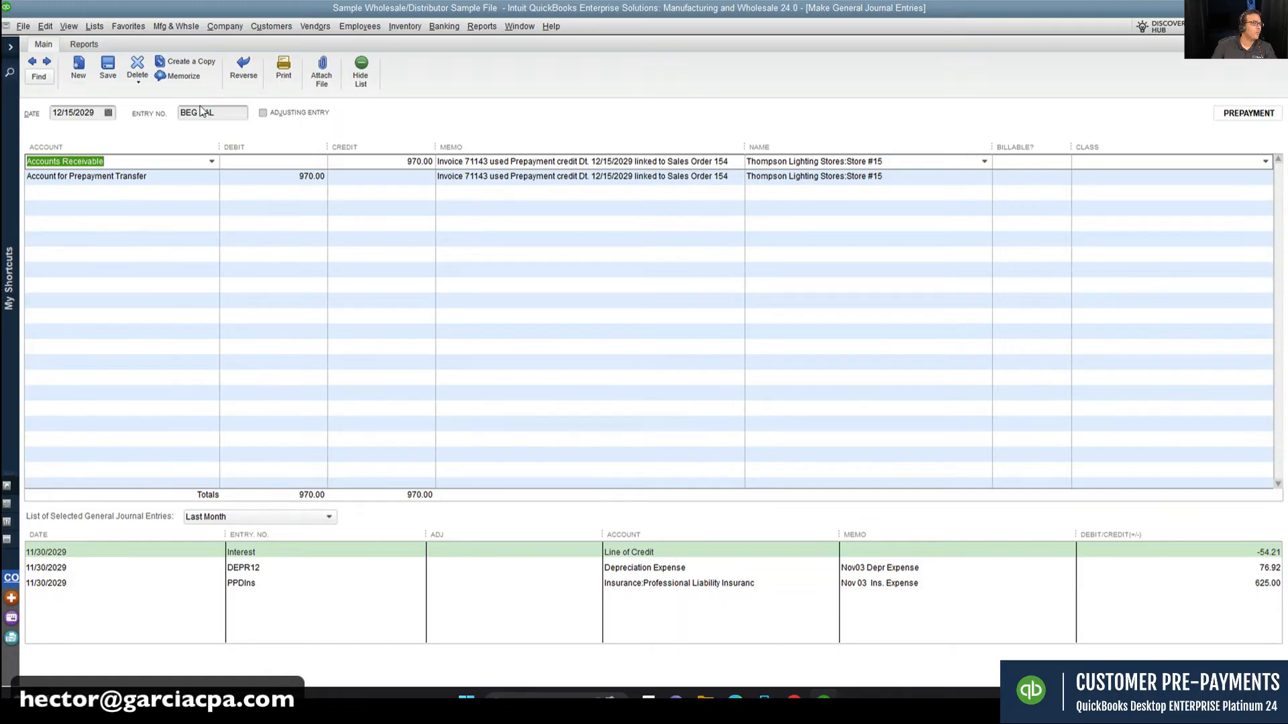
{"action": "key", "text": "Escape"}
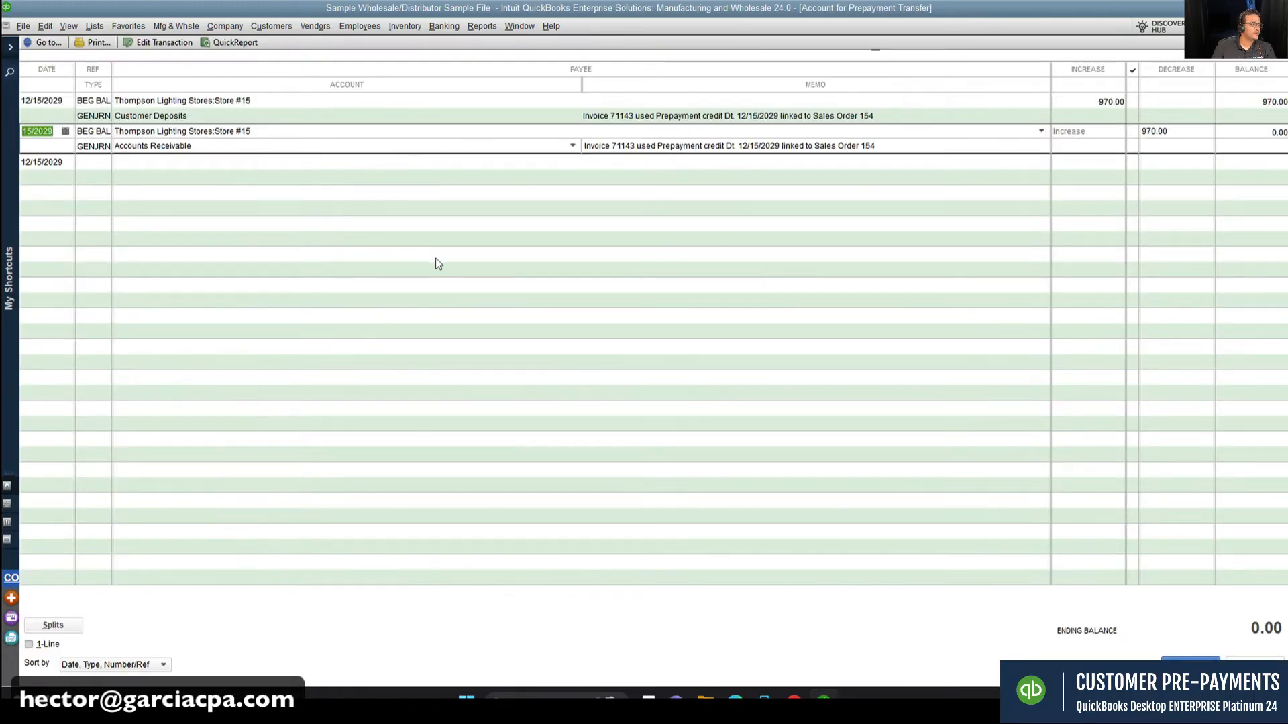
Step: Reopen the Customer Deposits journal entry, compare its two account lines and the available account list, and close the entry
{"action": "double_click", "coordinate": [75, 118]}
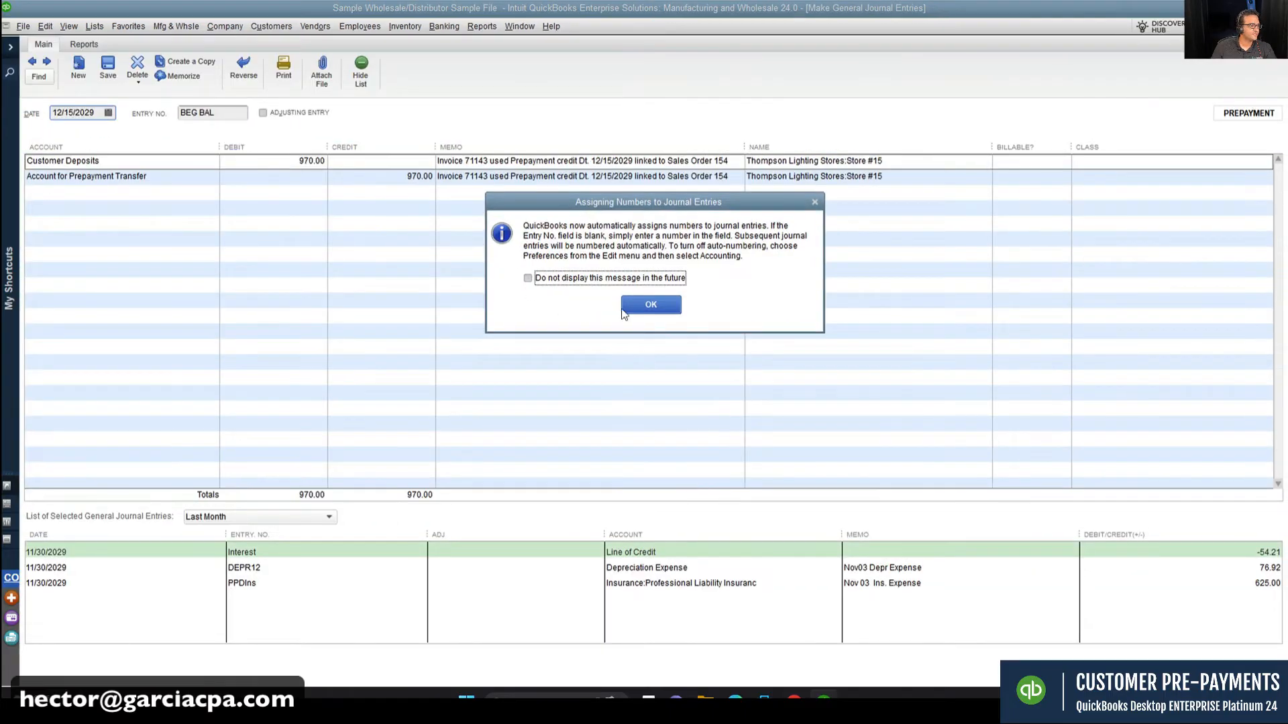
{"action": "left_click", "coordinate": [650, 305]}
{"action": "left_click", "coordinate": [179, 180]}
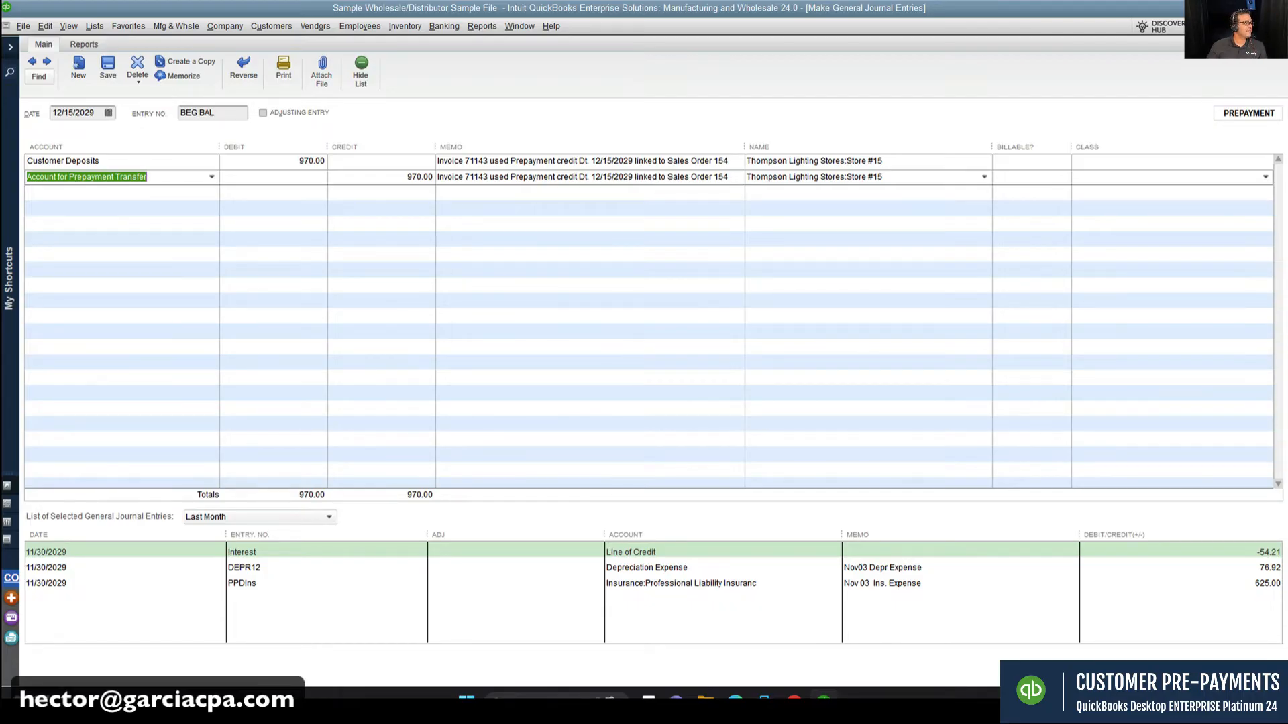
{"action": "left_click", "coordinate": [199, 161]}
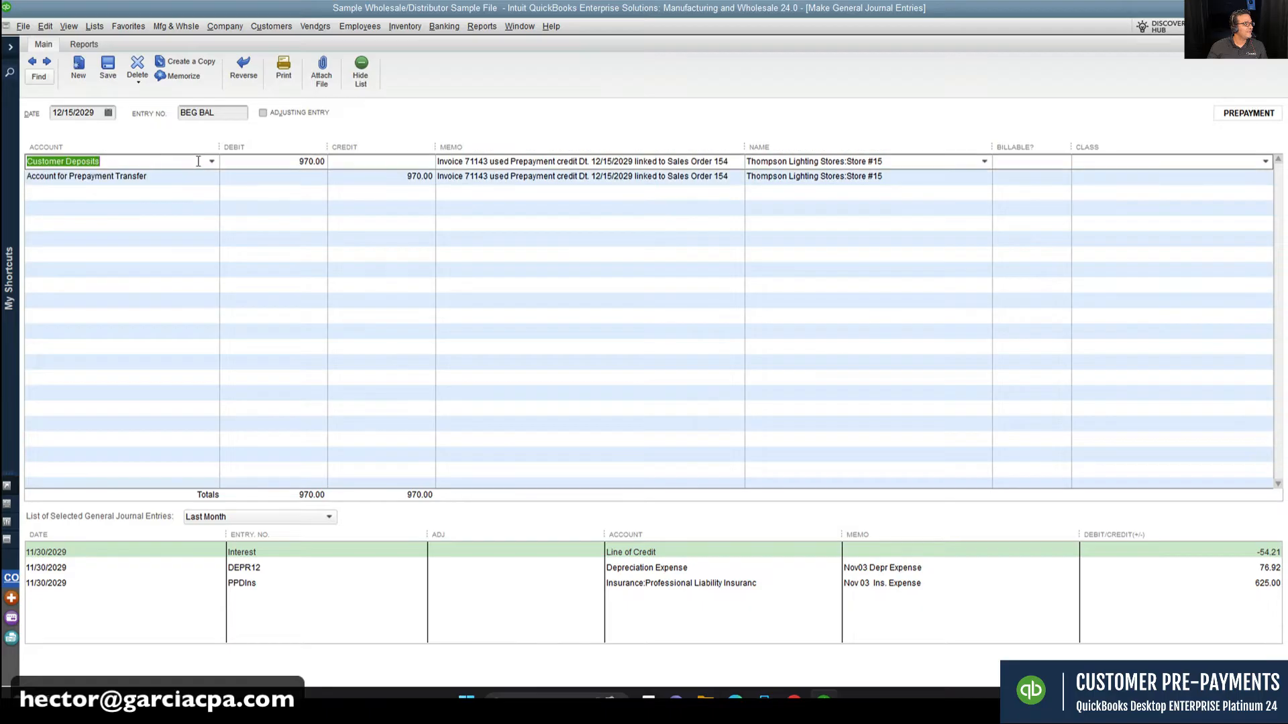
{"action": "left_click", "coordinate": [211, 161]}
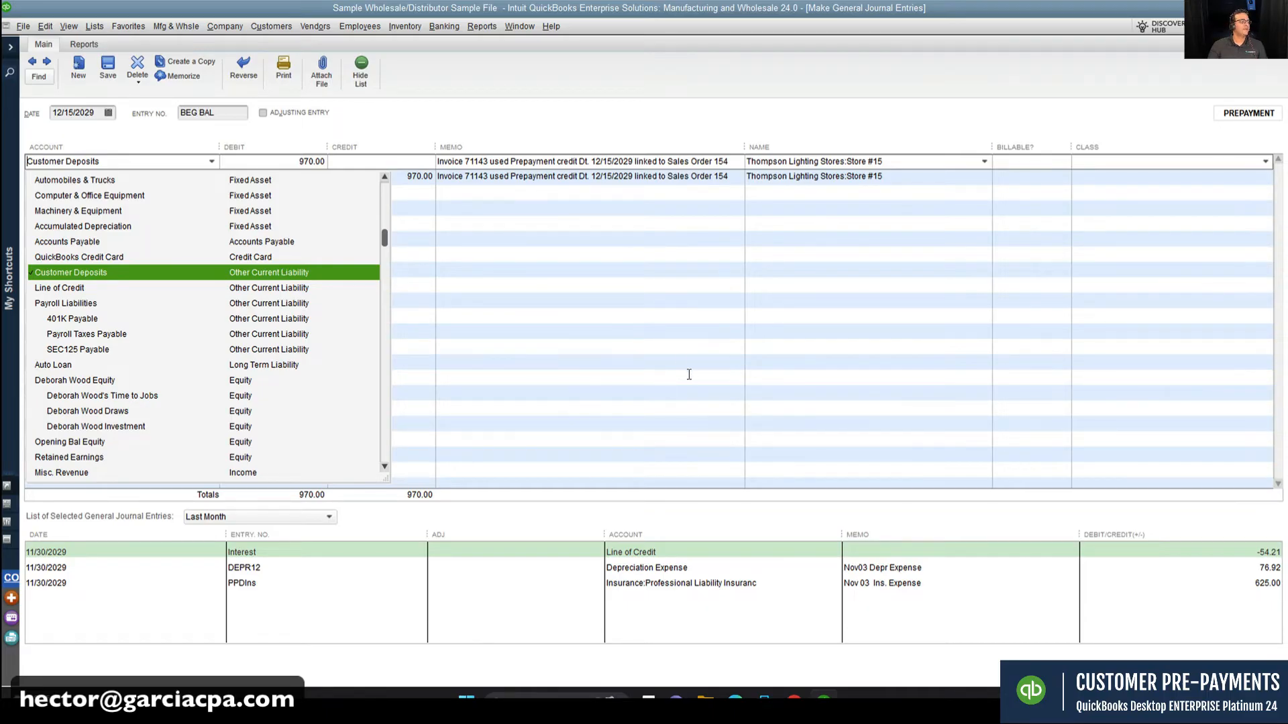
{"action": "left_click", "coordinate": [280, 272]}
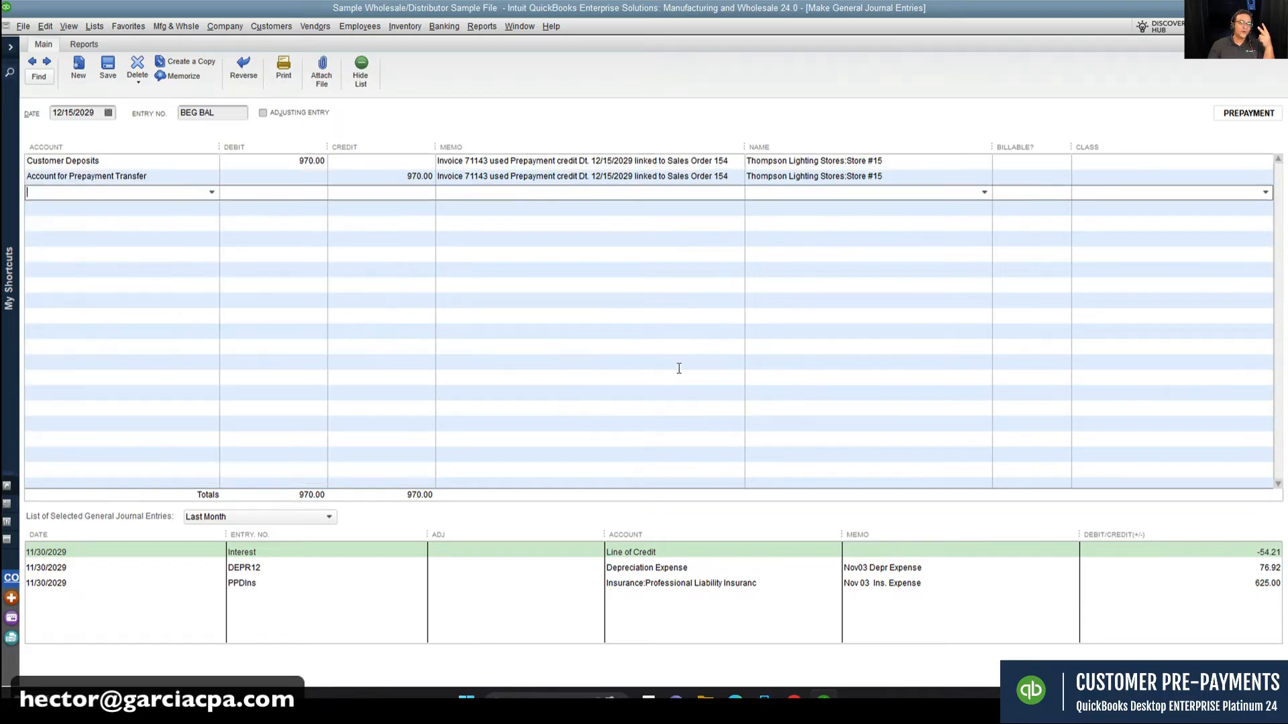
{"action": "left_click", "coordinate": [149, 161]}
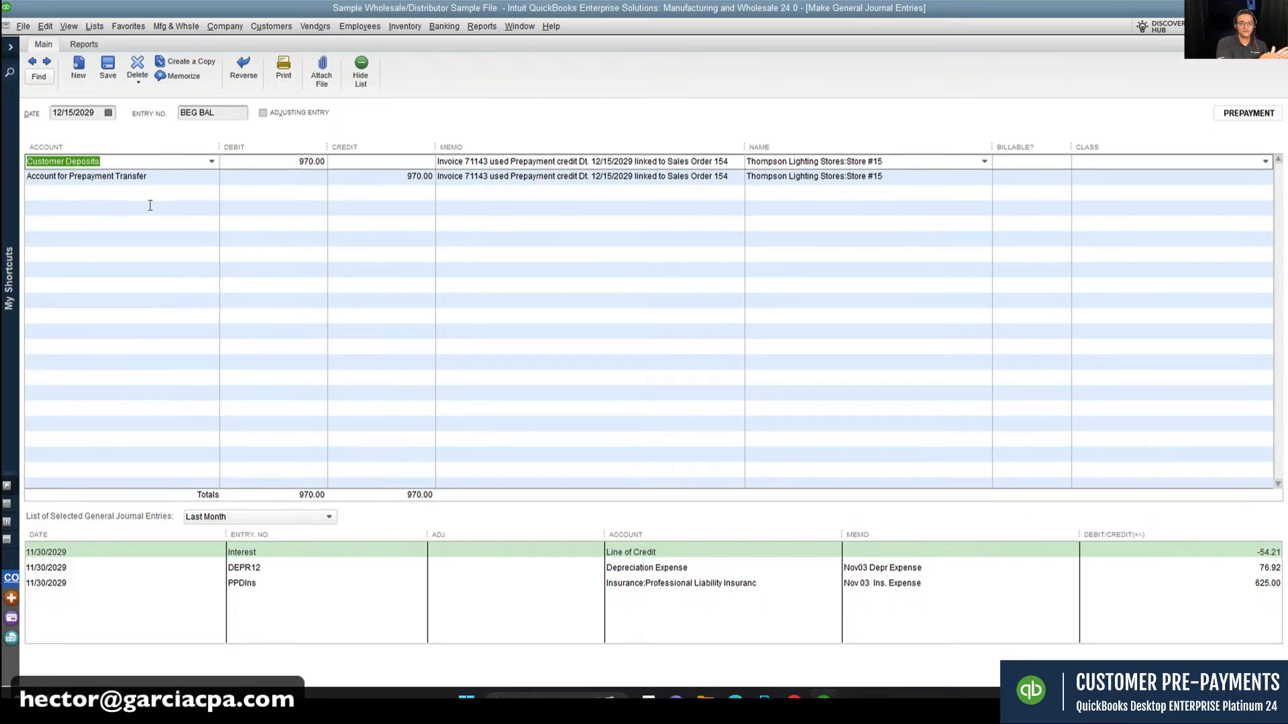
{"action": "left_click", "coordinate": [172, 175]}
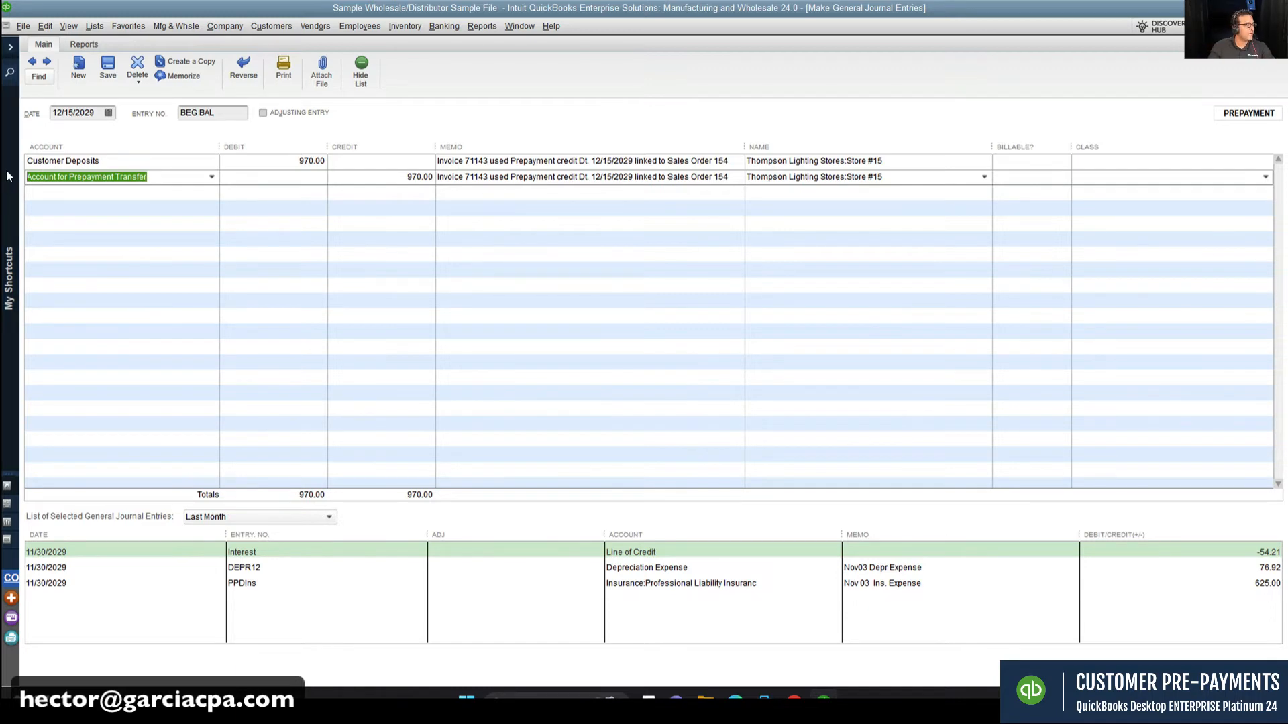
{"action": "left_click", "coordinate": [691, 334]}
{"action": "key", "text": "Escape"}
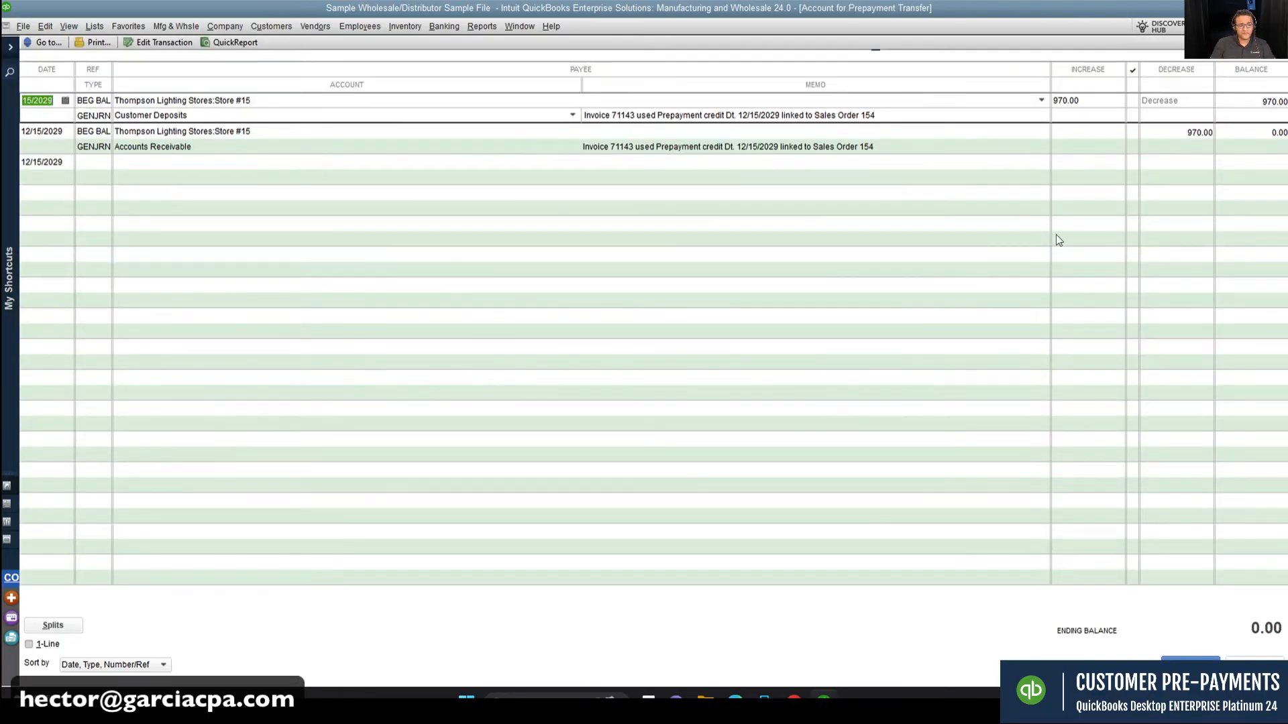
Step: Close the account register and Chart of Accounts, and cancel memorizing the Transactions by Account report so it stays open
{"action": "key", "text": "Escape"}
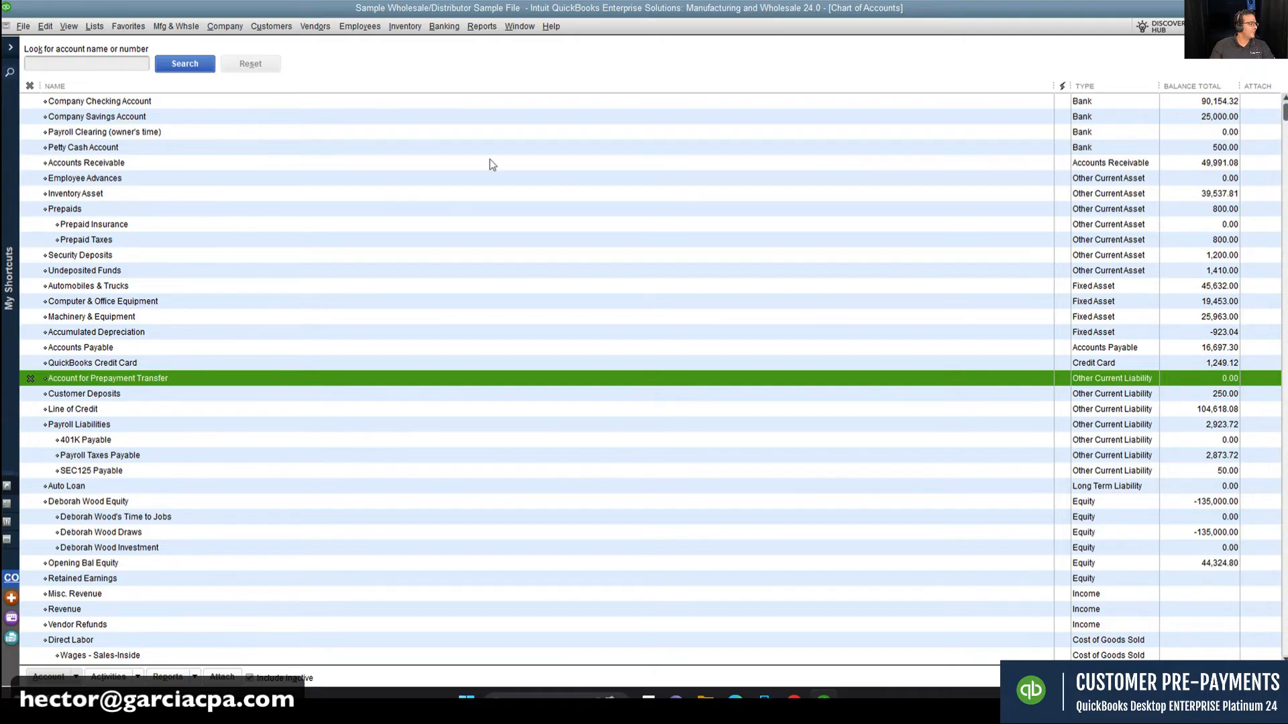
{"action": "key", "text": "Escape"}
{"action": "key", "text": "Escape"}
{"action": "key", "text": "Escape"}
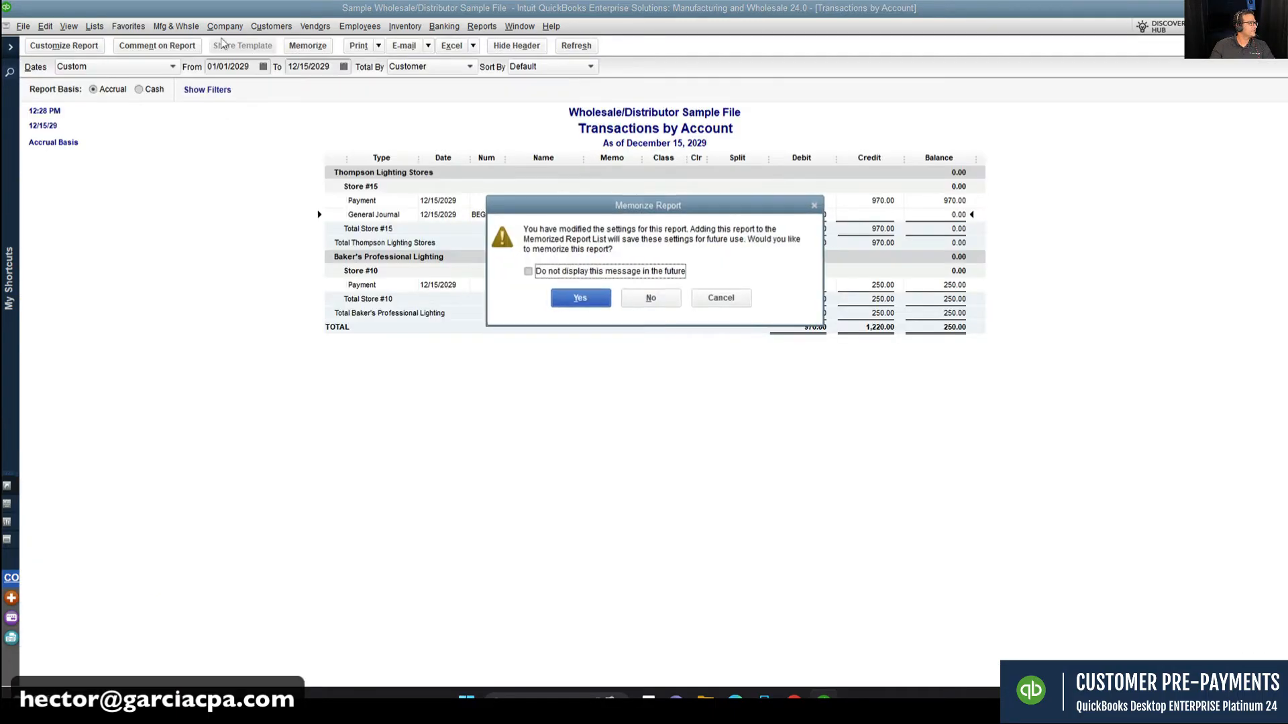
{"action": "left_click", "coordinate": [733, 300]}
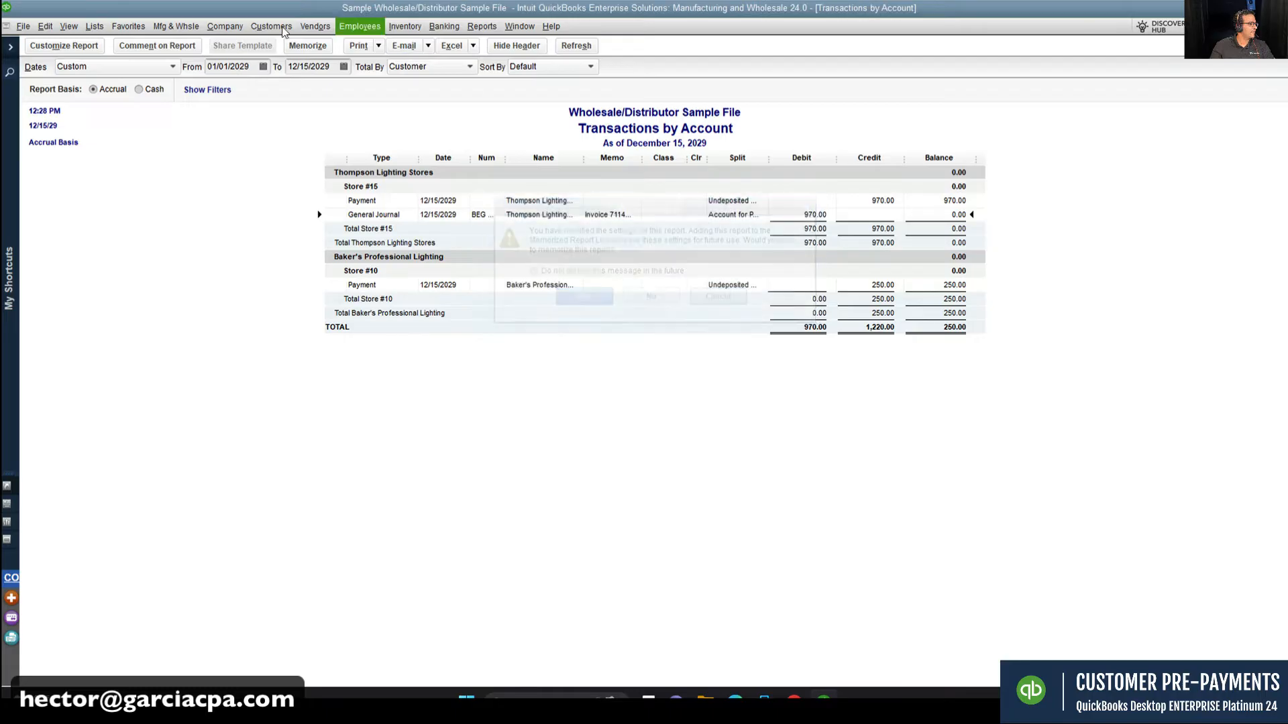
Step: Open Account for Prepayment Transfer for editing from the Chart of Accounts and copy its account name
{"action": "left_click", "coordinate": [94, 27]}
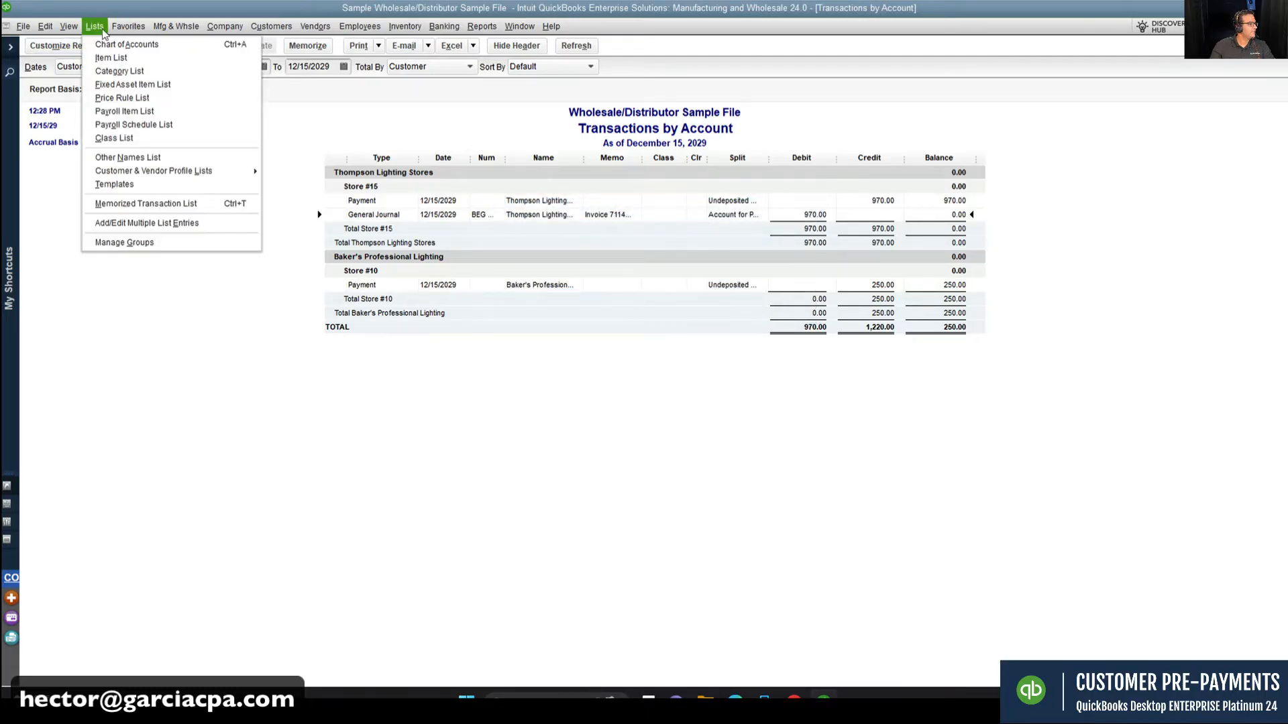
{"action": "left_click", "coordinate": [115, 43]}
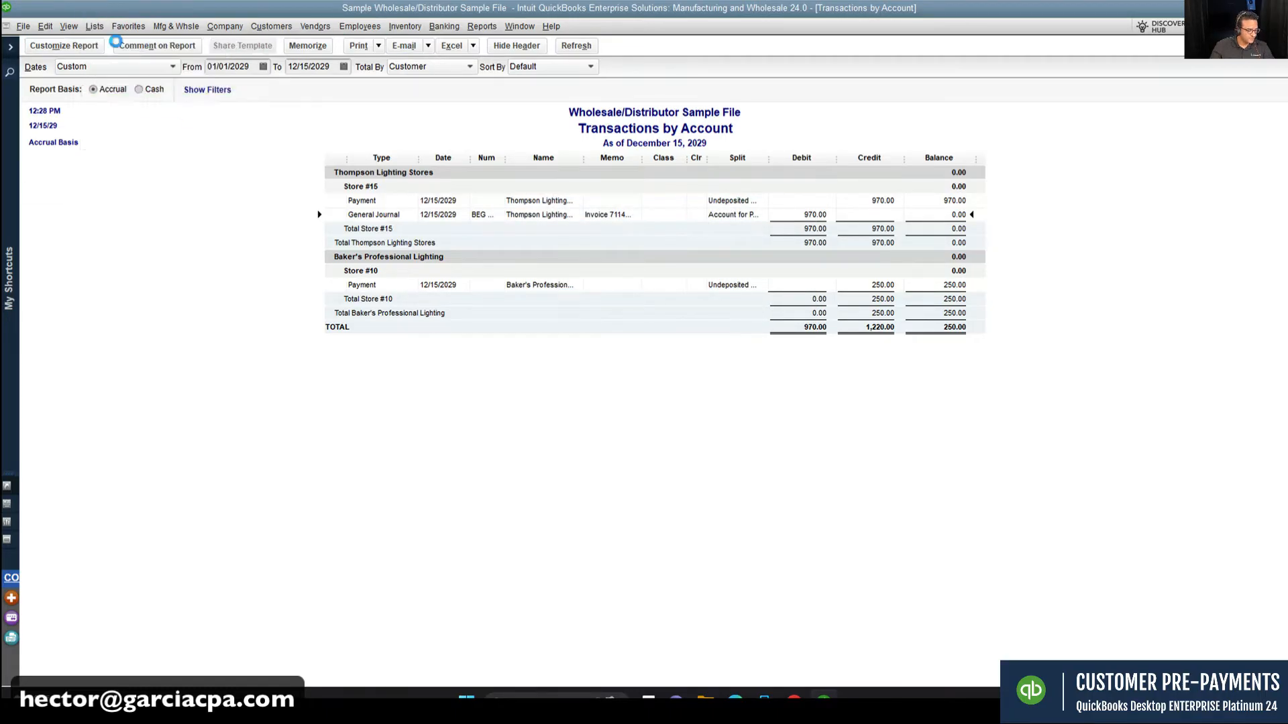
{"action": "left_click", "coordinate": [116, 380]}
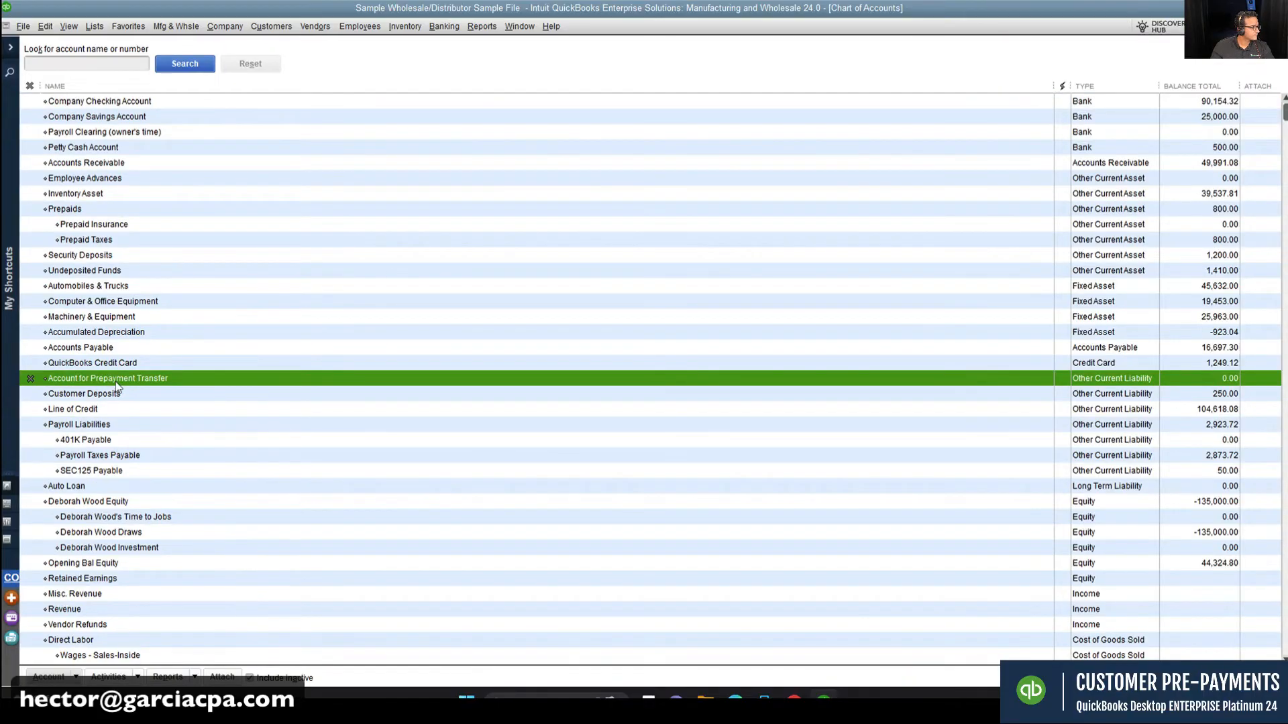
{"action": "key", "text": "alt+u"}
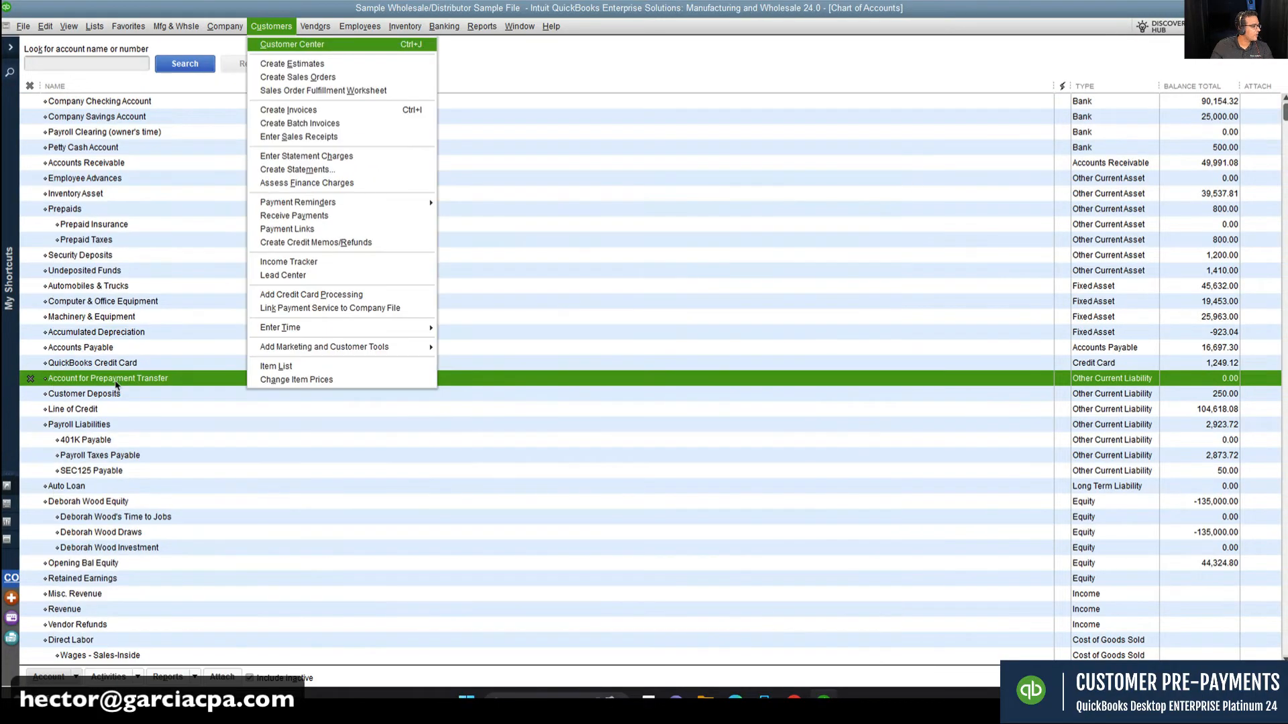
{"action": "right_click", "coordinate": [116, 385]}
{"action": "left_click", "coordinate": [148, 437]}
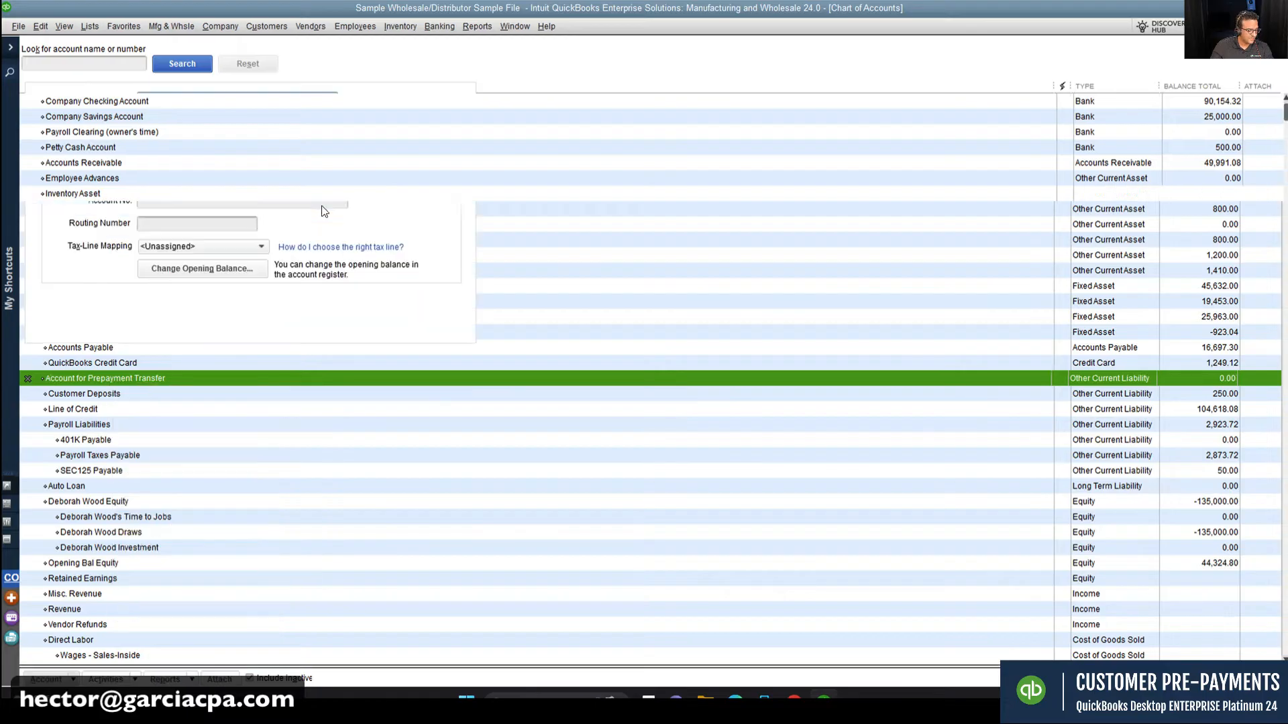
{"action": "left_click_drag", "start_coordinate": [263, 99], "coordinate": [160, 99]}
{"action": "key", "text": "ctrl+c"}
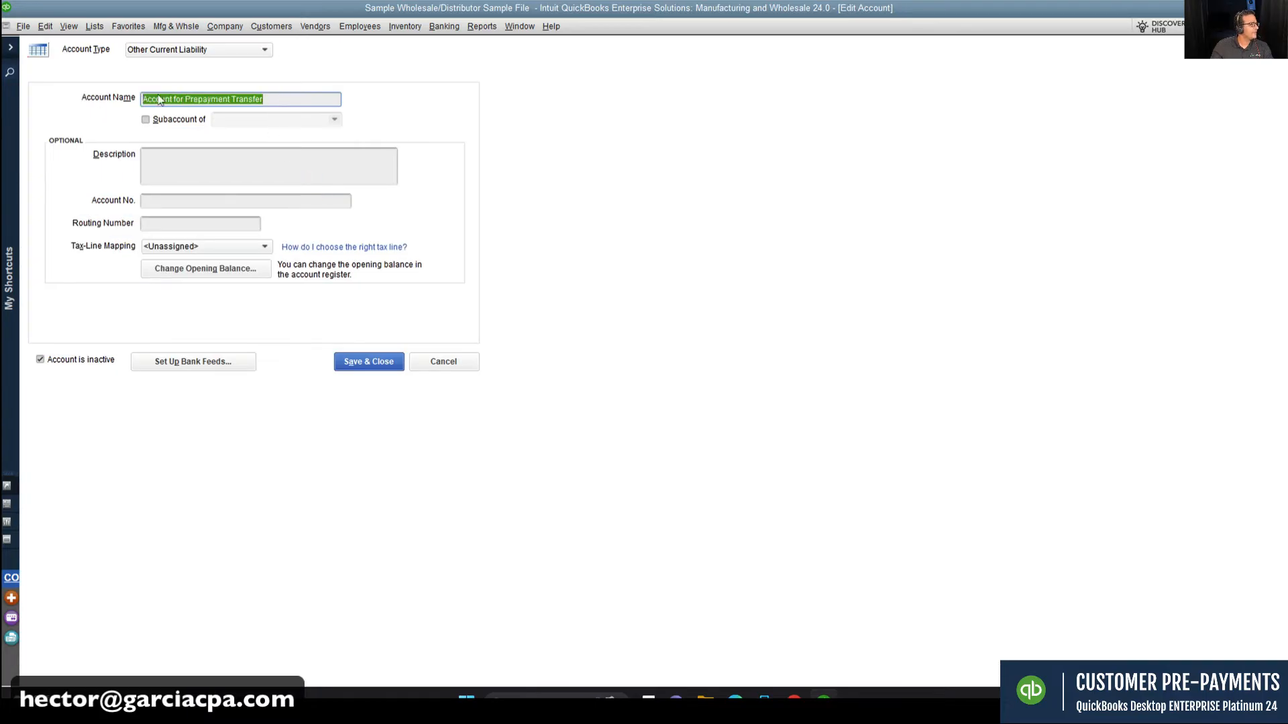
Step: Close the account editor, the Chart of Accounts, and the Transactions by Account and Balance Sheet reports without memorizing them
{"action": "key", "text": "Escape"}
{"action": "key", "text": "Escape"}
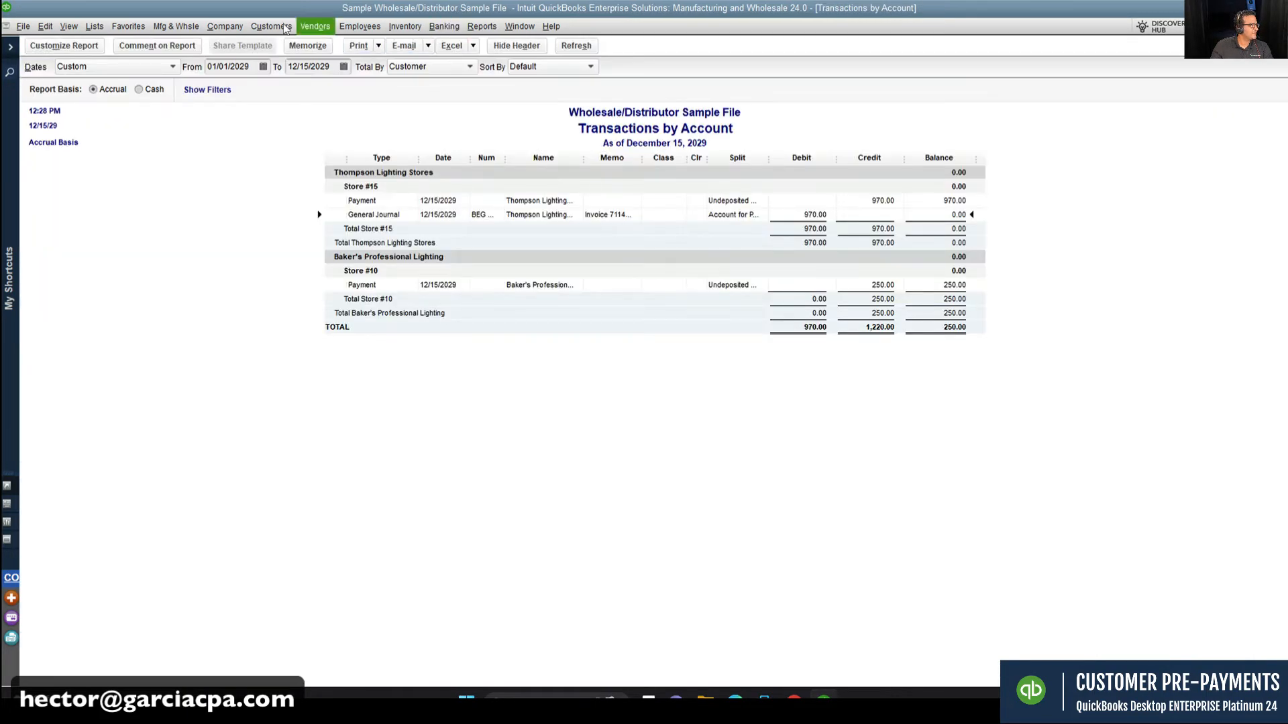
{"action": "key", "text": "Escape"}
{"action": "left_click", "coordinate": [651, 298]}
{"action": "key", "text": "Escape"}
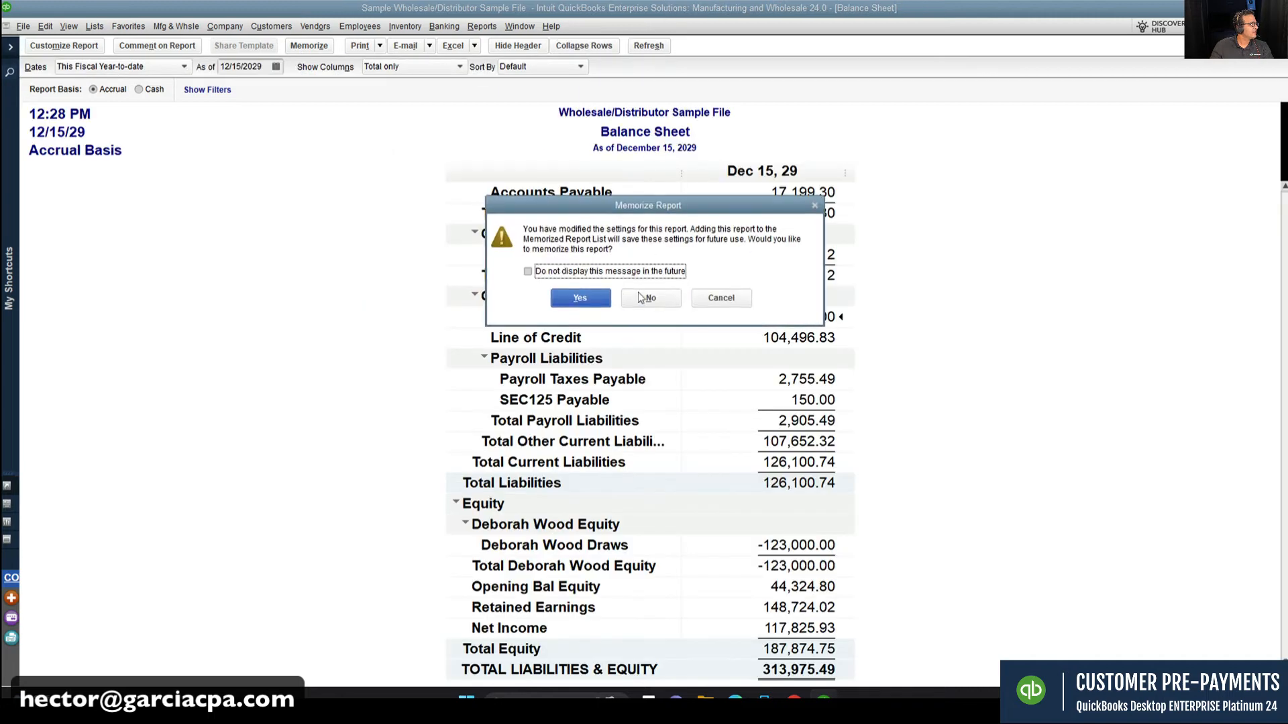
{"action": "left_click", "coordinate": [640, 297]}
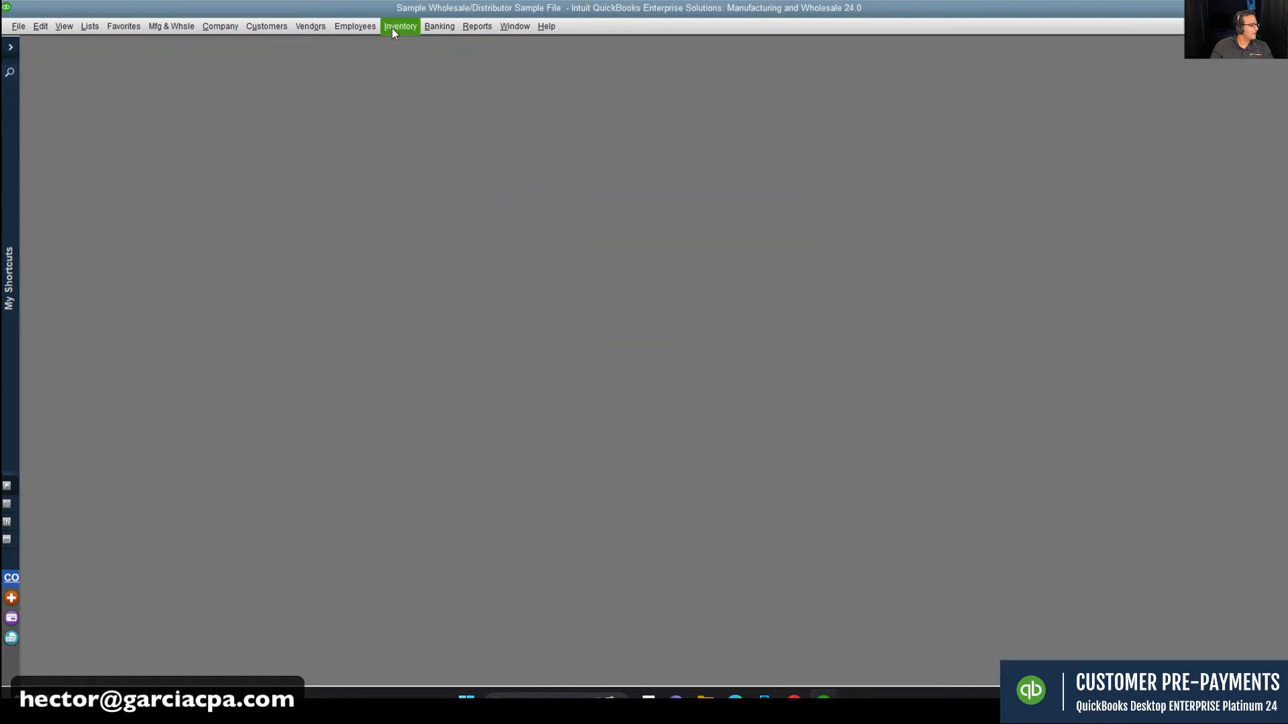
Step: Start a new general journal entry, dismiss the automatic numbering notice, and maximize the entry window
{"action": "left_click", "coordinate": [215, 26]}
{"action": "left_click", "coordinate": [286, 318]}
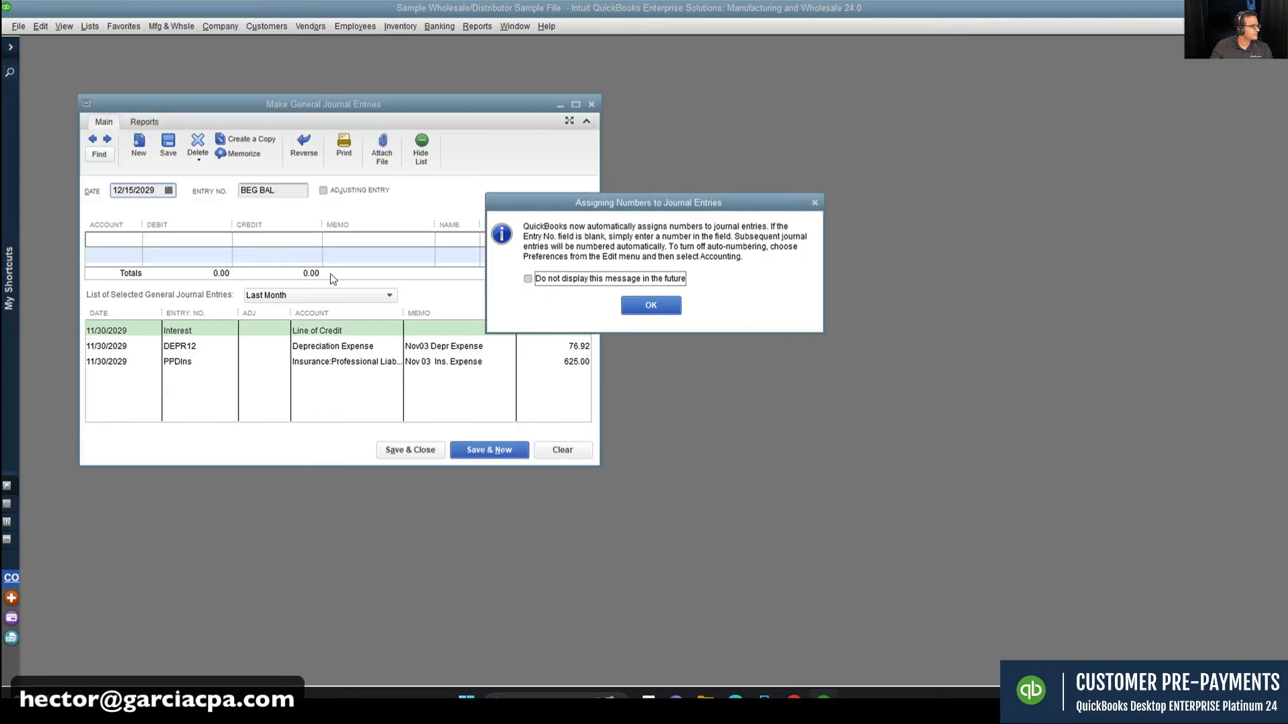
{"action": "left_click", "coordinate": [651, 305]}
{"action": "left_click", "coordinate": [576, 104]}
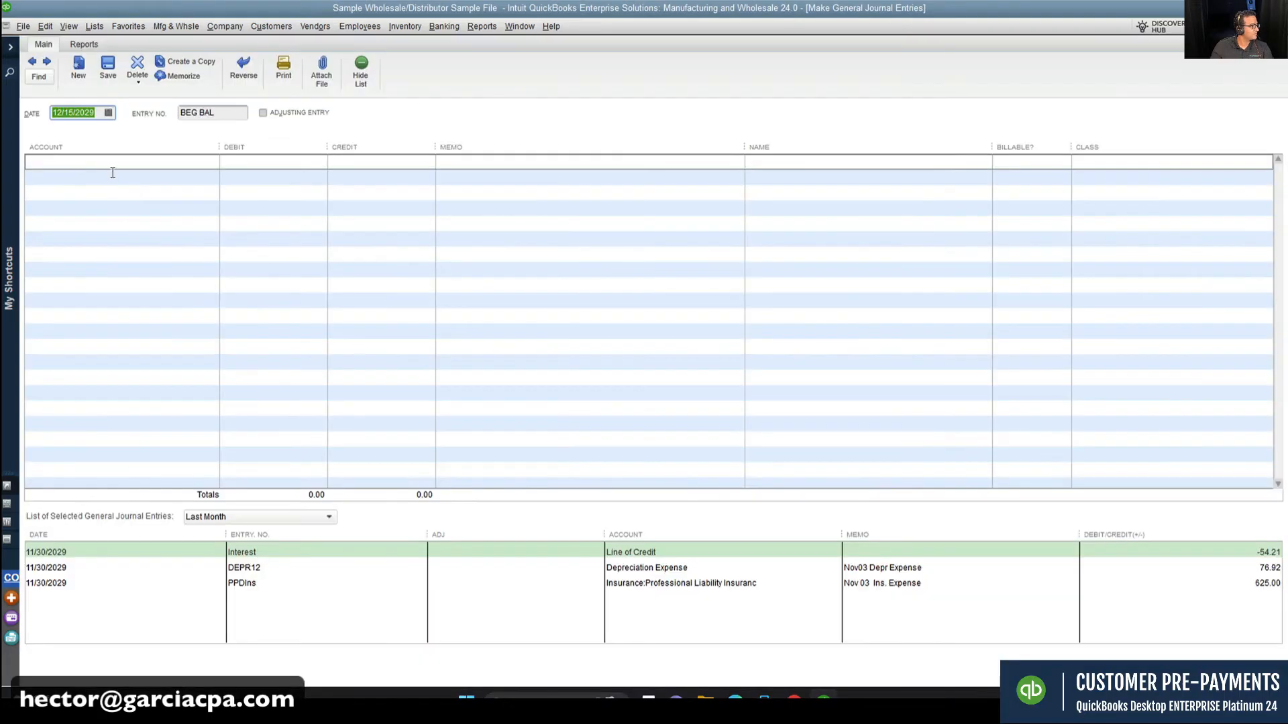
Step: Add a journal line debiting 10,000.00 to Account for Prepayment Transfer by pasting its name and using the inactive account once
{"action": "left_click", "coordinate": [110, 163]}
{"action": "key", "text": "ctrl+v"}
{"action": "left_click", "coordinate": [121, 187]}
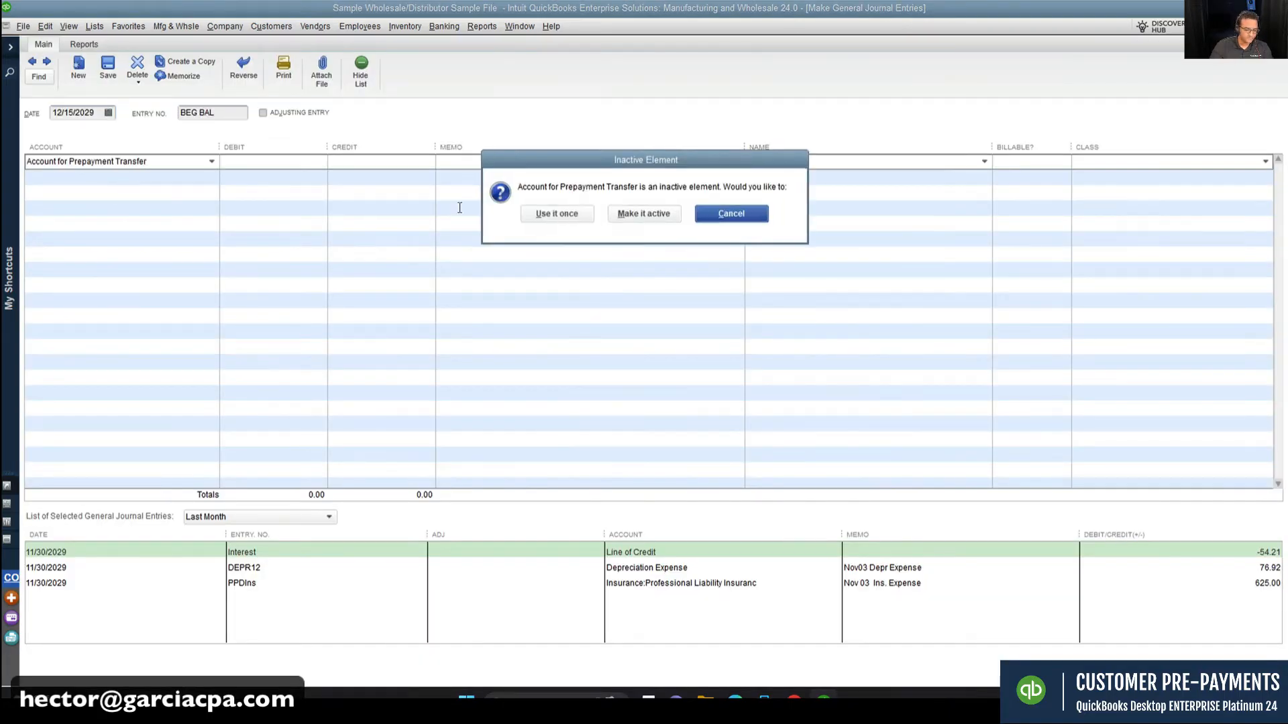
{"action": "left_click", "coordinate": [542, 217]}
{"action": "left_click", "coordinate": [293, 161]}
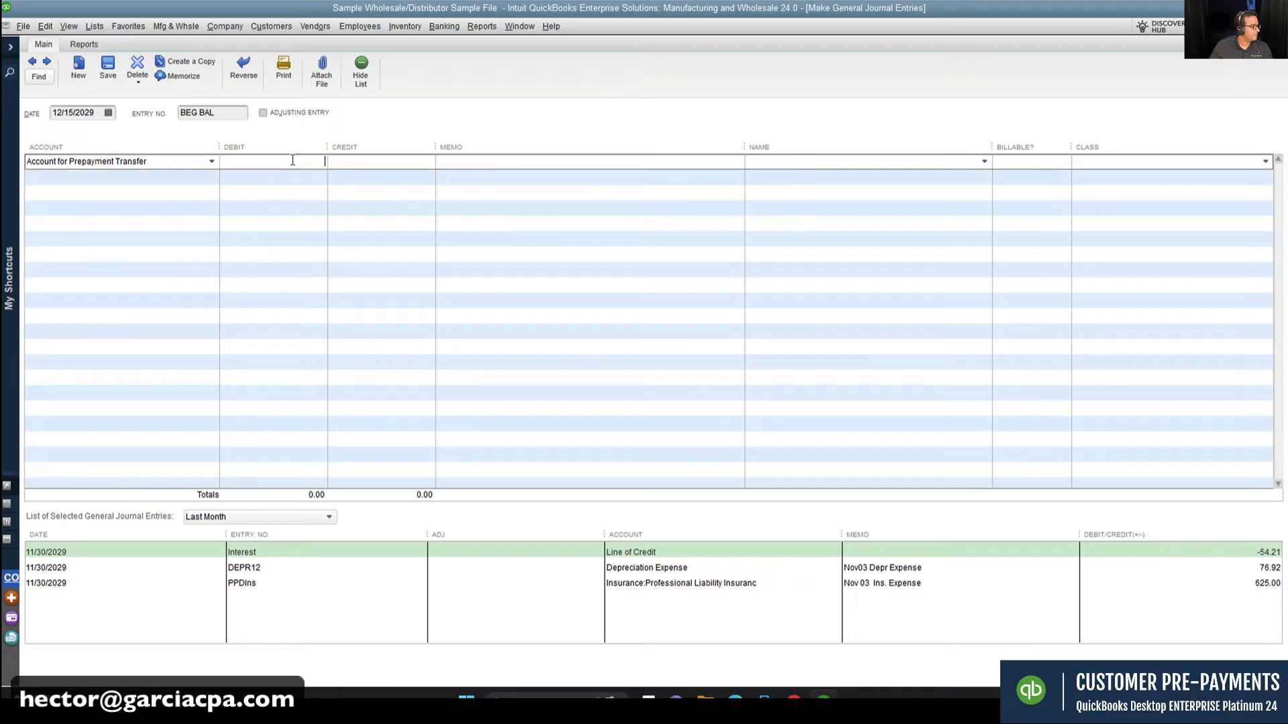
{"action": "type", "text": "10,000"}
{"action": "left_click", "coordinate": [135, 178]}
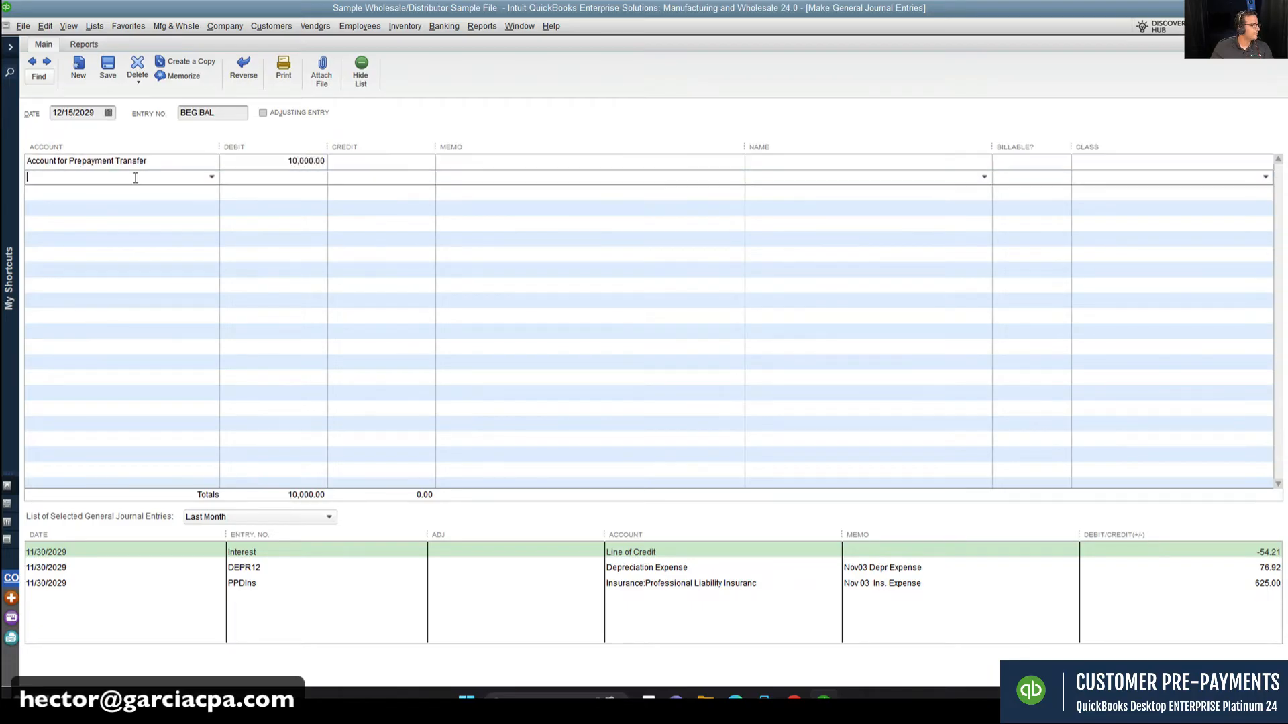
Step: Credit Retained Earnings 10,000.00 on the second line of the journal entry, save it accepting the posting to that account, and close the entry
{"action": "type", "text": "ret"}
{"action": "left_click", "coordinate": [110, 225]}
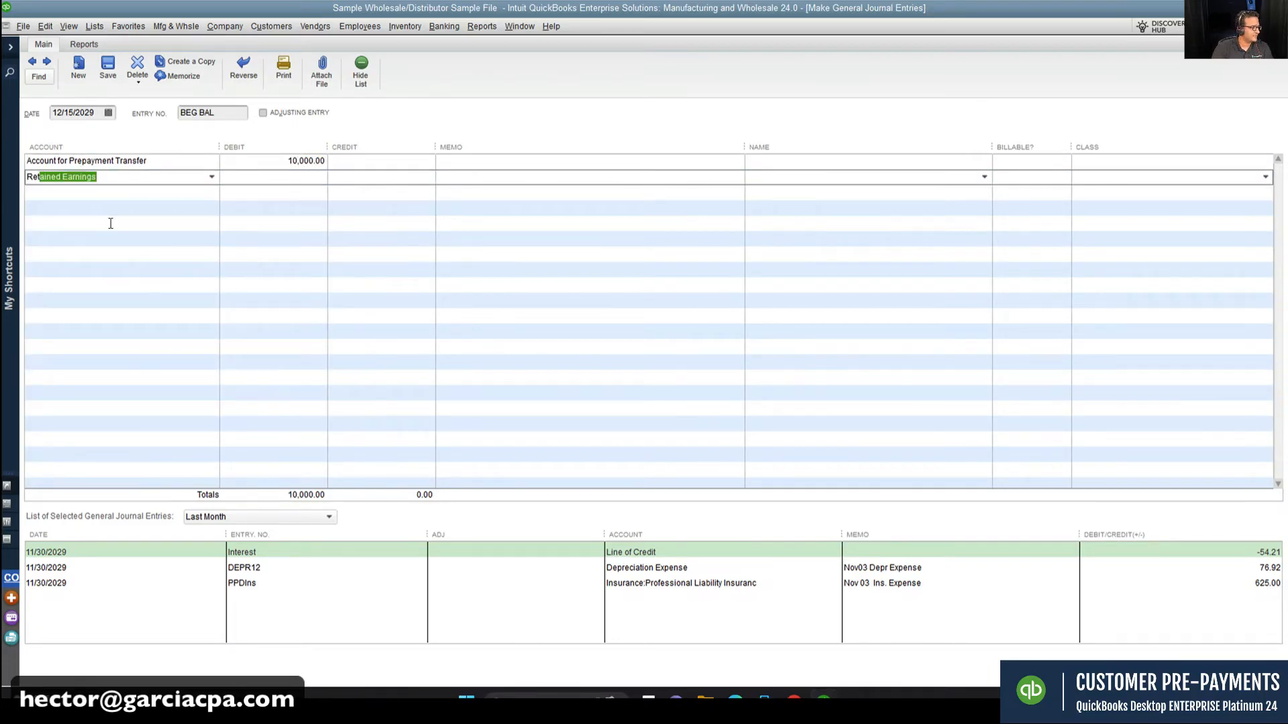
{"action": "type", "text": "10000"}
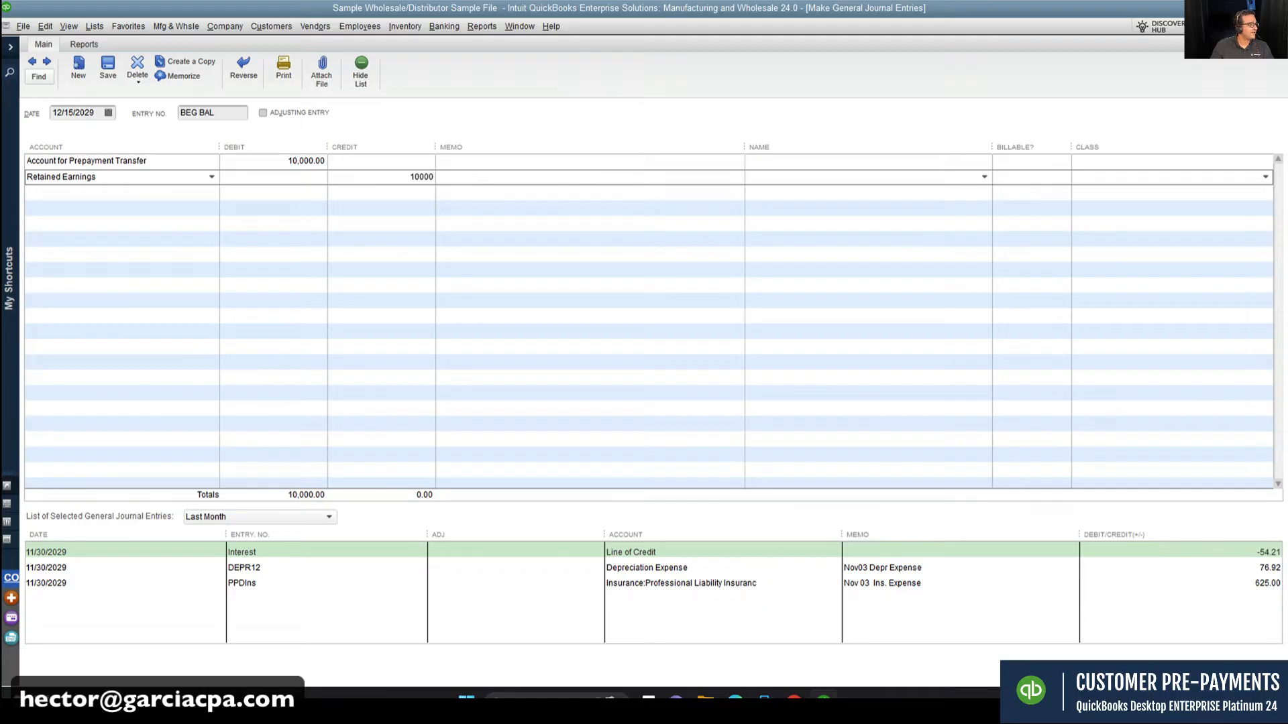
{"action": "key", "text": "Tab"}
{"action": "left_click", "coordinate": [108, 67]}
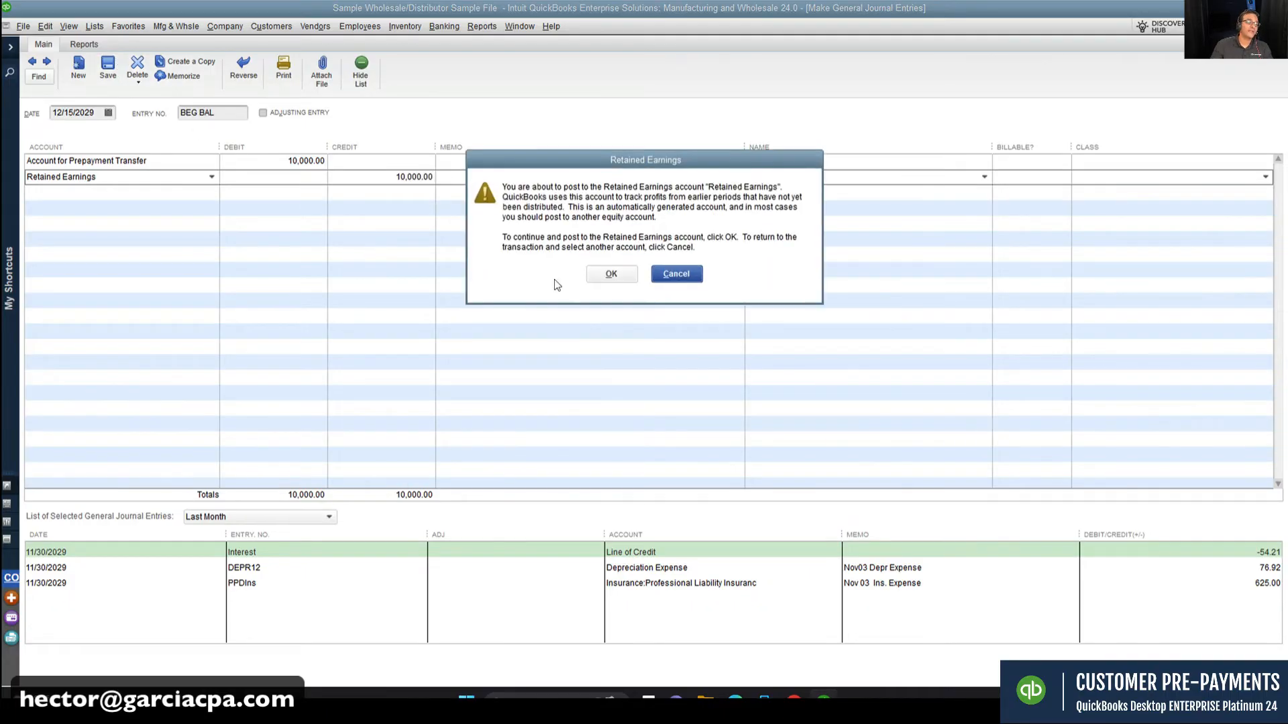
{"action": "left_click", "coordinate": [611, 275]}
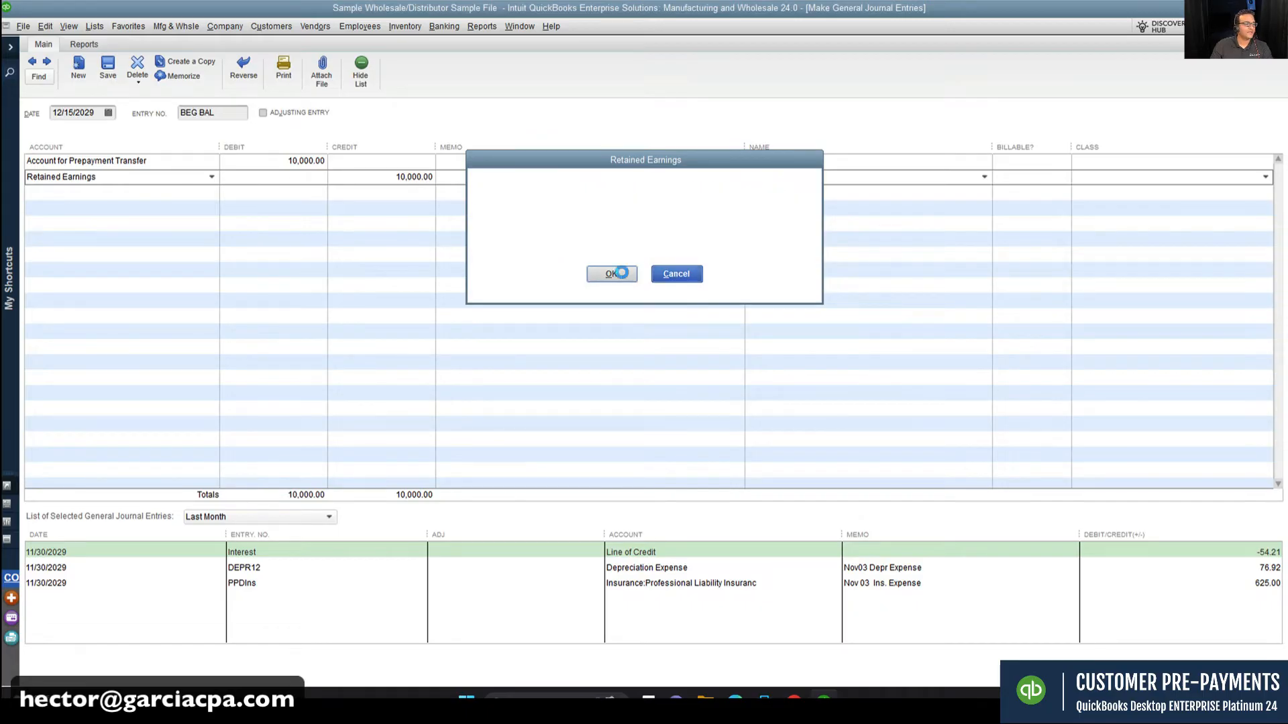
{"action": "key", "text": "Escape"}
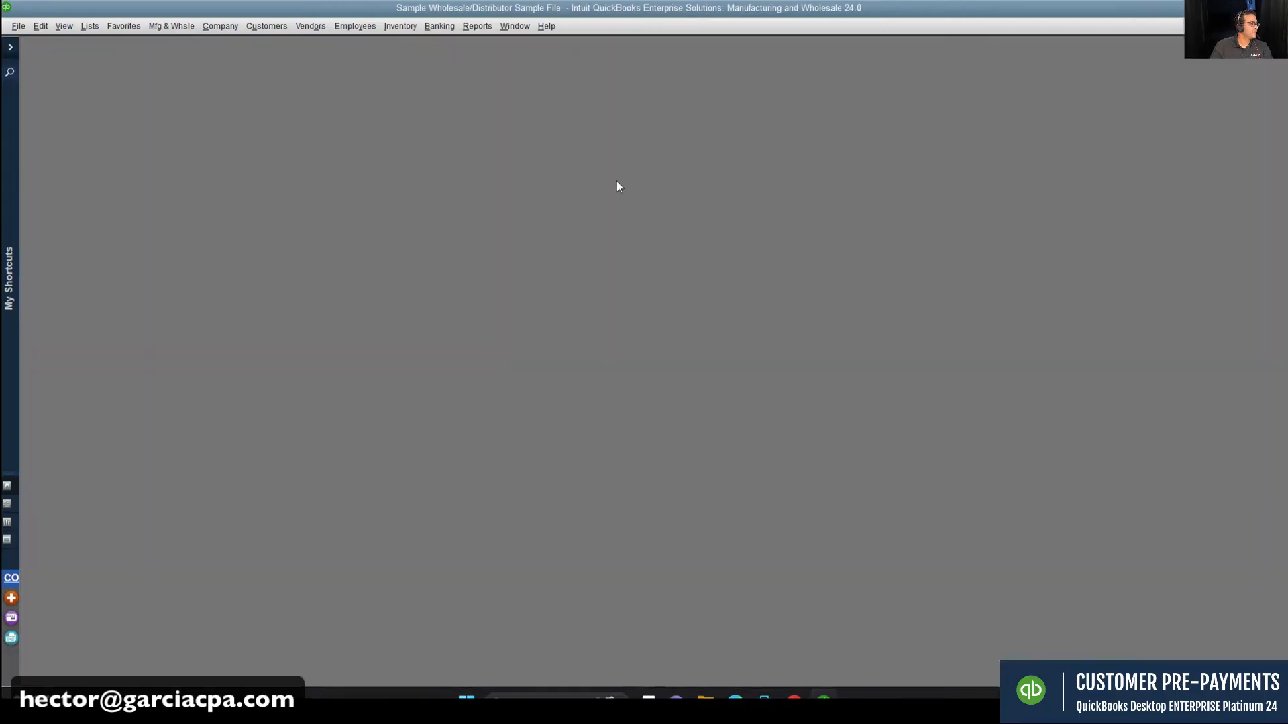
Step: Show the chart of accounts at full size and open the register of Account for Prepayment Transfer
{"action": "left_click", "coordinate": [99, 31]}
{"action": "left_click", "coordinate": [105, 45]}
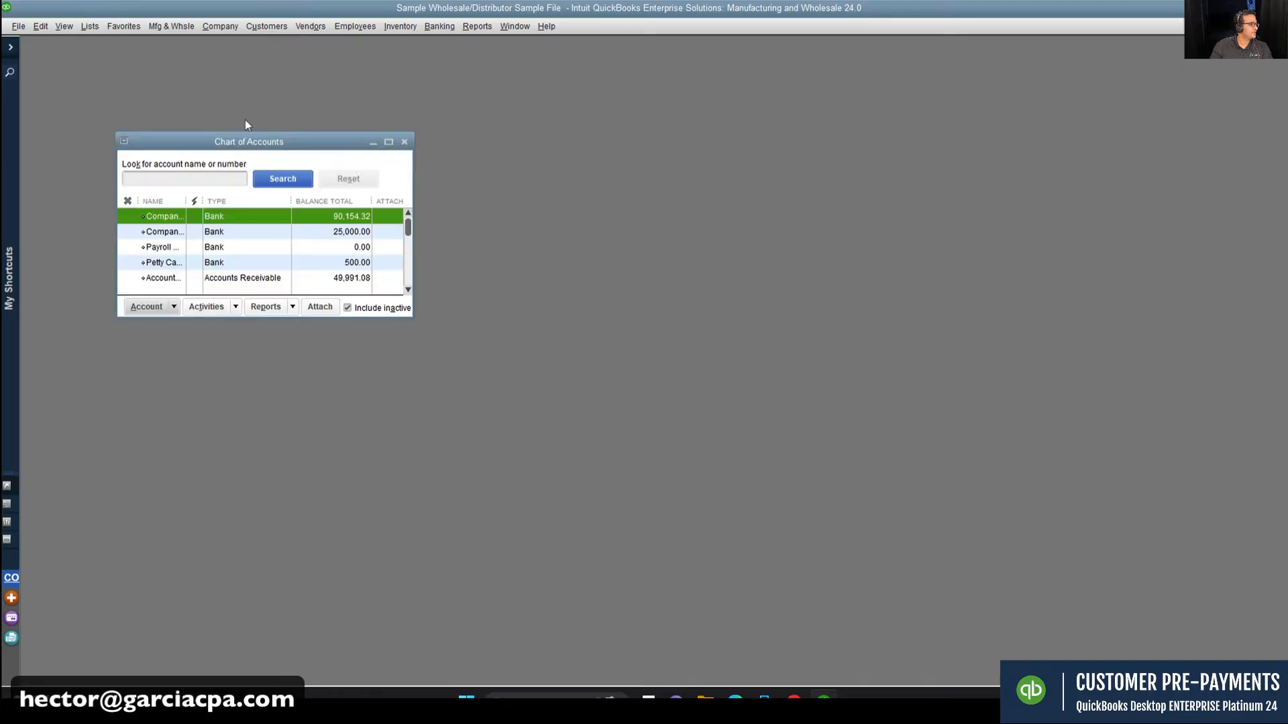
{"action": "double_click", "coordinate": [186, 144]}
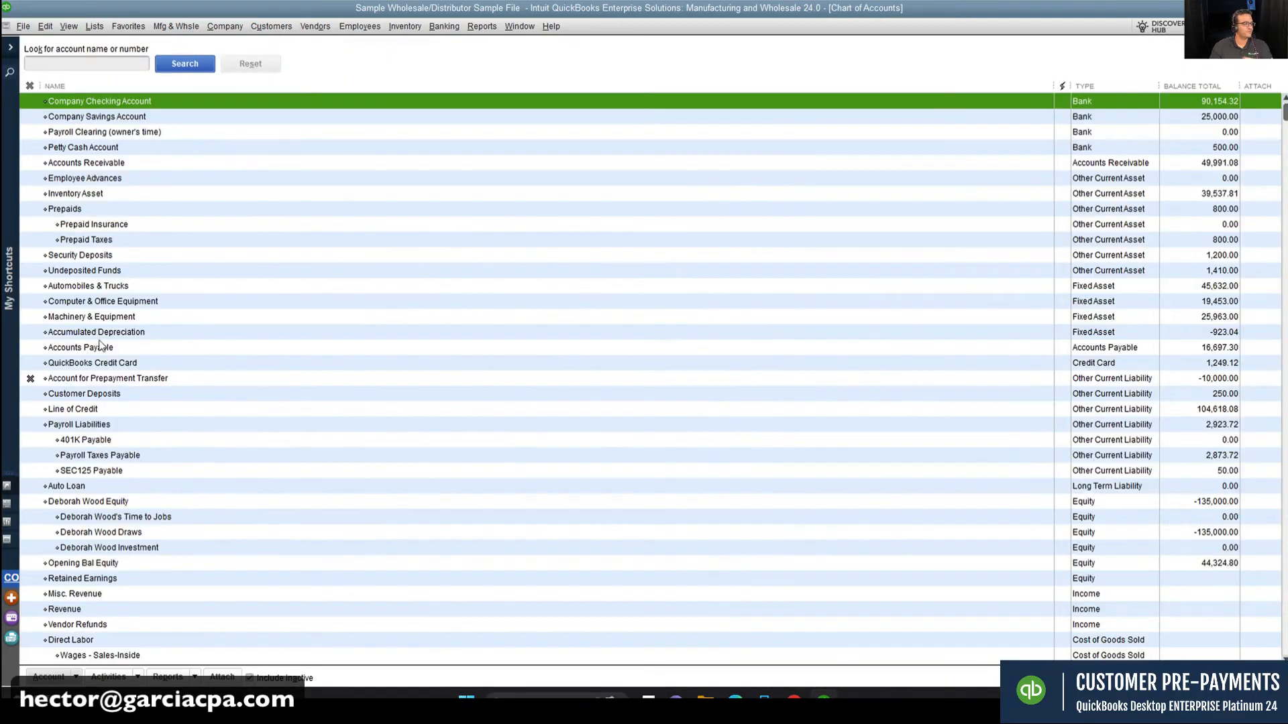
{"action": "left_click", "coordinate": [119, 379]}
{"action": "double_click", "coordinate": [119, 378]}
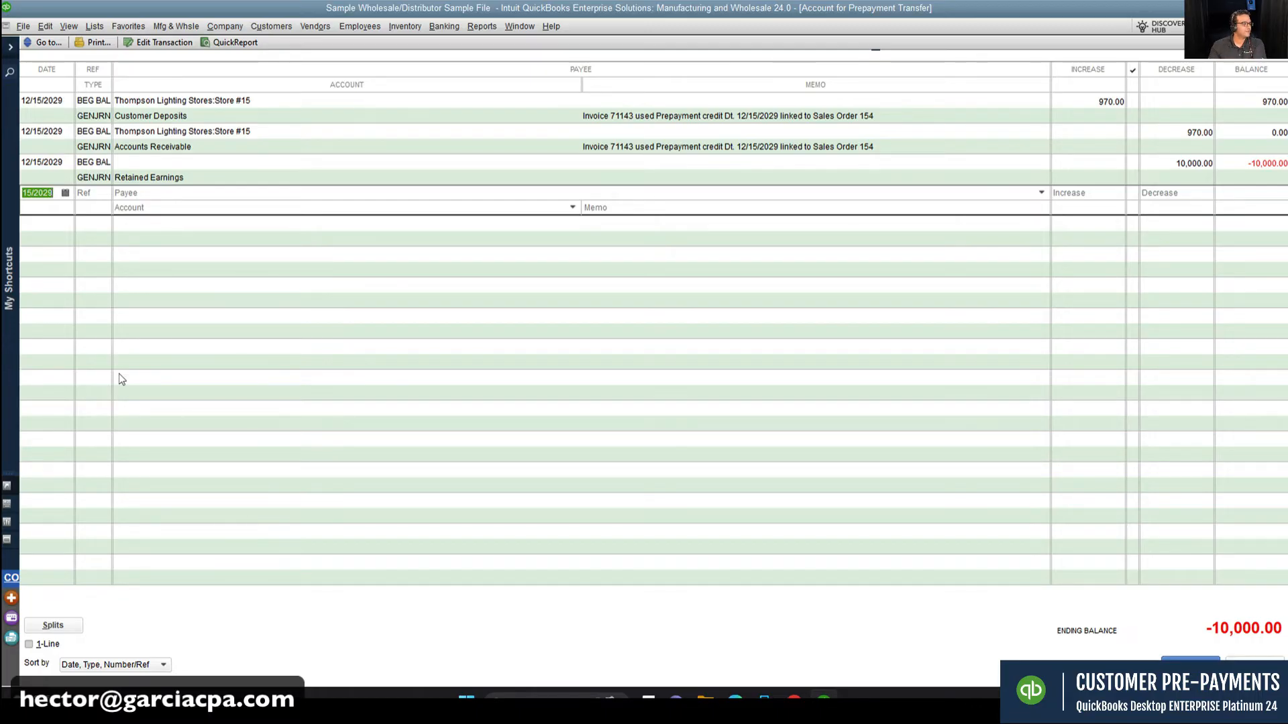
Step: Delete the 10,000.00 Retained Earnings journal entry from the prepayment transfer register and return to the register
{"action": "double_click", "coordinate": [43, 172]}
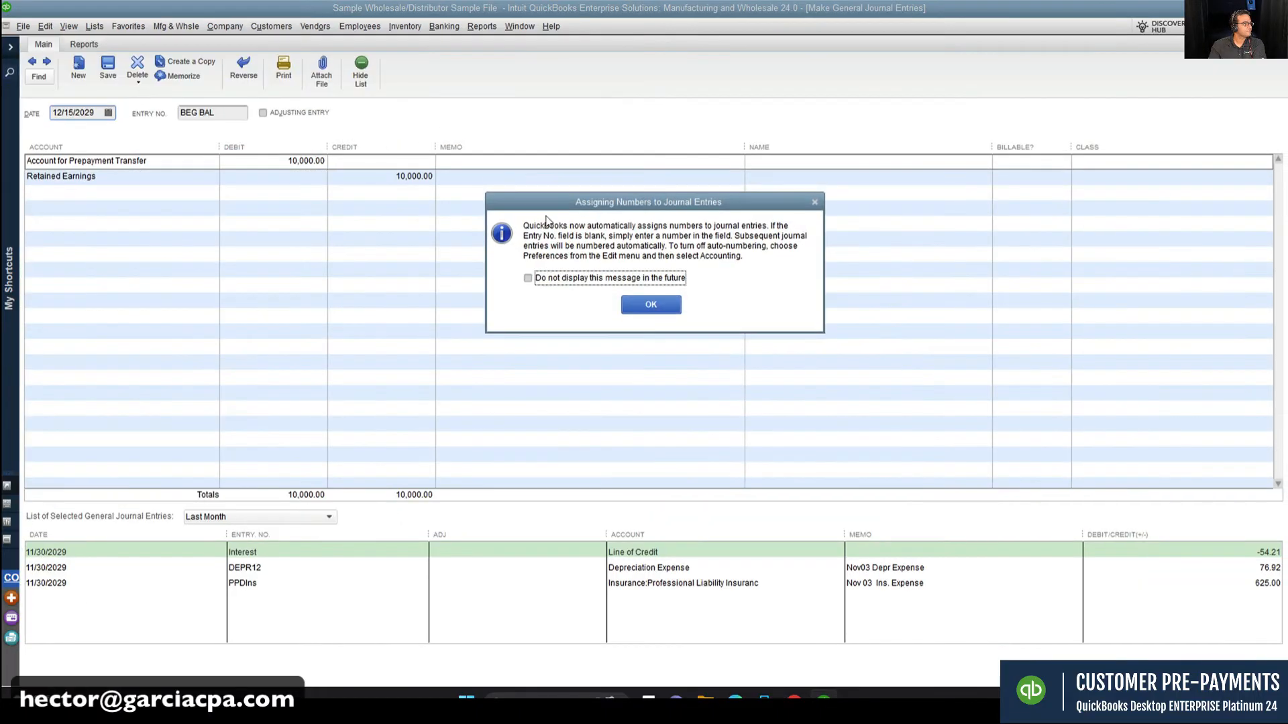
{"action": "left_click", "coordinate": [643, 302]}
{"action": "right_click", "coordinate": [413, 110]}
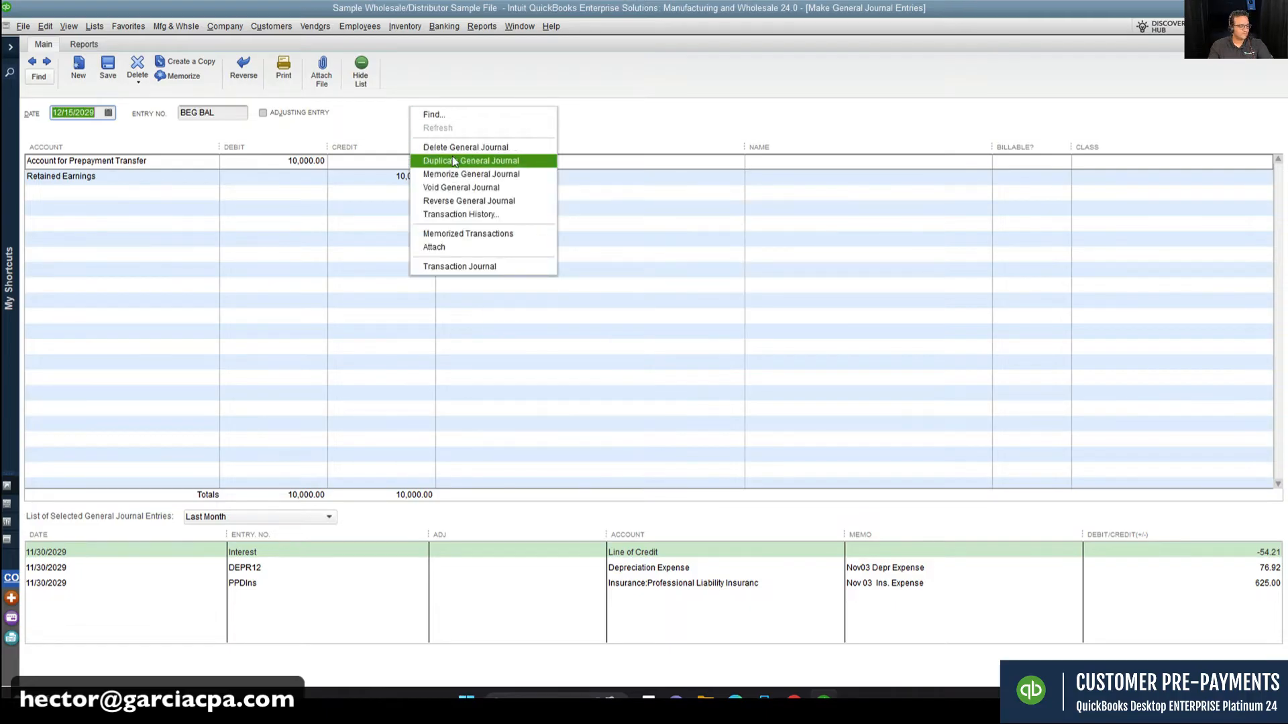
{"action": "left_click", "coordinate": [443, 147]}
{"action": "left_click", "coordinate": [613, 214]}
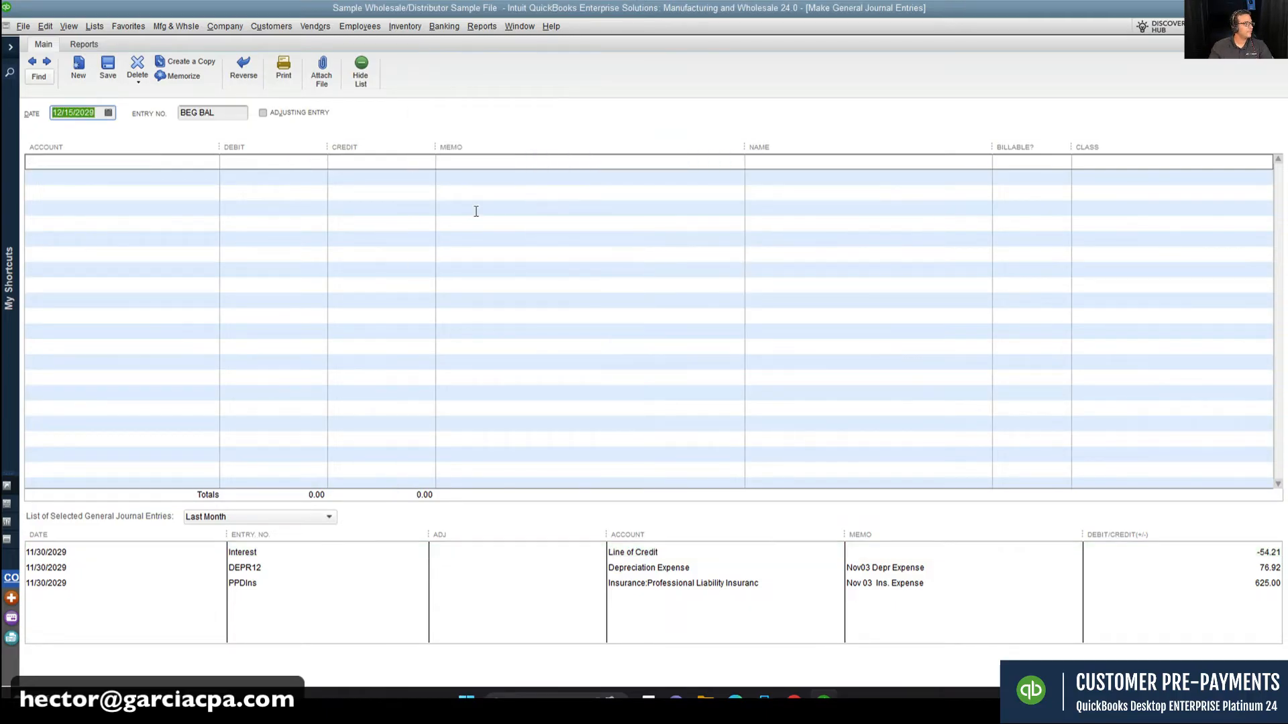
{"action": "key", "text": "Escape"}
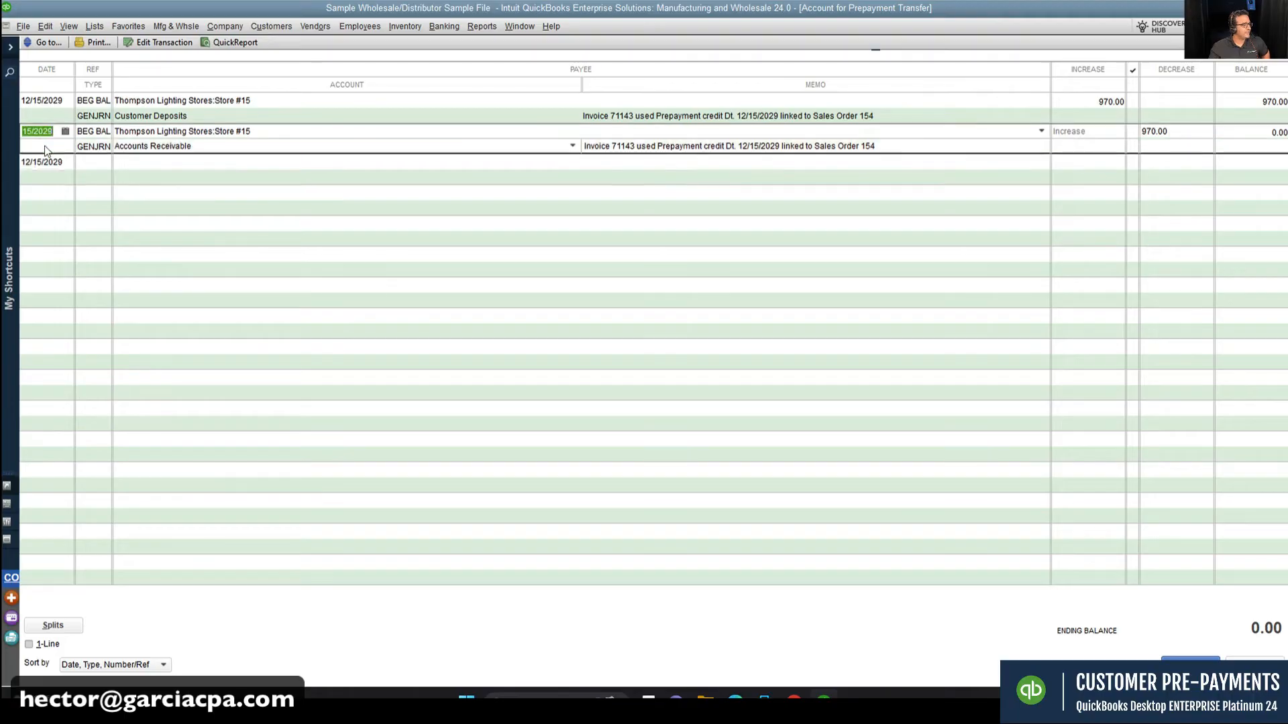
Step: Try to delete the 970.00 Accounts Receivable journal entry linked to the Thompson Lighting Stores prepayment
{"action": "double_click", "coordinate": [44, 146]}
{"action": "left_click", "coordinate": [649, 306]}
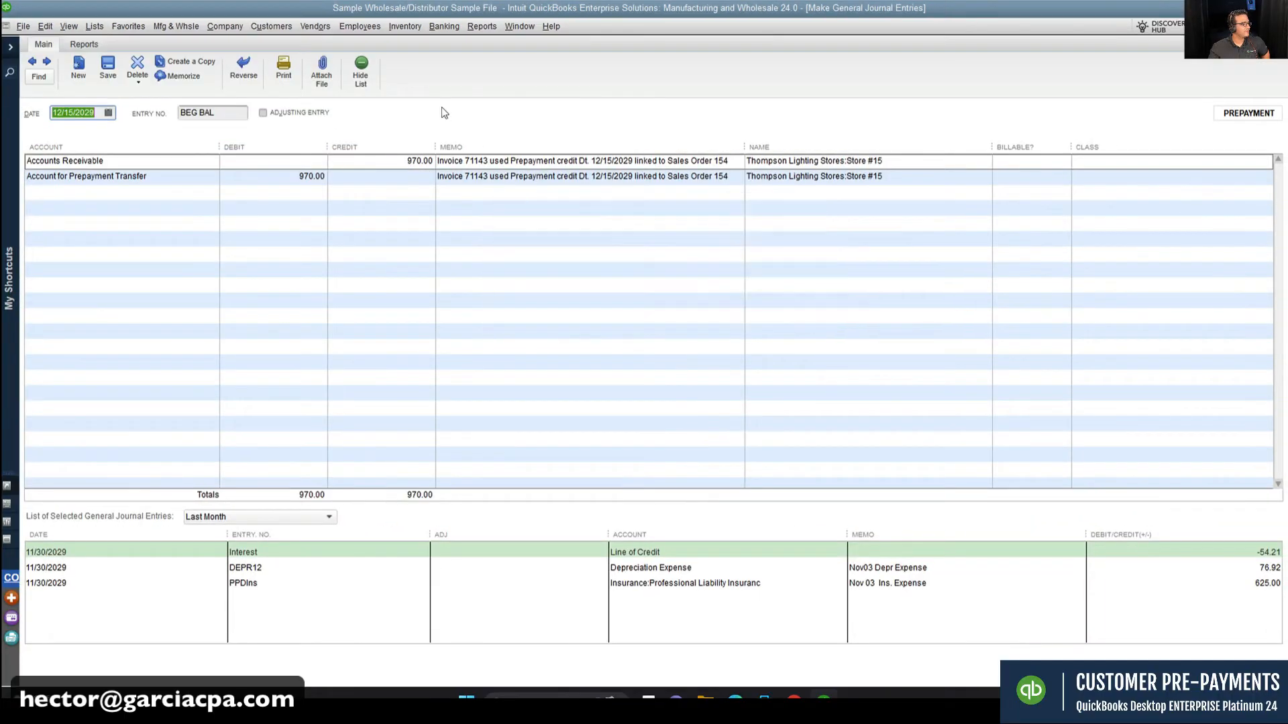
{"action": "right_click", "coordinate": [432, 116]}
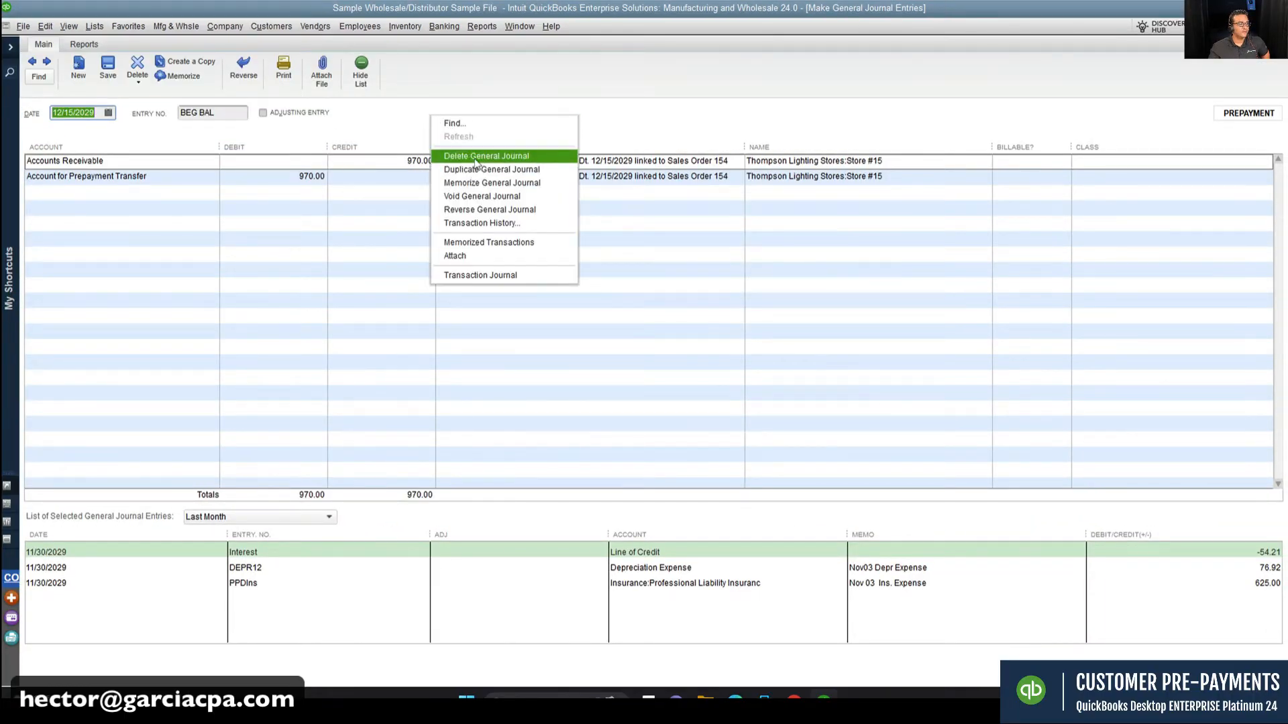
{"action": "left_click", "coordinate": [476, 157]}
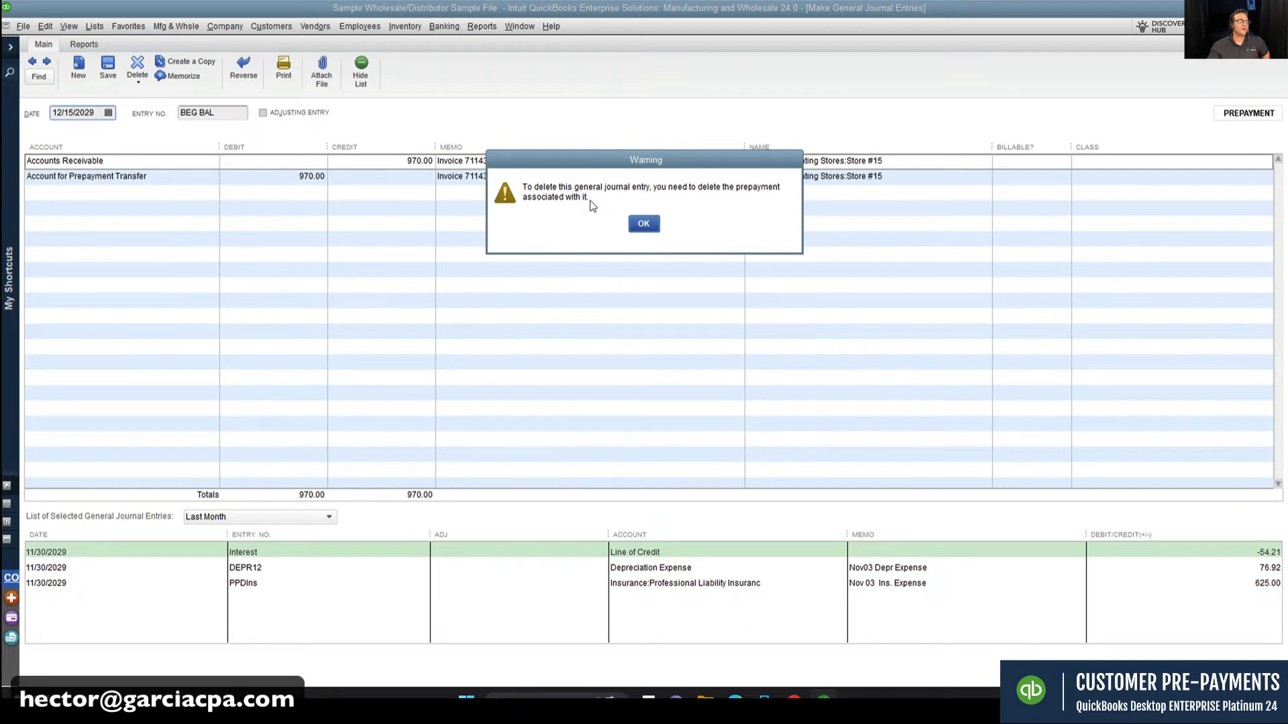
{"action": "left_click", "coordinate": [650, 224]}
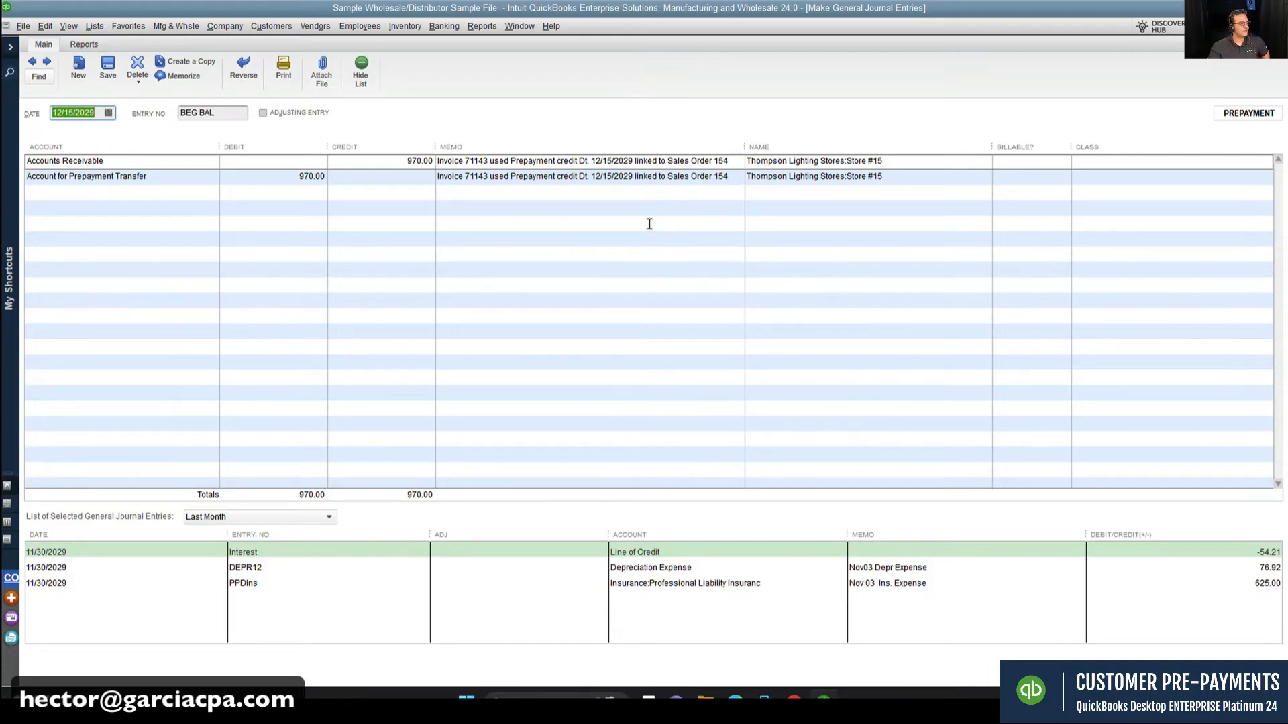
Step: Try to save the prepayment journal entry with both amounts changed to 11,970.00, and close the entry, register and chart of accounts
{"action": "left_click", "coordinate": [390, 164]}
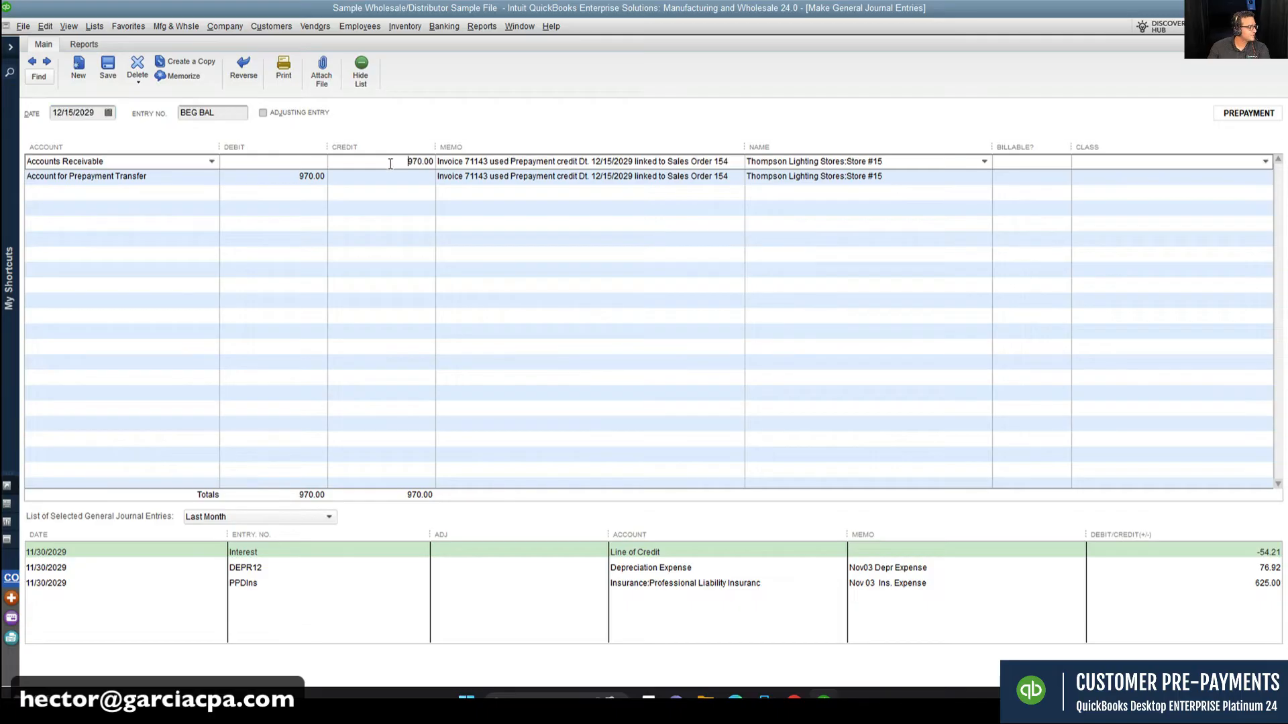
{"action": "left_click", "coordinate": [290, 178]}
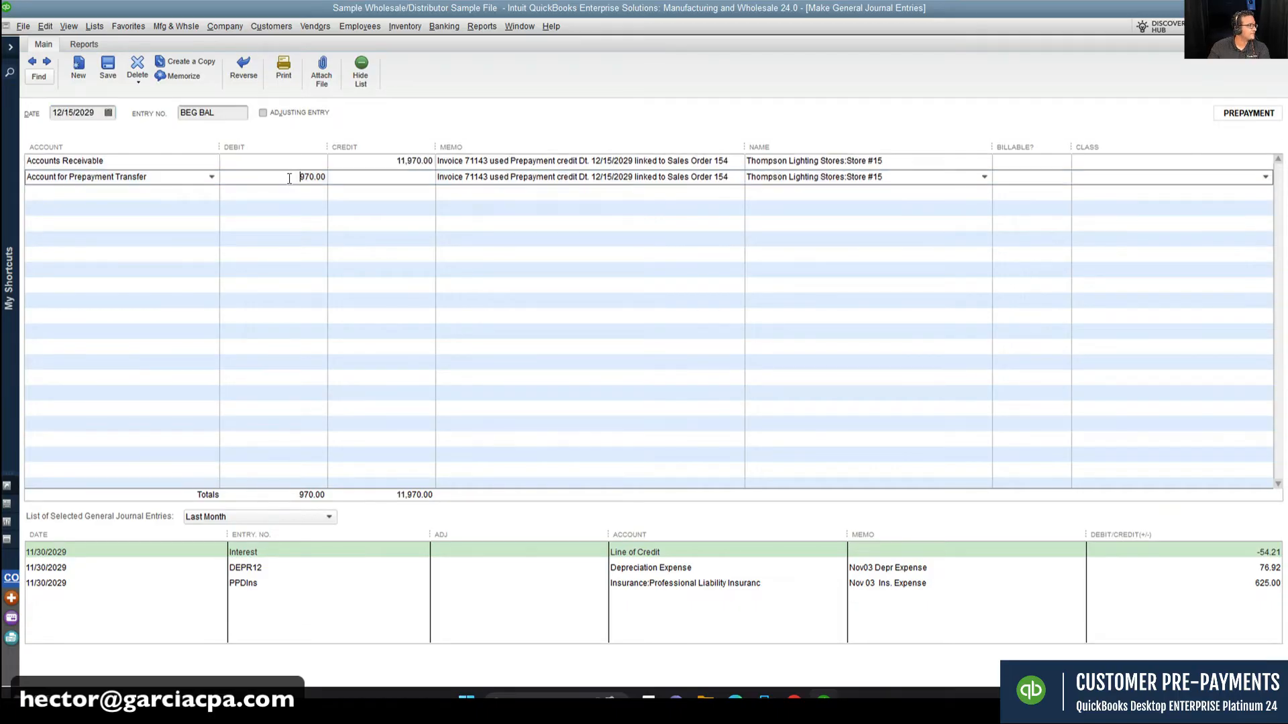
{"action": "left_click", "coordinate": [336, 220]}
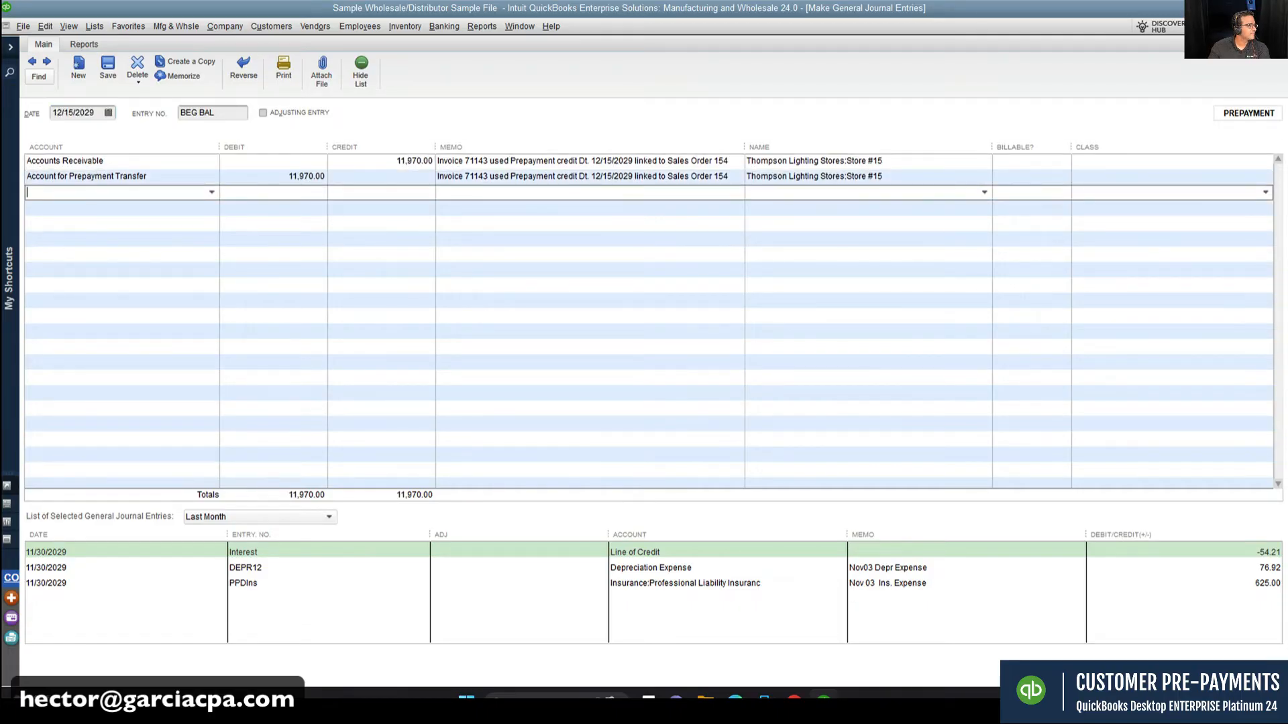
{"action": "left_click", "coordinate": [110, 67]}
{"action": "left_click", "coordinate": [653, 216]}
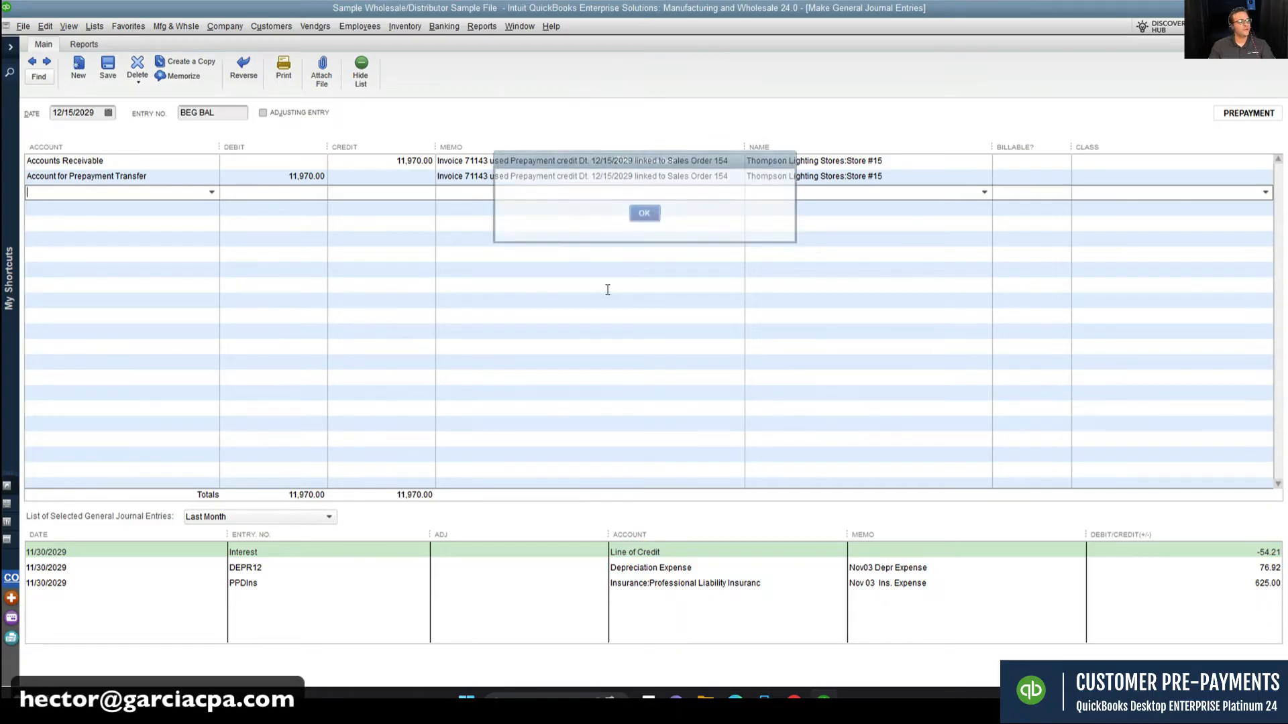
{"action": "left_click", "coordinate": [644, 212]}
{"action": "left_click", "coordinate": [1253, 669]}
{"action": "key", "text": "Escape"}
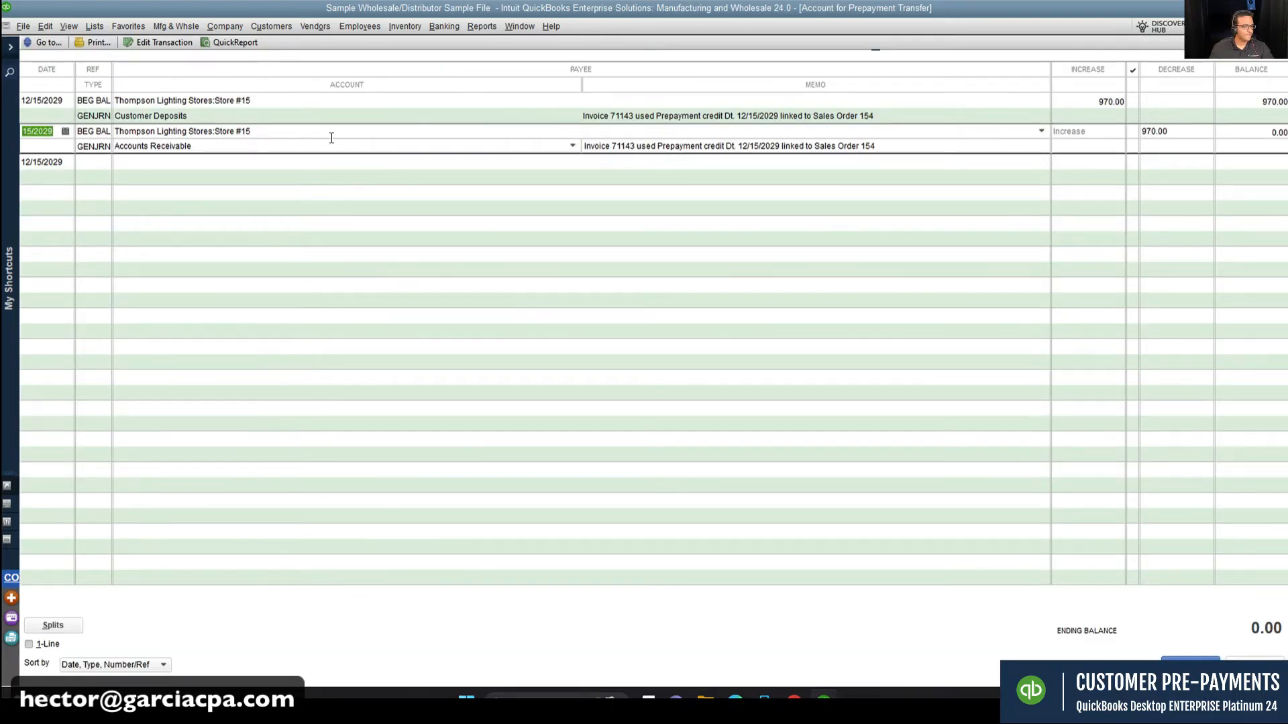
{"action": "key", "text": "Escape"}
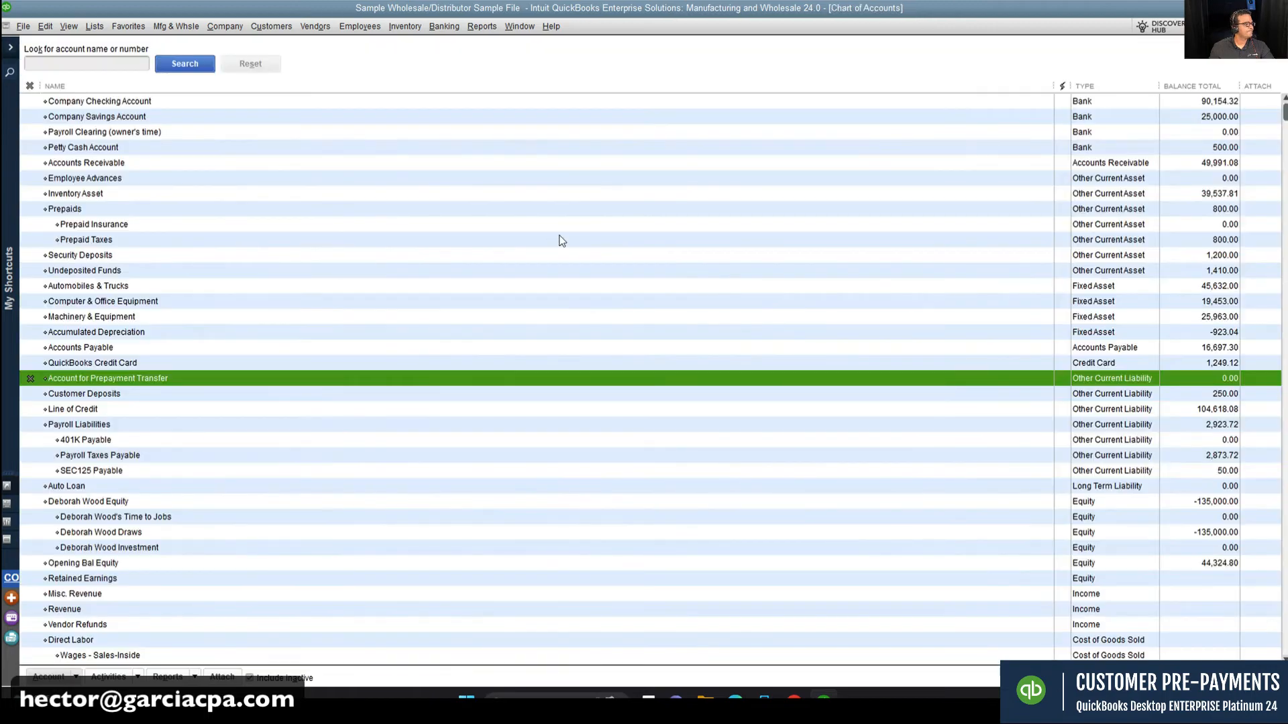
{"action": "key", "text": "Escape"}
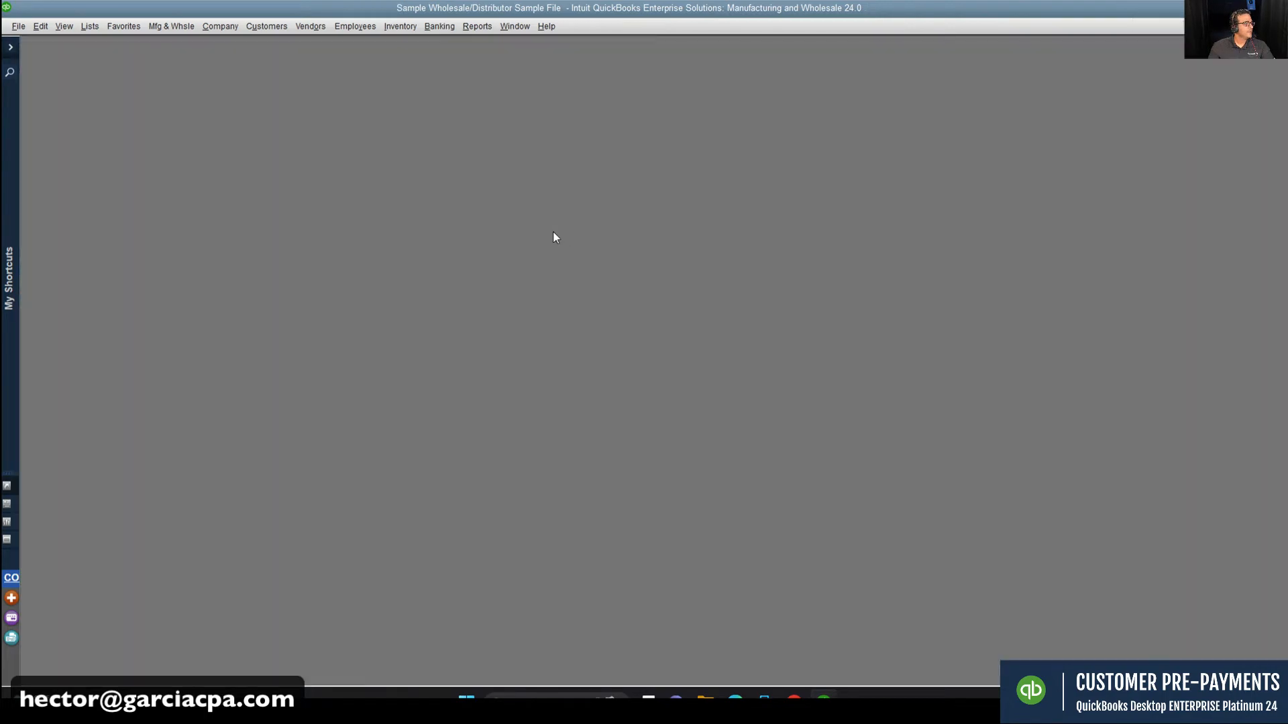
Step: Run the Open Sales Orders by Customer report and inspect sales order 152 behind the prepayment open balance
{"action": "left_click", "coordinate": [472, 31]}
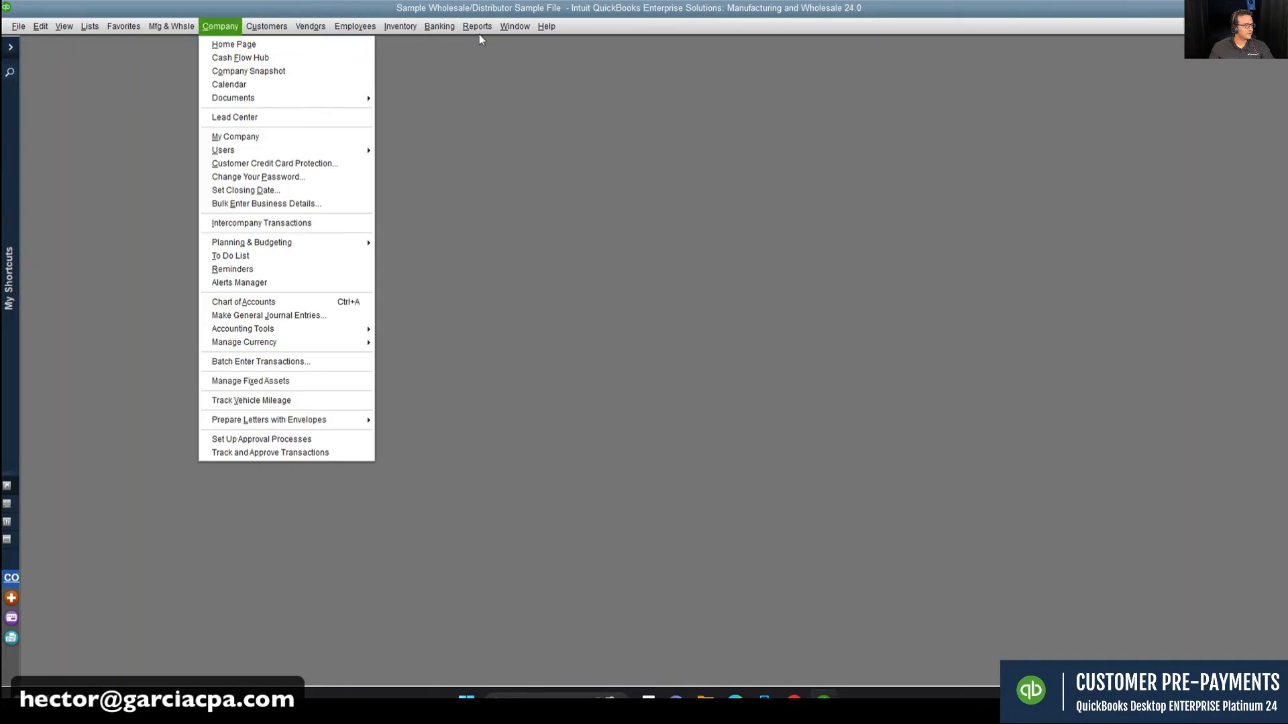
{"action": "mouse_move", "coordinate": [644, 225]}
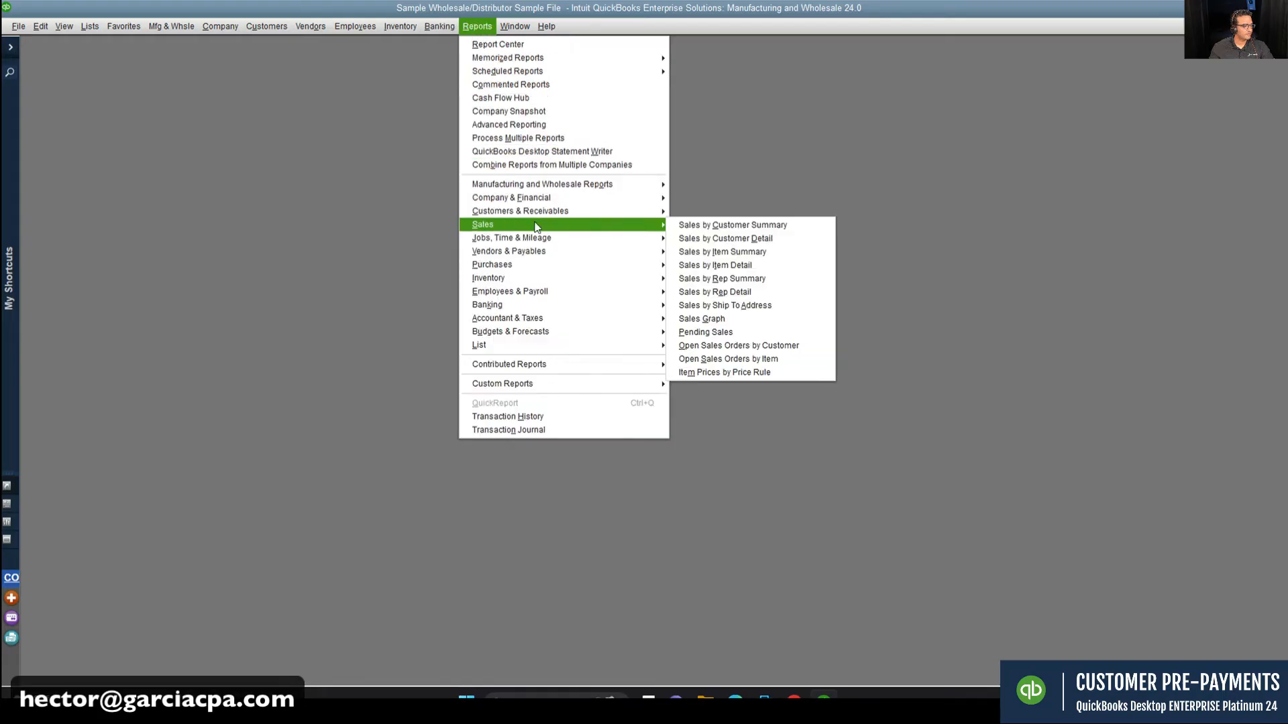
{"action": "left_click", "coordinate": [766, 343]}
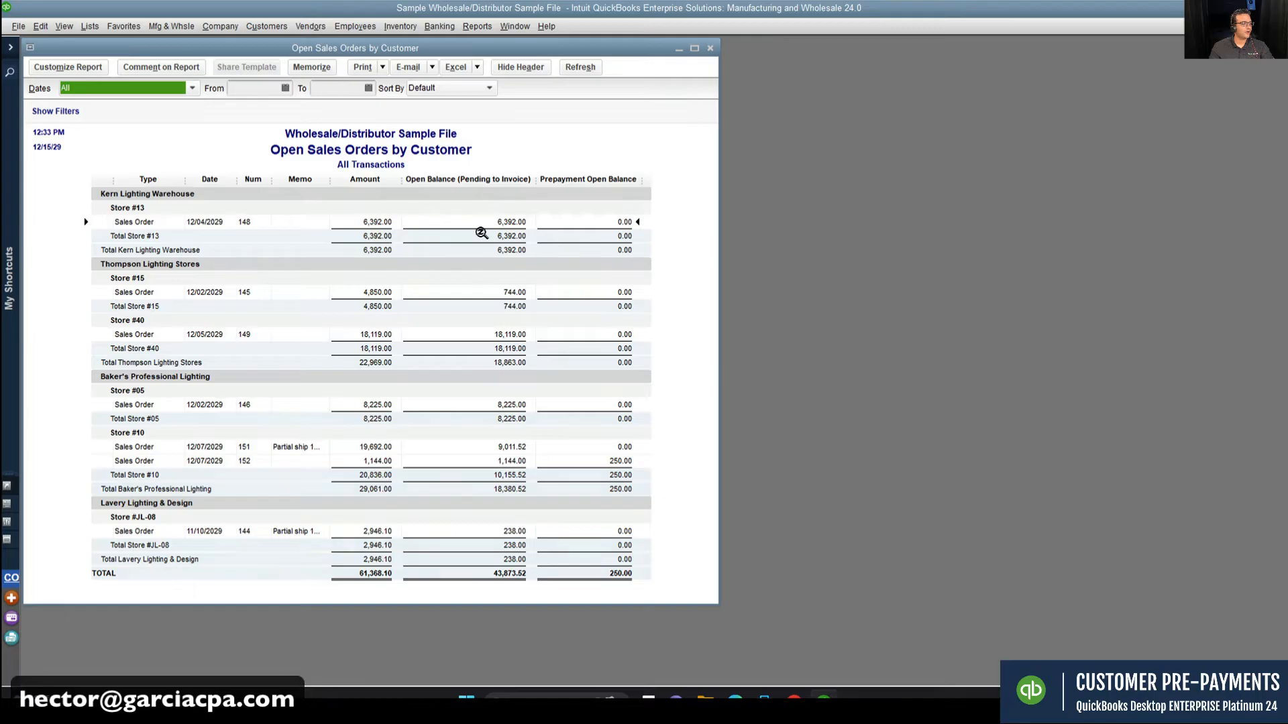
{"action": "left_click", "coordinate": [625, 458]}
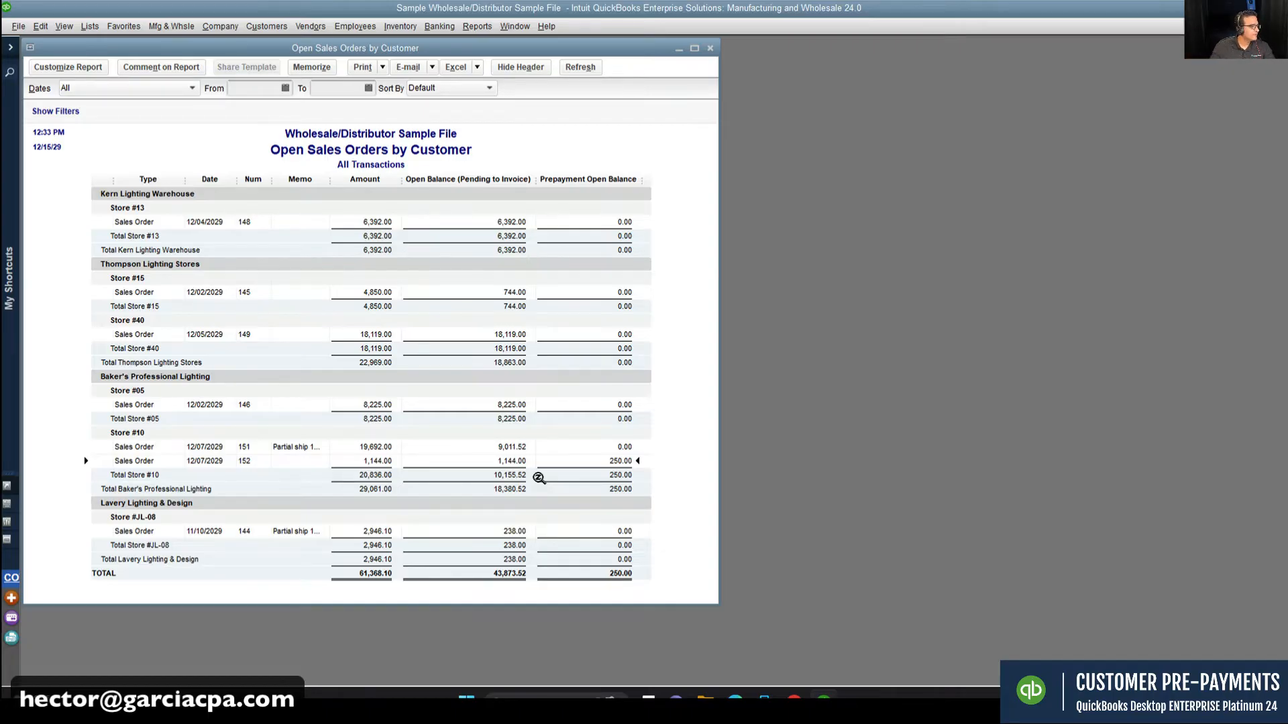
{"action": "double_click", "coordinate": [621, 462]}
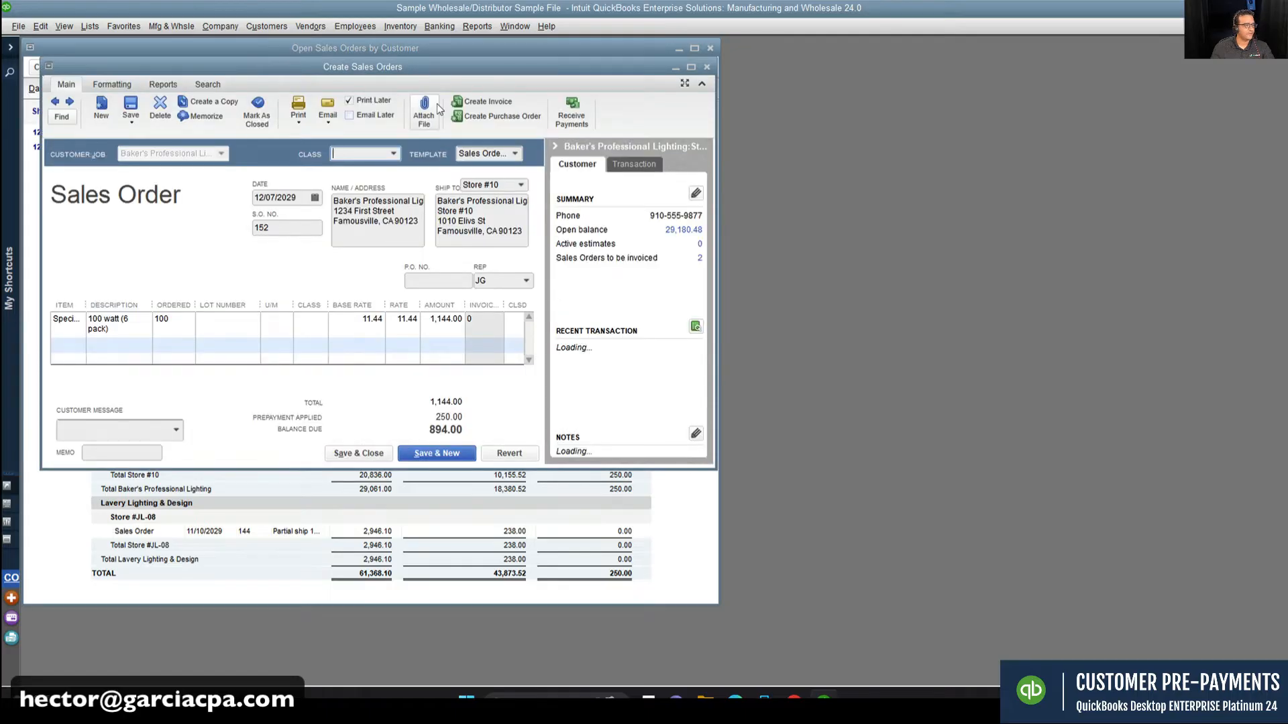
{"action": "key", "text": "Escape"}
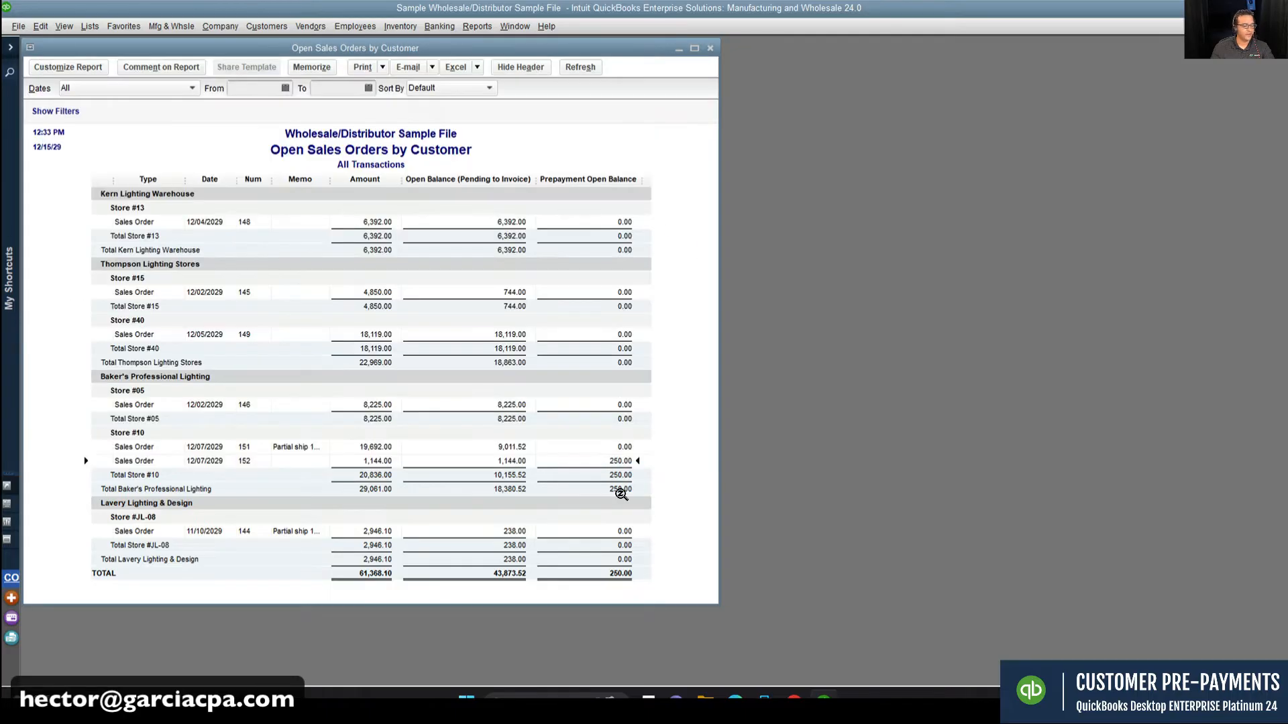
Step: Run the Open Prepayments by Customer report and enlarge its window to review the open prepayments
{"action": "left_click", "coordinate": [479, 26]}
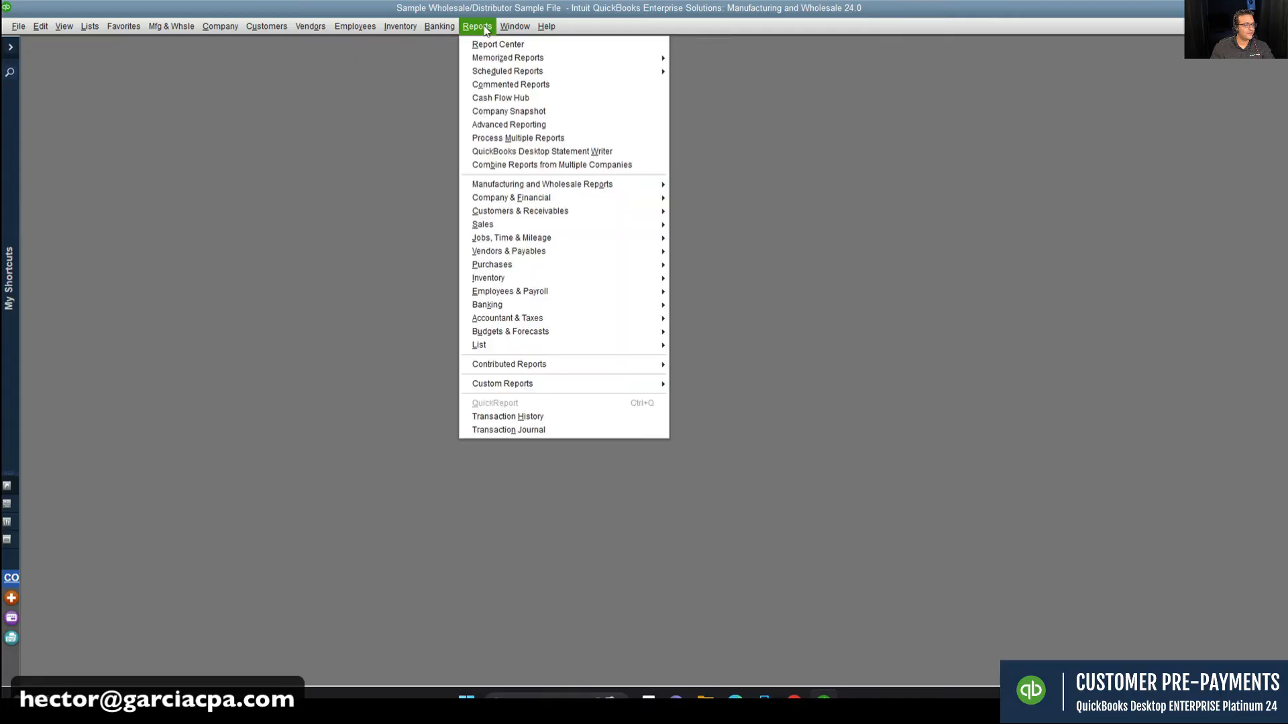
{"action": "mouse_move", "coordinate": [547, 206]}
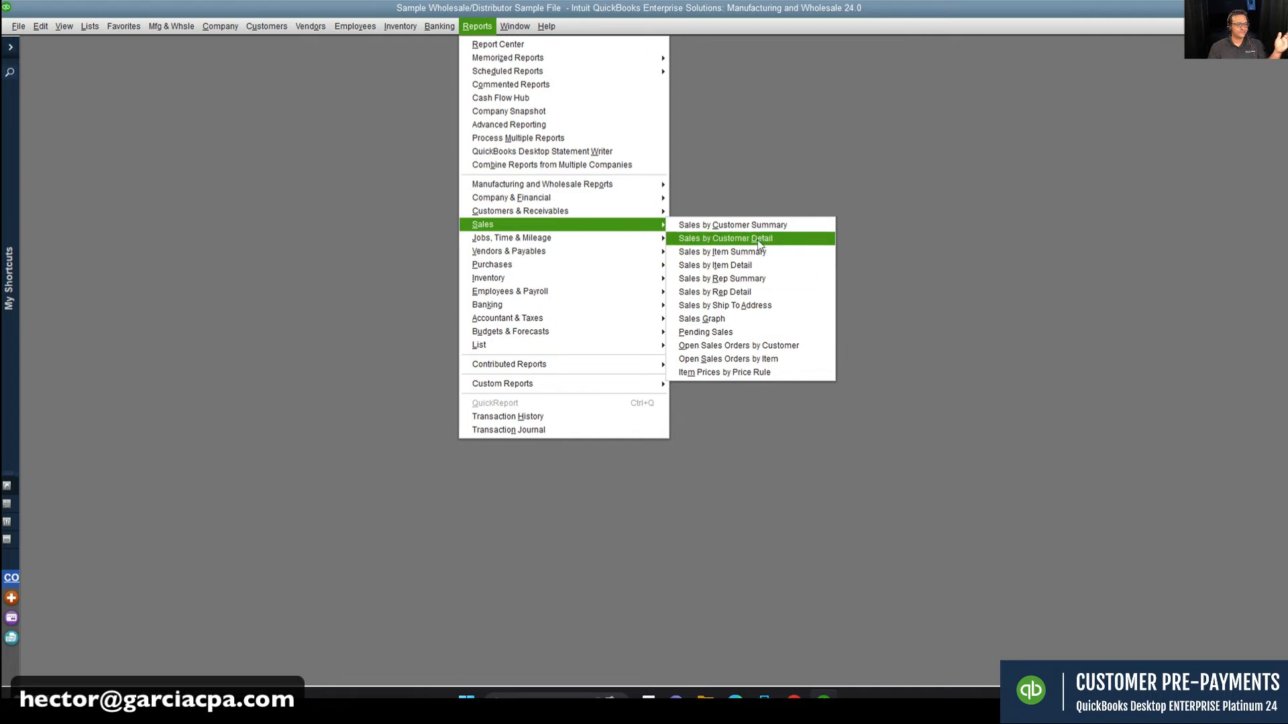
{"action": "mouse_move", "coordinate": [624, 216]}
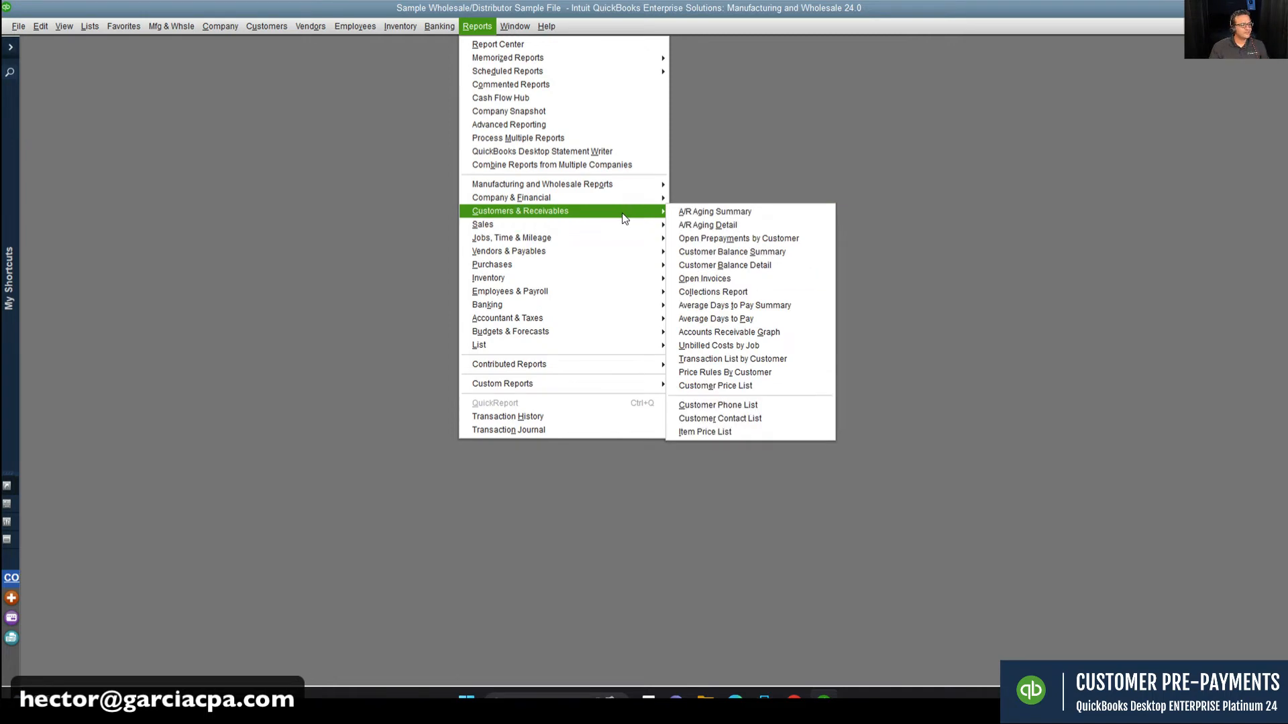
{"action": "left_click", "coordinate": [736, 241]}
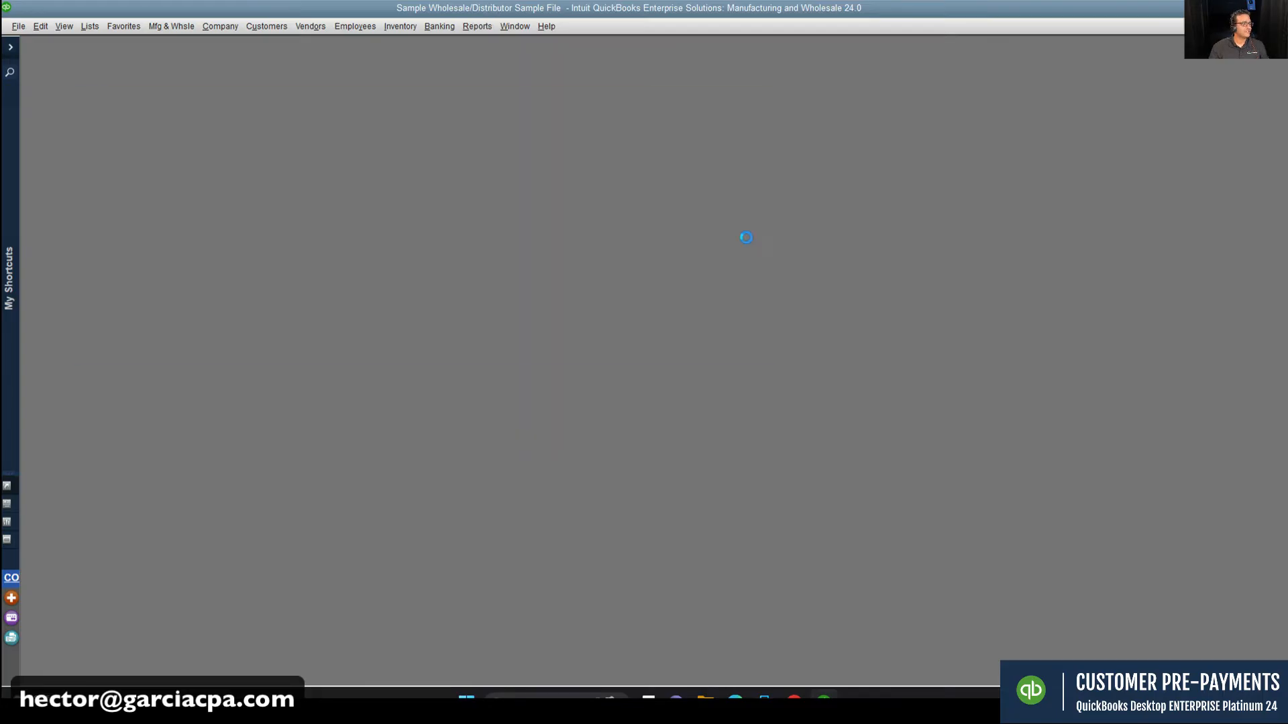
{"action": "left_click_drag", "start_coordinate": [445, 105], "coordinate": [486, 76]}
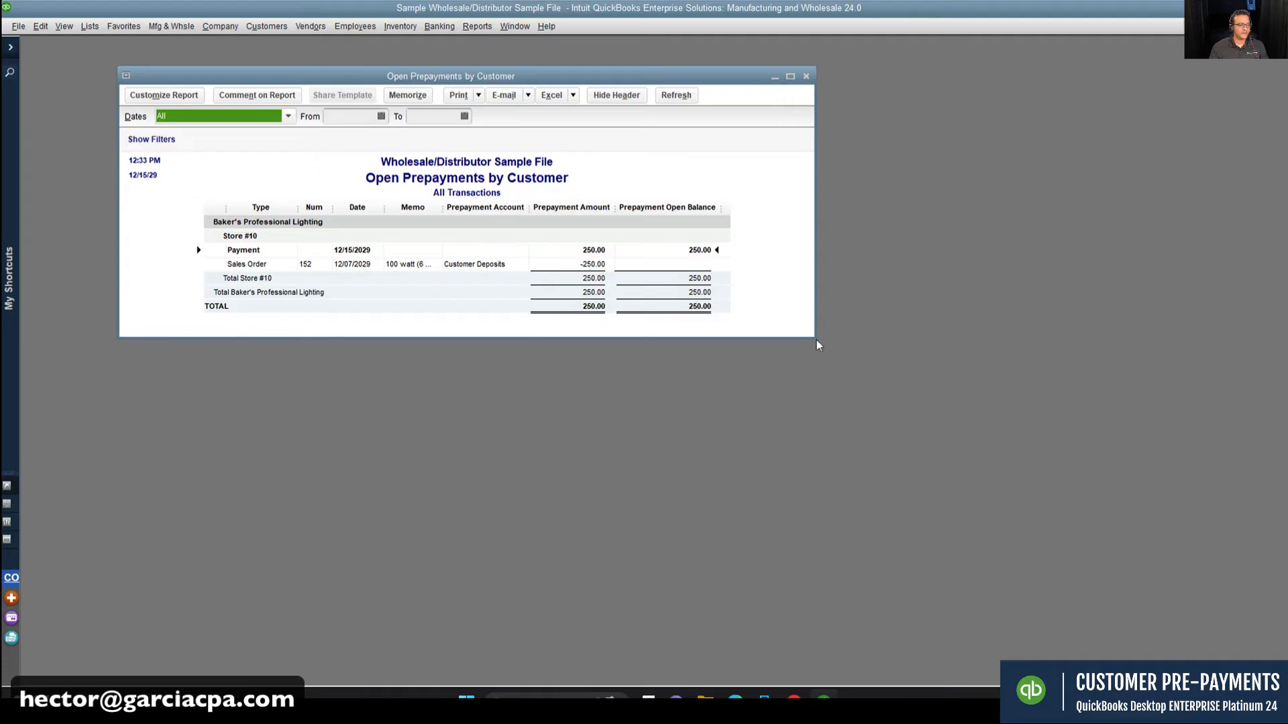
{"action": "left_click_drag", "start_coordinate": [814, 337], "coordinate": [926, 560]}
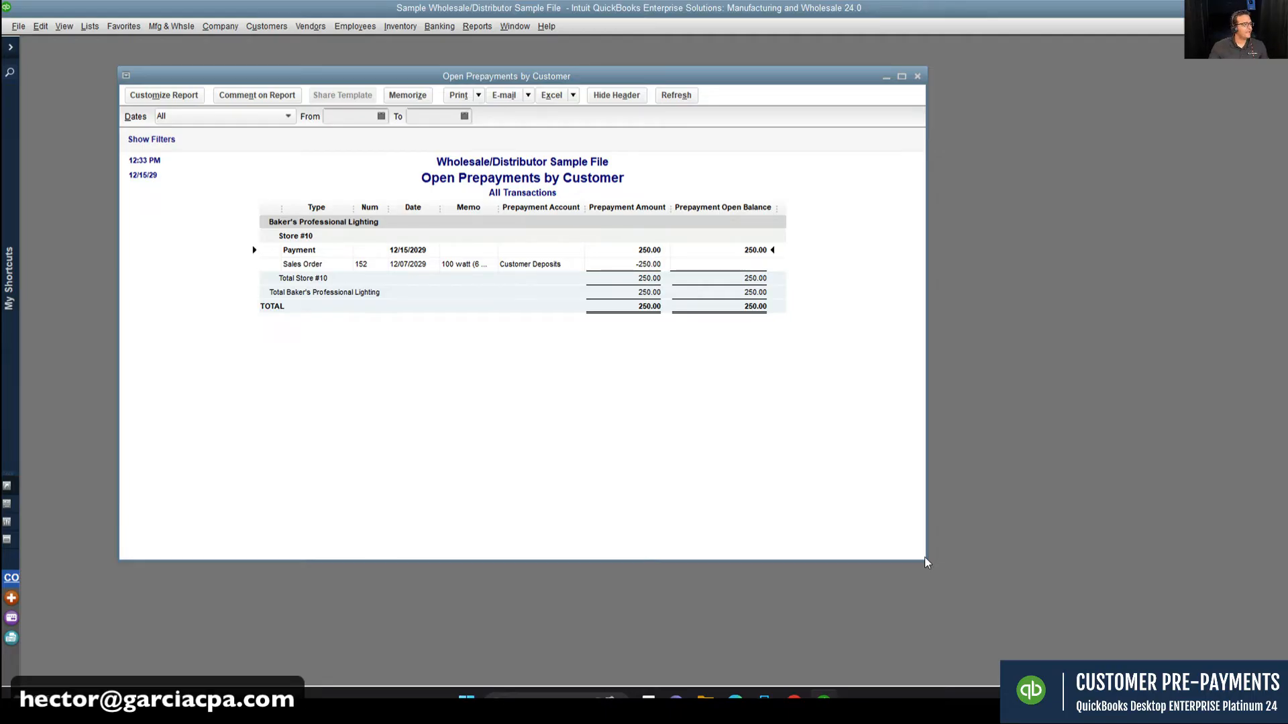
Step: Inspect the Prepayment Balance filter options of the Open Prepayments by Customer report, and leave its customization without changes
{"action": "left_click", "coordinate": [145, 98]}
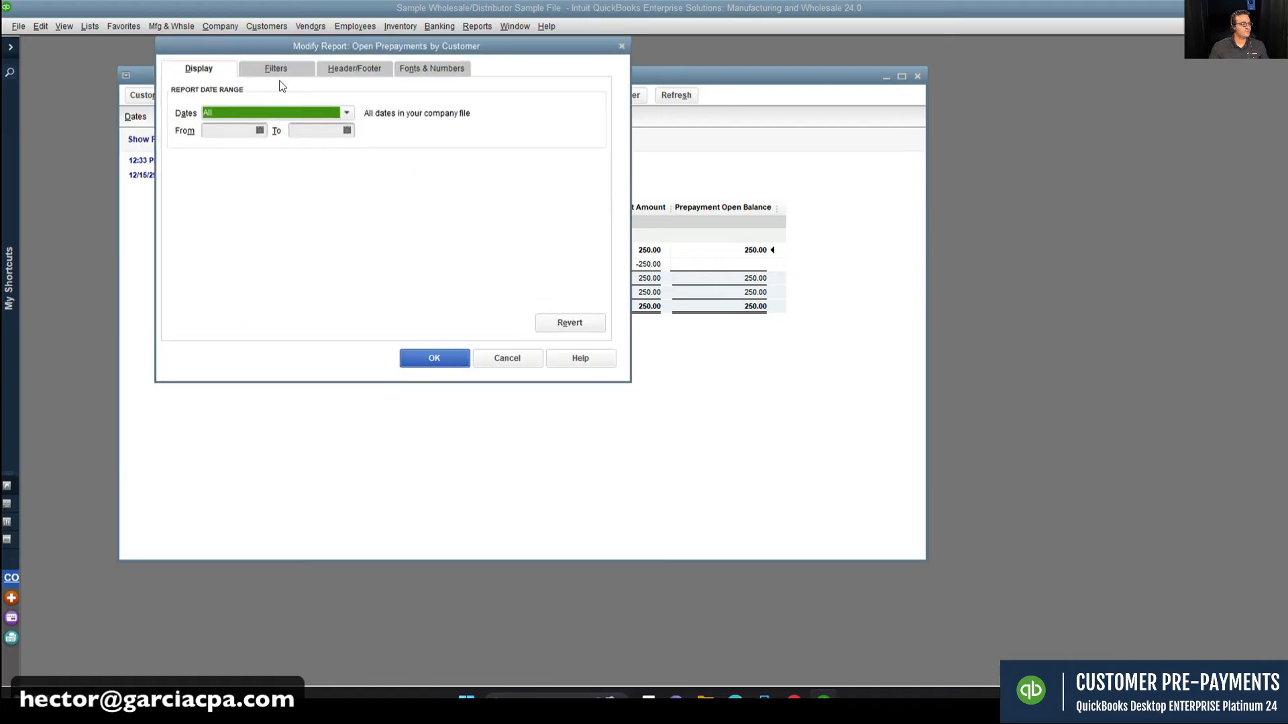
{"action": "left_click", "coordinate": [280, 71]}
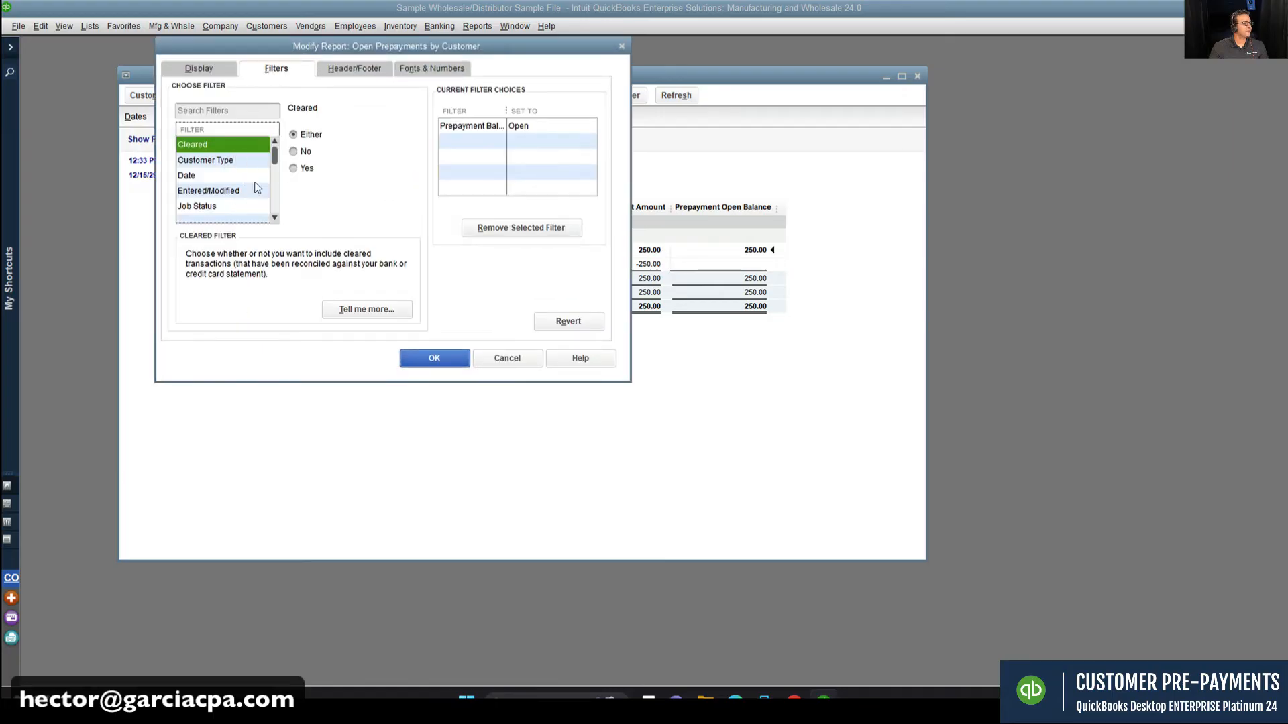
{"action": "left_click", "coordinate": [472, 126]}
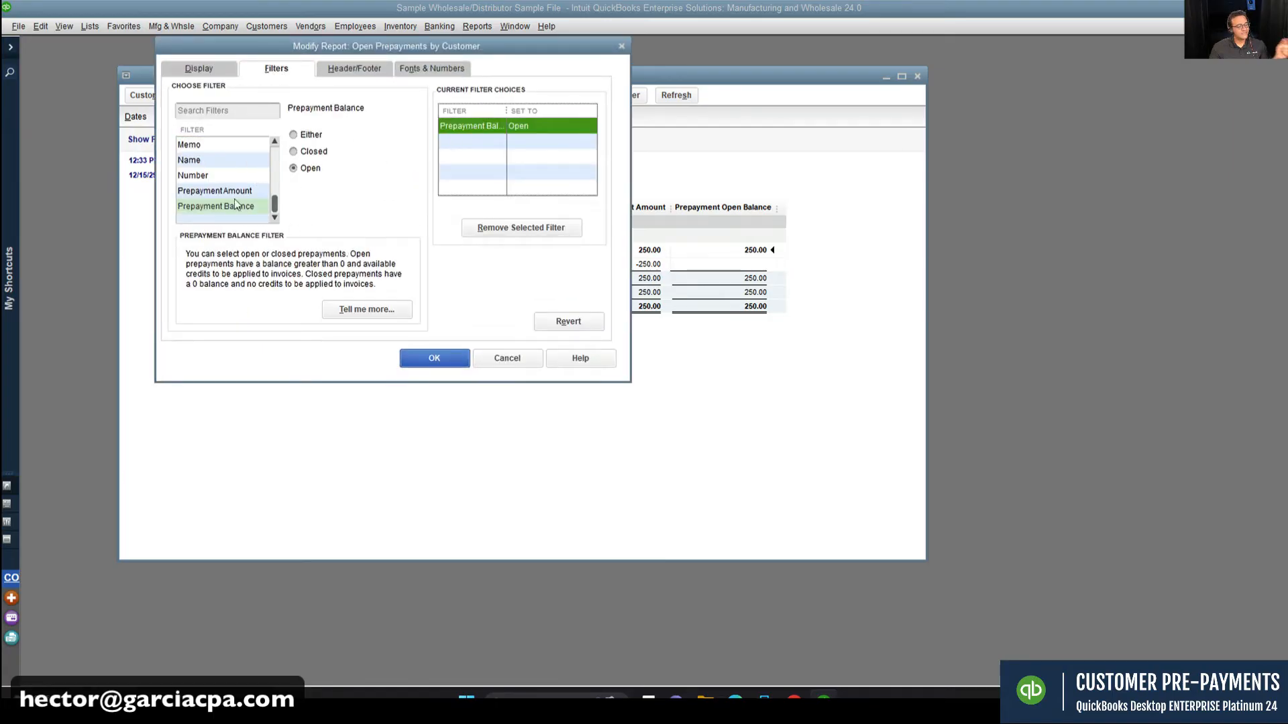
{"action": "left_click", "coordinate": [203, 208]}
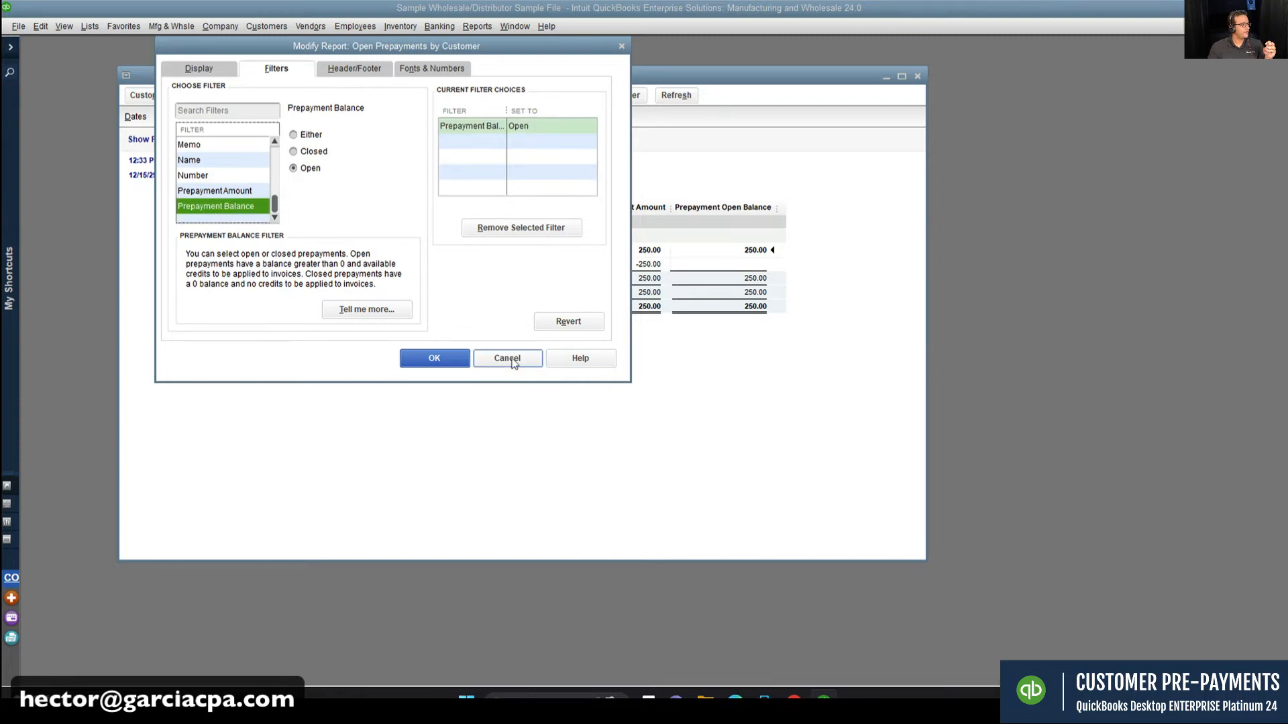
{"action": "key", "text": "Return"}
Step: Run the Open Sales Orders by Customer report, search its available filters for "prep" and "pre", and cancel the customization
{"action": "left_click", "coordinate": [477, 26]}
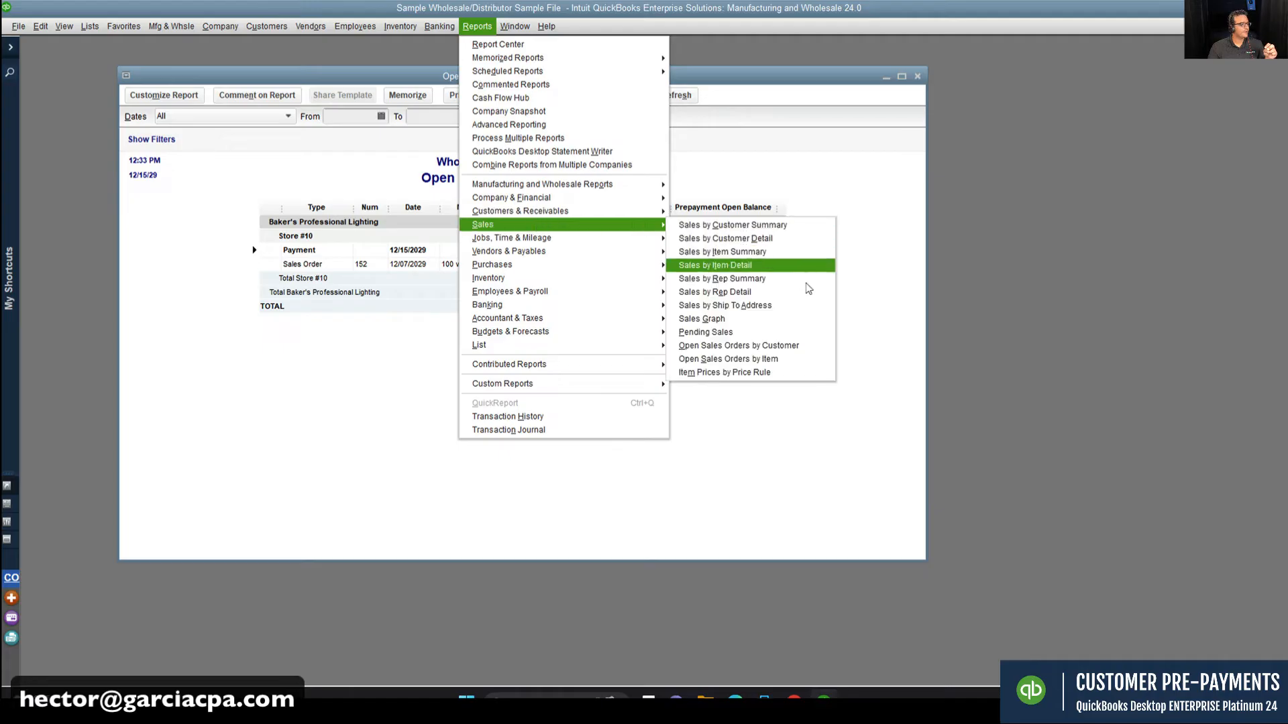
{"action": "left_click", "coordinate": [762, 345]}
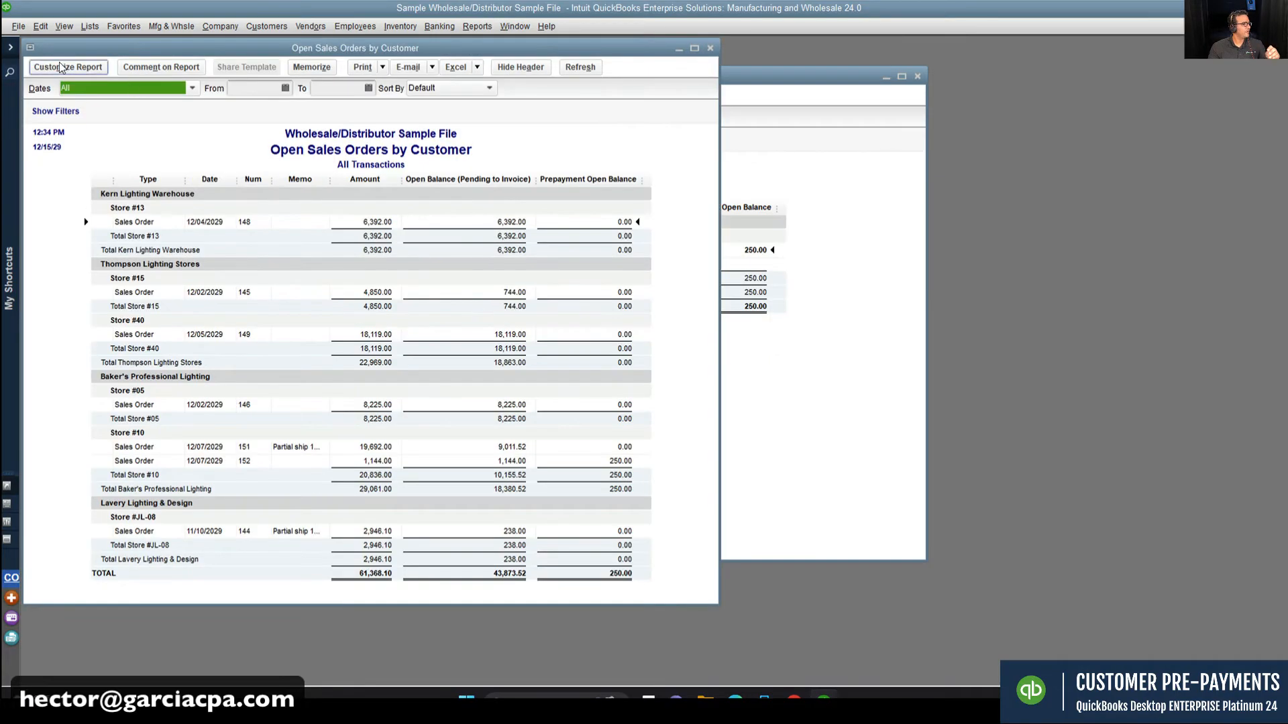
{"action": "left_click", "coordinate": [59, 67]}
{"action": "left_click", "coordinate": [288, 69]}
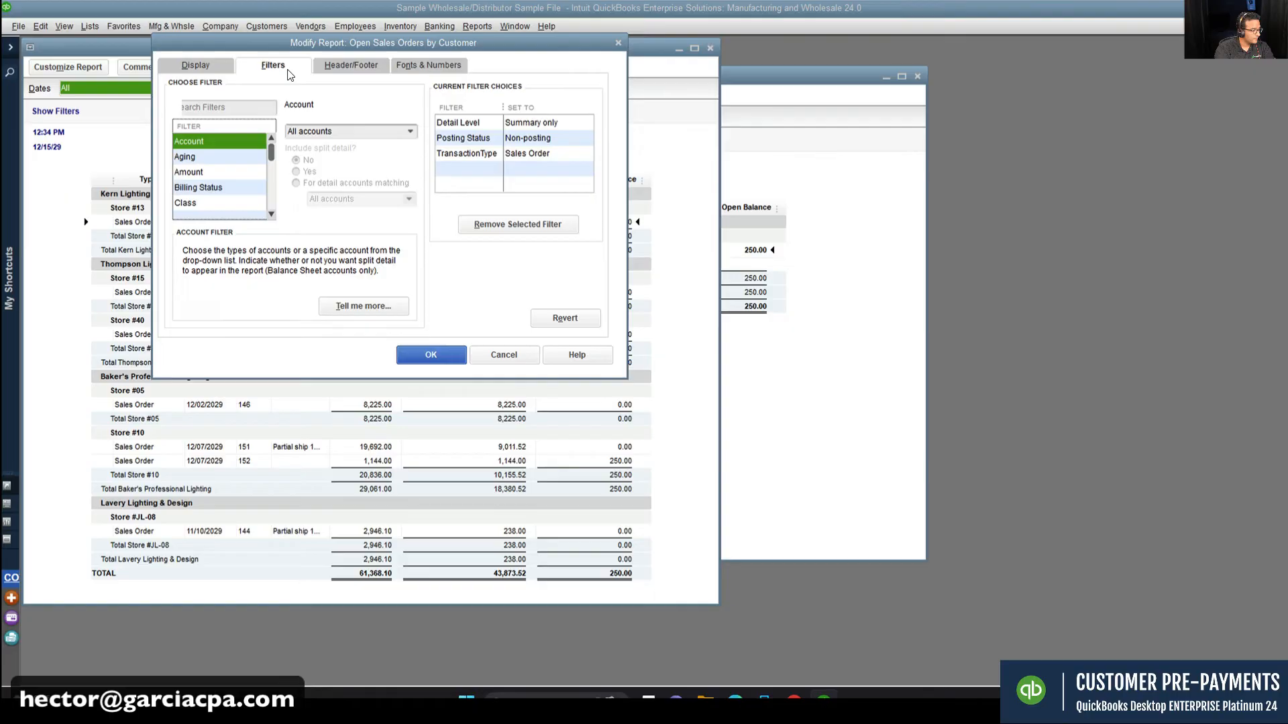
{"action": "left_click", "coordinate": [206, 106]}
{"action": "type", "text": "prep"}
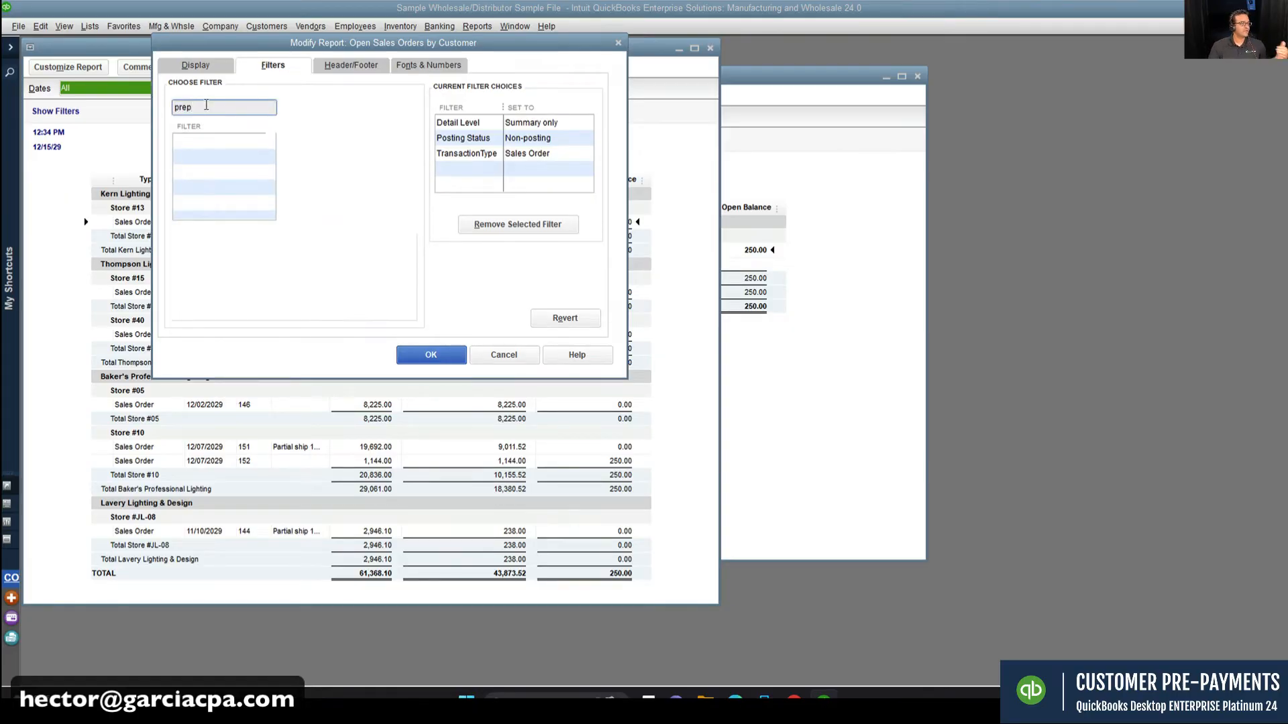
{"action": "key", "text": "BackSpace"}
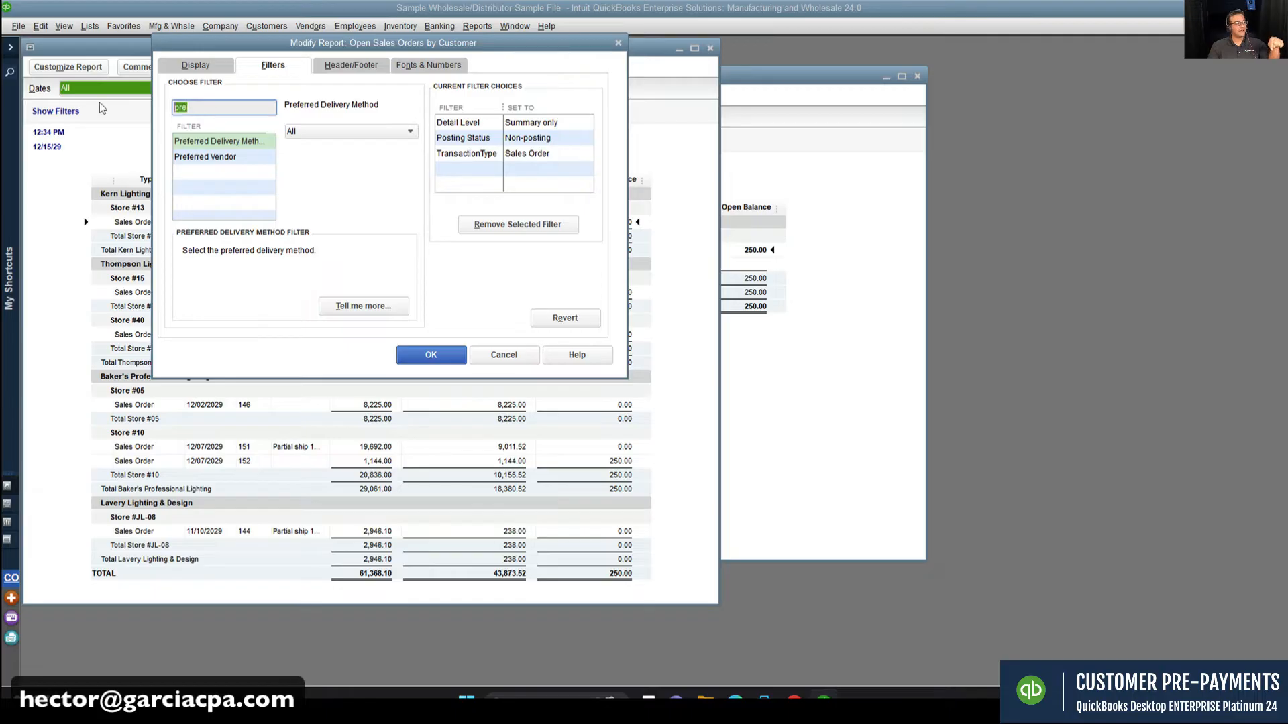
{"action": "left_click", "coordinate": [478, 354]}
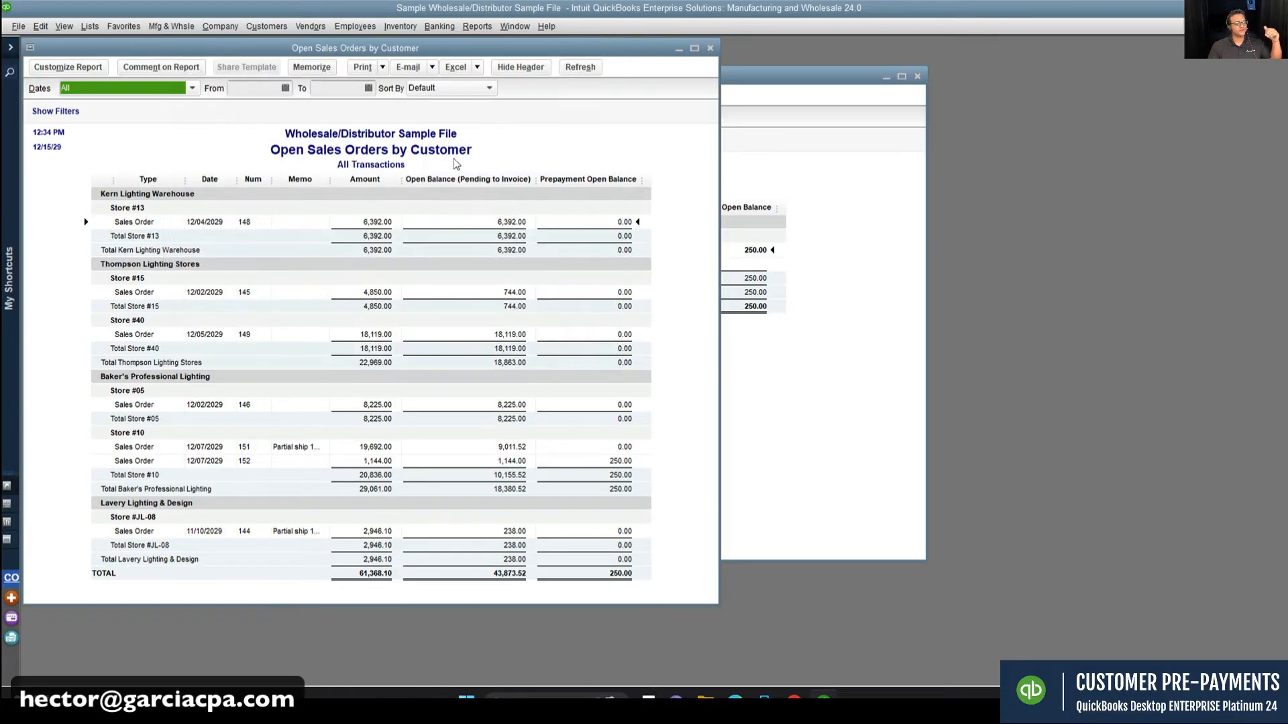
Step: Filter the Open Prepayments by Customer report to show only prepayments with a Closed balance
{"action": "left_click", "coordinate": [774, 188]}
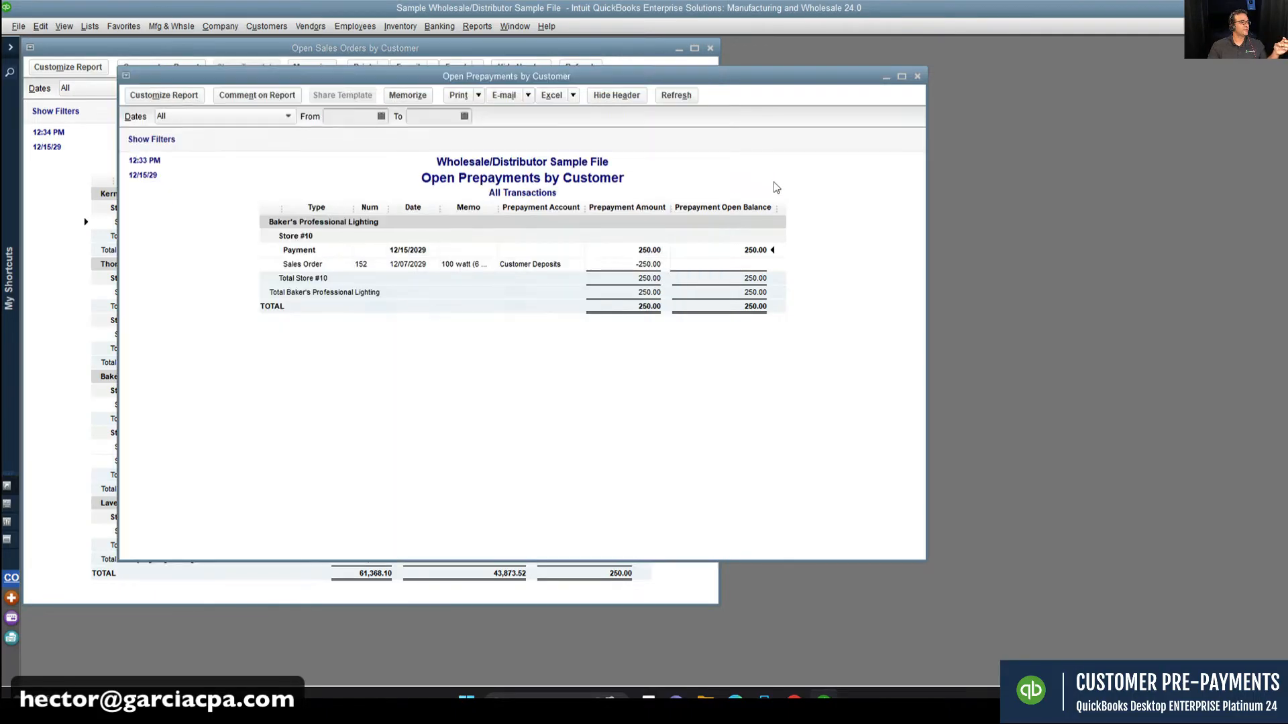
{"action": "left_click", "coordinate": [165, 95]}
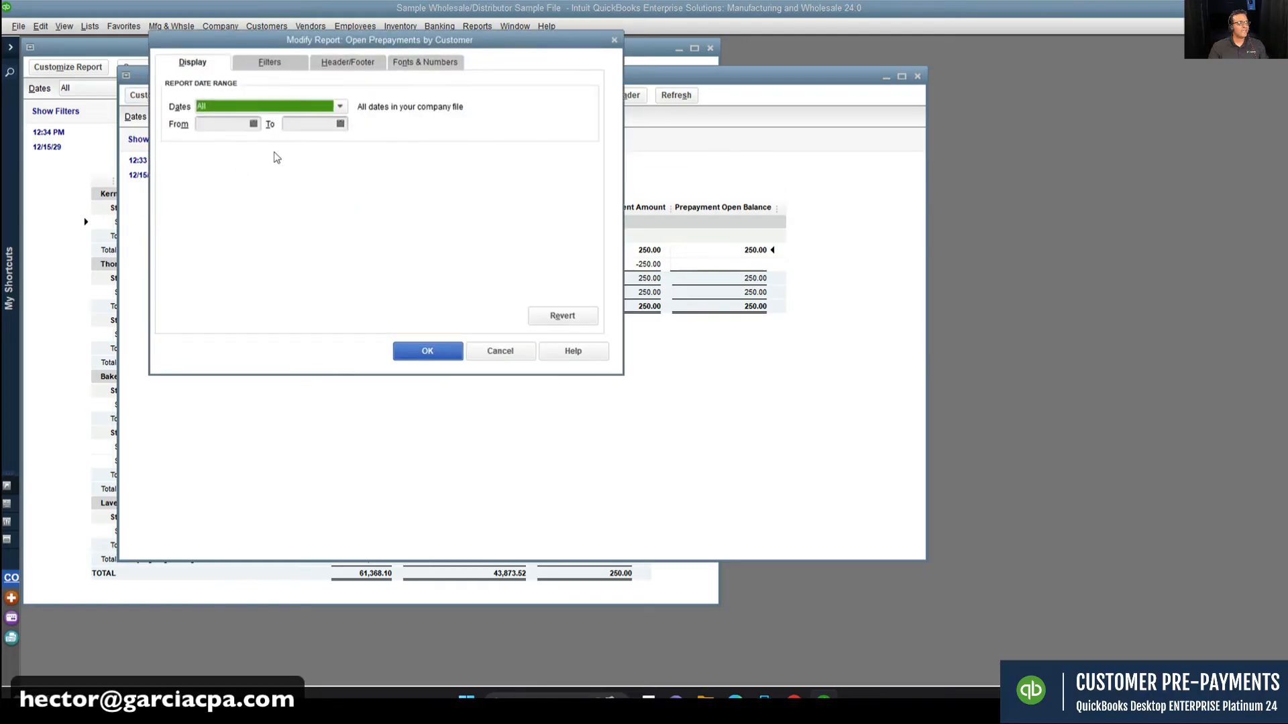
{"action": "left_click", "coordinate": [269, 62]}
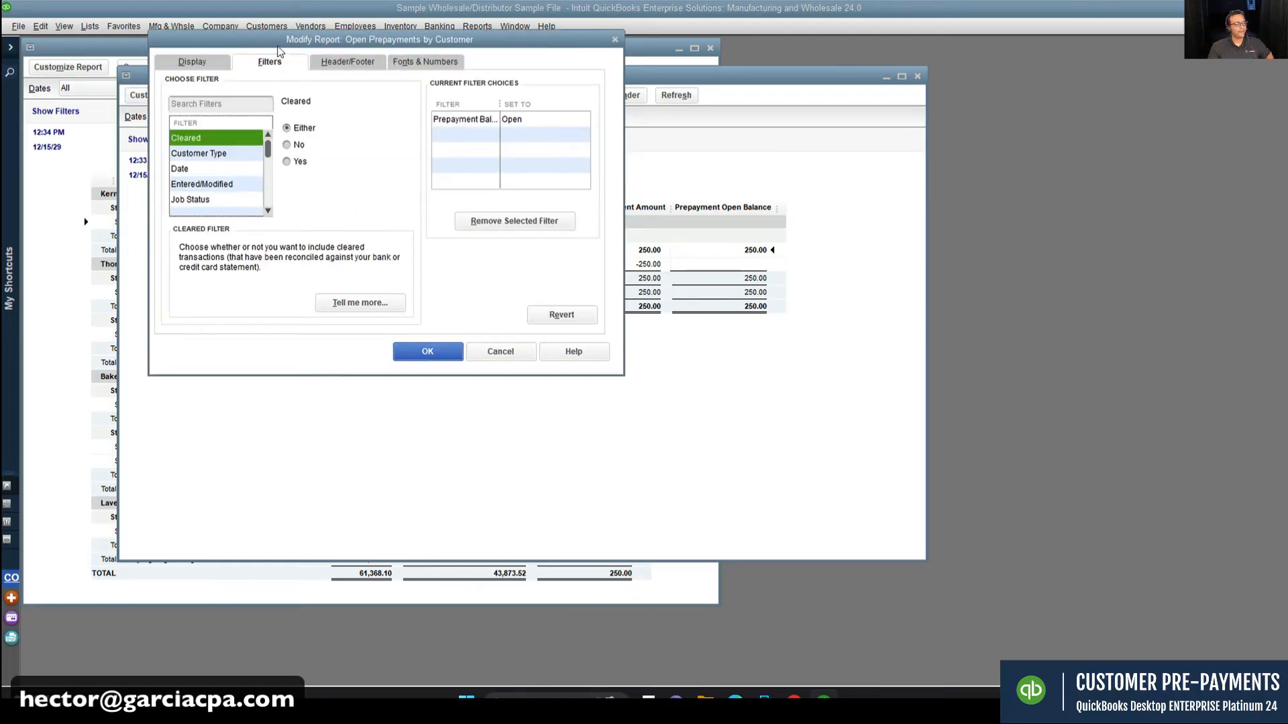
{"action": "left_click_drag", "start_coordinate": [277, 48], "coordinate": [395, 126]}
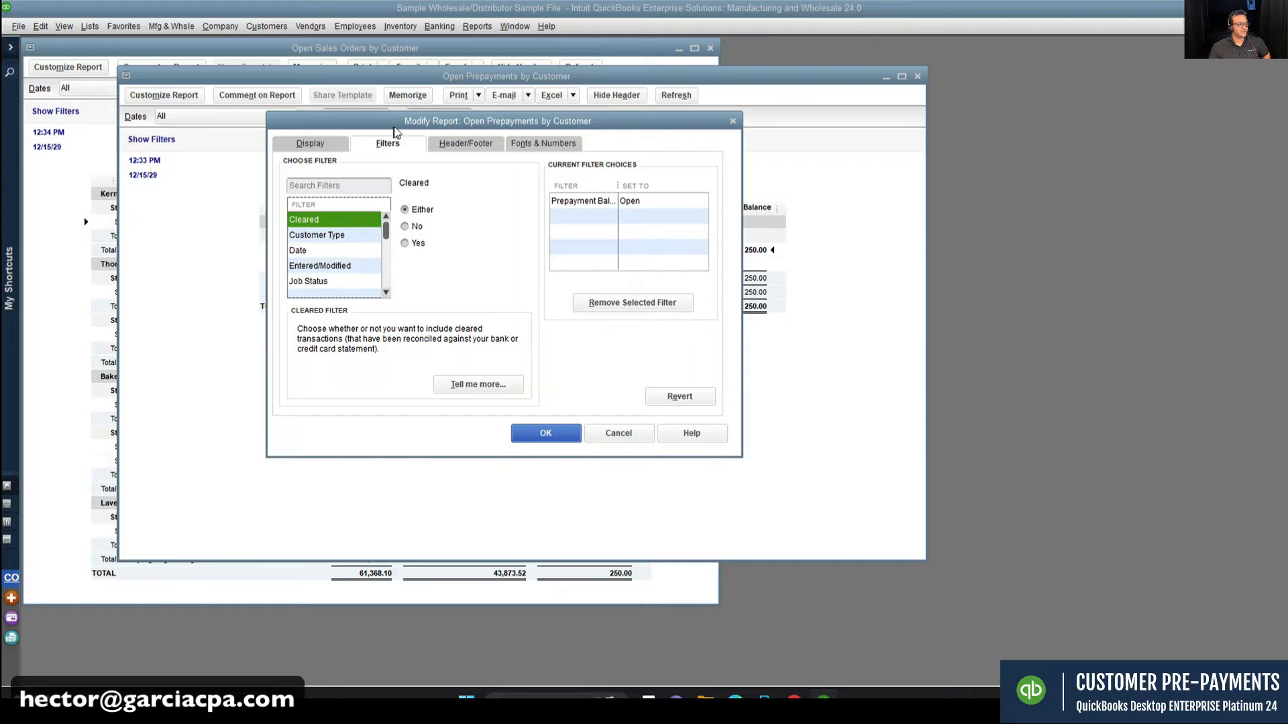
{"action": "left_click", "coordinate": [609, 201]}
{"action": "left_click", "coordinate": [422, 227]}
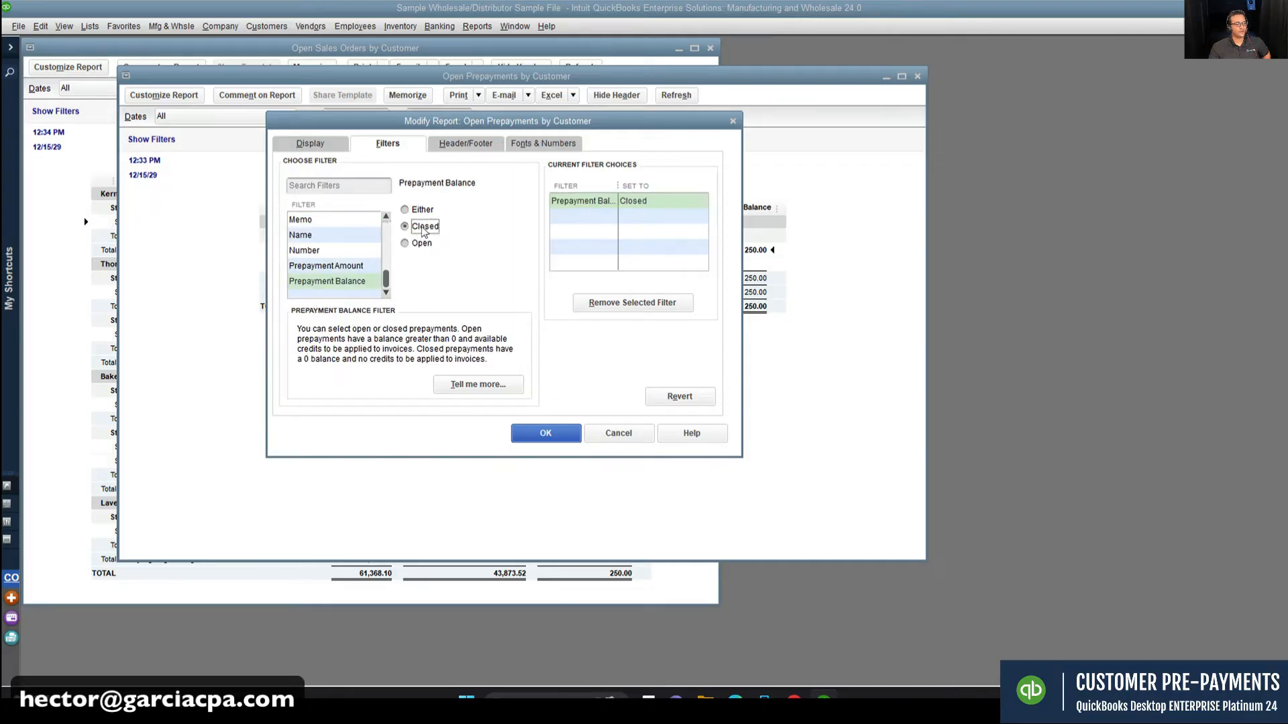
{"action": "left_click", "coordinate": [546, 433]}
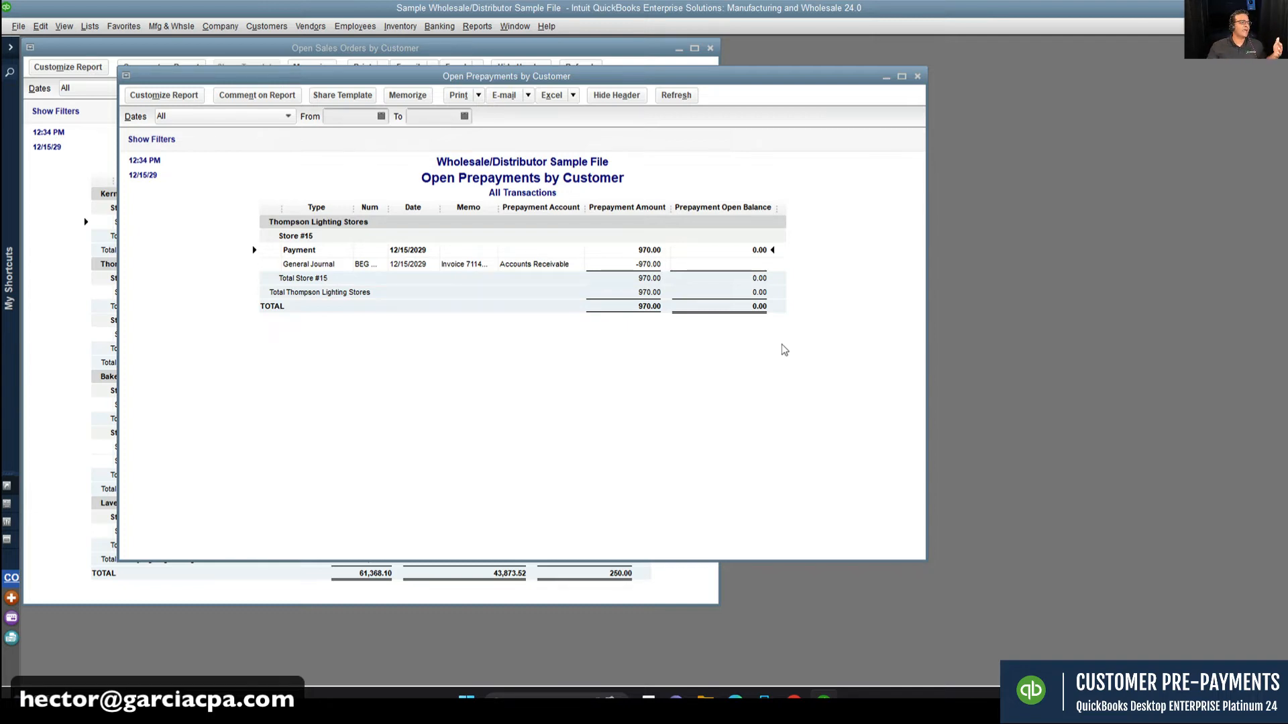
Step: Set the Prepayment Balance filter of the Open Prepayments by Customer report to Either
{"action": "left_click", "coordinate": [163, 95]}
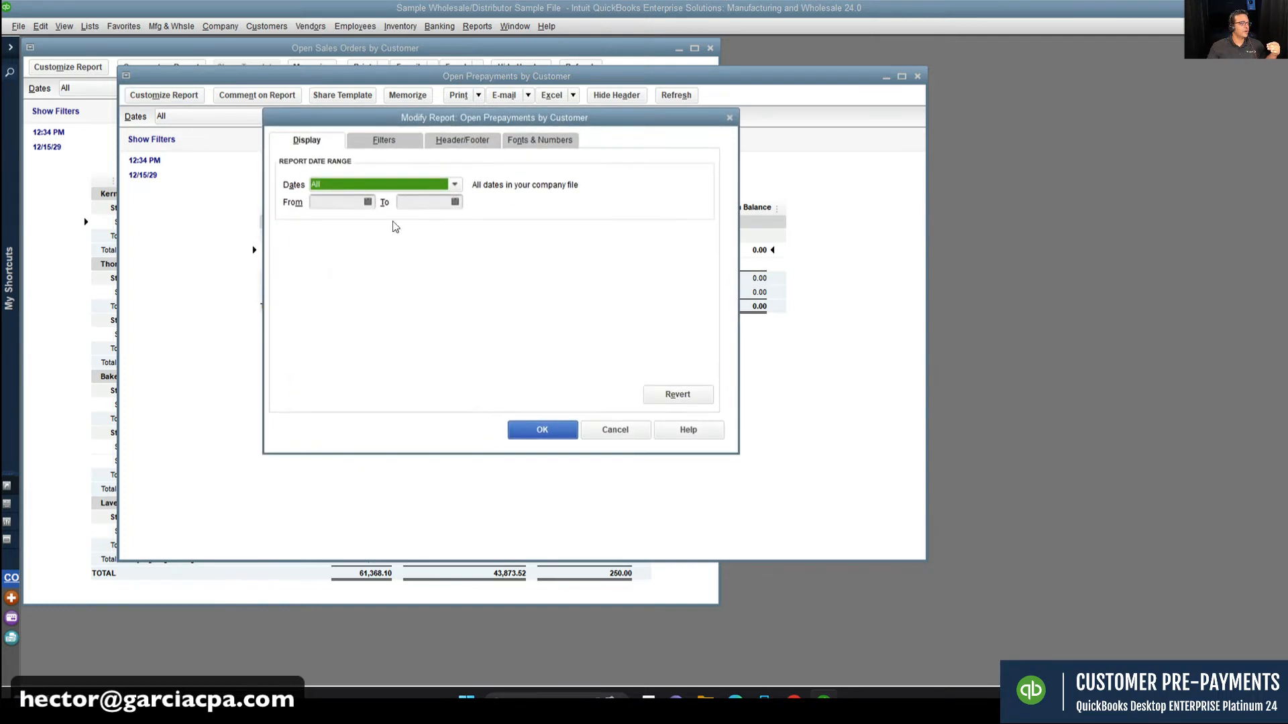
{"action": "left_click", "coordinate": [387, 143]}
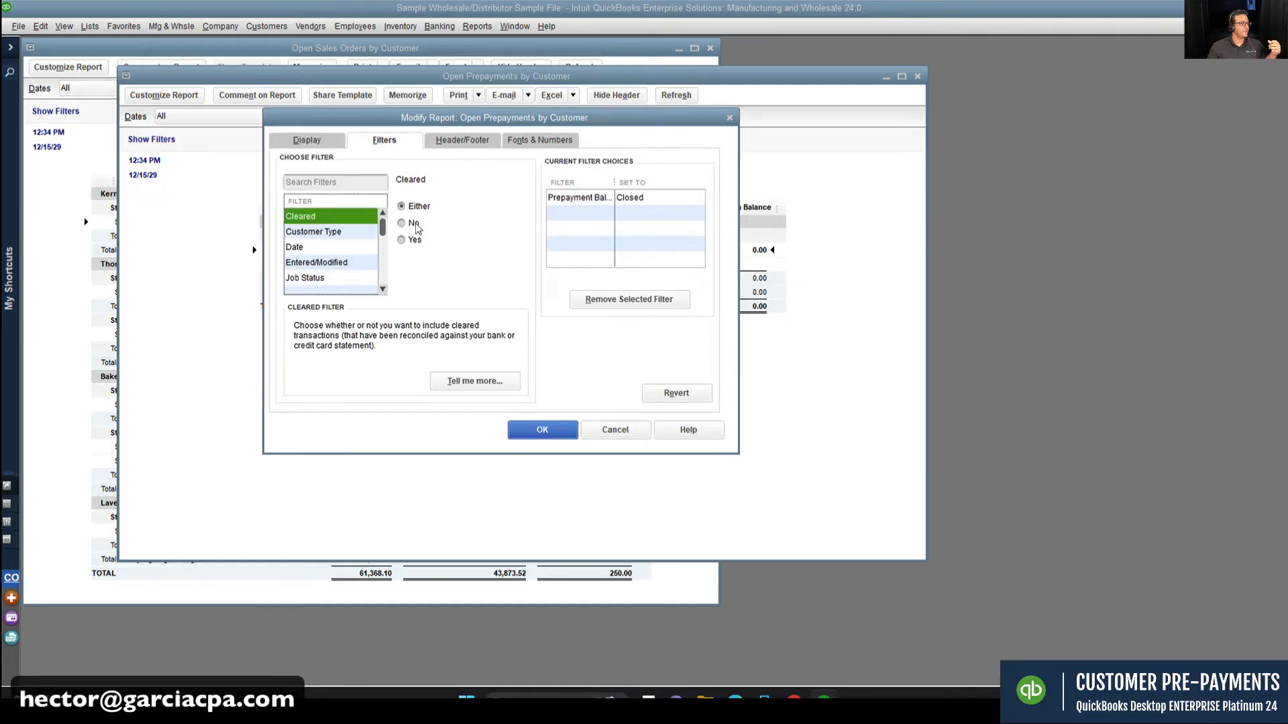
{"action": "left_click", "coordinate": [641, 198]}
{"action": "left_click", "coordinate": [417, 206]}
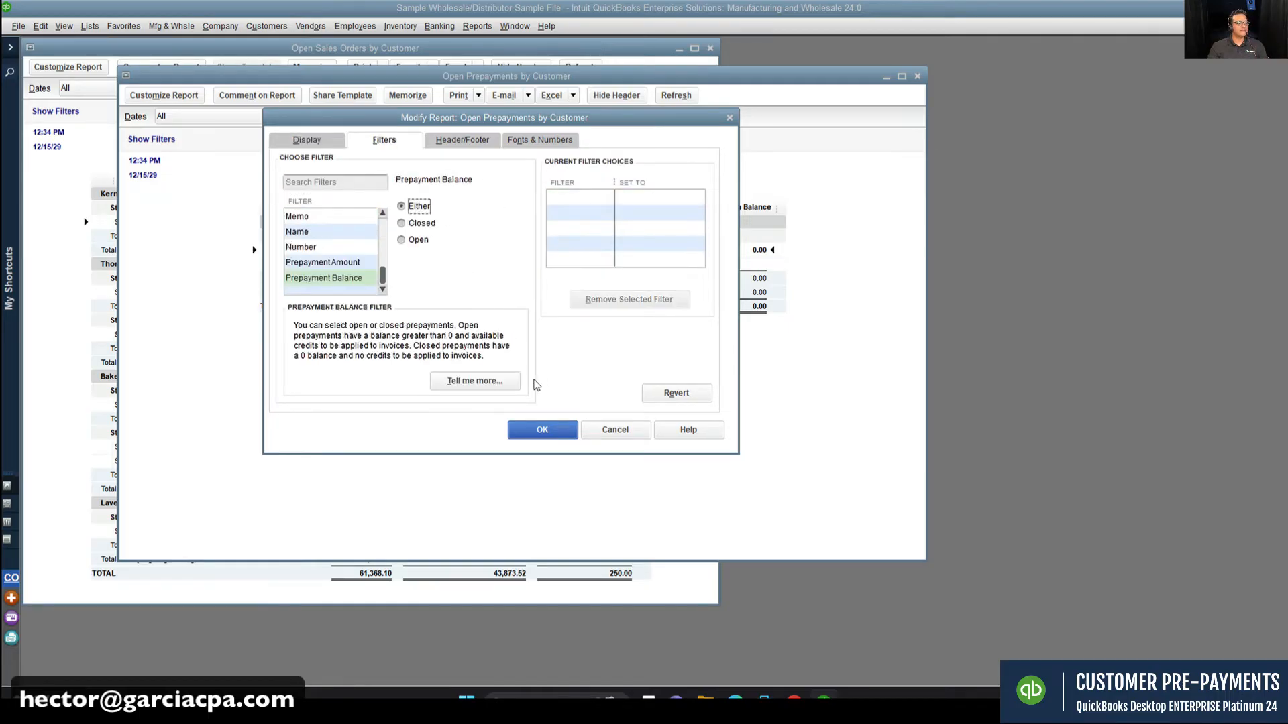
{"action": "left_click", "coordinate": [542, 430]}
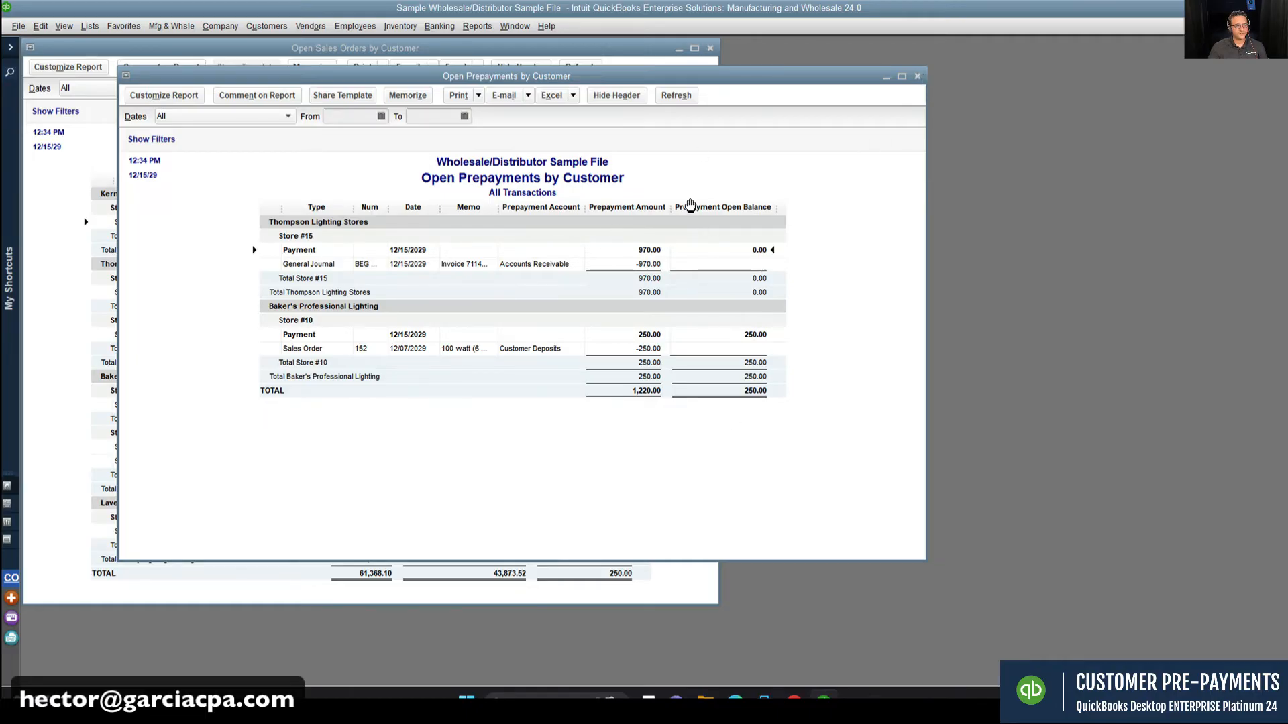
Step: Close the Open Prepayments by Customer and Open Sales Orders by Customer reports
{"action": "left_click", "coordinate": [918, 76]}
{"action": "left_click", "coordinate": [648, 298]}
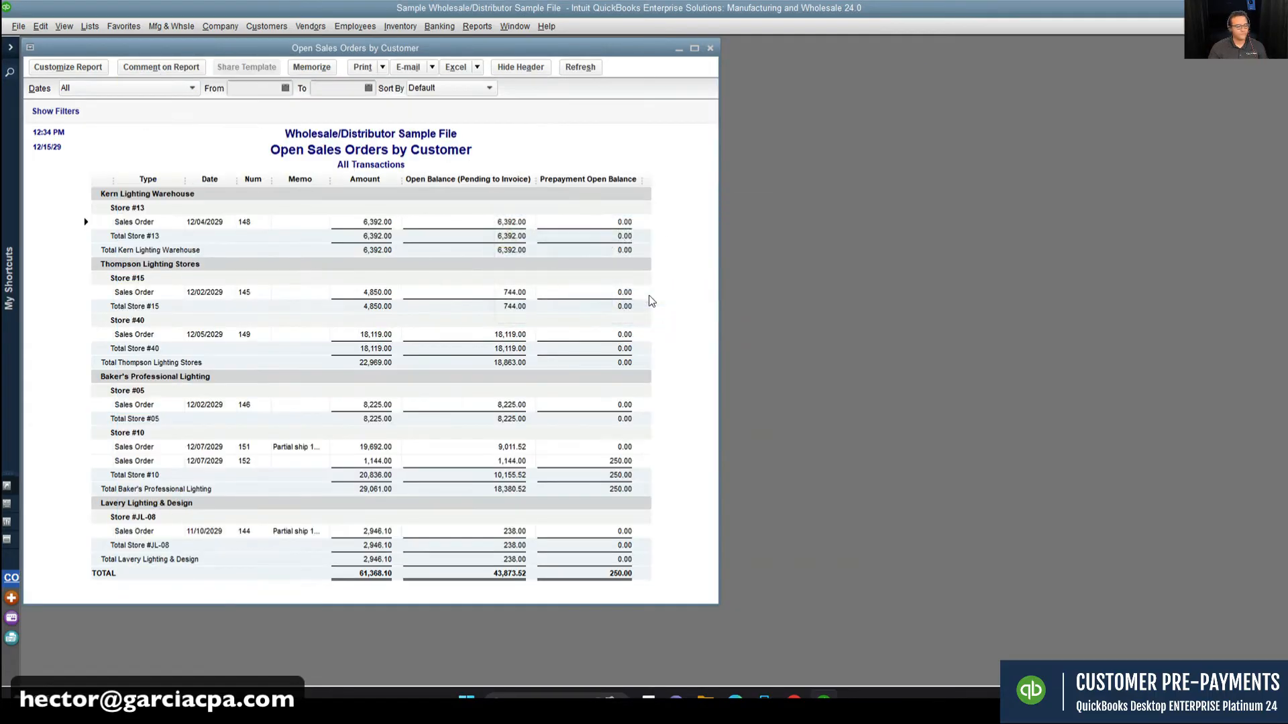
{"action": "left_click", "coordinate": [710, 49]}
Step: Run the standard Balance Sheet and drill into the Customer Deposits liability balance, showing its transactions for all dates
{"action": "left_click", "coordinate": [476, 26]}
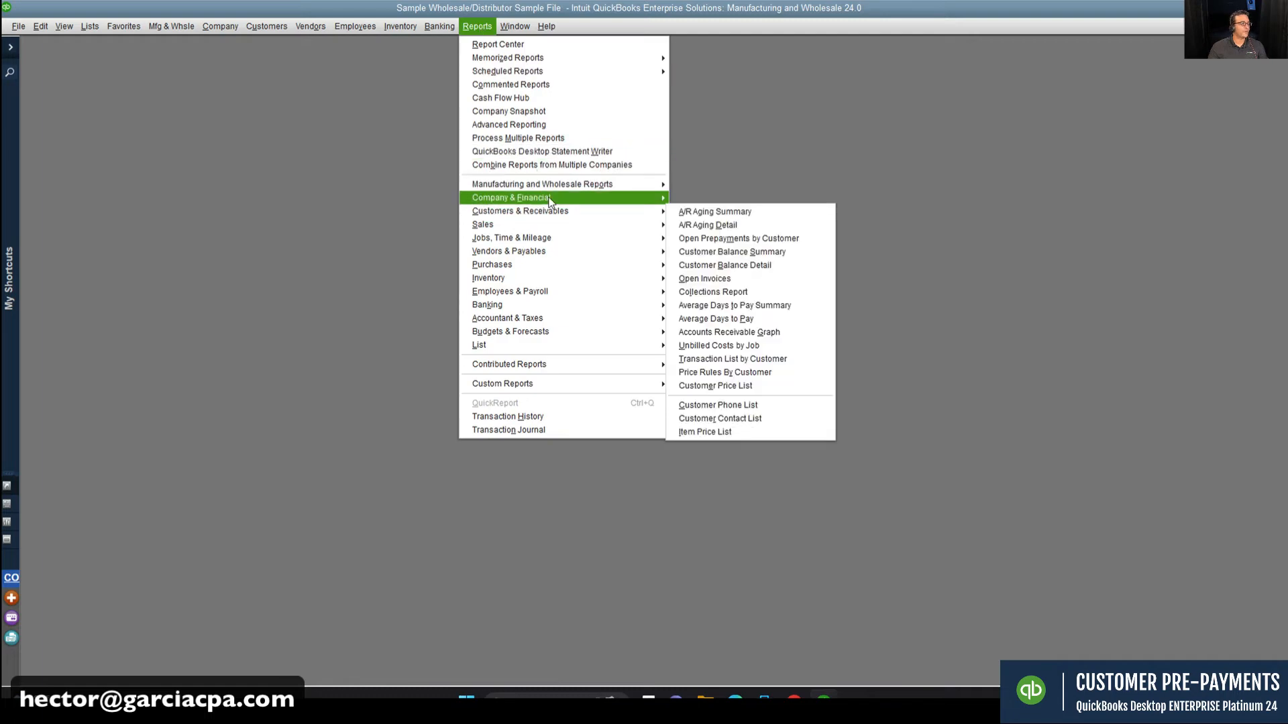
{"action": "mouse_move", "coordinate": [517, 198]}
{"action": "left_click", "coordinate": [764, 367]}
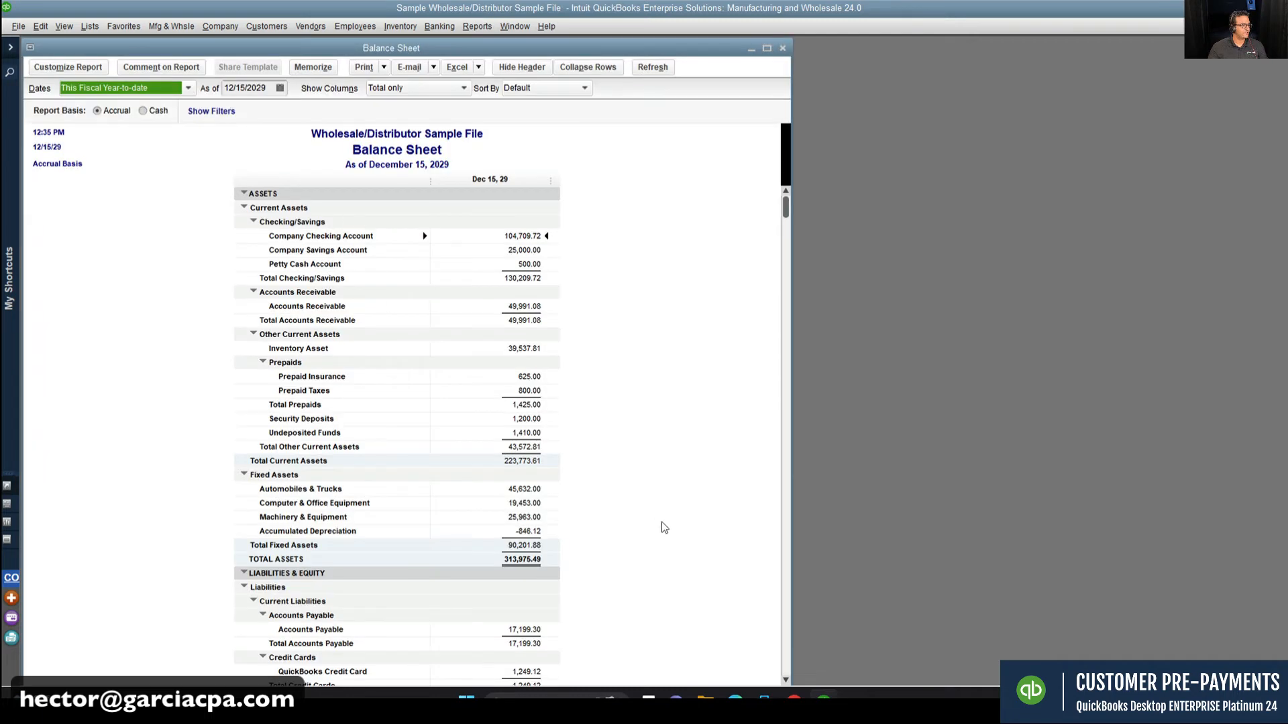
{"action": "scroll", "coordinate": [663, 528], "scroll_direction": "down", "scroll_amount": 5}
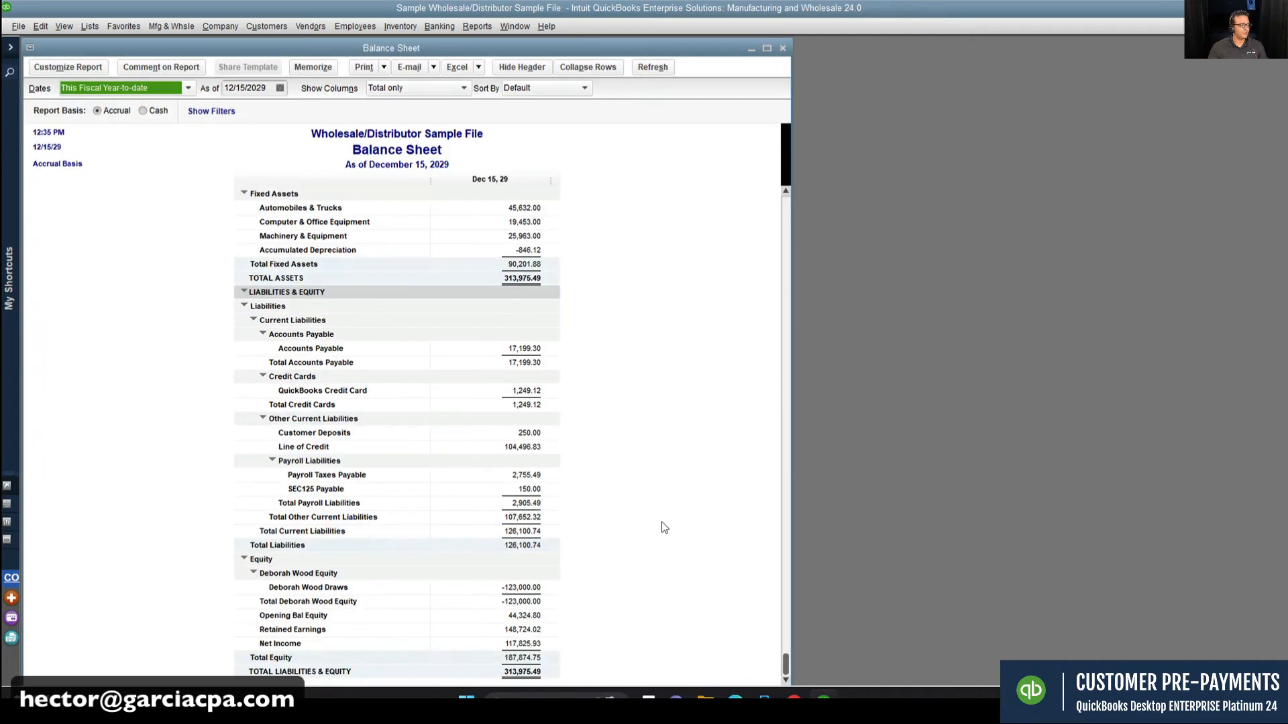
{"action": "double_click", "coordinate": [530, 433]}
{"action": "key", "text": "a"}
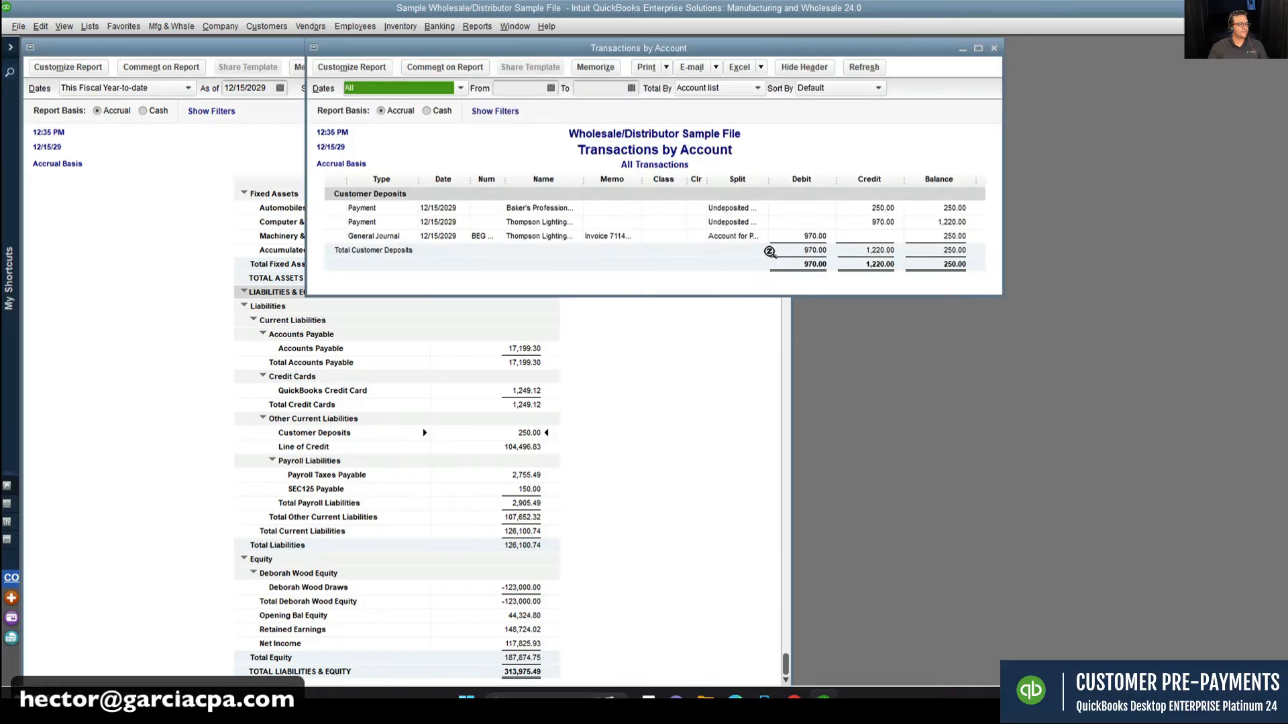
Step: Total the Customer Deposits transactions by Customer and enlarge the report window to review each customer's balance
{"action": "left_click", "coordinate": [696, 89]}
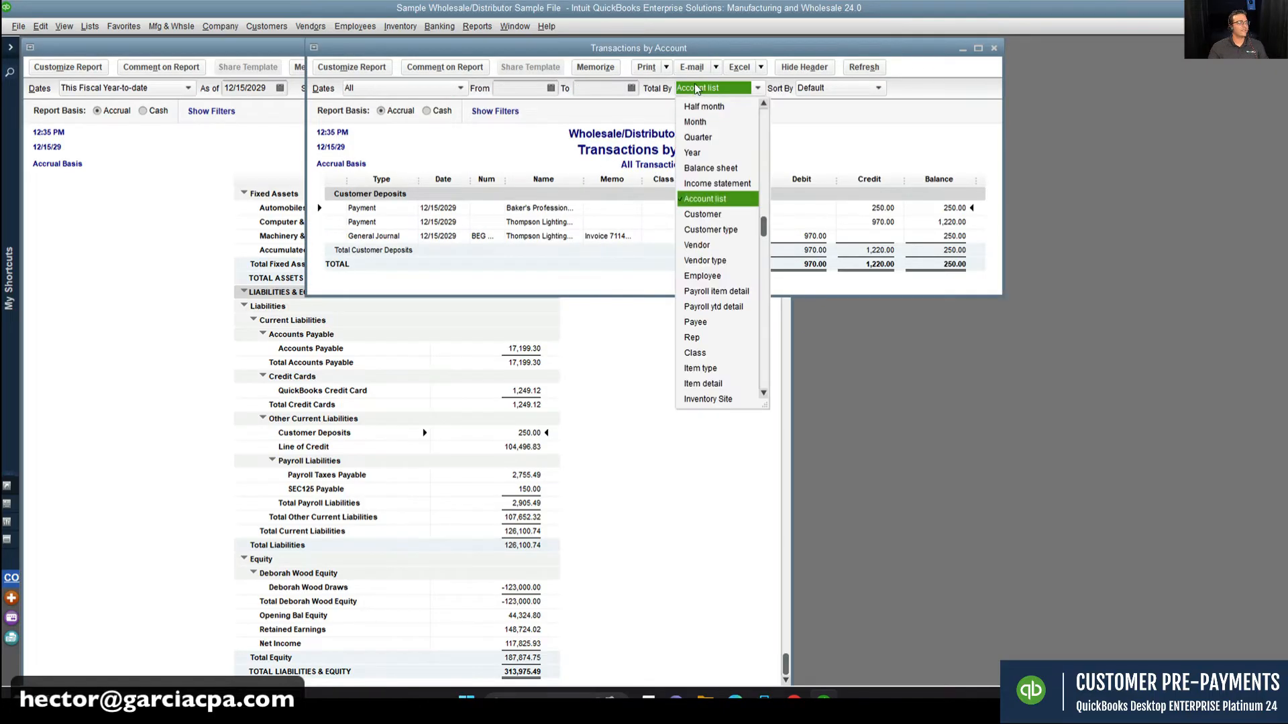
{"action": "left_click", "coordinate": [702, 214]}
{"action": "left_click_drag", "start_coordinate": [914, 55], "coordinate": [662, 50]}
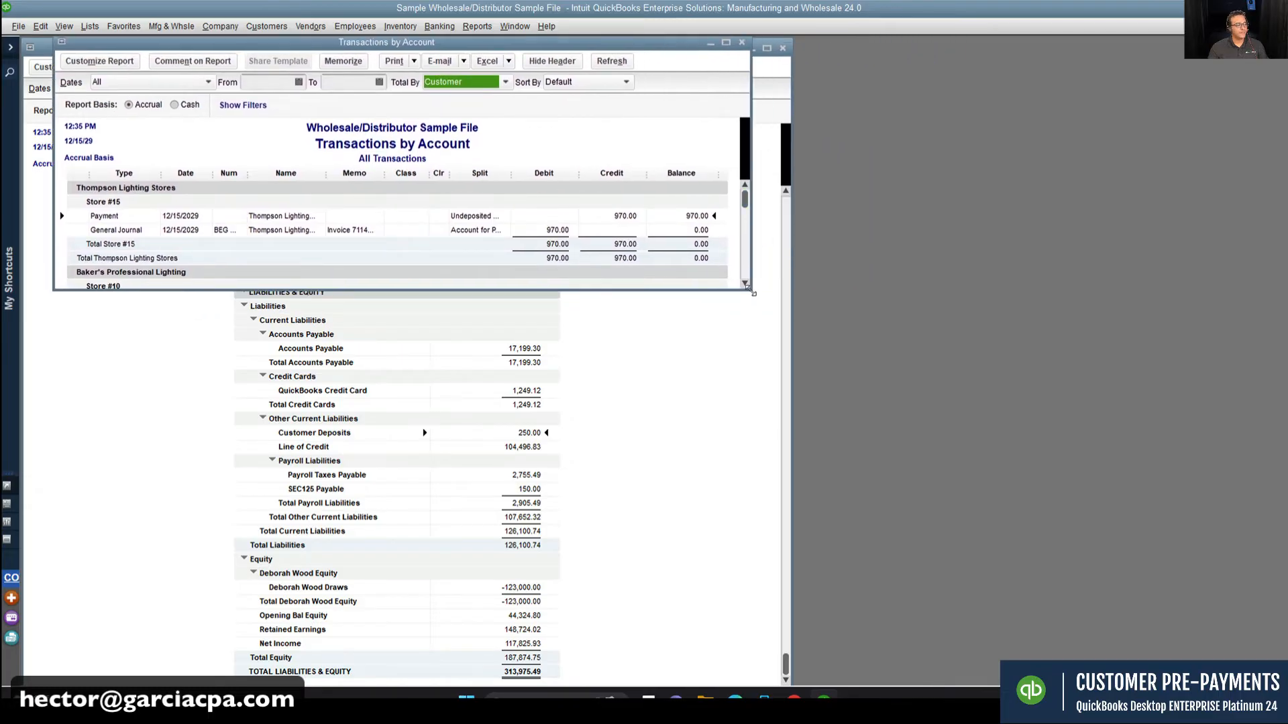
{"action": "left_click_drag", "start_coordinate": [752, 291], "coordinate": [954, 683]}
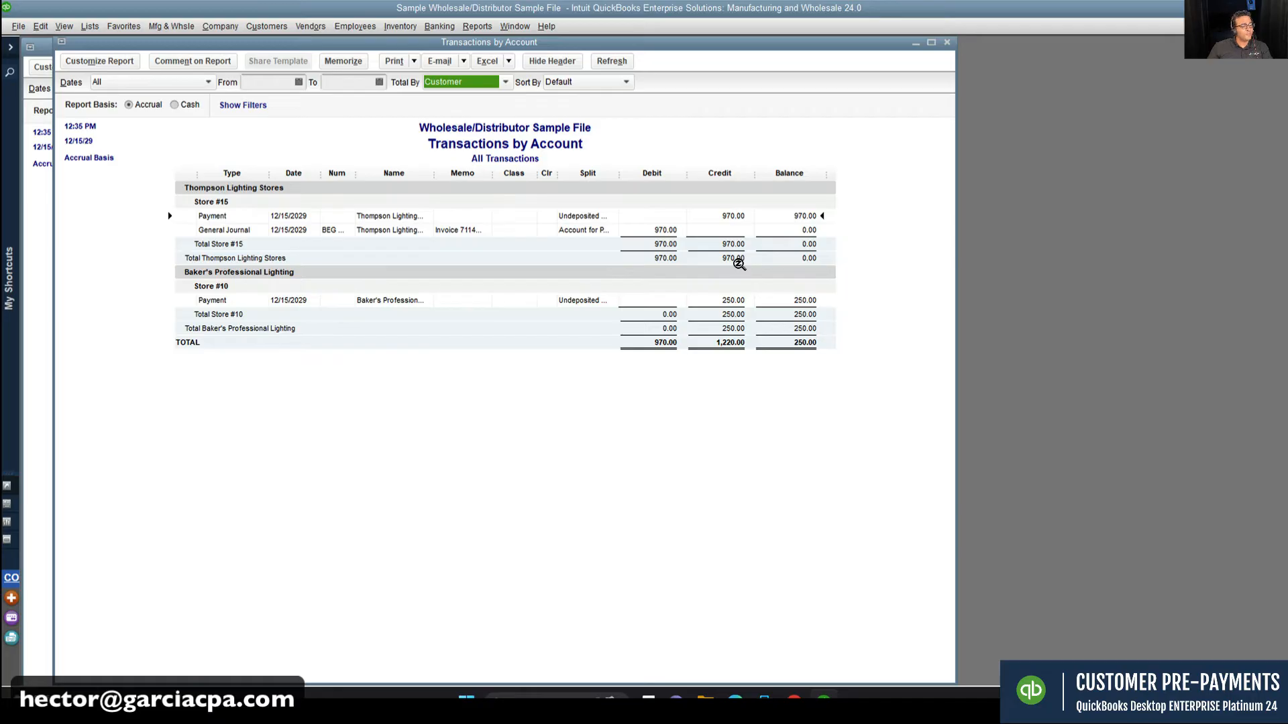
{"action": "left_click", "coordinate": [807, 256]}
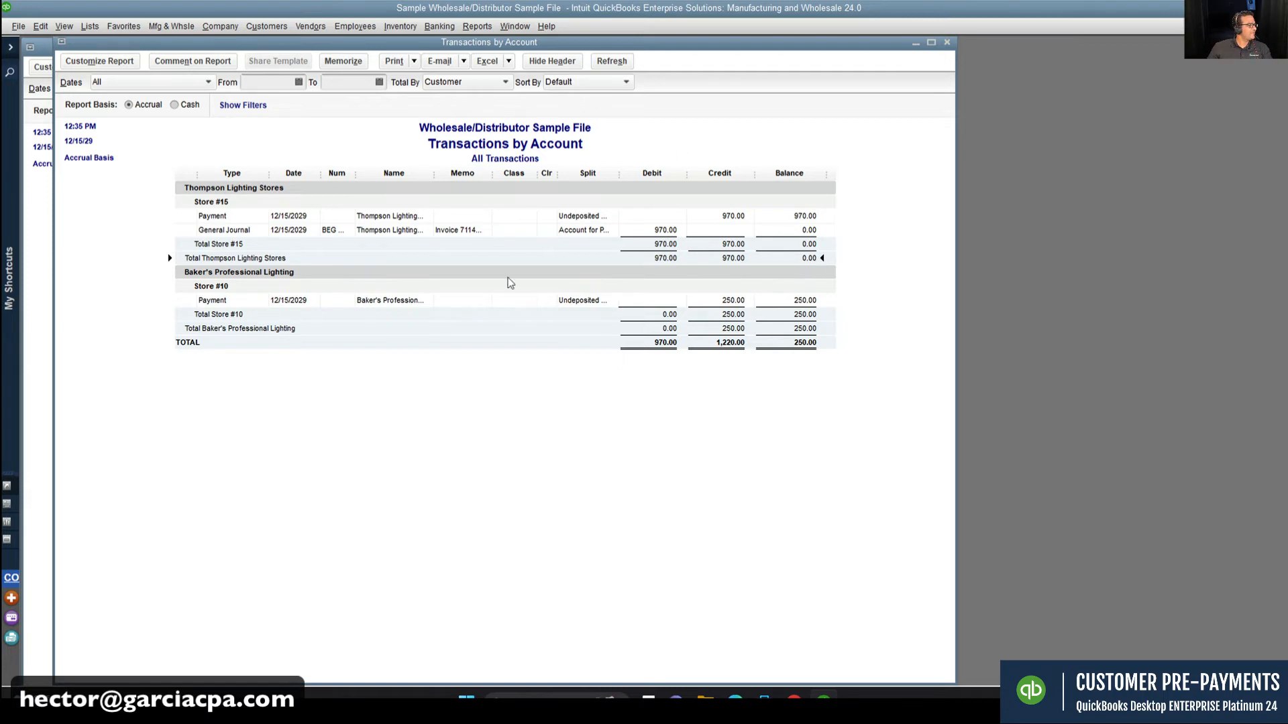
Step: Add a Paid Status filter set to Open to the Customer Deposits Transactions by Account report
{"action": "left_click", "coordinate": [99, 62]}
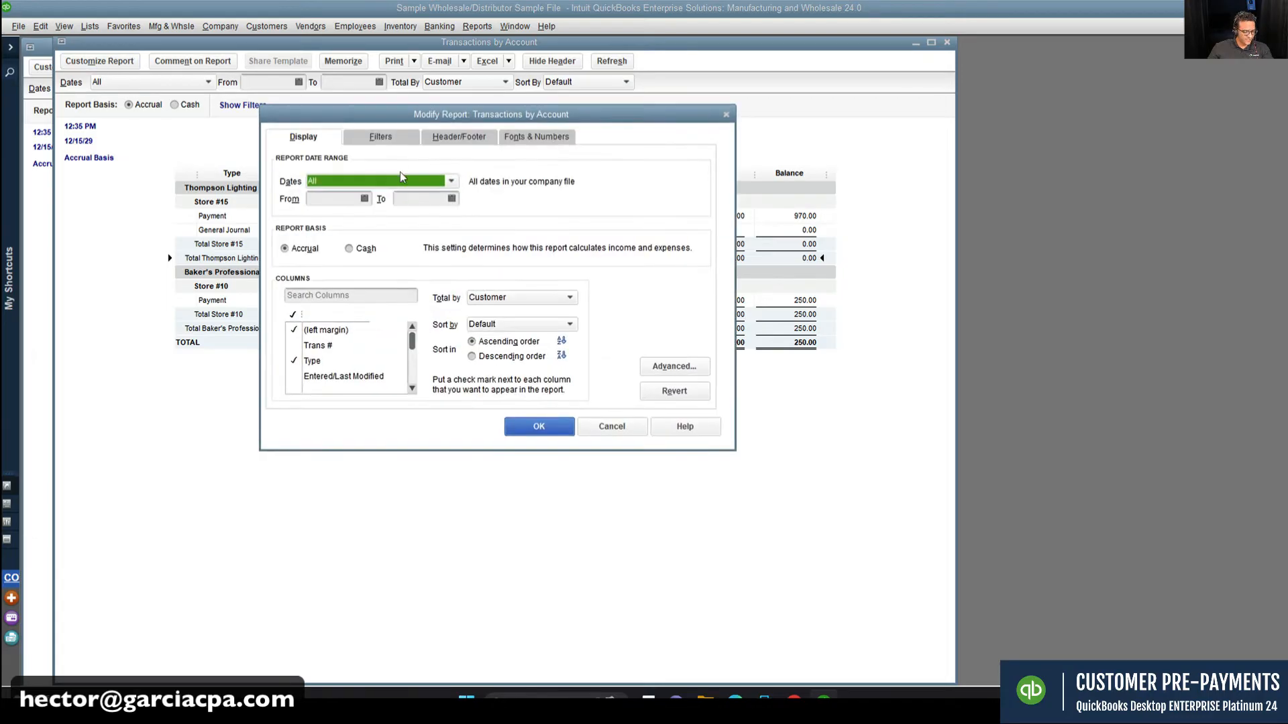
{"action": "left_click", "coordinate": [389, 139]}
{"action": "left_click", "coordinate": [313, 247]}
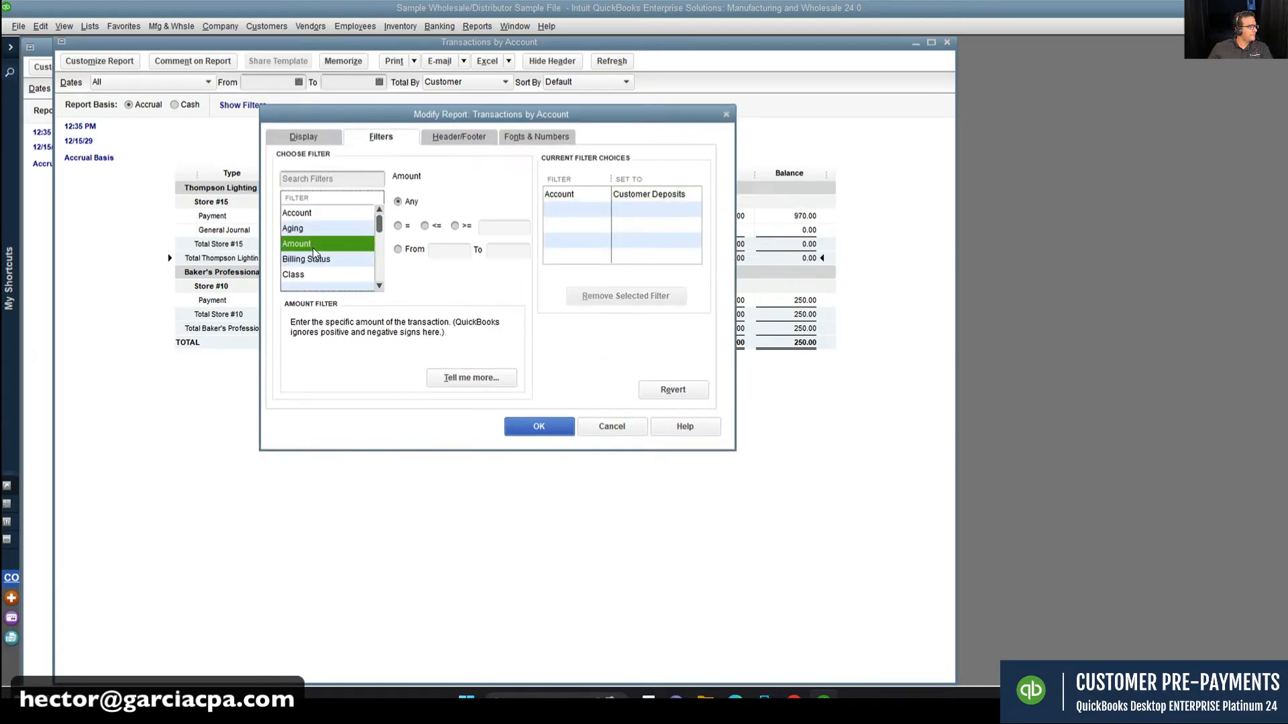
{"action": "scroll", "coordinate": [322, 246], "scroll_direction": "down", "scroll_amount": 4}
{"action": "left_click", "coordinate": [337, 243]}
{"action": "key", "text": "p"}
{"action": "key", "text": "p"}
{"action": "key", "text": "p"}
{"action": "key", "text": "p"}
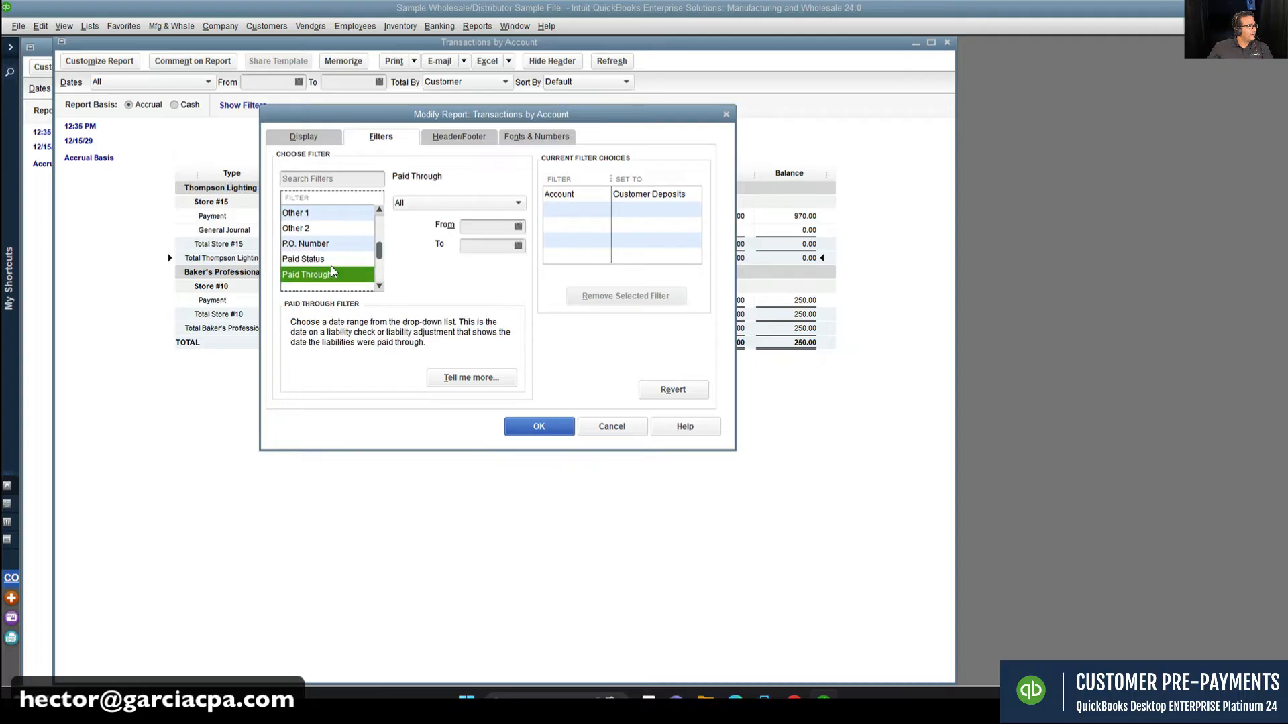
{"action": "key", "text": "p"}
{"action": "key", "text": "p"}
{"action": "key", "text": "p"}
{"action": "key", "text": "p"}
{"action": "key", "text": "p"}
{"action": "key", "text": "p"}
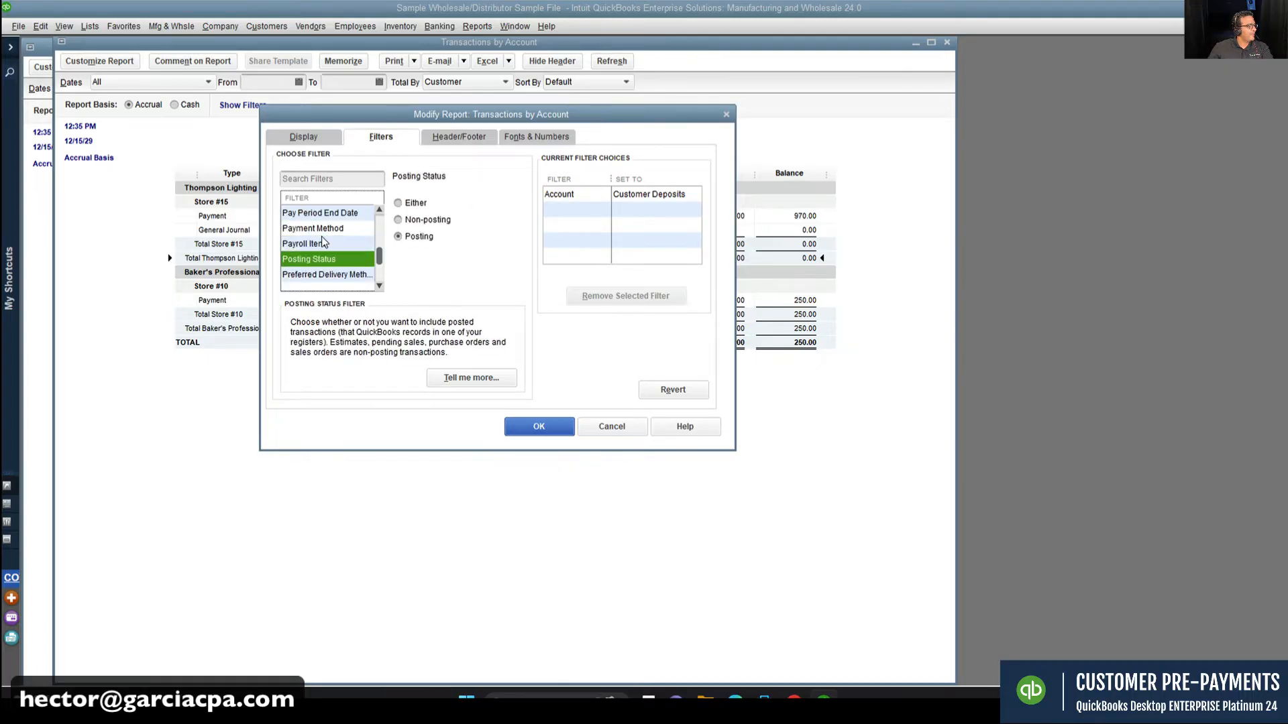
{"action": "key", "text": "p"}
{"action": "key", "text": "p"}
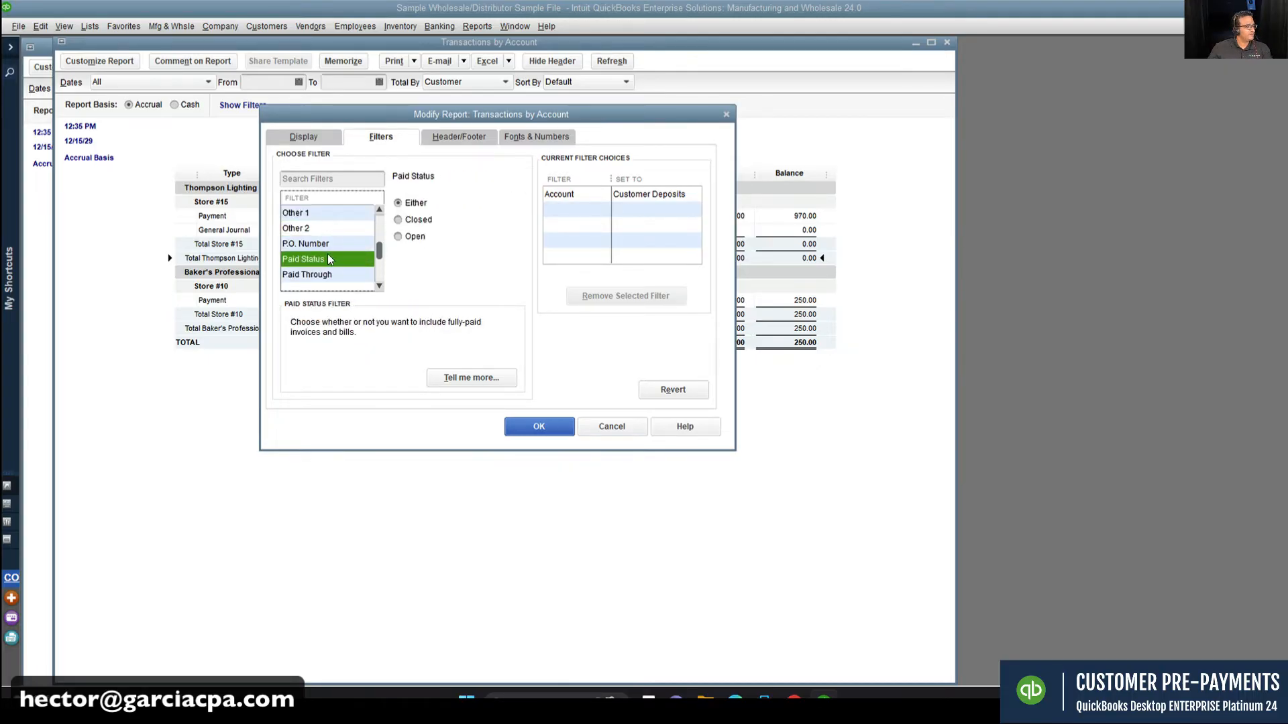
{"action": "left_click", "coordinate": [415, 236]}
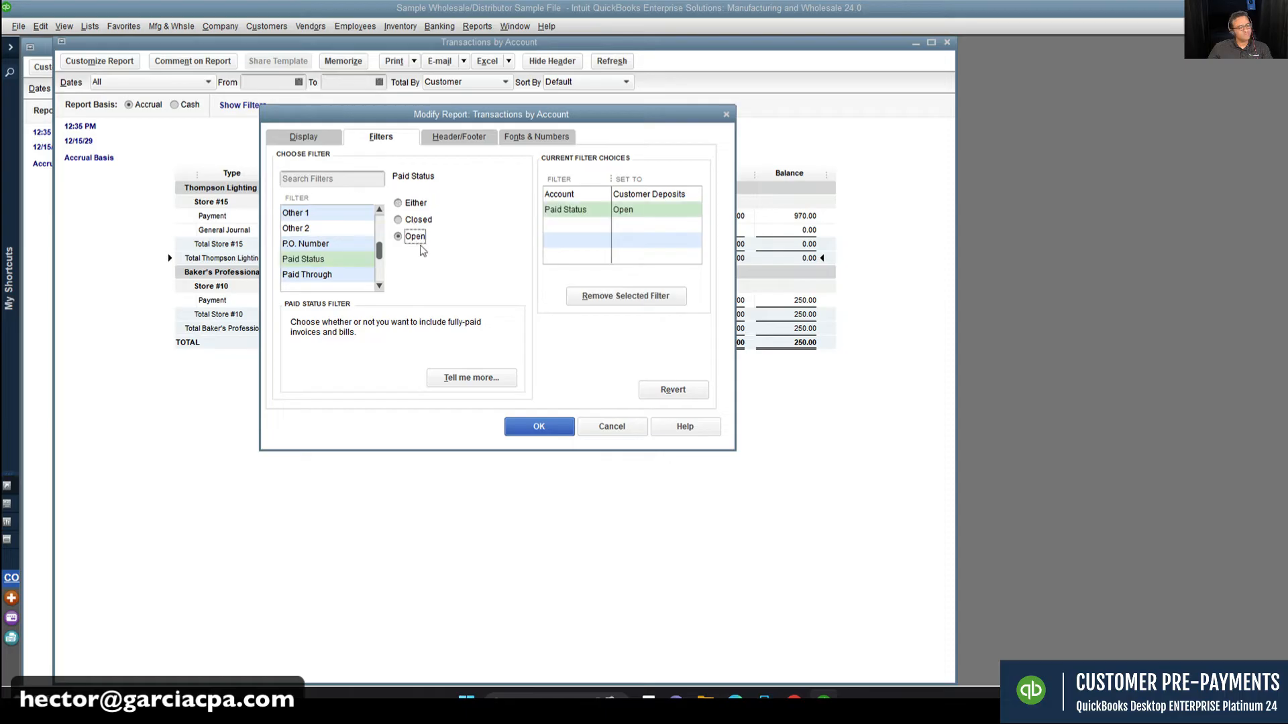
{"action": "left_click", "coordinate": [530, 427]}
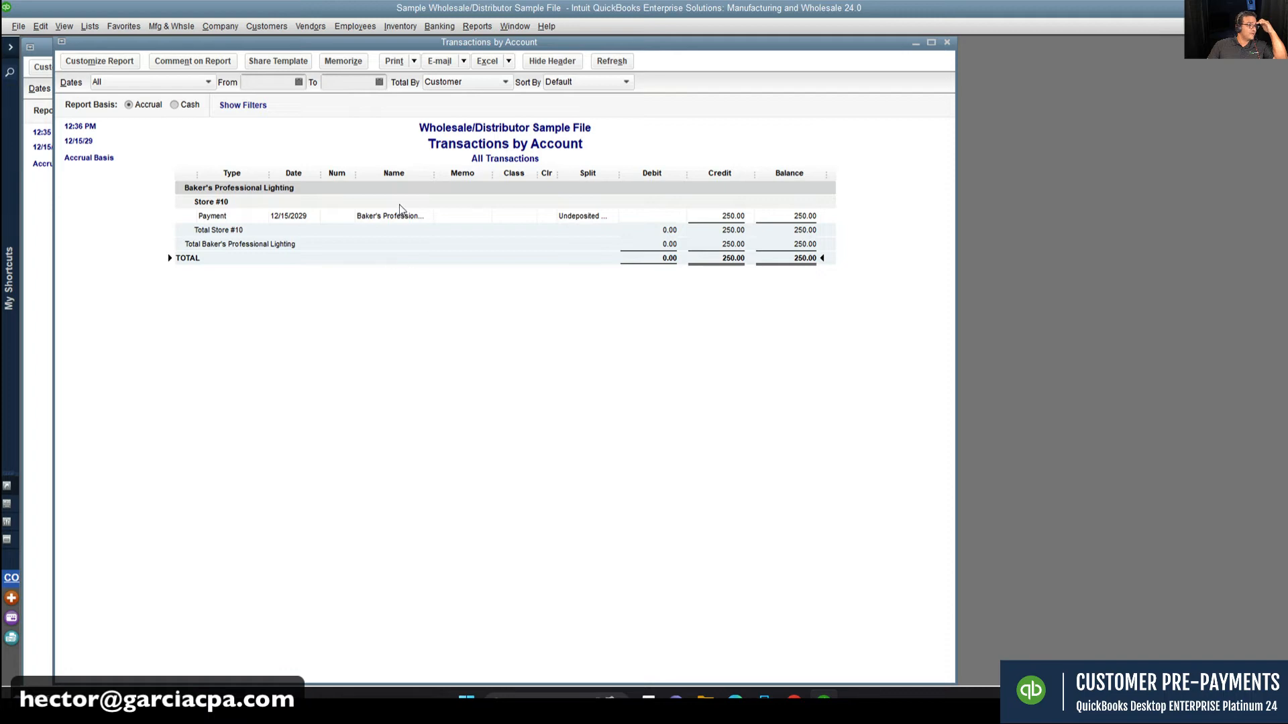
{"action": "left_click", "coordinate": [73, 61]}
{"action": "left_click", "coordinate": [377, 133]}
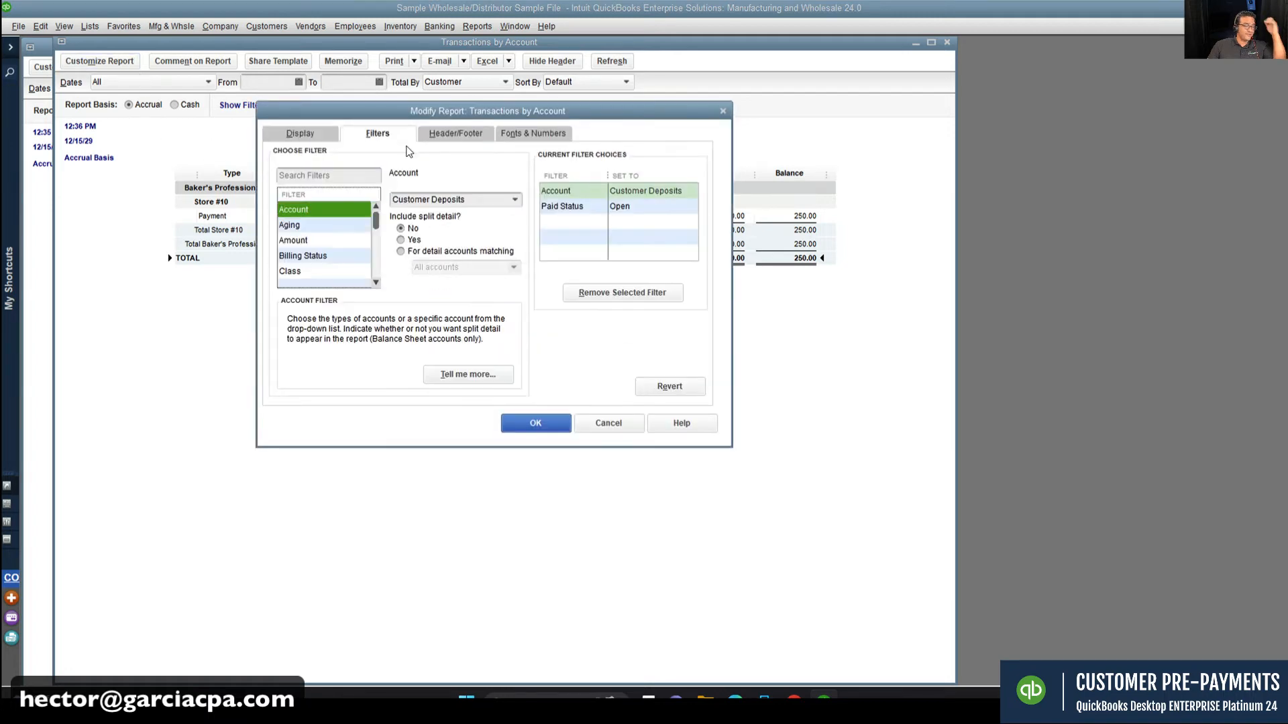
{"action": "left_click", "coordinate": [595, 207]}
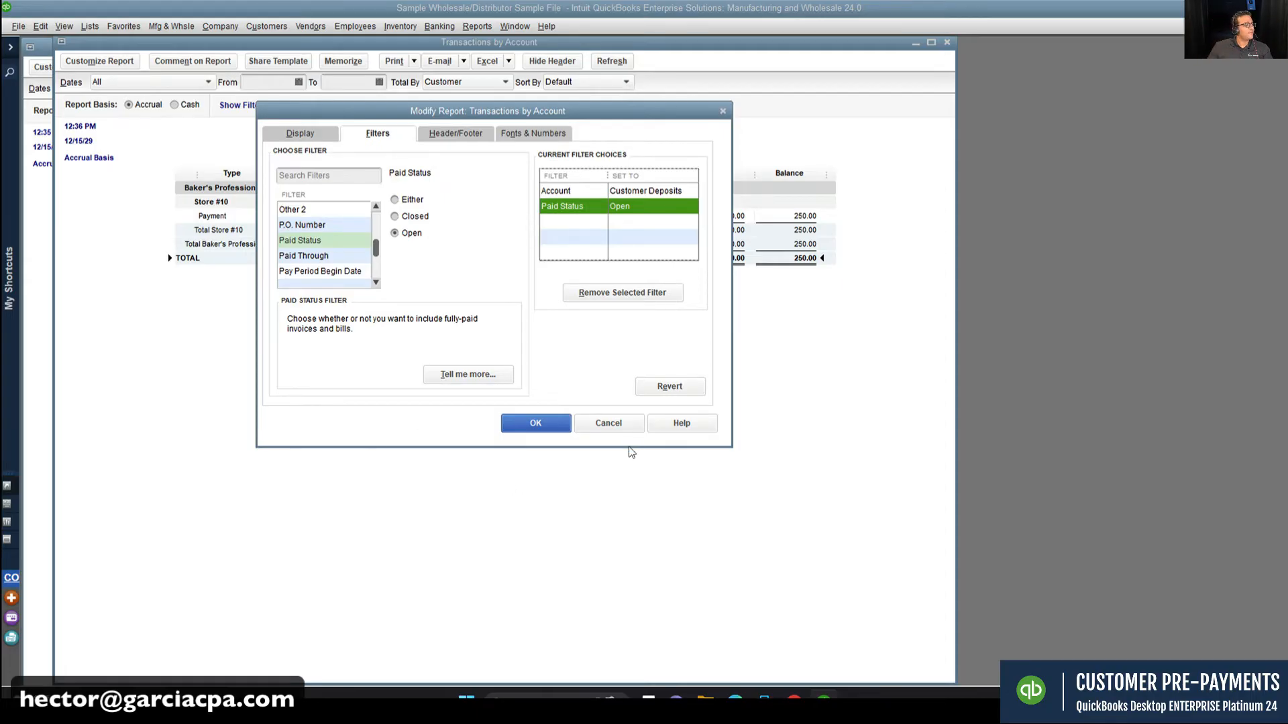
{"action": "left_click", "coordinate": [607, 423]}
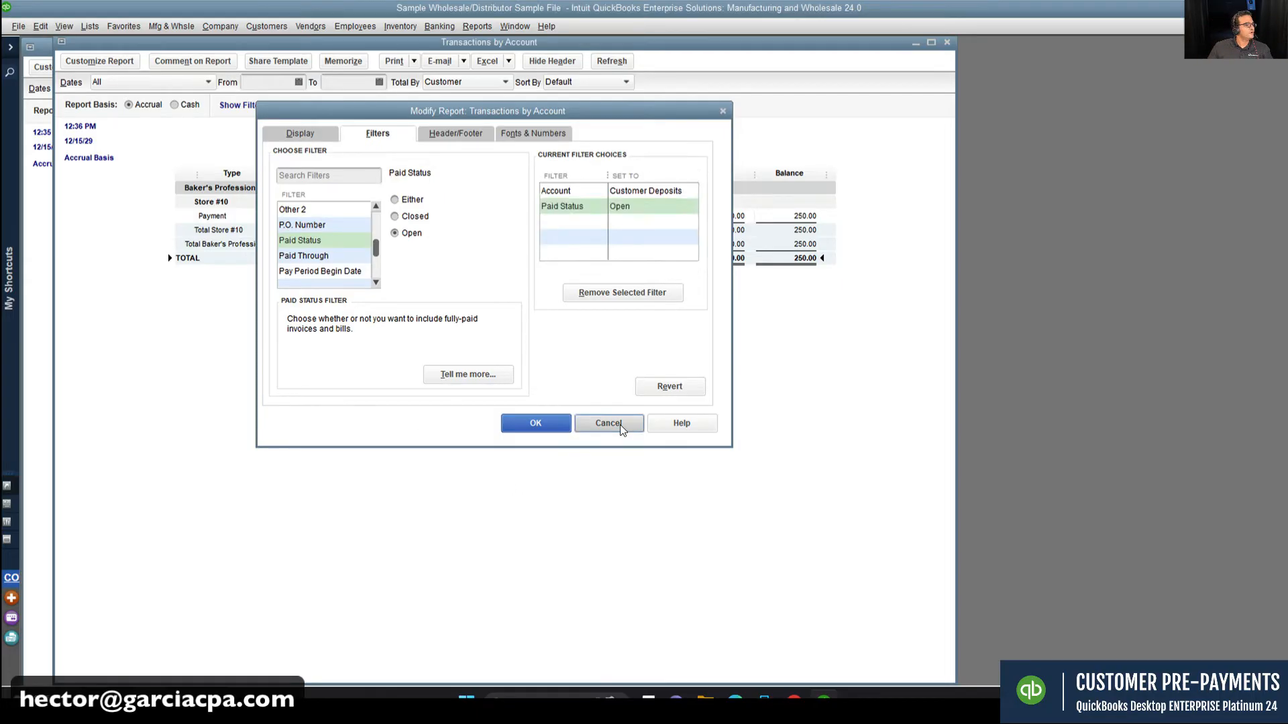
Step: Remove the Paid Status filter from the Transactions by Account report
{"action": "left_click", "coordinate": [87, 62]}
{"action": "left_click", "coordinate": [394, 133]}
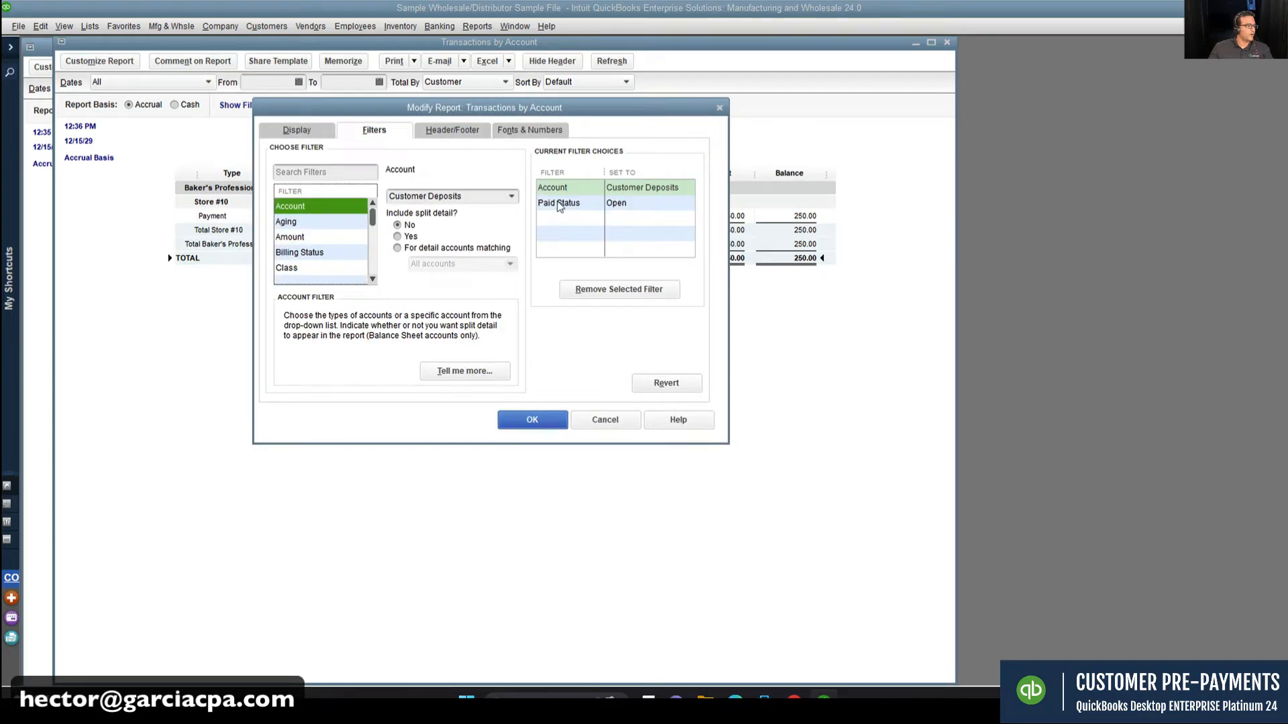
{"action": "left_click", "coordinate": [558, 203]}
{"action": "key", "text": "Delete"}
{"action": "left_click", "coordinate": [557, 418]}
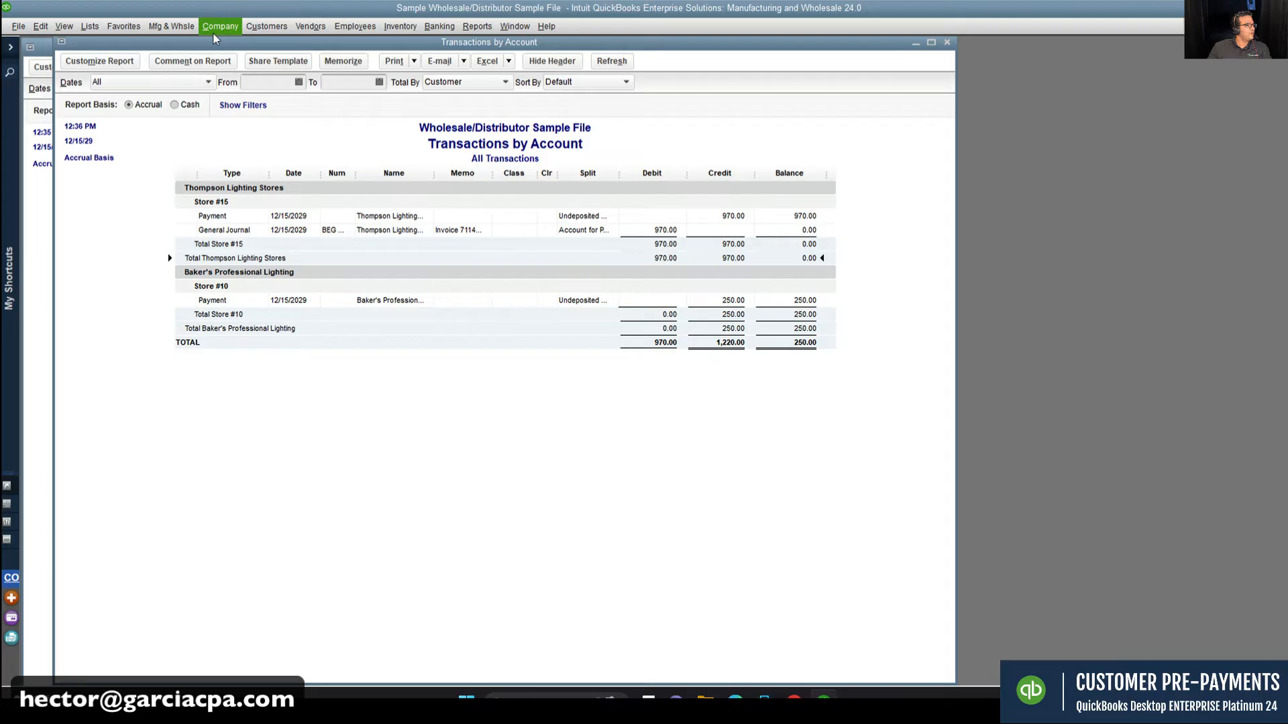
Step: Begin reconciling the Customer Deposits account with a statement date of 12/15/2029 and an ending balance of 0.00
{"action": "left_click", "coordinate": [437, 27]}
{"action": "left_click", "coordinate": [488, 134]}
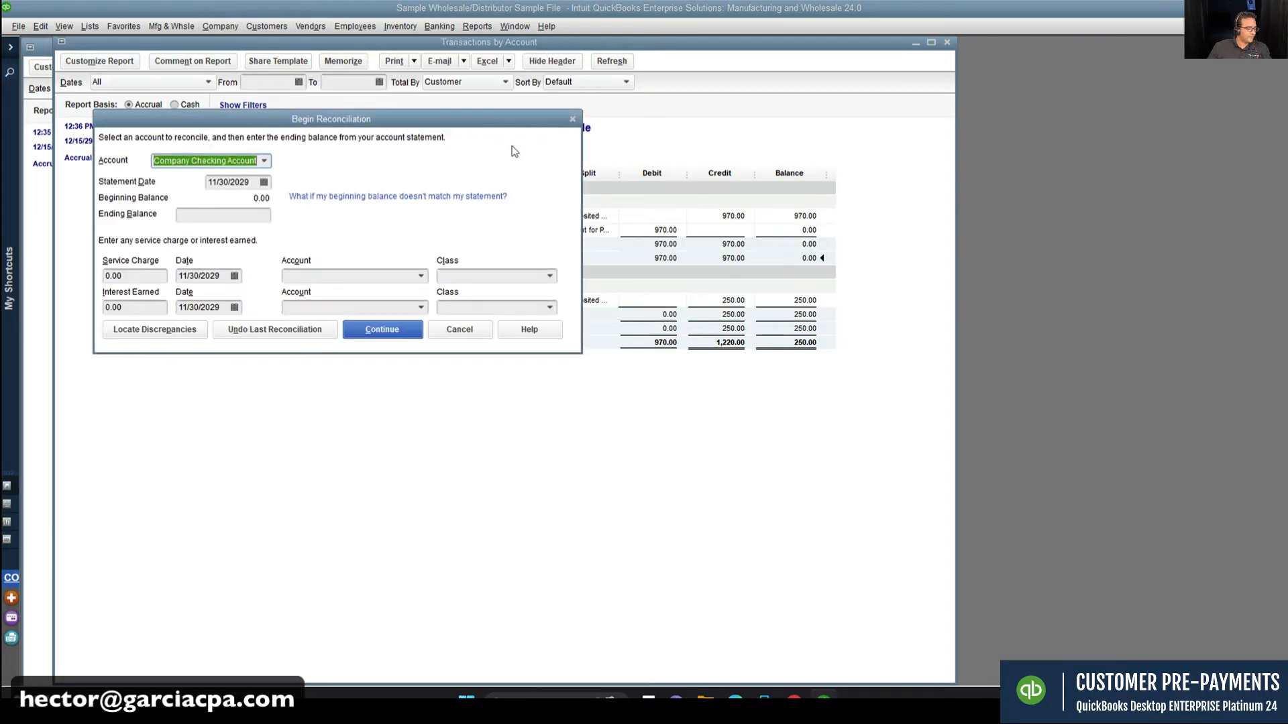
{"action": "left_click_drag", "start_coordinate": [364, 114], "coordinate": [989, 354]}
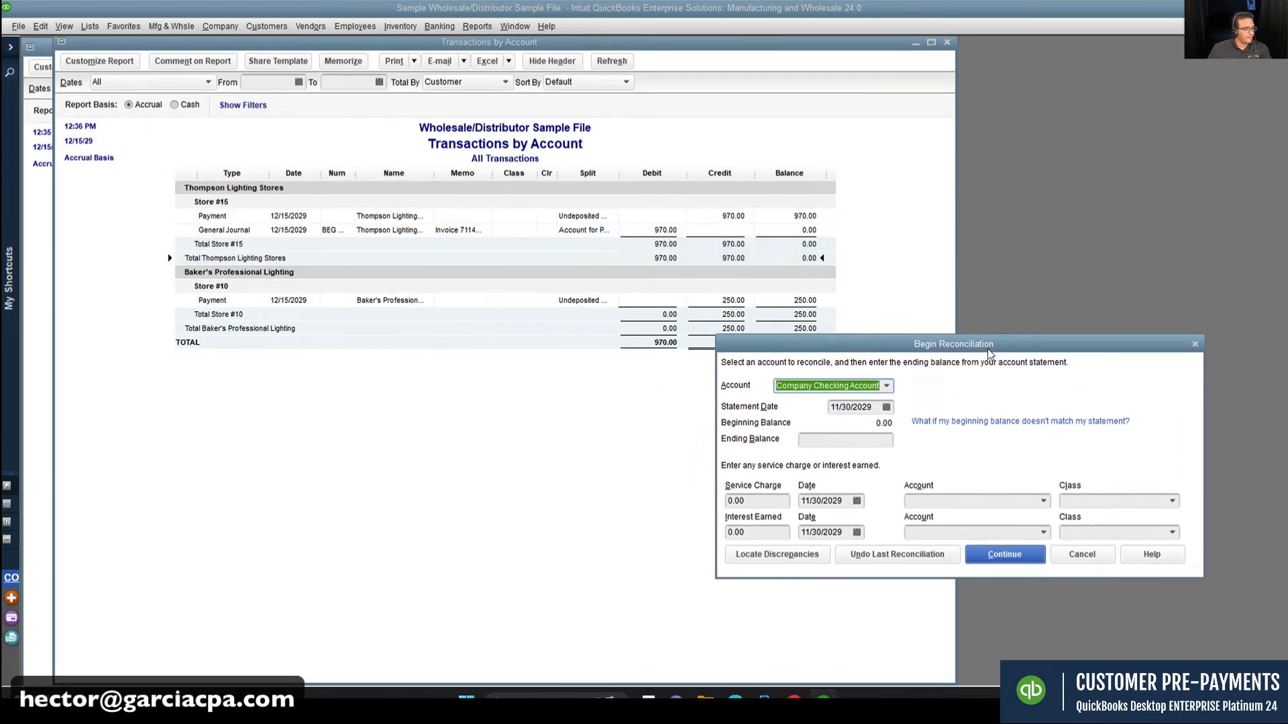
{"action": "type", "text": "Customer Deposits"}
{"action": "key", "text": "Tab"}
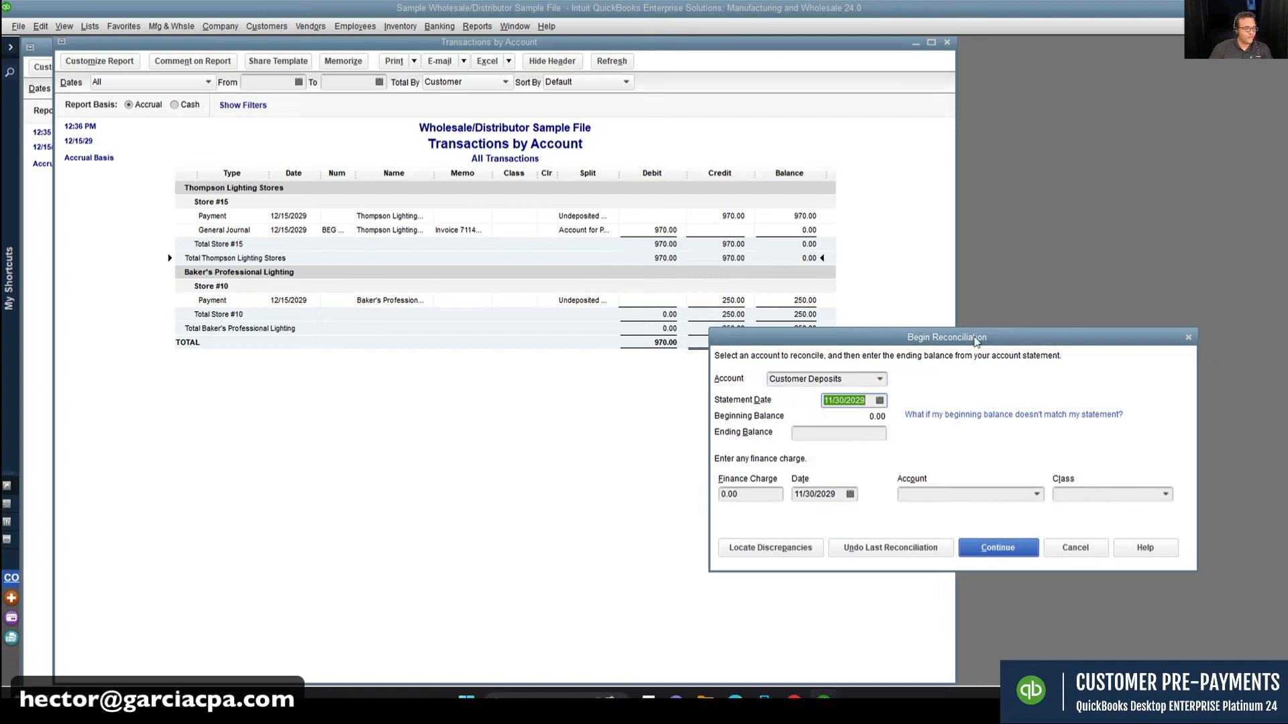
{"action": "left_click", "coordinate": [851, 435]}
{"action": "type", "text": "0"}
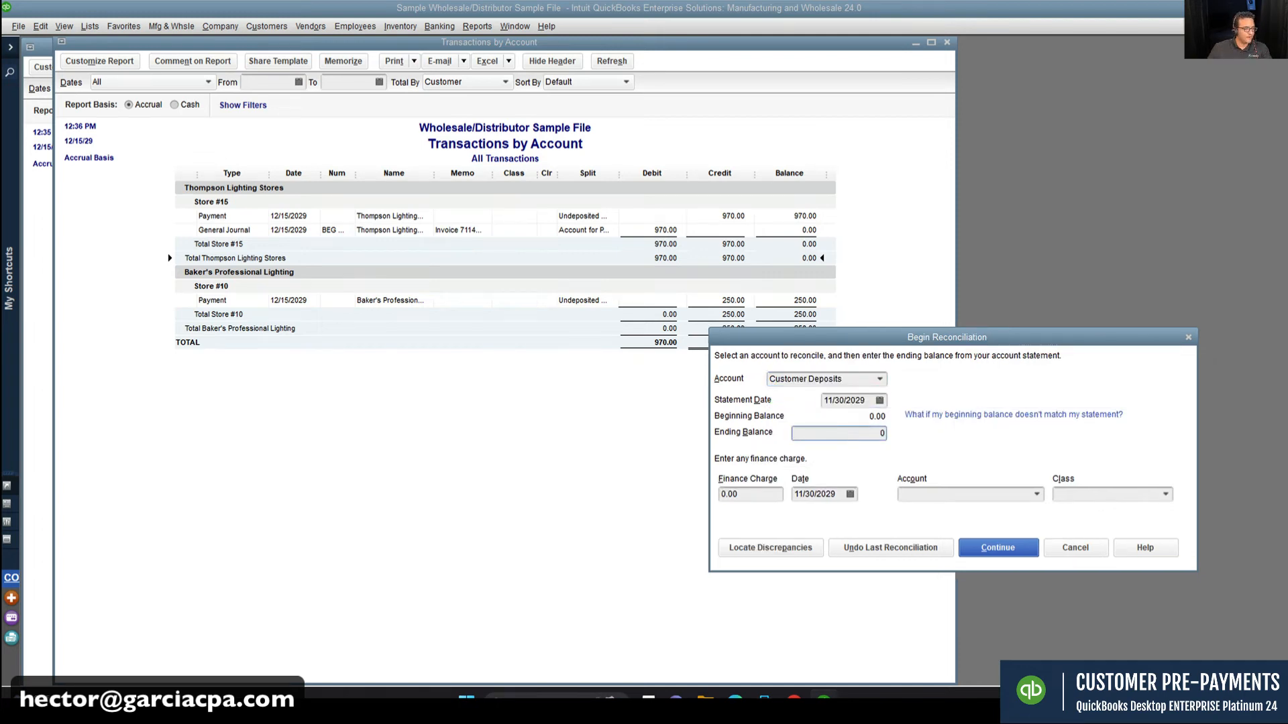
{"action": "key", "text": "shift+Tab"}
{"action": "key", "text": "t"}
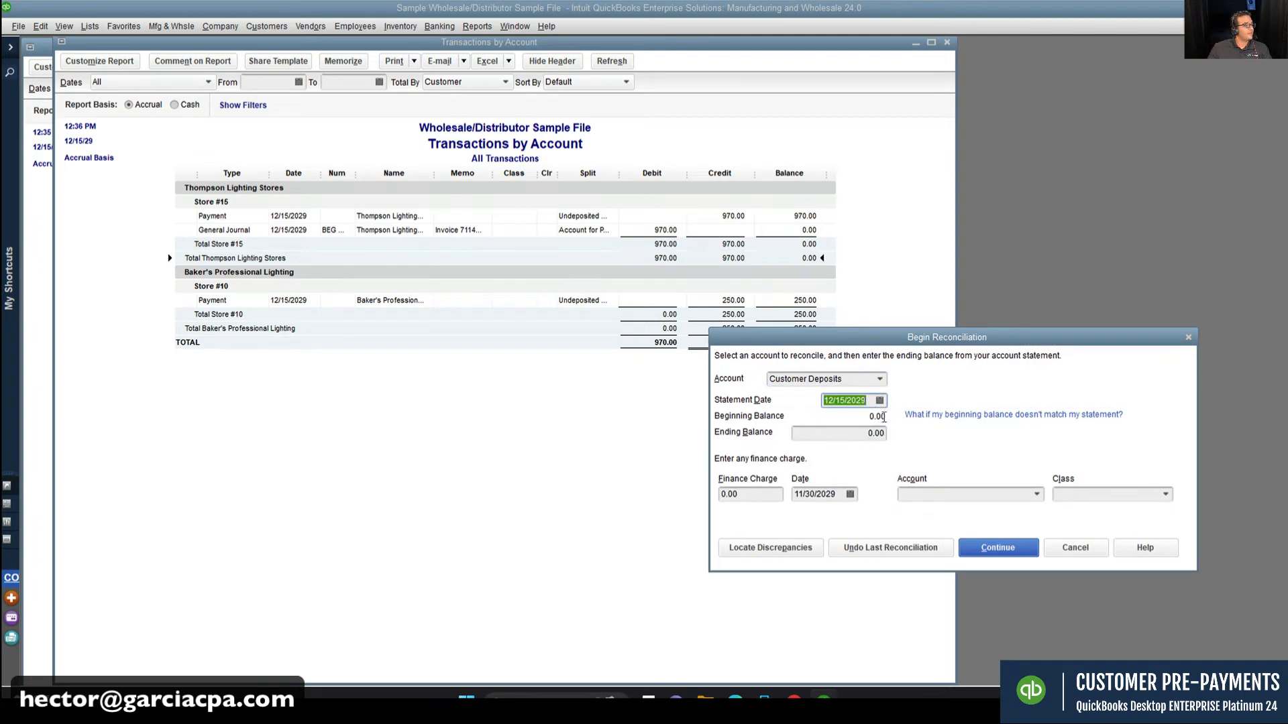
{"action": "left_click", "coordinate": [1019, 553]}
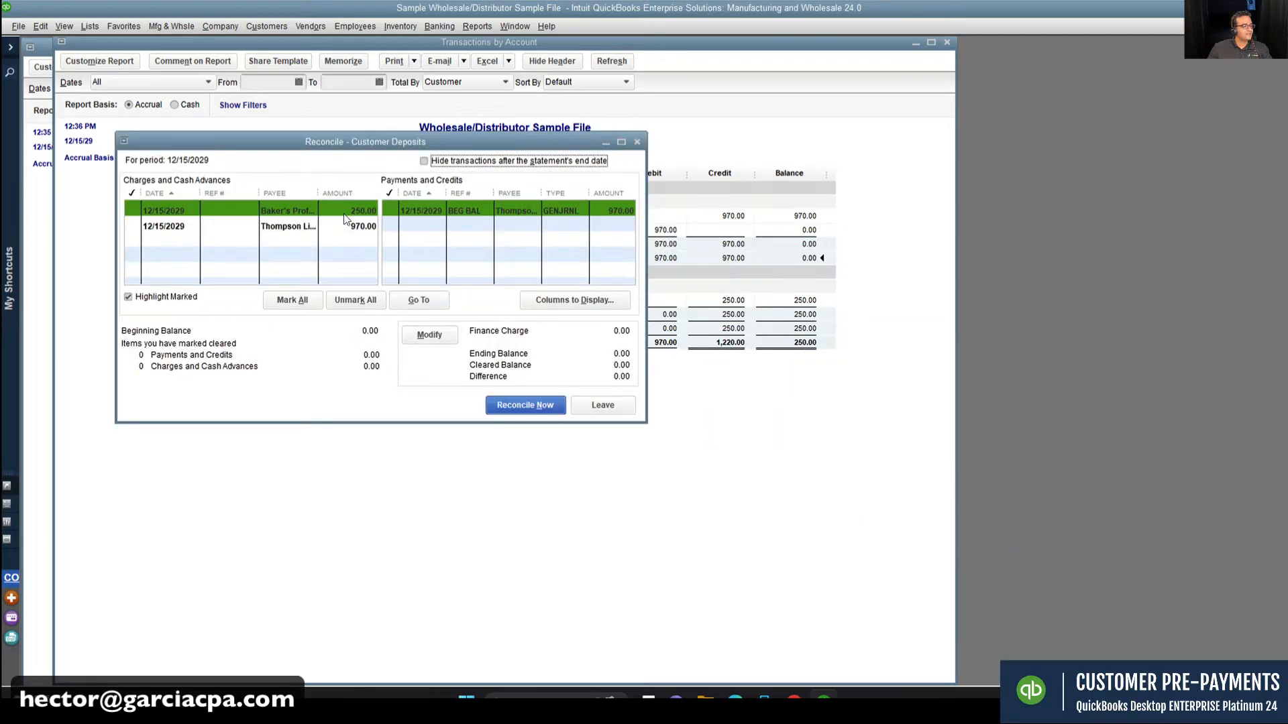
Step: Mark the Thompson Lighting 970.00 payment and its matching journal entry as cleared, and complete the reconciliation without displaying a reconciliation report
{"action": "left_click", "coordinate": [354, 228]}
{"action": "left_click", "coordinate": [484, 211]}
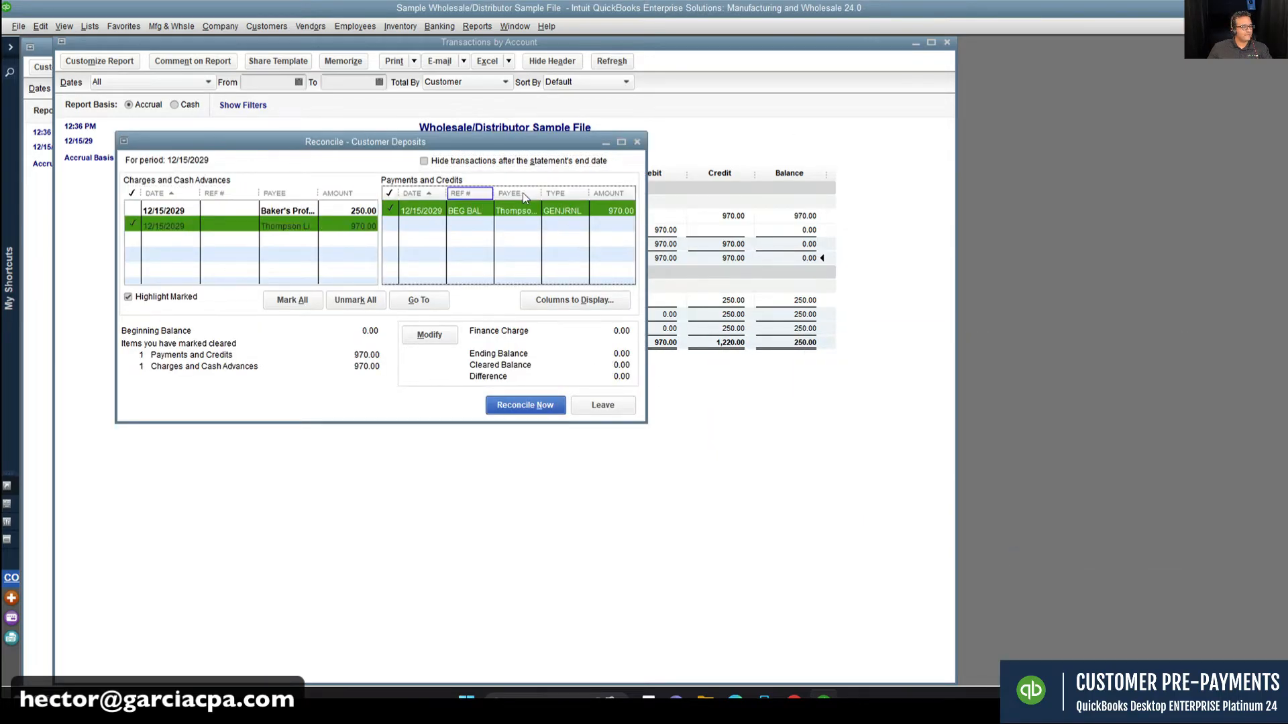
{"action": "left_click_drag", "start_coordinate": [569, 136], "coordinate": [709, 108]}
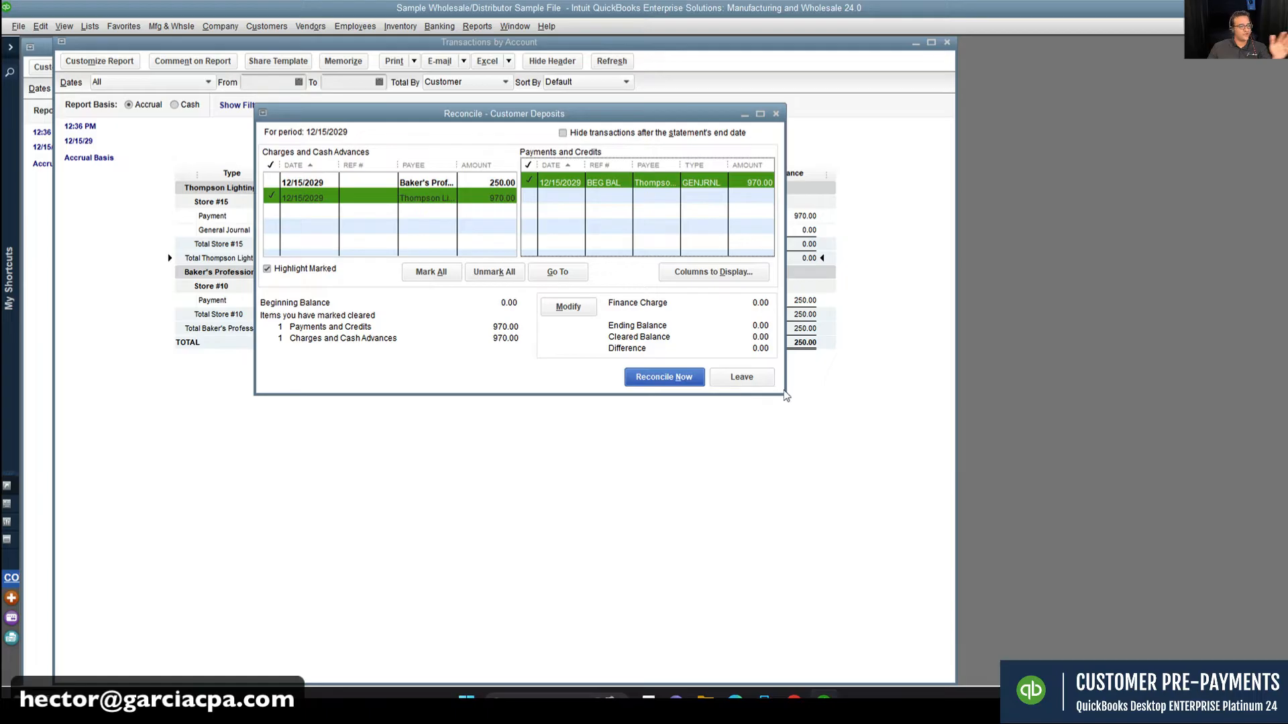
{"action": "left_click_drag", "start_coordinate": [784, 393], "coordinate": [1025, 558]}
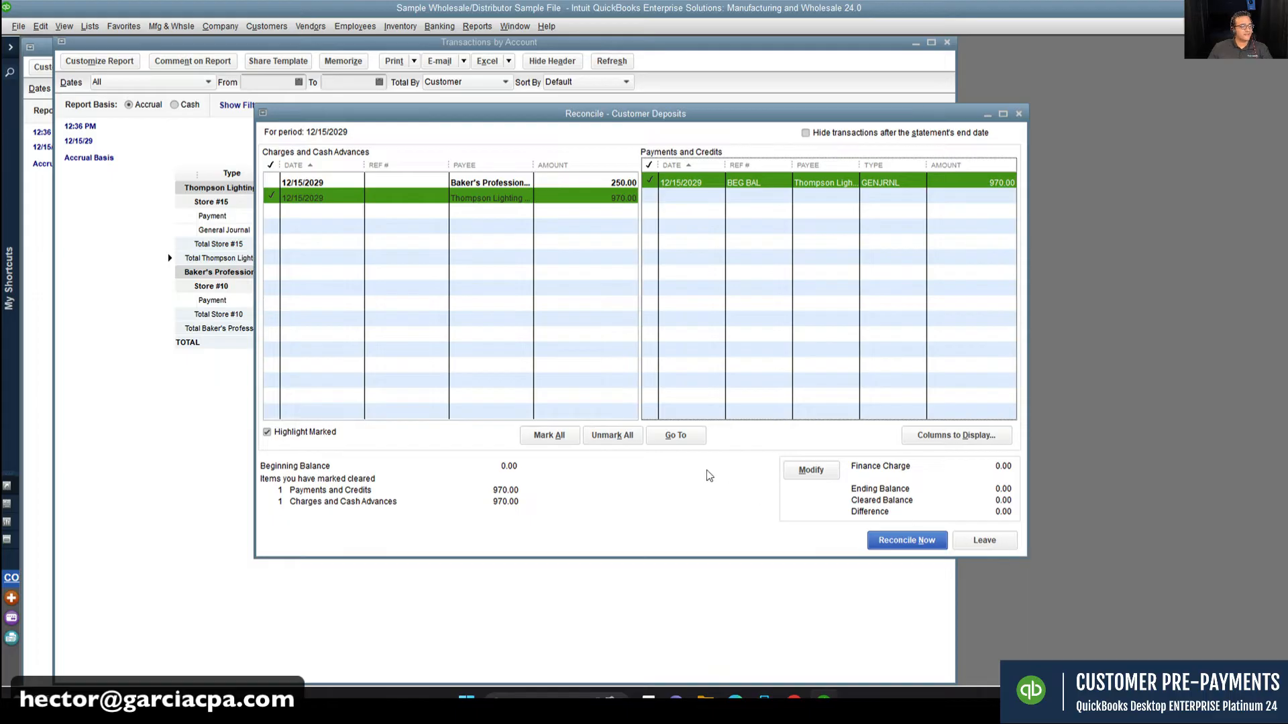
{"action": "left_click", "coordinate": [872, 537]}
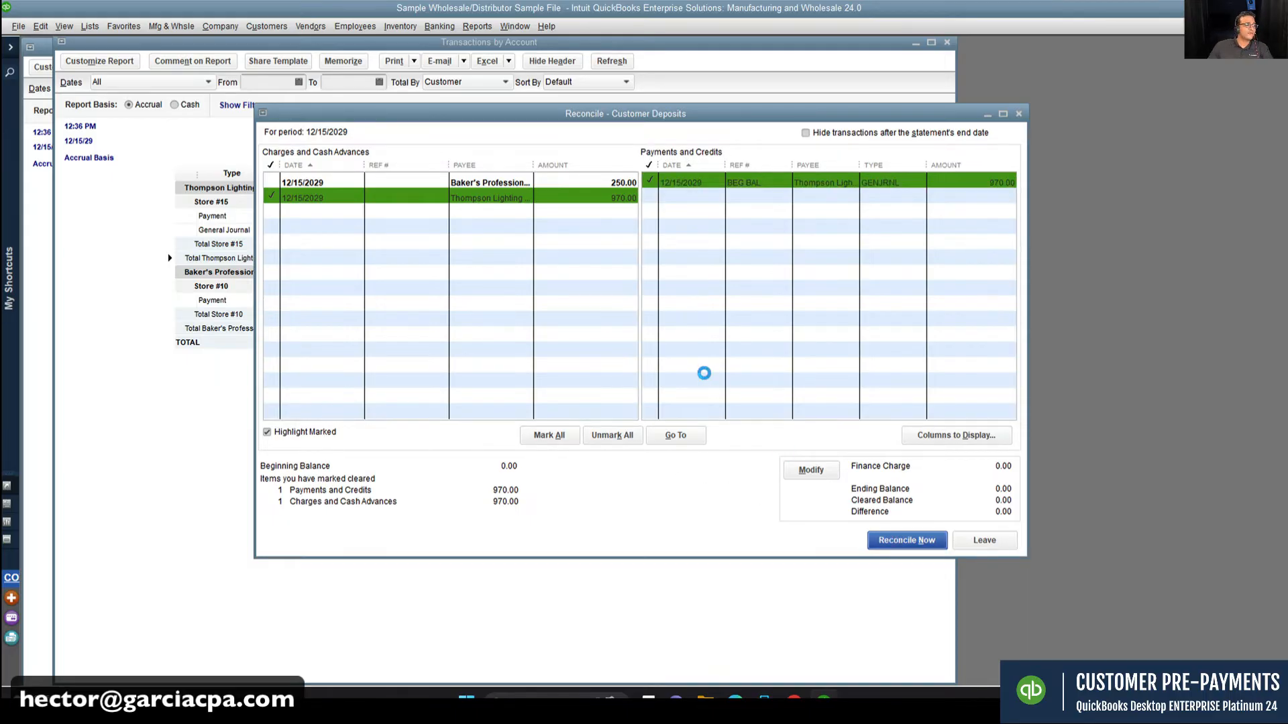
{"action": "left_click", "coordinate": [654, 347]}
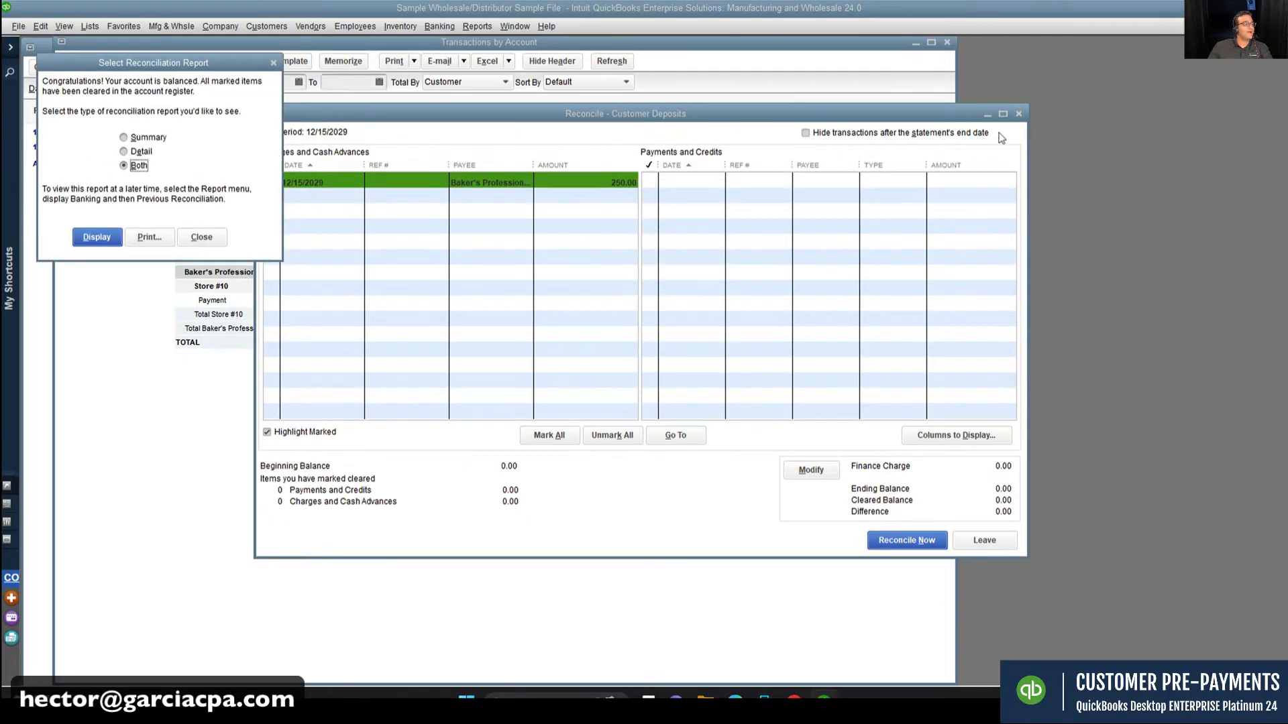
{"action": "left_click", "coordinate": [200, 234]}
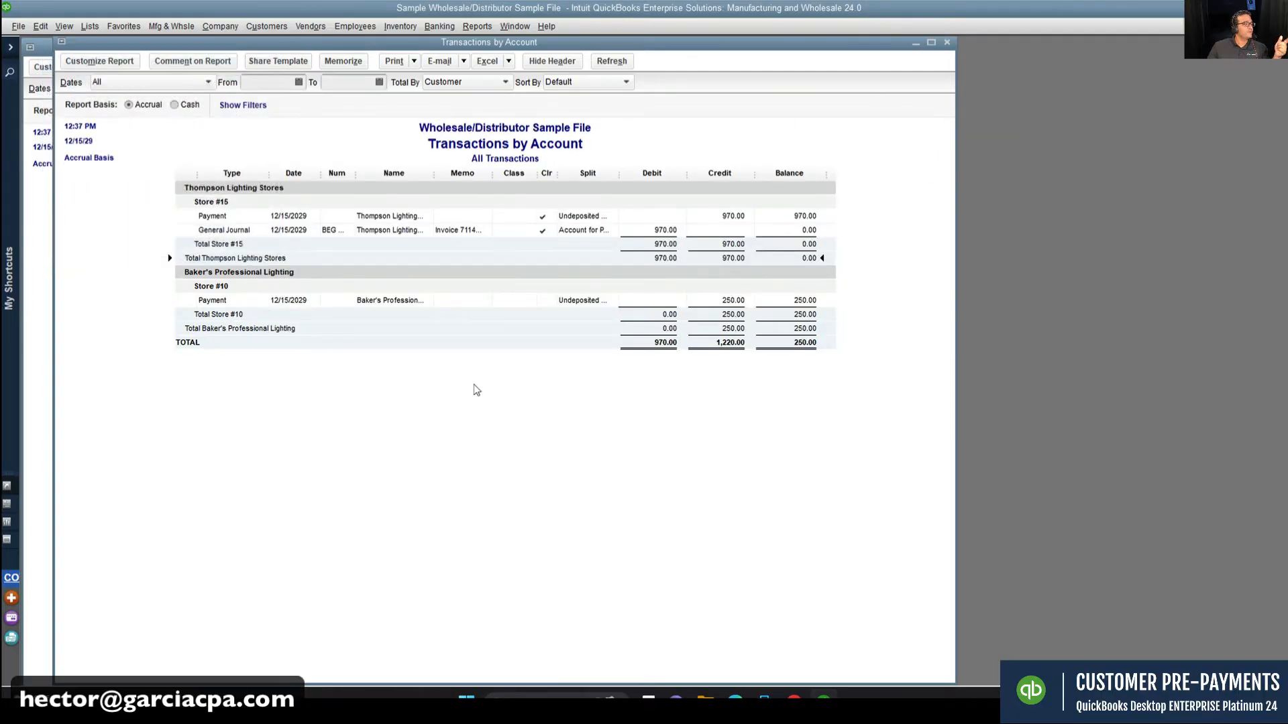
Step: Add a Cleared filter set to Yes to the Customer Deposits Transactions by Account report
{"action": "left_click", "coordinate": [99, 61]}
{"action": "left_click", "coordinate": [370, 126]}
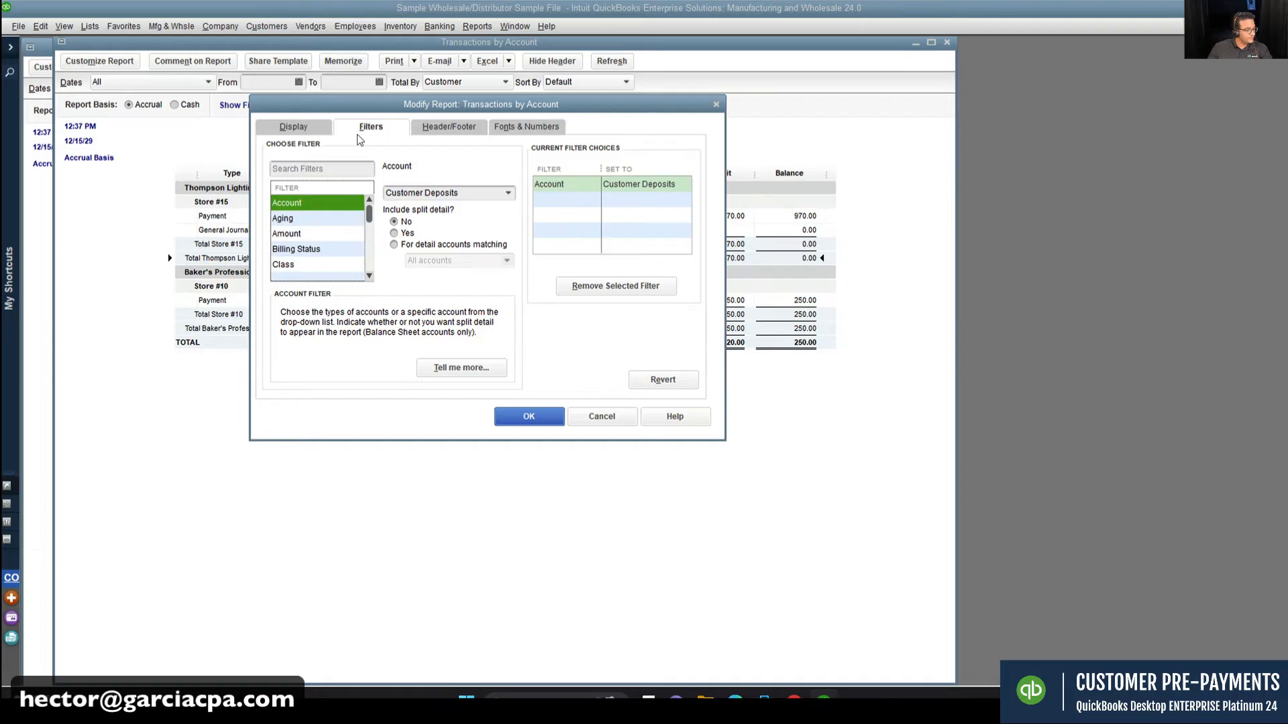
{"action": "left_click", "coordinate": [304, 233]}
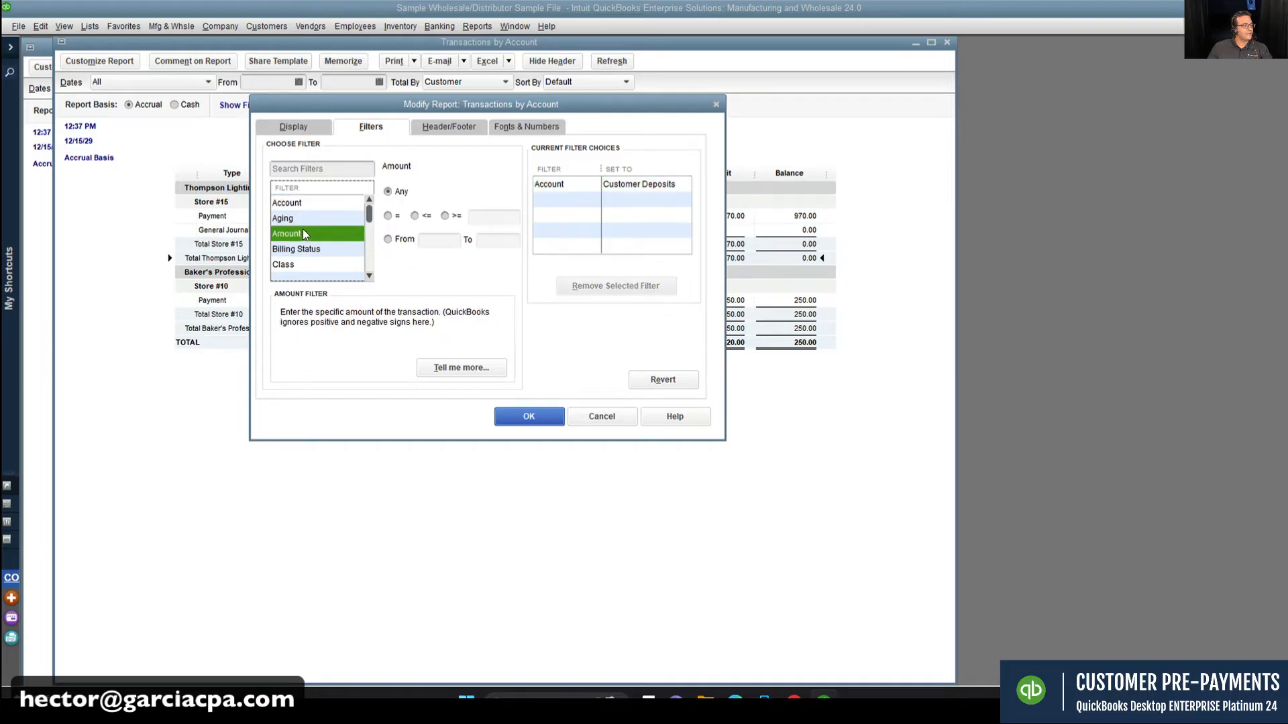
{"action": "key", "text": "c"}
{"action": "key", "text": "c"}
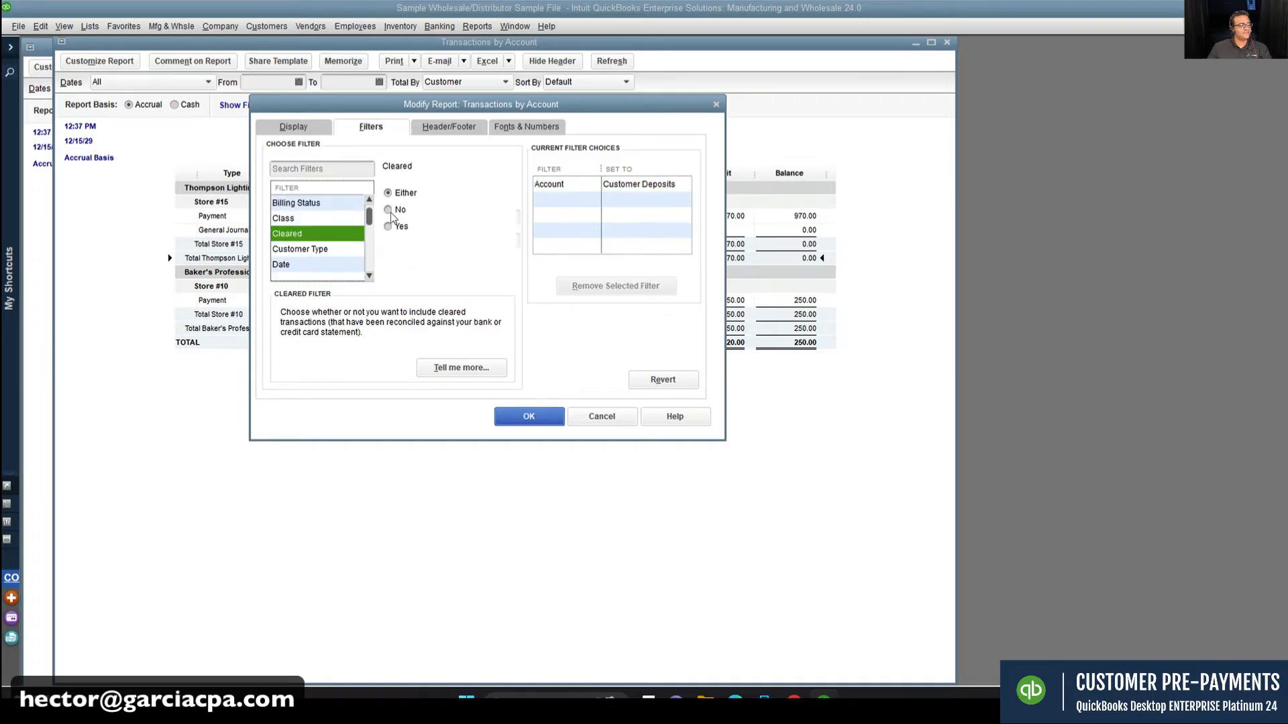
{"action": "left_click", "coordinate": [395, 227]}
{"action": "left_click", "coordinate": [539, 420]}
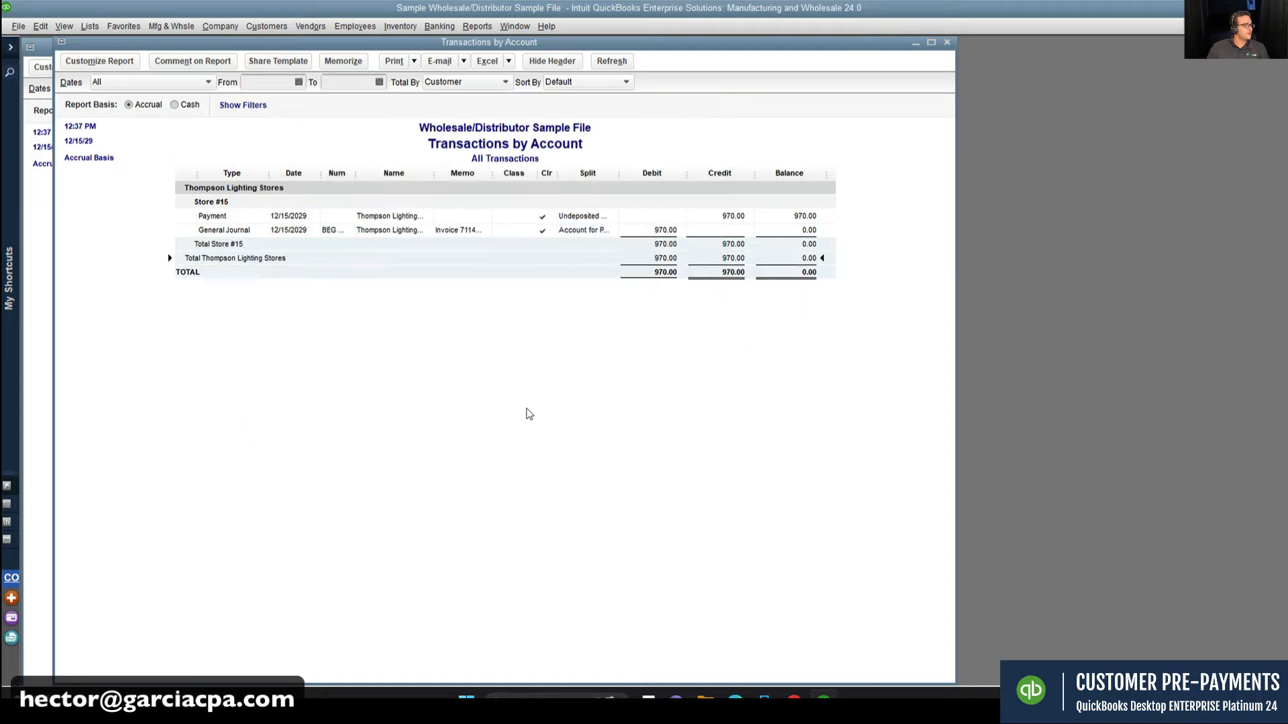
Step: Set the report's Cleared filter to No to list uncleared deposits, and close the report without memorizing it
{"action": "left_click", "coordinate": [101, 61]}
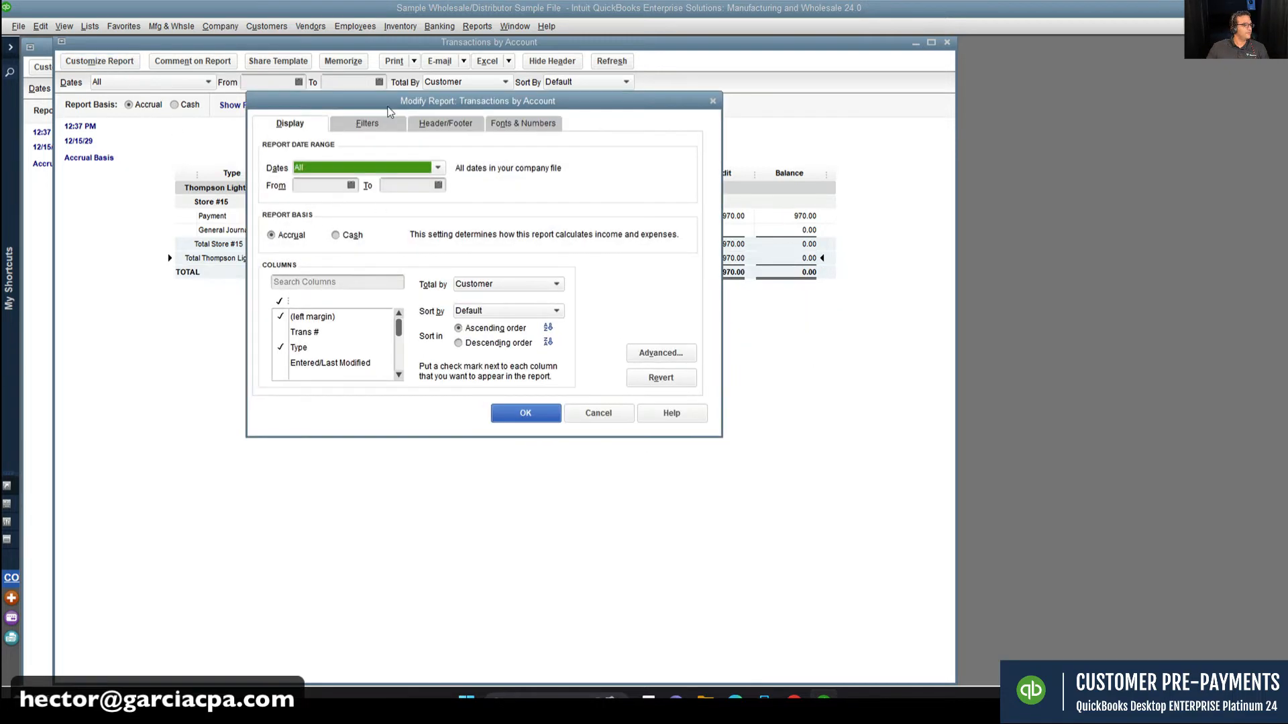
{"action": "left_click", "coordinate": [367, 123]}
{"action": "left_click", "coordinate": [615, 197]}
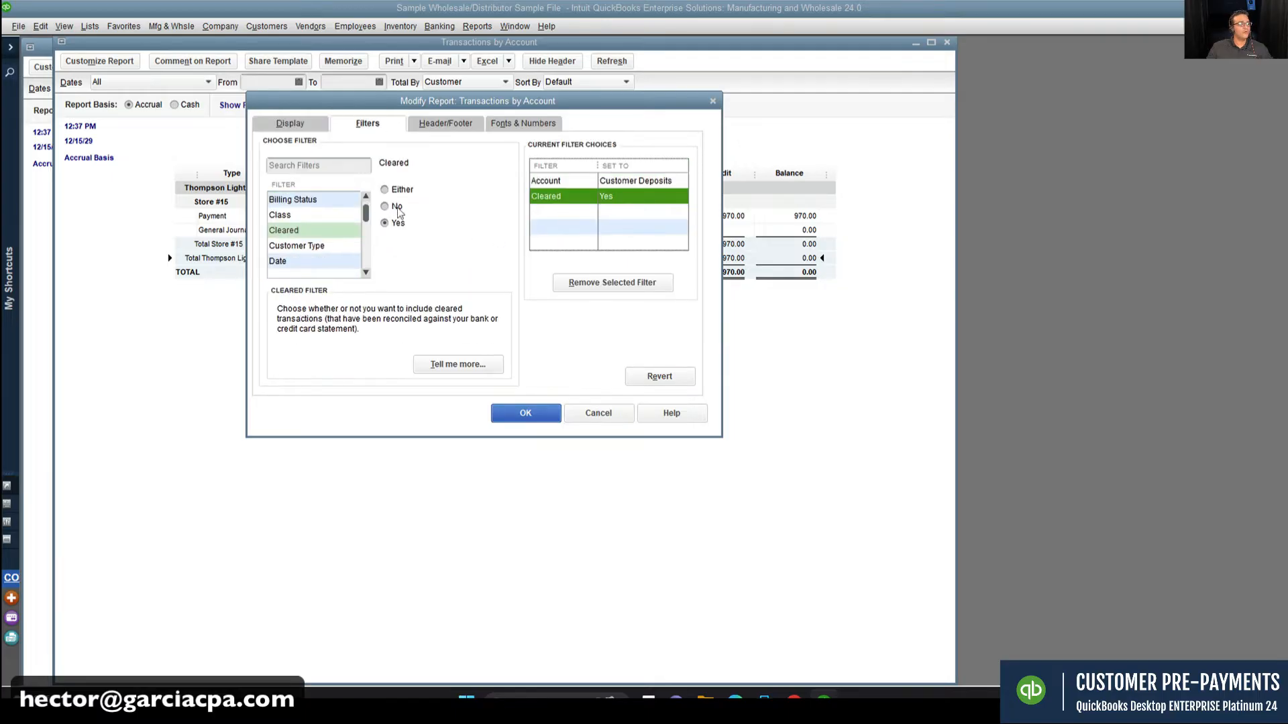
{"action": "left_click", "coordinate": [397, 207]}
{"action": "left_click", "coordinate": [525, 413]}
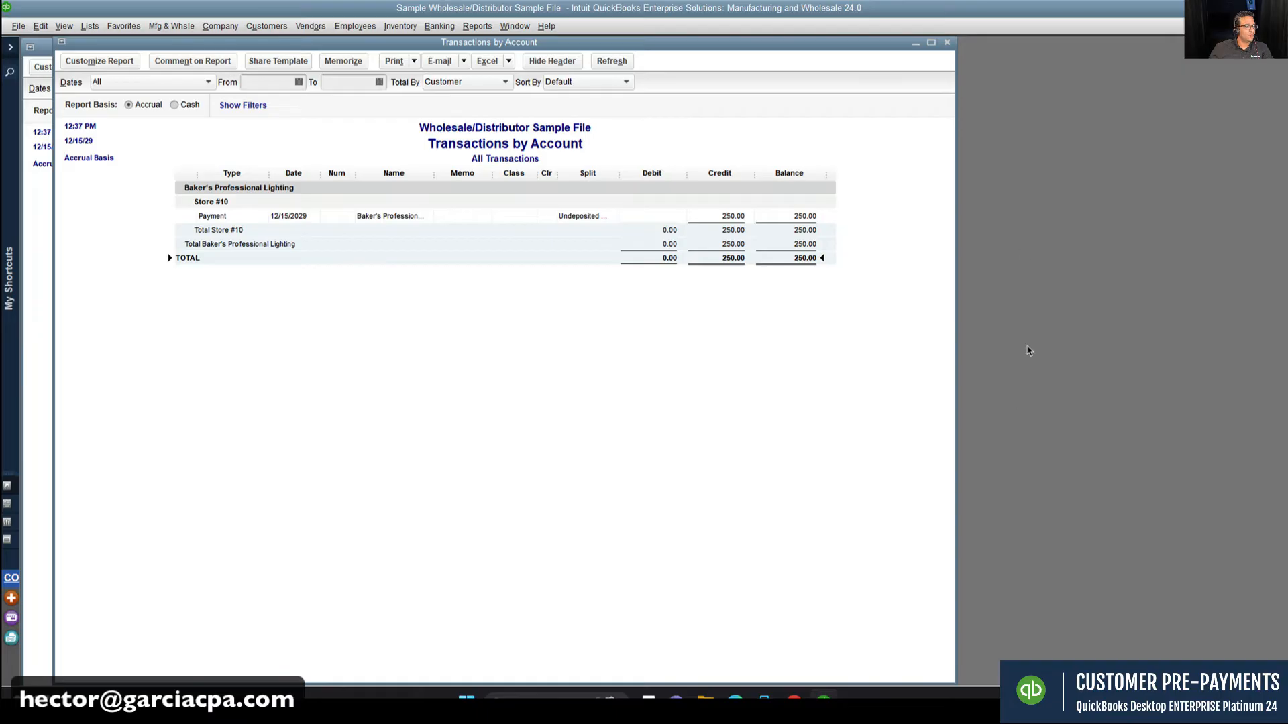
{"action": "left_click", "coordinate": [951, 42]}
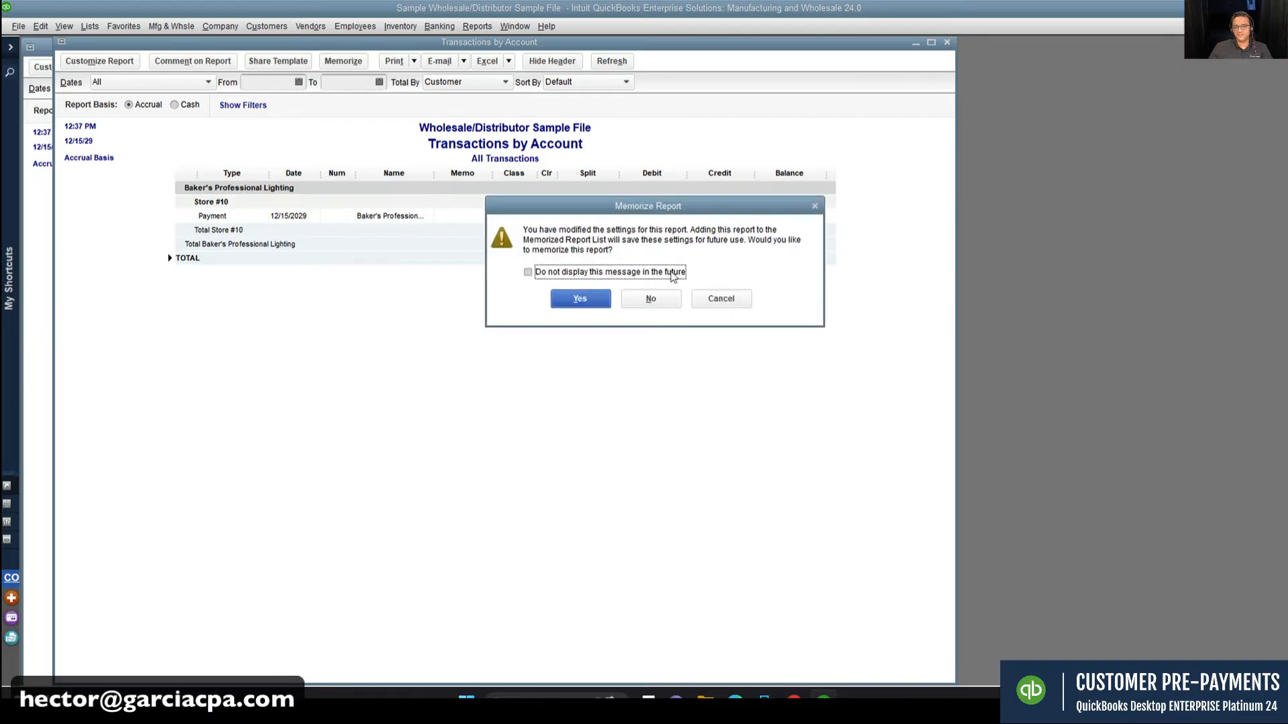
{"action": "left_click", "coordinate": [660, 295]}
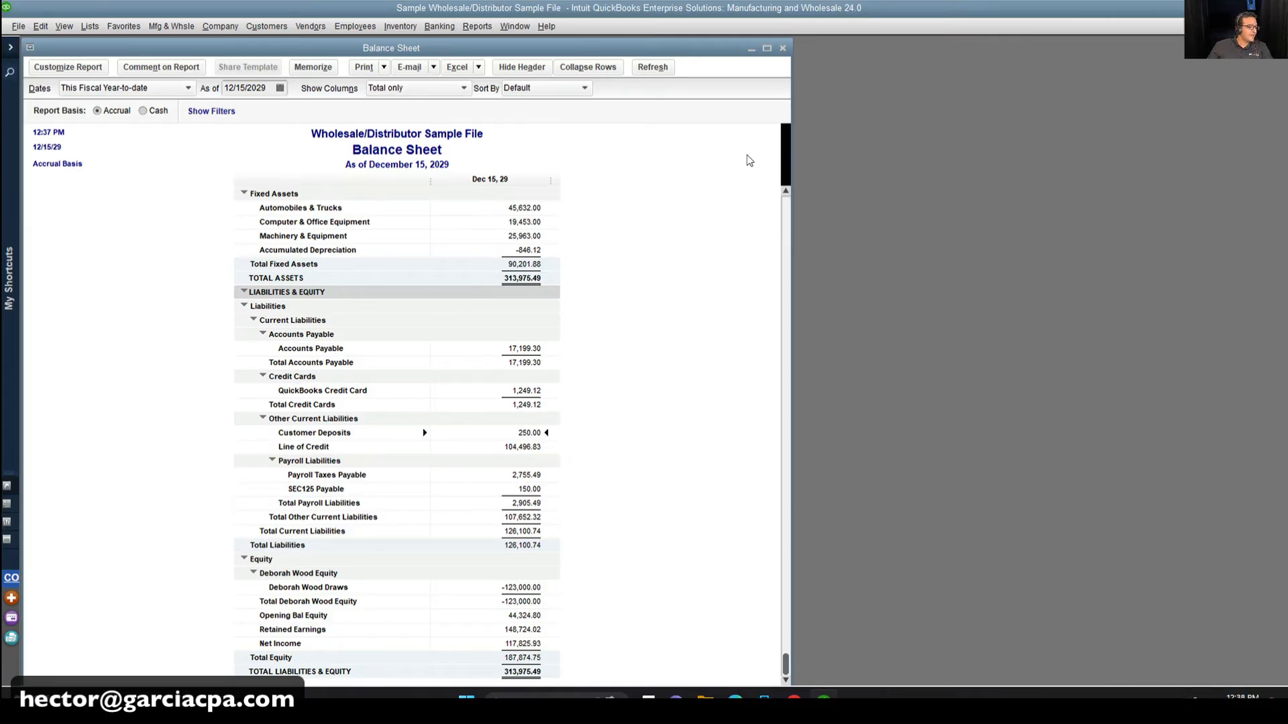
Step: Switch to the QuickBooks Enterprise web page in the browser and highlight the Customer prepayments heading and description
{"action": "mouse_move", "coordinate": [823, 700]}
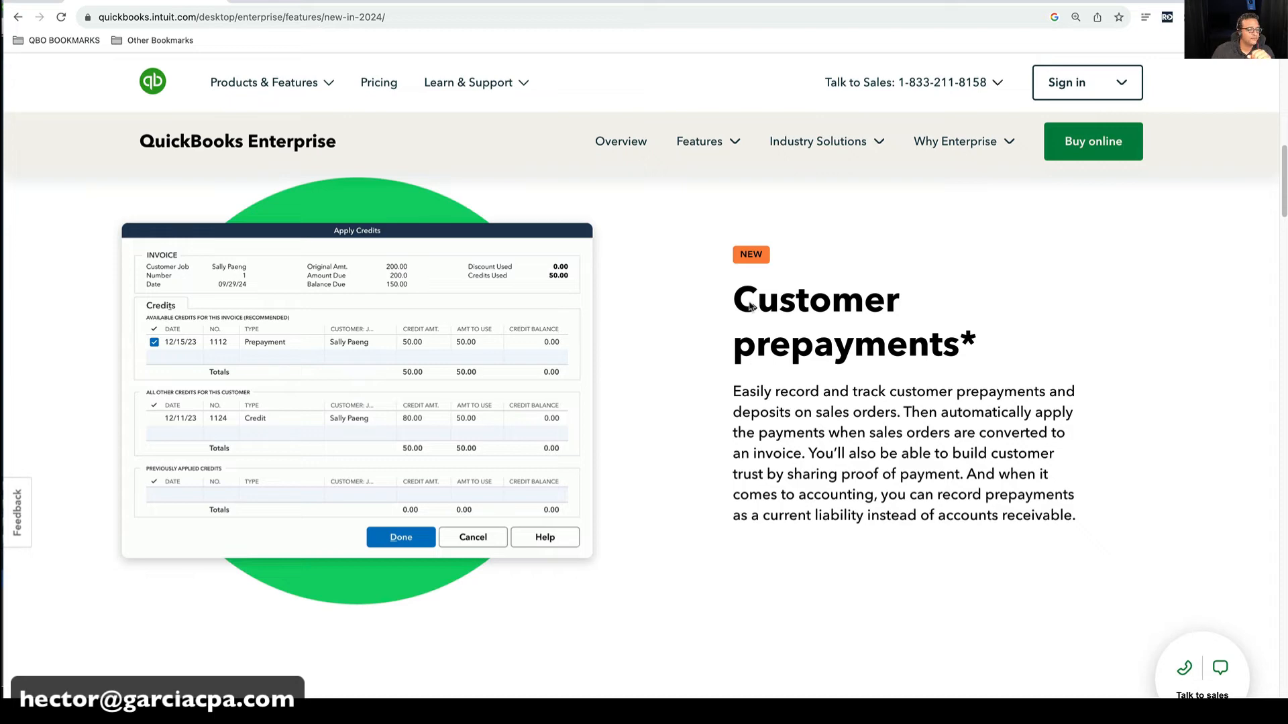
{"action": "left_click_drag", "start_coordinate": [741, 296], "coordinate": [1076, 532]}
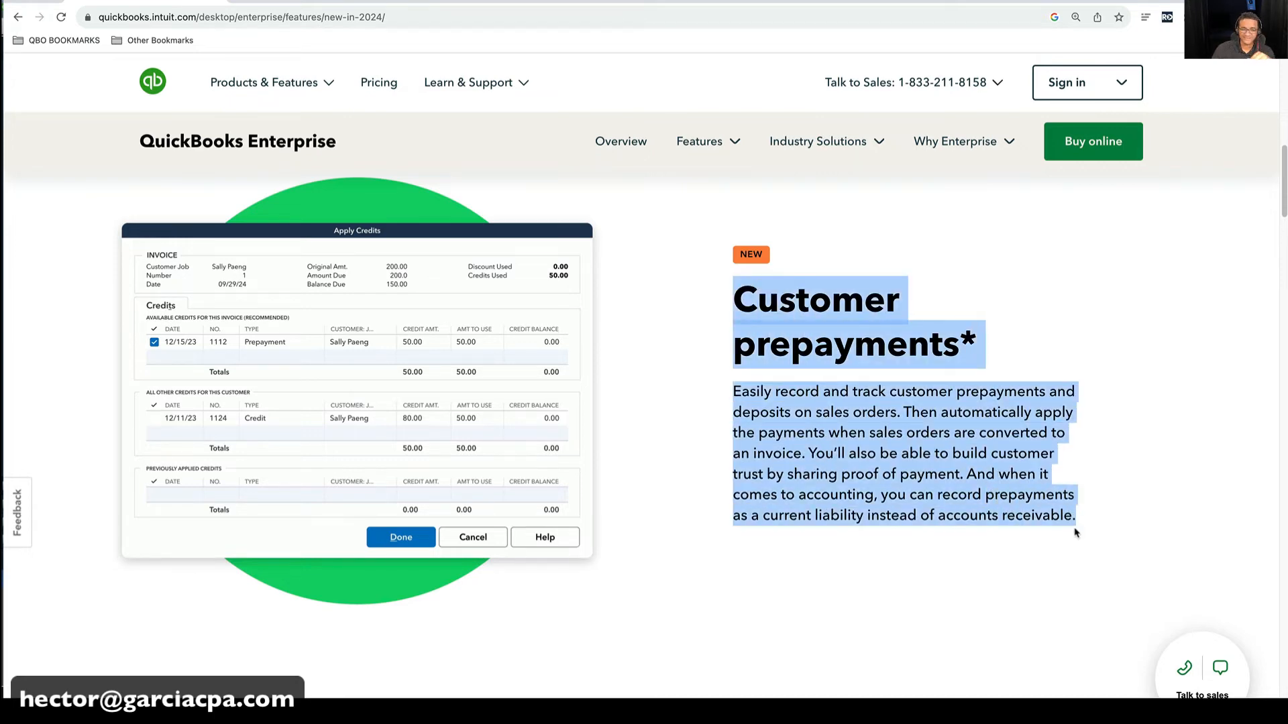
Step: Find the Item category enhancements section of the web page and highlight its multi-level categorization and enhanced search text, plus the heading's first line
{"action": "left_click", "coordinate": [864, 465]}
{"action": "scroll", "coordinate": [897, 401], "scroll_direction": "down", "scroll_amount": 2}
{"action": "scroll", "coordinate": [896, 400], "scroll_direction": "up", "scroll_amount": 2}
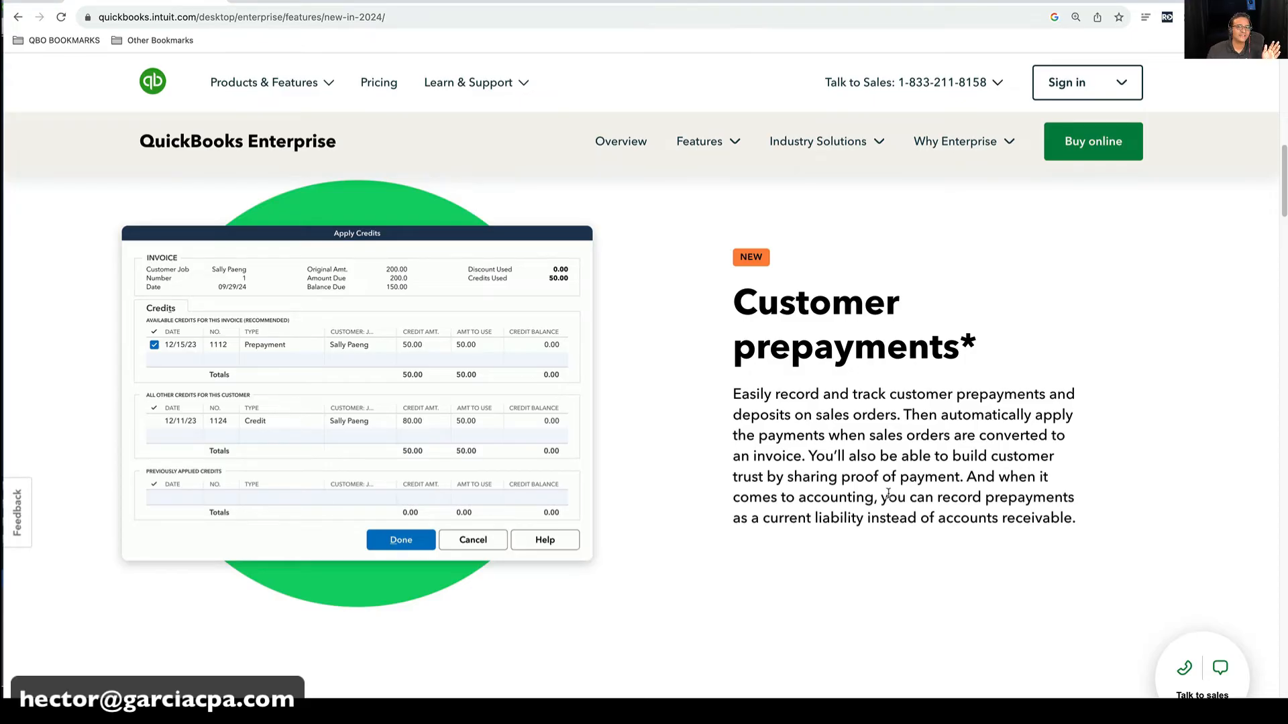
{"action": "scroll", "coordinate": [887, 494], "scroll_direction": "down", "scroll_amount": 1}
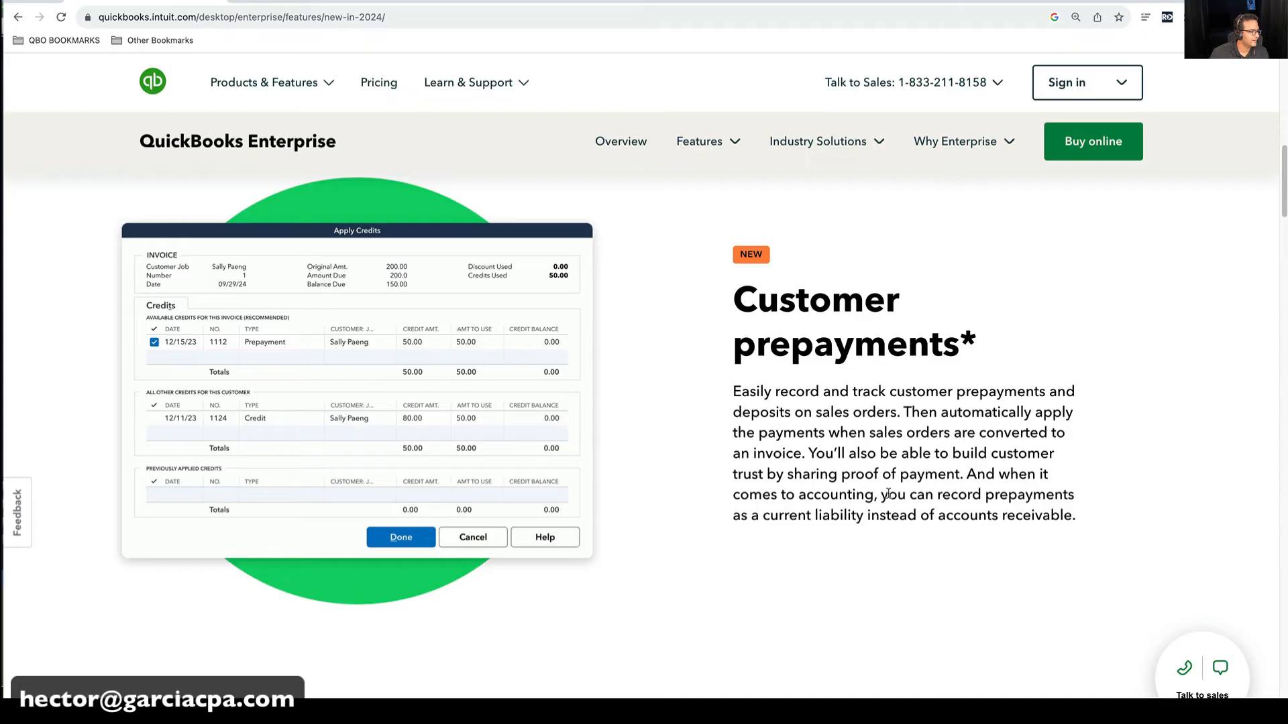
{"action": "scroll", "coordinate": [887, 495], "scroll_direction": "down", "scroll_amount": 10}
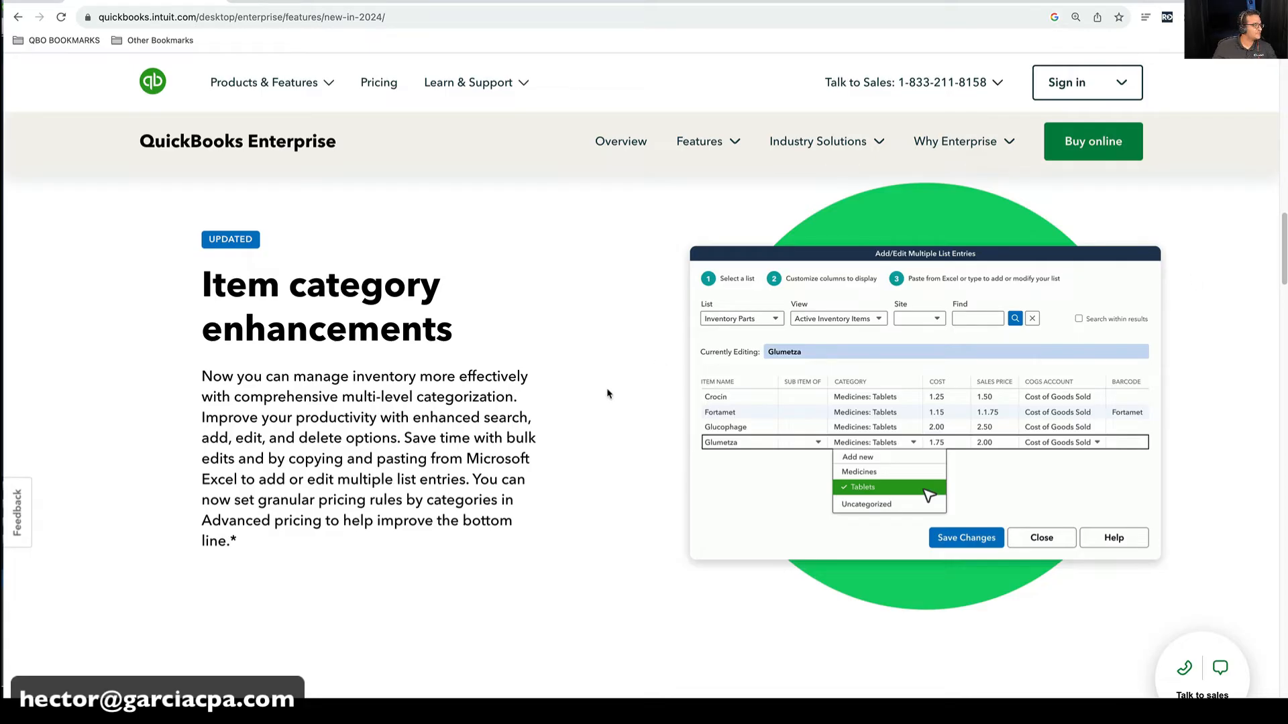
{"action": "left_click_drag", "start_coordinate": [275, 380], "coordinate": [549, 424]}
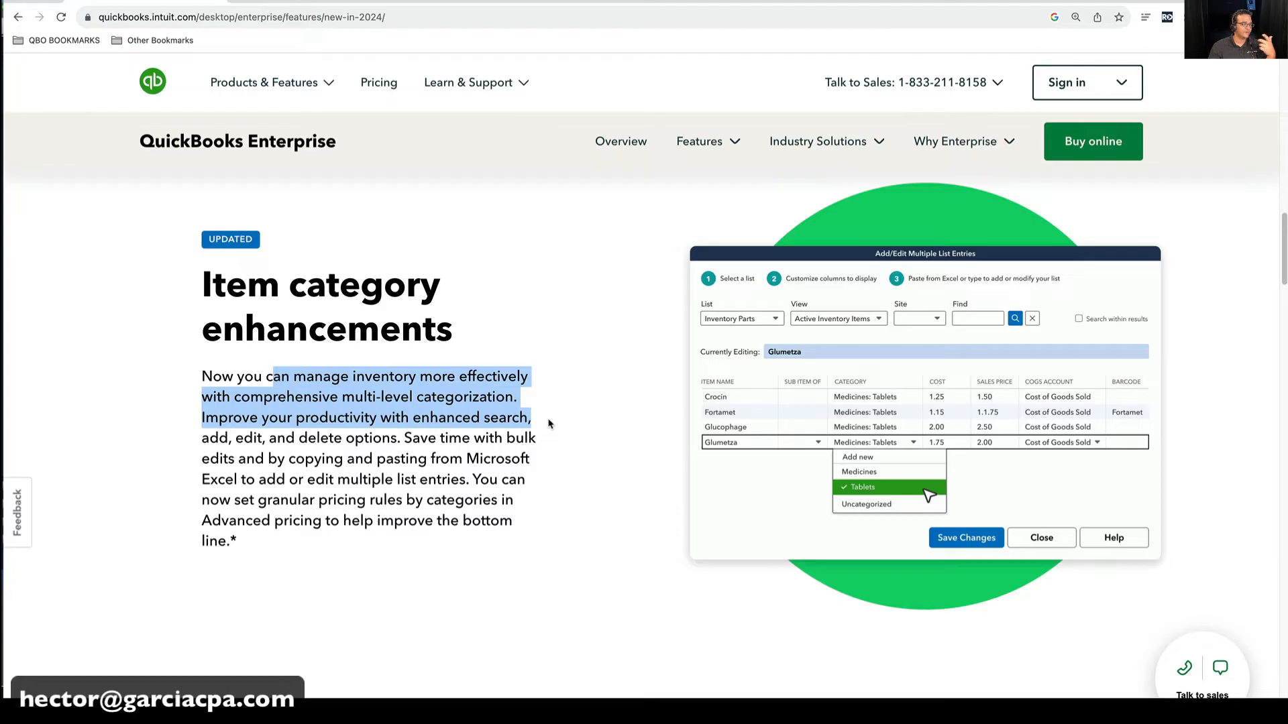
{"action": "left_click", "coordinate": [474, 419]}
{"action": "left_click_drag", "start_coordinate": [446, 298], "coordinate": [202, 295]}
{"action": "left_click", "coordinate": [324, 419]}
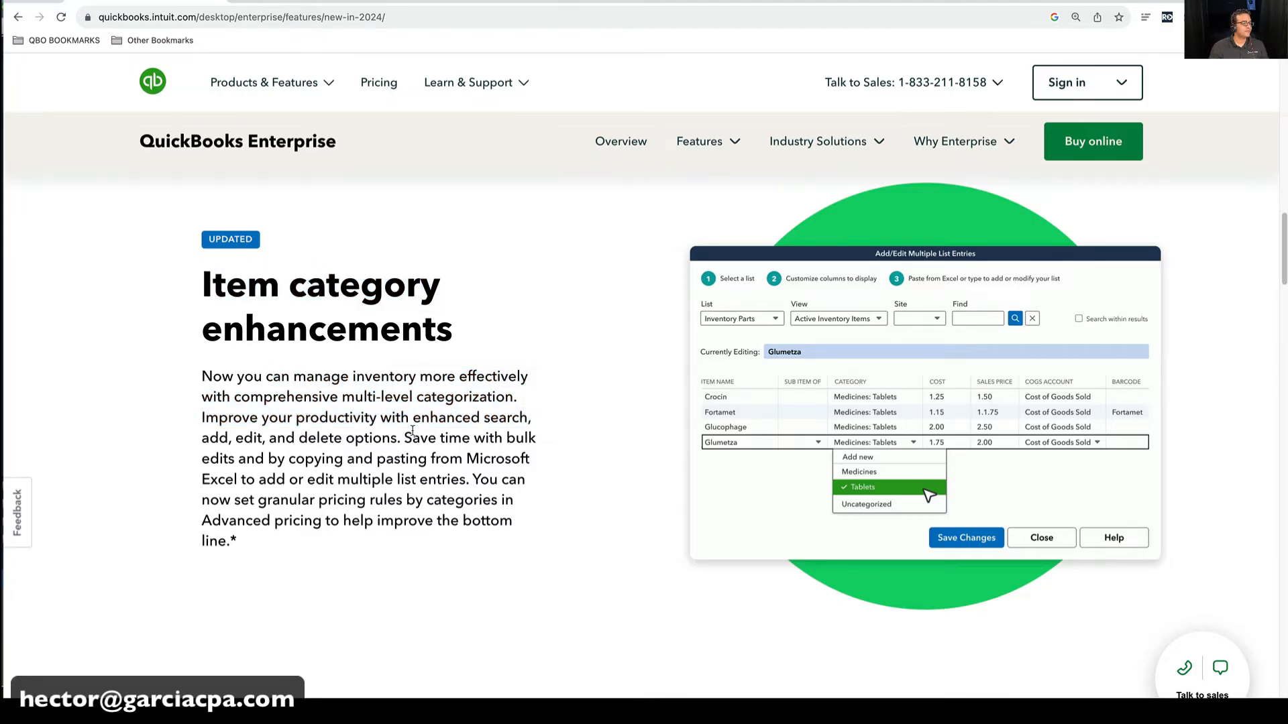
Step: Highlight the bulk edits phrase and the granular pricing rules by categories phrase in the Item category enhancements description
{"action": "left_click_drag", "start_coordinate": [413, 432], "coordinate": [238, 462]}
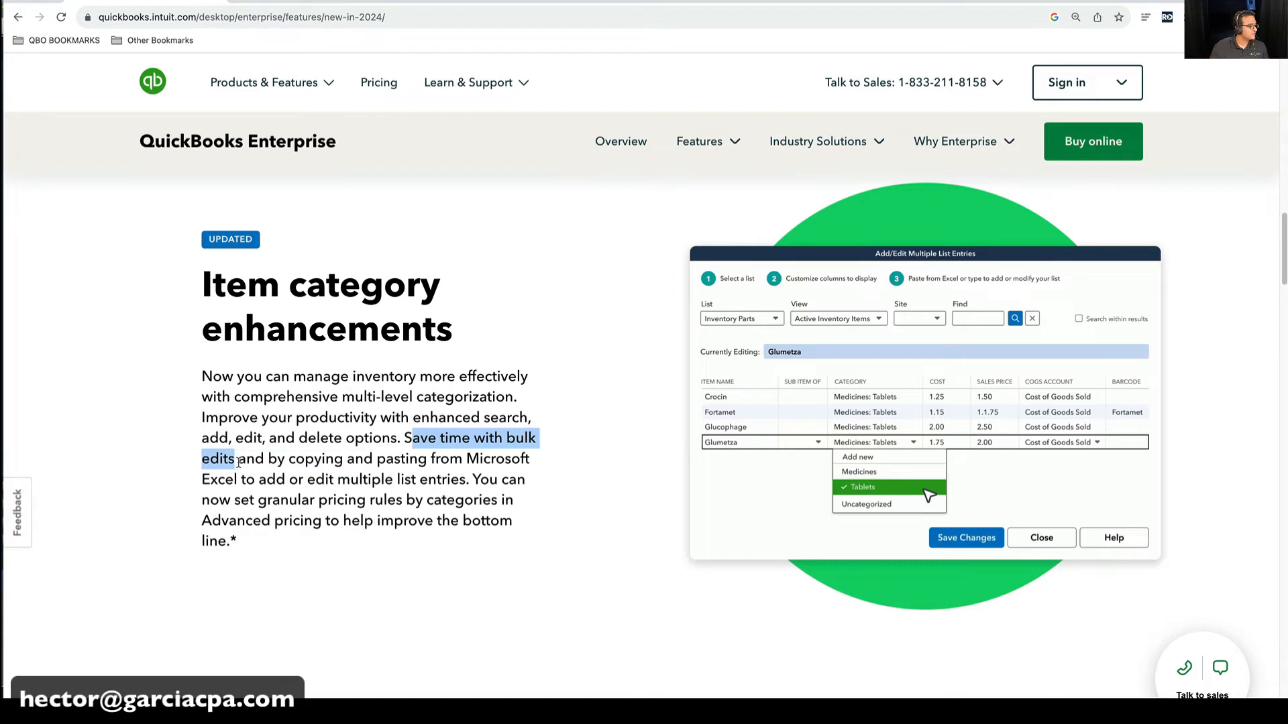
{"action": "left_click", "coordinate": [289, 499]}
{"action": "left_click_drag", "start_coordinate": [259, 501], "coordinate": [320, 527]}
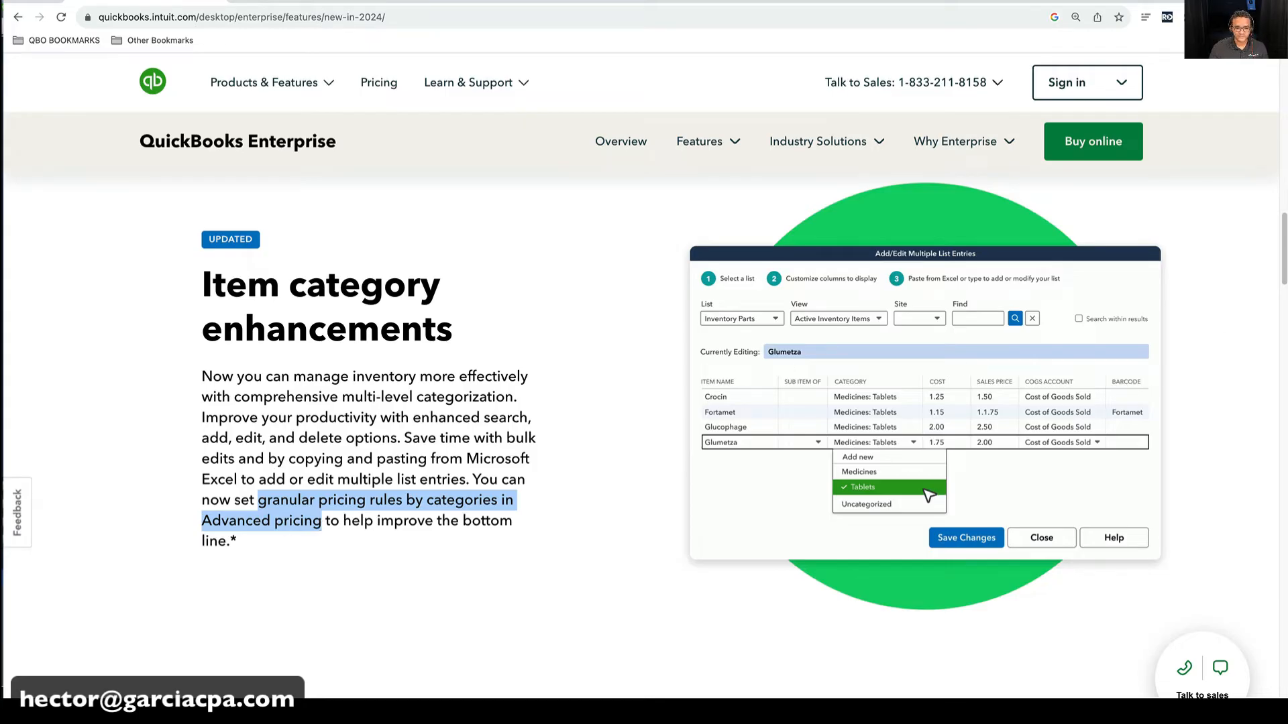
Step: Switch to QuickBooks Enterprise, close the Balance Sheet report, and open the Item List maximized
{"action": "key", "text": "super+Tab"}
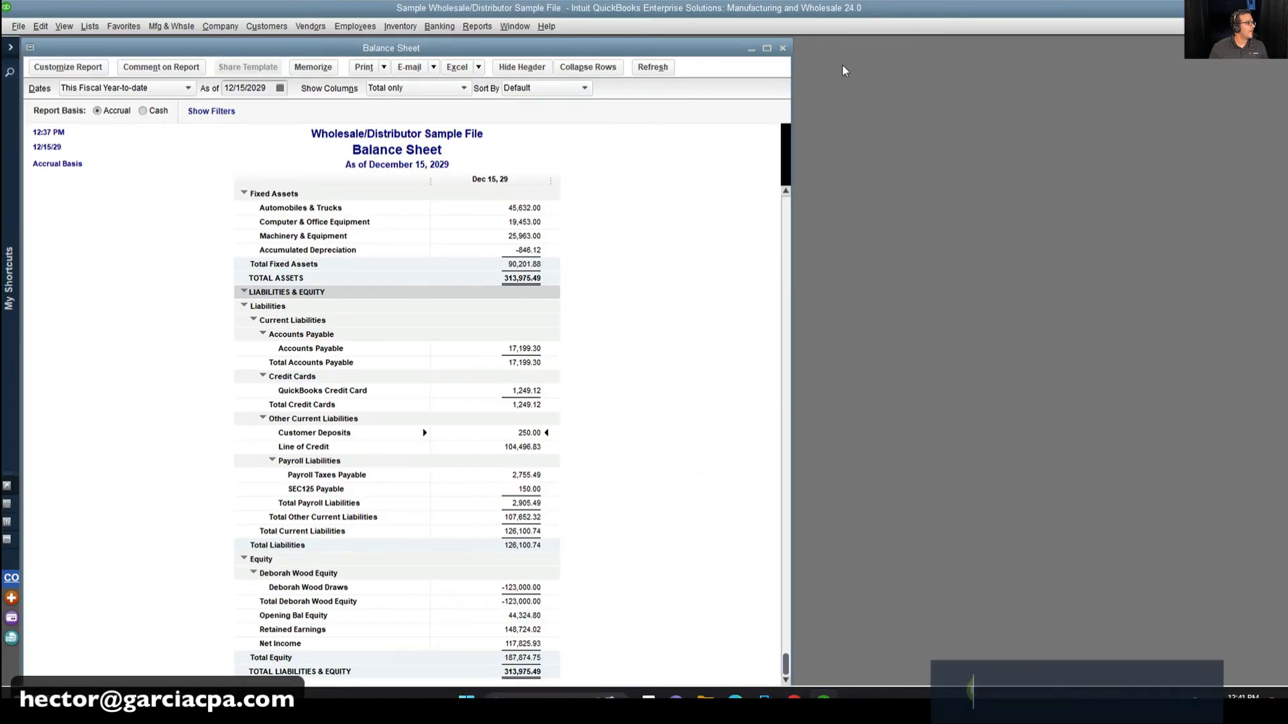
{"action": "left_click", "coordinate": [782, 48]}
{"action": "left_click", "coordinate": [92, 30]}
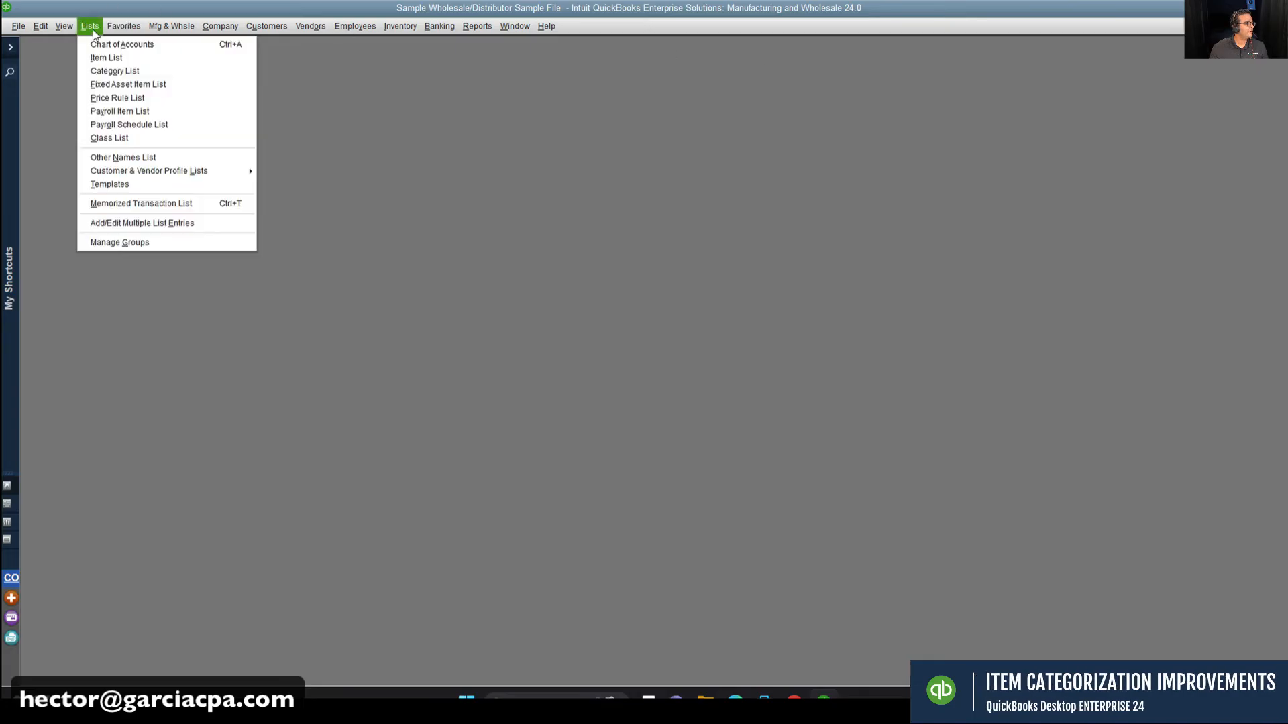
{"action": "left_click", "coordinate": [107, 58]}
{"action": "double_click", "coordinate": [158, 89]}
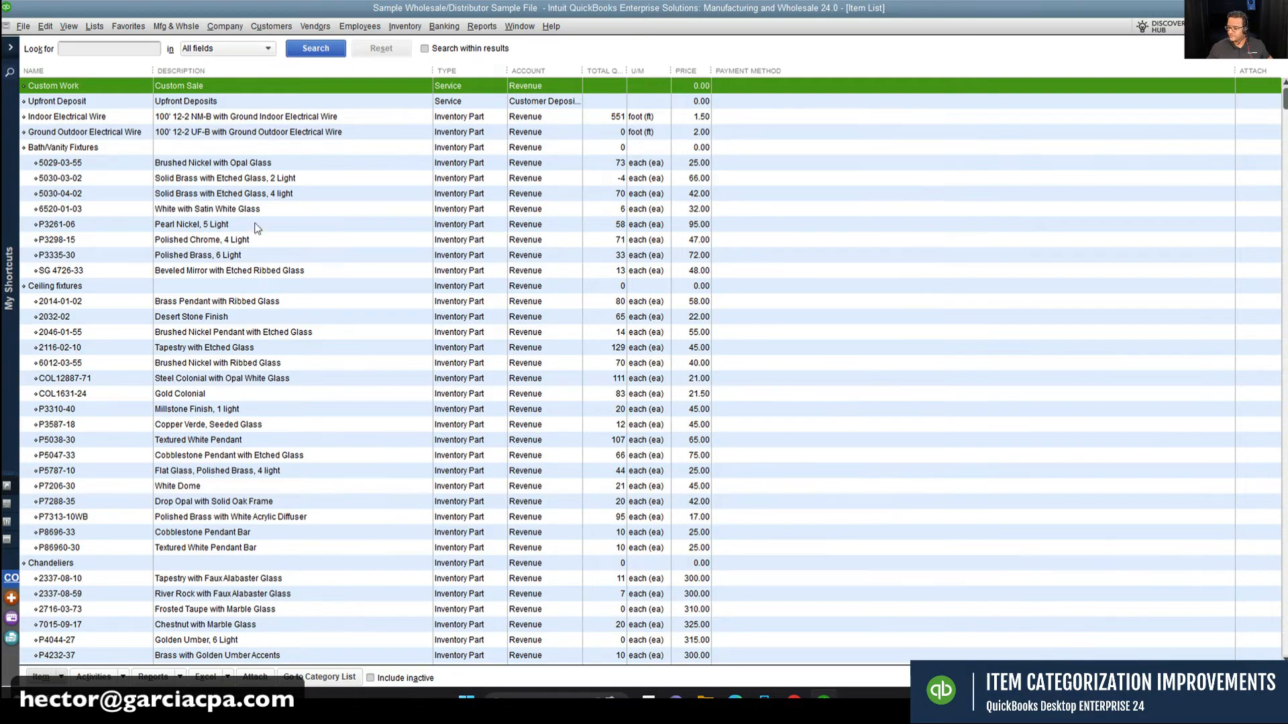
Step: Examine the Bath/Vanity Fixtures parent item and its subitem 5030-03-02 in the Item List
{"action": "left_click", "coordinate": [42, 159]}
{"action": "left_click", "coordinate": [42, 152]}
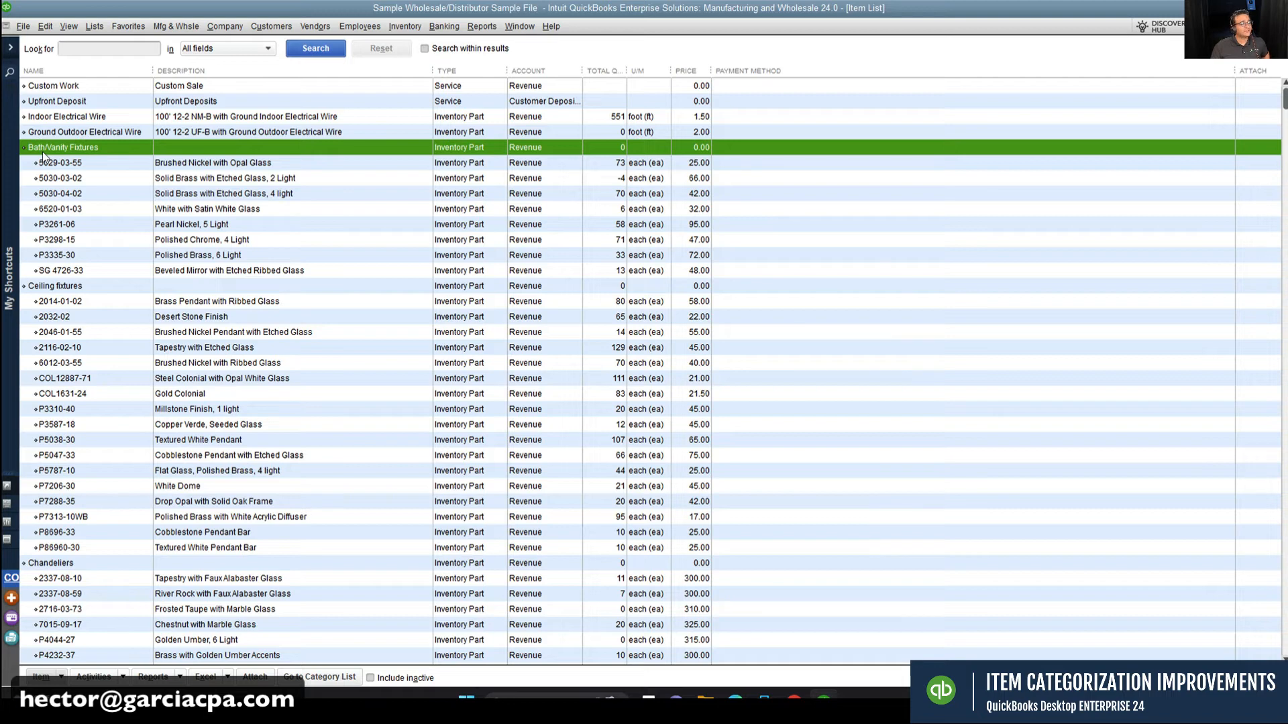
{"action": "left_click", "coordinate": [71, 175]}
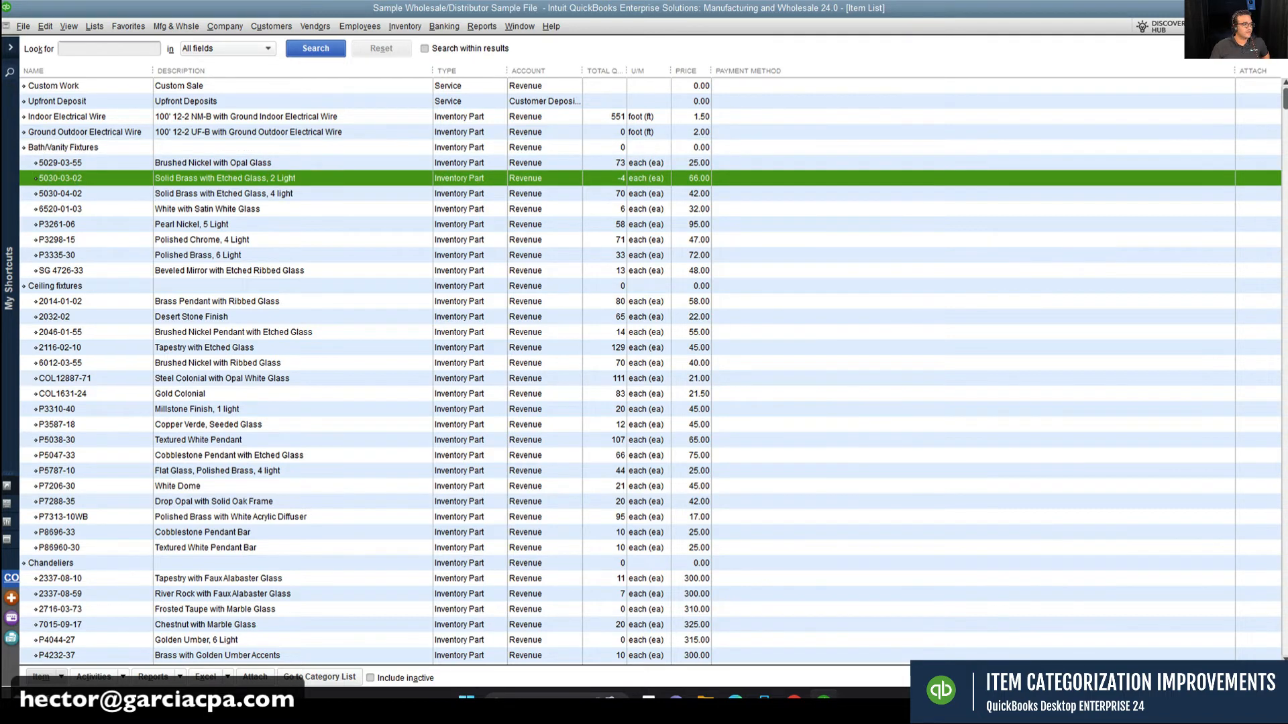
{"action": "left_click", "coordinate": [71, 147]}
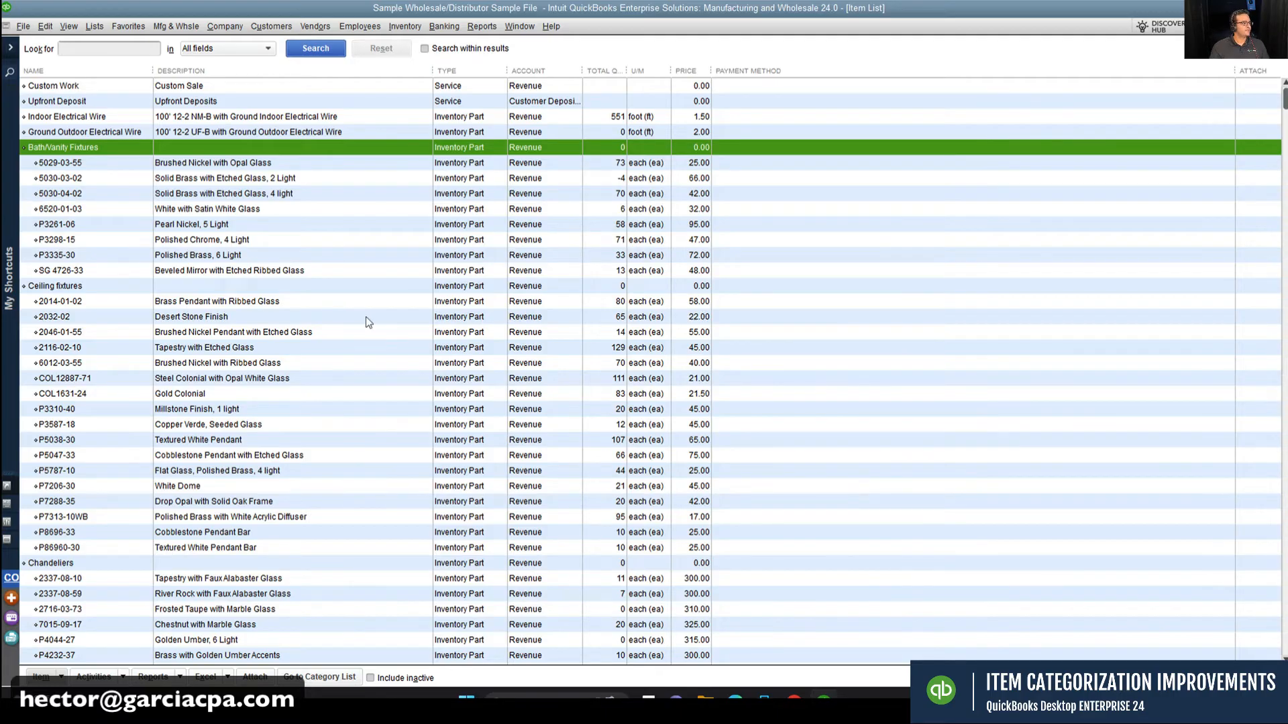
Step: Add the Category column to the Item List directly after Name, and widen the neighbouring columns for readability
{"action": "right_click", "coordinate": [338, 192]}
{"action": "left_click", "coordinate": [406, 341]}
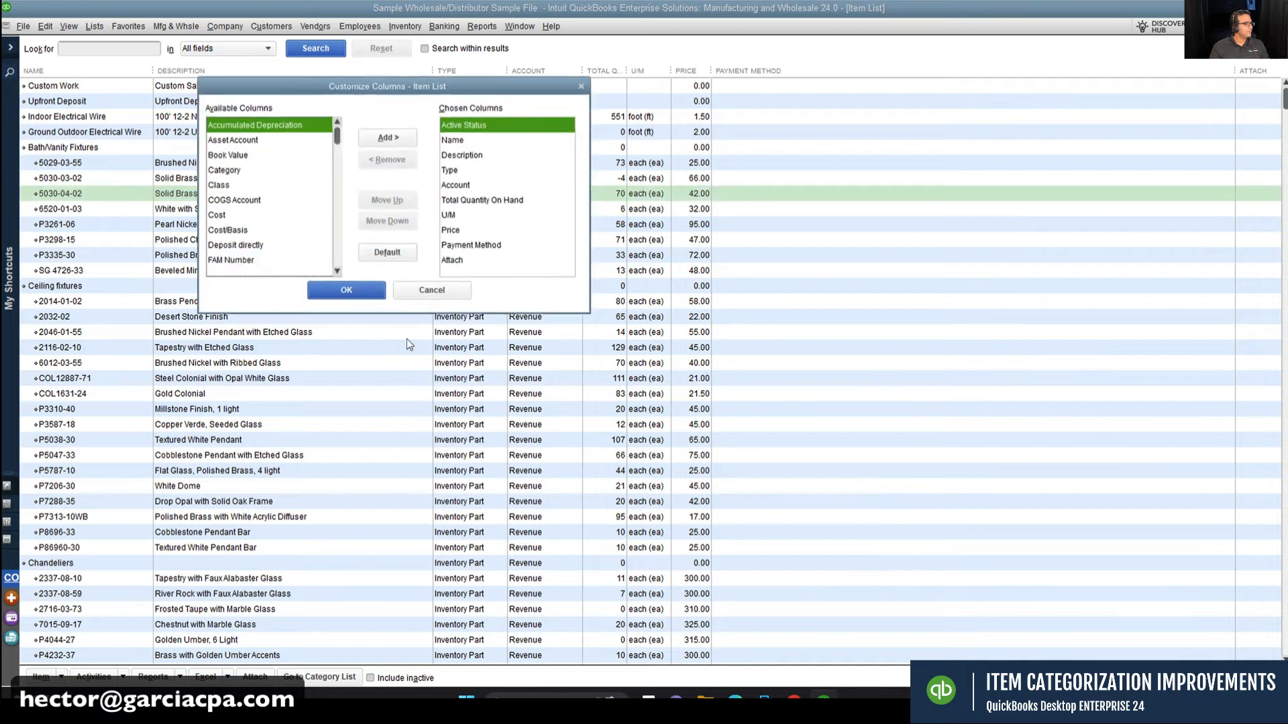
{"action": "left_click", "coordinate": [303, 165]}
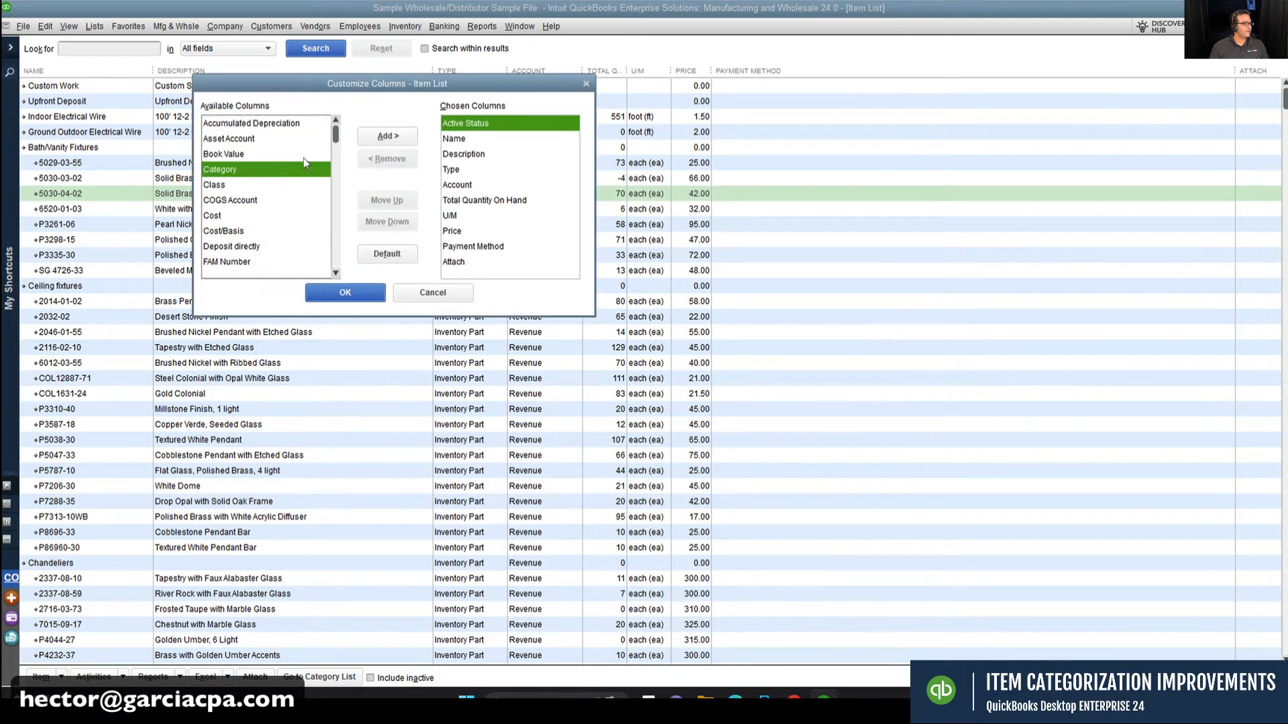
{"action": "left_click", "coordinate": [387, 137]}
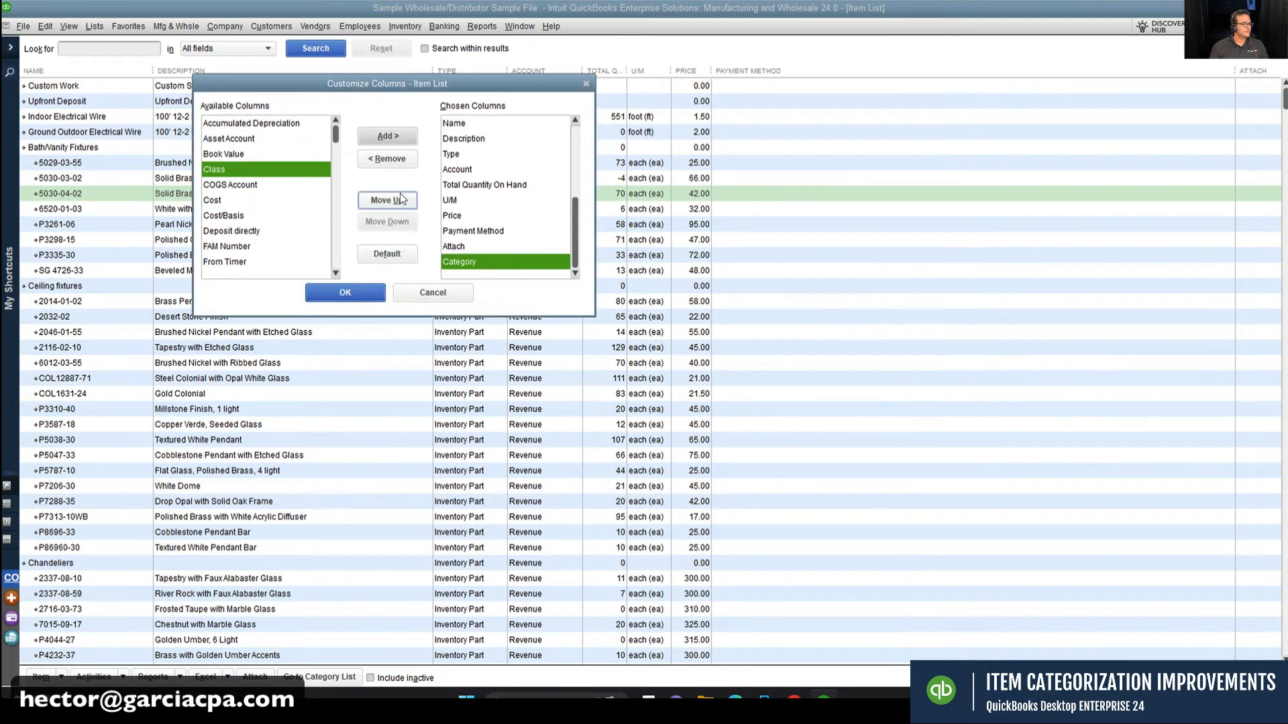
{"action": "left_click", "coordinate": [399, 196]}
{"action": "left_click", "coordinate": [399, 196]}
{"action": "left_click", "coordinate": [400, 196]}
{"action": "left_click", "coordinate": [400, 195]}
{"action": "left_click", "coordinate": [400, 196]}
{"action": "left_click", "coordinate": [400, 196]}
{"action": "left_click", "coordinate": [400, 196]}
{"action": "left_click", "coordinate": [400, 196]}
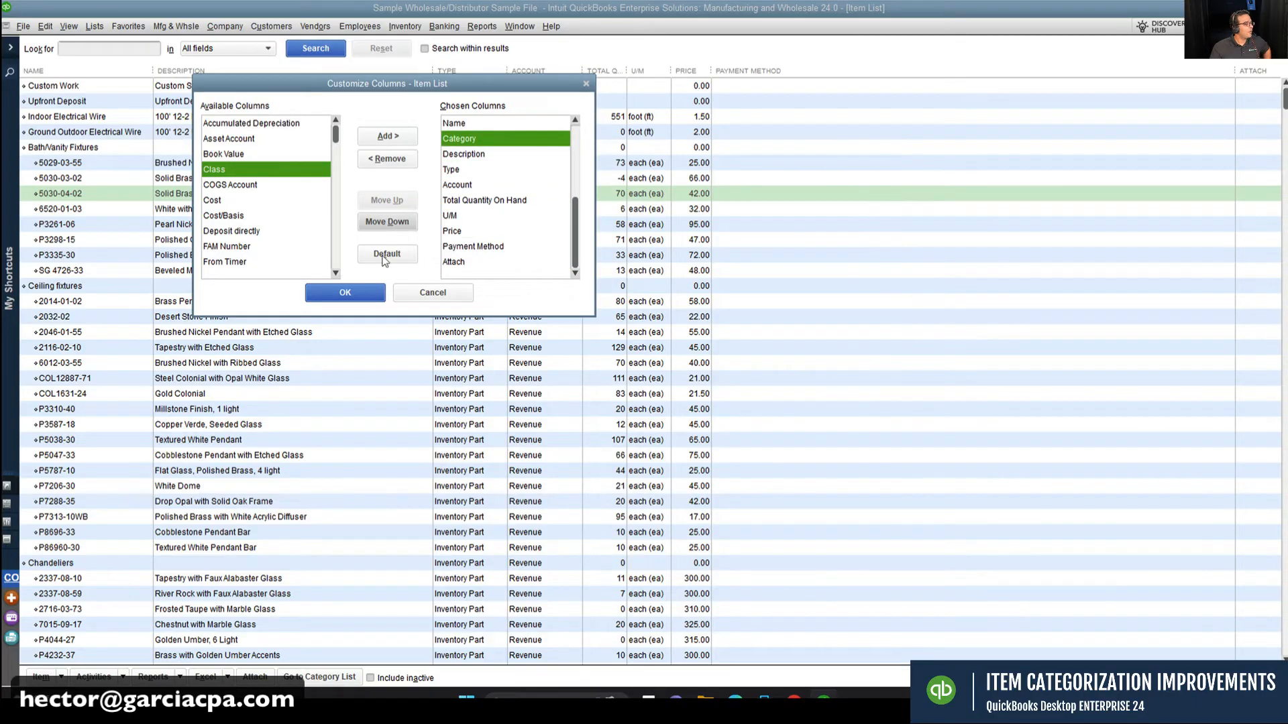
{"action": "left_click", "coordinate": [344, 292]}
{"action": "left_click_drag", "start_coordinate": [208, 70], "coordinate": [252, 70]}
{"action": "left_click", "coordinate": [199, 91]}
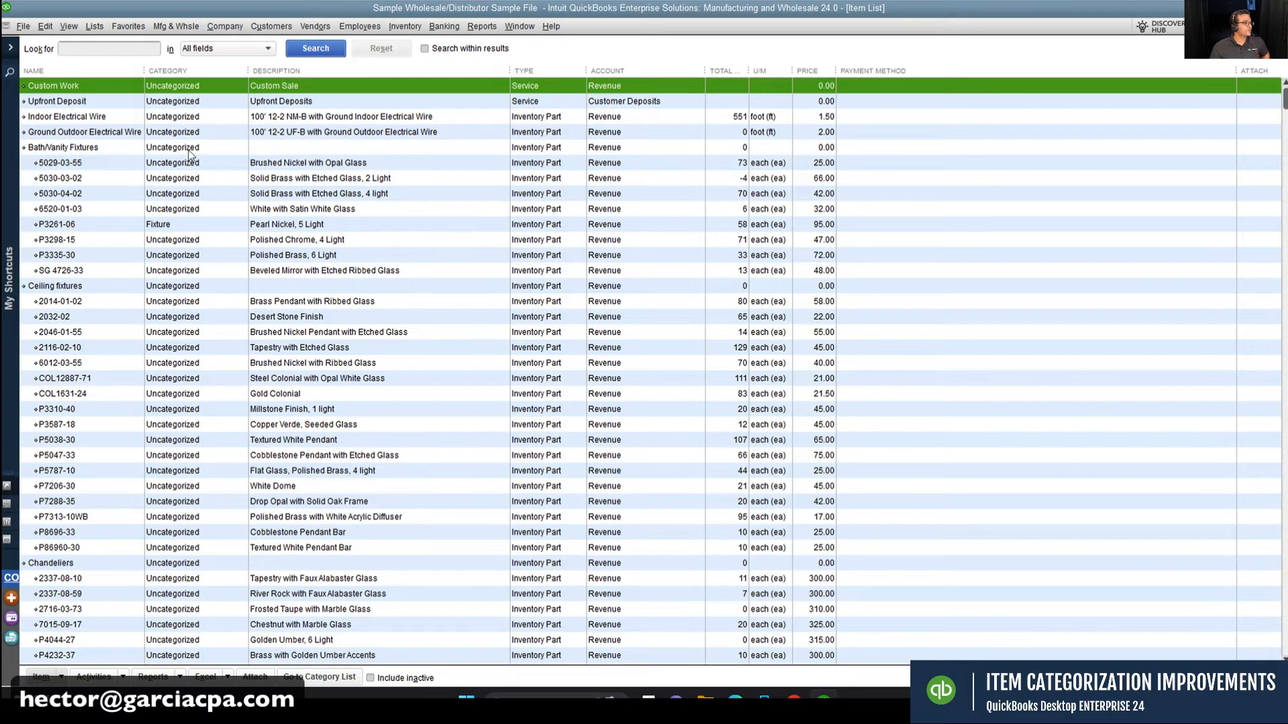
Step: Check the available search fields and search the Item List for "fix" in All fields
{"action": "left_click", "coordinate": [221, 50]}
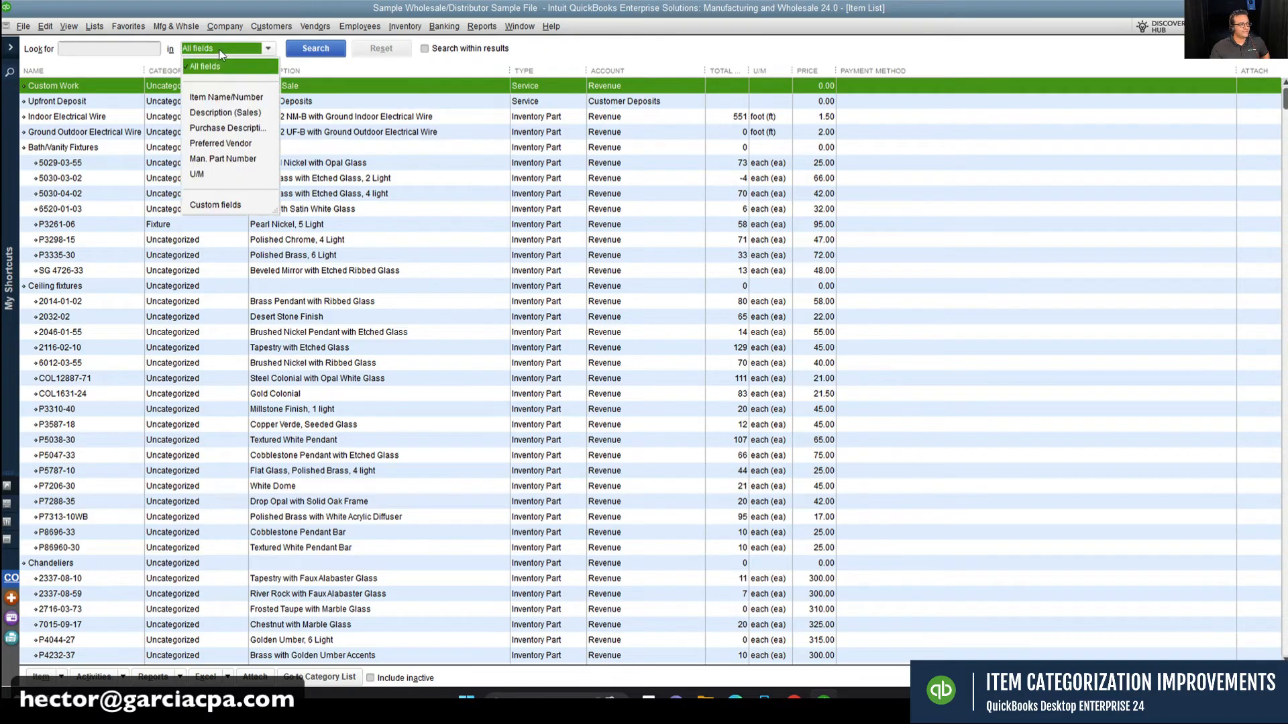
{"action": "left_click", "coordinate": [221, 51]}
{"action": "left_click", "coordinate": [222, 51]}
{"action": "left_click", "coordinate": [127, 51]}
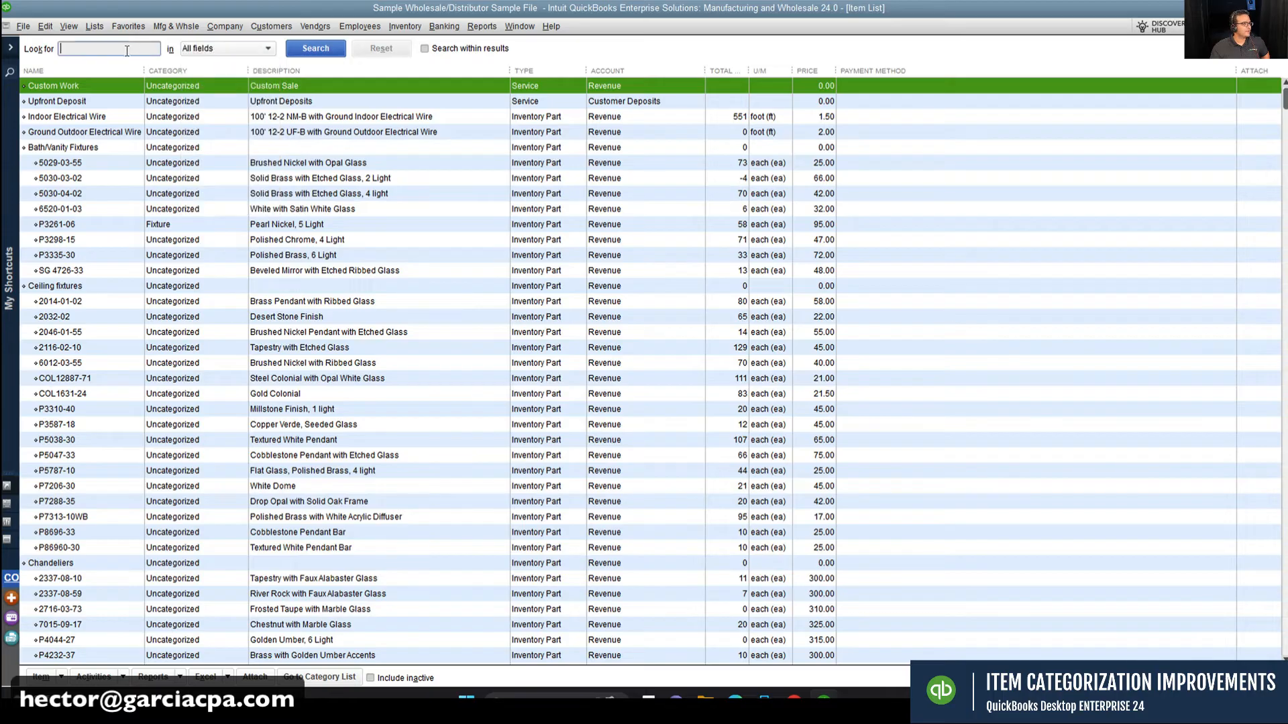
{"action": "left_click", "coordinate": [179, 222]}
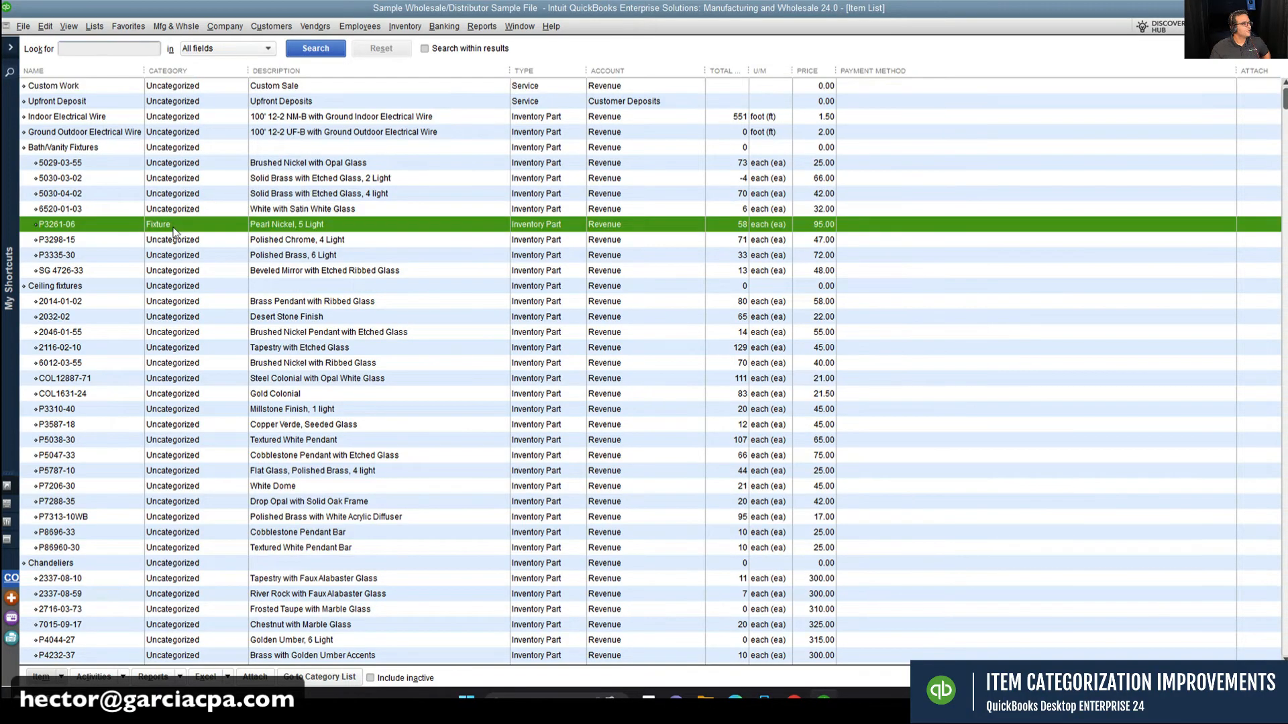
{"action": "left_click", "coordinate": [61, 48]}
{"action": "type", "text": "f"}
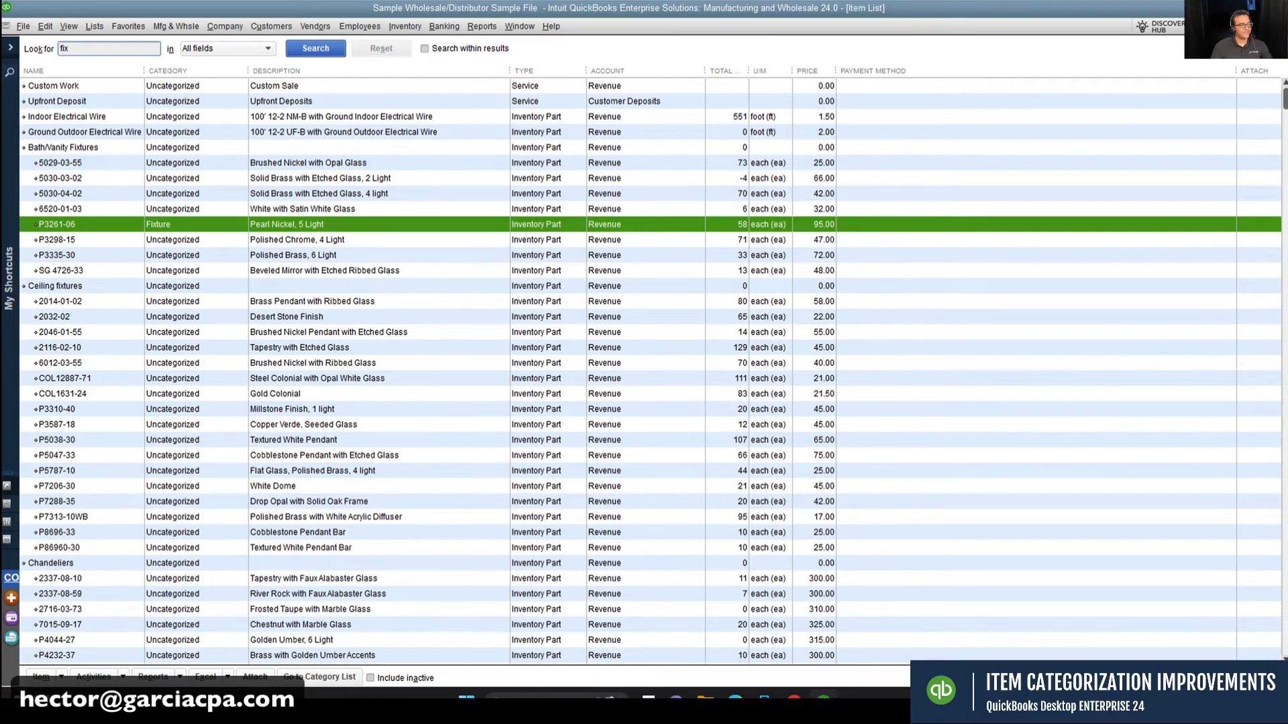
{"action": "type", "text": "ix"}
{"action": "key", "text": "Return"}
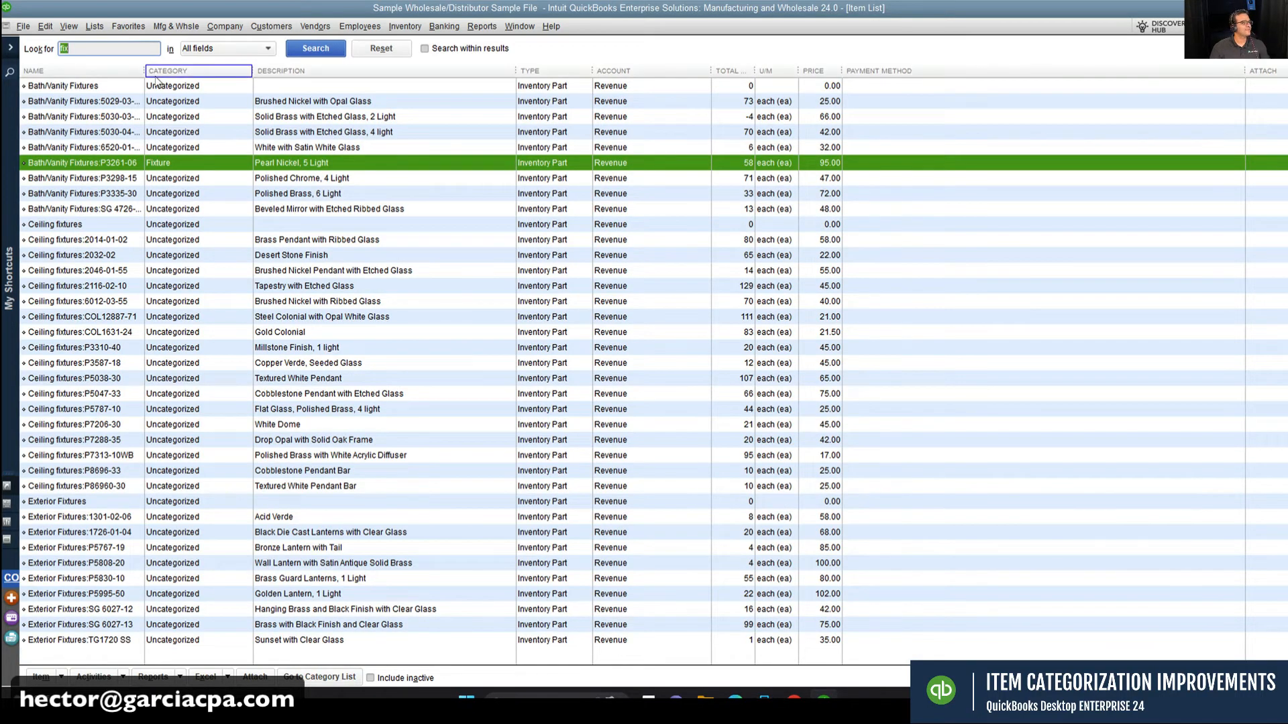
Step: Review the search field options again for a category choice, keeping All fields, and select the search text
{"action": "left_click", "coordinate": [222, 50]}
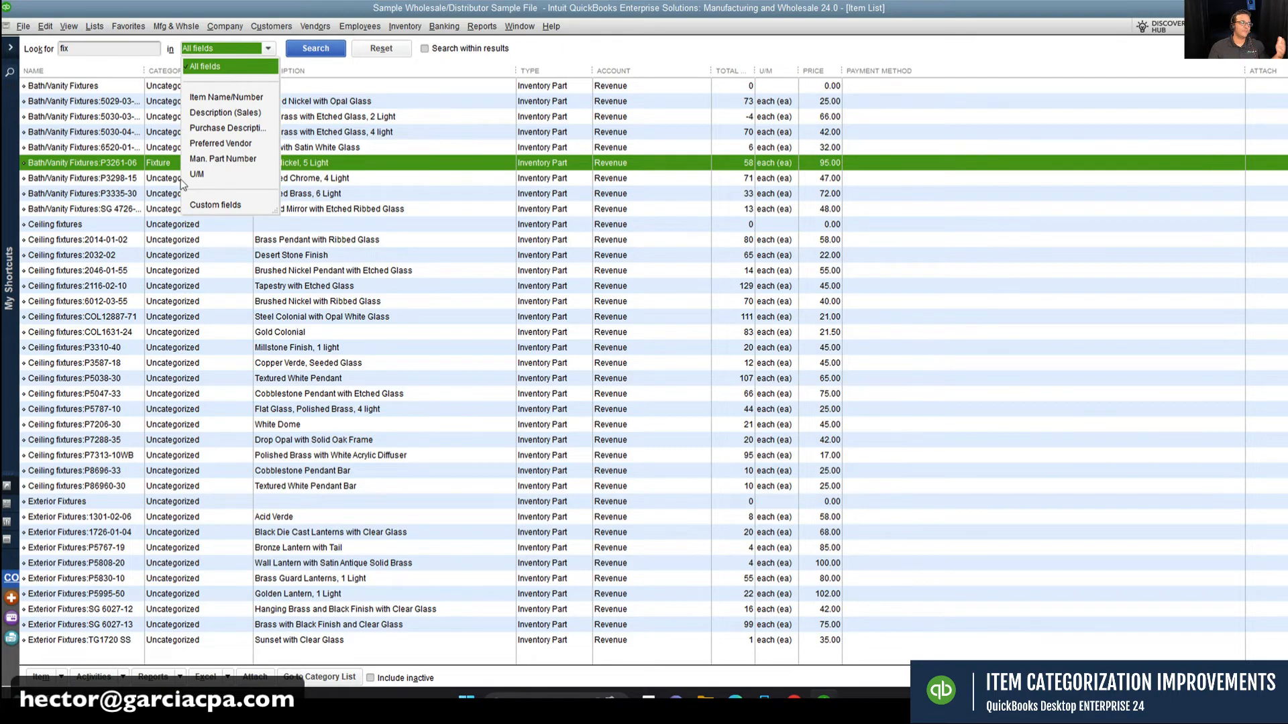
{"action": "left_click", "coordinate": [152, 170]}
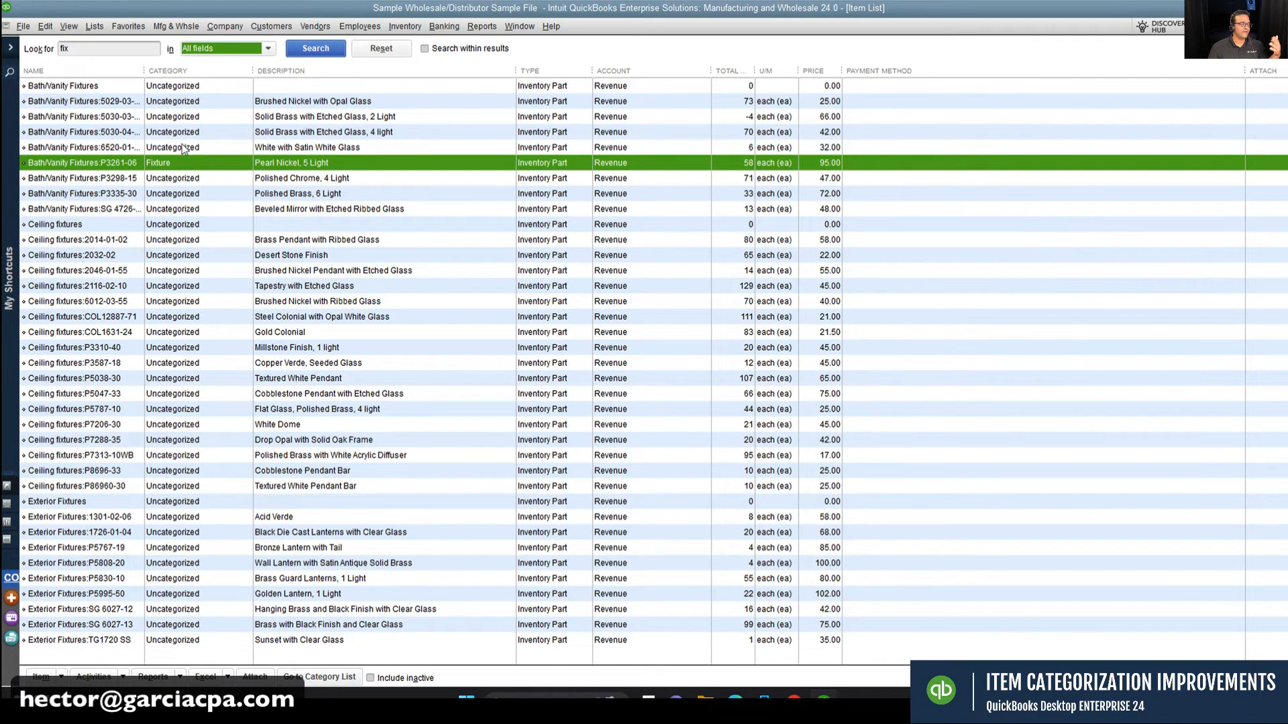
{"action": "left_click_drag", "start_coordinate": [102, 49], "coordinate": [11, 42]}
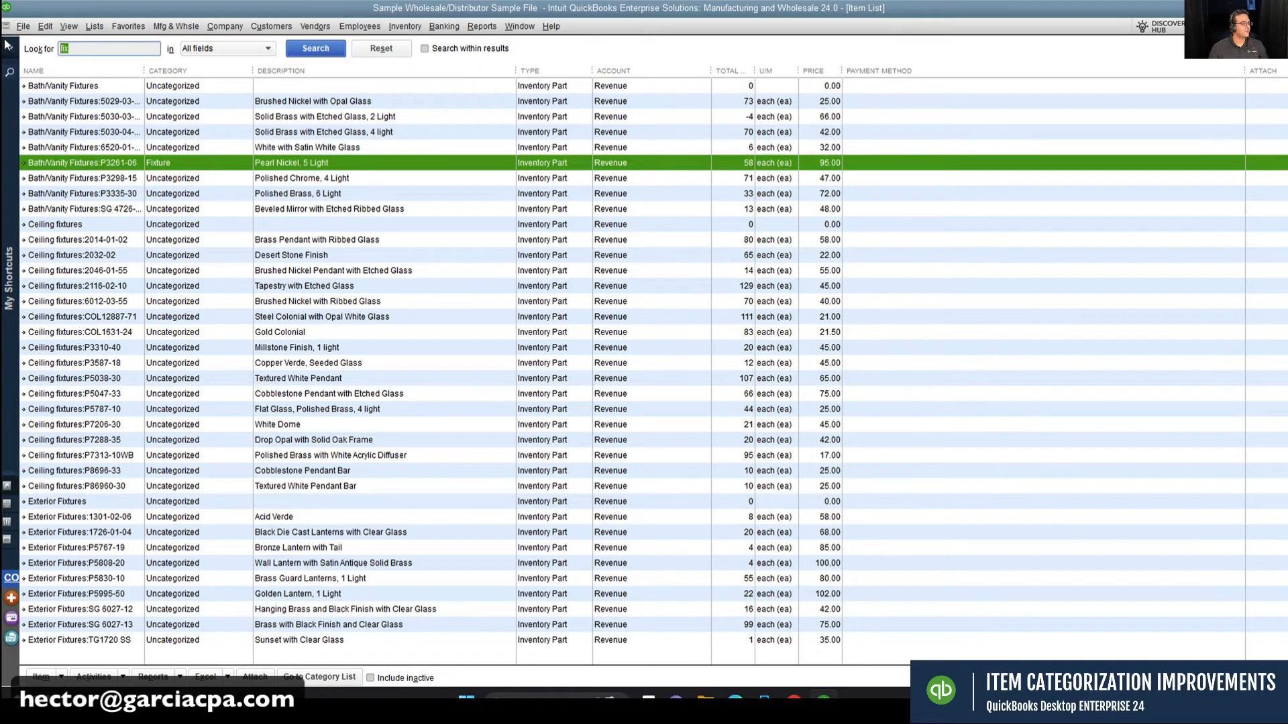
Step: View item P3261-06 from the search results, cancel without changes, and close the Item List
{"action": "double_click", "coordinate": [177, 166]}
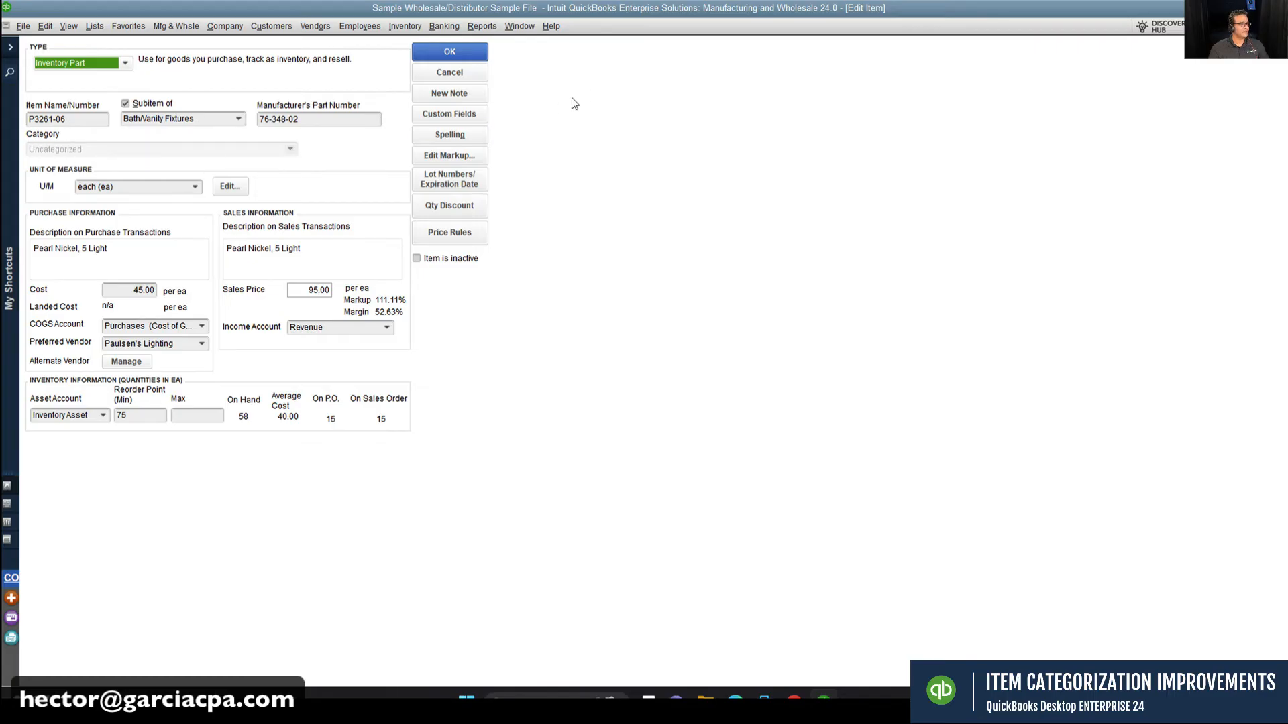
{"action": "left_click", "coordinate": [449, 71]}
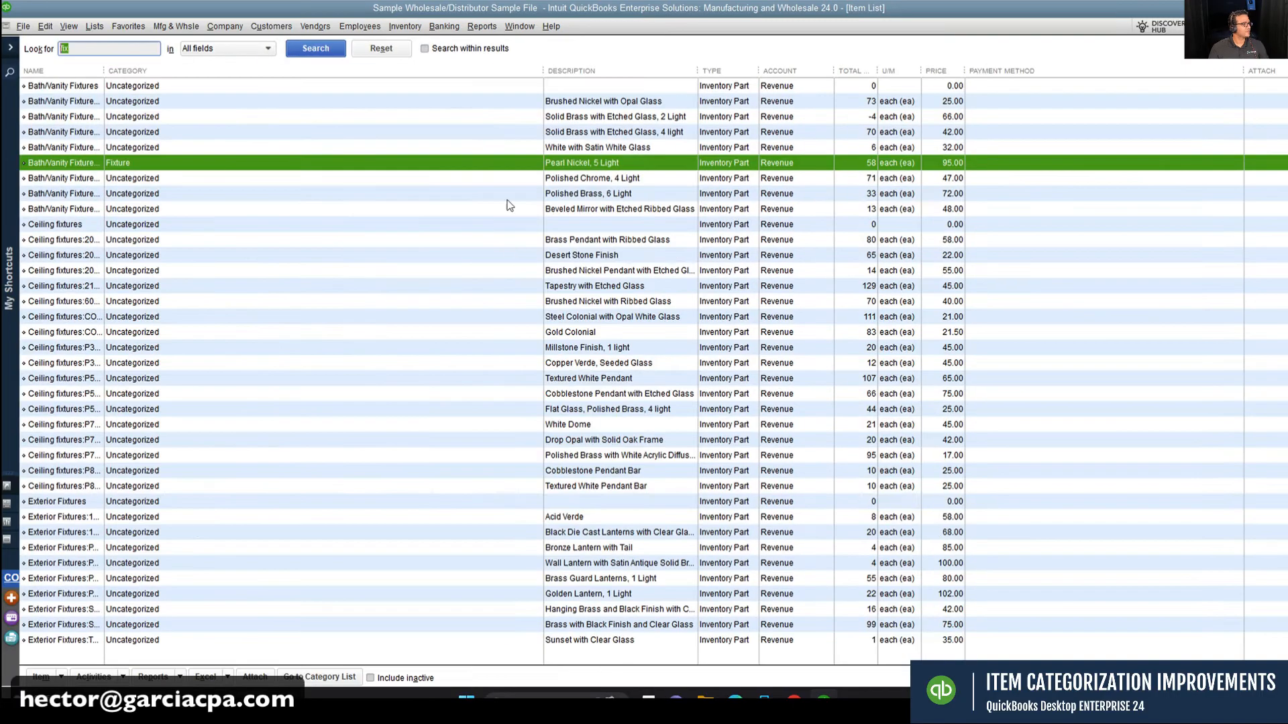
{"action": "key", "text": "Escape"}
Step: Reopen the Item List maximized, view item P3261-06 to check its Category field, and cancel without changes
{"action": "left_click", "coordinate": [89, 26]}
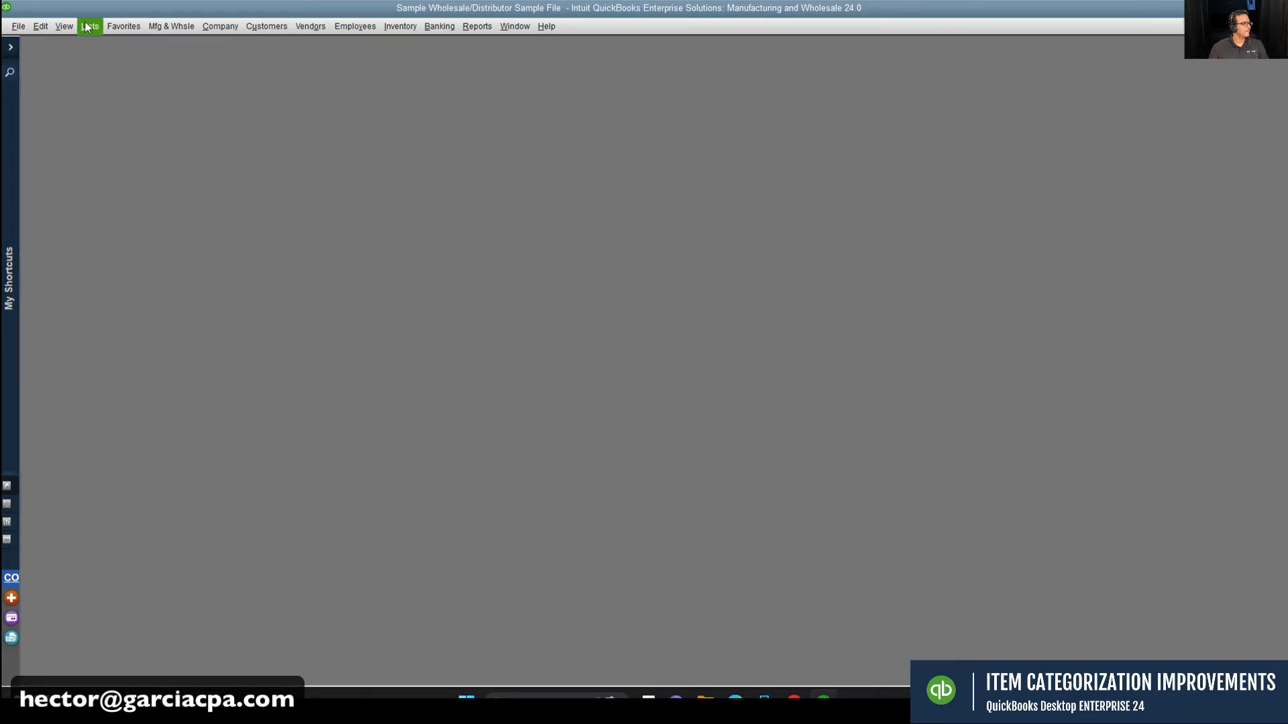
{"action": "left_click", "coordinate": [95, 55]}
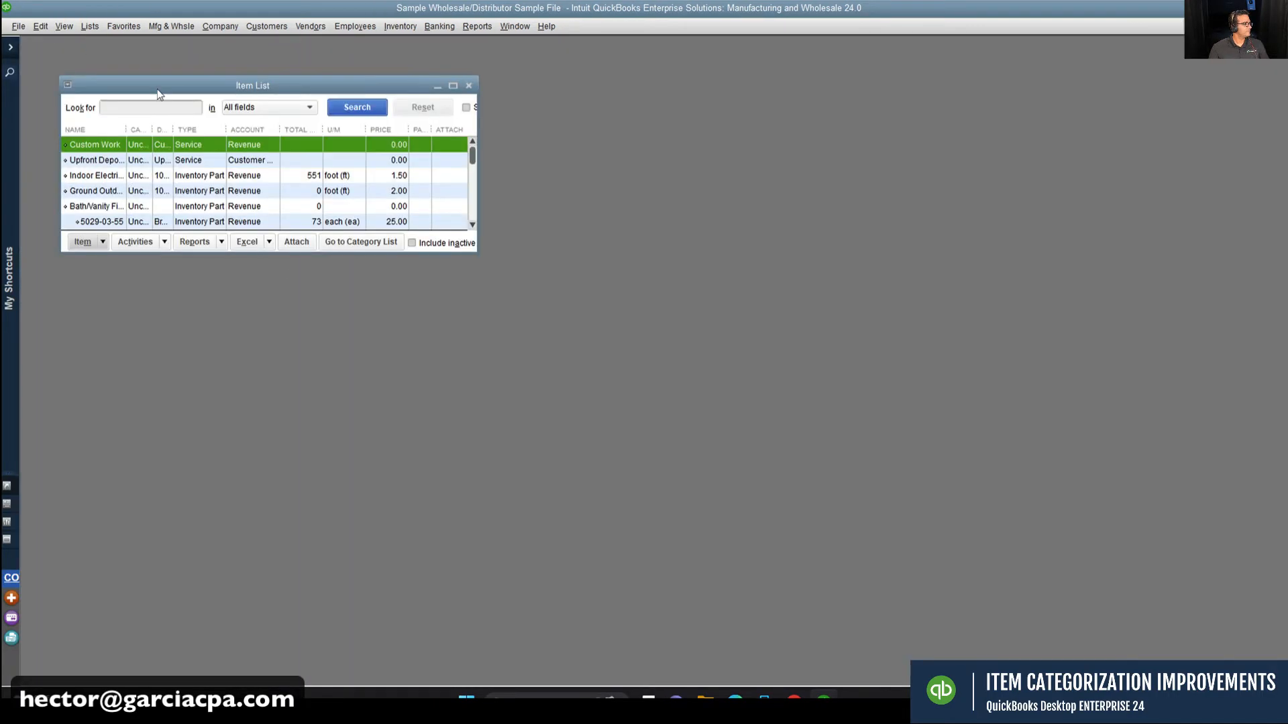
{"action": "double_click", "coordinate": [158, 89]}
{"action": "double_click", "coordinate": [130, 225]}
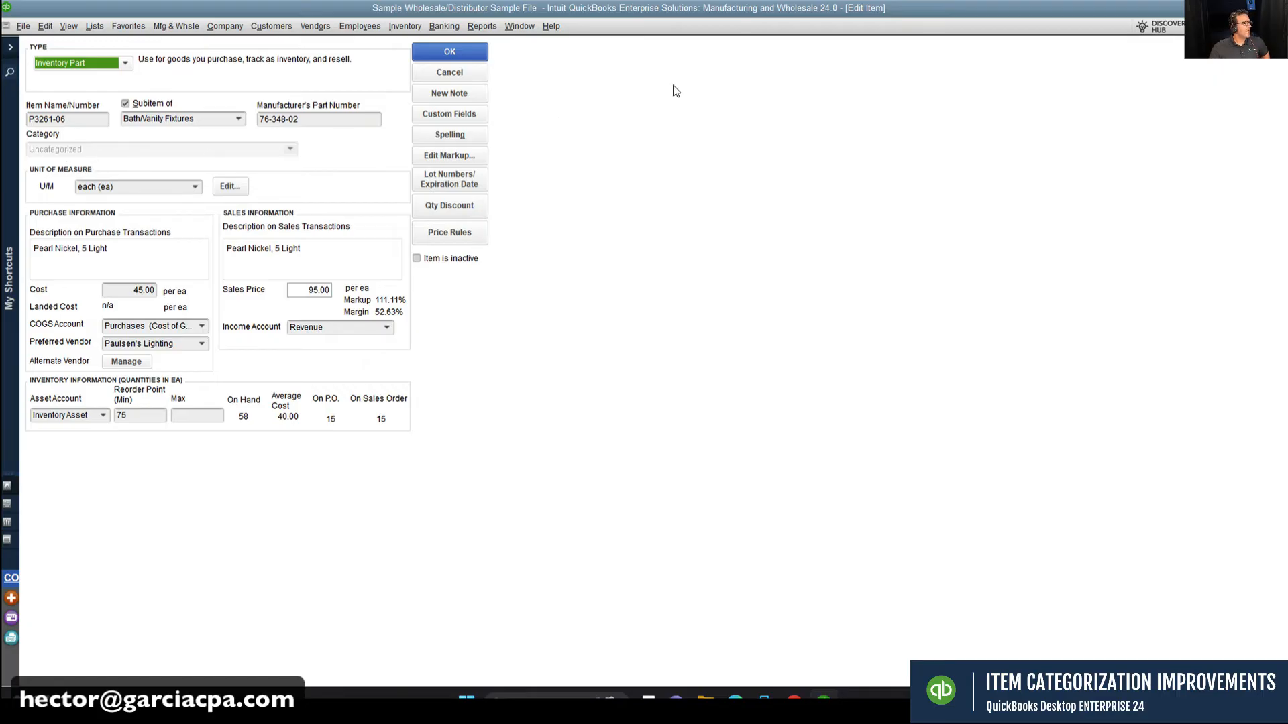
{"action": "left_click", "coordinate": [449, 74]}
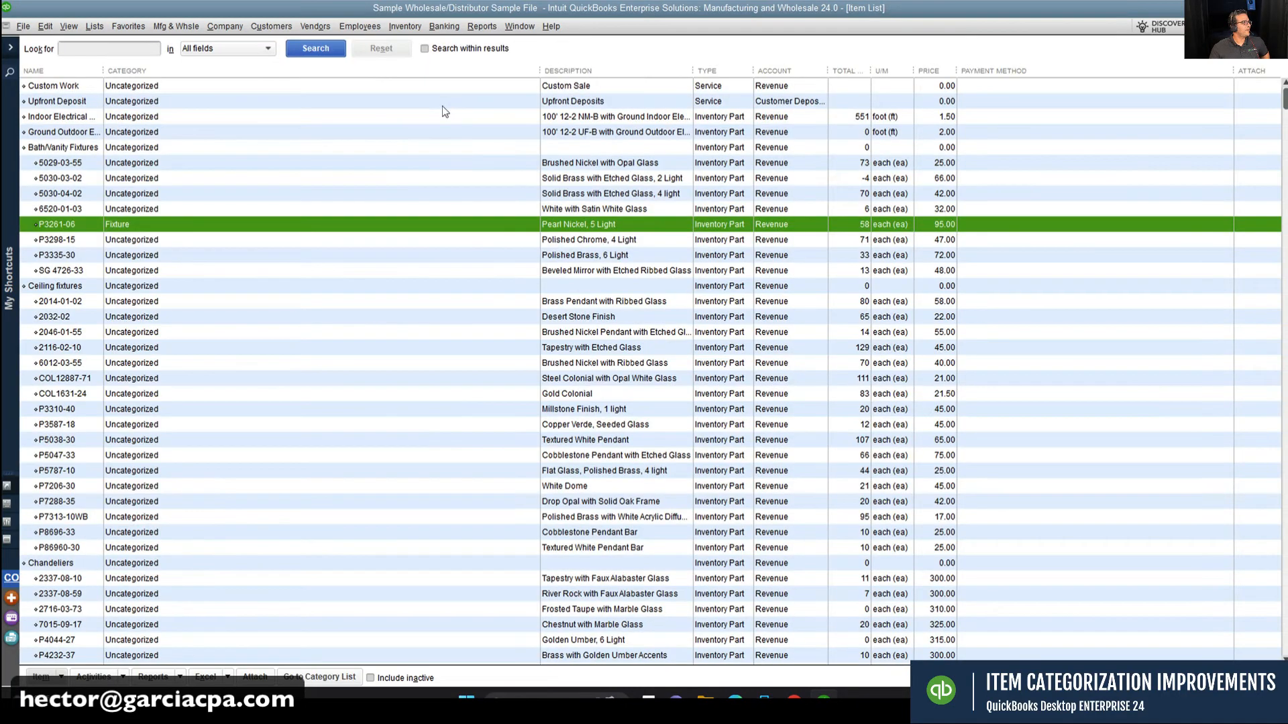
Step: Open the Category List and compare the items under Uncategorized with those under Fixture
{"action": "left_click", "coordinate": [92, 27]}
{"action": "left_click", "coordinate": [124, 74]}
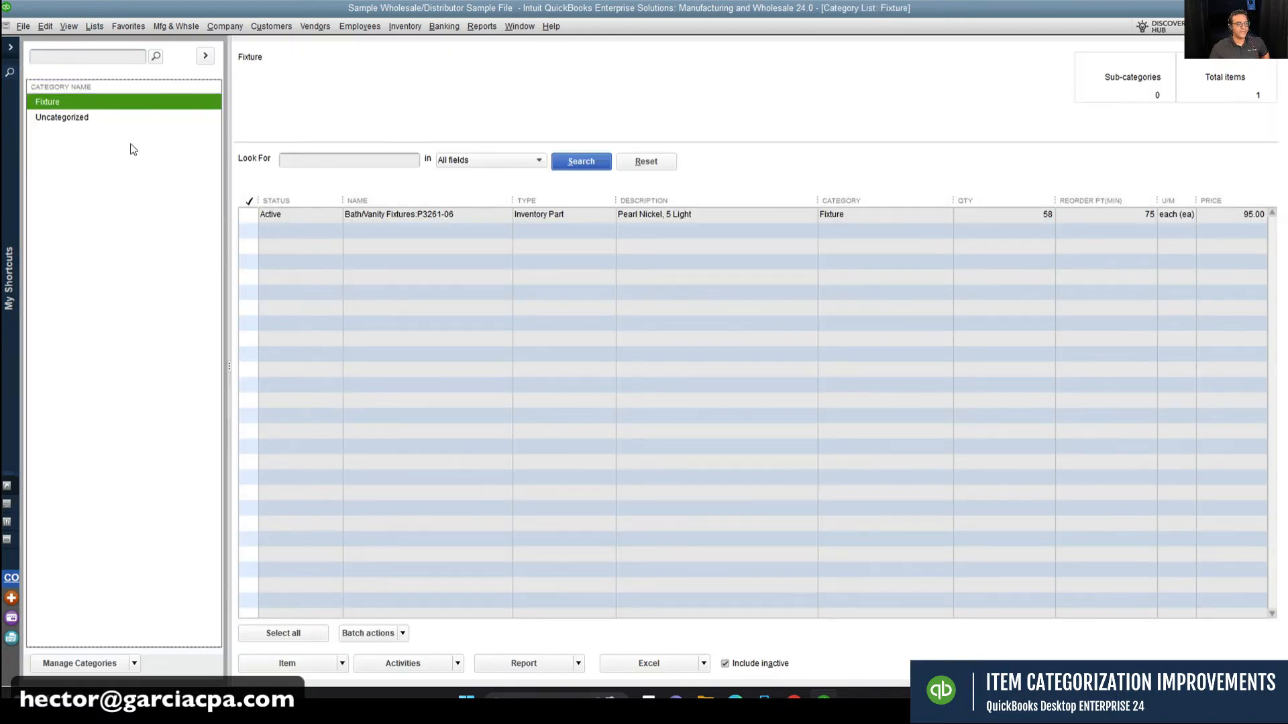
{"action": "left_click", "coordinate": [62, 117]}
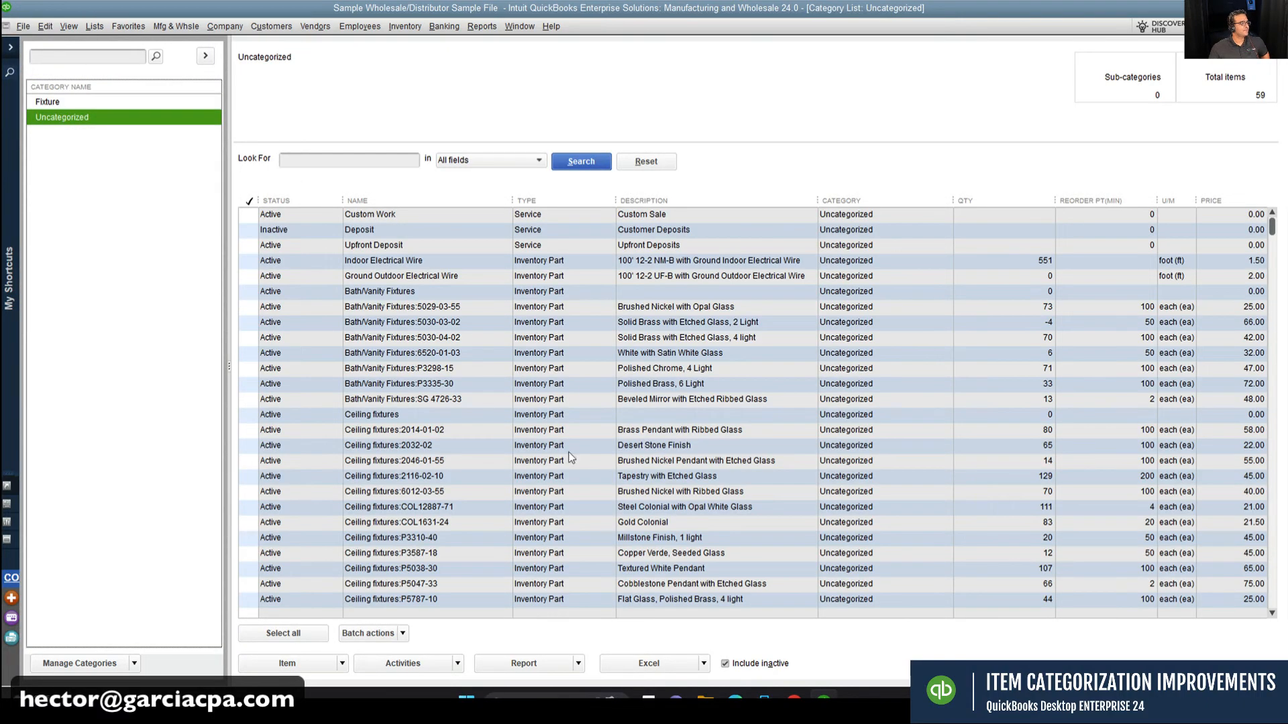
{"action": "left_click", "coordinate": [55, 99]}
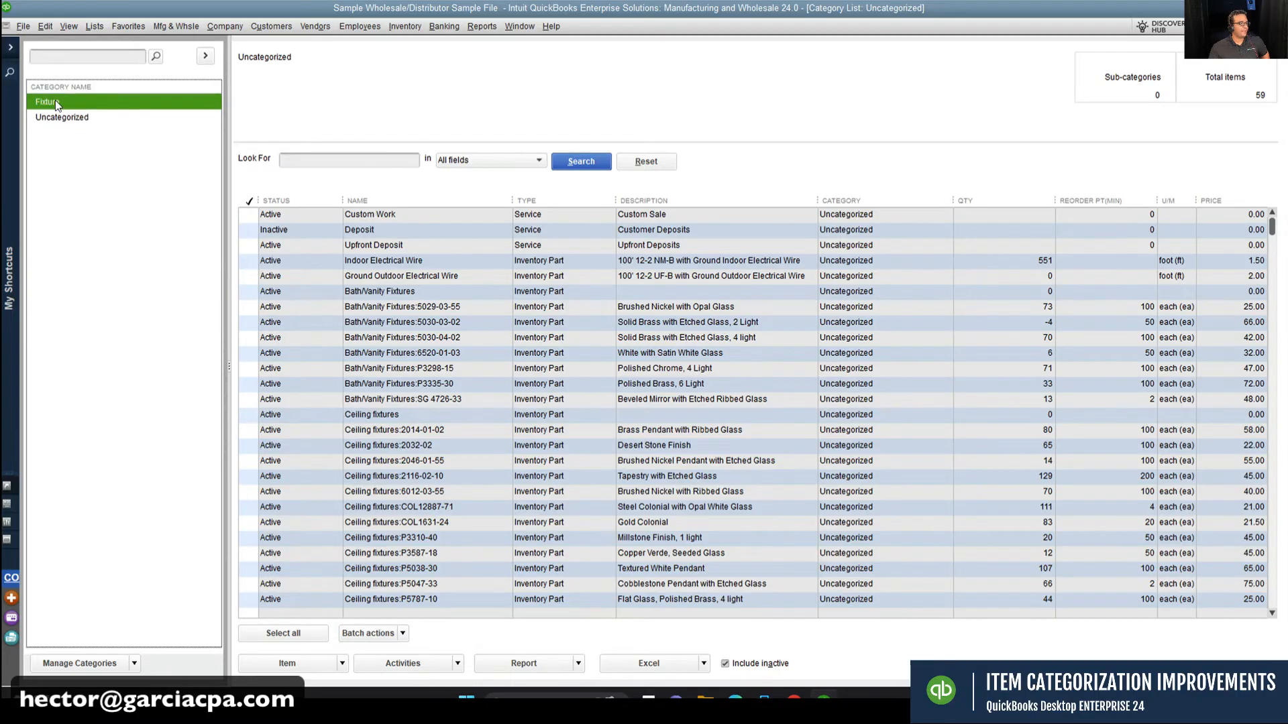
Step: Add a new item category named Lights to the Category List
{"action": "left_click", "coordinate": [52, 117]}
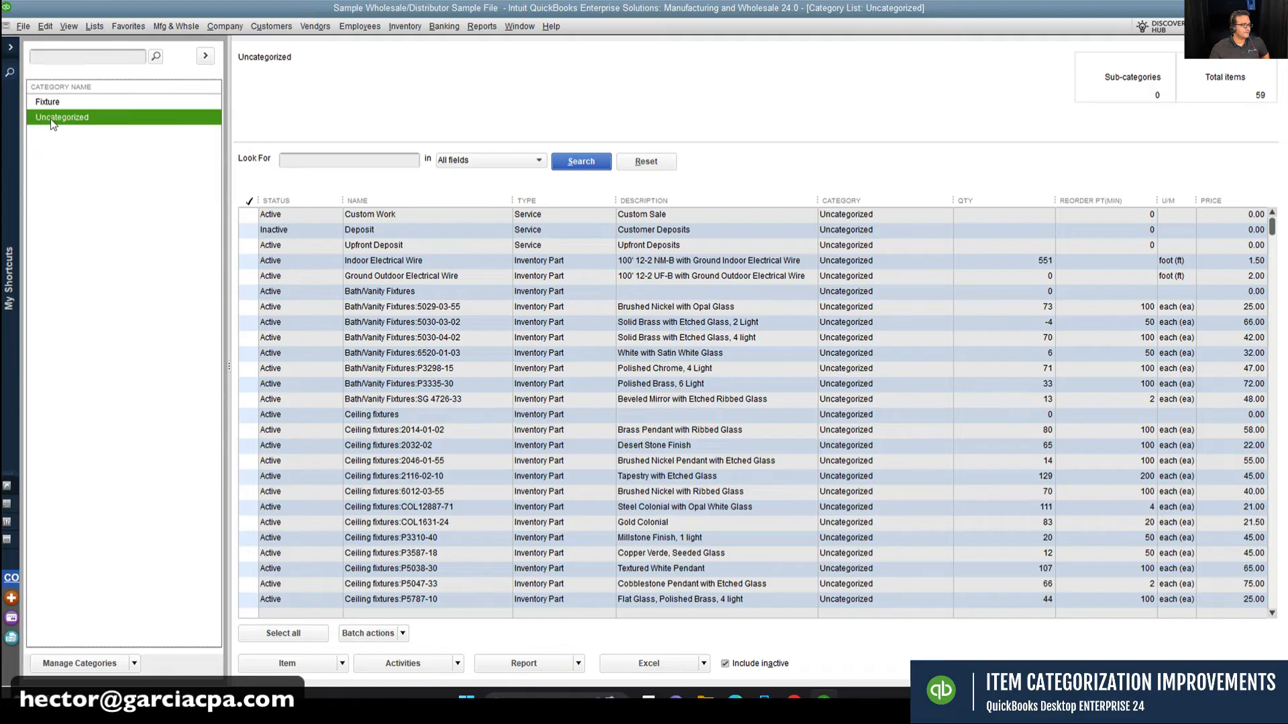
{"action": "left_click", "coordinate": [134, 663]}
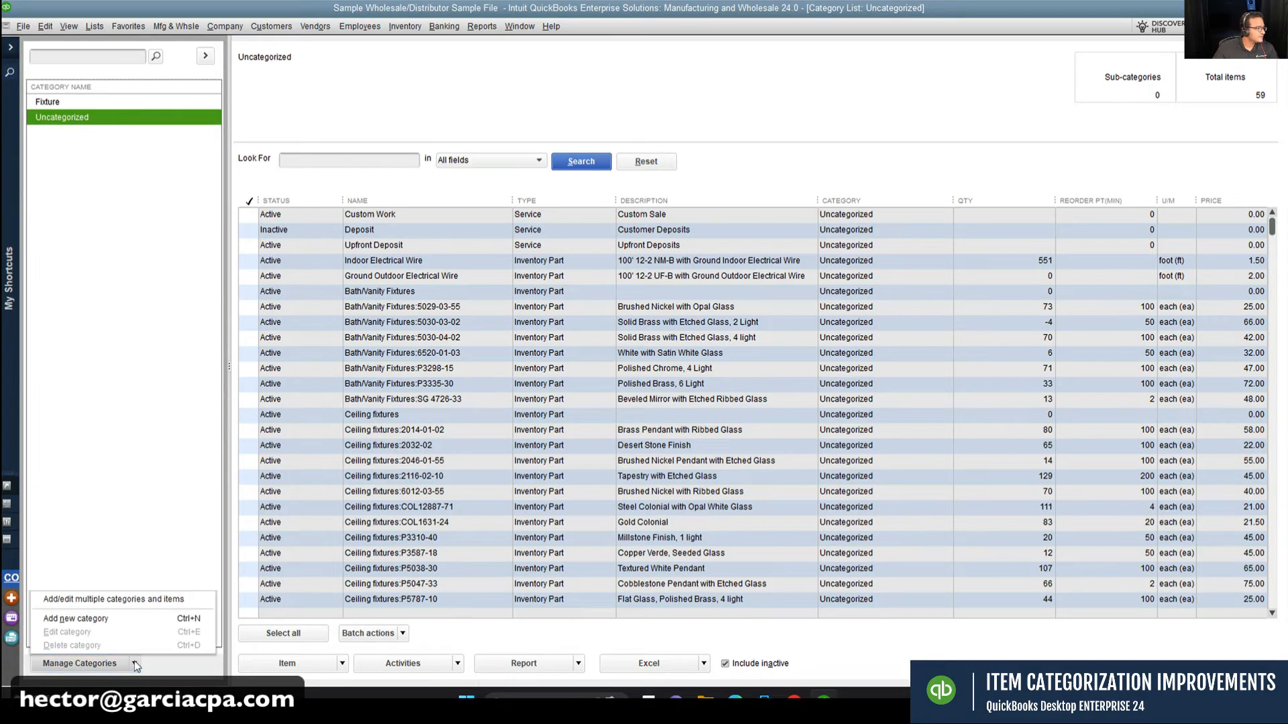
{"action": "left_click", "coordinate": [62, 615]}
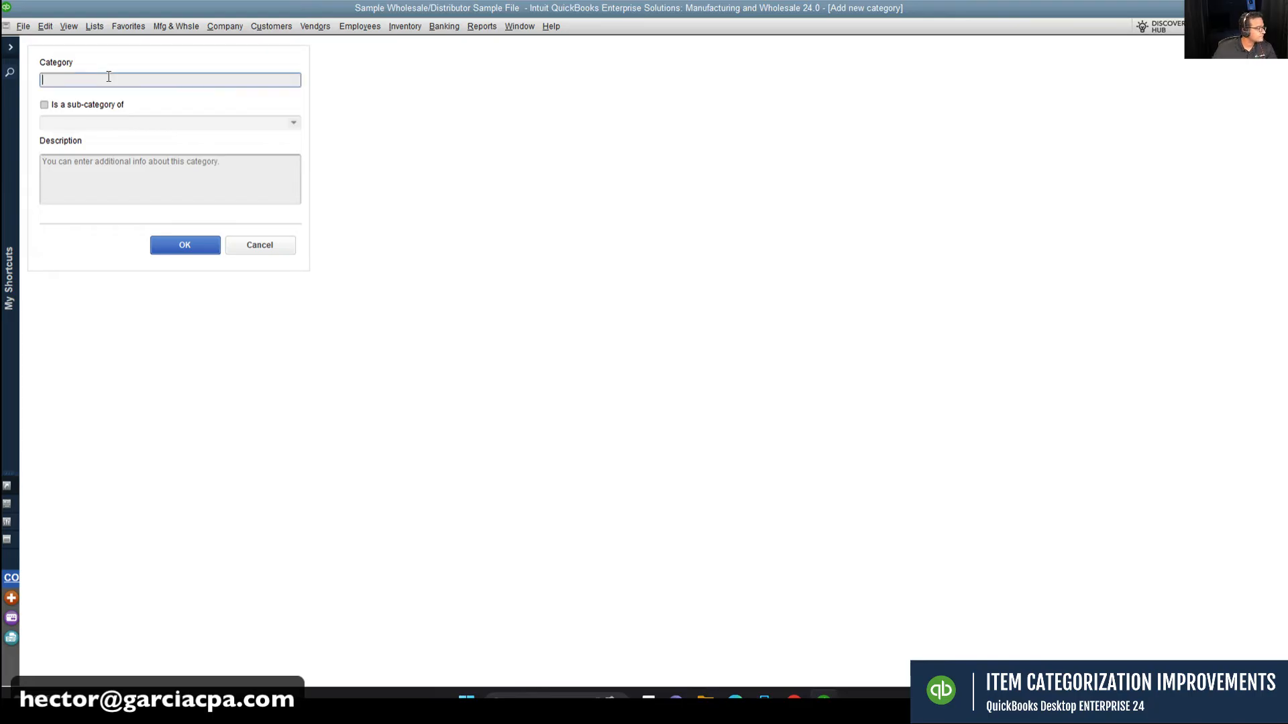
{"action": "type", "text": "Lights"}
{"action": "left_click", "coordinate": [185, 245]}
Step: Add another new item category named Hardware
{"action": "left_click", "coordinate": [134, 664]}
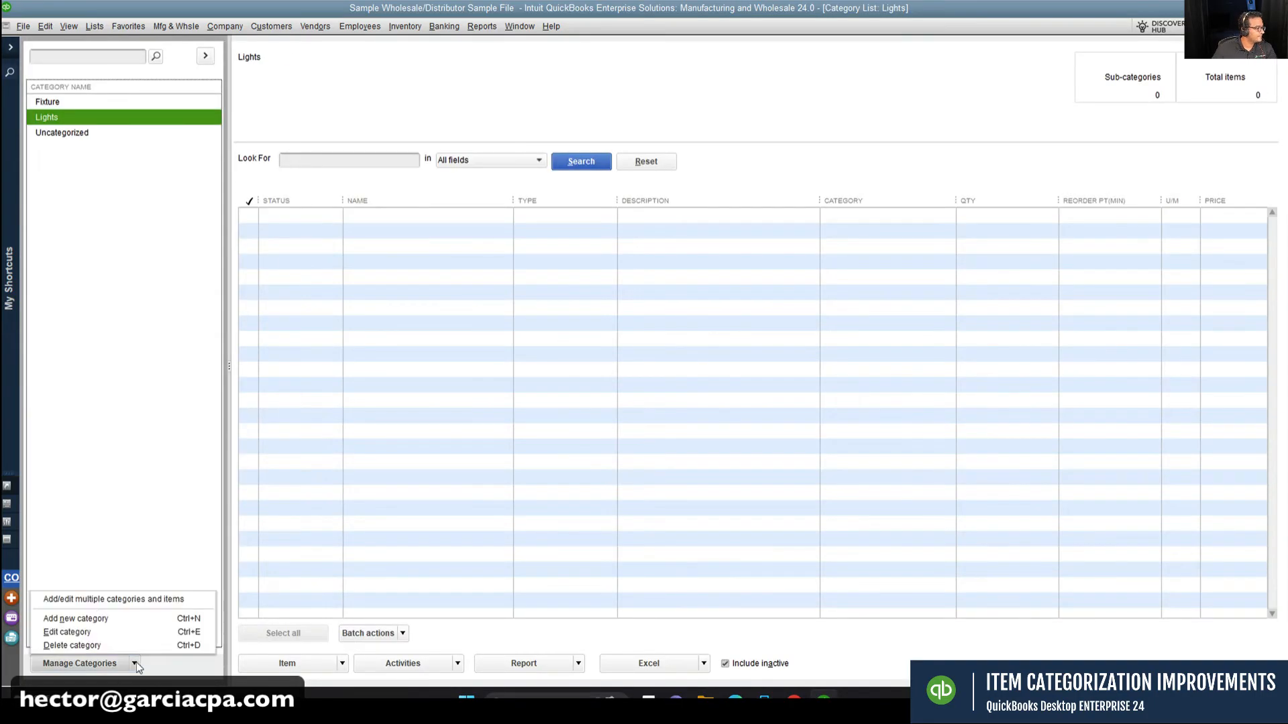
{"action": "left_click", "coordinate": [87, 617]}
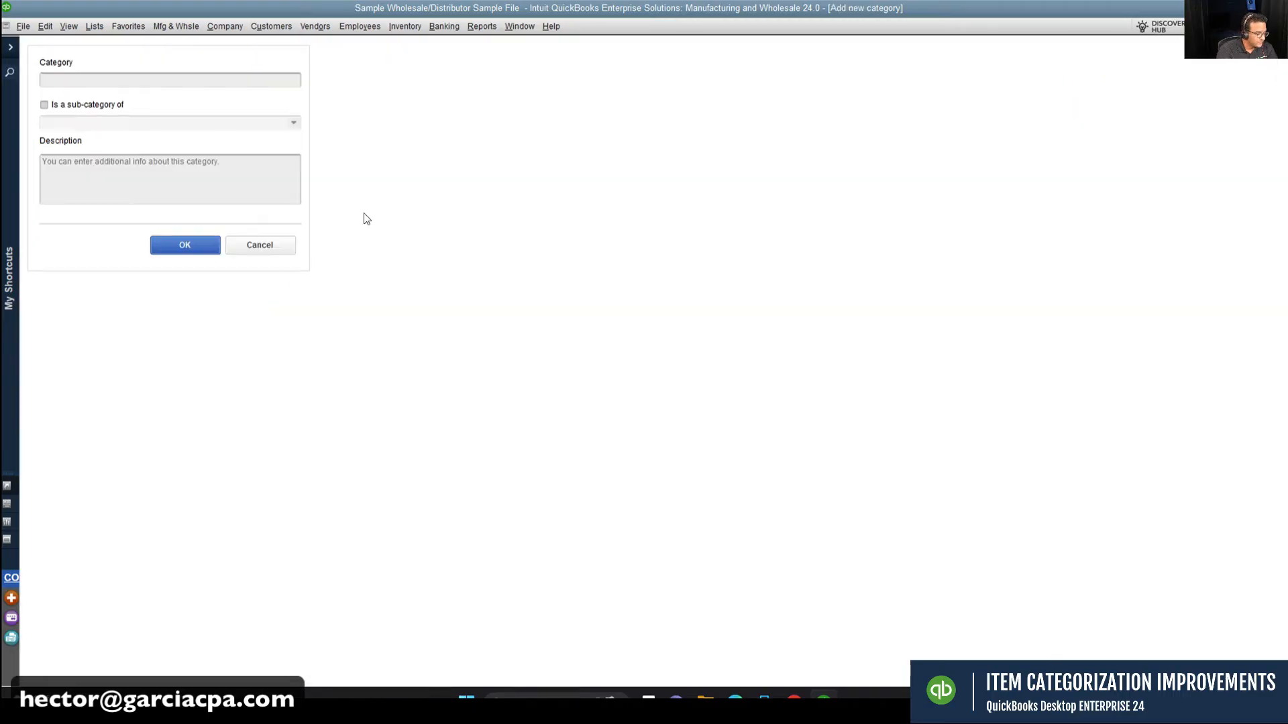
{"action": "left_click", "coordinate": [75, 79]}
{"action": "type", "text": "Hard"}
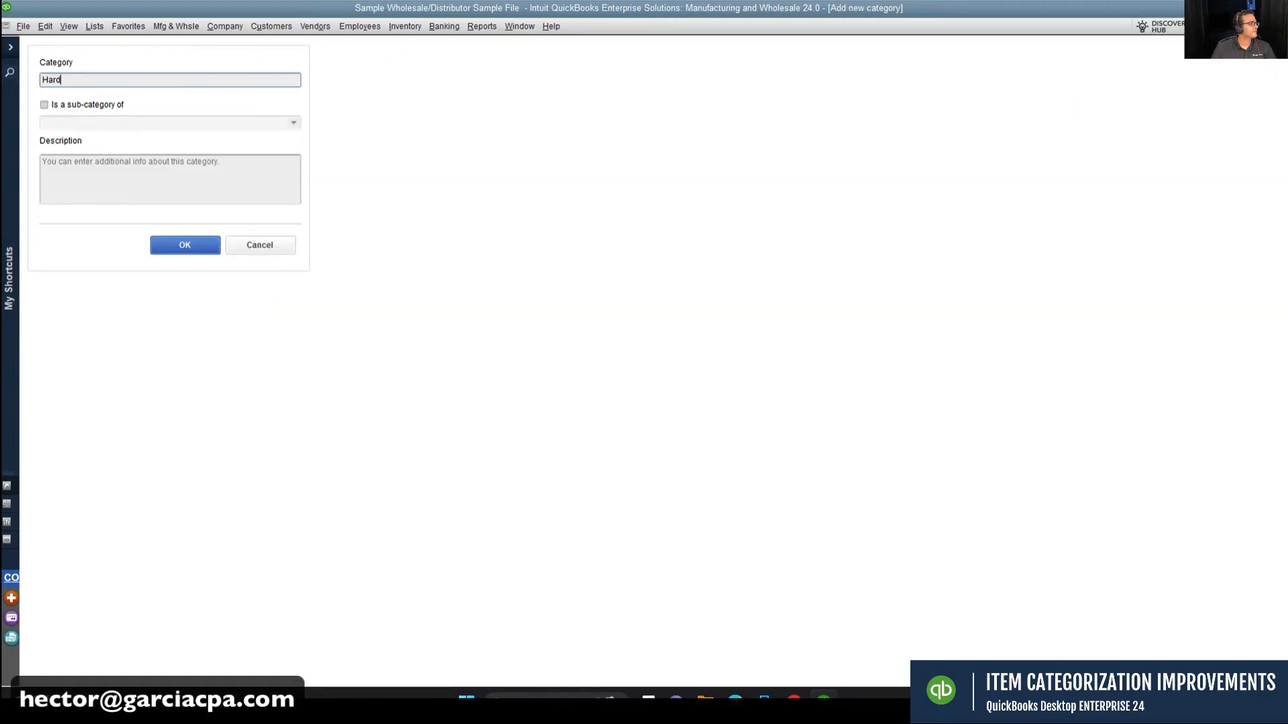
{"action": "type", "text": "ware"}
{"action": "left_click", "coordinate": [178, 242]}
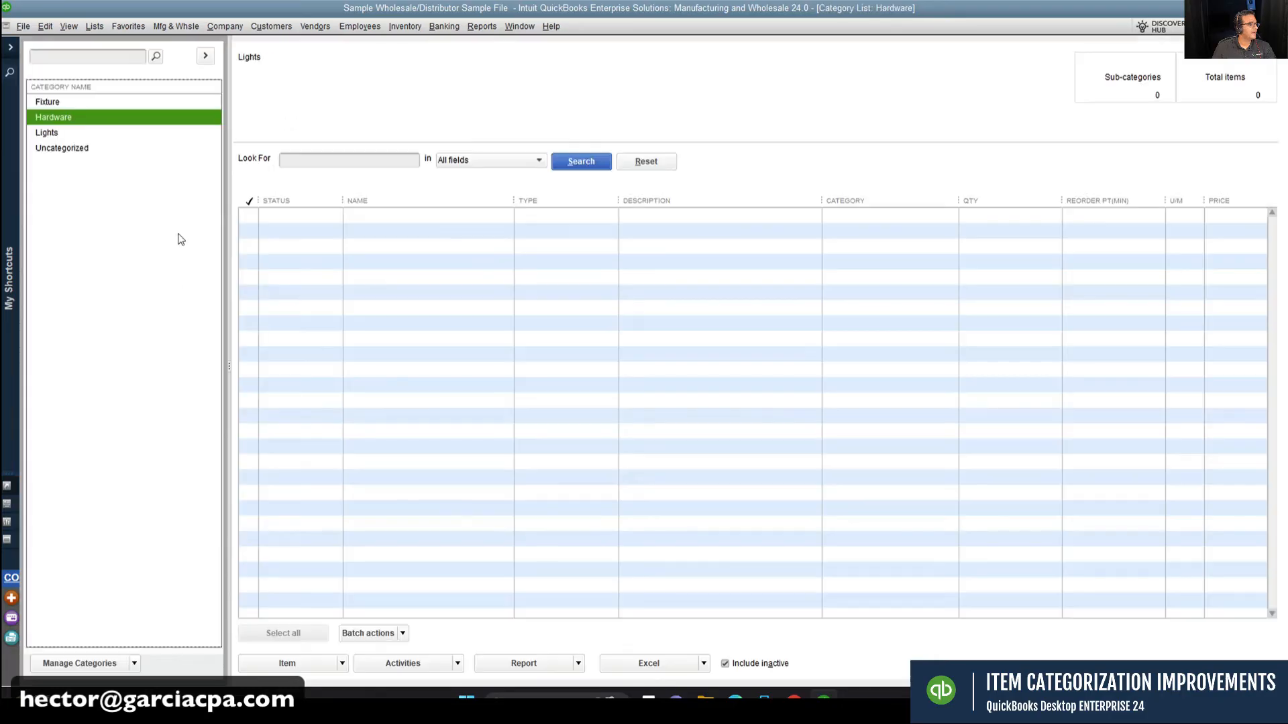
Step: Among the Uncategorized items, mark Custom Work, Deposit, Upfront Deposit, Freight-In, Non-stock Item and Fin Chg
{"action": "left_click", "coordinate": [67, 134]}
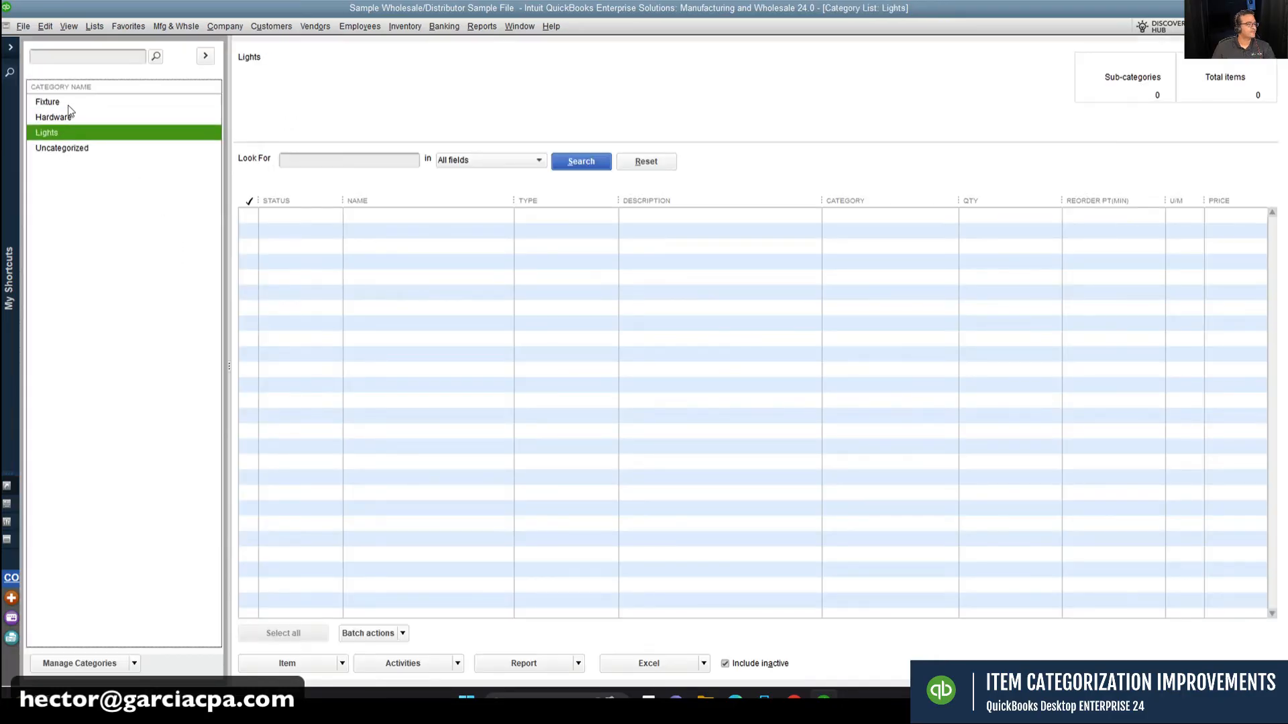
{"action": "left_click", "coordinate": [68, 105]}
{"action": "left_click", "coordinate": [71, 153]}
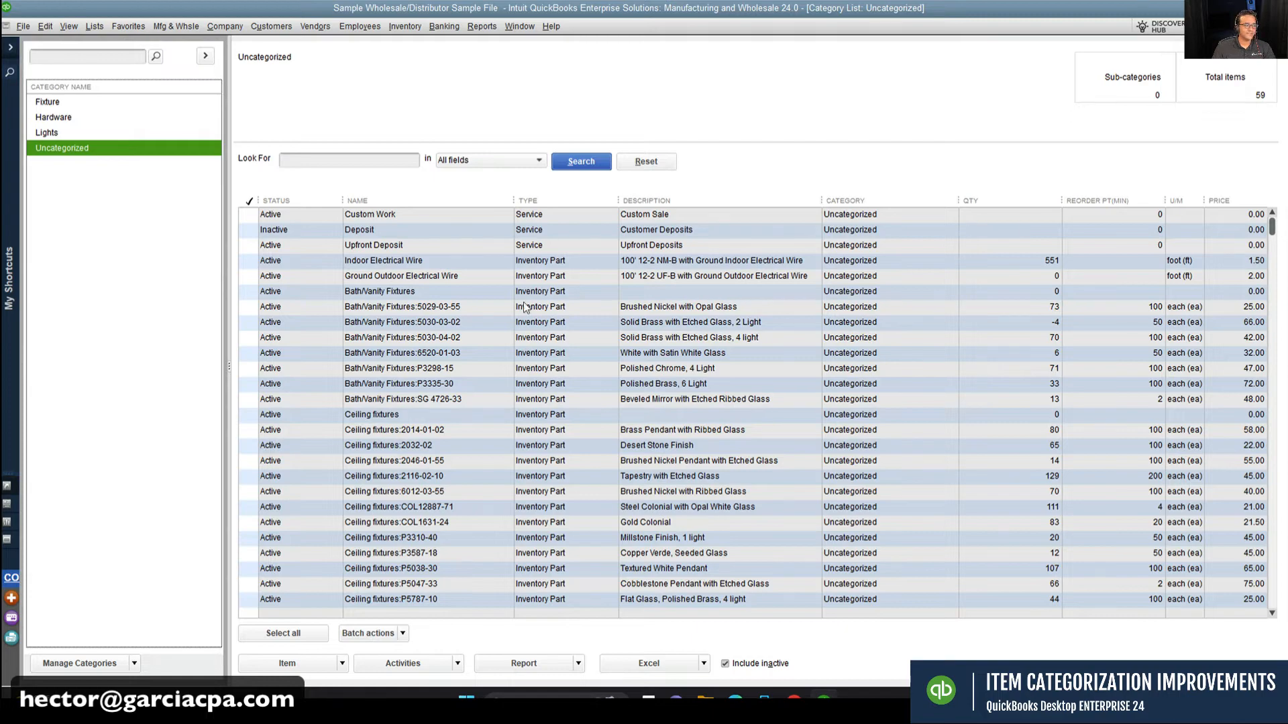
{"action": "scroll", "coordinate": [598, 357], "scroll_direction": "down", "scroll_amount": 10}
{"action": "scroll", "coordinate": [599, 357], "scroll_direction": "up", "scroll_amount": 10}
{"action": "left_click", "coordinate": [248, 215]}
{"action": "left_click", "coordinate": [248, 231]}
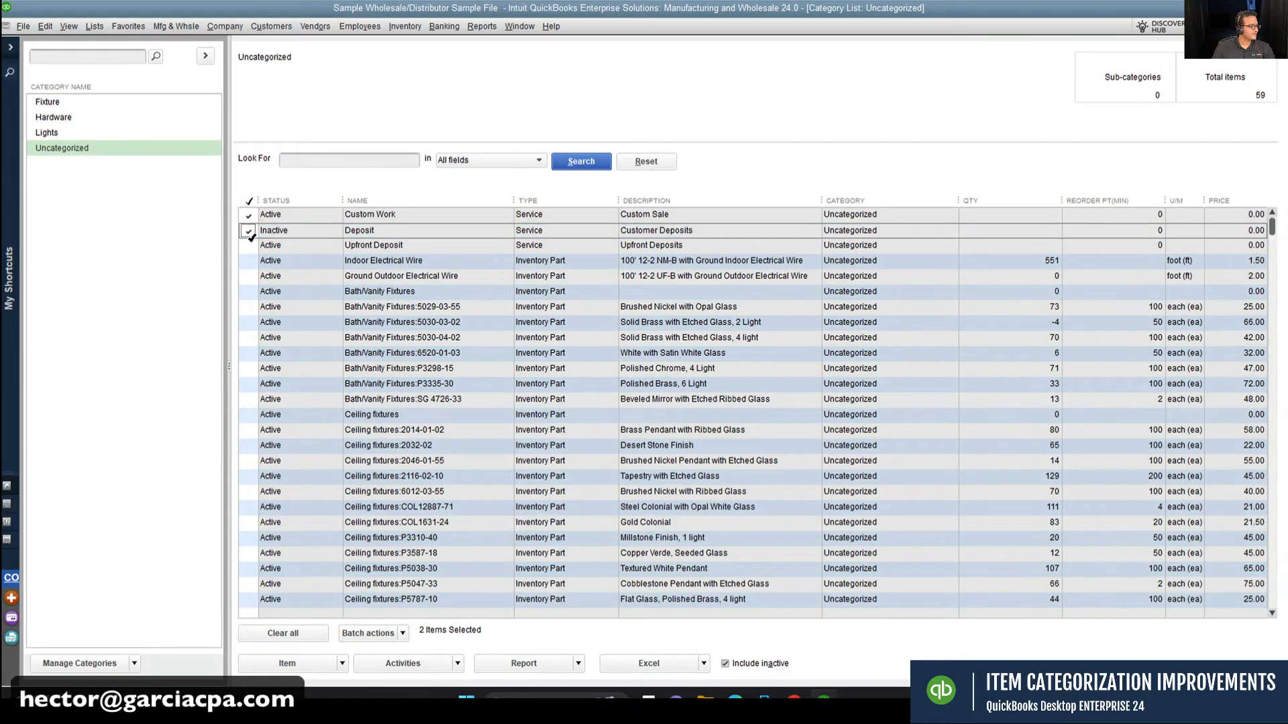
{"action": "left_click", "coordinate": [248, 246]}
{"action": "scroll", "coordinate": [483, 489], "scroll_direction": "down", "scroll_amount": 10}
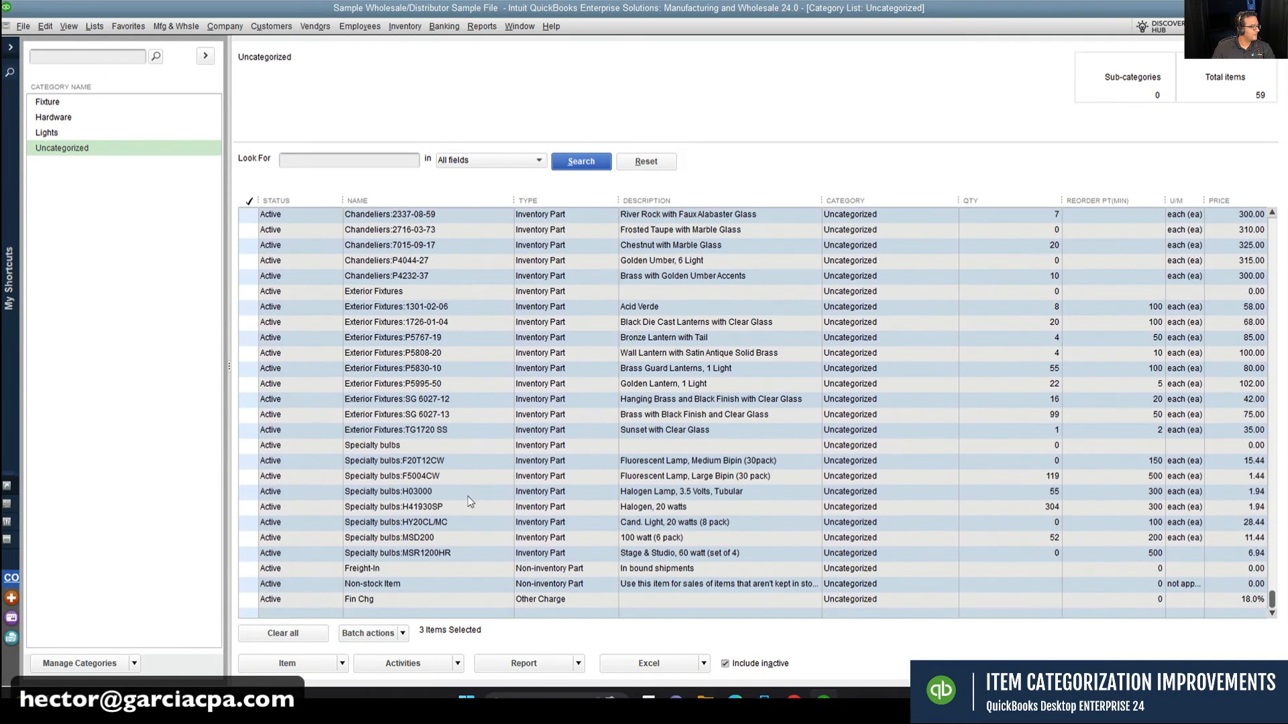
{"action": "left_click", "coordinate": [247, 585]}
{"action": "scroll", "coordinate": [470, 474], "scroll_direction": "up", "scroll_amount": 11}
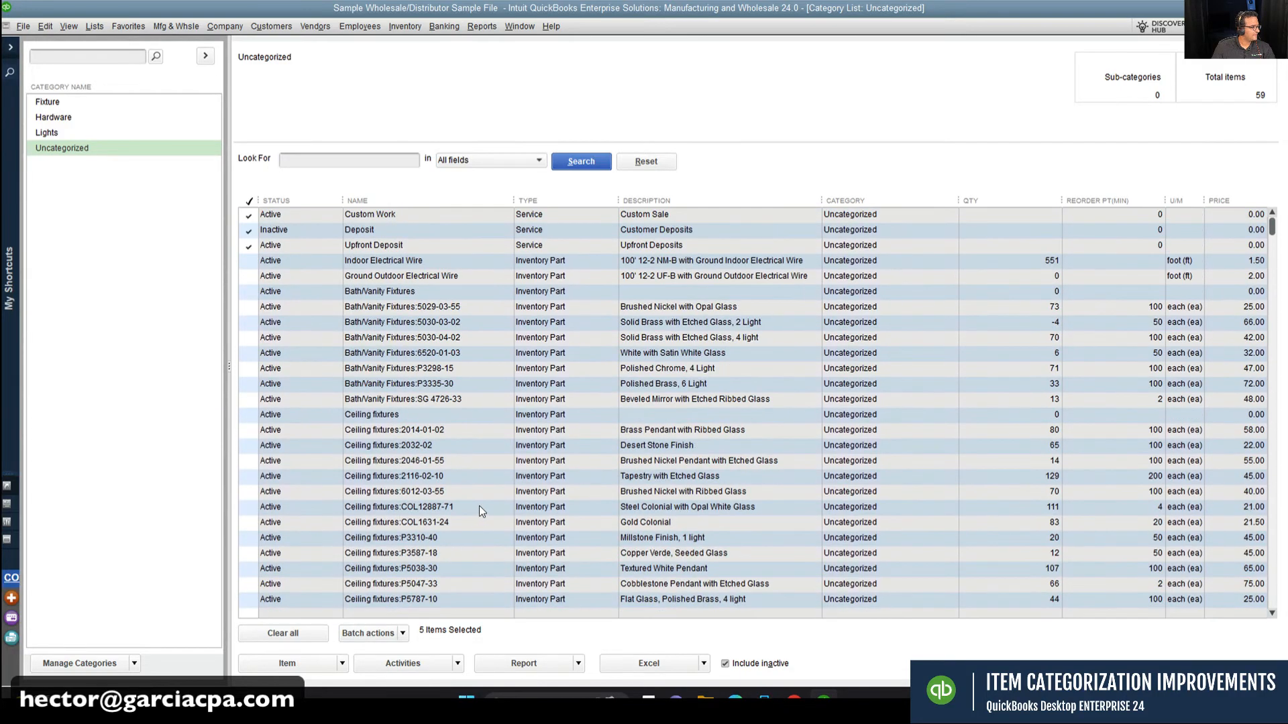
{"action": "scroll", "coordinate": [479, 506], "scroll_direction": "down", "scroll_amount": 11}
{"action": "left_click", "coordinate": [266, 599]}
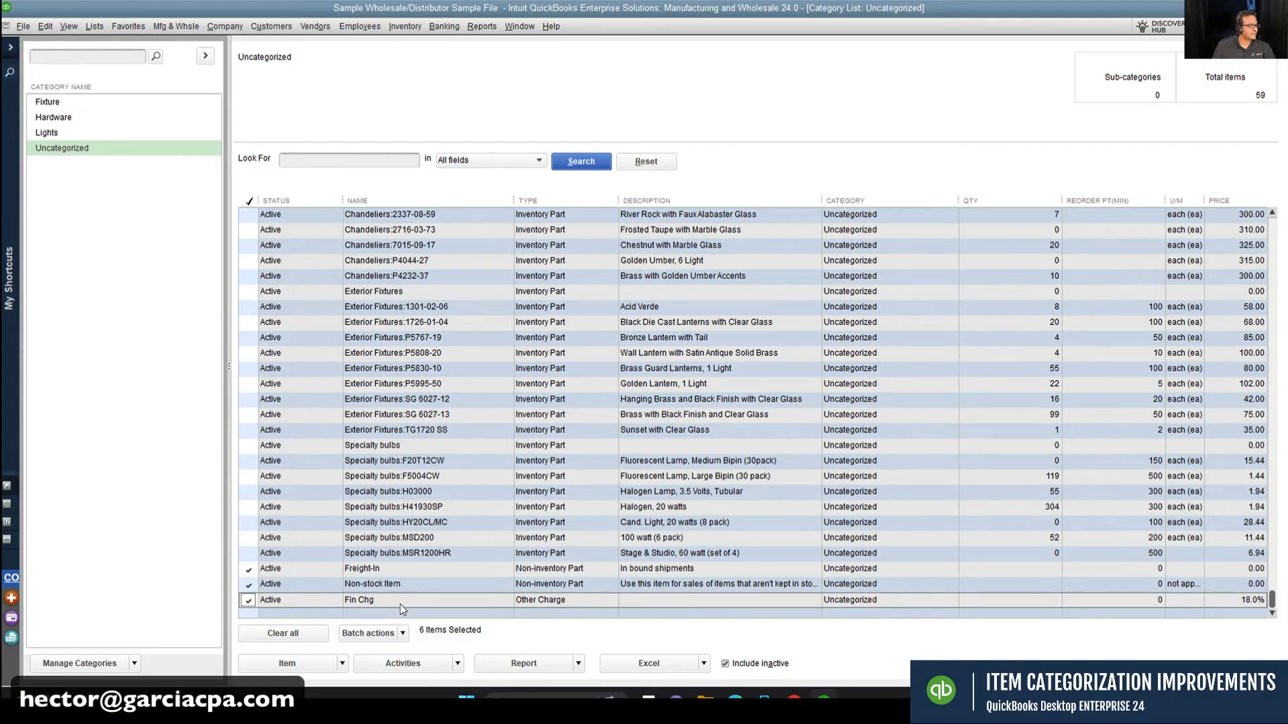
Step: Batch-move the marked service, non-inventory and charge items to a newly added category named Services
{"action": "left_click", "coordinate": [403, 634]}
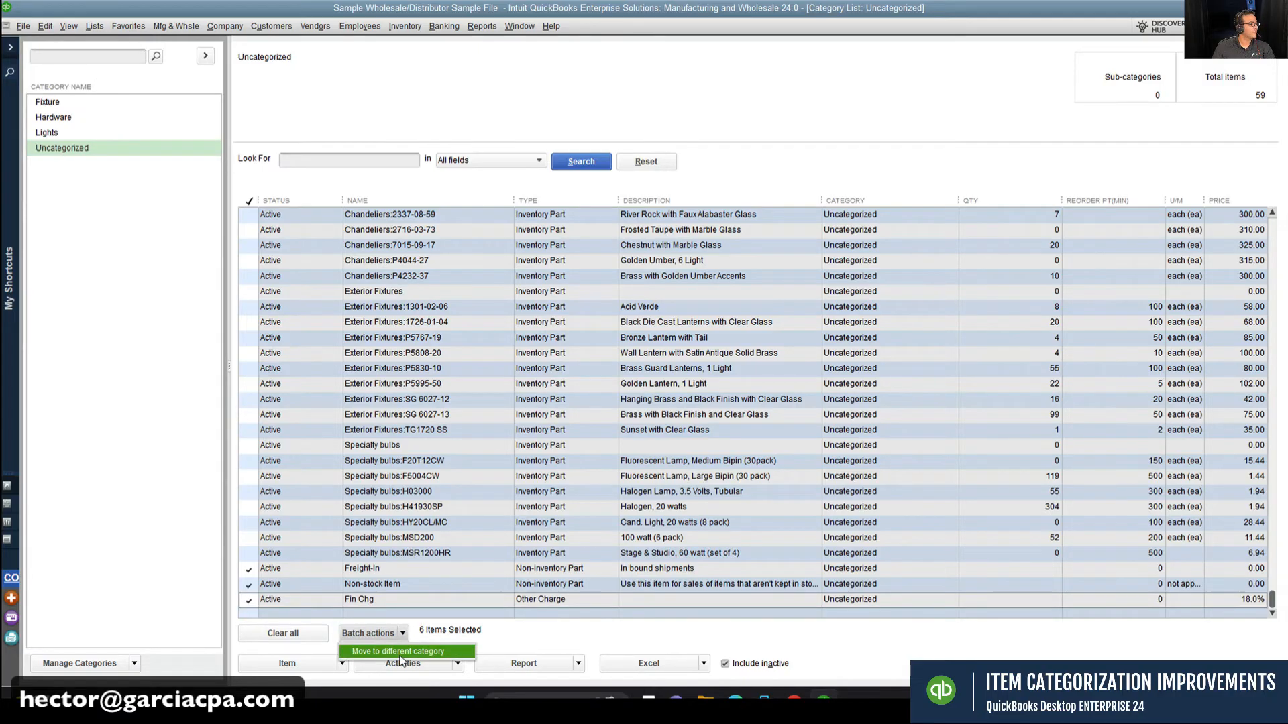
{"action": "left_click", "coordinate": [400, 652]}
{"action": "left_click", "coordinate": [387, 190]}
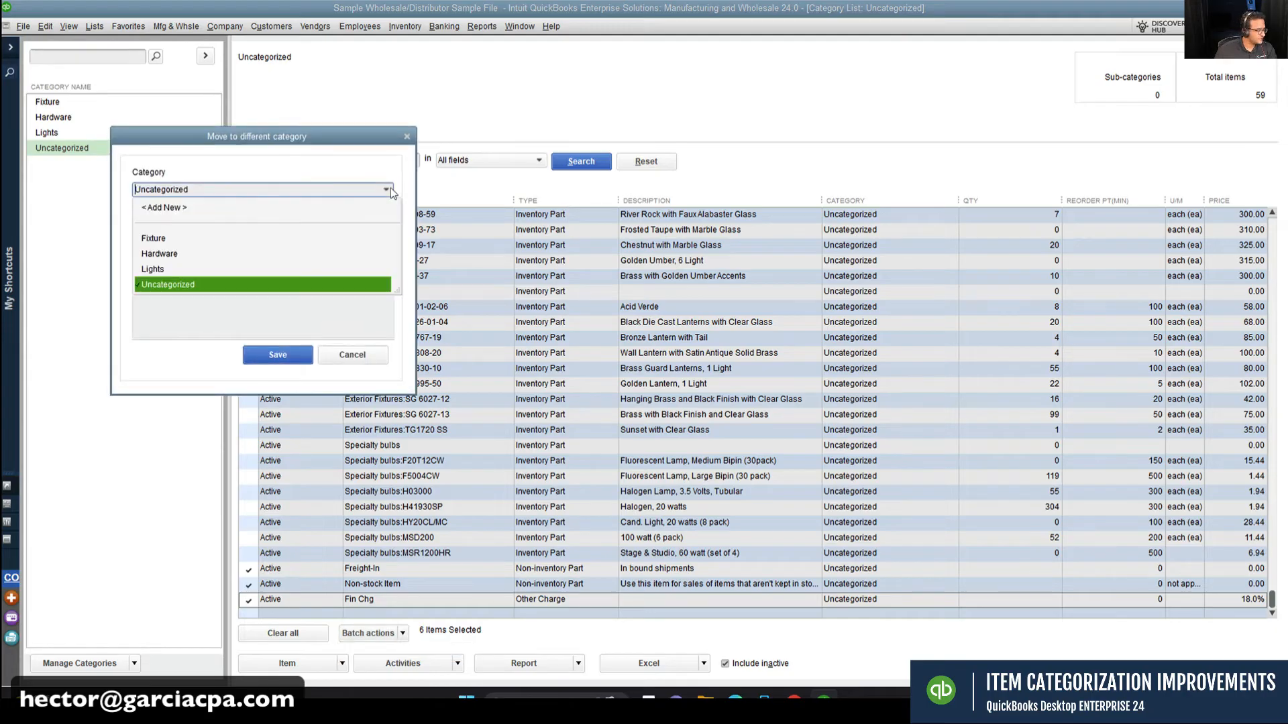
{"action": "left_click", "coordinate": [211, 210]}
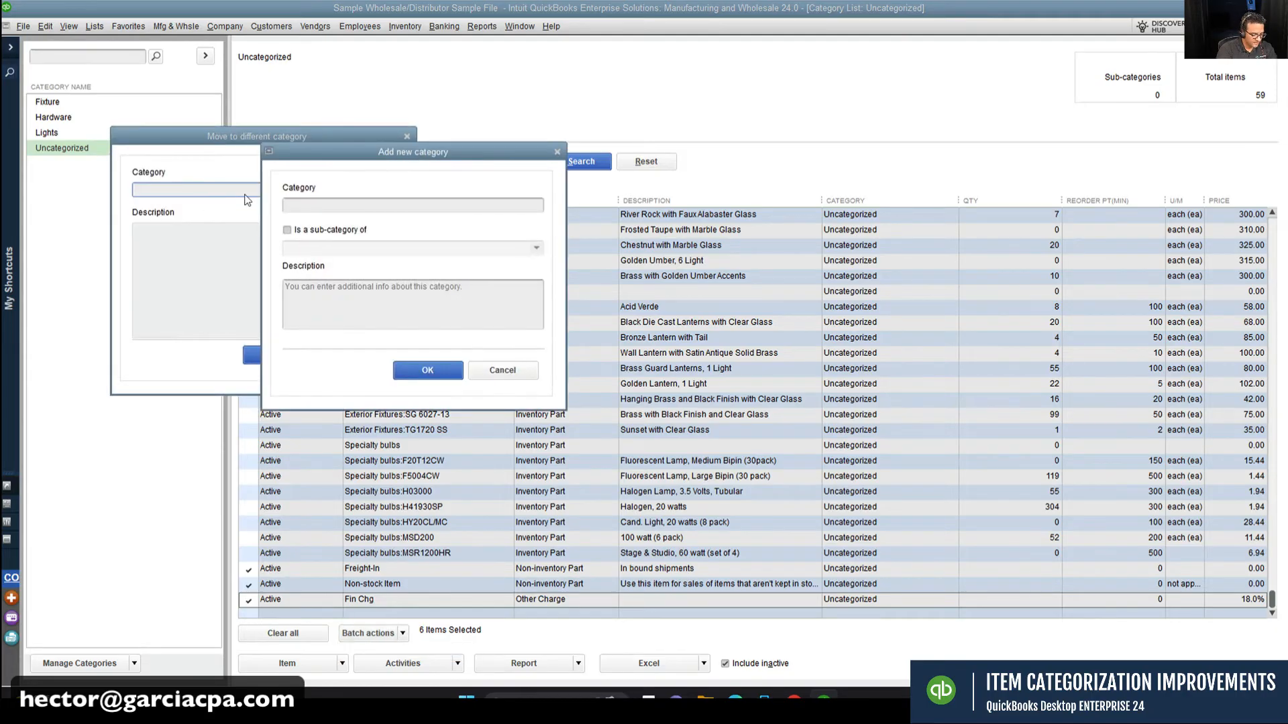
{"action": "left_click", "coordinate": [309, 206]}
{"action": "type", "text": "Services"}
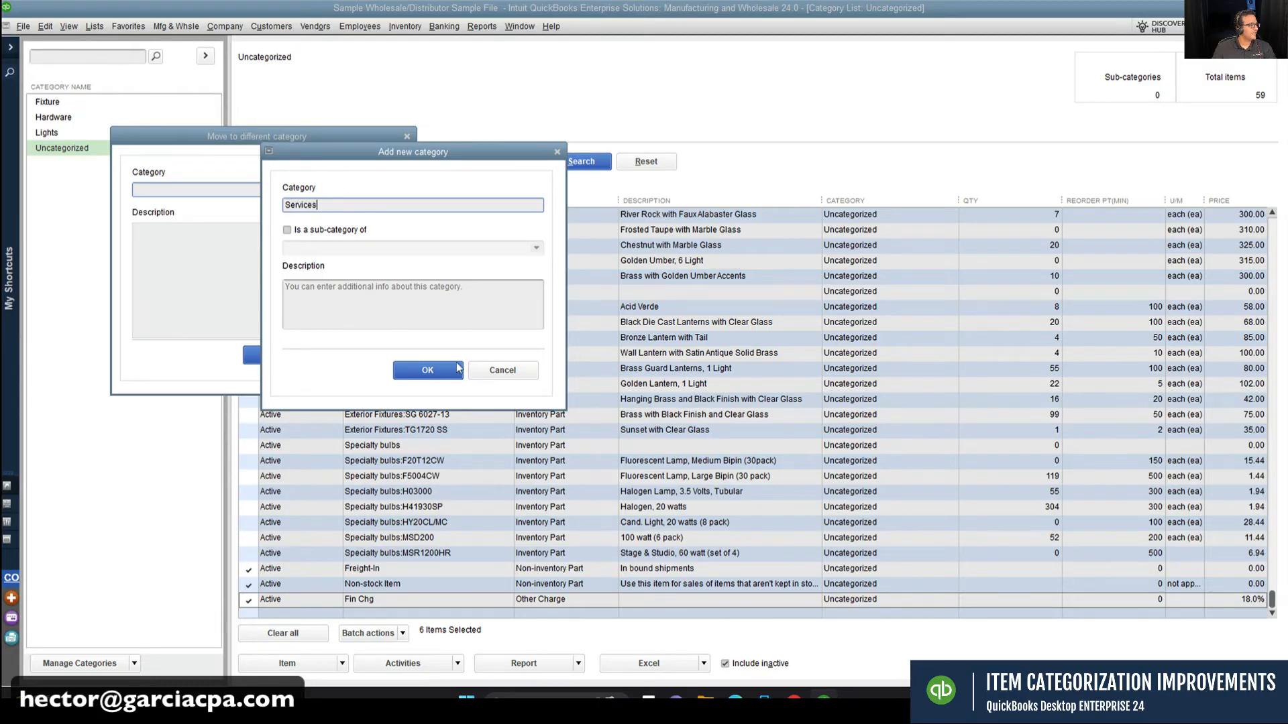
{"action": "left_click", "coordinate": [459, 367]}
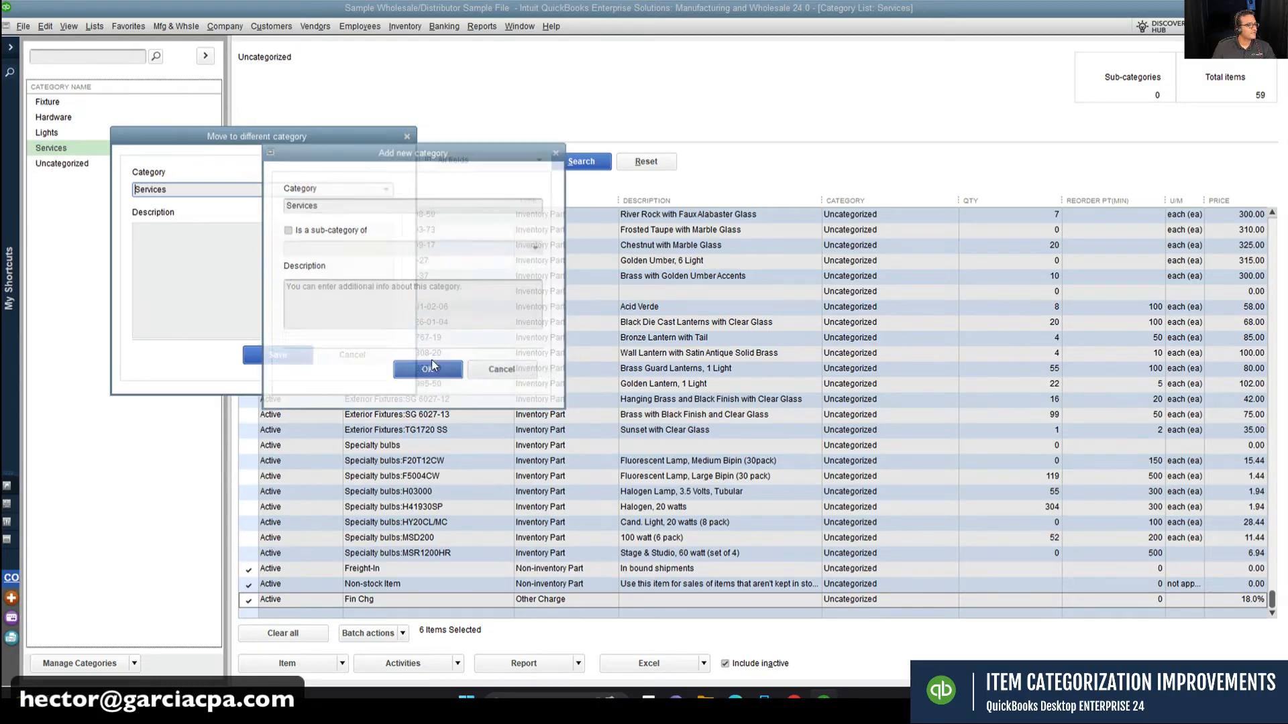
{"action": "left_click", "coordinate": [288, 356]}
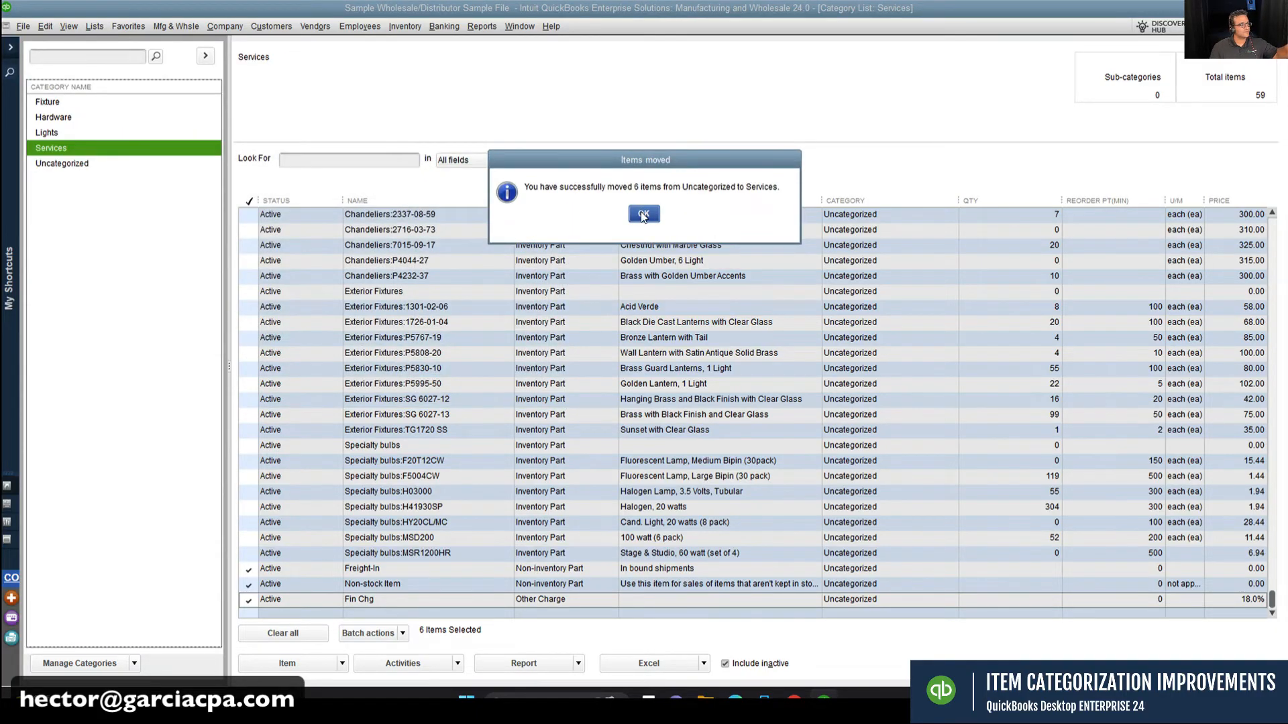
{"action": "left_click", "coordinate": [643, 213]}
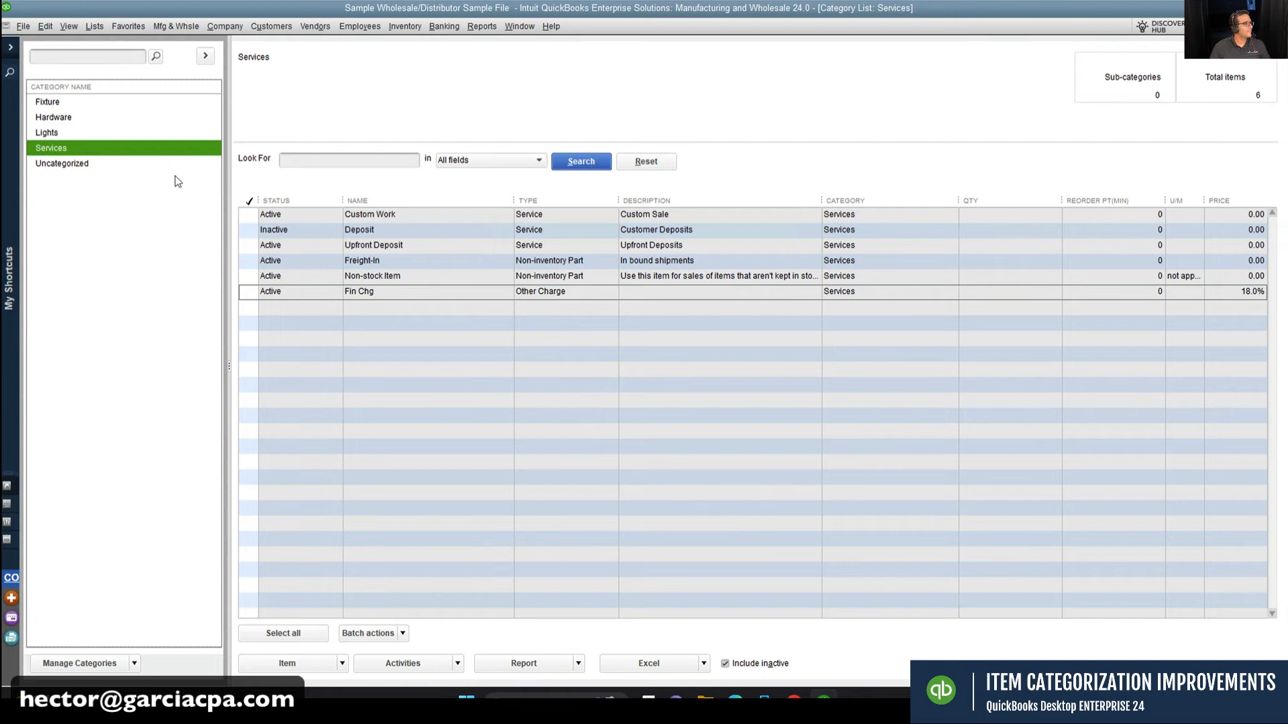
Step: Show the Uncategorized items and sort them by name in ascending order
{"action": "left_click", "coordinate": [64, 164]}
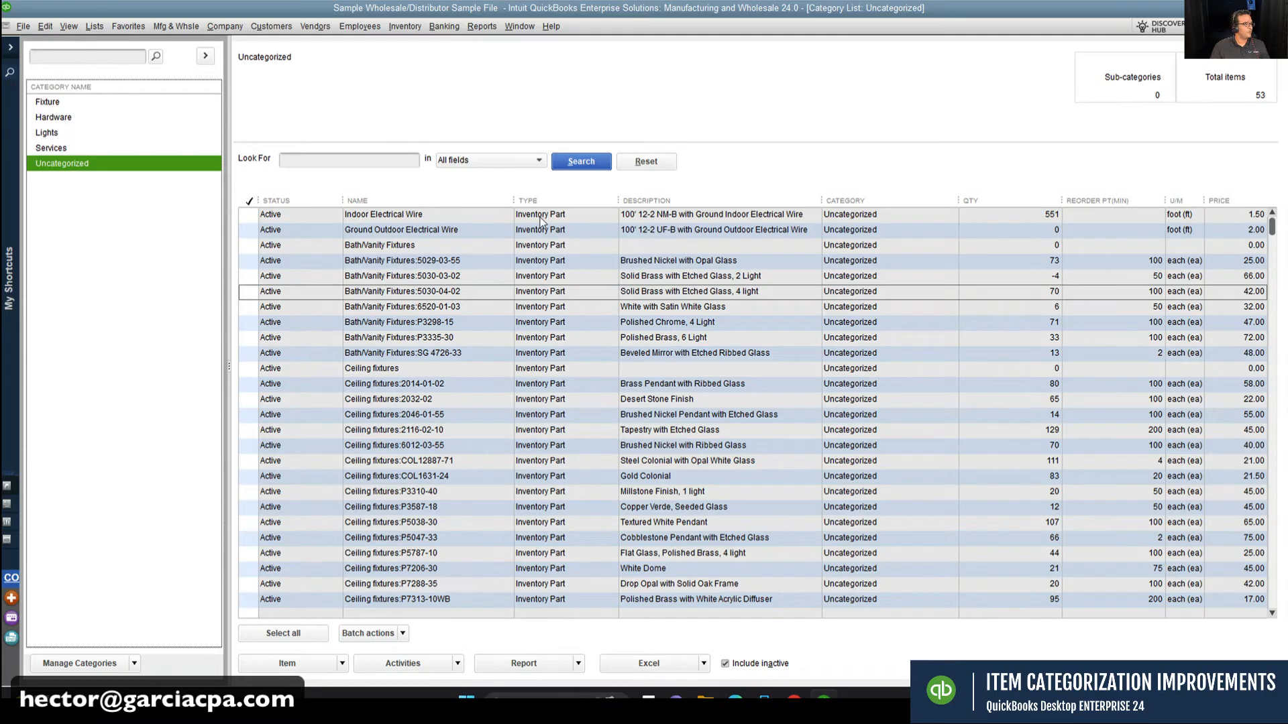
{"action": "left_click", "coordinate": [385, 204]}
{"action": "left_click", "coordinate": [401, 200]}
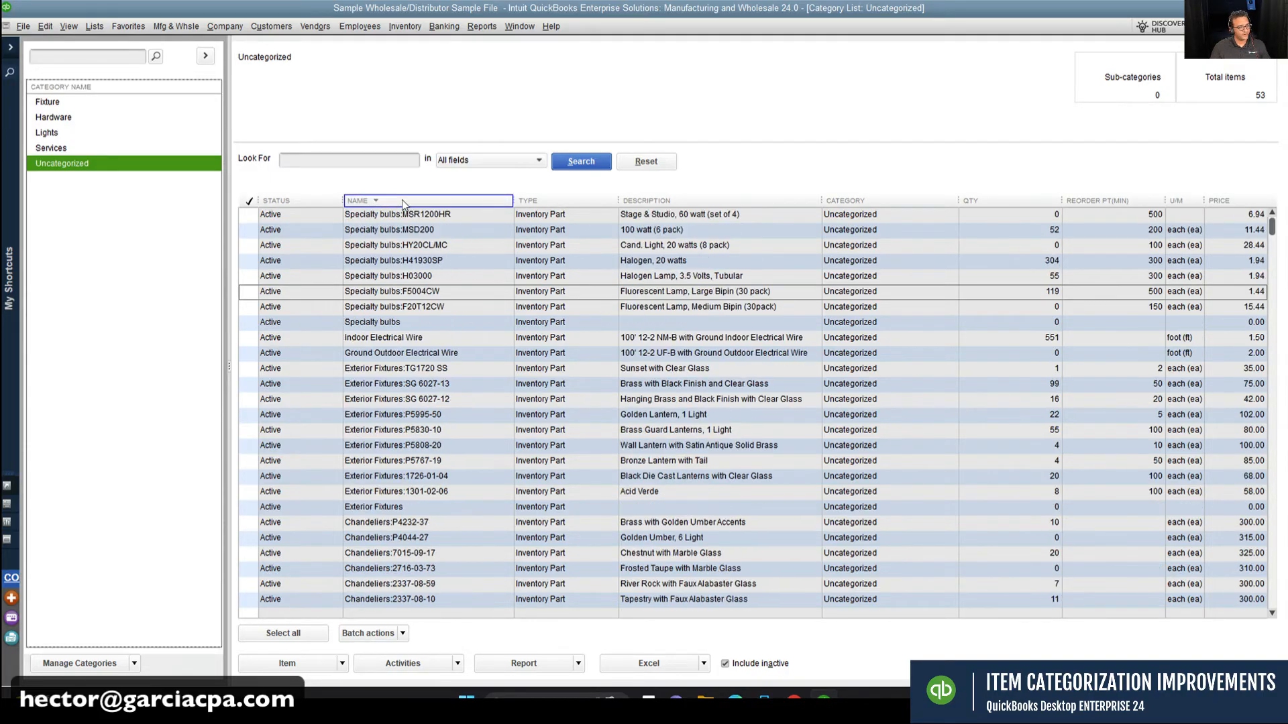
{"action": "left_click", "coordinate": [401, 200]}
{"action": "left_click", "coordinate": [401, 200]}
{"action": "left_click", "coordinate": [401, 200]}
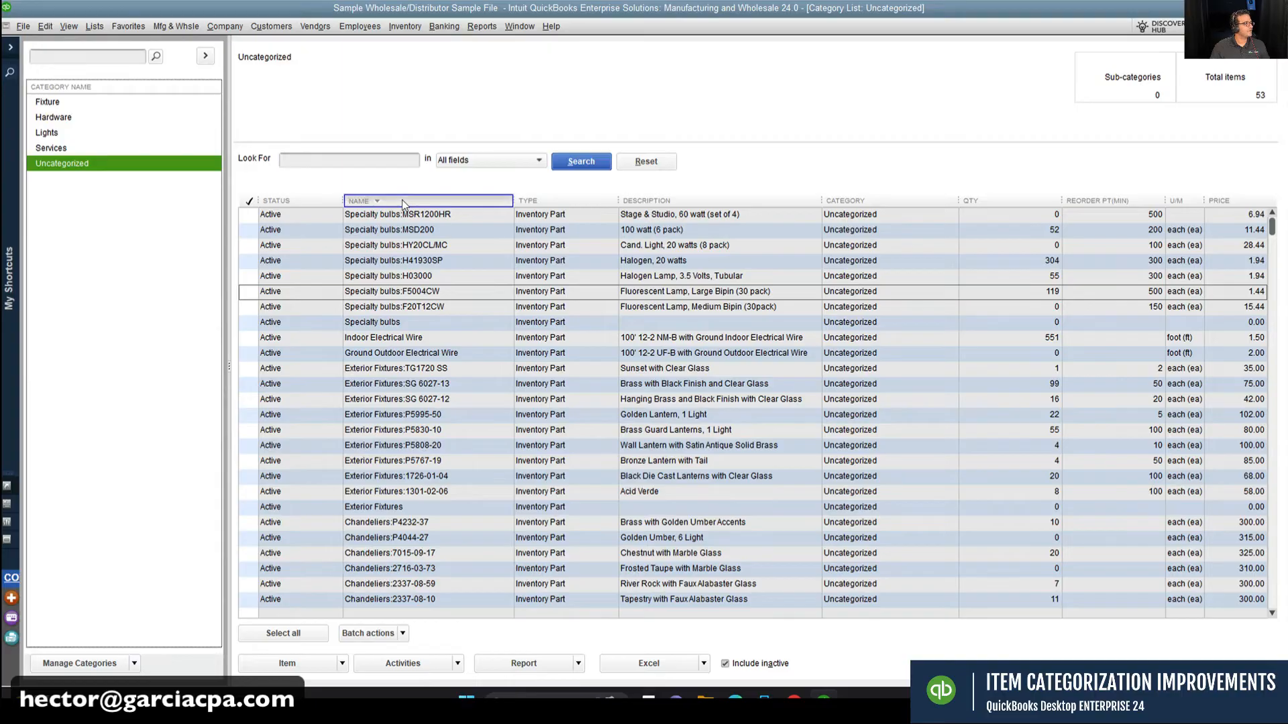
Step: Batch-move the Bath/Vanity Fixtures item and its sub-items from Uncategorized to the Fixture category
{"action": "left_click", "coordinate": [247, 216]}
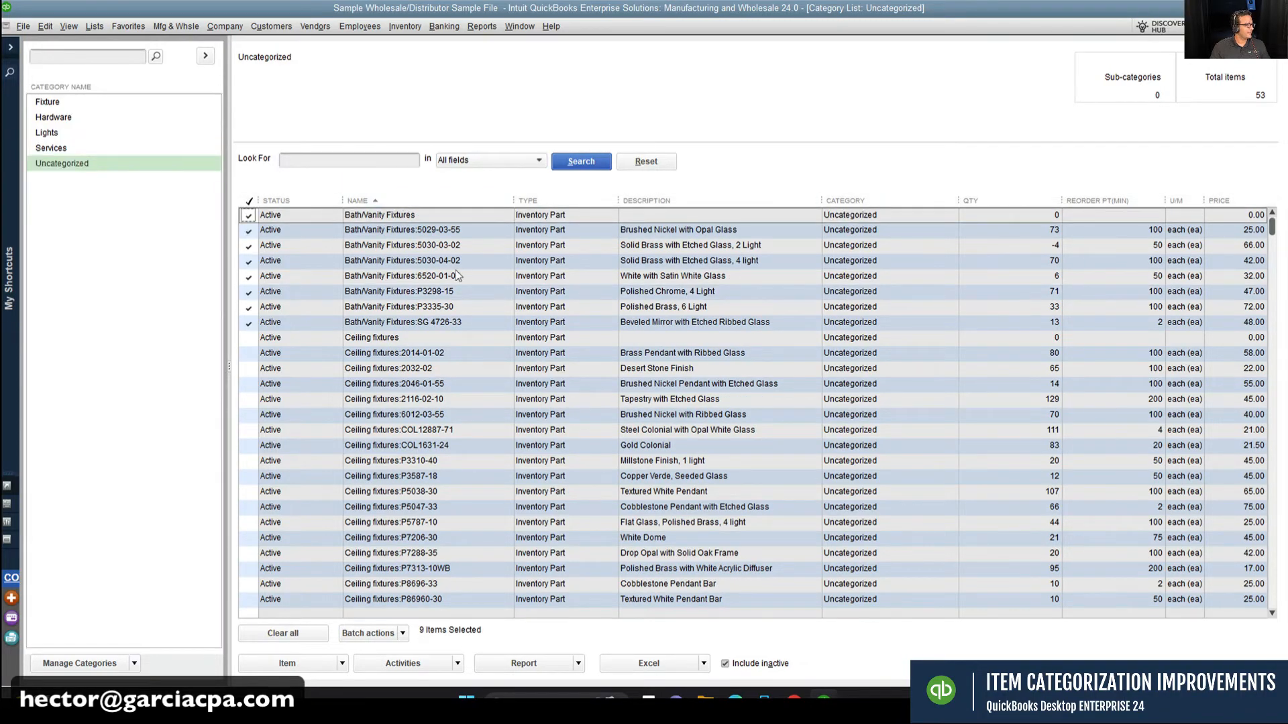
{"action": "left_click", "coordinate": [373, 633]}
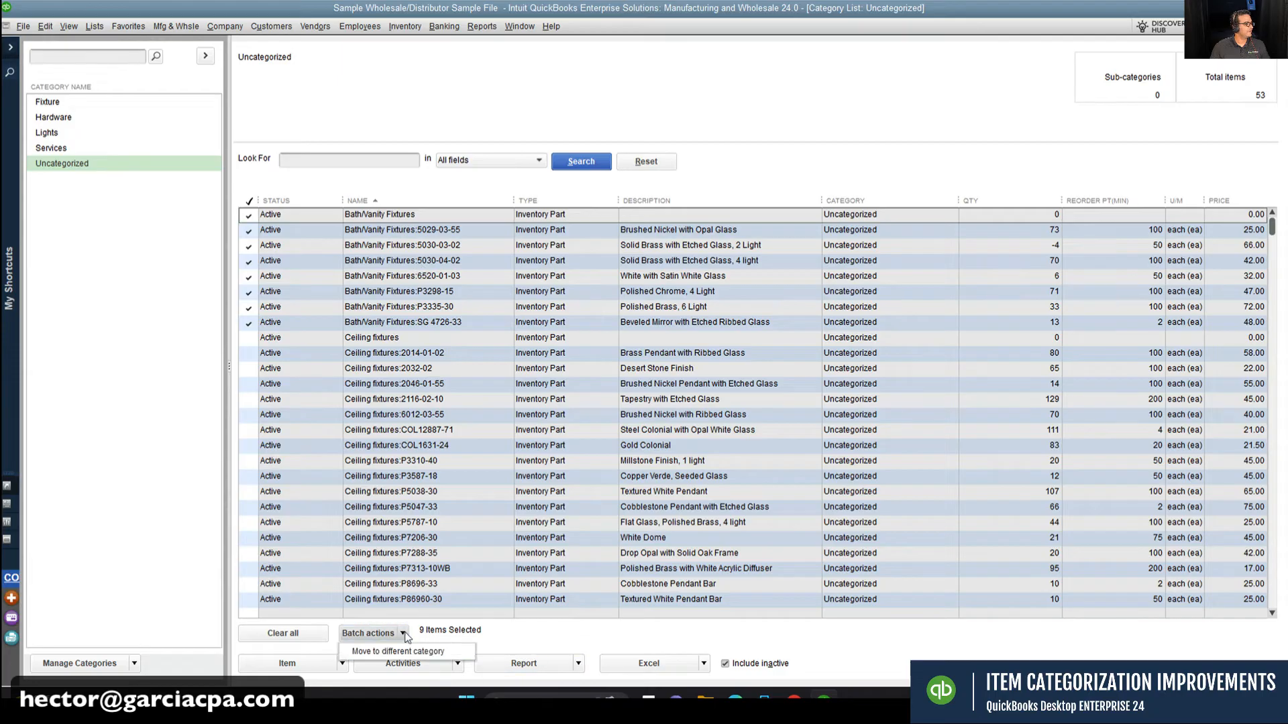
{"action": "left_click", "coordinate": [389, 650]}
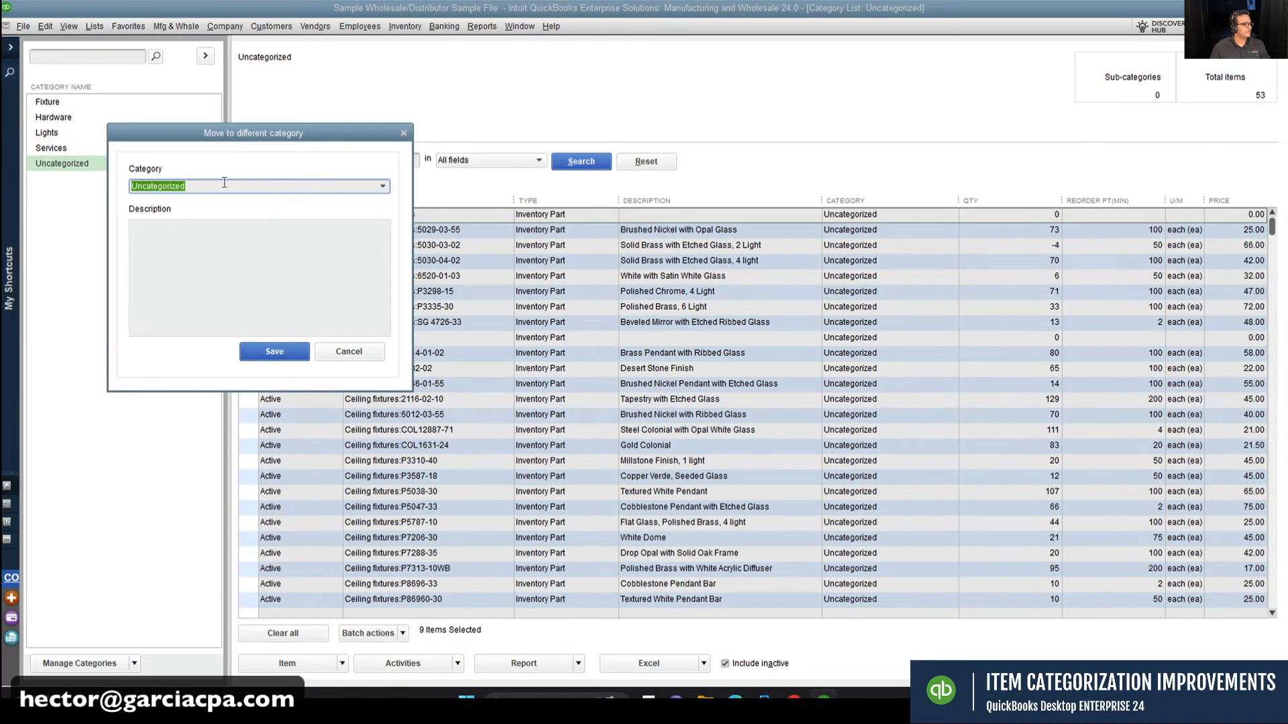
{"action": "left_click", "coordinate": [383, 185]}
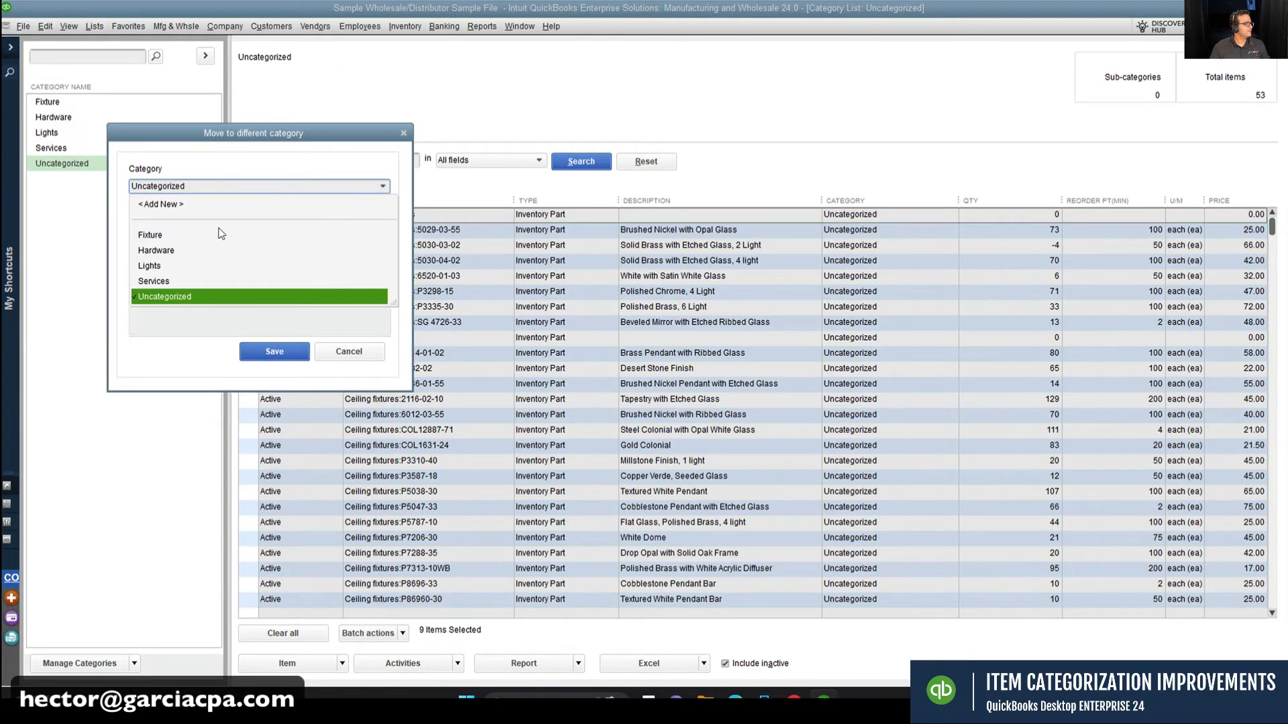
{"action": "left_click_drag", "start_coordinate": [213, 134], "coordinate": [268, 148]}
{"action": "left_click", "coordinate": [437, 201]}
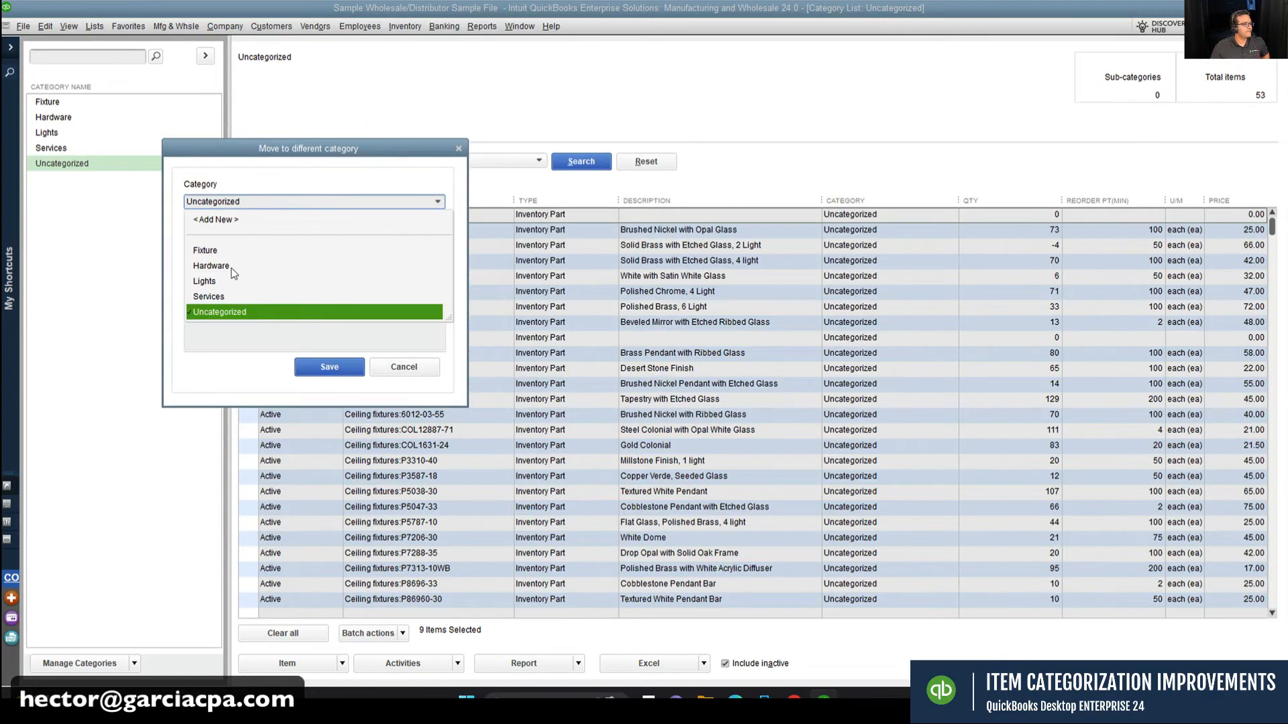
{"action": "left_click", "coordinate": [216, 248]}
{"action": "left_click", "coordinate": [330, 367]}
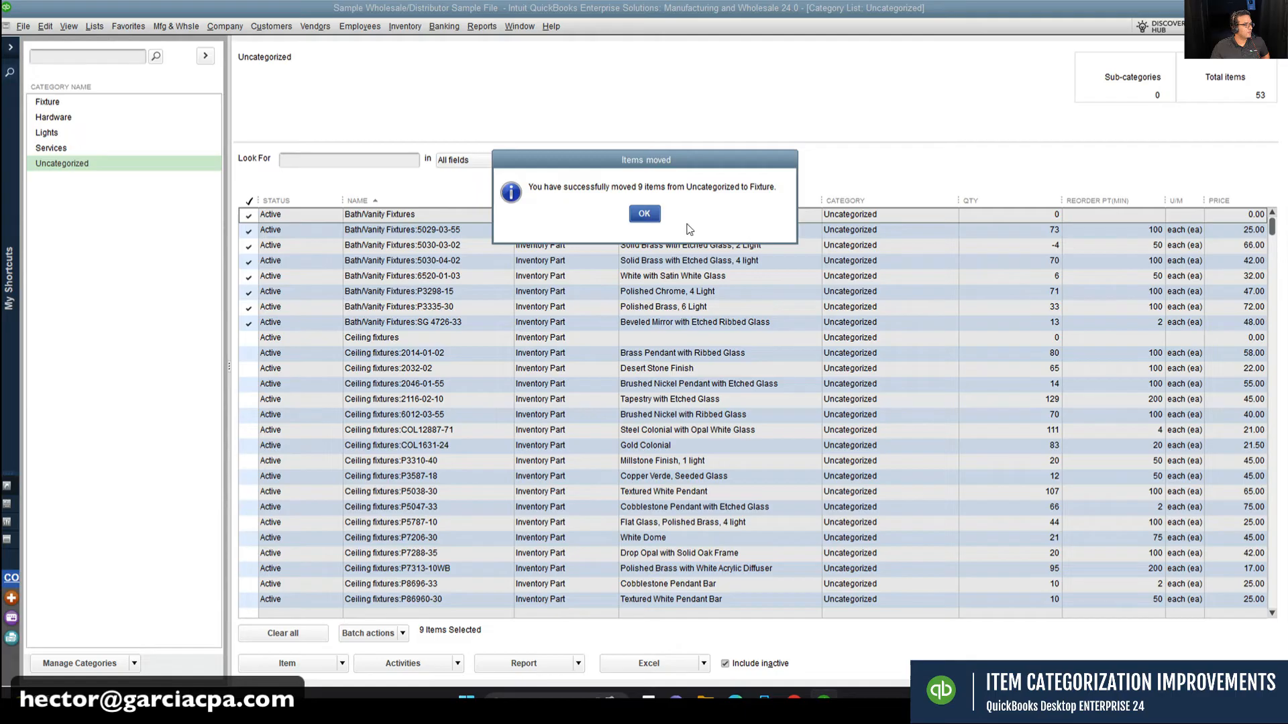
{"action": "left_click", "coordinate": [644, 215]}
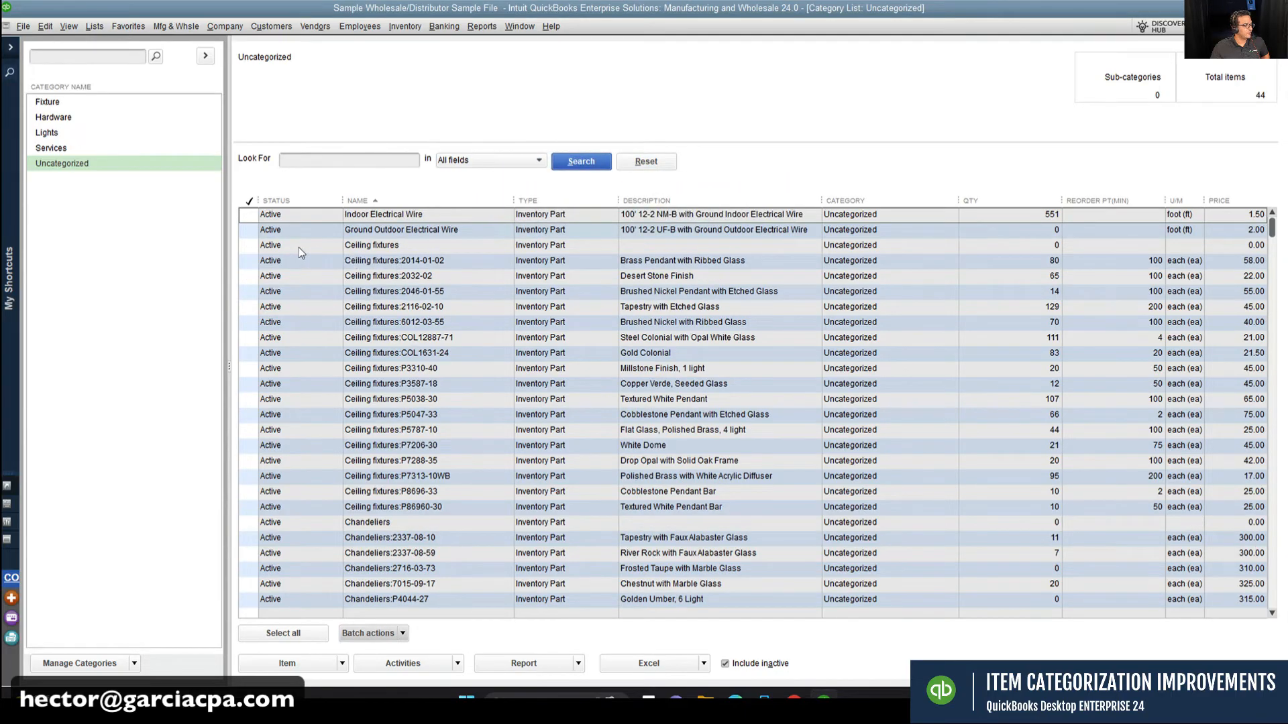
Step: Batch-move the Ceiling fixtures item and its sub-items from Uncategorized to the Fixture category
{"action": "left_click", "coordinate": [248, 245]}
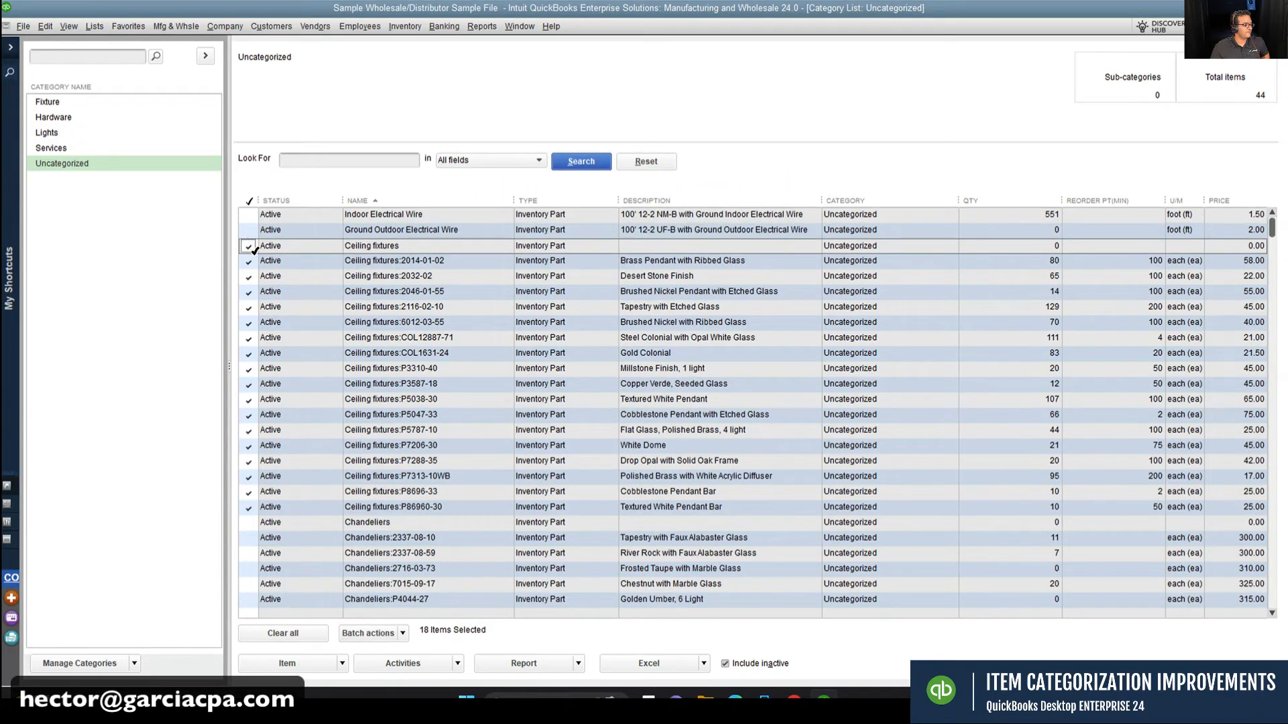
{"action": "left_click", "coordinate": [369, 634]}
{"action": "left_click", "coordinate": [381, 654]}
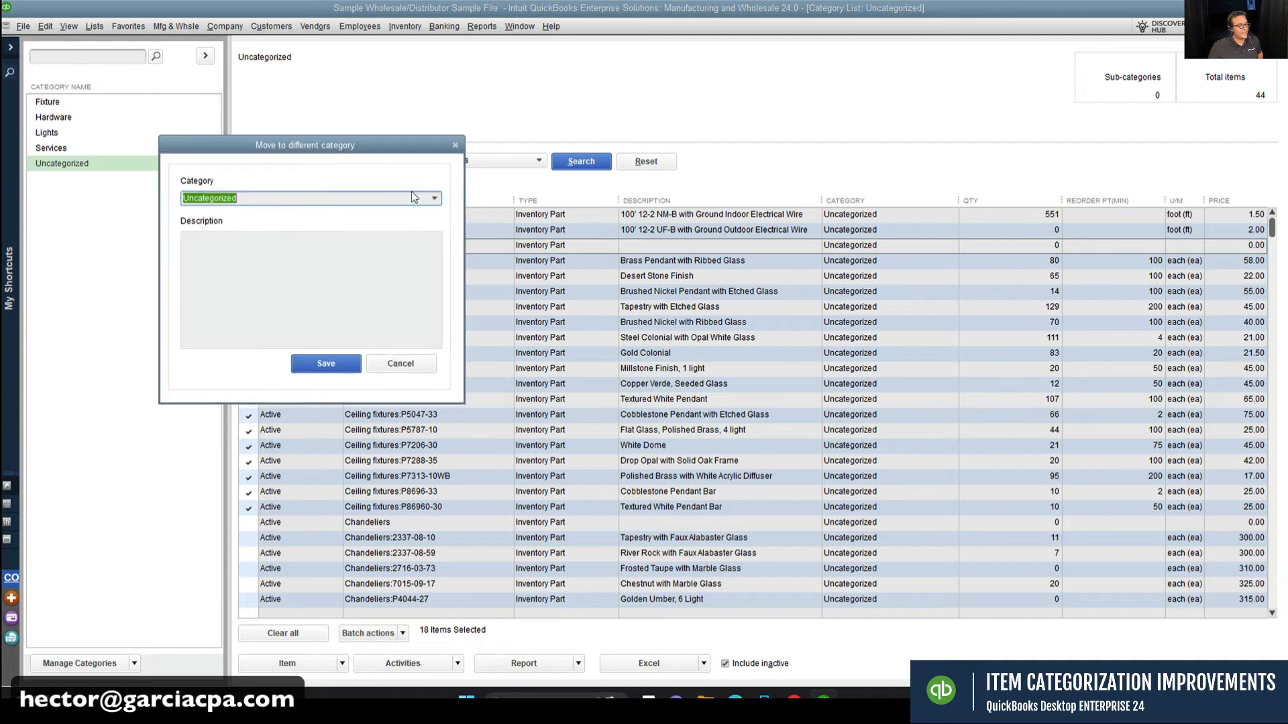
{"action": "left_click", "coordinate": [436, 199]}
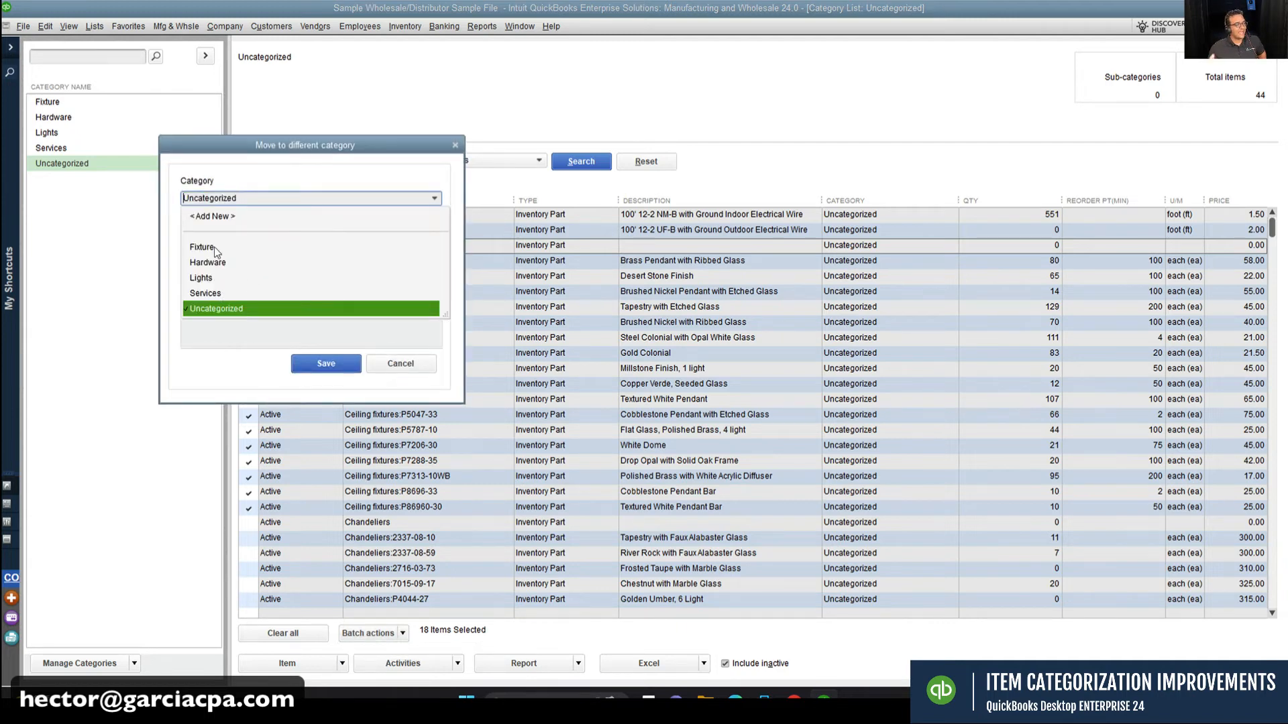
{"action": "left_click", "coordinate": [202, 247]}
{"action": "left_click", "coordinate": [322, 364]}
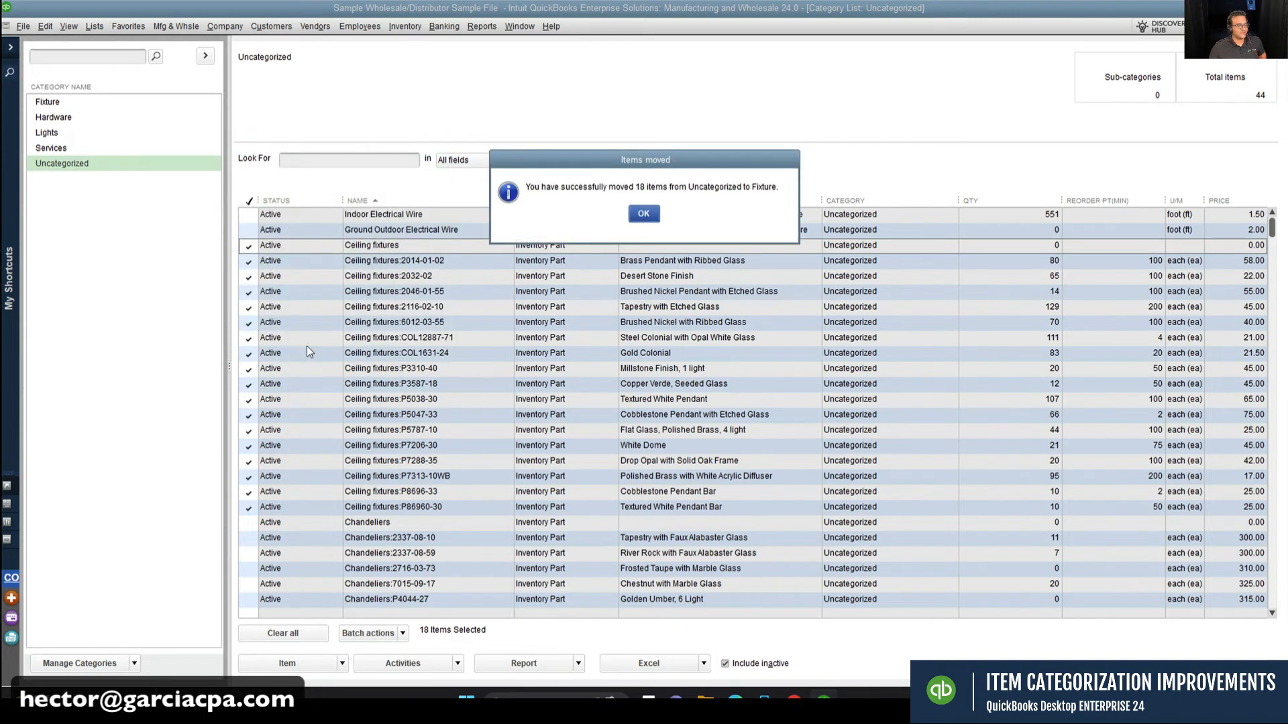
{"action": "left_click", "coordinate": [645, 212]}
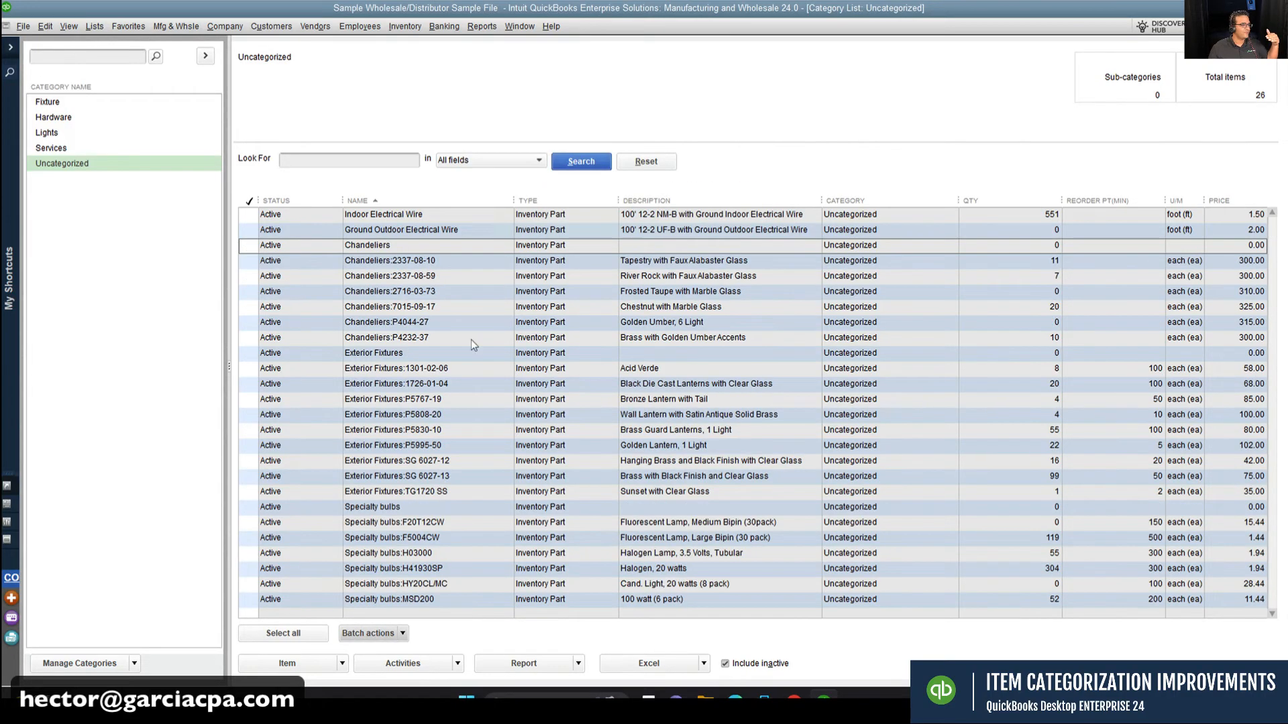
Step: Batch-move the Exterior Fixtures item and its sub-items from Uncategorized to the Fixture category
{"action": "left_click", "coordinate": [245, 356]}
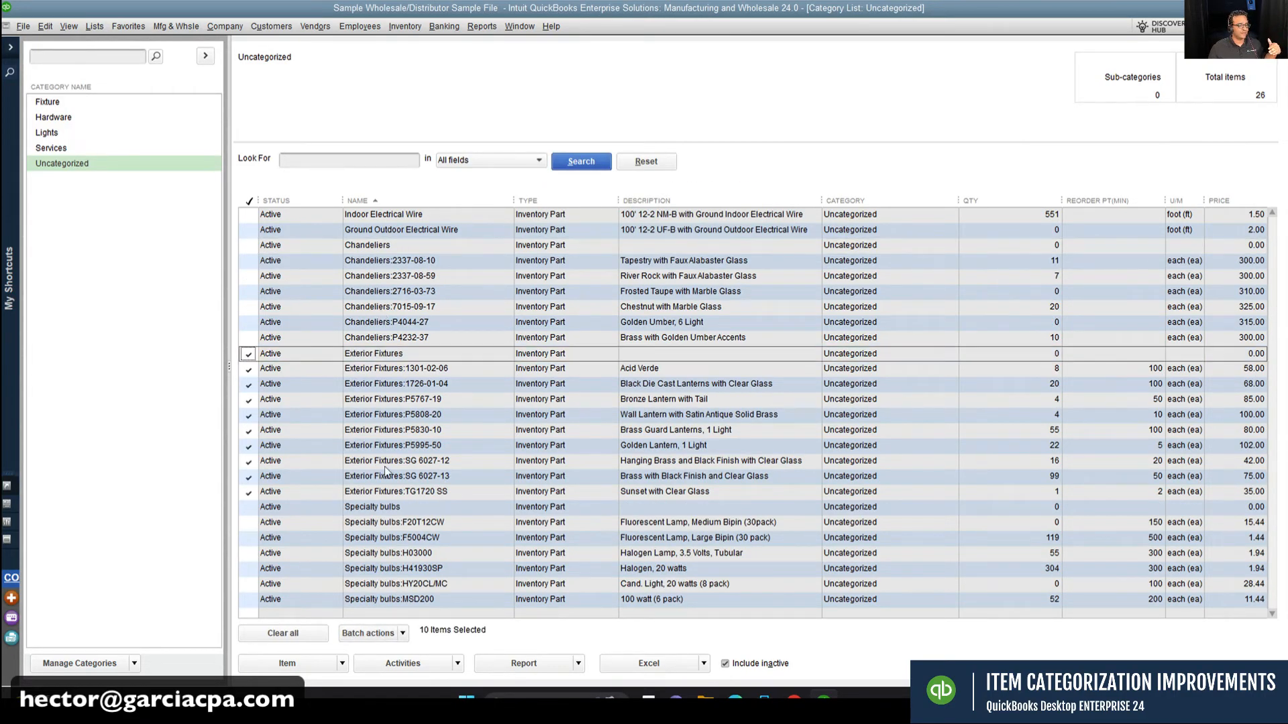
{"action": "left_click", "coordinate": [402, 633]}
{"action": "left_click", "coordinate": [407, 652]}
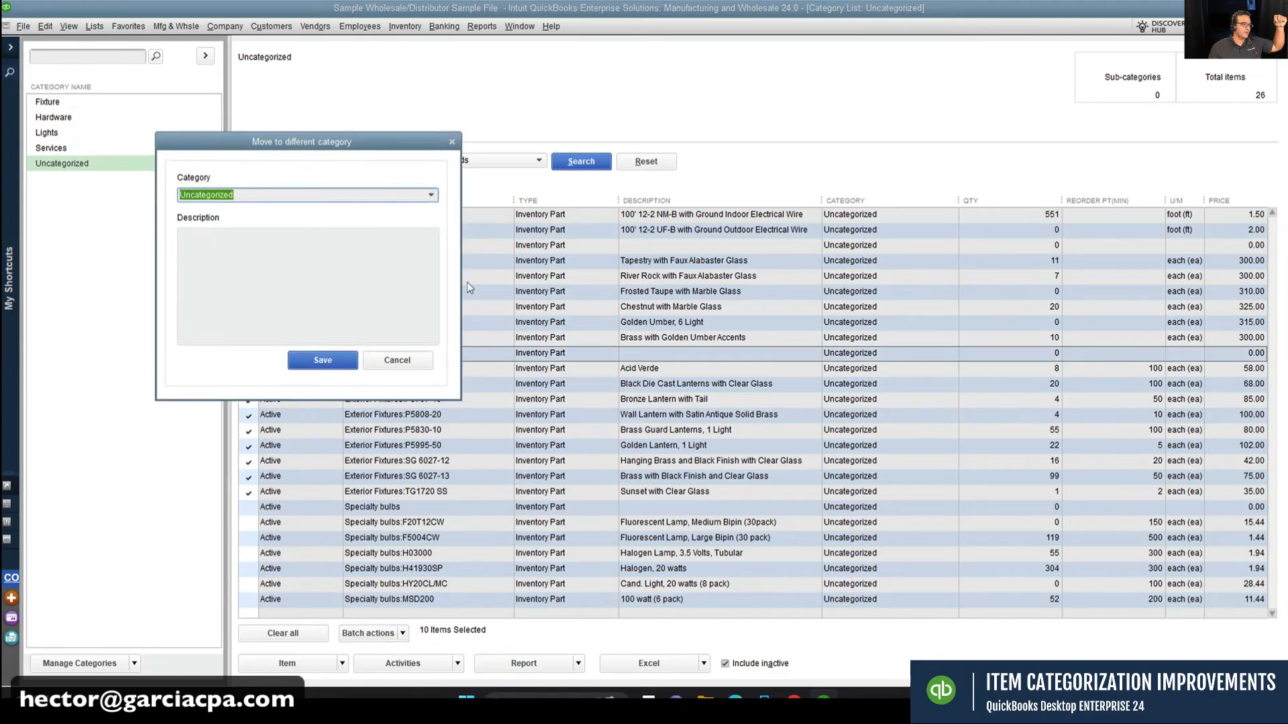
{"action": "left_click", "coordinate": [431, 195]}
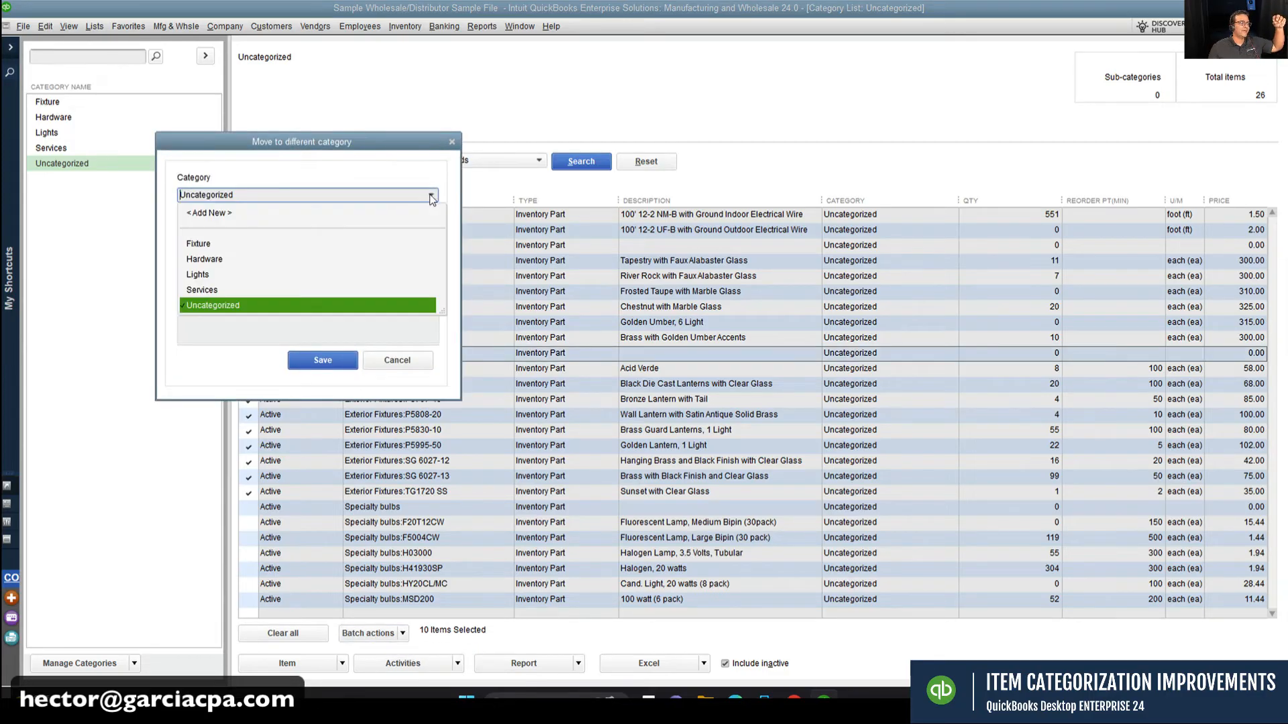
{"action": "left_click", "coordinate": [201, 244]}
{"action": "left_click", "coordinate": [323, 360]}
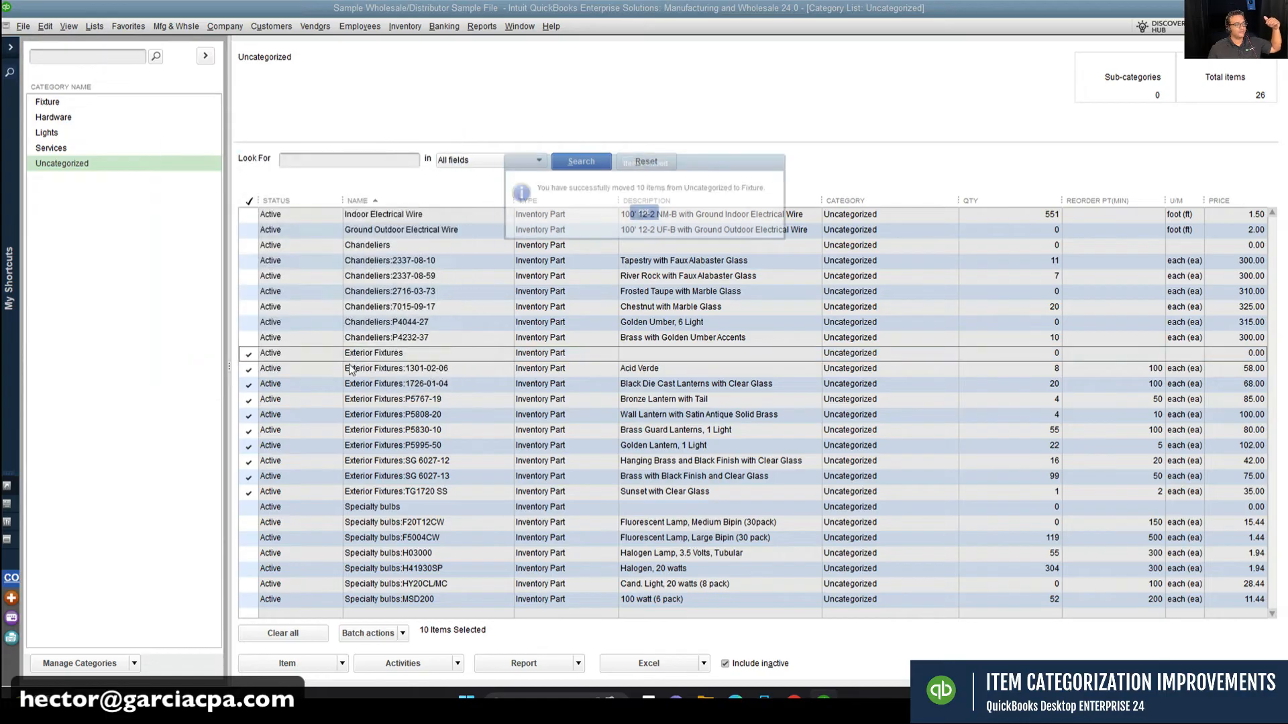
{"action": "left_click", "coordinate": [644, 215]}
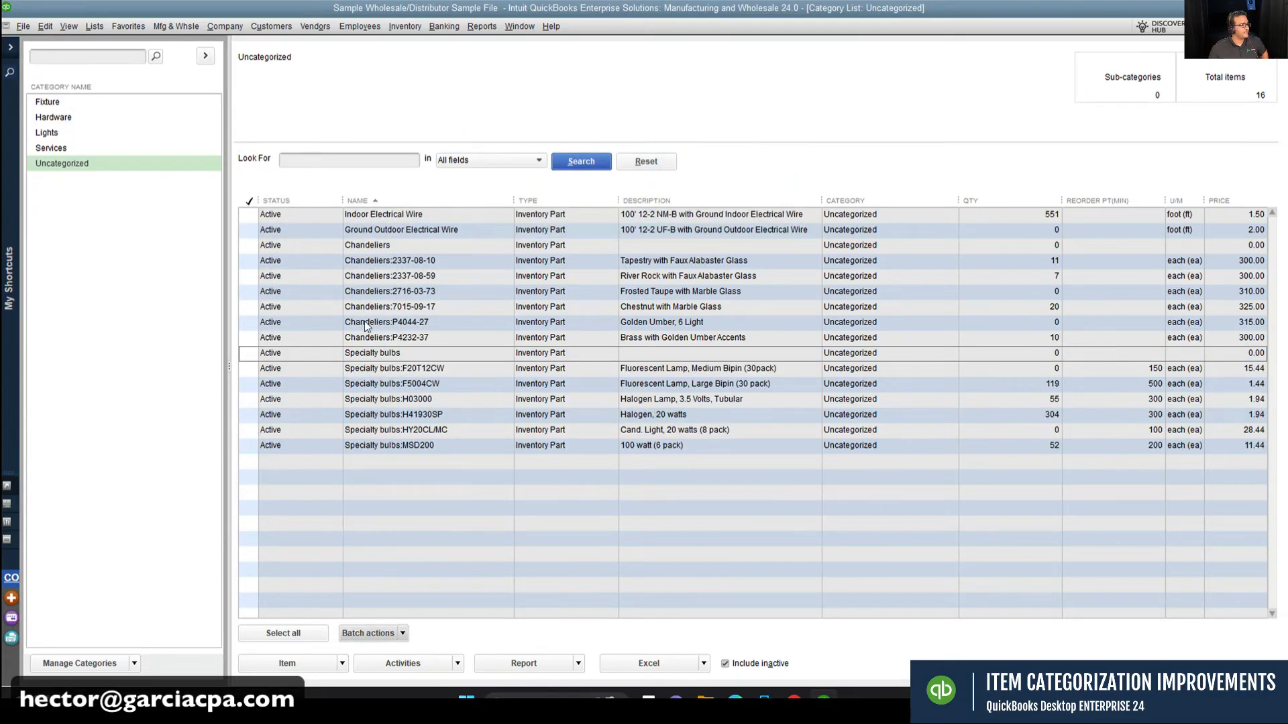
Step: Batch-move the Chandeliers item and its sub-items from Uncategorized to the Lights category
{"action": "left_click", "coordinate": [248, 246]}
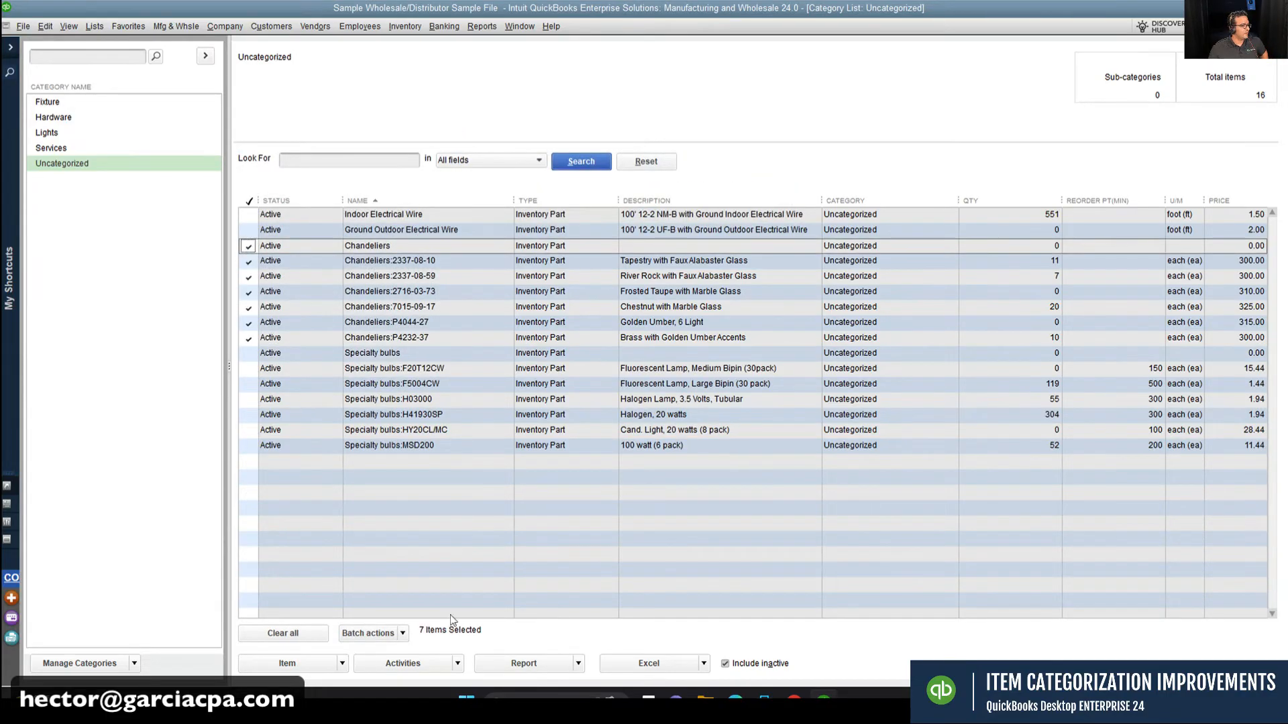
{"action": "left_click", "coordinate": [403, 633]}
{"action": "left_click", "coordinate": [366, 651]}
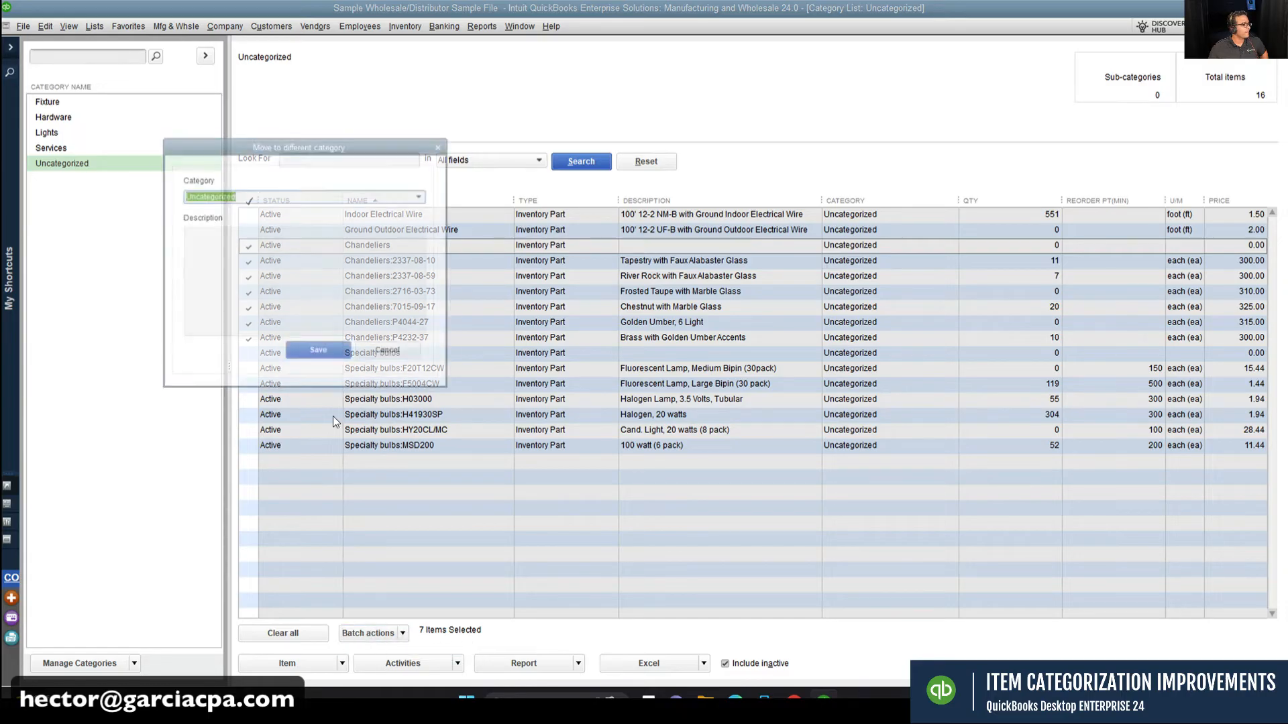
{"action": "left_click", "coordinate": [430, 193]}
{"action": "left_click", "coordinate": [215, 261]}
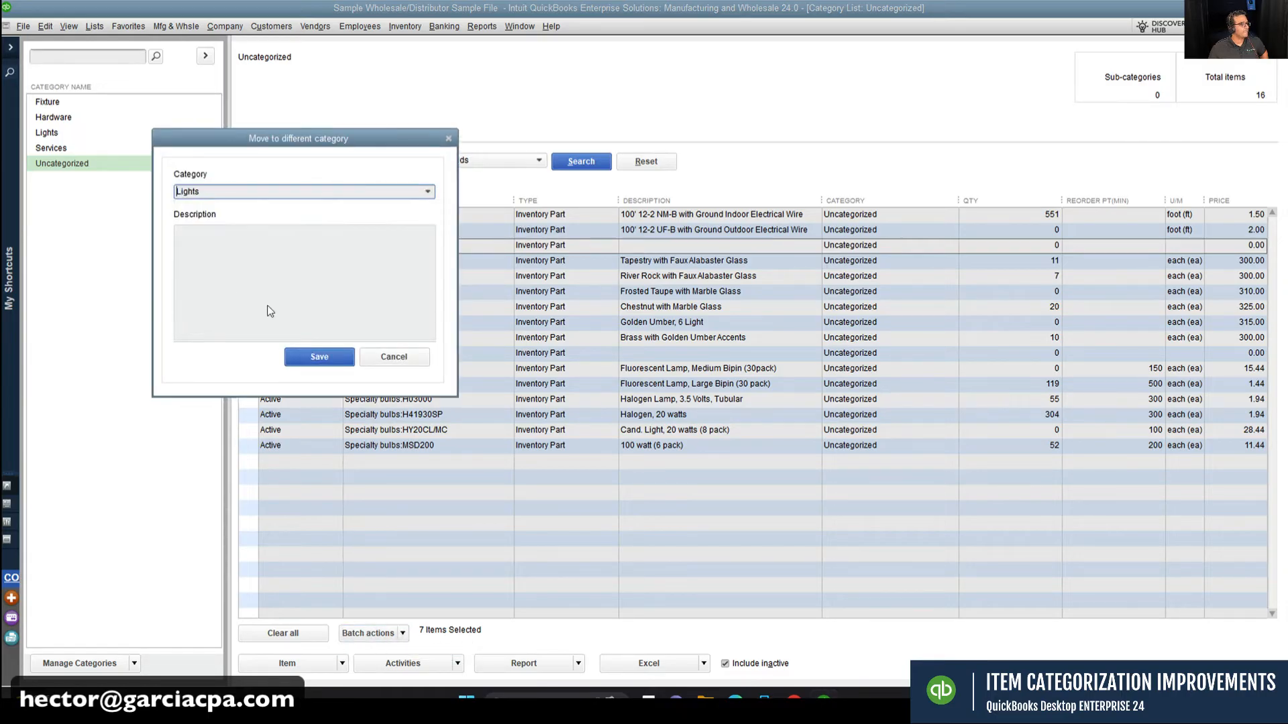
{"action": "left_click", "coordinate": [319, 357]}
{"action": "left_click", "coordinate": [644, 215]}
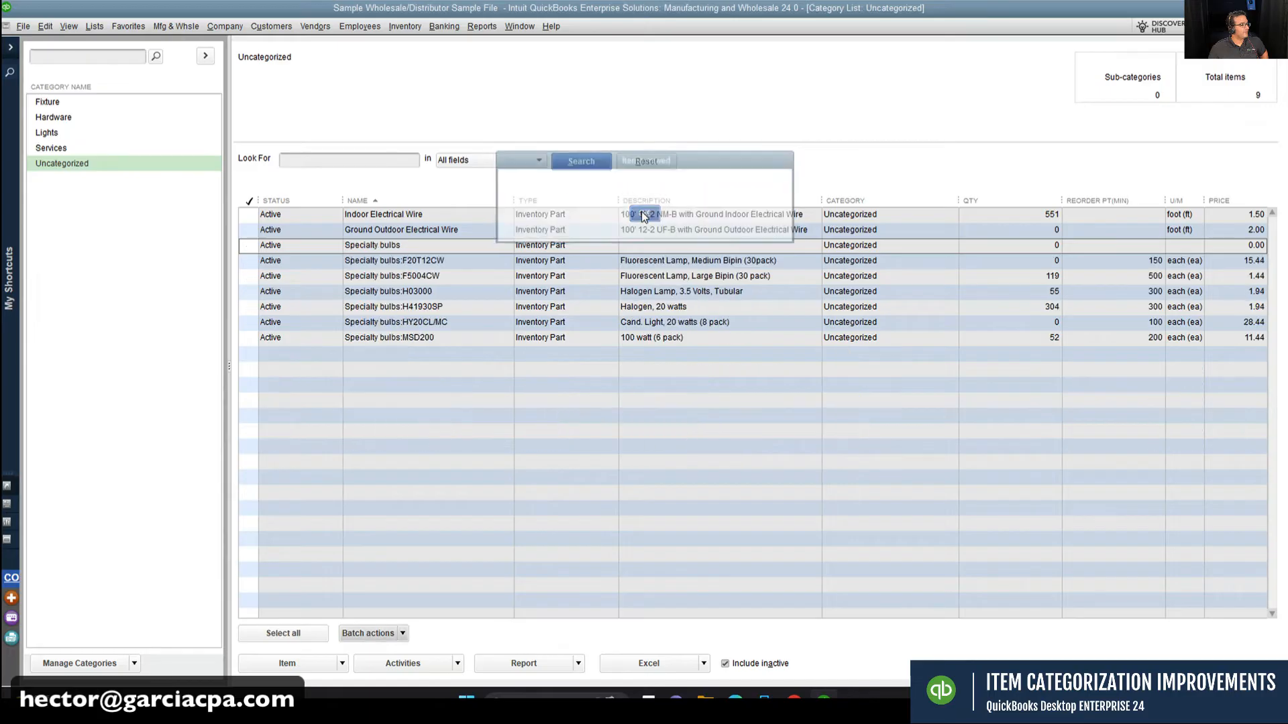
Step: Batch-move the Specialty bulbs item and its sub-items from Uncategorized to the Lights category
{"action": "left_click", "coordinate": [249, 246]}
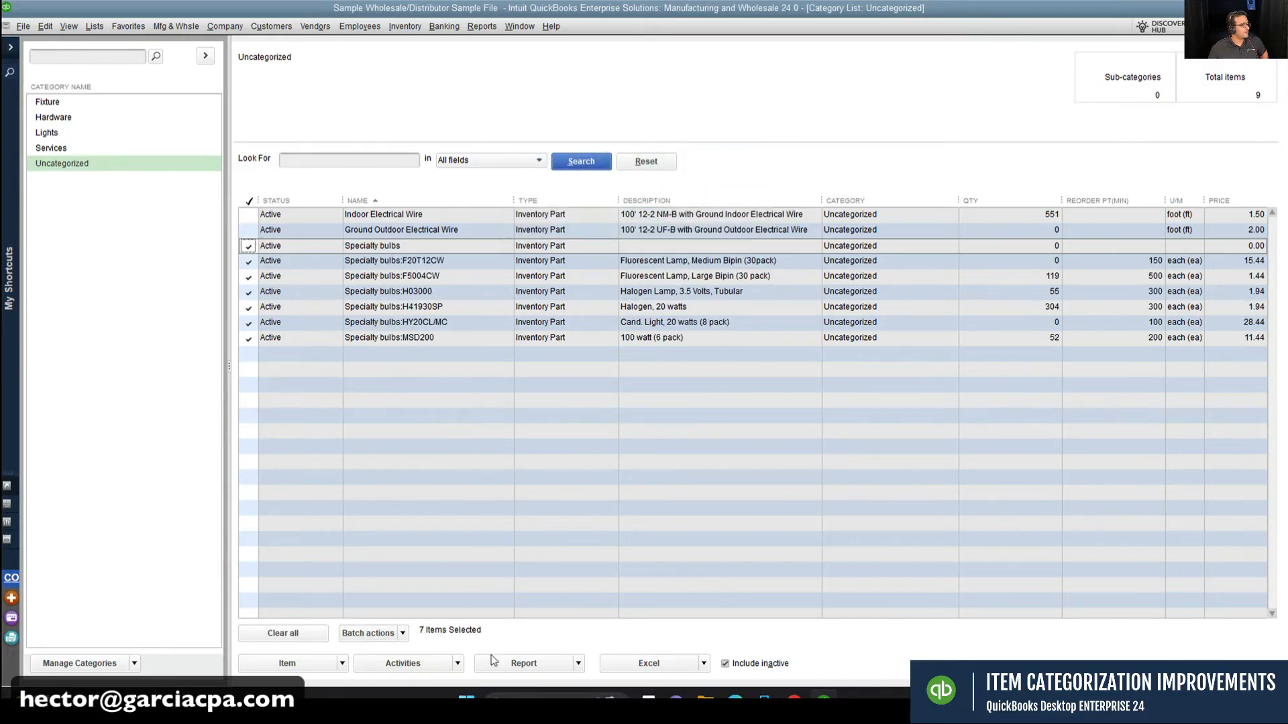
{"action": "left_click", "coordinate": [403, 633]}
{"action": "left_click", "coordinate": [392, 649]}
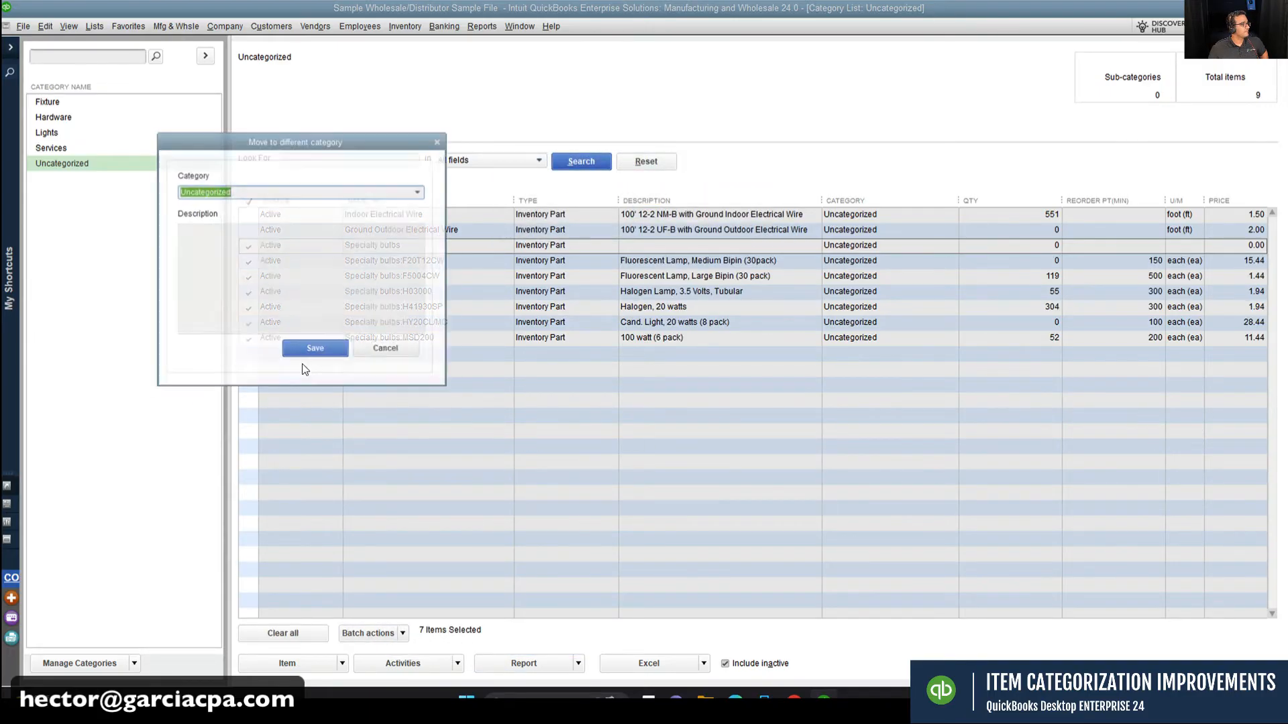
{"action": "left_click", "coordinate": [425, 190]}
{"action": "left_click", "coordinate": [211, 266]}
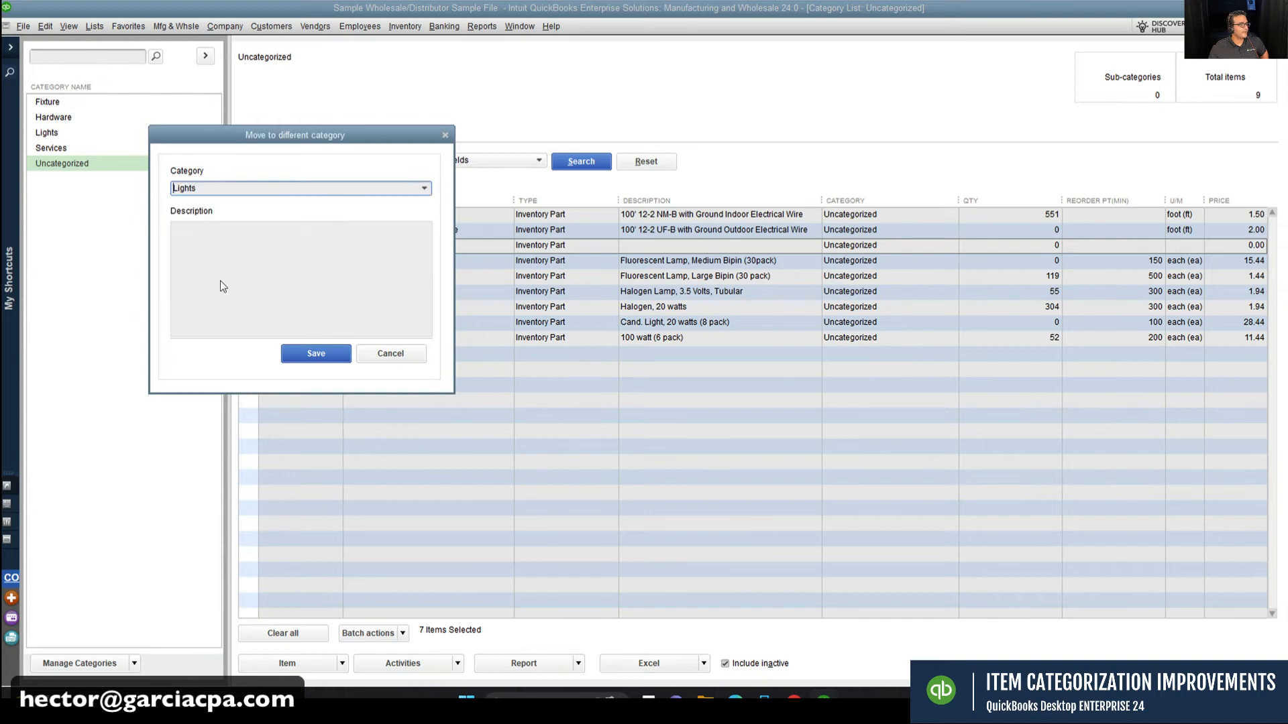
{"action": "left_click", "coordinate": [328, 352]}
{"action": "left_click", "coordinate": [649, 216]}
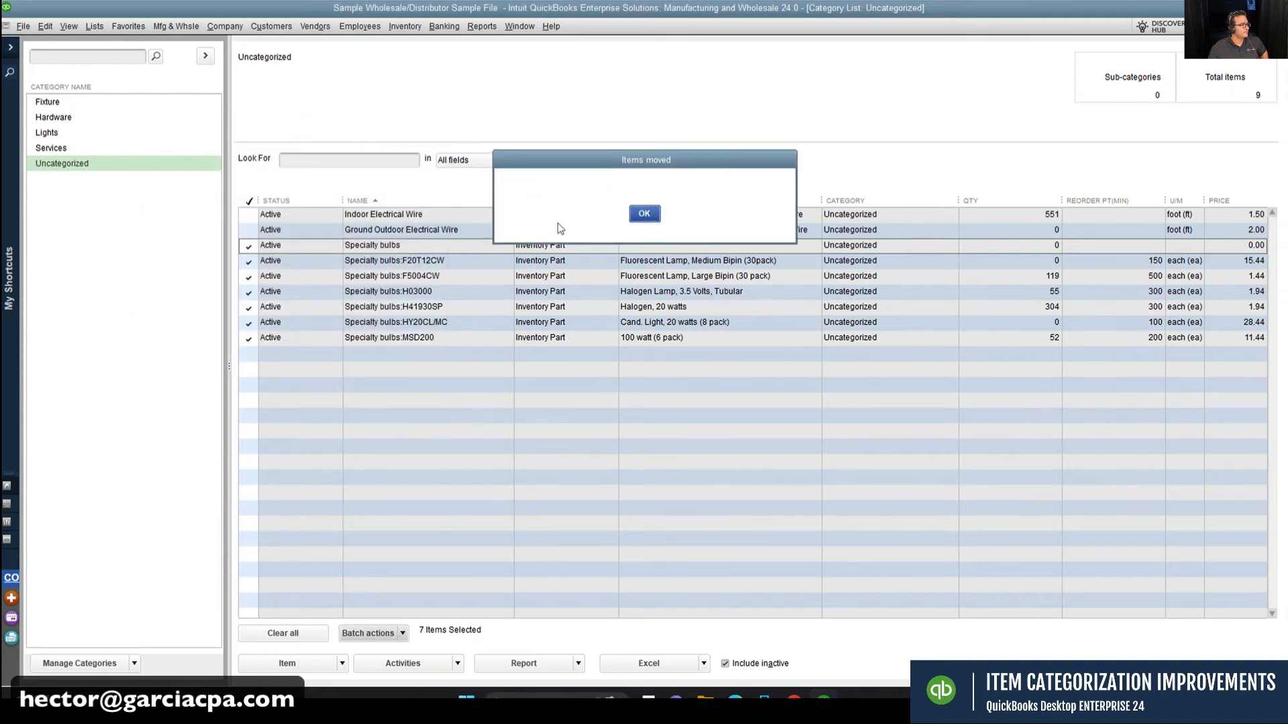
Step: Batch-move the Indoor Electrical Wire and Ground Outdoor Electrical Wire items from Uncategorized to the Hardware category
{"action": "left_click", "coordinate": [248, 215]}
{"action": "left_click", "coordinate": [248, 231]}
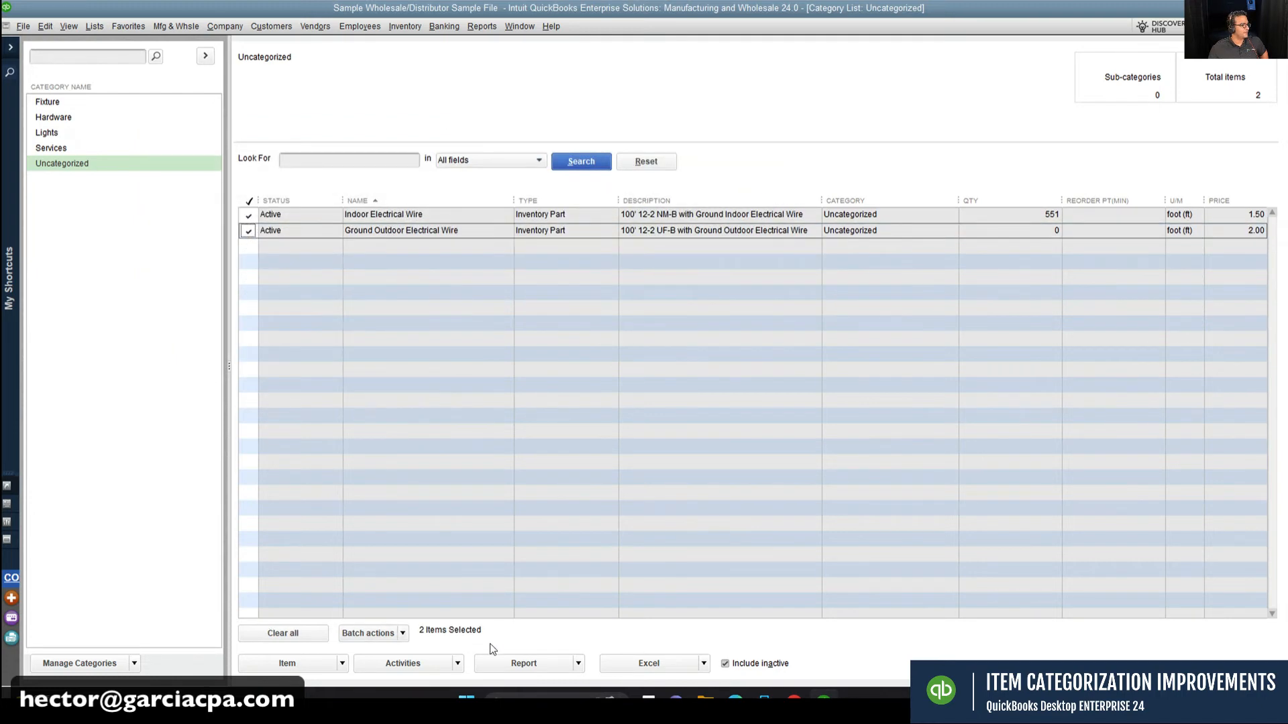
{"action": "left_click", "coordinate": [368, 634]}
{"action": "left_click", "coordinate": [379, 649]}
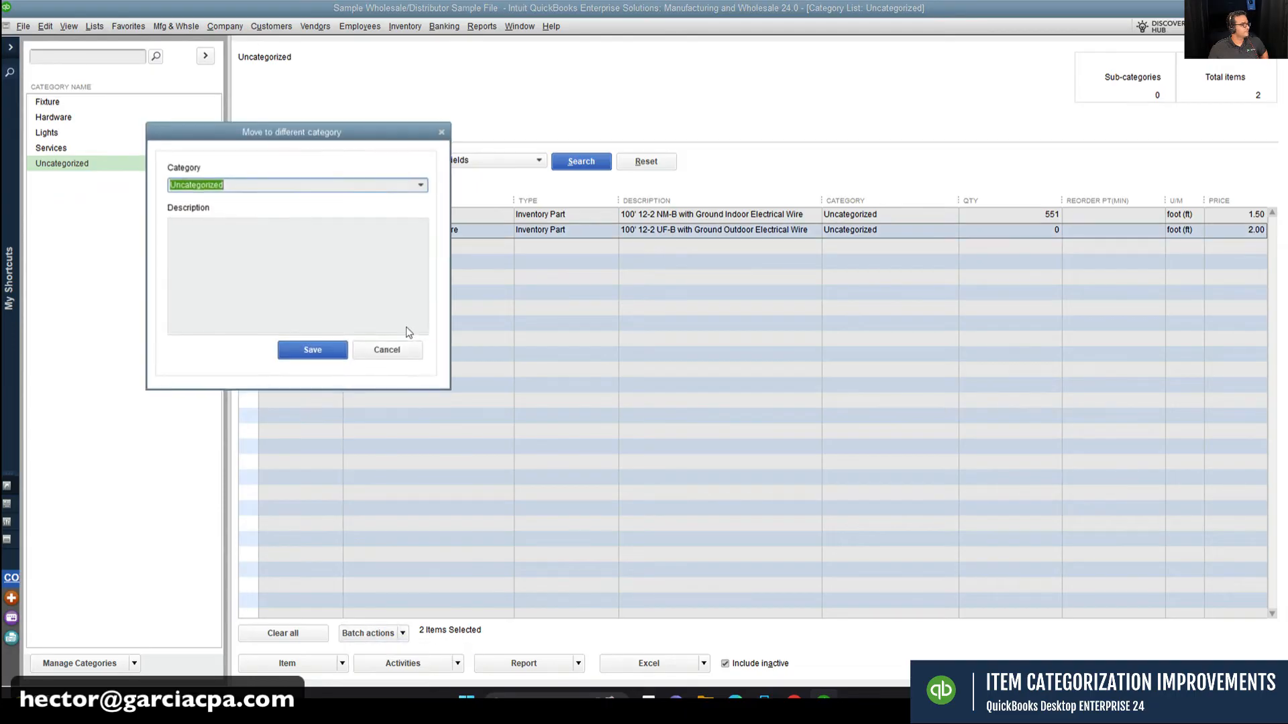
{"action": "left_click", "coordinate": [421, 185]}
{"action": "left_click", "coordinate": [242, 247]}
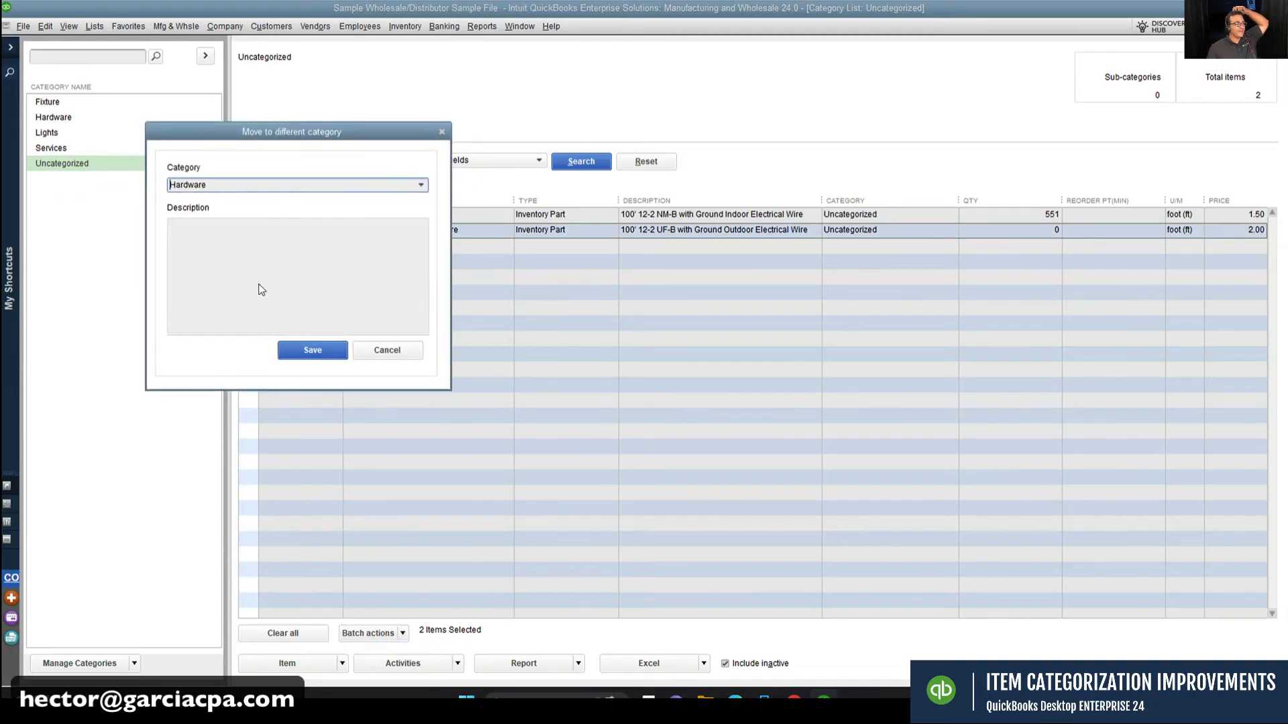
{"action": "left_click", "coordinate": [326, 352]}
{"action": "left_click", "coordinate": [632, 210]}
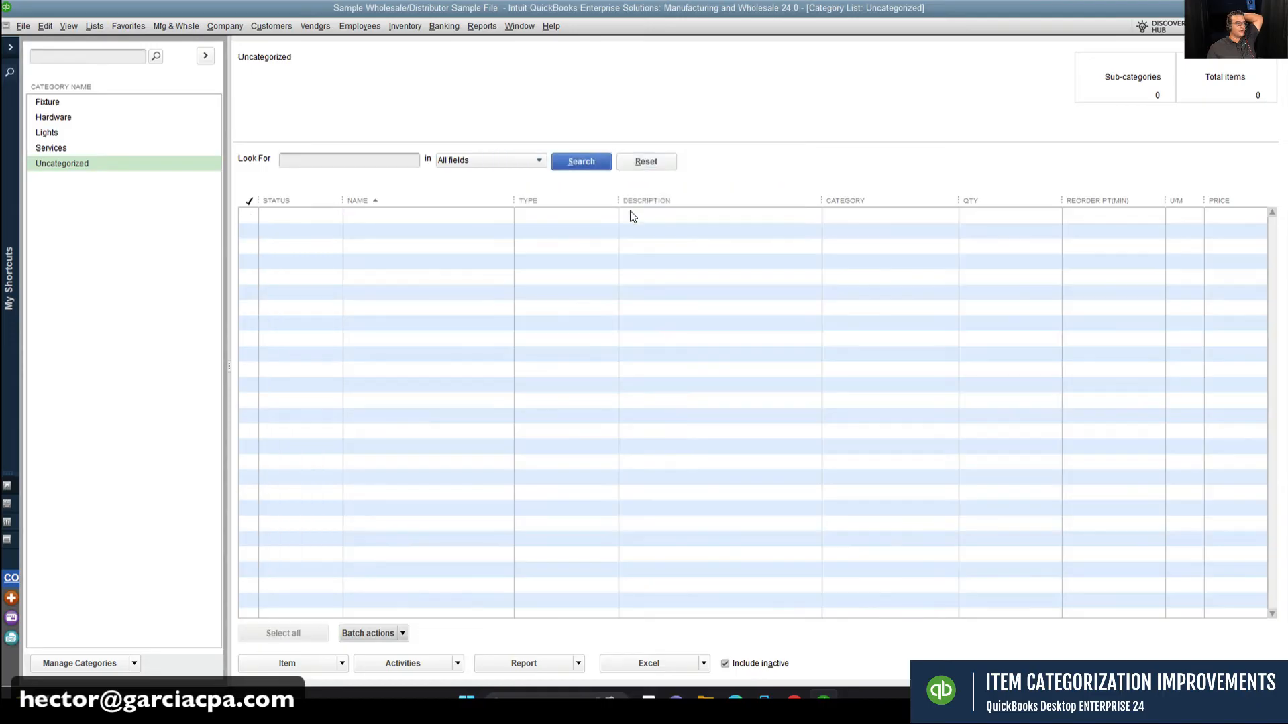
Step: Review the items assigned to the Fixture, Hardware, Lights, Services and Uncategorized categories in turn
{"action": "left_click", "coordinate": [64, 103]}
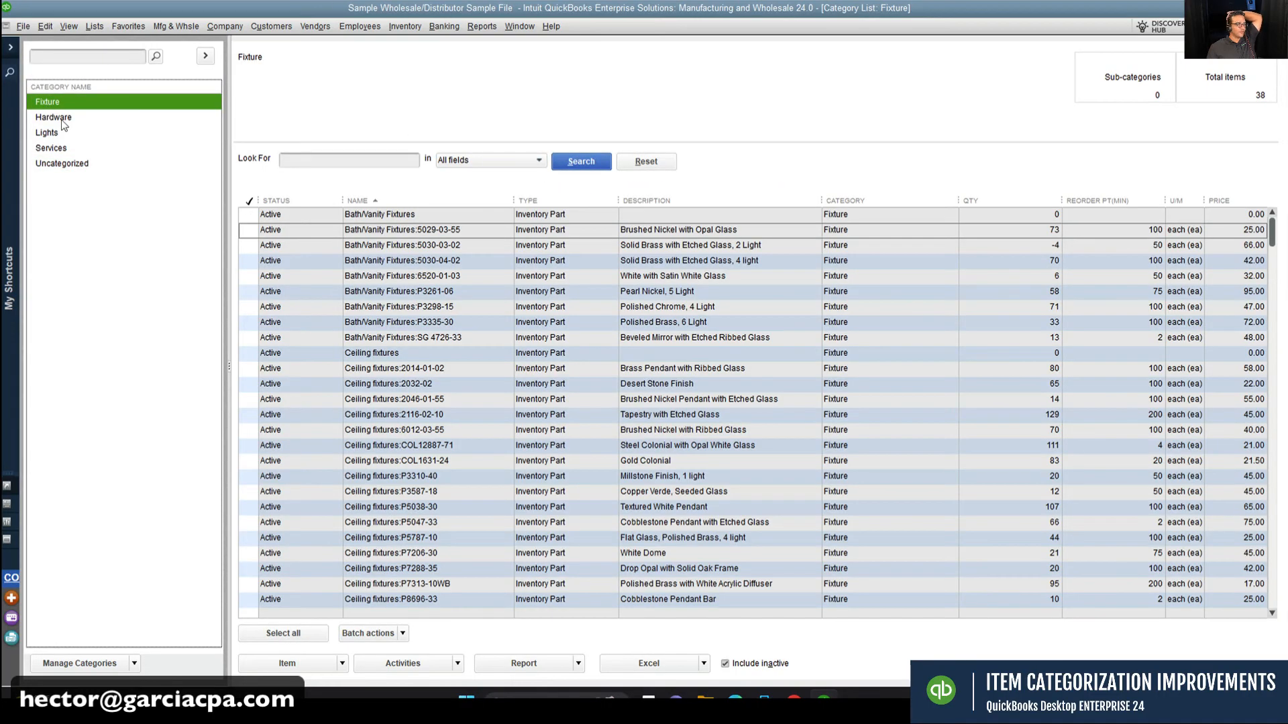
{"action": "left_click", "coordinate": [62, 121]}
{"action": "left_click", "coordinate": [58, 134]}
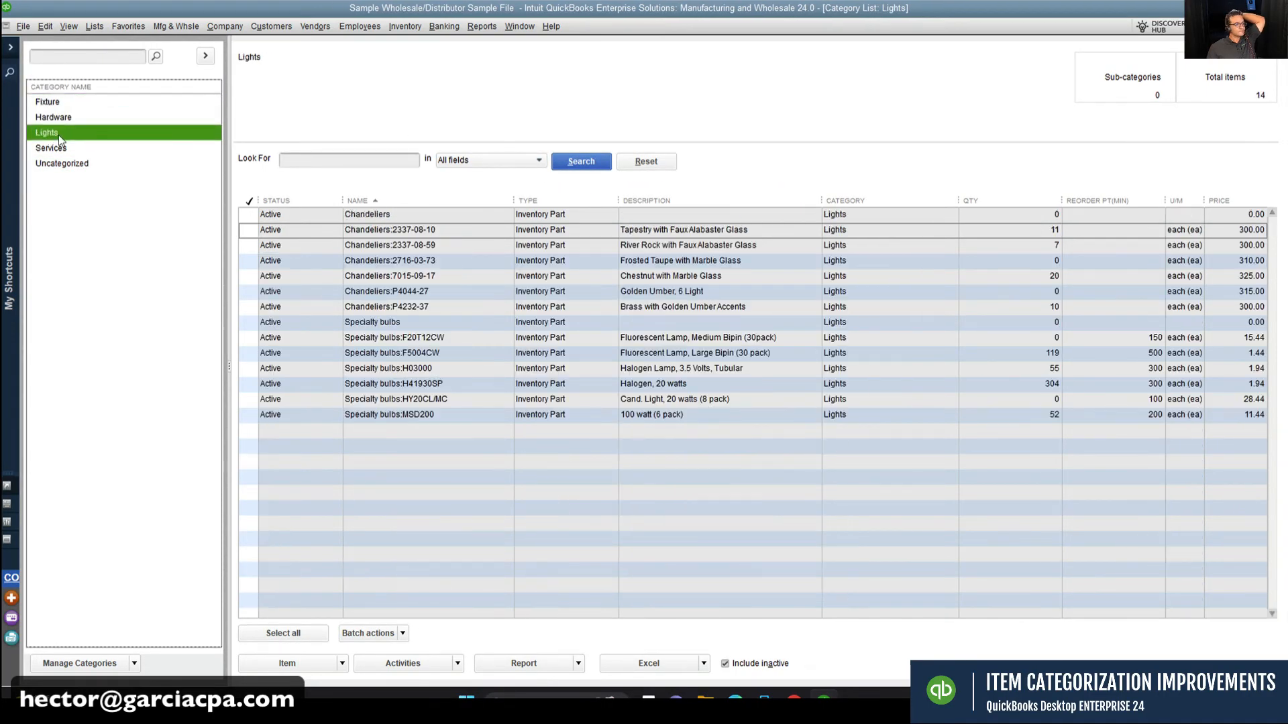
{"action": "left_click", "coordinate": [63, 147]}
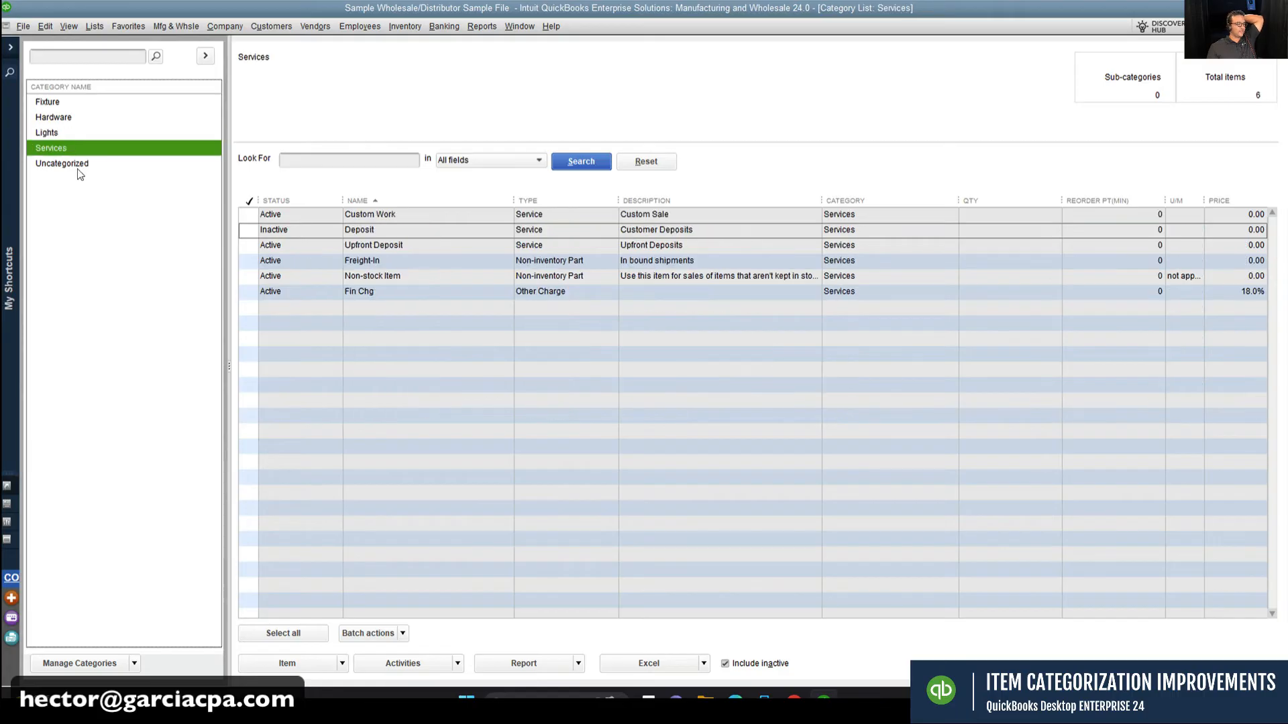
{"action": "left_click", "coordinate": [78, 166]}
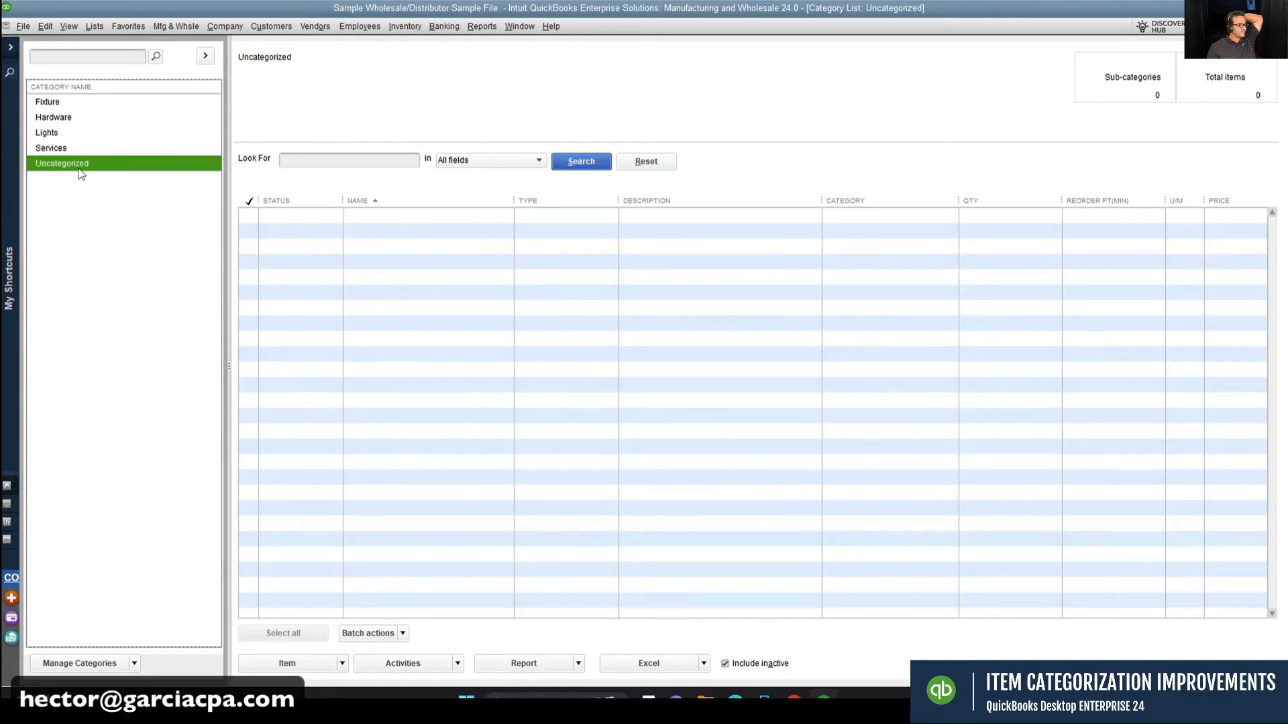
{"action": "left_click", "coordinate": [134, 664]}
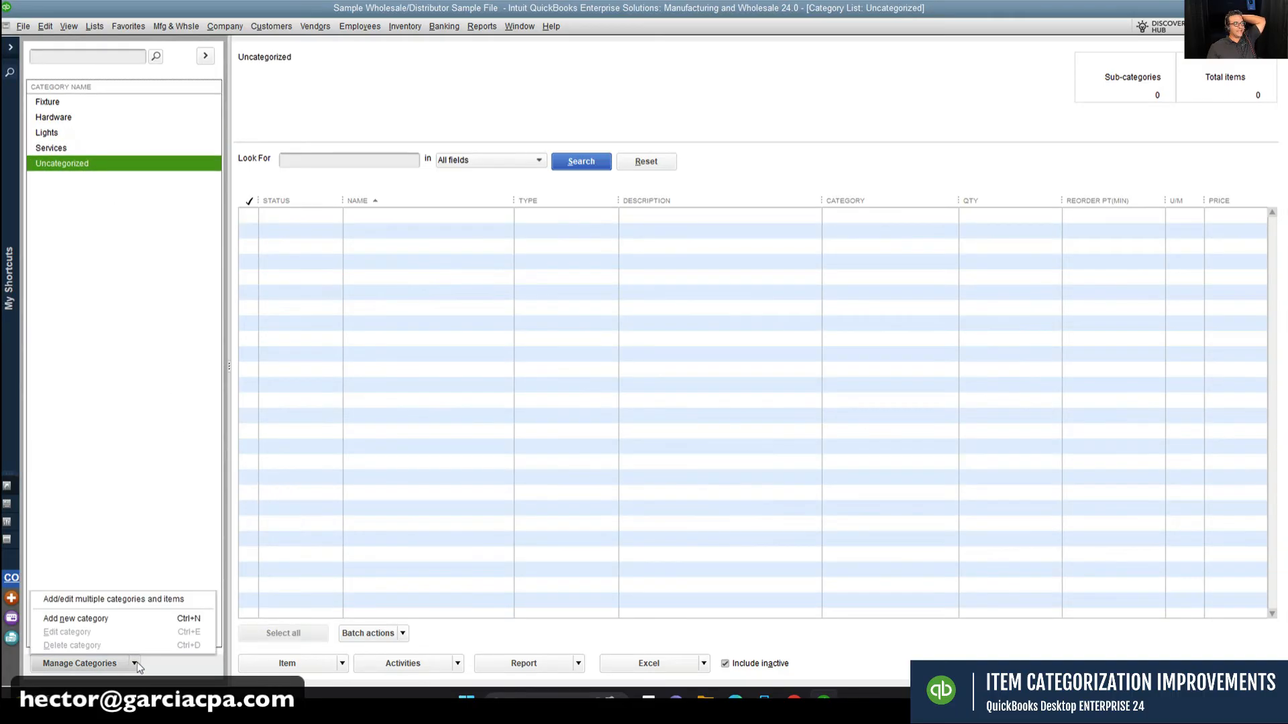
{"action": "left_click", "coordinate": [110, 624]}
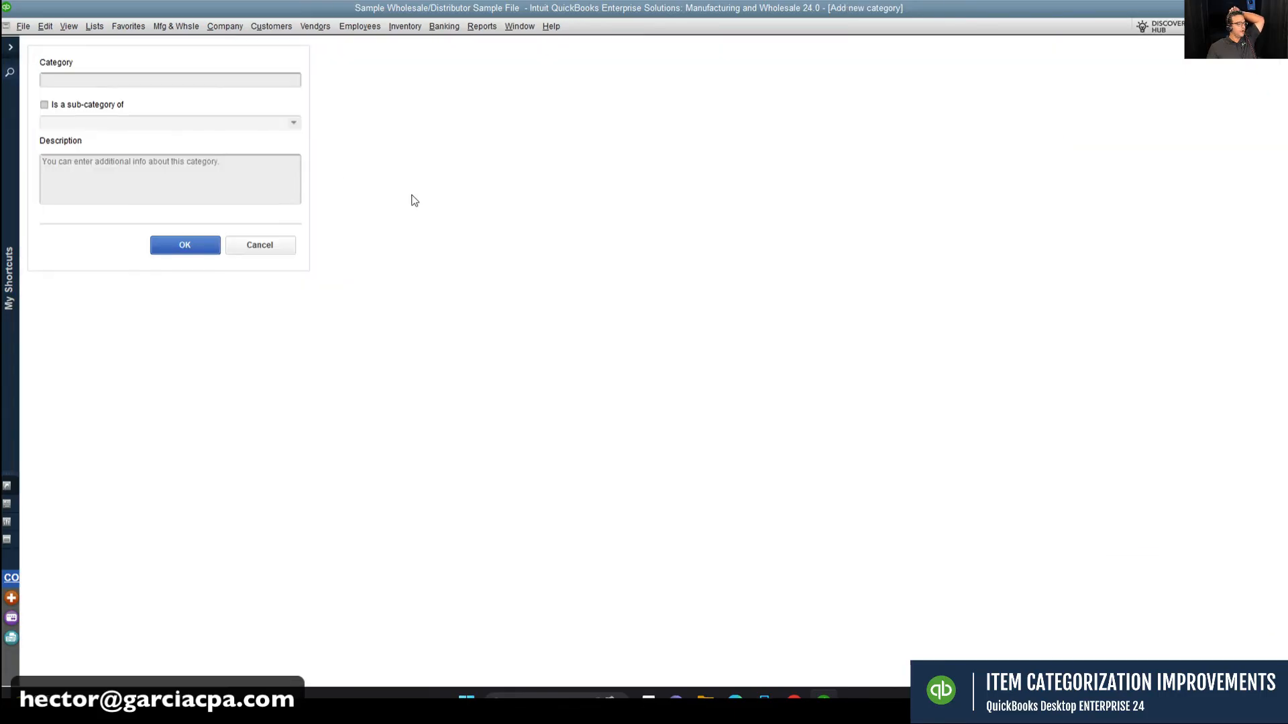
{"action": "left_click", "coordinate": [258, 245]}
Step: Show the inventory parts in the editor for multiple categories and items, sorted first by category and finally by item name
{"action": "left_click", "coordinate": [134, 664]}
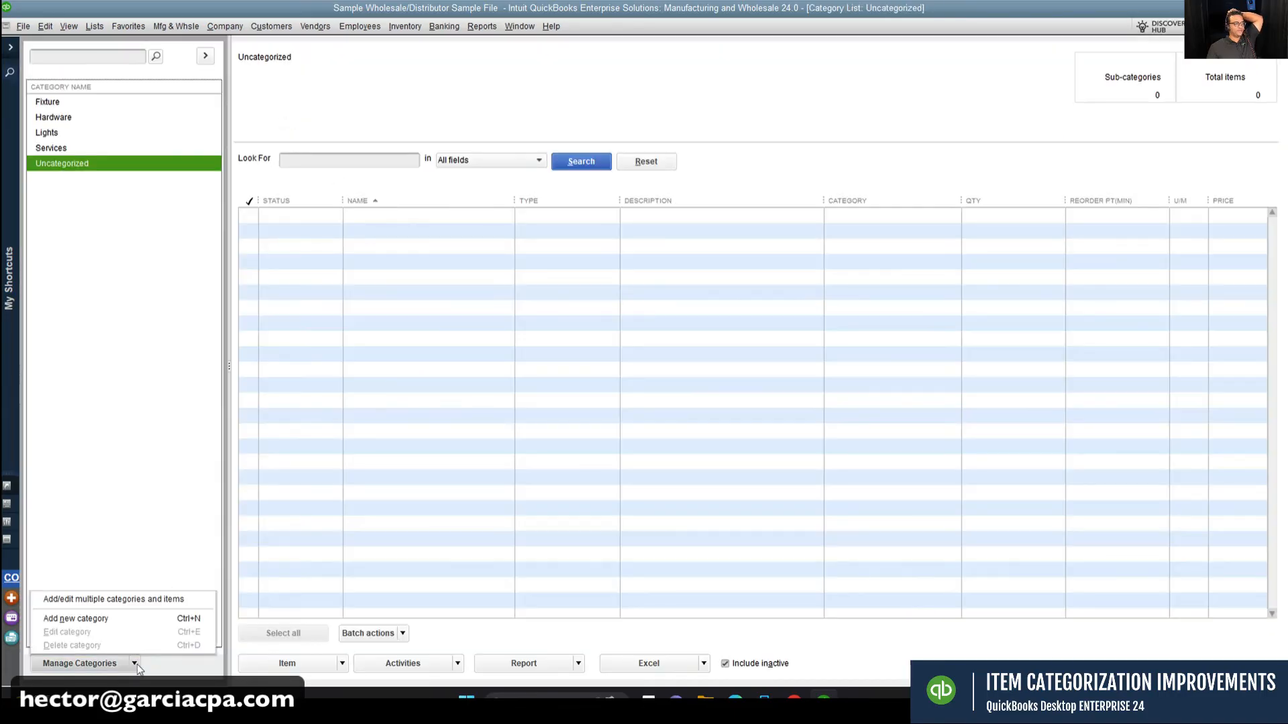
{"action": "left_click", "coordinate": [95, 604]}
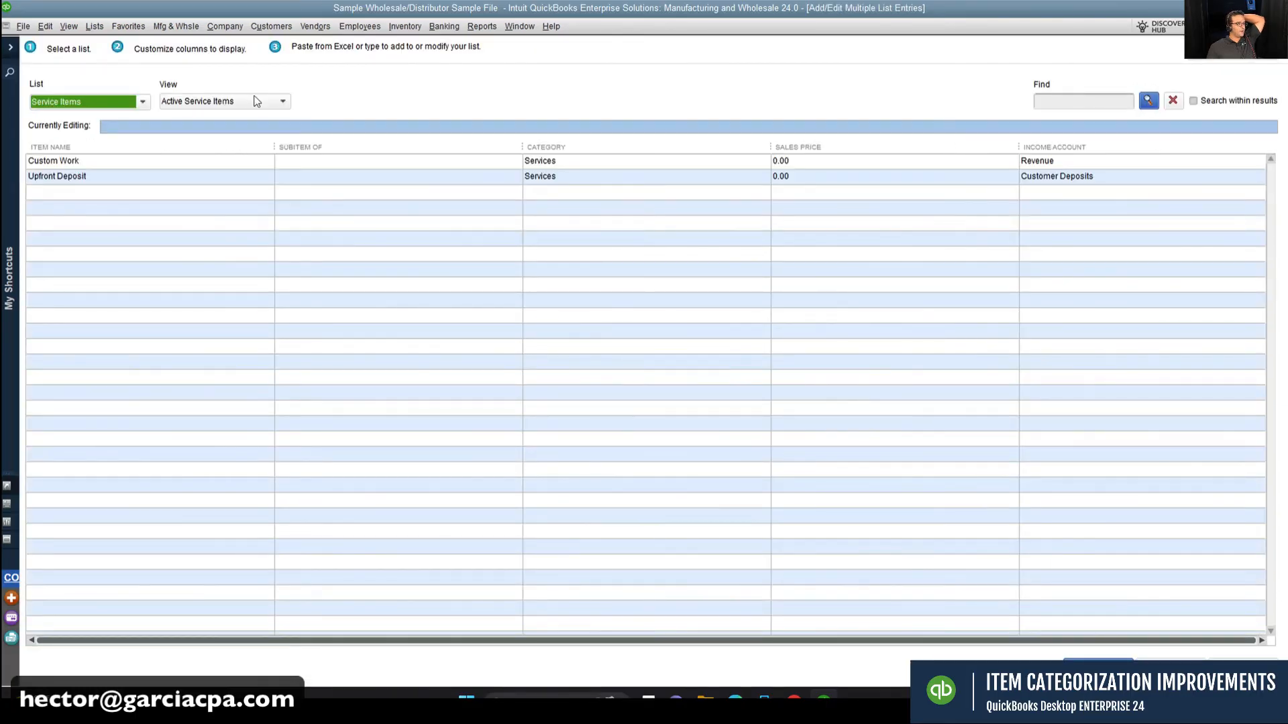
{"action": "left_click", "coordinate": [99, 102]}
{"action": "left_click", "coordinate": [57, 162]}
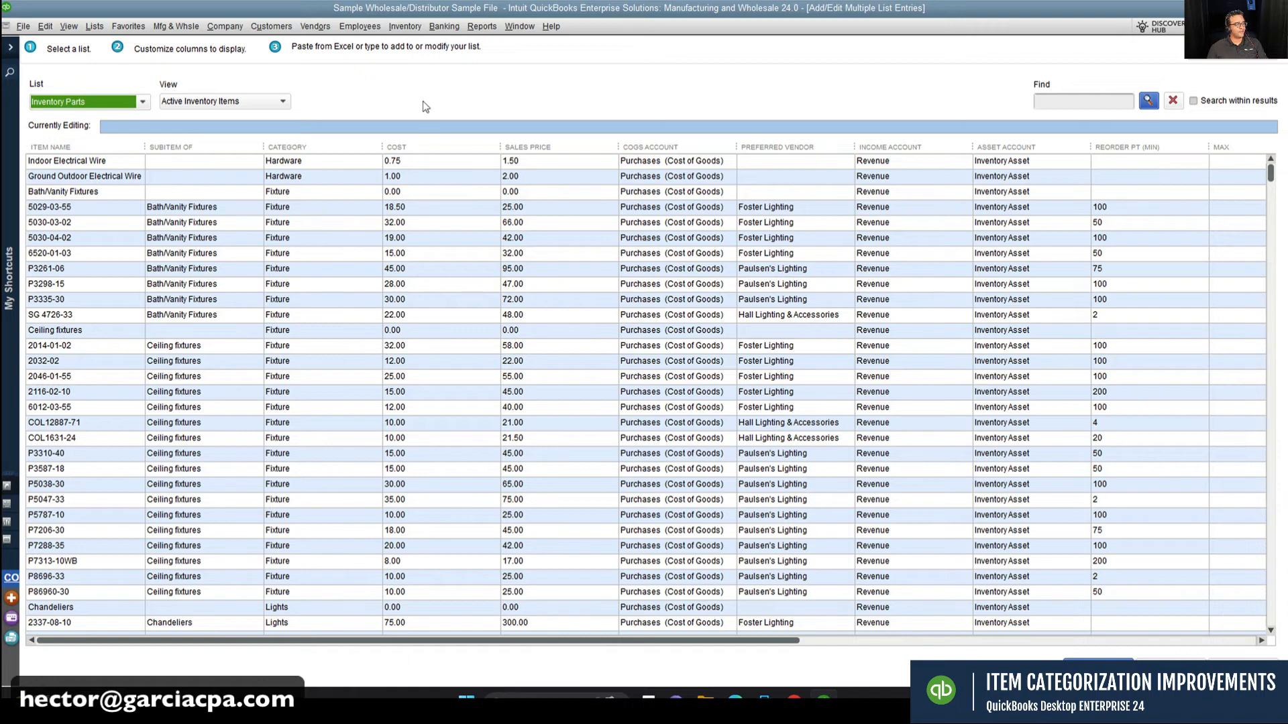
{"action": "left_click", "coordinate": [304, 147]}
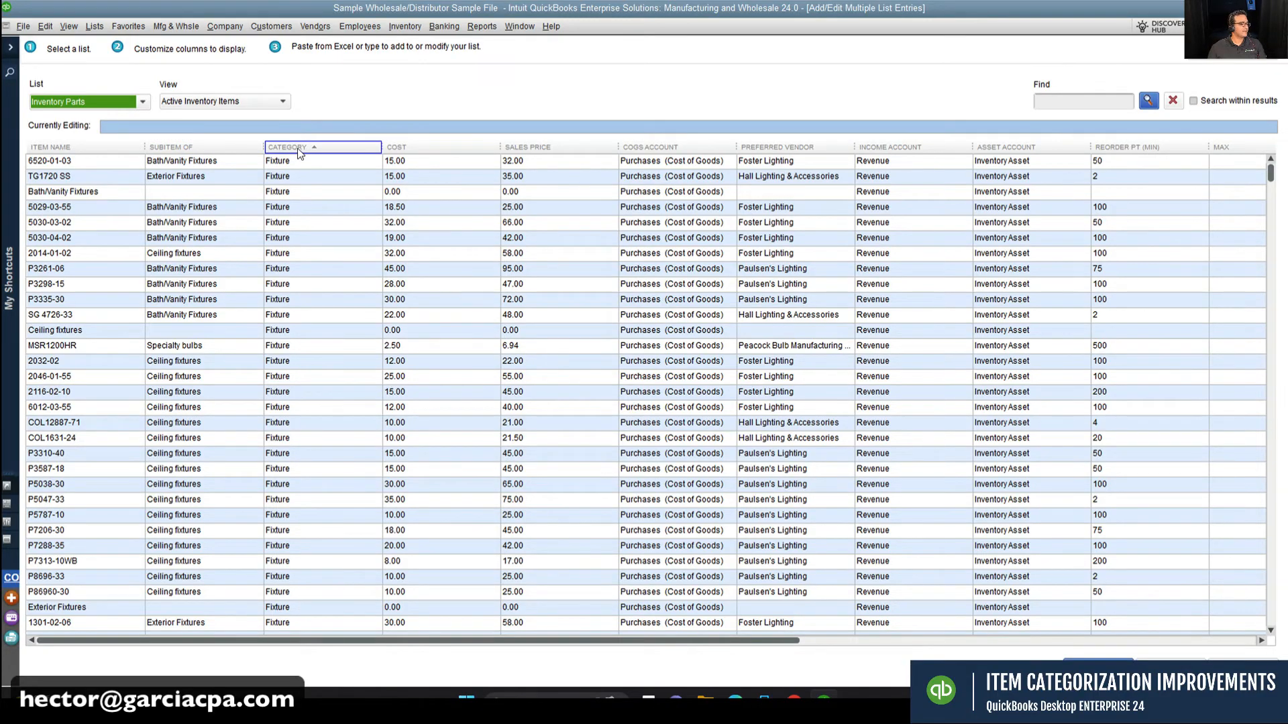
{"action": "left_click", "coordinate": [110, 146]}
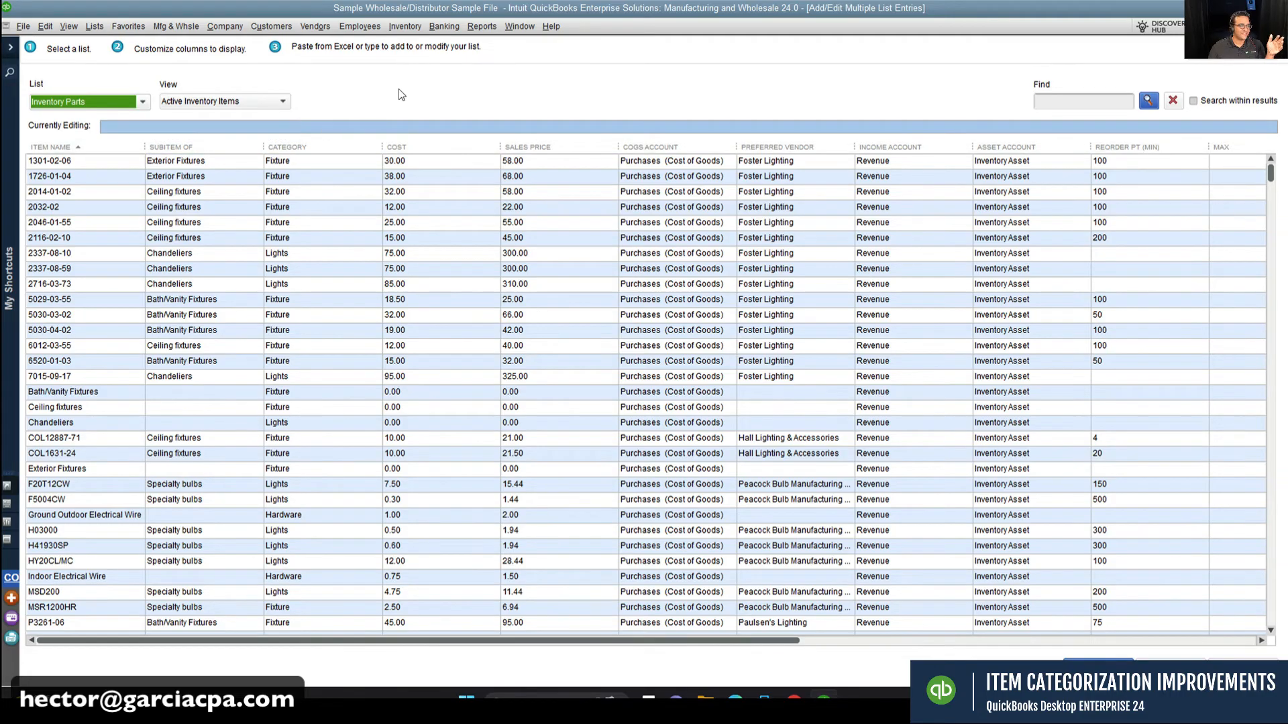
Step: Find inventory parts matching "fixtu", look through their categories, and clear the search
{"action": "left_click", "coordinate": [1085, 98]}
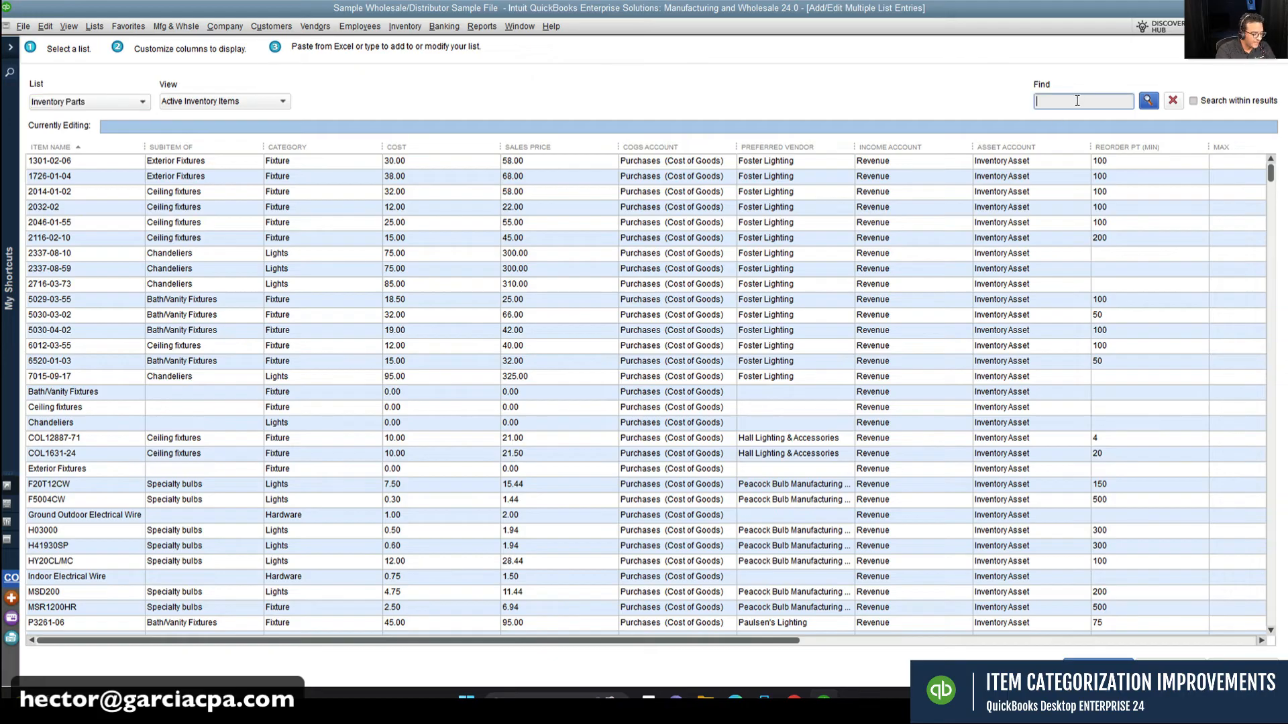
{"action": "type", "text": "fixtu"}
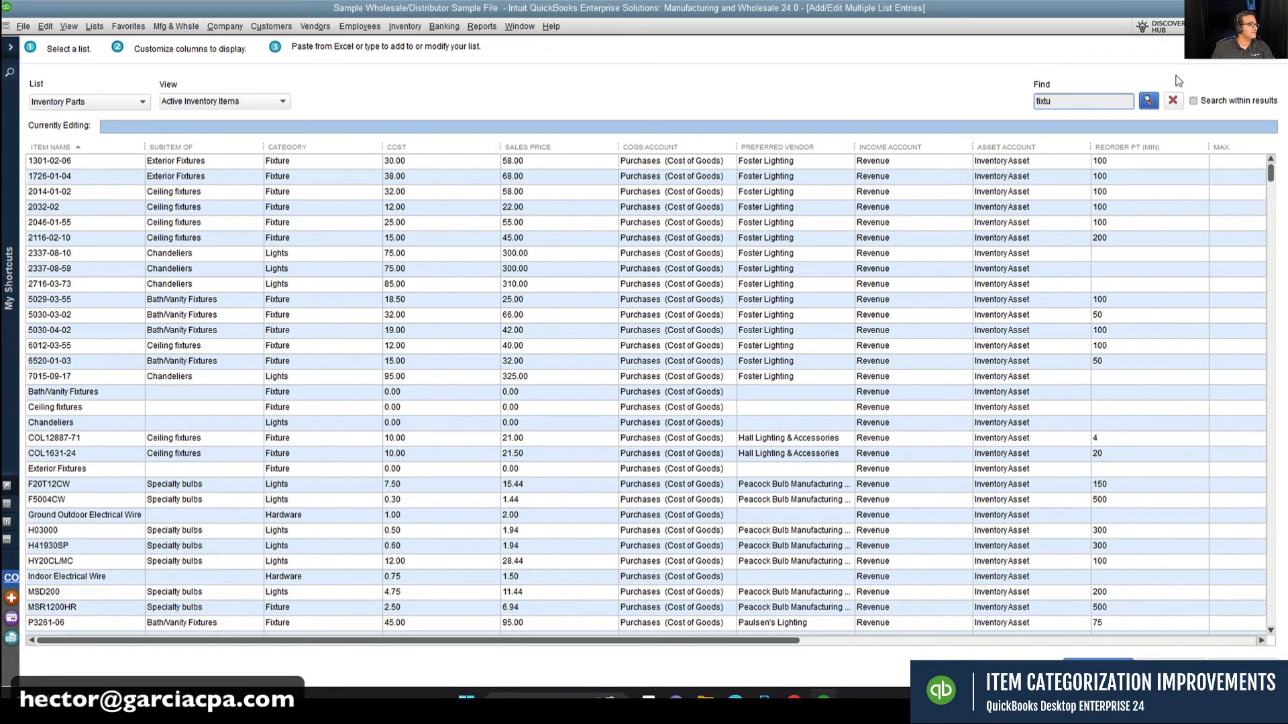
{"action": "left_click", "coordinate": [1148, 102]}
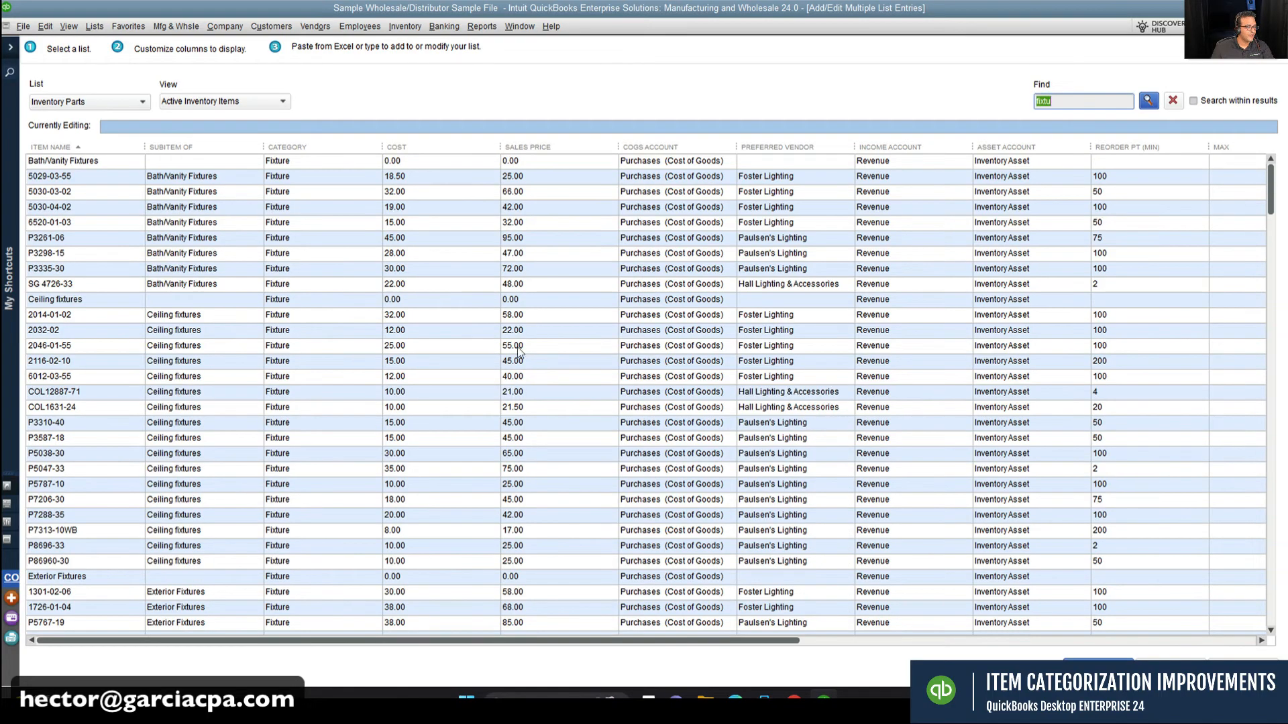
{"action": "left_click", "coordinate": [344, 515]}
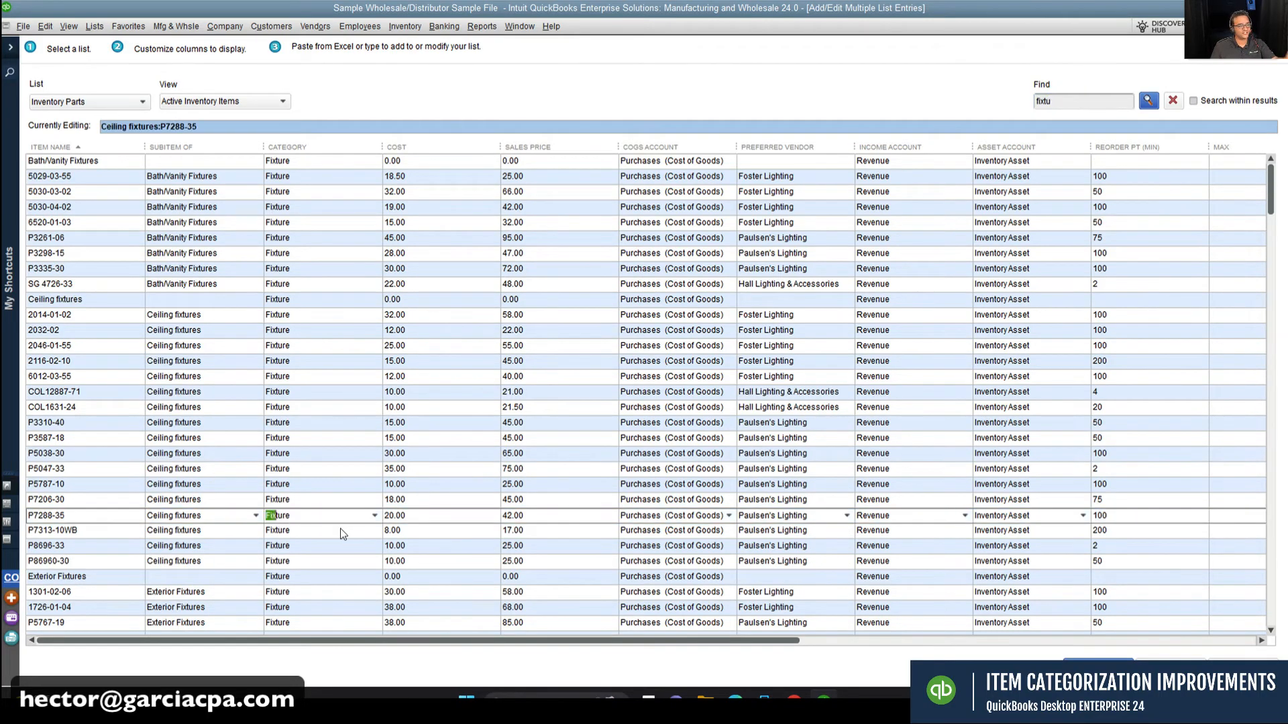
{"action": "scroll", "coordinate": [322, 543], "scroll_direction": "down", "scroll_amount": 3}
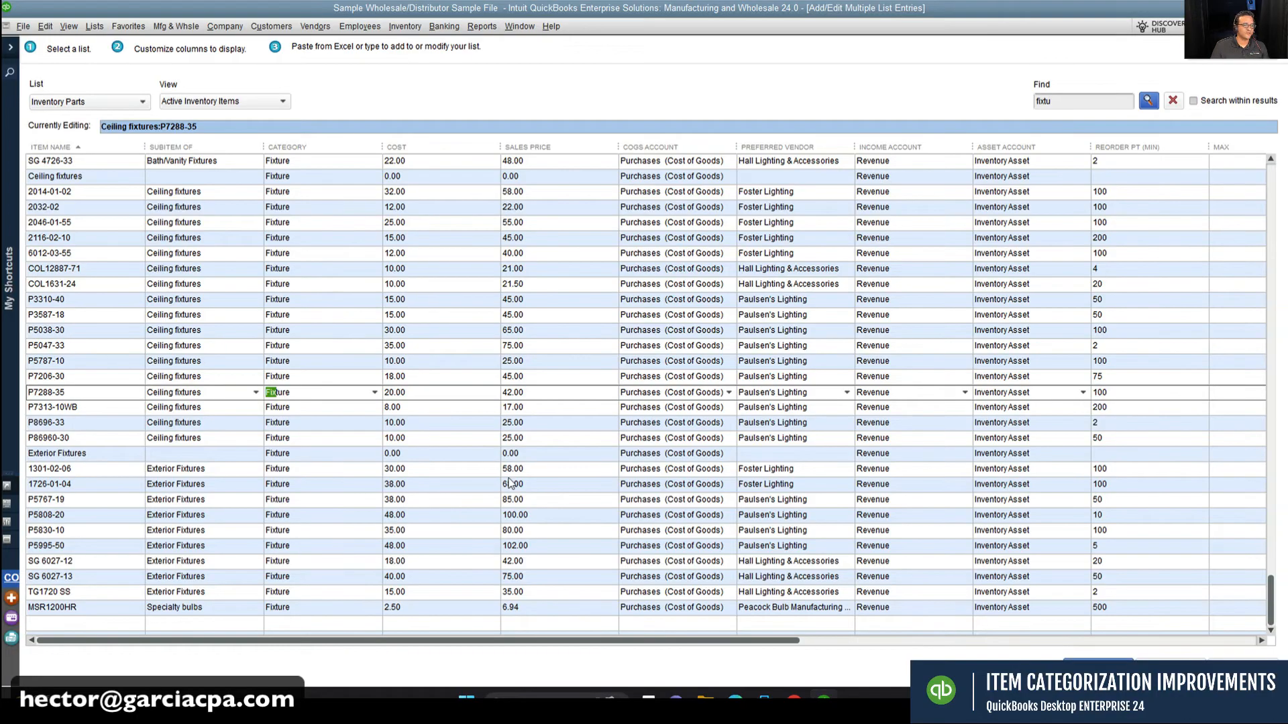
{"action": "scroll", "coordinate": [510, 483], "scroll_direction": "up", "scroll_amount": 3}
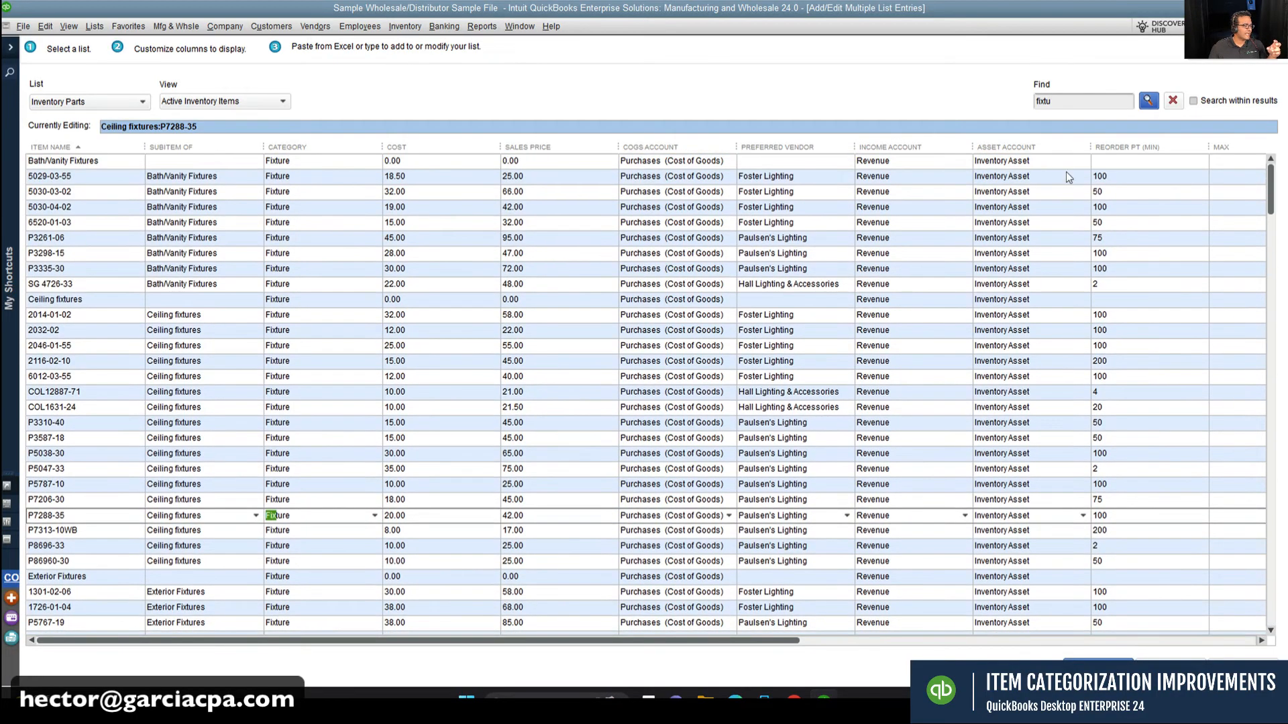
{"action": "left_click", "coordinate": [1171, 104]}
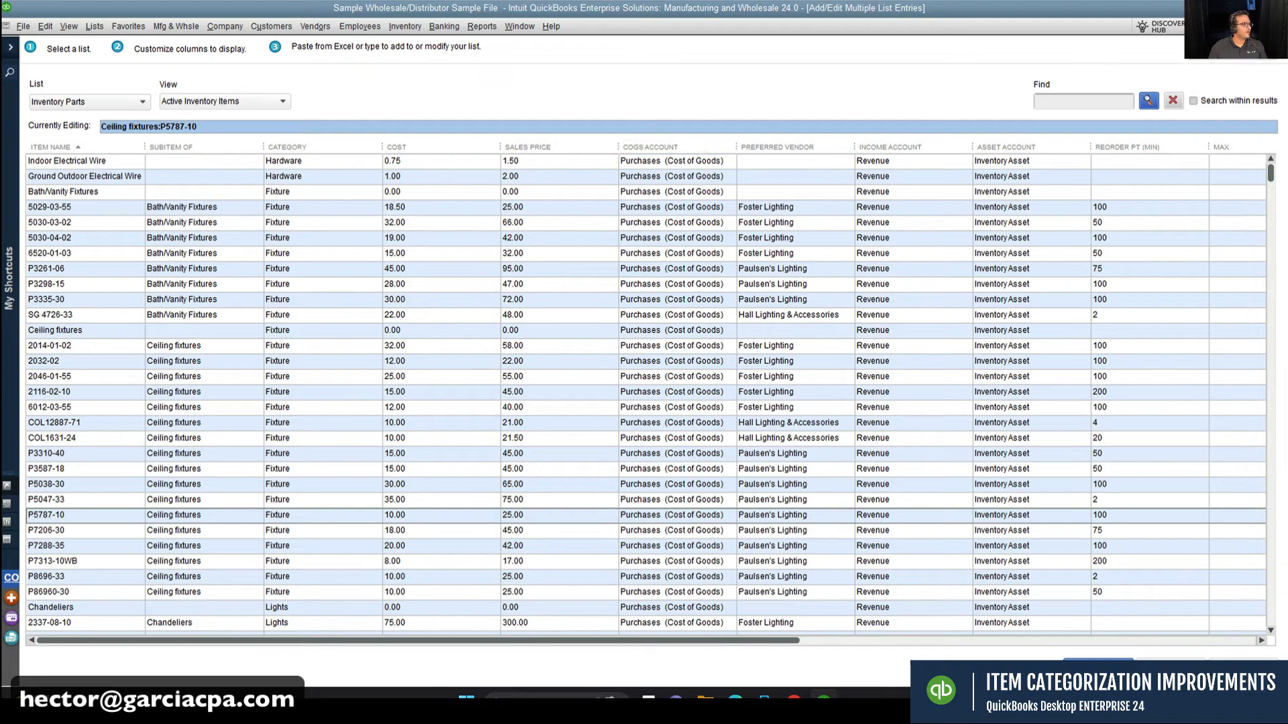
Step: Close the multiple list entries editor and review the items in the Hardware and Services categories of the category list
{"action": "left_click", "coordinate": [1277, 26]}
{"action": "left_click", "coordinate": [84, 128]}
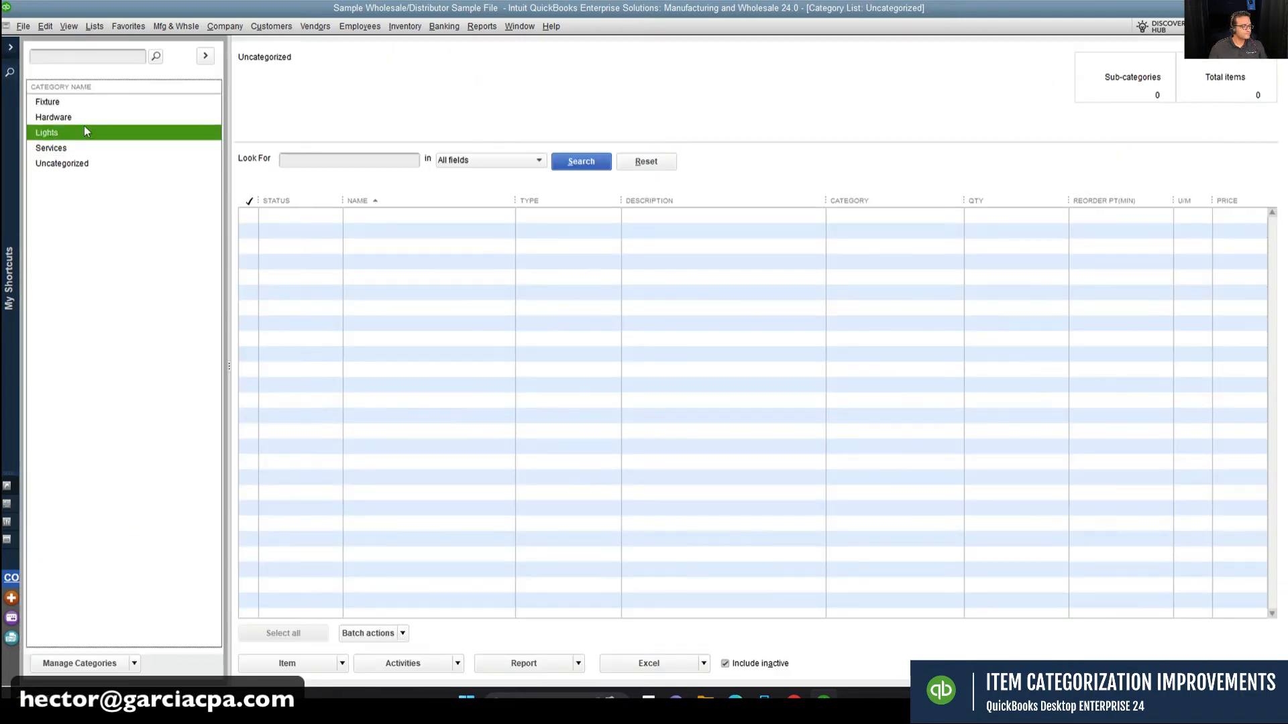
{"action": "left_click", "coordinate": [81, 118]}
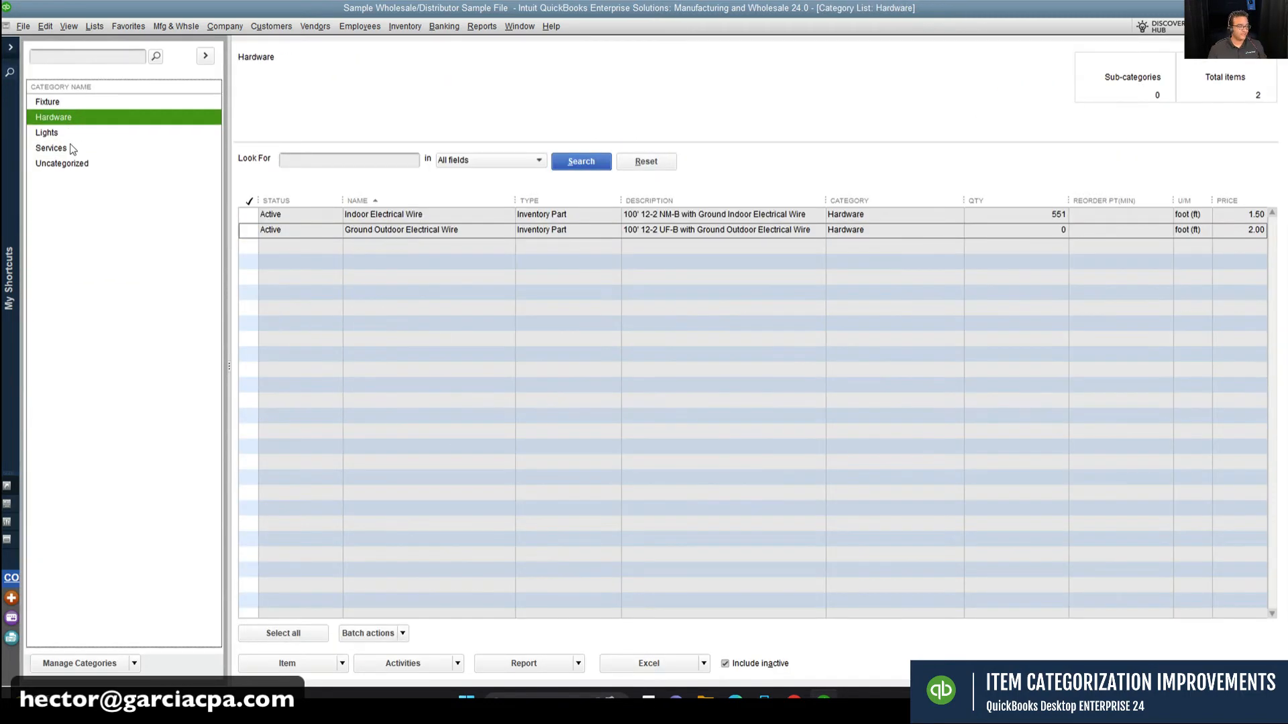
{"action": "left_click", "coordinate": [68, 147]}
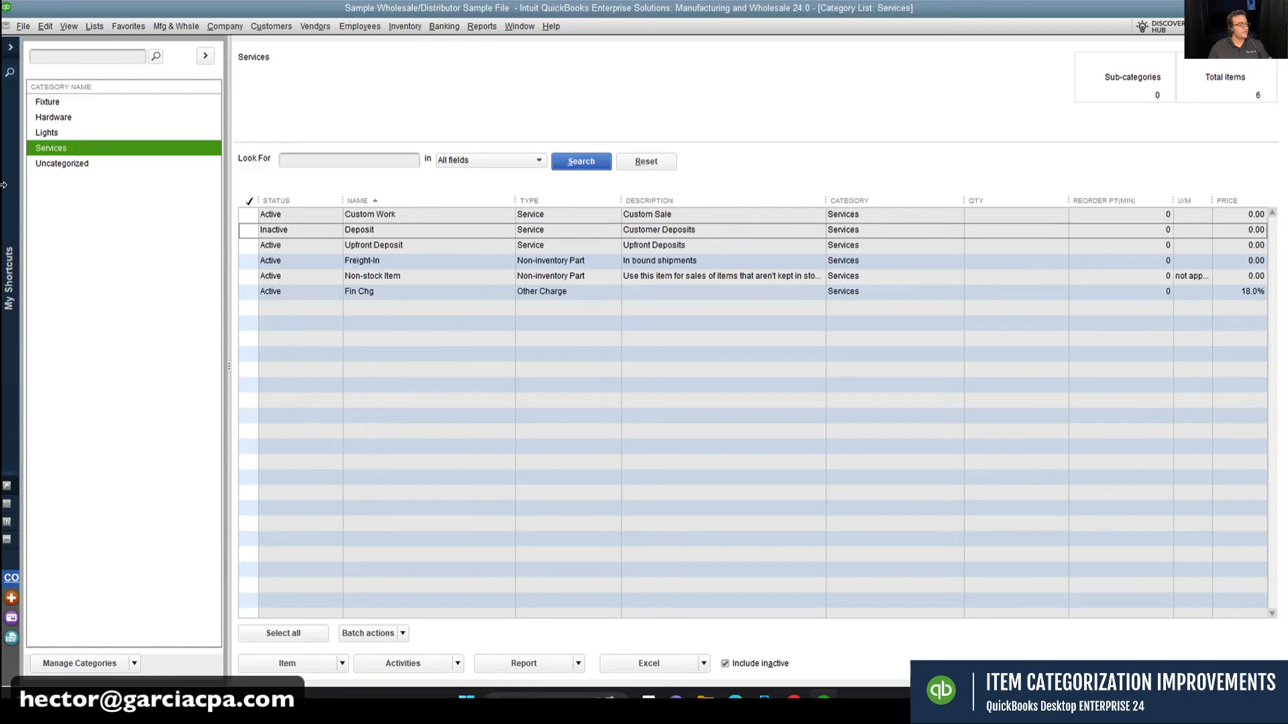
Step: Run the Item Listing report from the category list and filter it by the Hardware category
{"action": "left_click", "coordinate": [575, 663]}
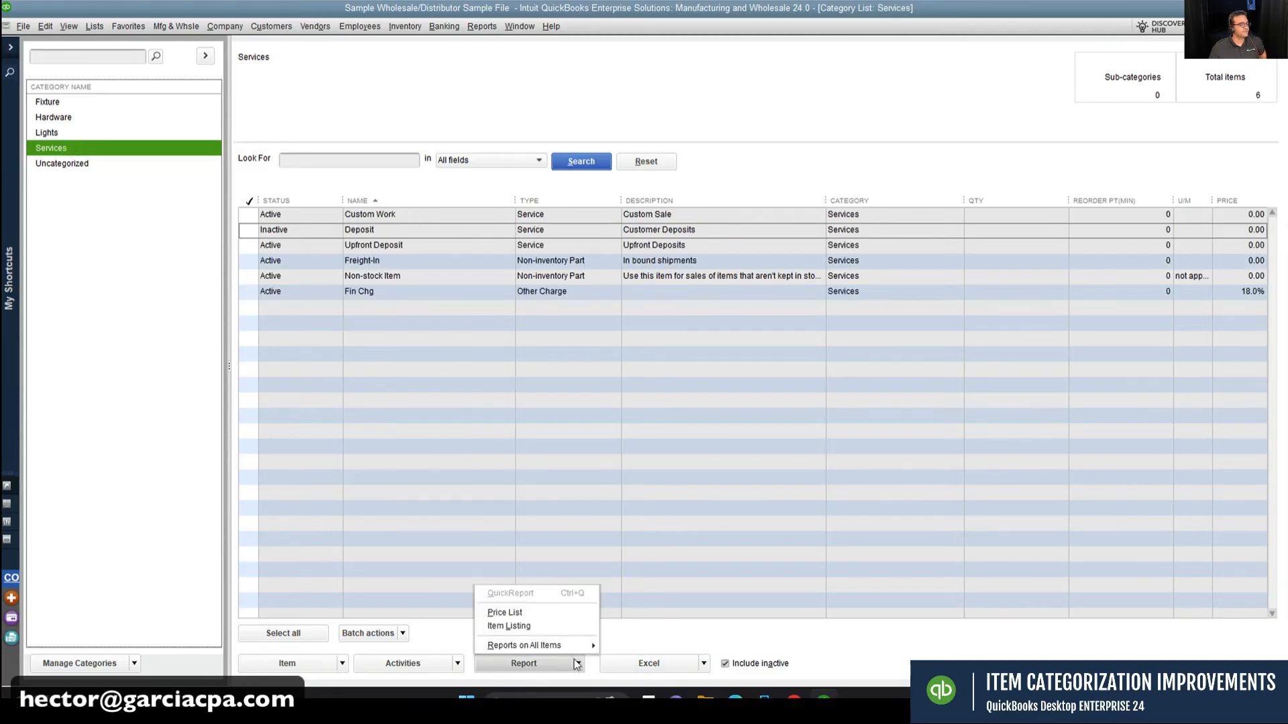
{"action": "left_click", "coordinate": [534, 628]}
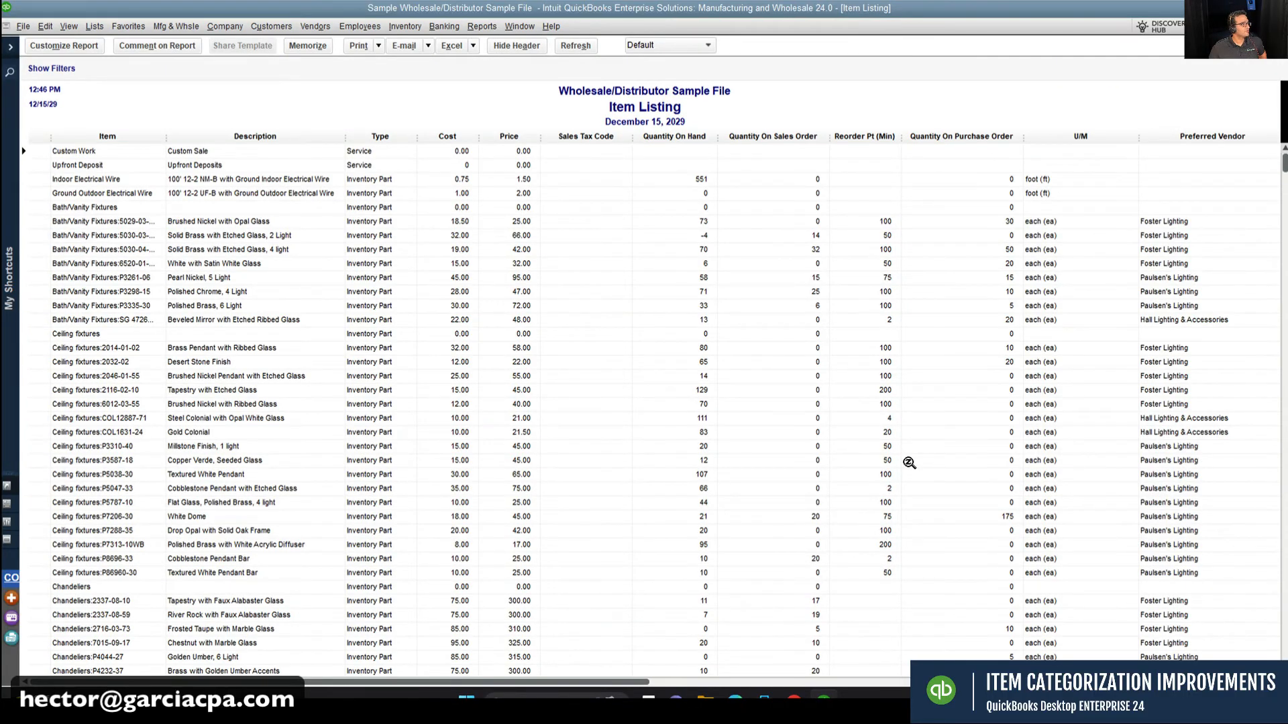
{"action": "left_click", "coordinate": [82, 49]}
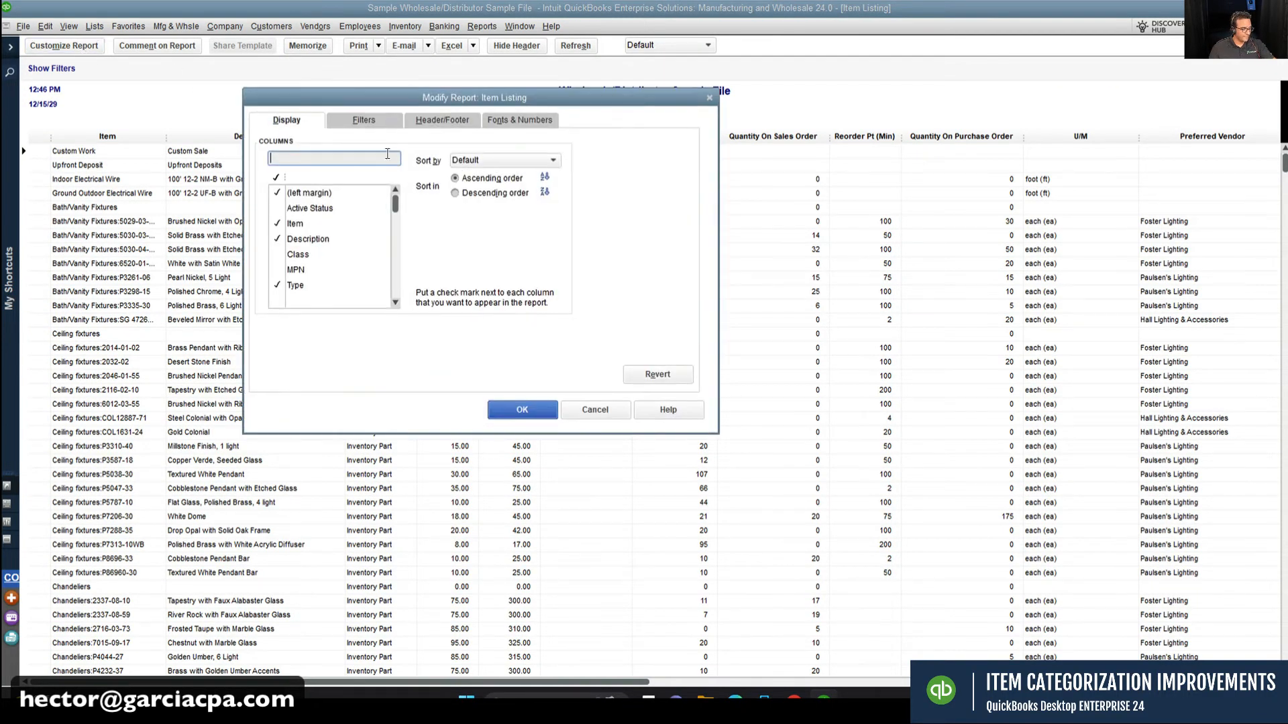
{"action": "left_click", "coordinate": [363, 126]}
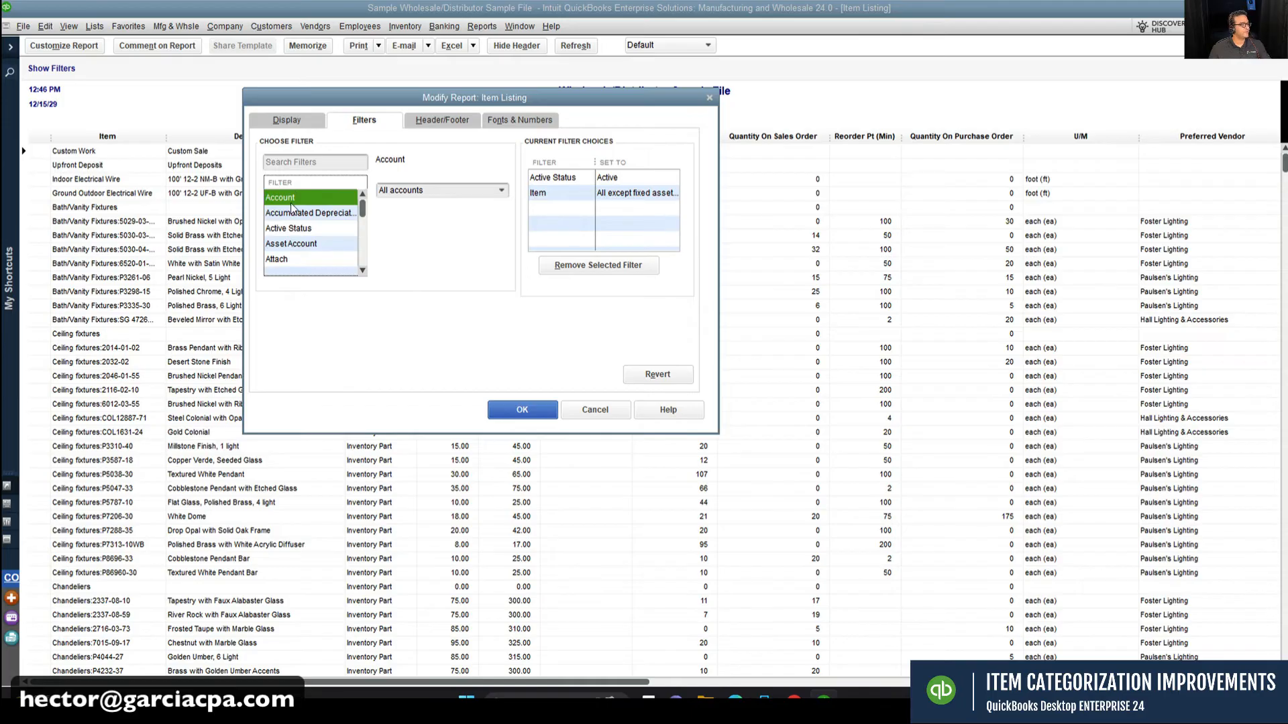
{"action": "scroll", "coordinate": [292, 209], "scroll_direction": "down", "scroll_amount": 2}
{"action": "left_click", "coordinate": [282, 243]}
{"action": "left_click", "coordinate": [501, 191]}
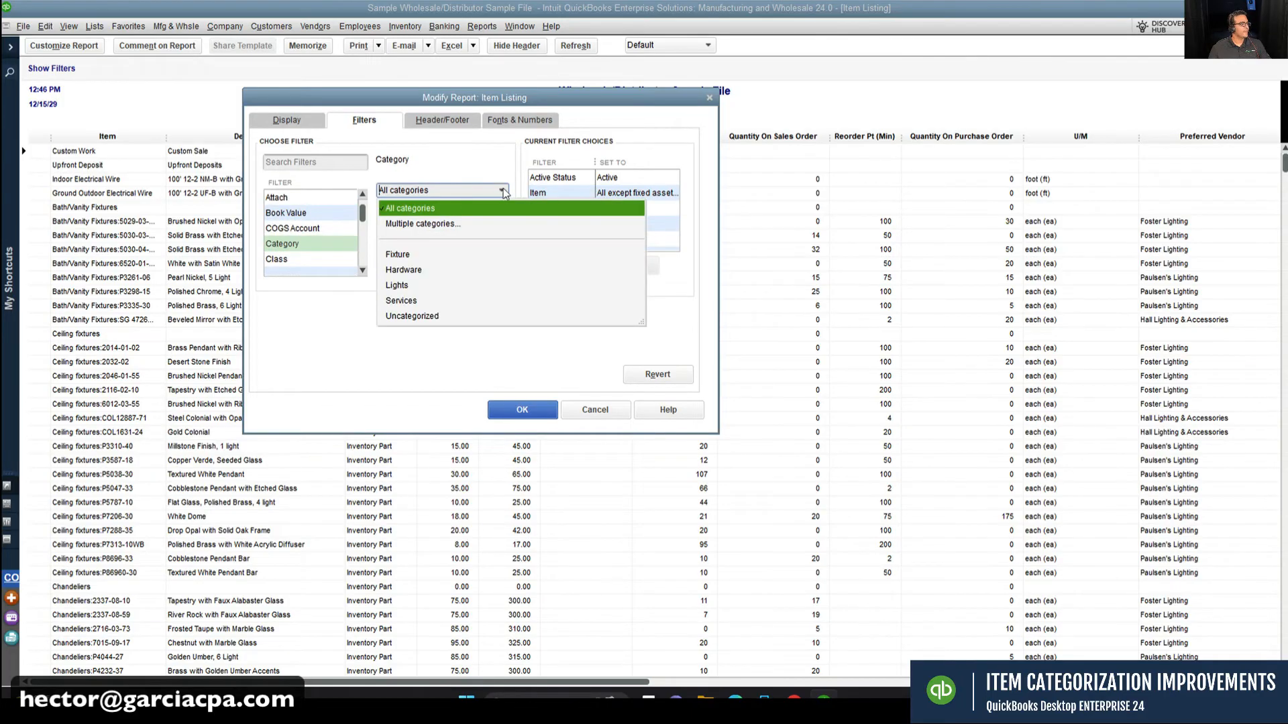
{"action": "left_click", "coordinate": [403, 269]}
{"action": "left_click", "coordinate": [522, 409]}
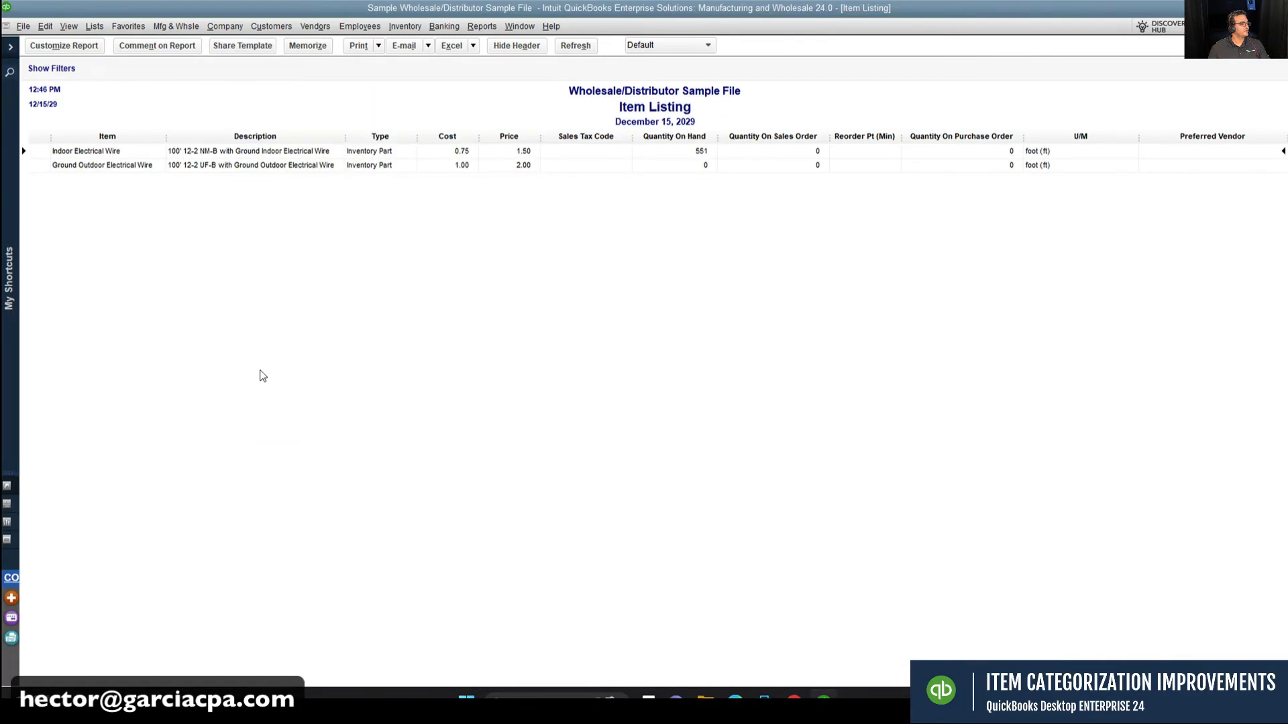
Step: Change the Item Listing report's category filter to Lights
{"action": "left_click", "coordinate": [64, 46]}
{"action": "left_click", "coordinate": [360, 118]}
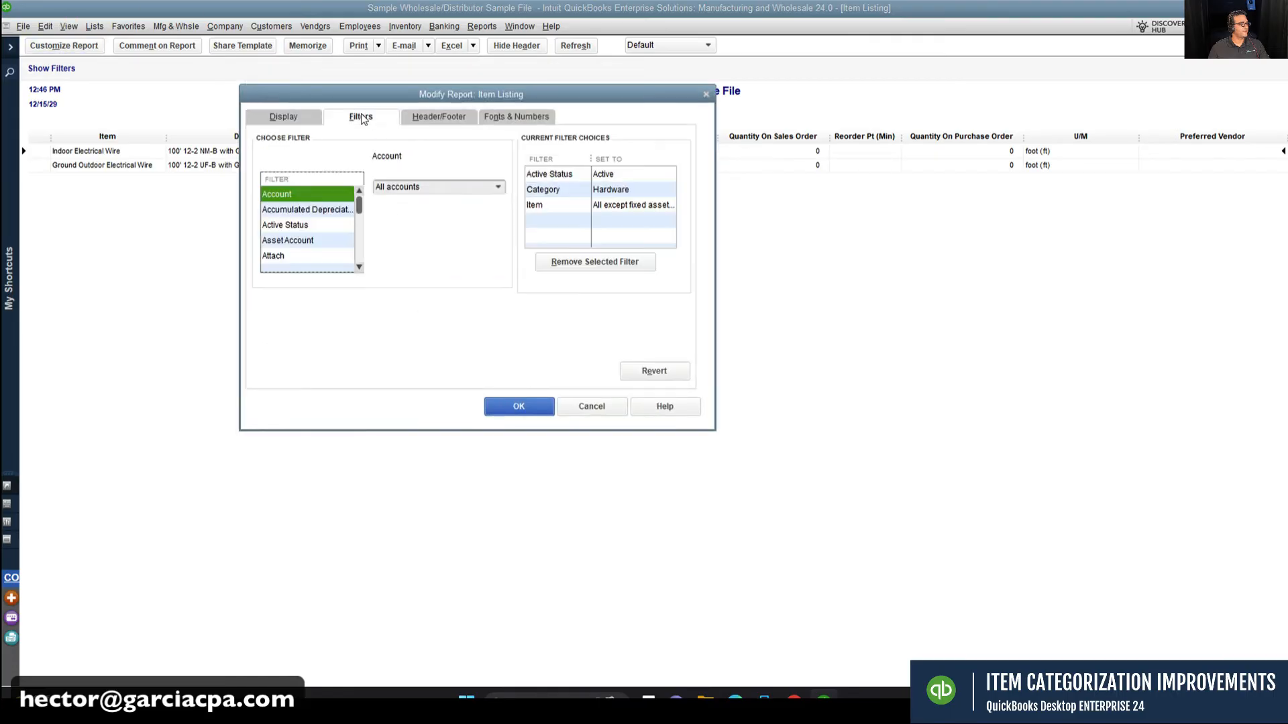
{"action": "left_click", "coordinate": [563, 189]}
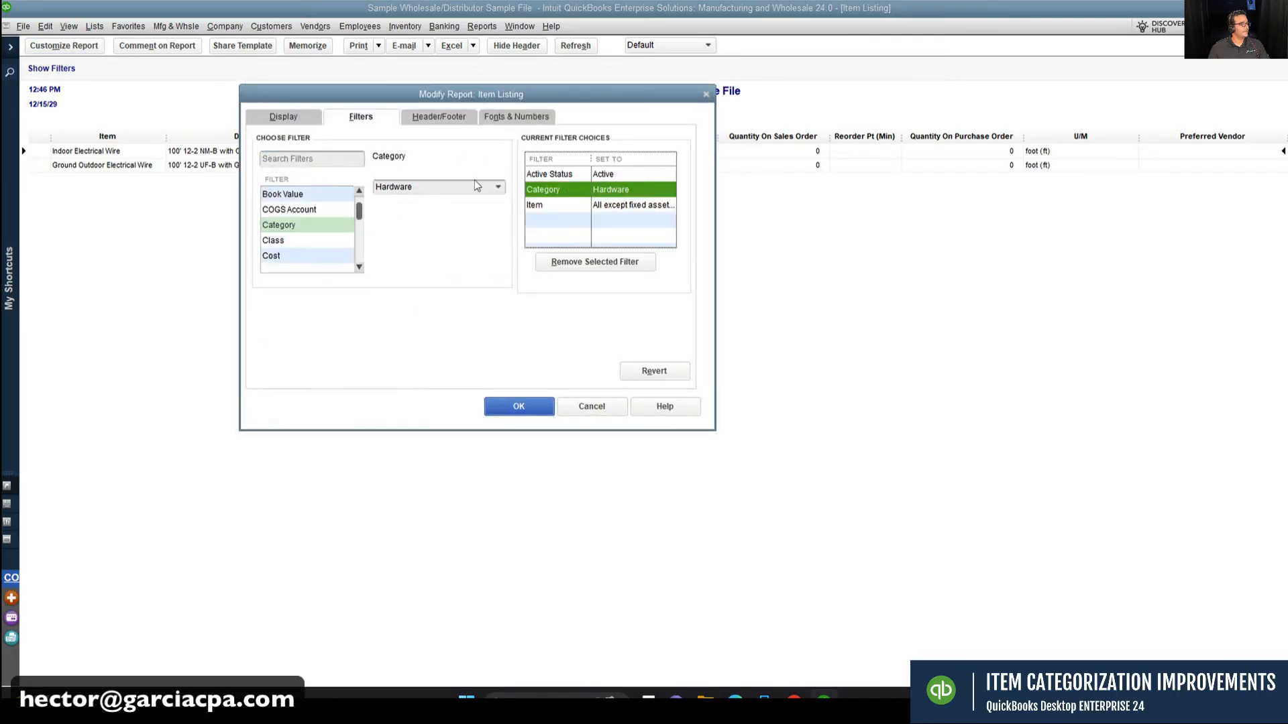
{"action": "left_click", "coordinate": [498, 188]}
{"action": "left_click", "coordinate": [402, 283]}
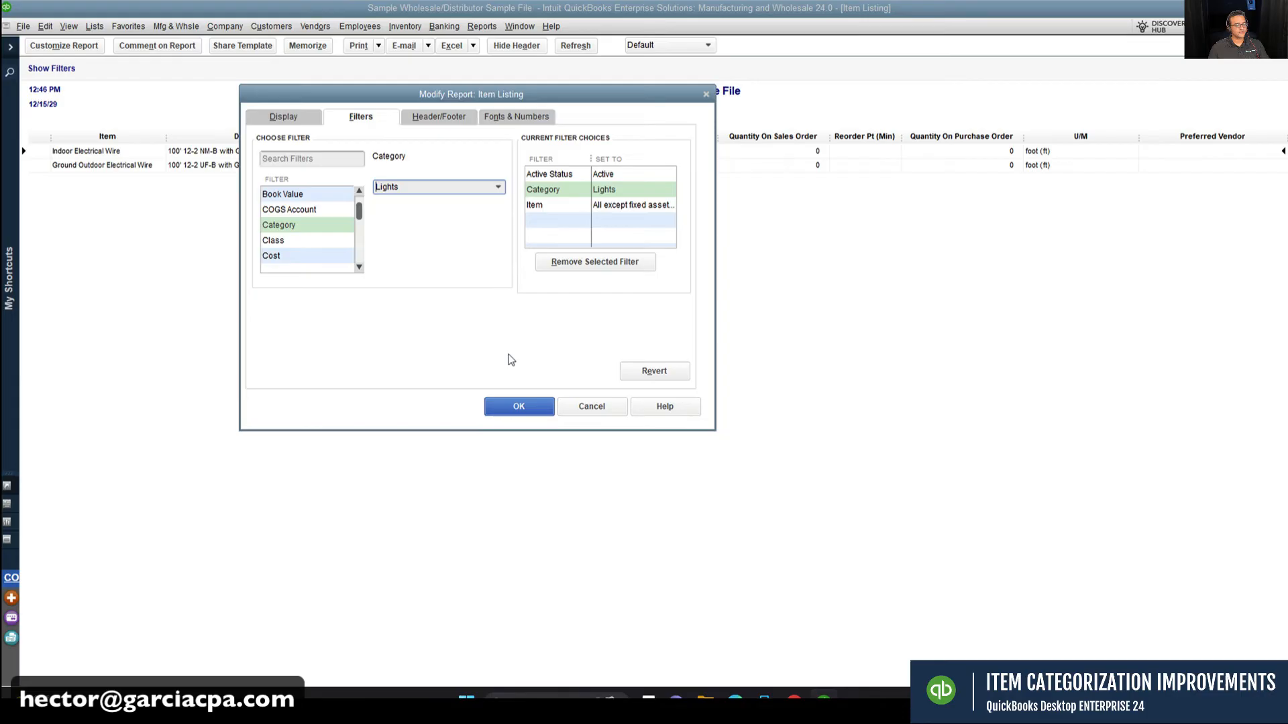
{"action": "left_click", "coordinate": [518, 407]}
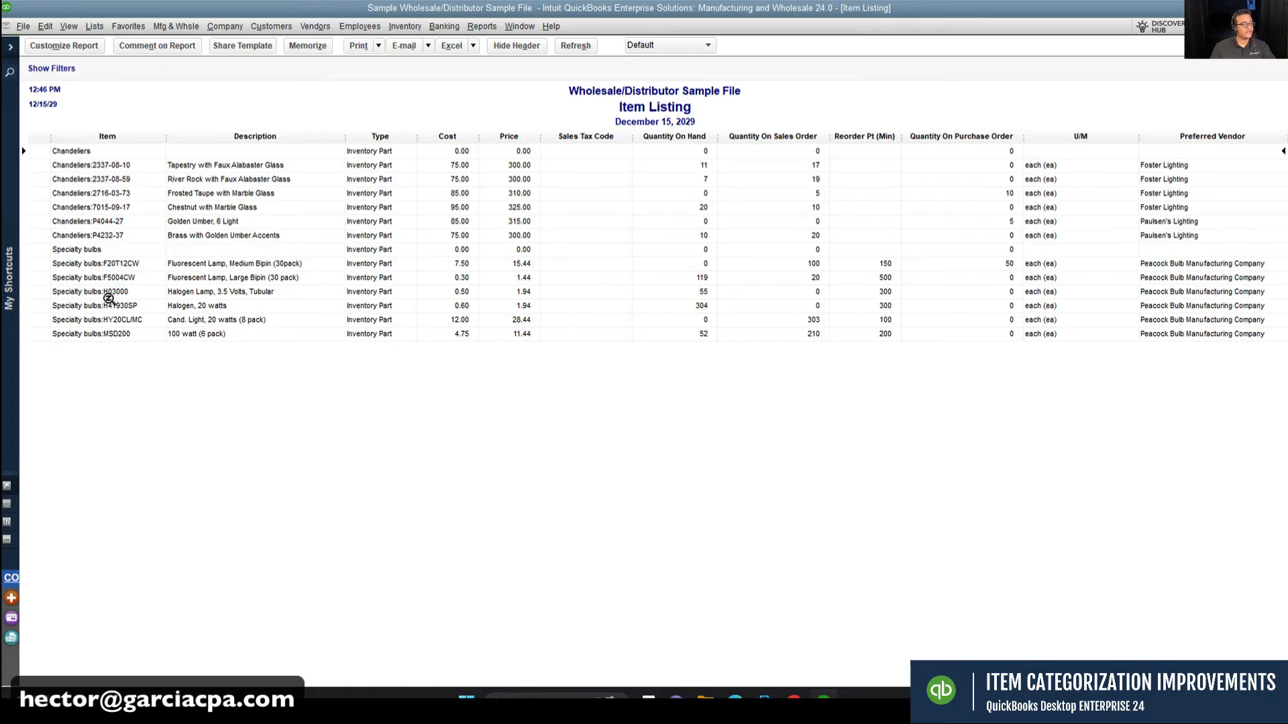
Step: Close the Item Listing report and the category list to return to the item list
{"action": "left_click", "coordinate": [308, 45]}
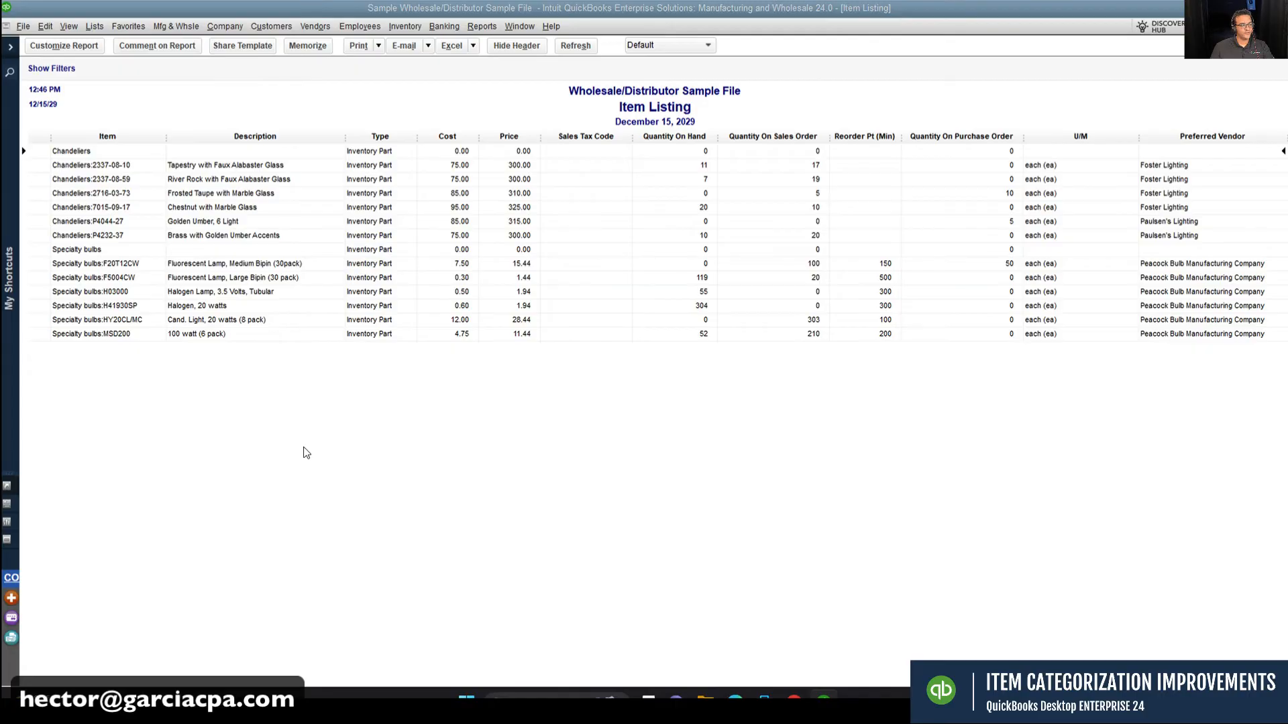
{"action": "left_click", "coordinate": [651, 298]}
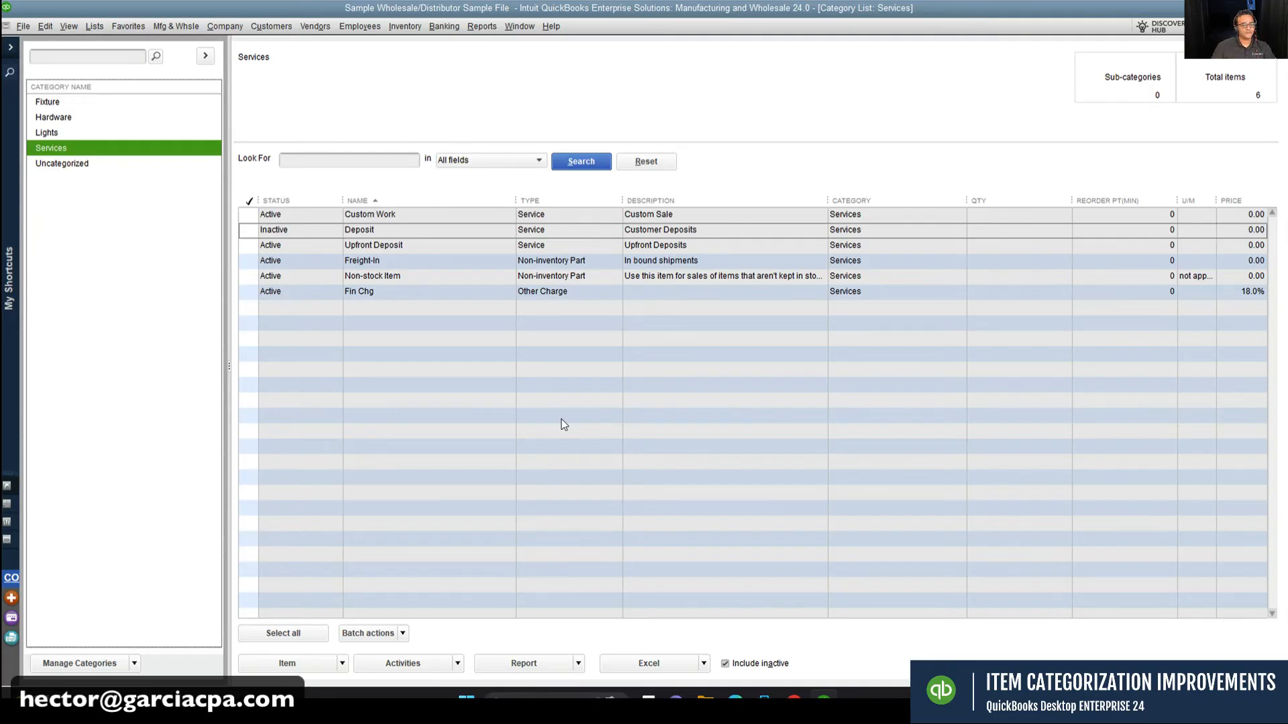
{"action": "key", "text": "Escape"}
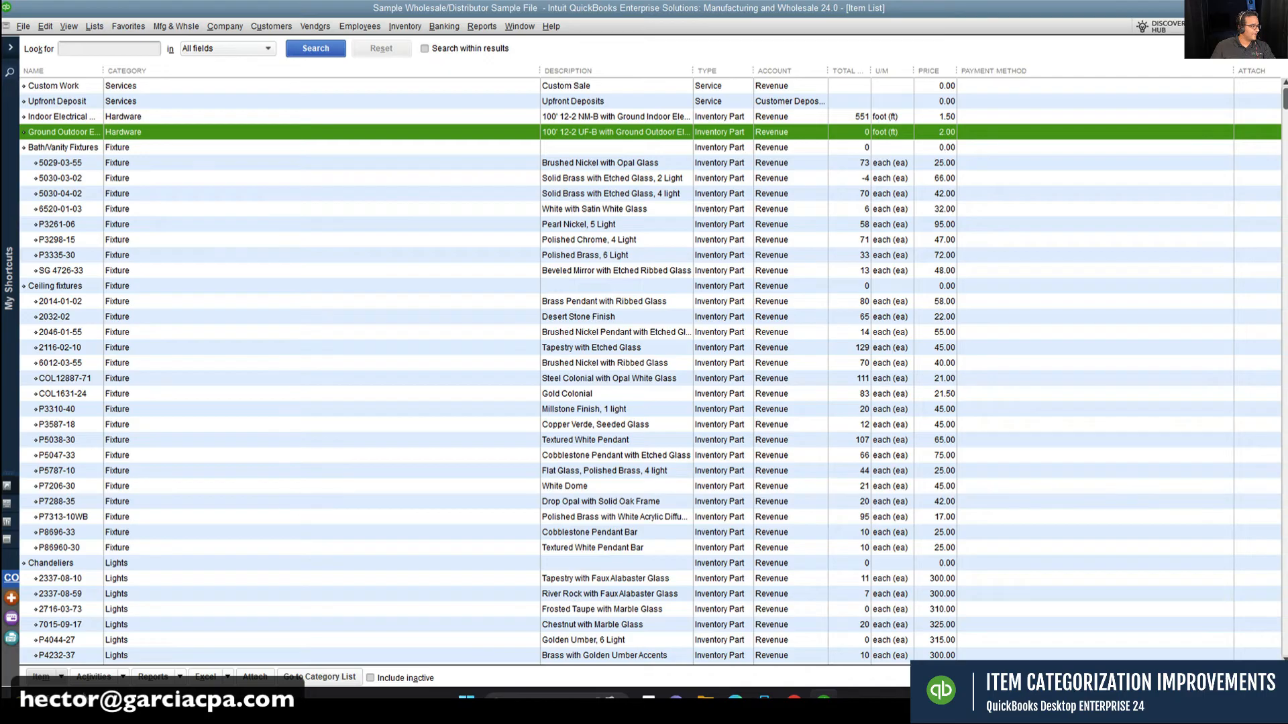
Step: View the inventory parts in the editor for adding or editing multiple items, and close it
{"action": "left_click", "coordinate": [59, 678]}
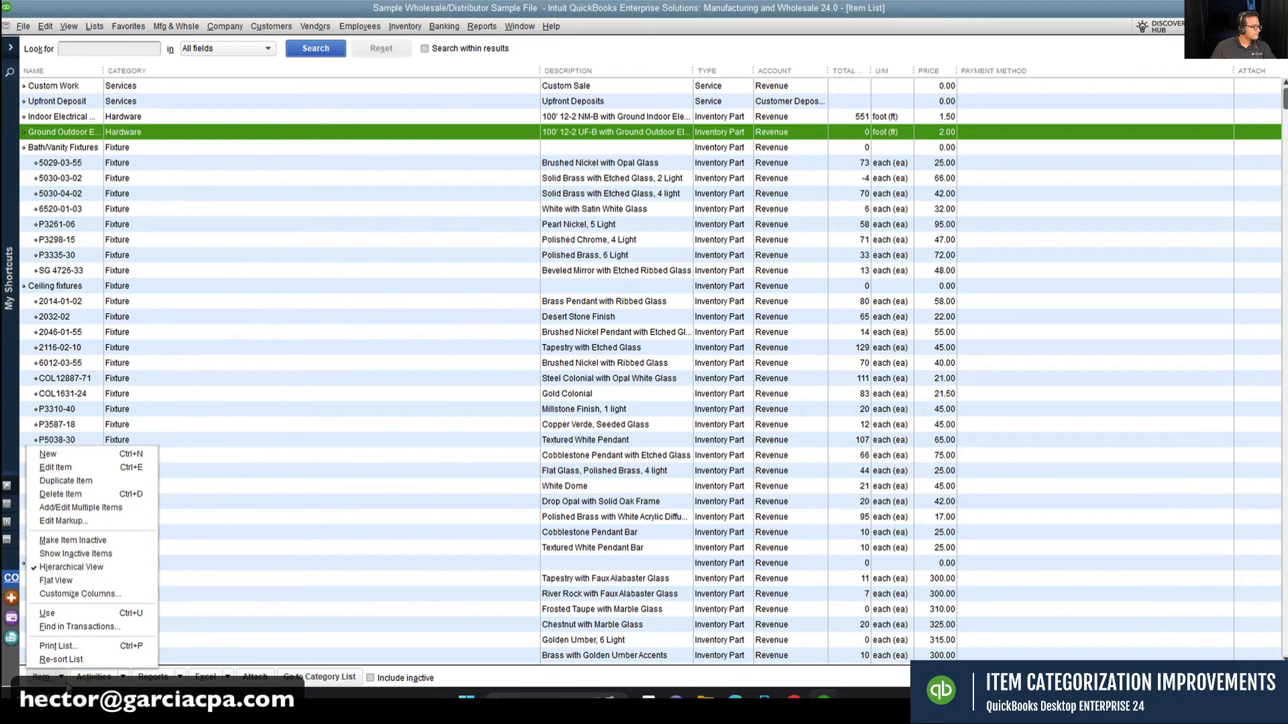
{"action": "left_click", "coordinate": [61, 679]}
{"action": "left_click", "coordinate": [60, 678]}
{"action": "left_click", "coordinate": [80, 510]}
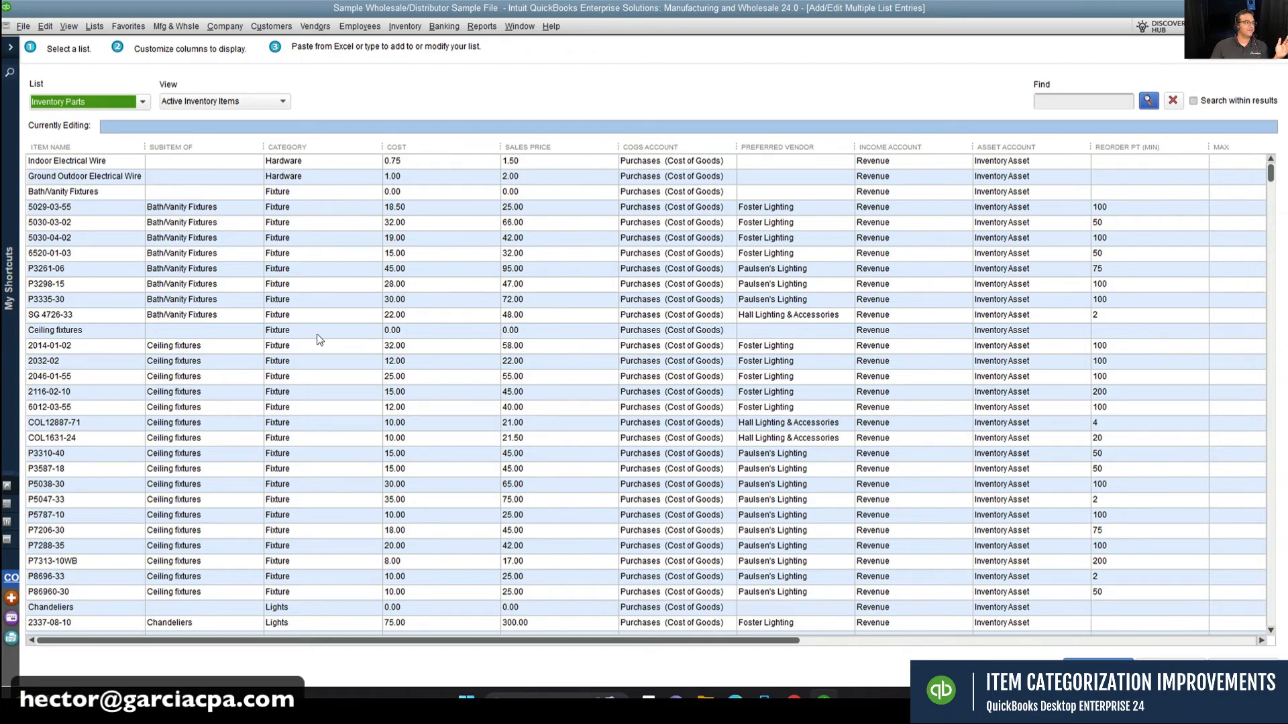
{"action": "key", "text": "Escape"}
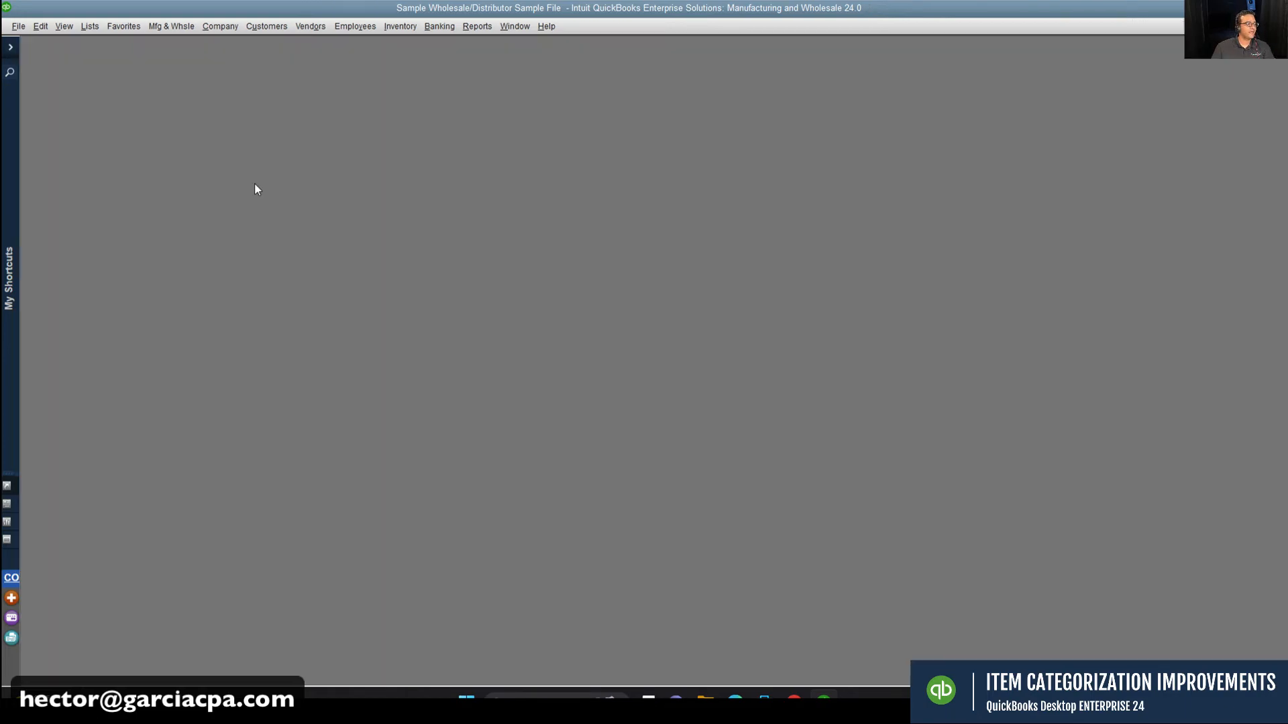
Step: Run the Sales by Item Summary report and reposition its window
{"action": "left_click", "coordinate": [473, 30]}
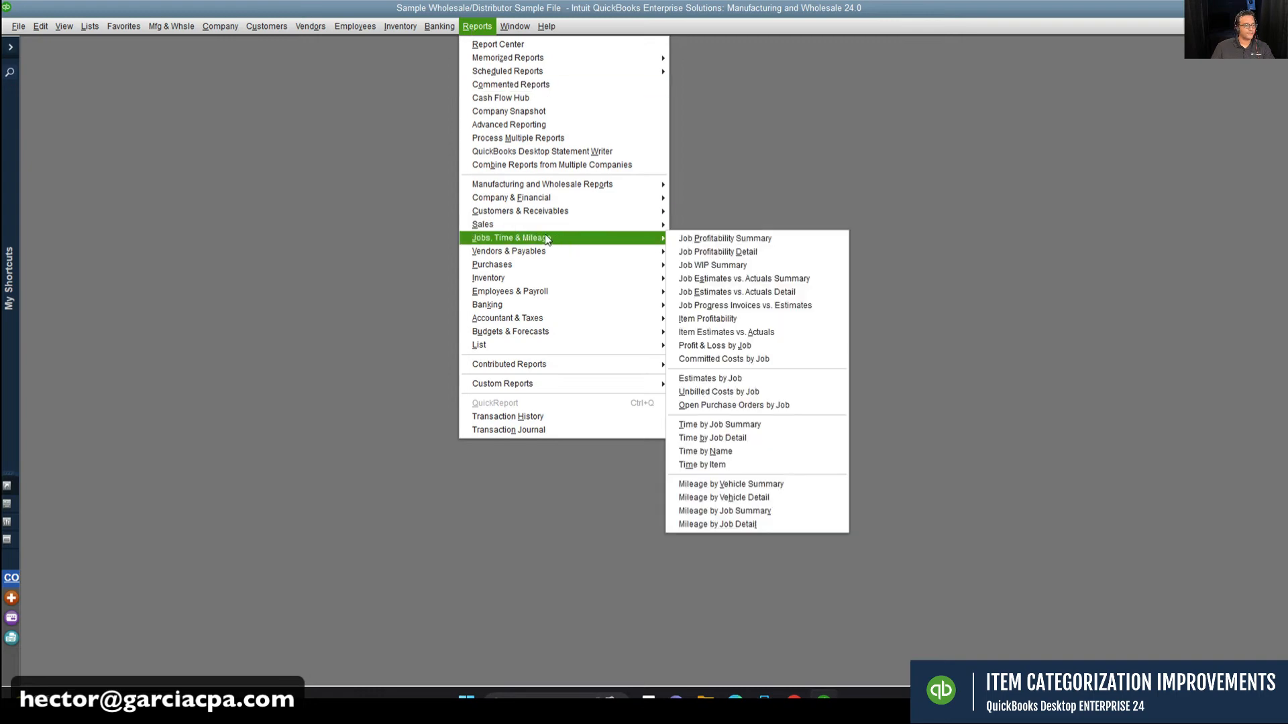
{"action": "mouse_move", "coordinate": [542, 224]}
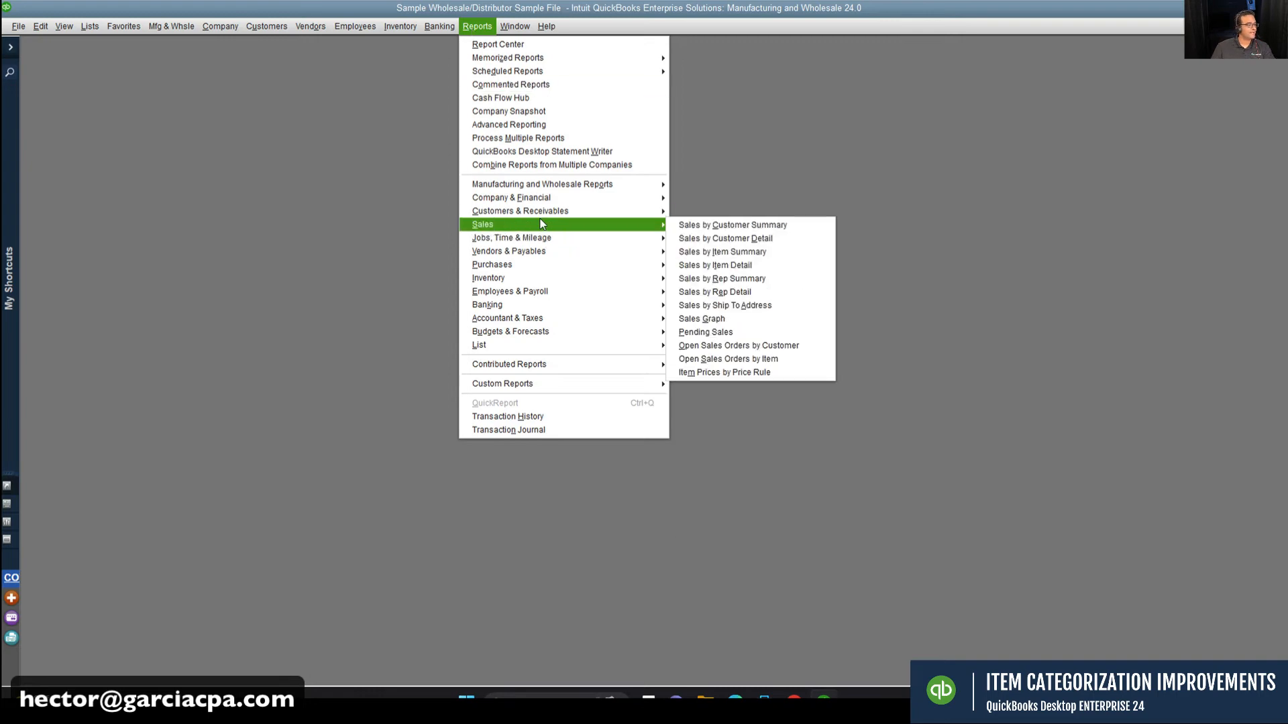
{"action": "left_click", "coordinate": [770, 253]}
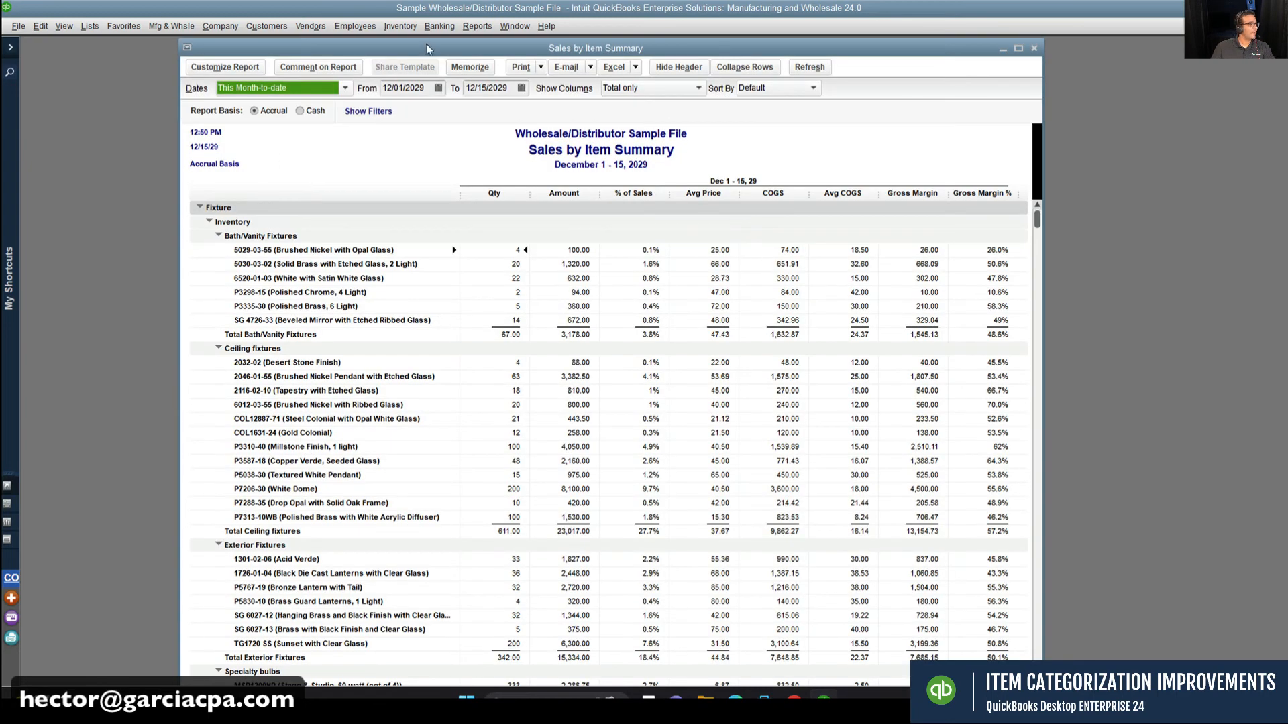
{"action": "left_click_drag", "start_coordinate": [425, 43], "coordinate": [368, 33]}
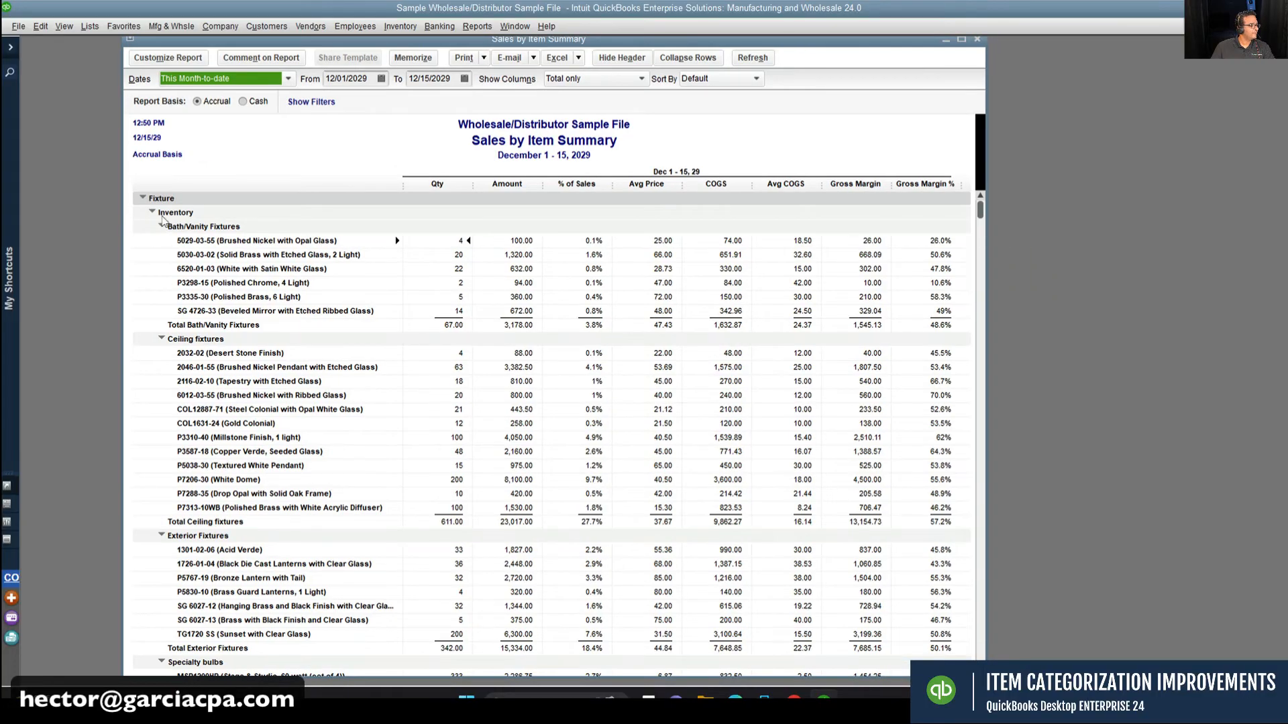
Step: Collapse the Fixture and Lights categories in the sales report and widen the item name column
{"action": "left_click", "coordinate": [143, 197]}
{"action": "left_click", "coordinate": [148, 212]}
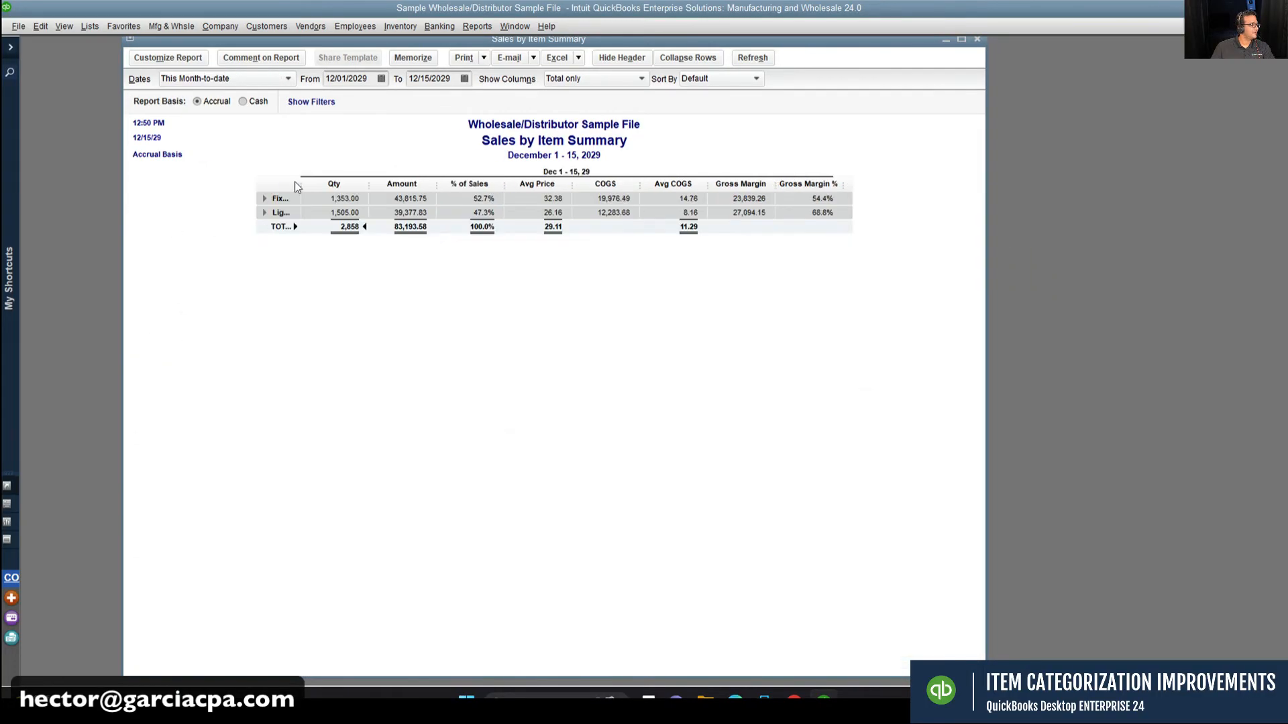
{"action": "left_click_drag", "start_coordinate": [302, 184], "coordinate": [406, 184]}
Step: Set the sales report's dates to All and reduce it to category totals with fully readable category names
{"action": "left_click", "coordinate": [195, 79]}
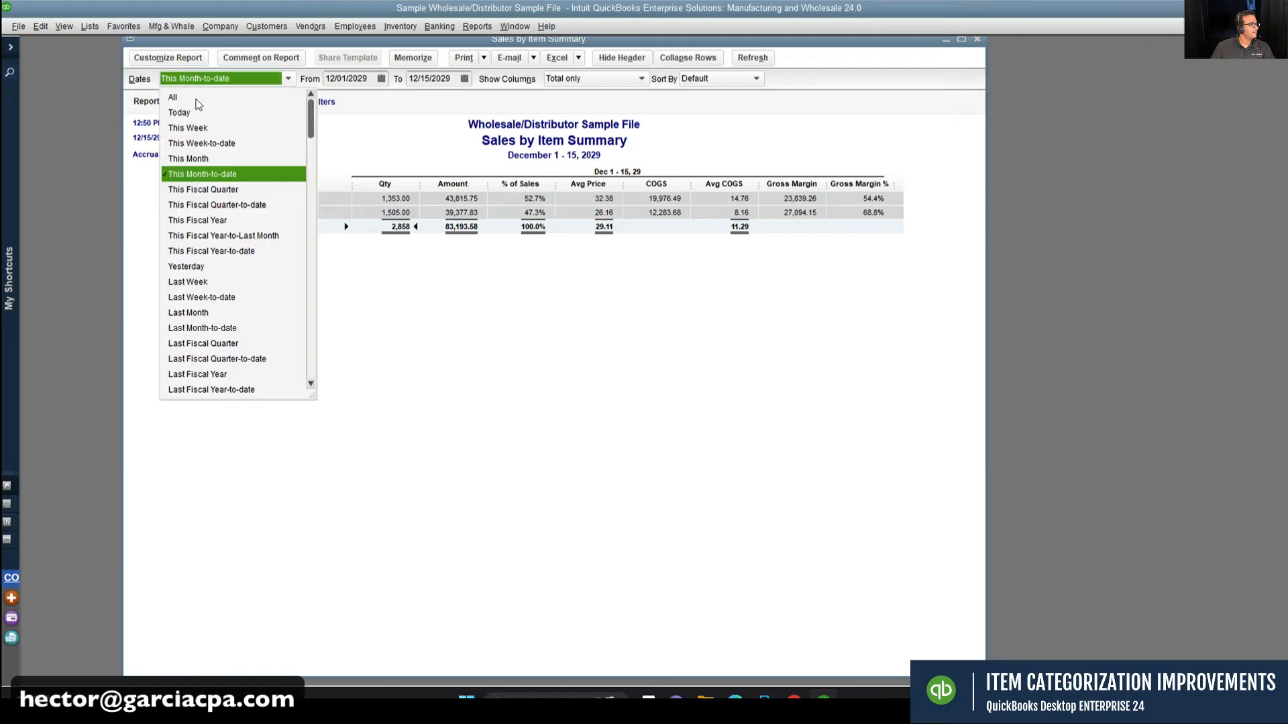
{"action": "left_click", "coordinate": [197, 99]}
{"action": "left_click", "coordinate": [156, 199]}
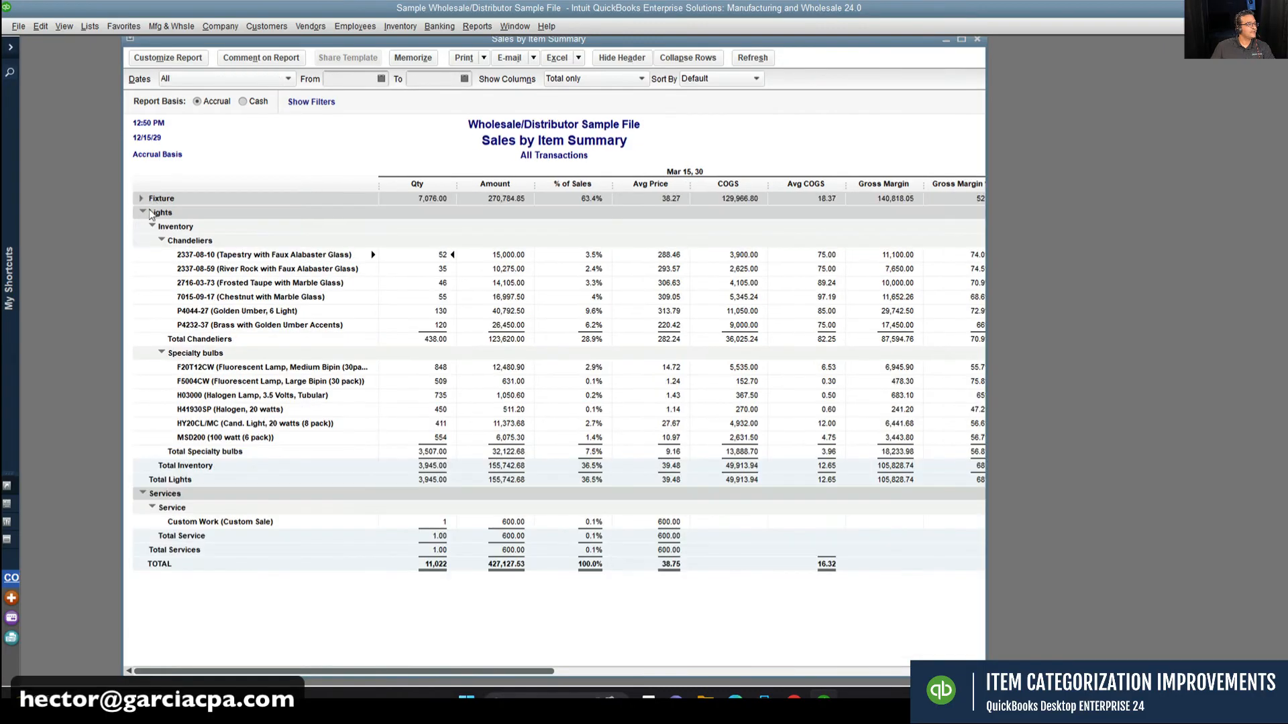
{"action": "left_click", "coordinate": [149, 213]}
{"action": "left_click", "coordinate": [222, 227]}
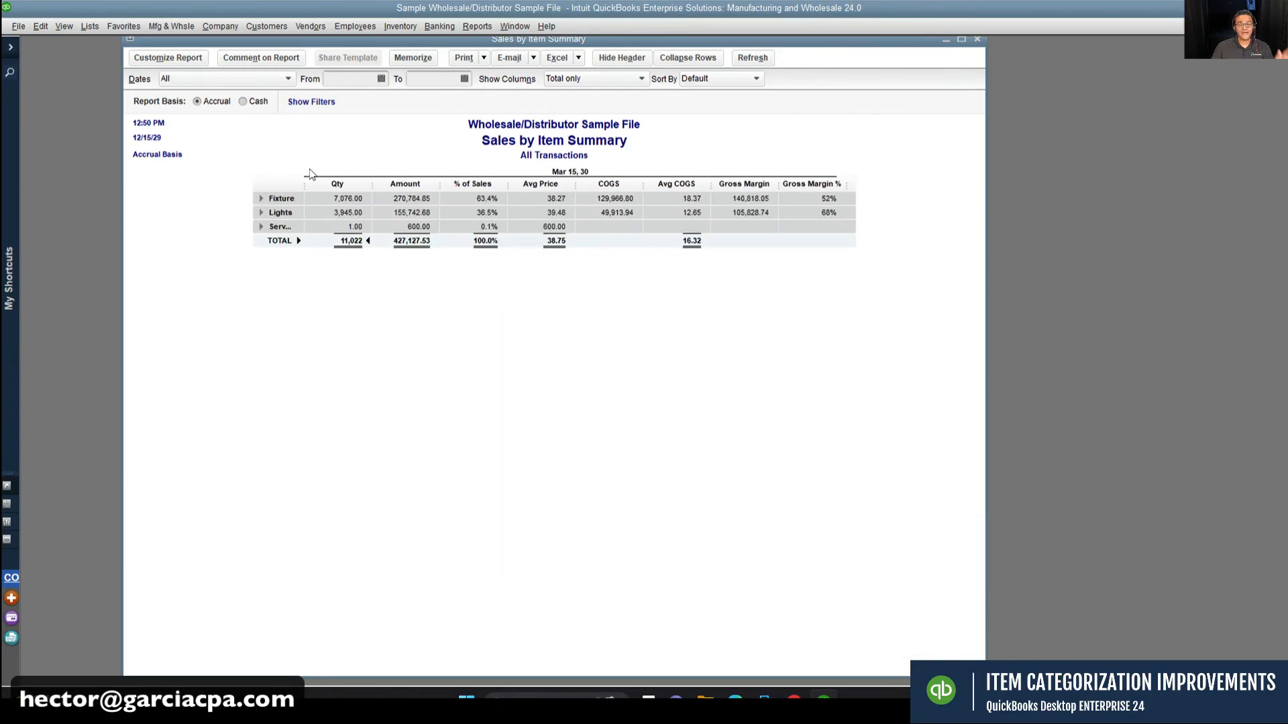
{"action": "left_click_drag", "start_coordinate": [305, 183], "coordinate": [352, 184]}
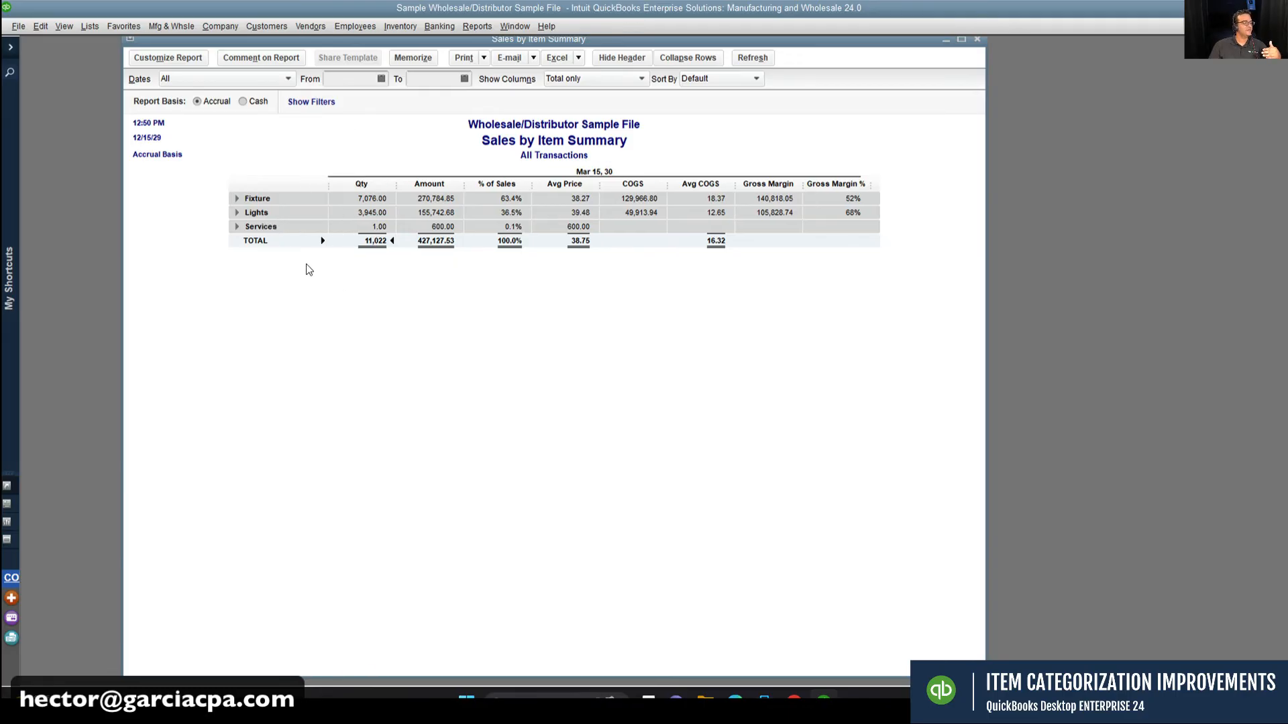
Step: Expand the Fixture category and collapse its Bath/Vanity Fixtures, Ceiling fixtures, Exterior Fixtures and Specialty bulbs groups to subtotals
{"action": "left_click", "coordinate": [236, 199]}
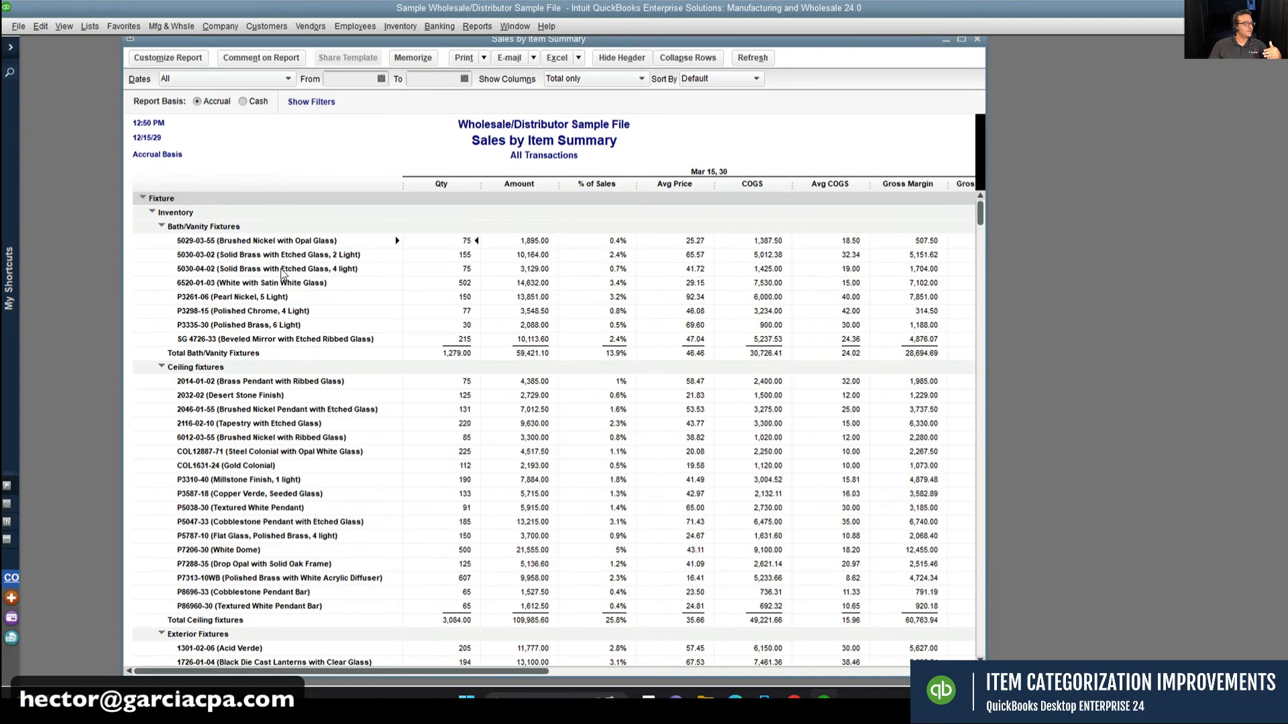
{"action": "left_click", "coordinate": [161, 227]}
{"action": "left_click", "coordinate": [162, 241]}
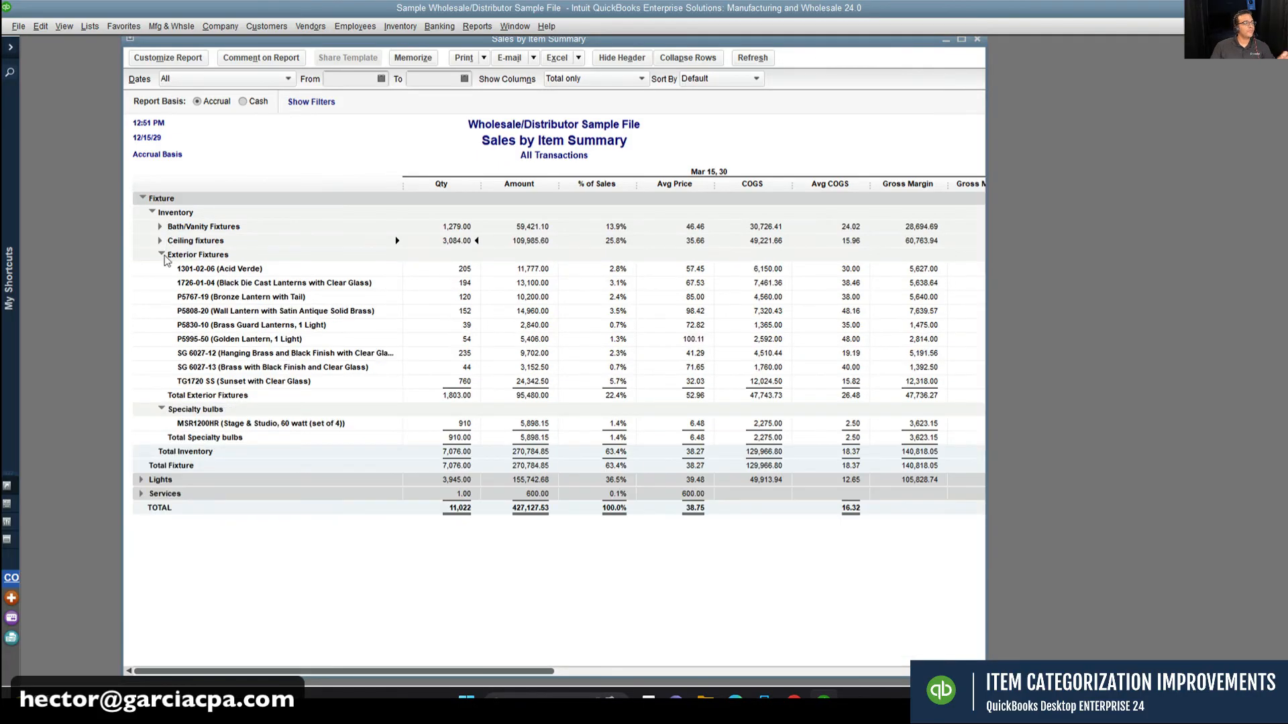
{"action": "left_click", "coordinate": [165, 255]}
{"action": "left_click", "coordinate": [176, 271]}
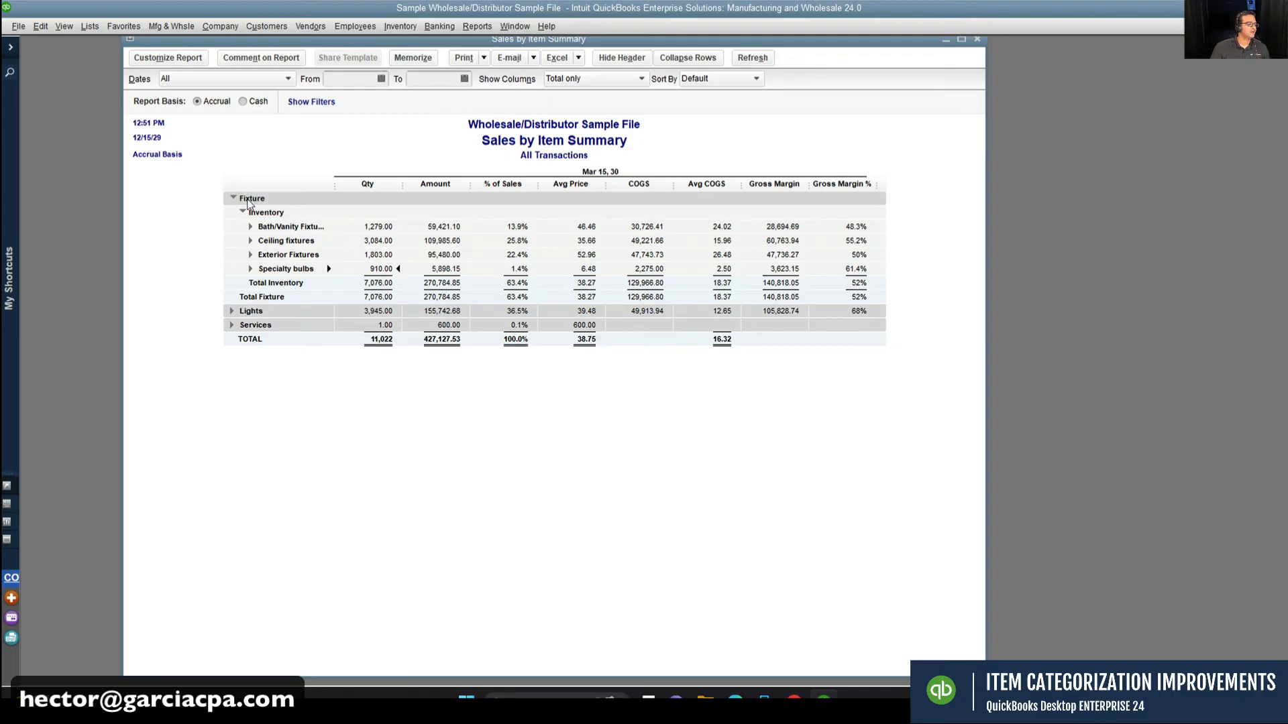
Step: Examine the Lights category's item details in the maximized sales report, and collapse Lights and Fixture back to totals
{"action": "left_click", "coordinate": [232, 311]}
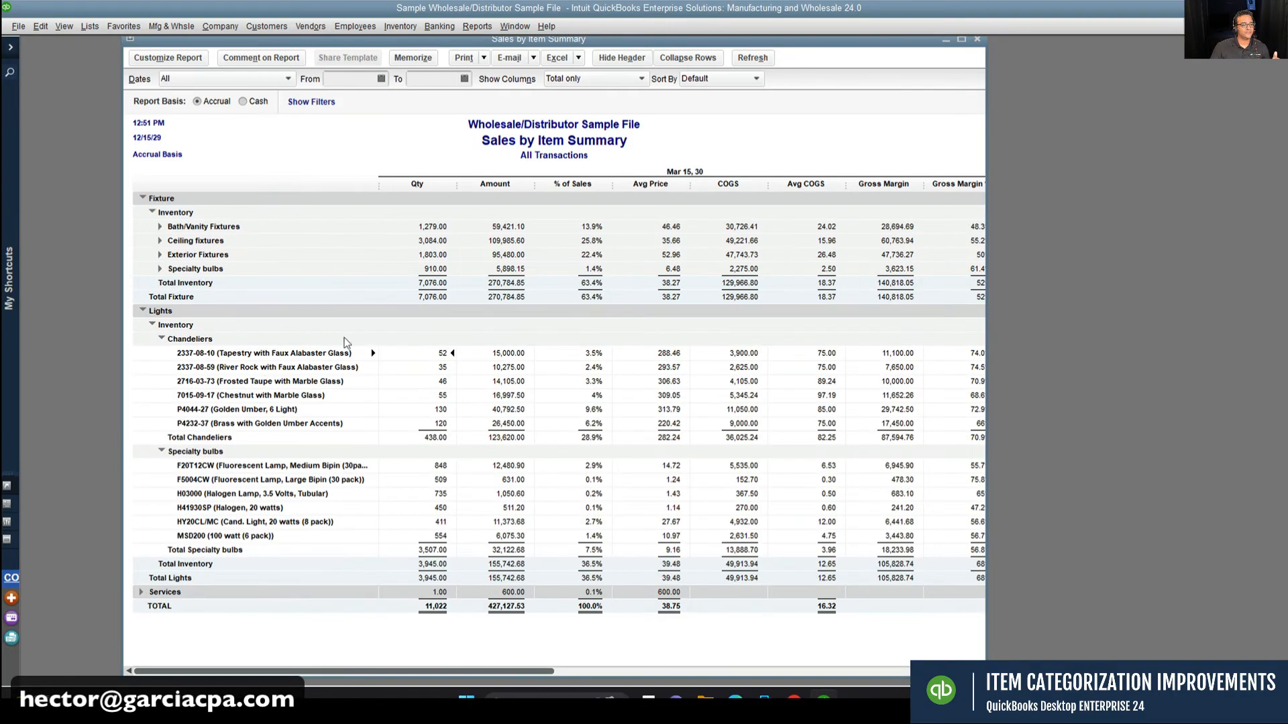
{"action": "left_click", "coordinate": [961, 39]}
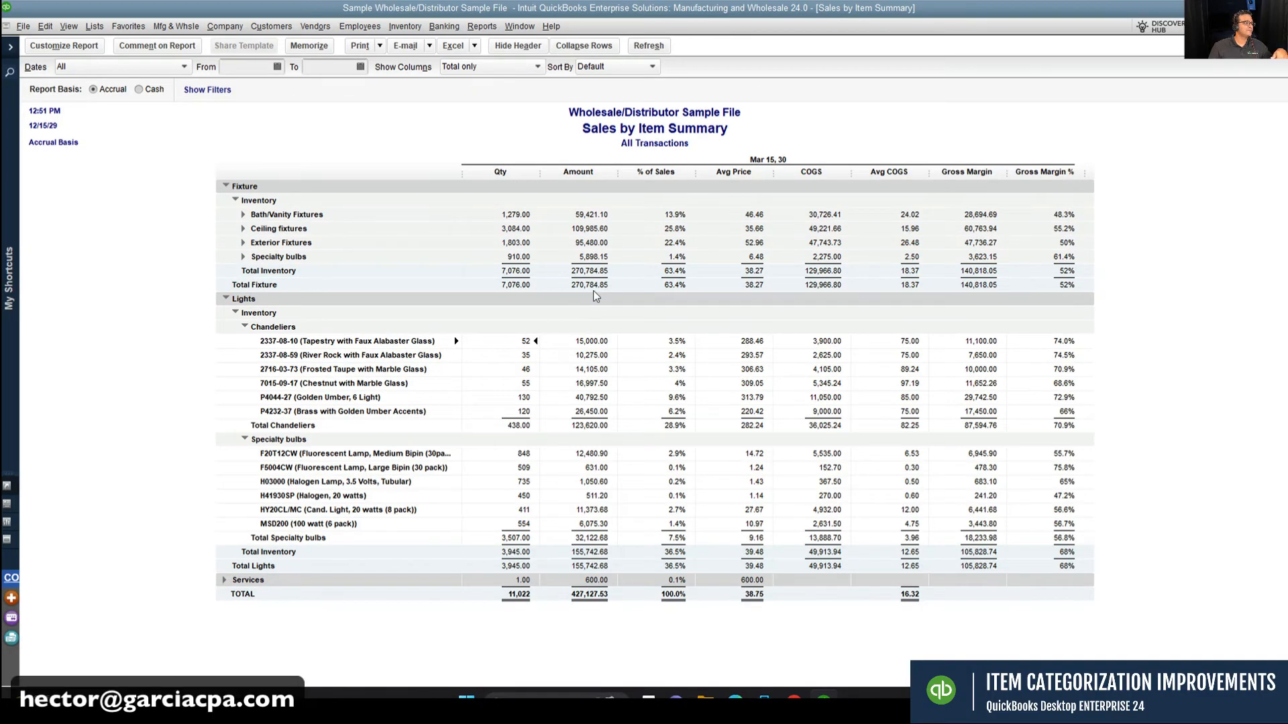
{"action": "left_click", "coordinate": [226, 299]}
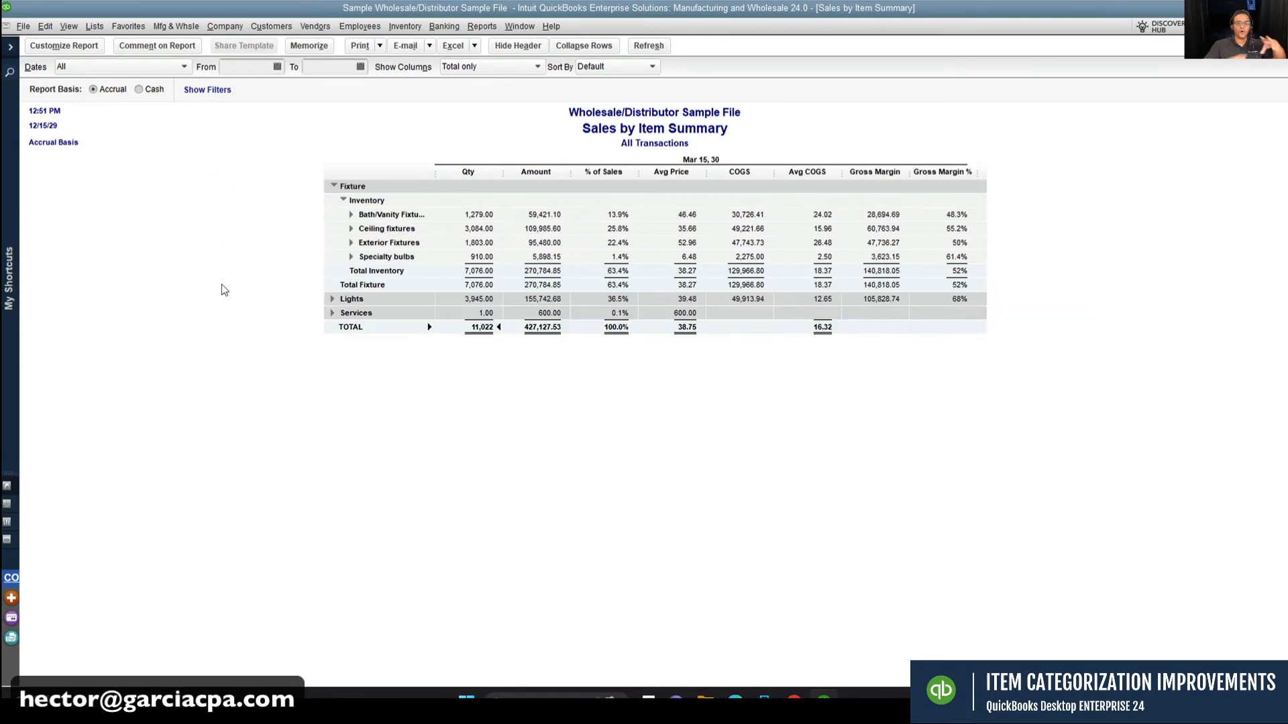
{"action": "left_click", "coordinate": [332, 187]}
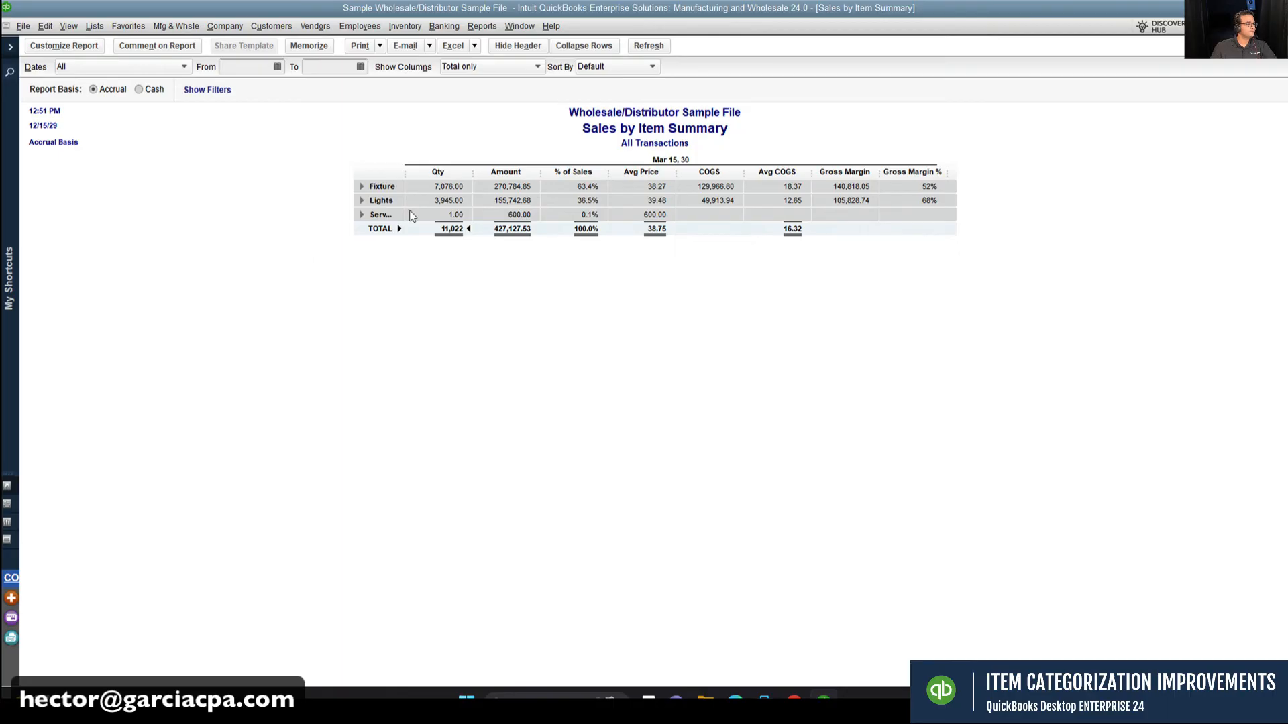
Step: Widen the category name column in the Sales by Item Summary report, and close the report without memorizing it
{"action": "left_click_drag", "start_coordinate": [405, 164], "coordinate": [453, 164]}
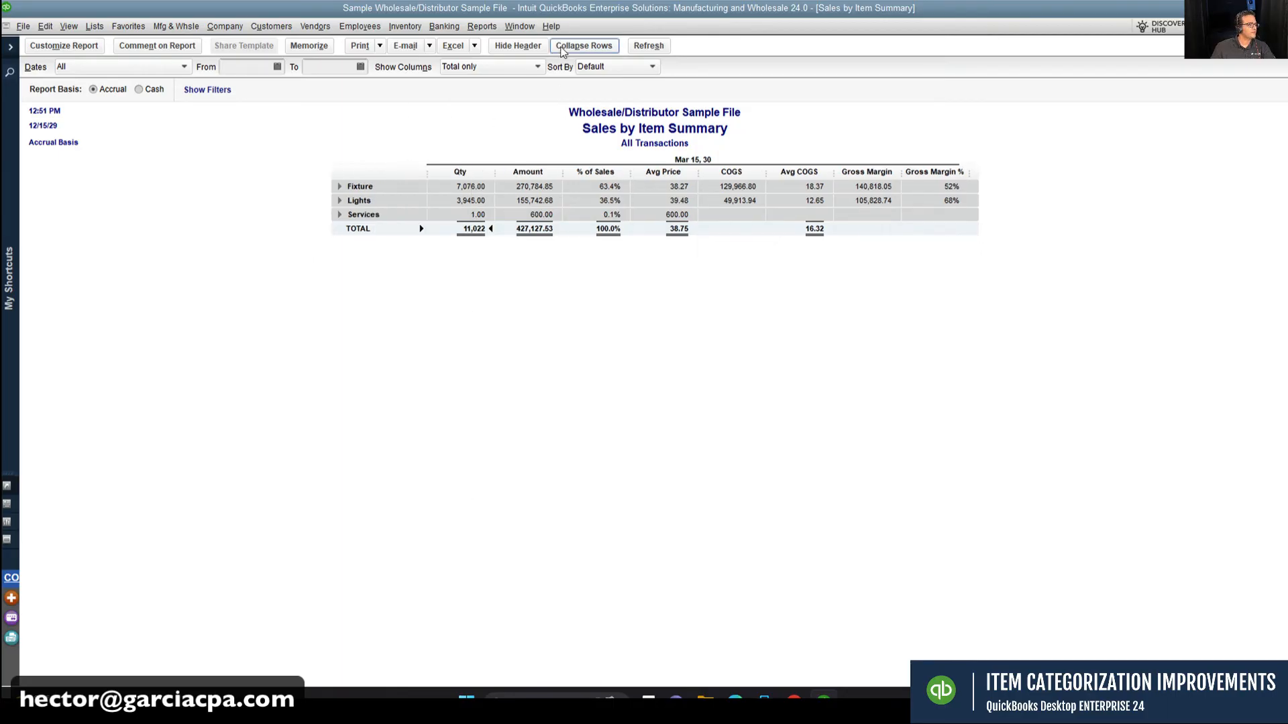
{"action": "key", "text": "Escape"}
{"action": "left_click", "coordinate": [645, 297]}
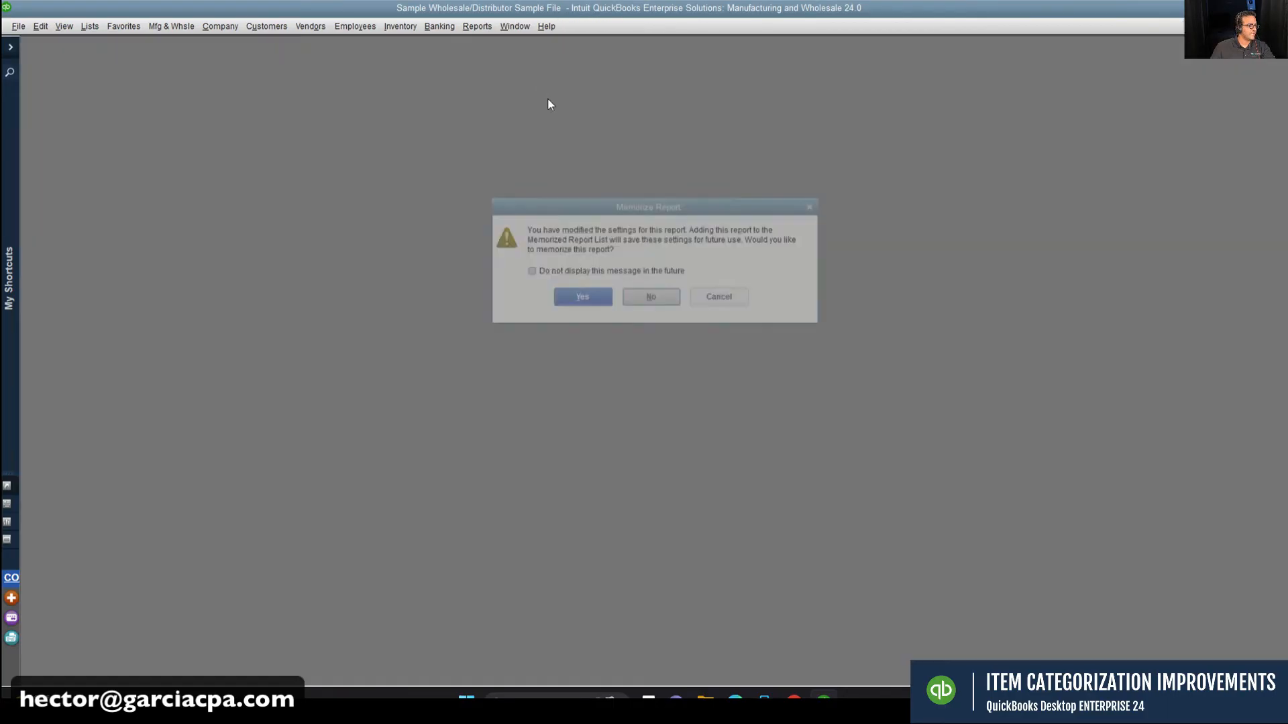
Step: Open the Inventory Stock Status by Item report and examine how its items are grouped by category
{"action": "left_click", "coordinate": [477, 26]}
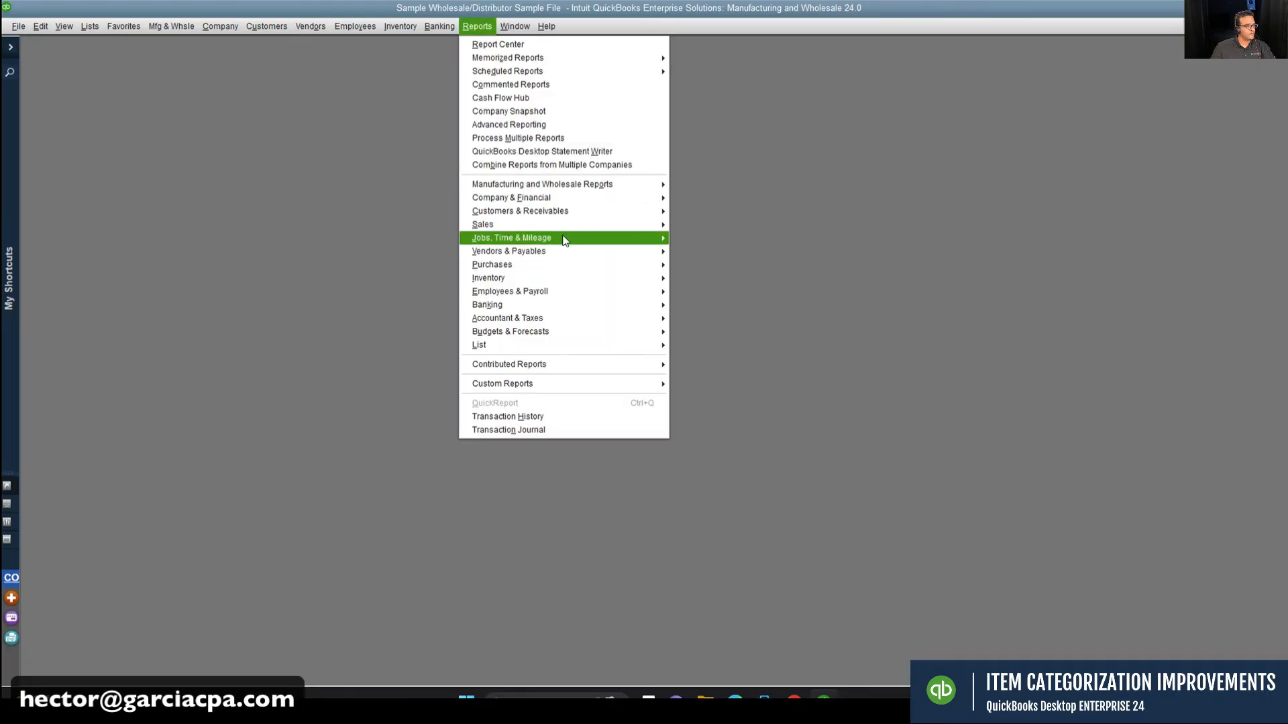
{"action": "mouse_move", "coordinate": [562, 281]}
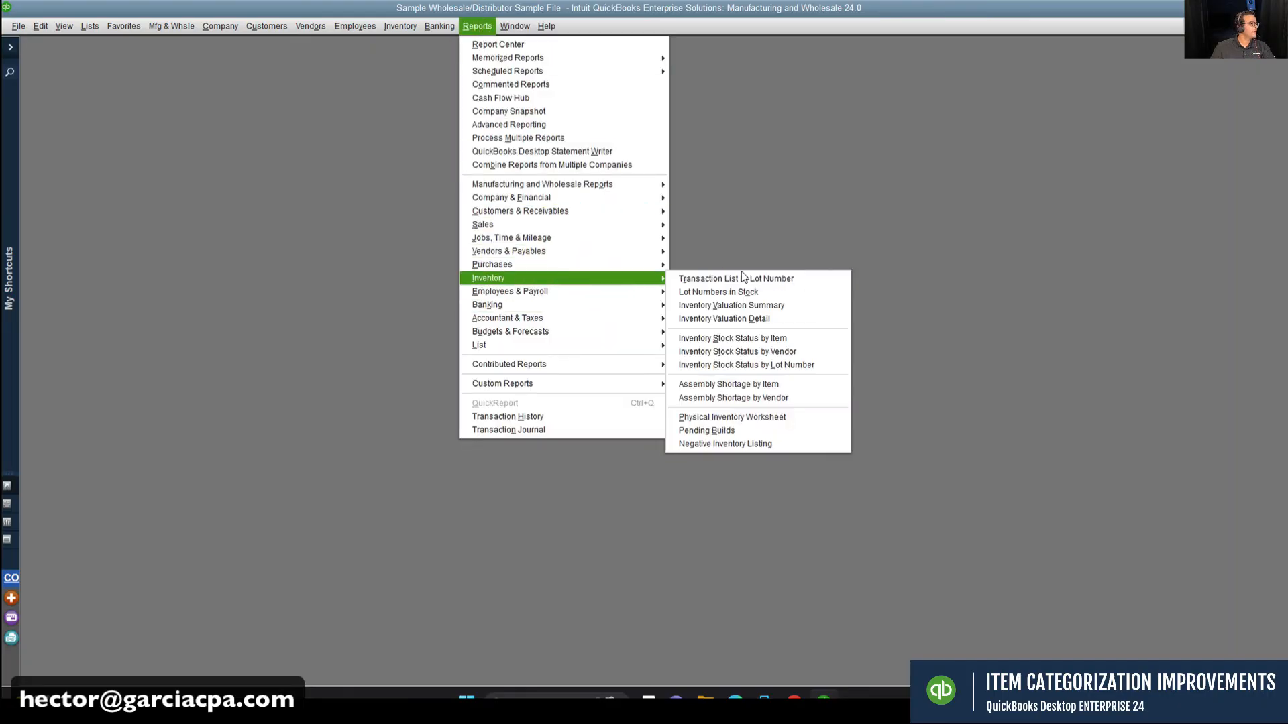
{"action": "left_click", "coordinate": [758, 341]}
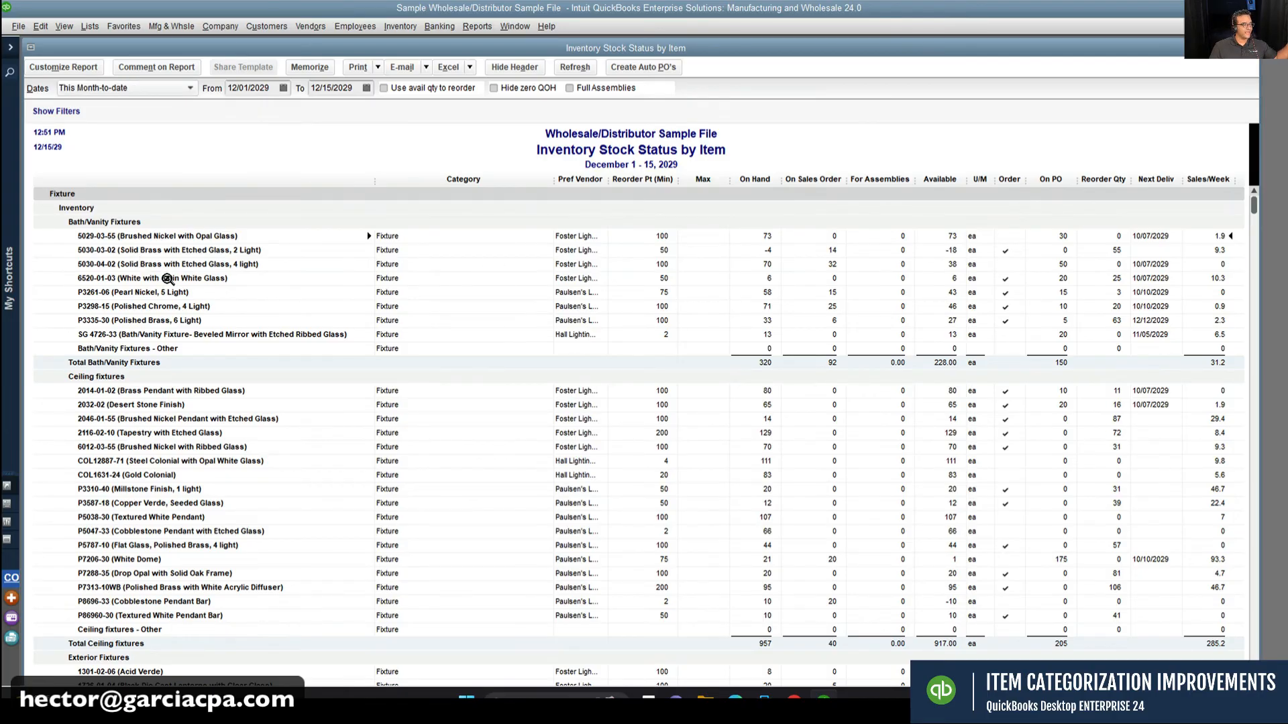
{"action": "scroll", "coordinate": [268, 376], "scroll_direction": "down", "scroll_amount": 15}
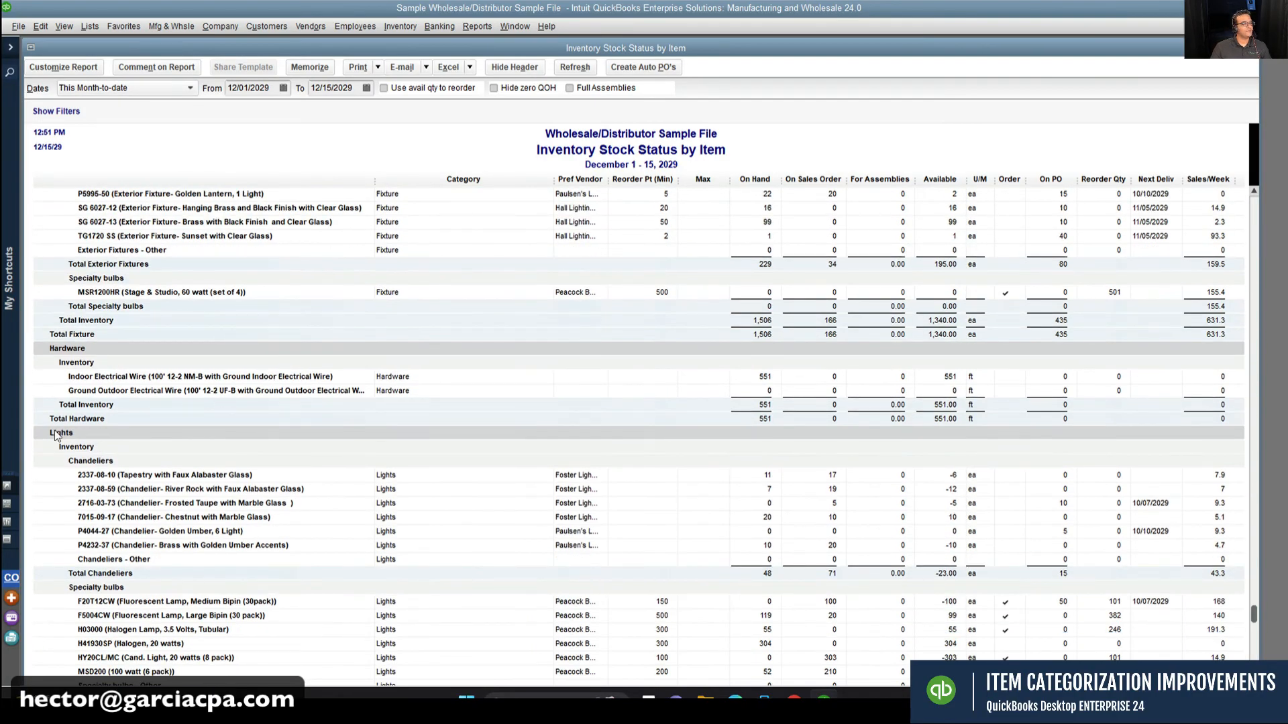
{"action": "scroll", "coordinate": [383, 380], "scroll_direction": "up", "scroll_amount": 15}
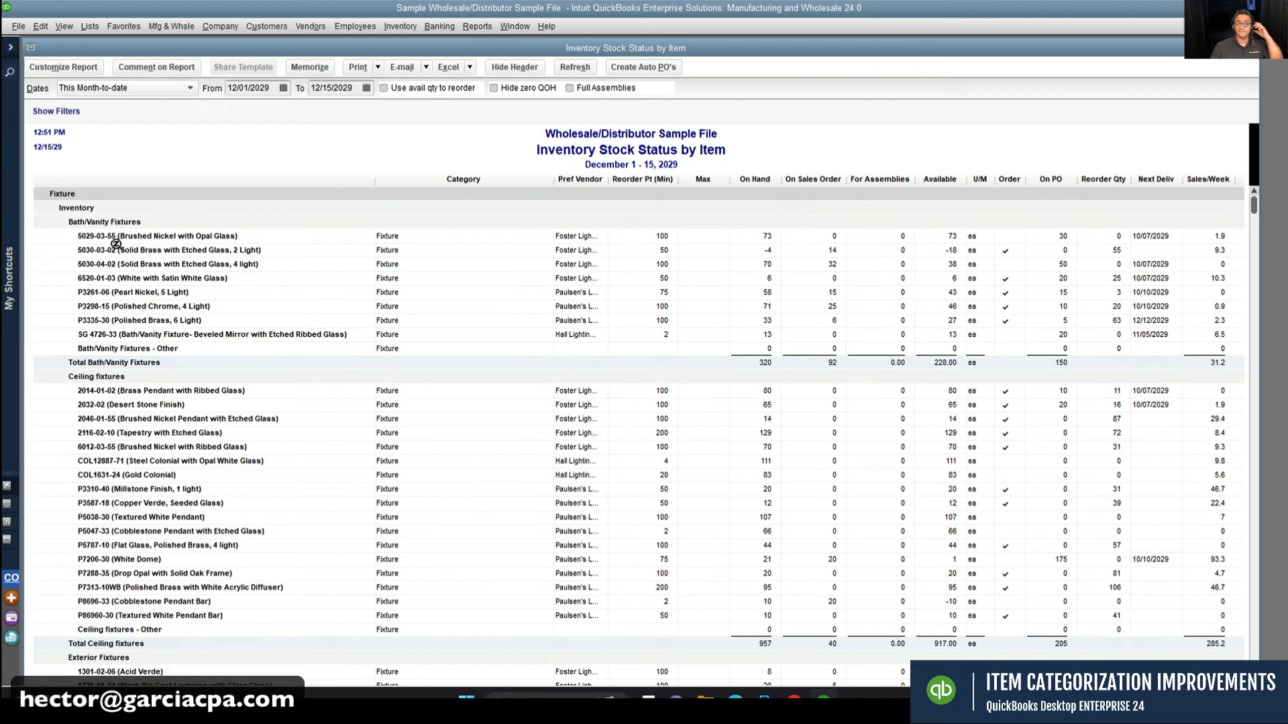
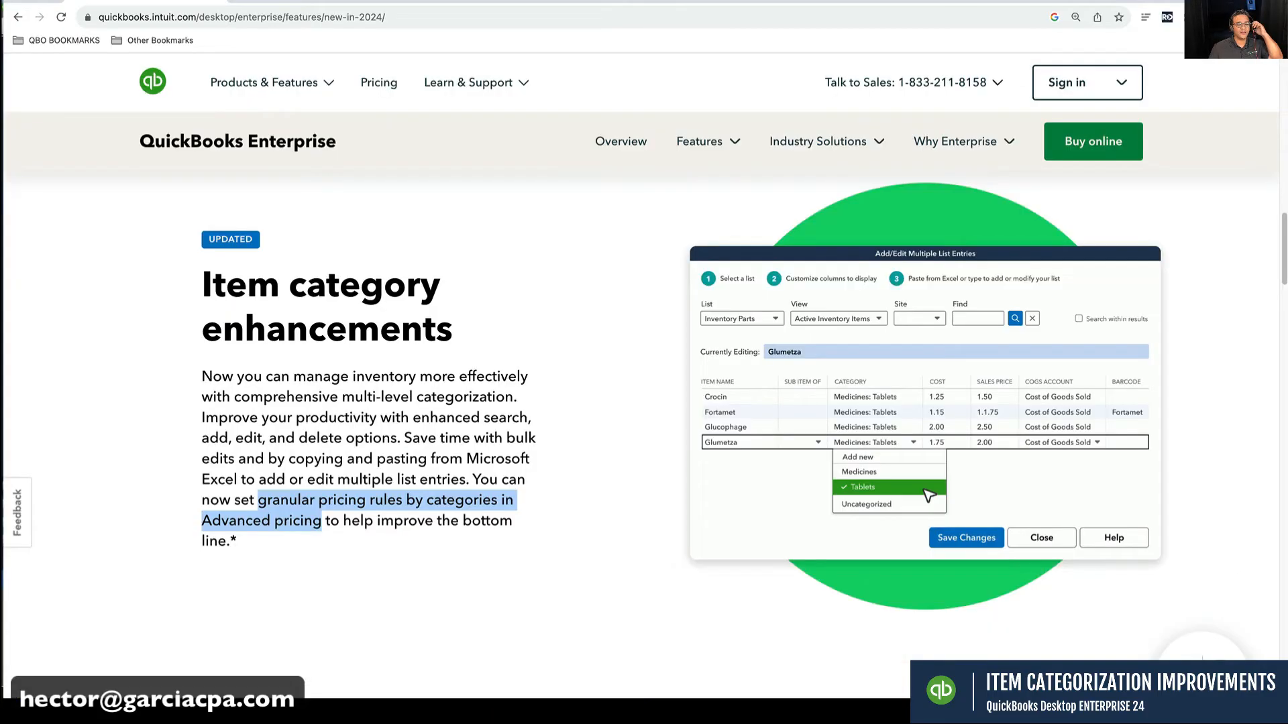
Step: Switch to the browser and review the Item category enhancements text, highlighting "Advanced pricing"
{"action": "left_click", "coordinate": [481, 451]}
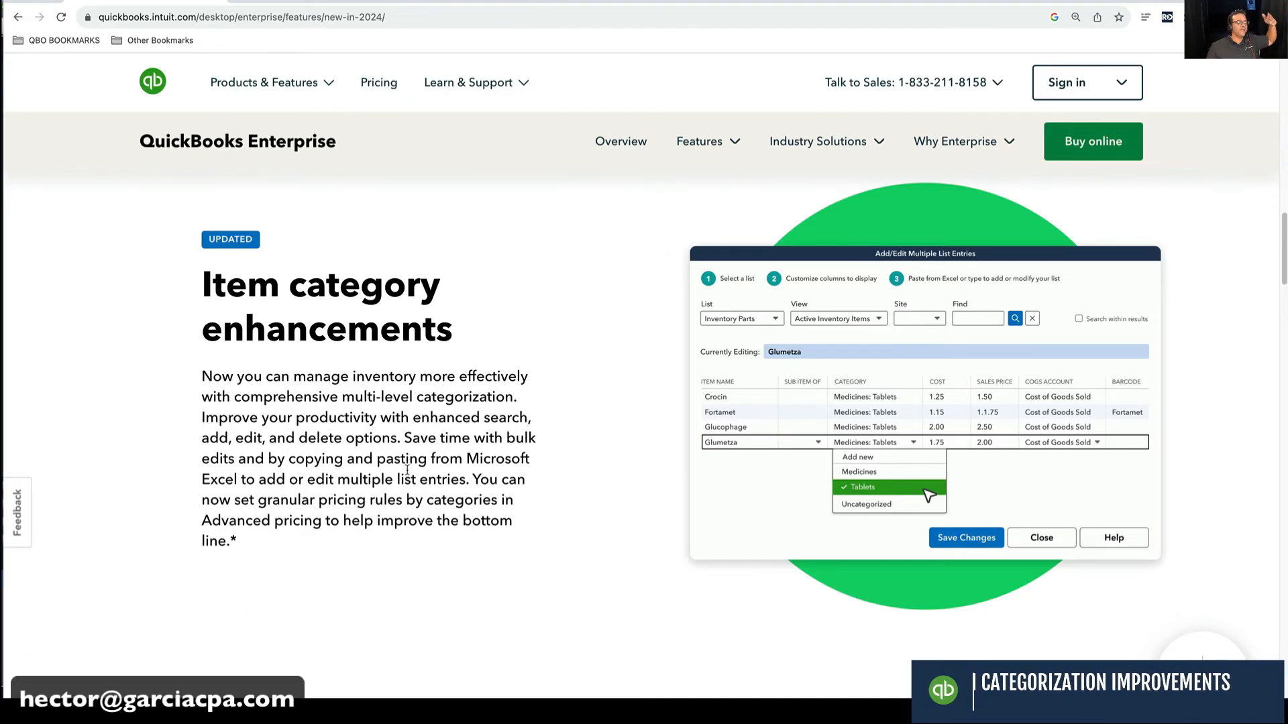
{"action": "left_click_drag", "start_coordinate": [407, 469], "coordinate": [538, 527]}
{"action": "left_click", "coordinate": [537, 528]}
{"action": "scroll", "coordinate": [538, 527], "scroll_direction": "down", "scroll_amount": 2}
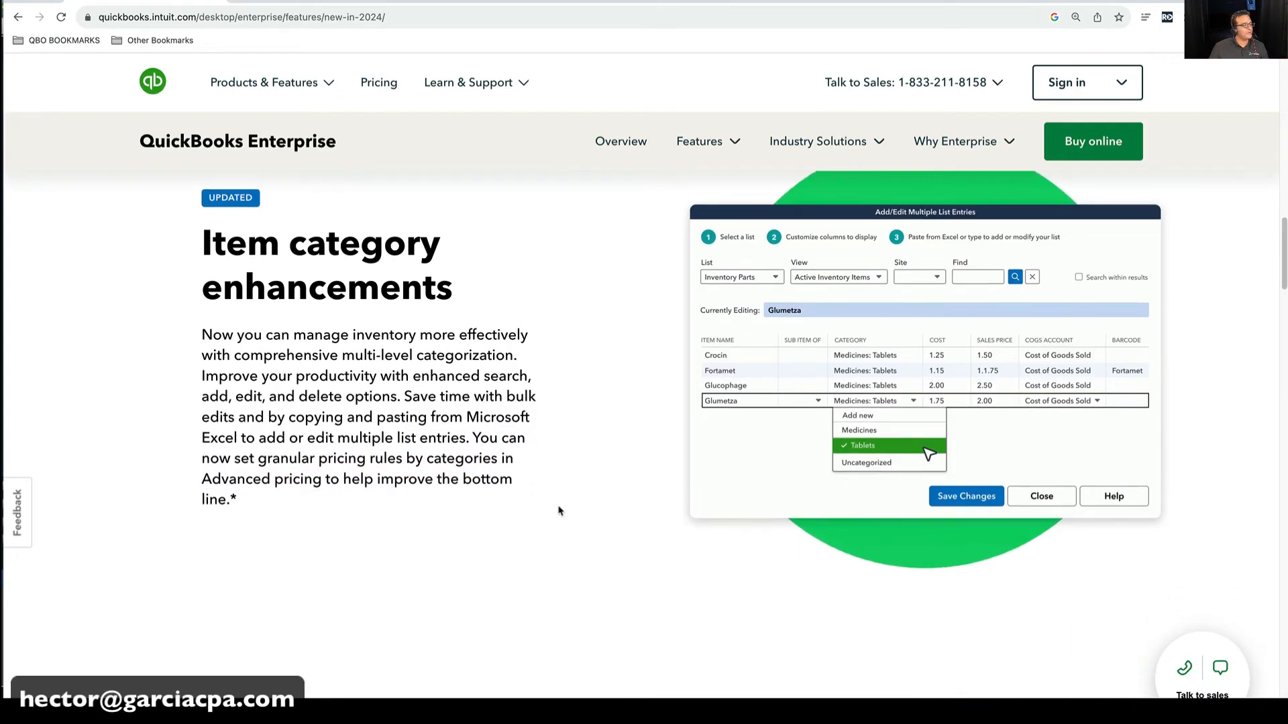
{"action": "left_click_drag", "start_coordinate": [322, 476], "coordinate": [181, 484]}
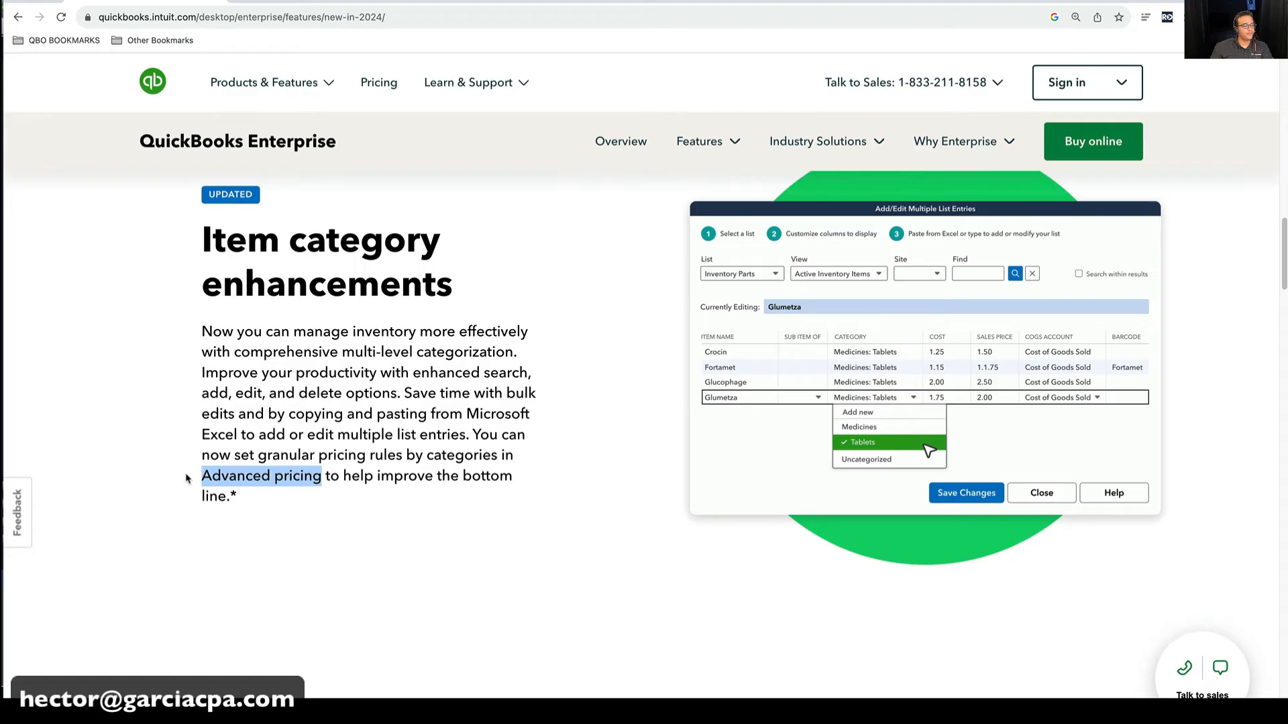
{"action": "left_click", "coordinate": [449, 433]}
Step: Review the Inventory reports enhancements section of the web page, highlighting "Inventory Valuation Summary"
{"action": "scroll", "coordinate": [436, 426], "scroll_direction": "down", "scroll_amount": 5}
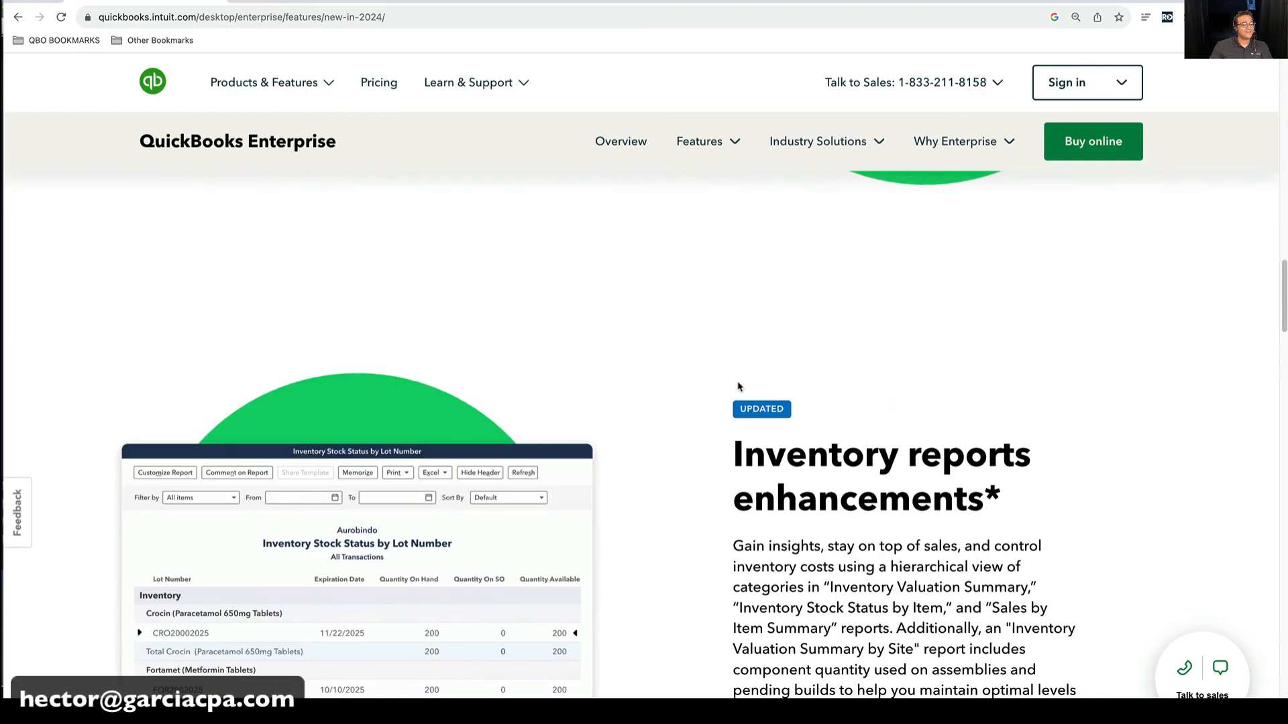
{"action": "scroll", "coordinate": [741, 388], "scroll_direction": "down", "scroll_amount": 3}
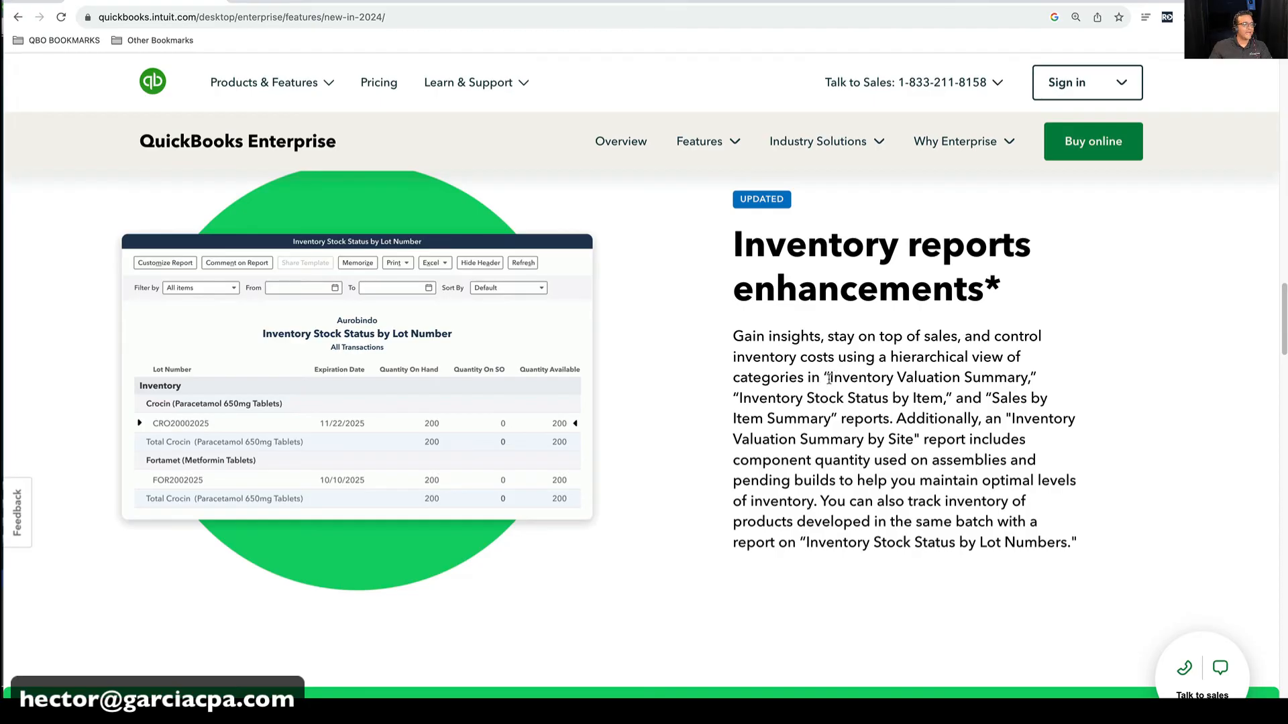
{"action": "left_click_drag", "start_coordinate": [830, 378], "coordinate": [1050, 381]}
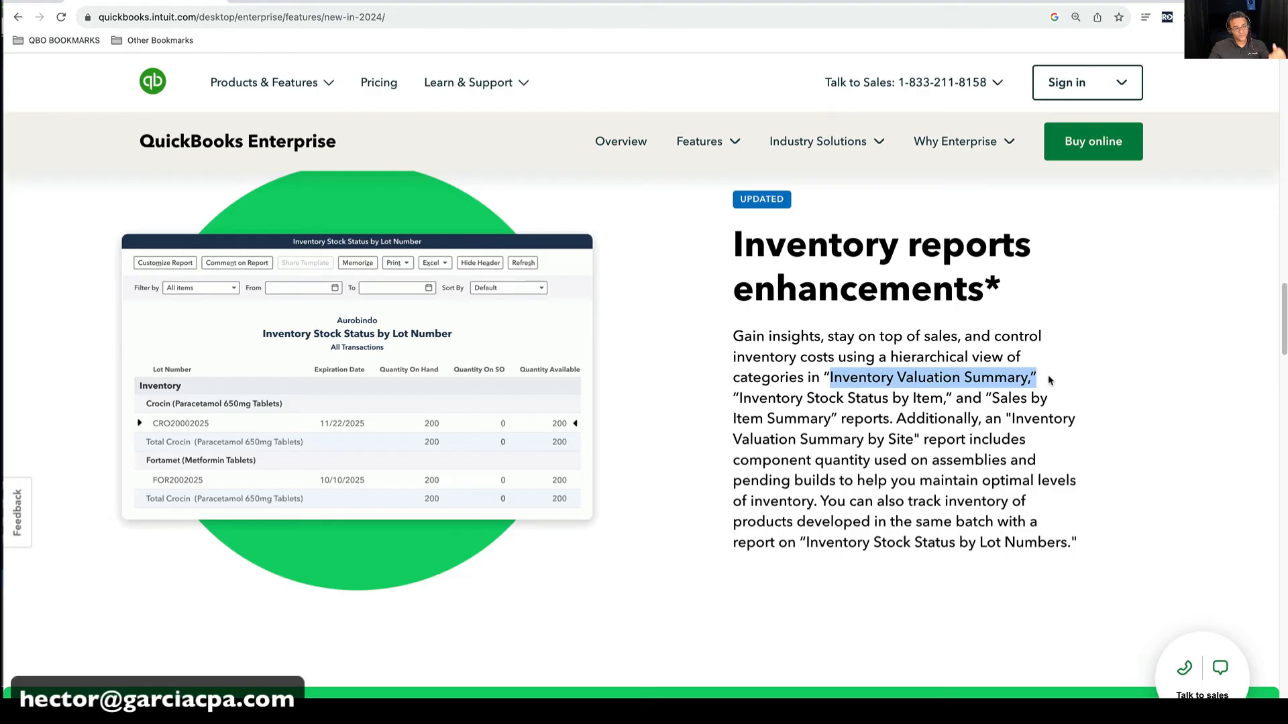
{"action": "left_click", "coordinate": [999, 385]}
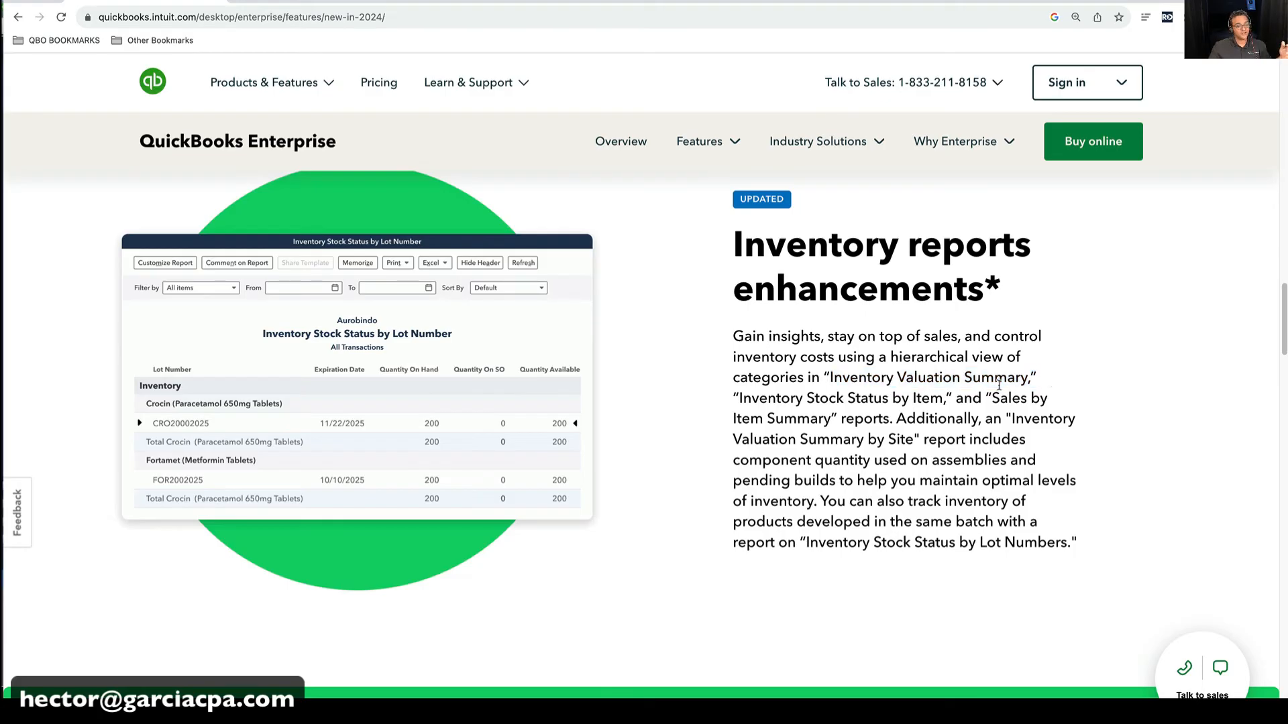
{"action": "scroll", "coordinate": [977, 439], "scroll_direction": "down", "scroll_amount": 1}
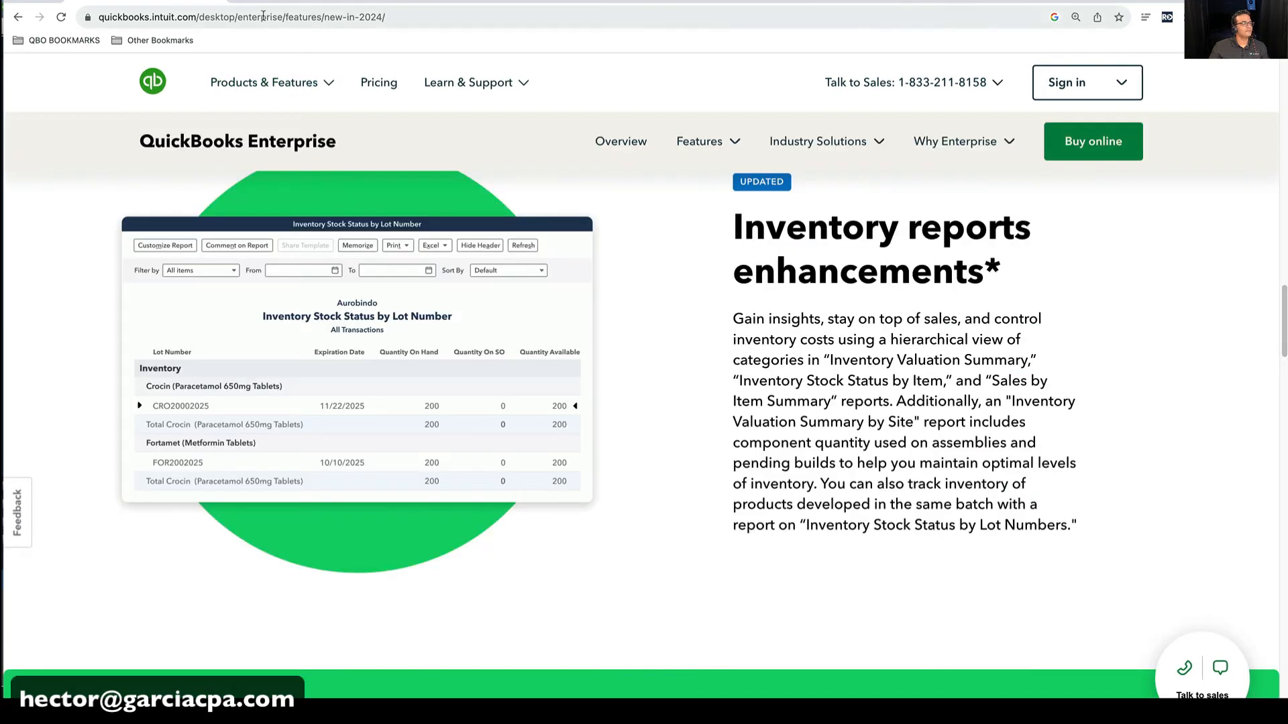
Step: Return to QuickBooks, close the open stock status report and run Inventory Stock Status by Item again
{"action": "mouse_move", "coordinate": [478, 83]}
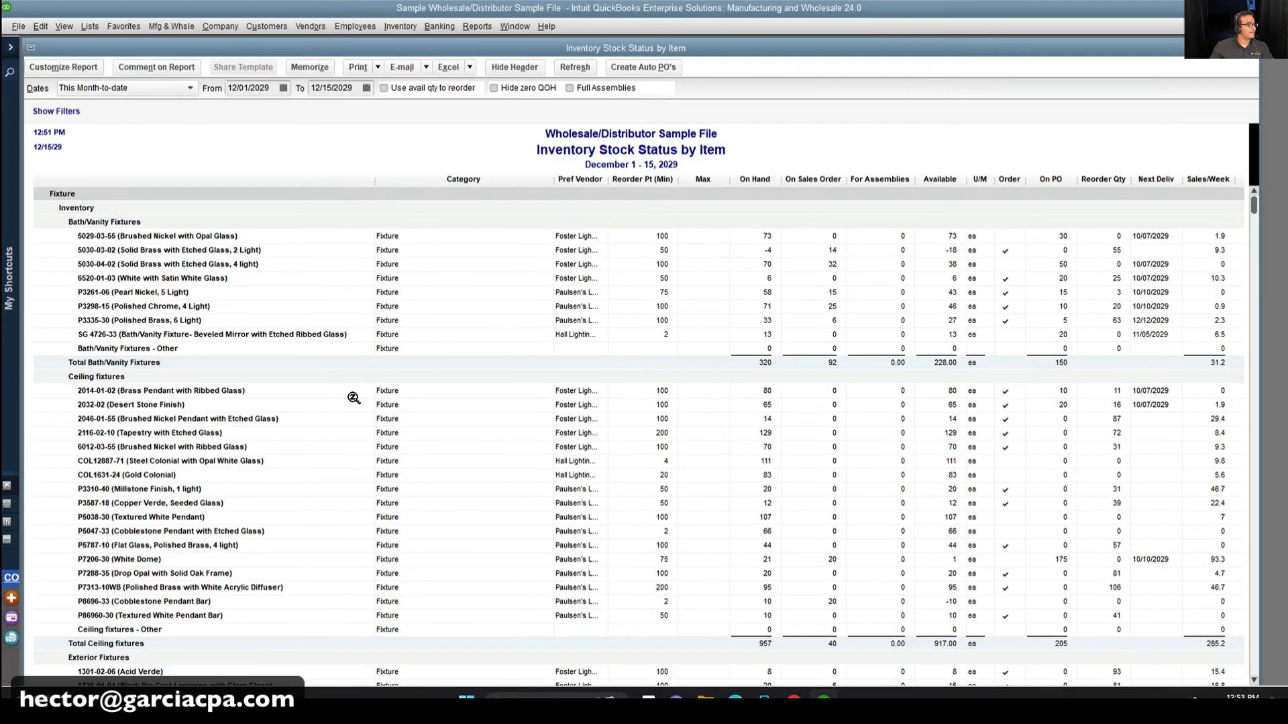
{"action": "key", "text": "Escape"}
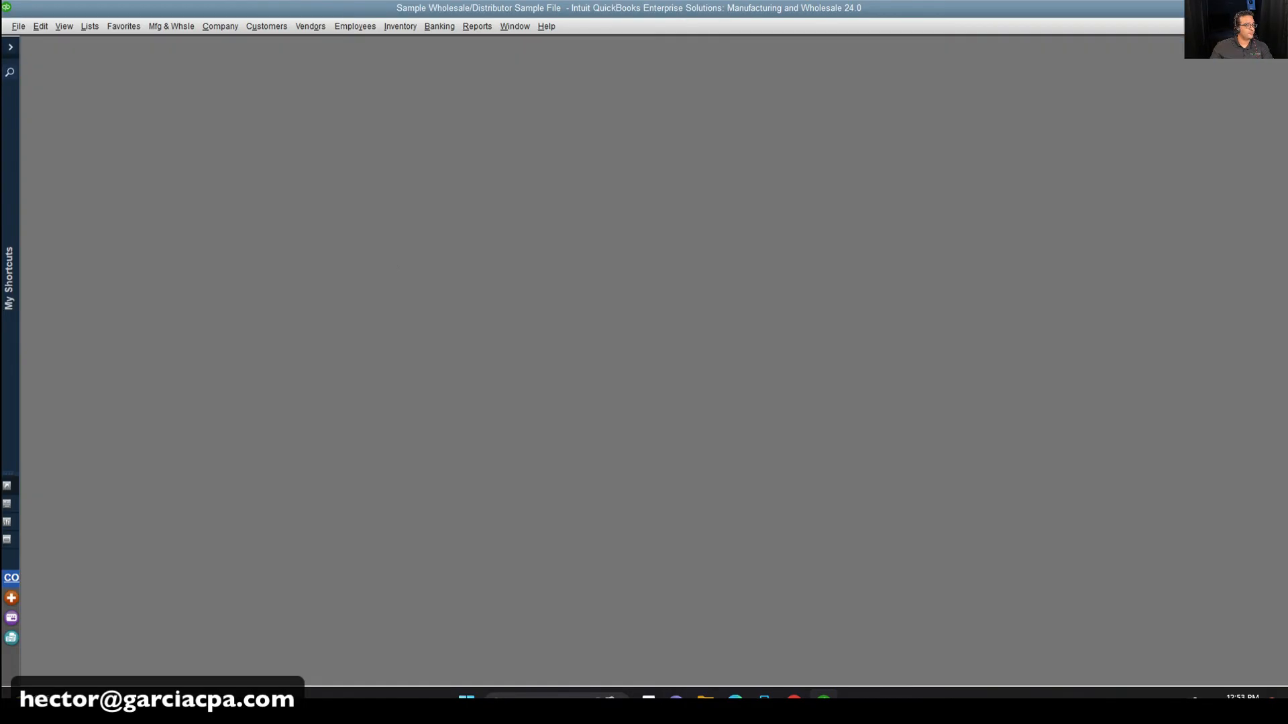
{"action": "left_click", "coordinate": [478, 26]}
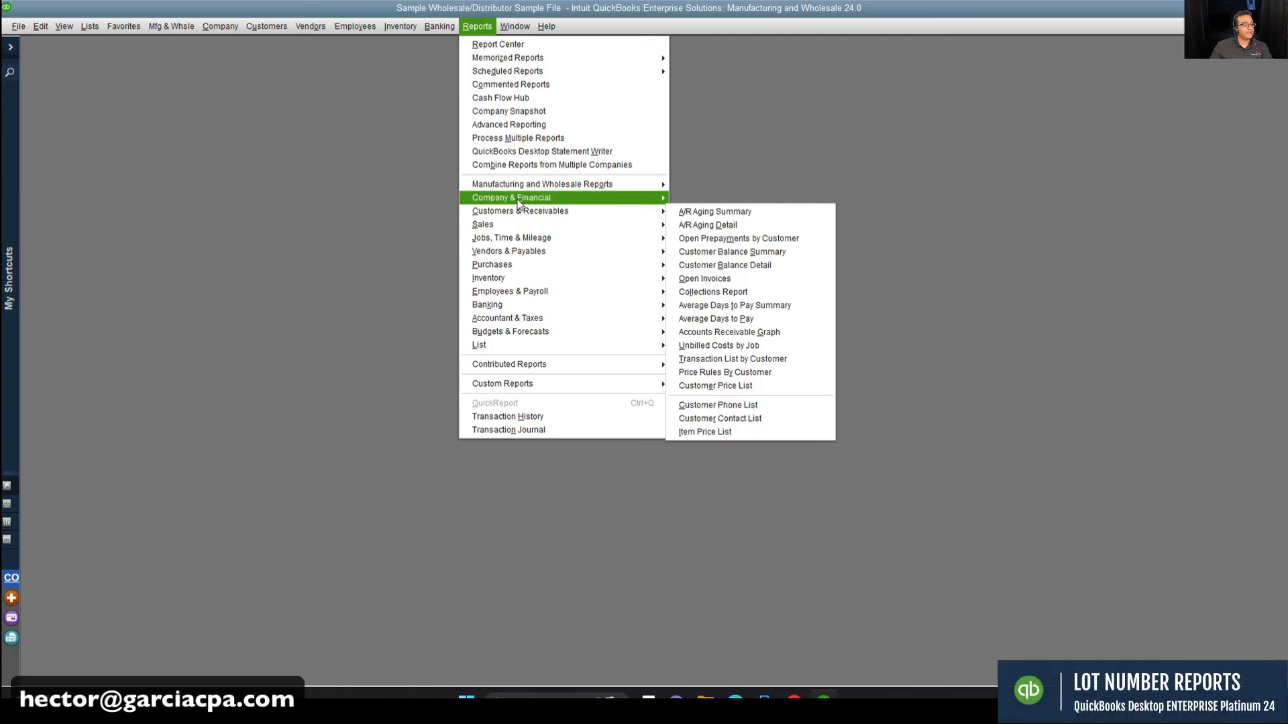
{"action": "mouse_move", "coordinate": [529, 279]}
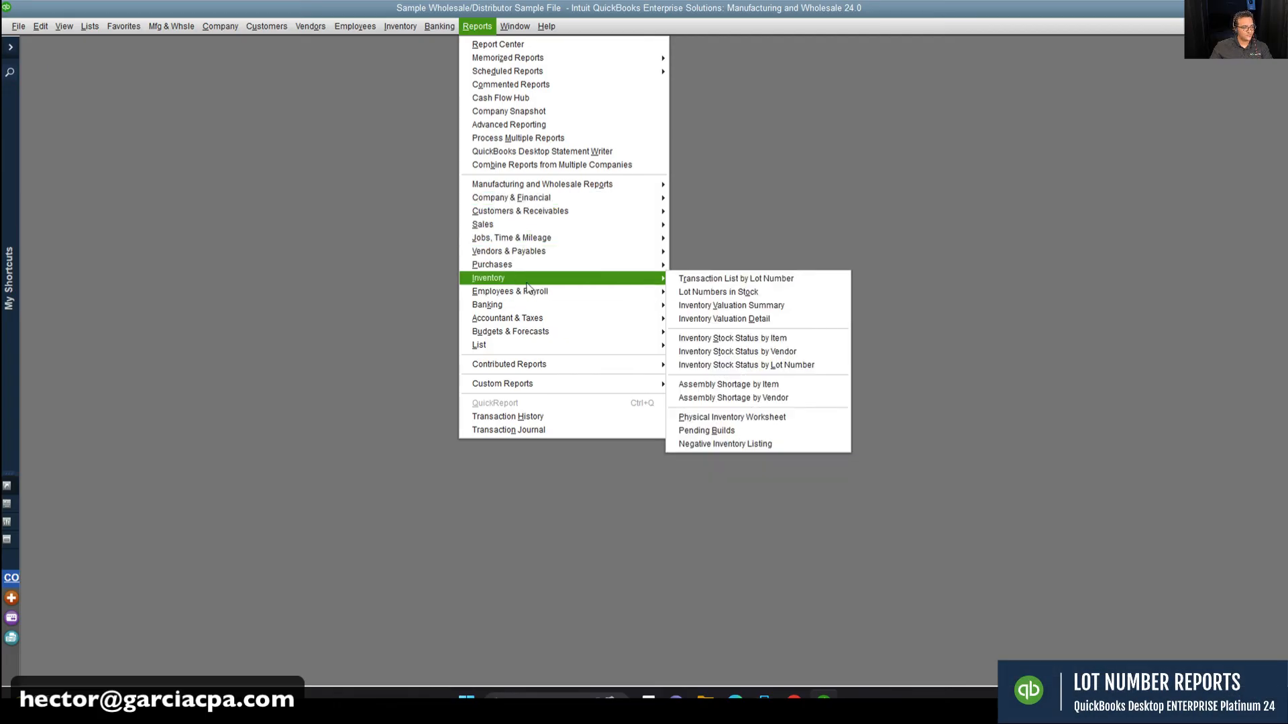
{"action": "left_click", "coordinate": [784, 338]}
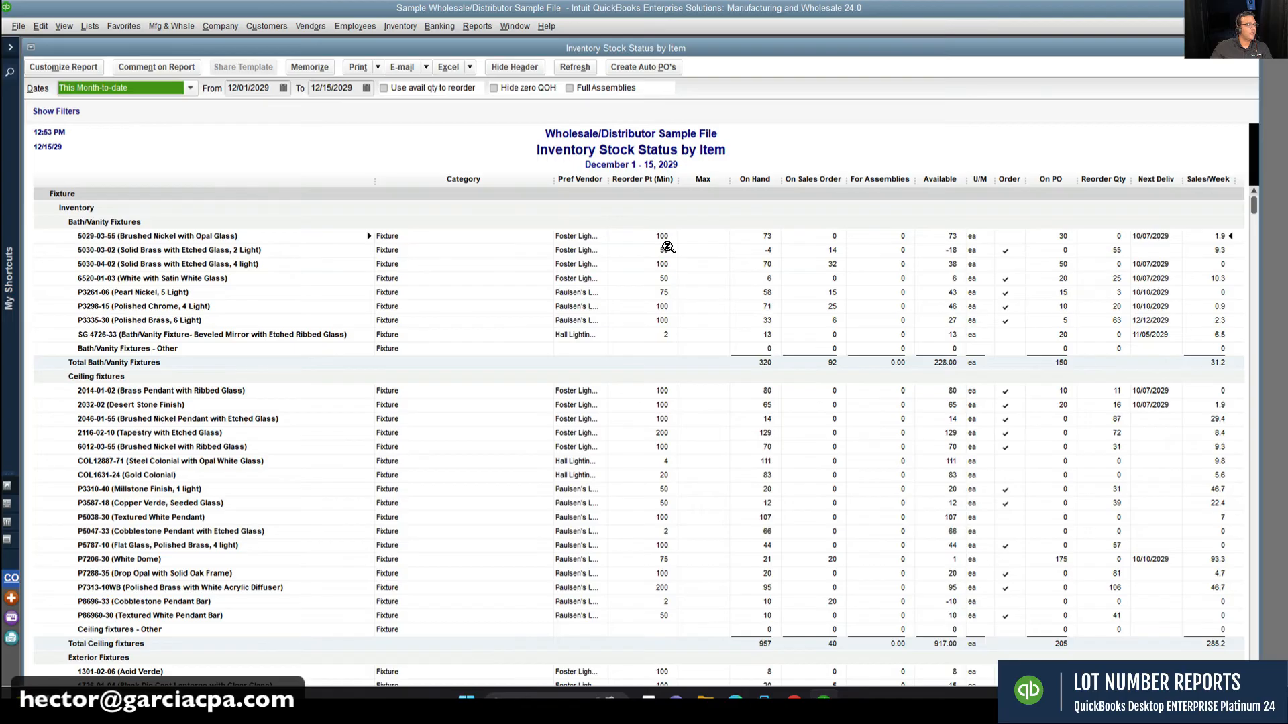
Step: Open the Lot Numbers in Stock report and look through the lot numbers listed for the inventory items
{"action": "left_click", "coordinate": [473, 28]}
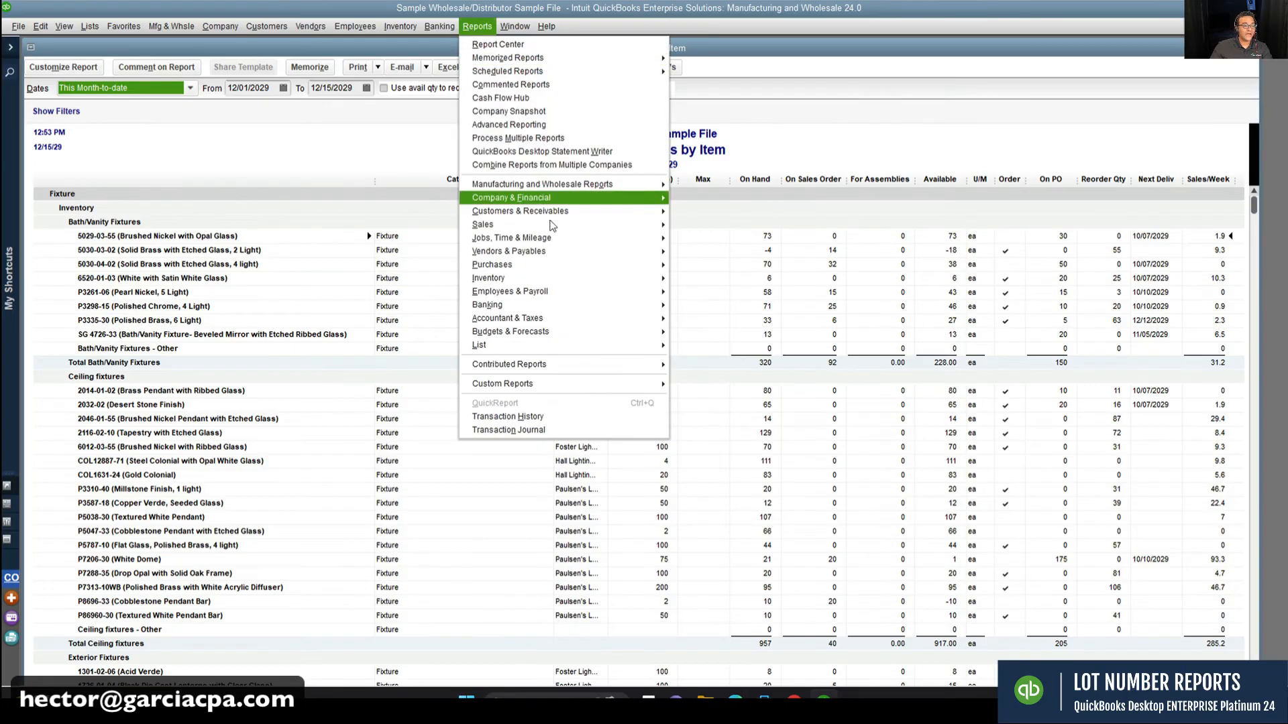
{"action": "mouse_move", "coordinate": [558, 274]}
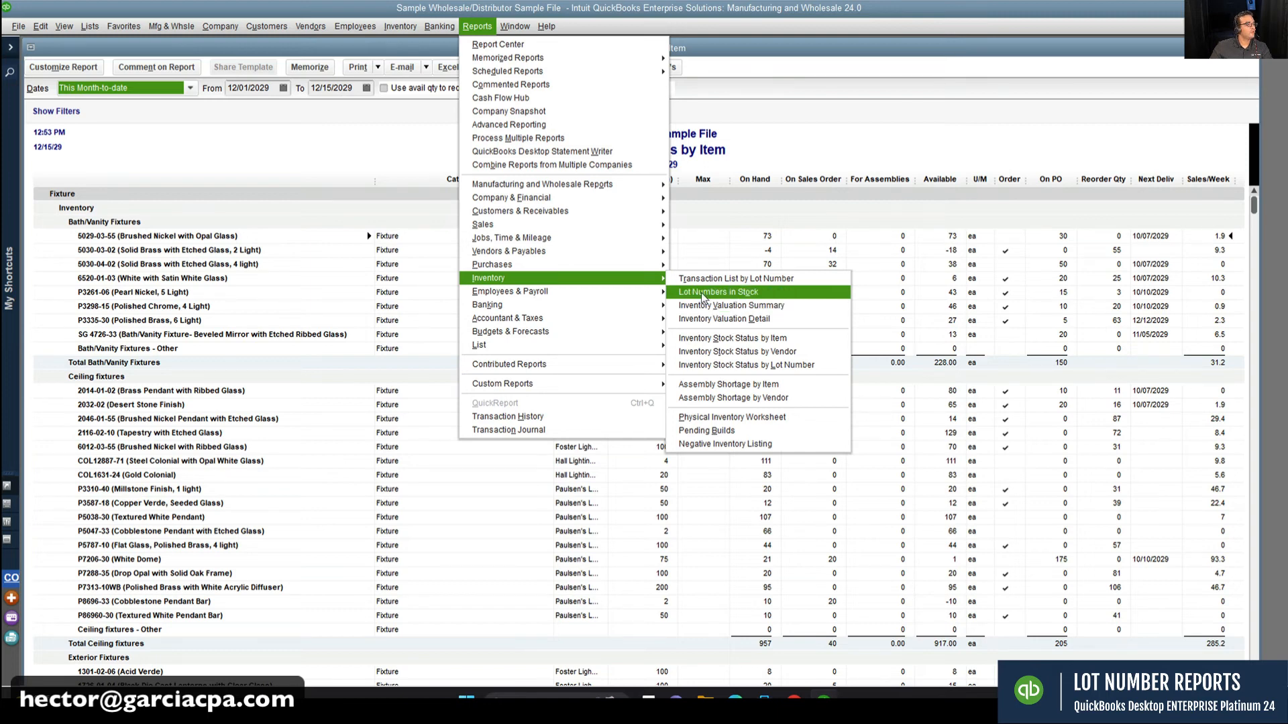
{"action": "left_click", "coordinate": [728, 293]}
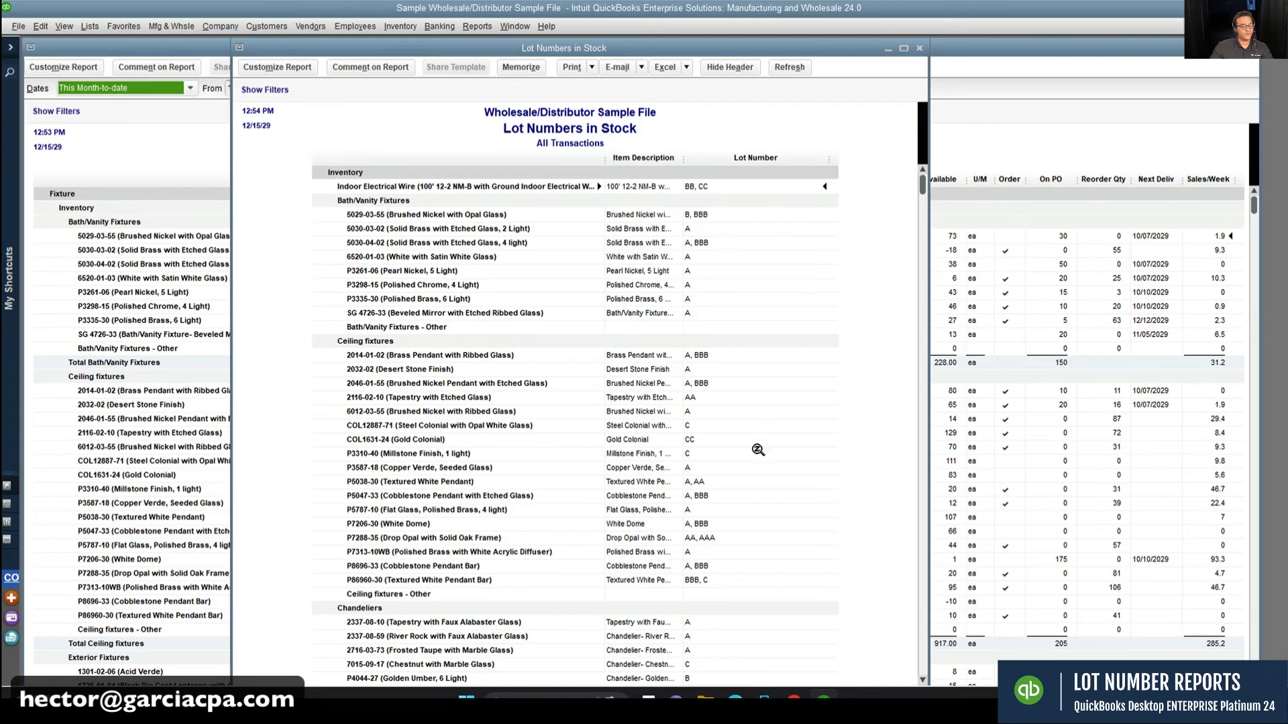
{"action": "scroll", "coordinate": [751, 463], "scroll_direction": "down", "scroll_amount": 8}
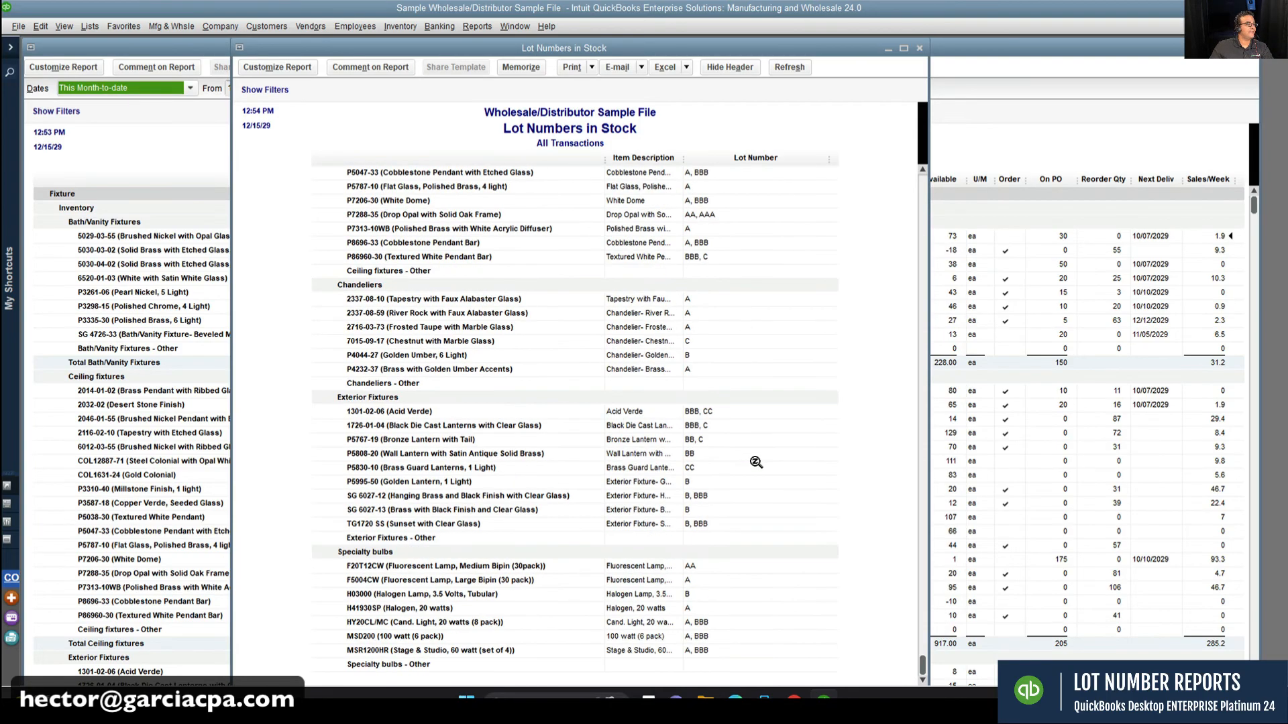
Step: Check the quantity on hand per lot for item P5767-19 (Bronze Lantern with Tail), and close both open reports
{"action": "double_click", "coordinate": [704, 439]}
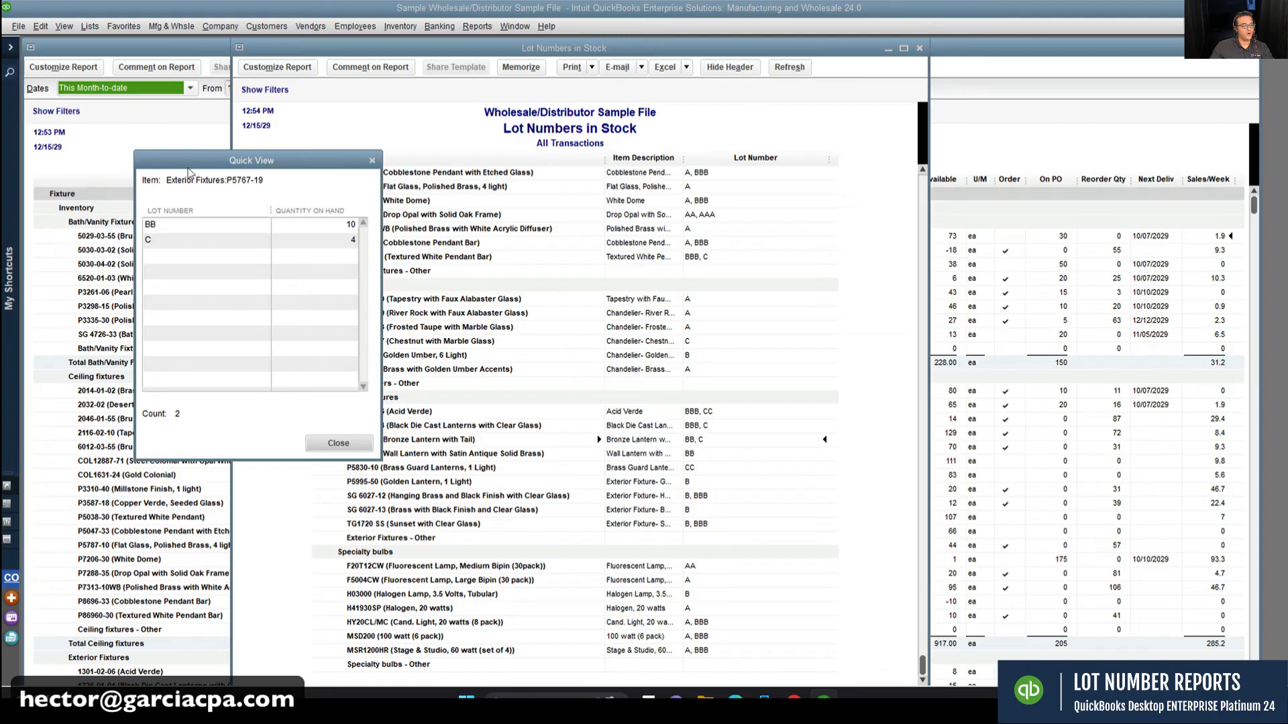
{"action": "left_click_drag", "start_coordinate": [189, 173], "coordinate": [655, 265]}
{"action": "left_click", "coordinate": [804, 333]}
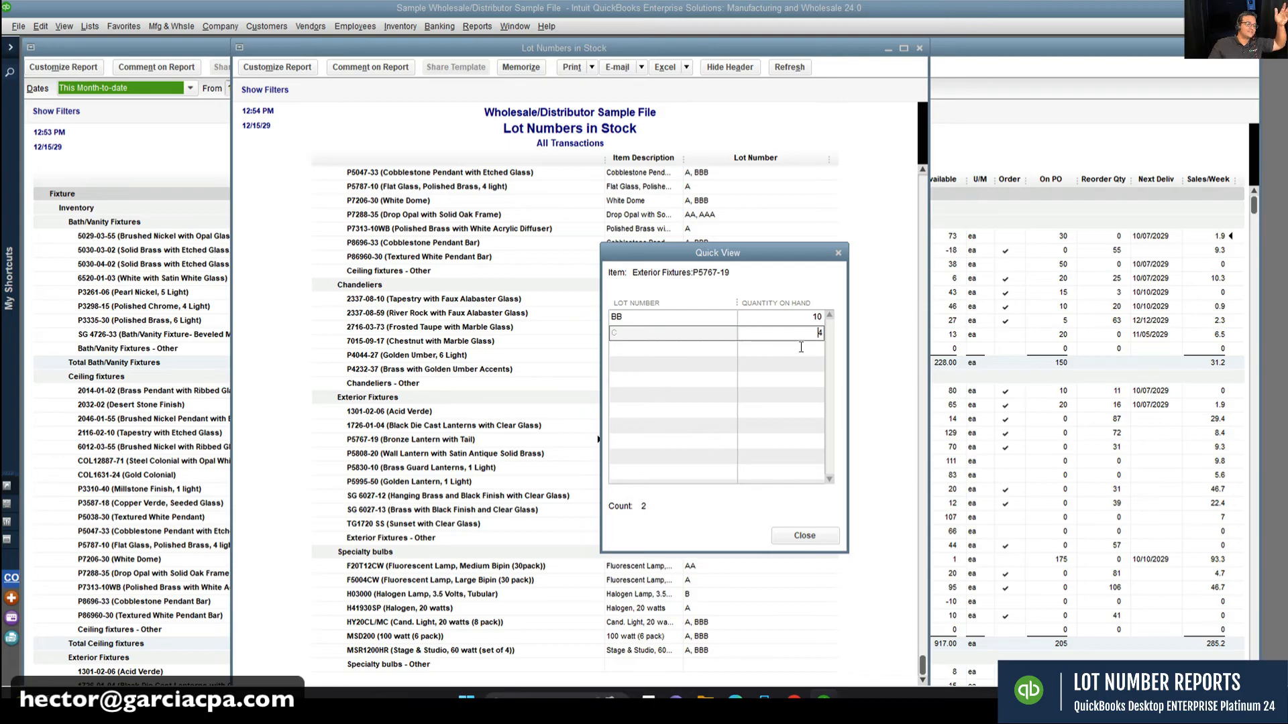
{"action": "left_click_drag", "start_coordinate": [809, 335], "coordinate": [840, 339]}
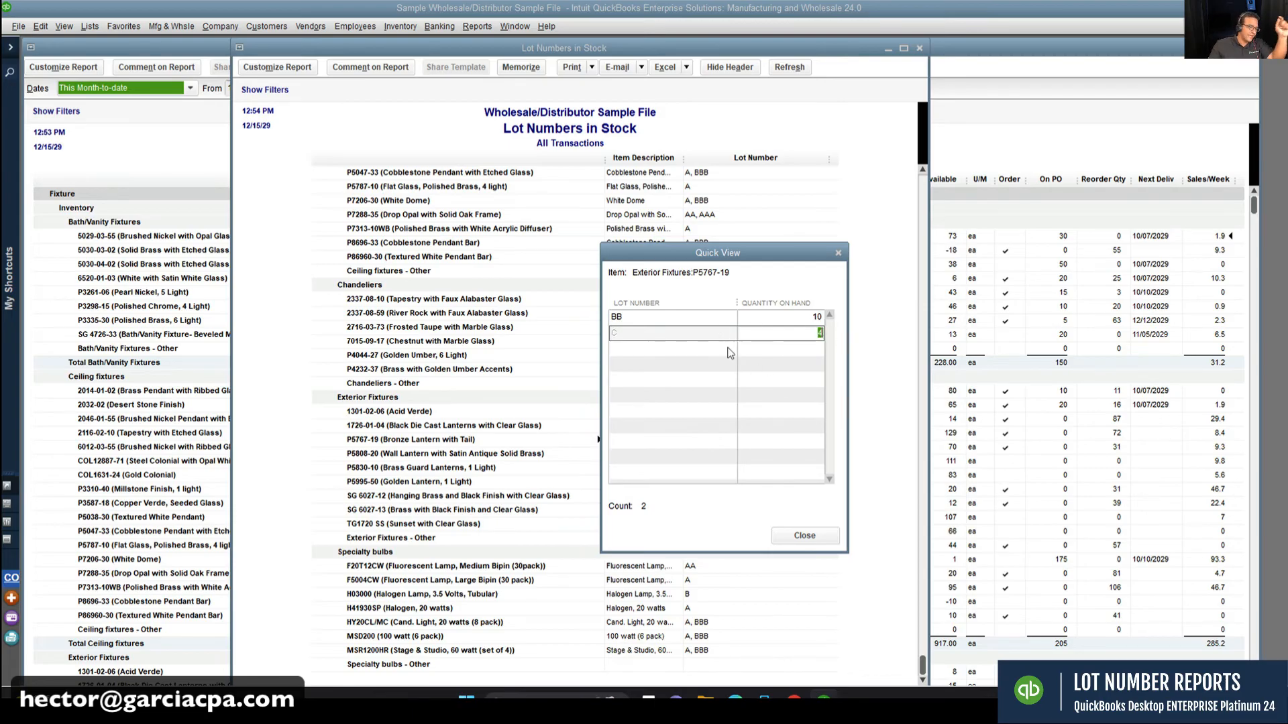
{"action": "left_click", "coordinate": [802, 535]}
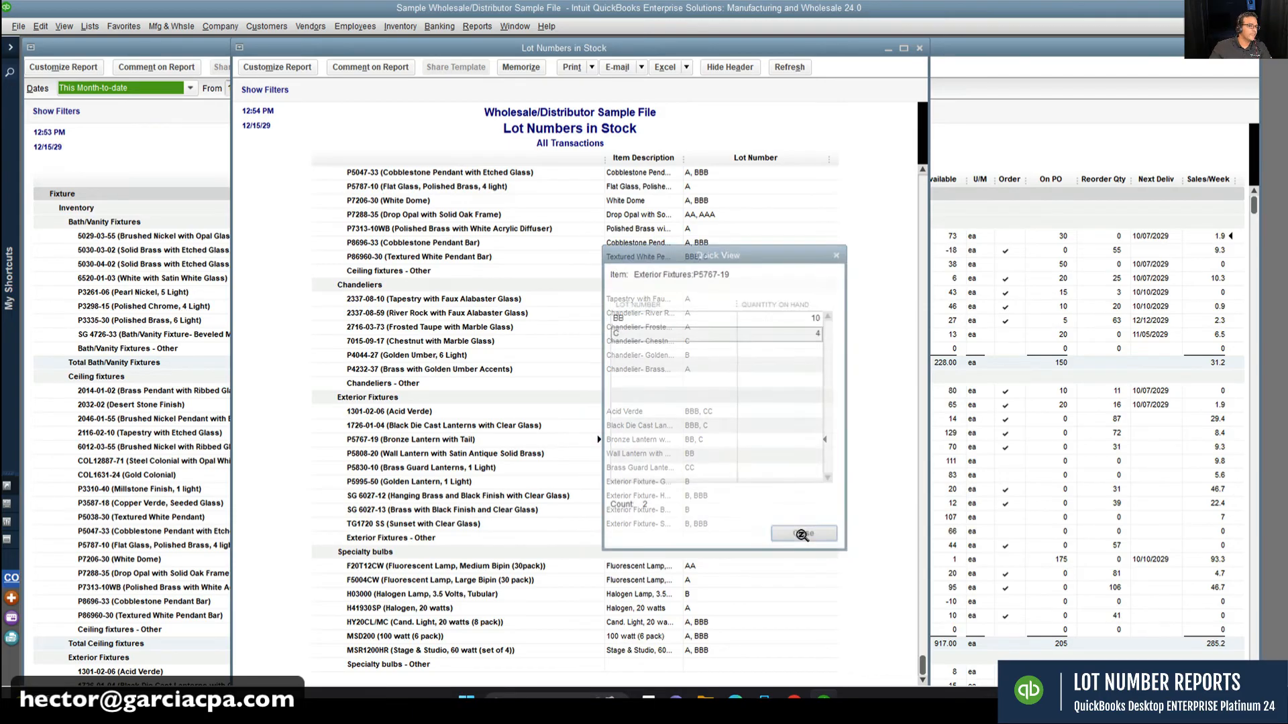
{"action": "left_click", "coordinate": [920, 50]}
{"action": "key", "text": "Escape"}
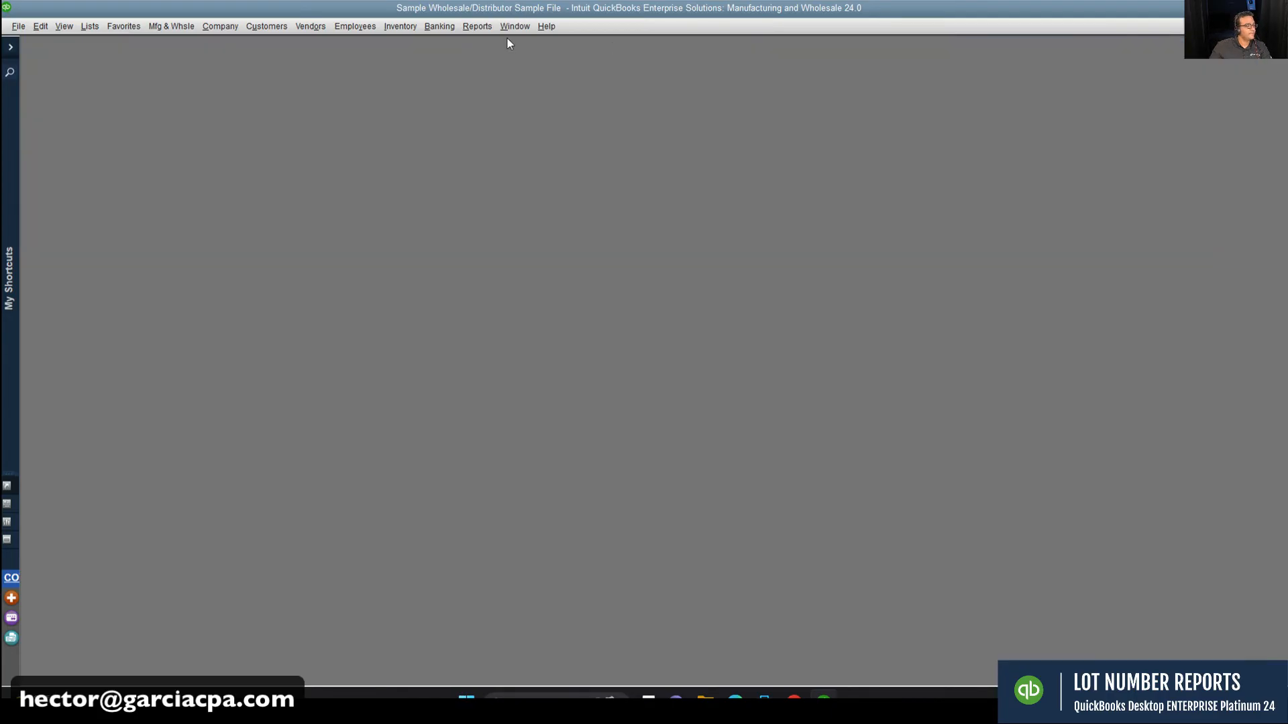
Step: Open the Inventory Stock Status by Lot Number report, maximize it and widen its Lot Number column
{"action": "left_click", "coordinate": [477, 26]}
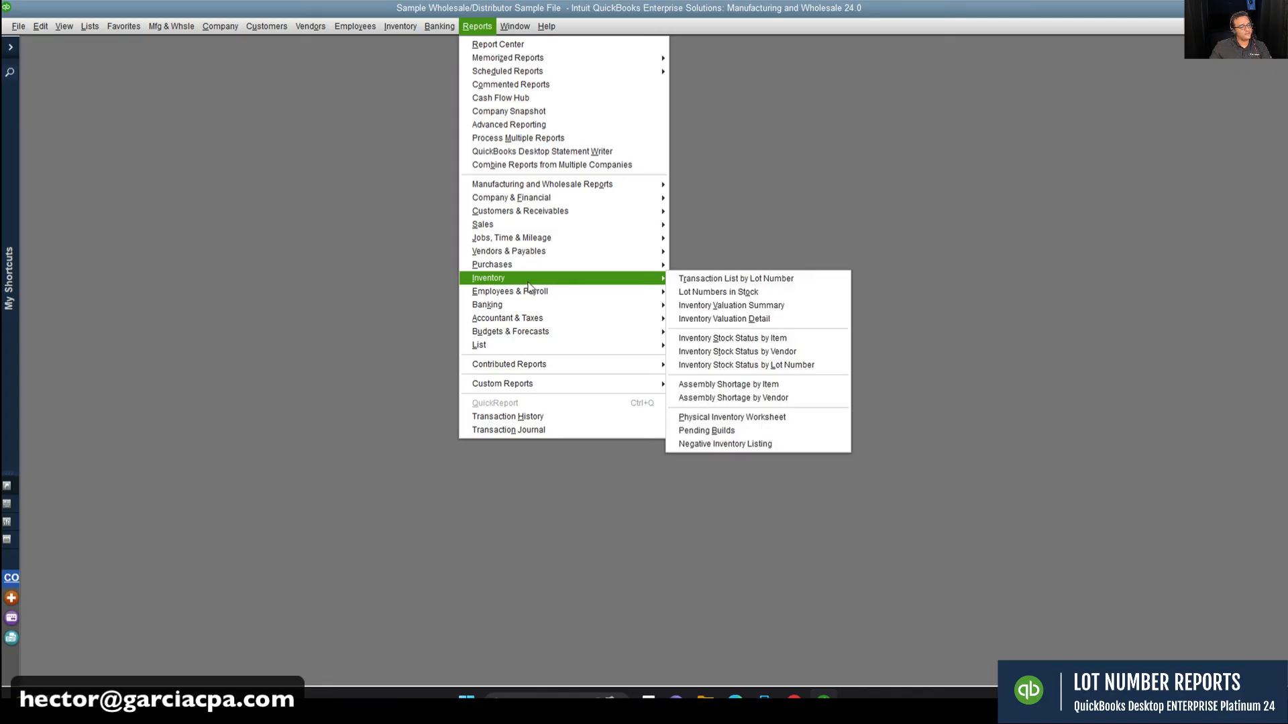
{"action": "left_click", "coordinate": [790, 366]}
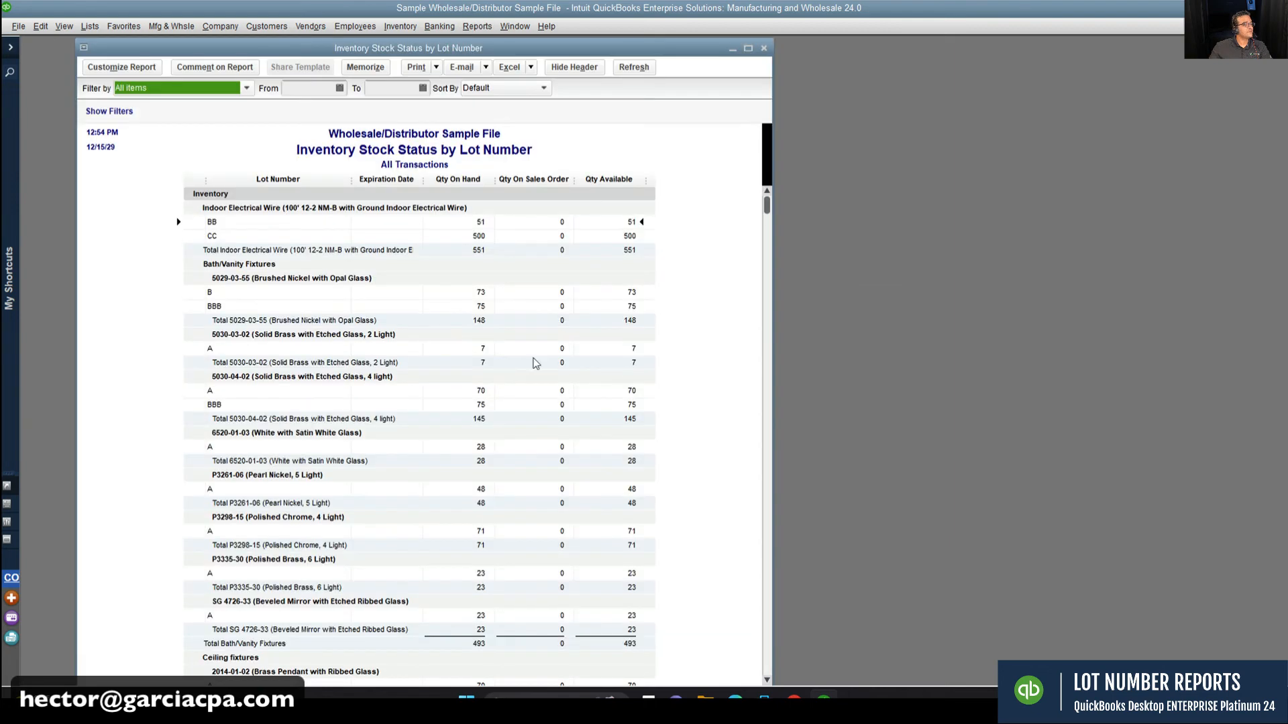
{"action": "double_click", "coordinate": [356, 51]}
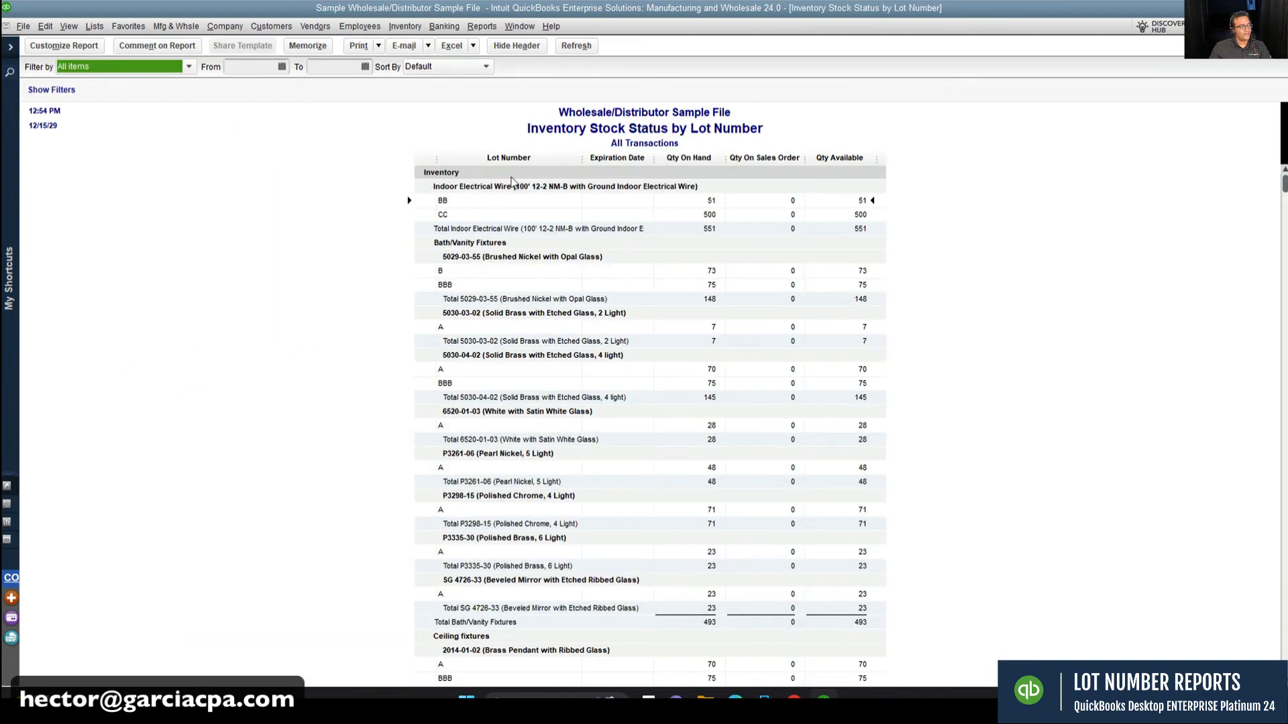
{"action": "left_click", "coordinate": [713, 208]}
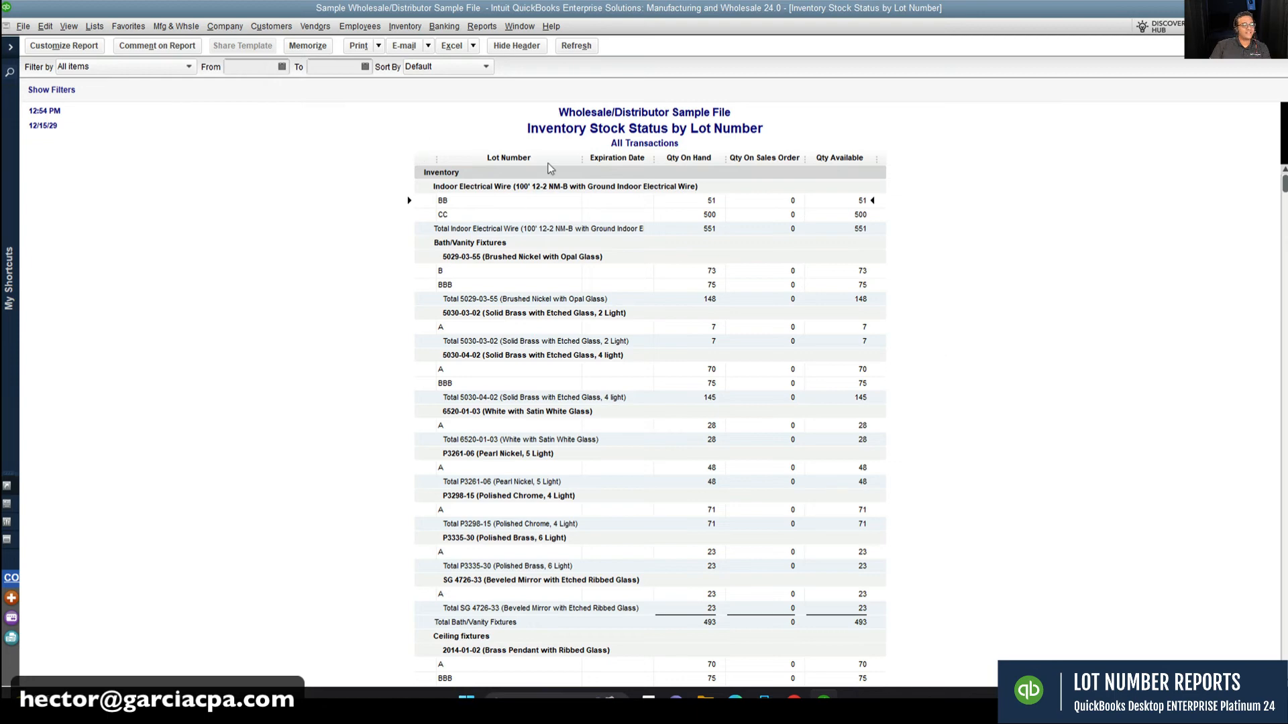
{"action": "left_click_drag", "start_coordinate": [726, 156], "coordinate": [734, 152]}
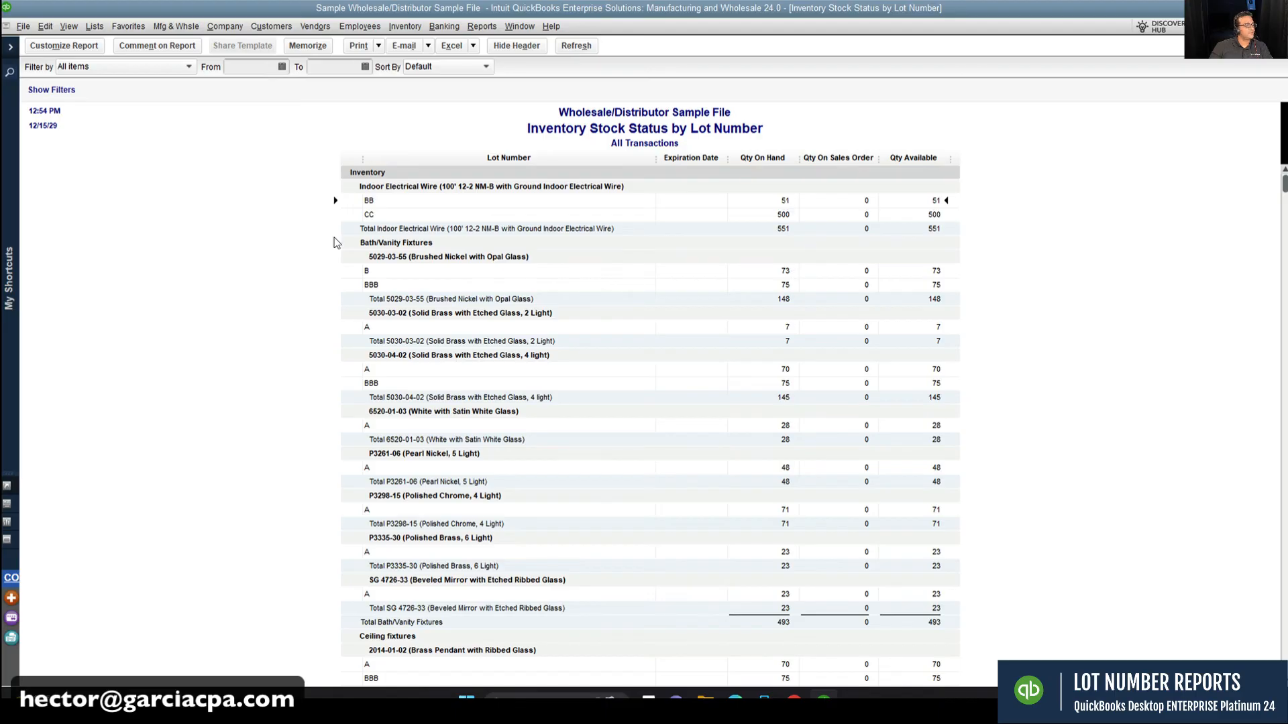
Step: Check the customization options of the lot number stock status report, and view and close the Inventory Valuation Summary report
{"action": "left_click", "coordinate": [71, 48]}
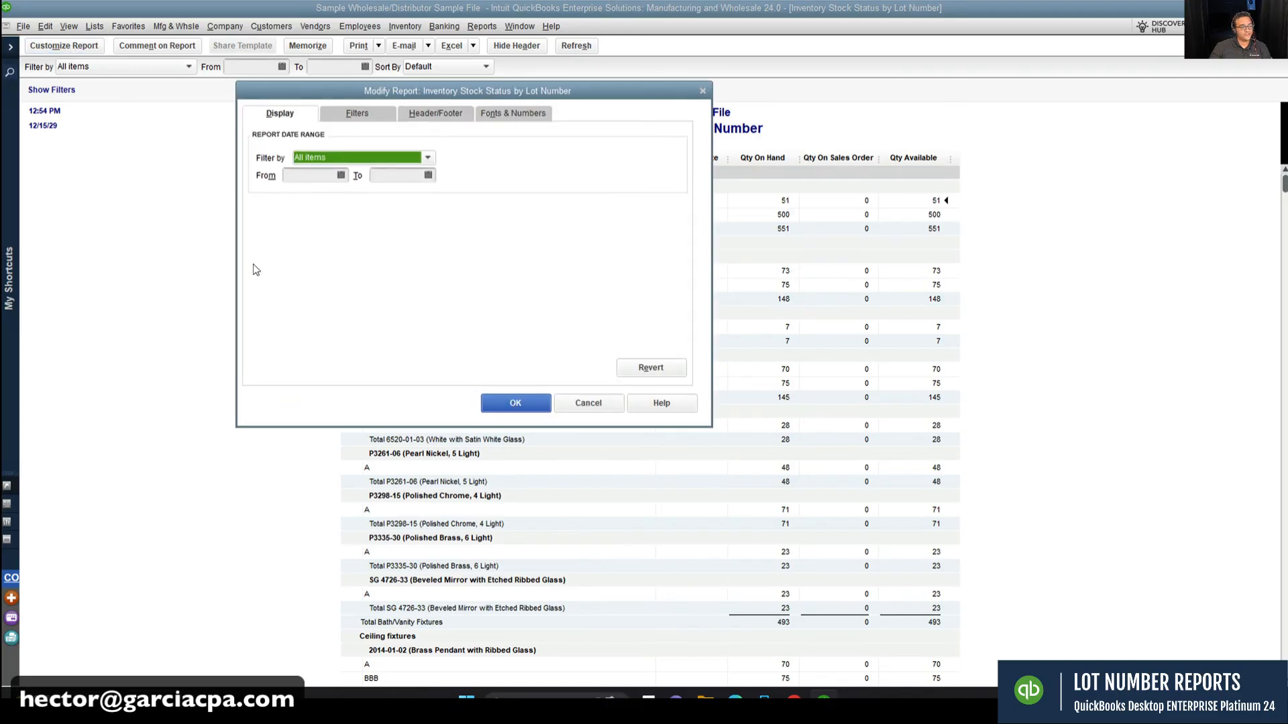
{"action": "left_click", "coordinate": [599, 405]}
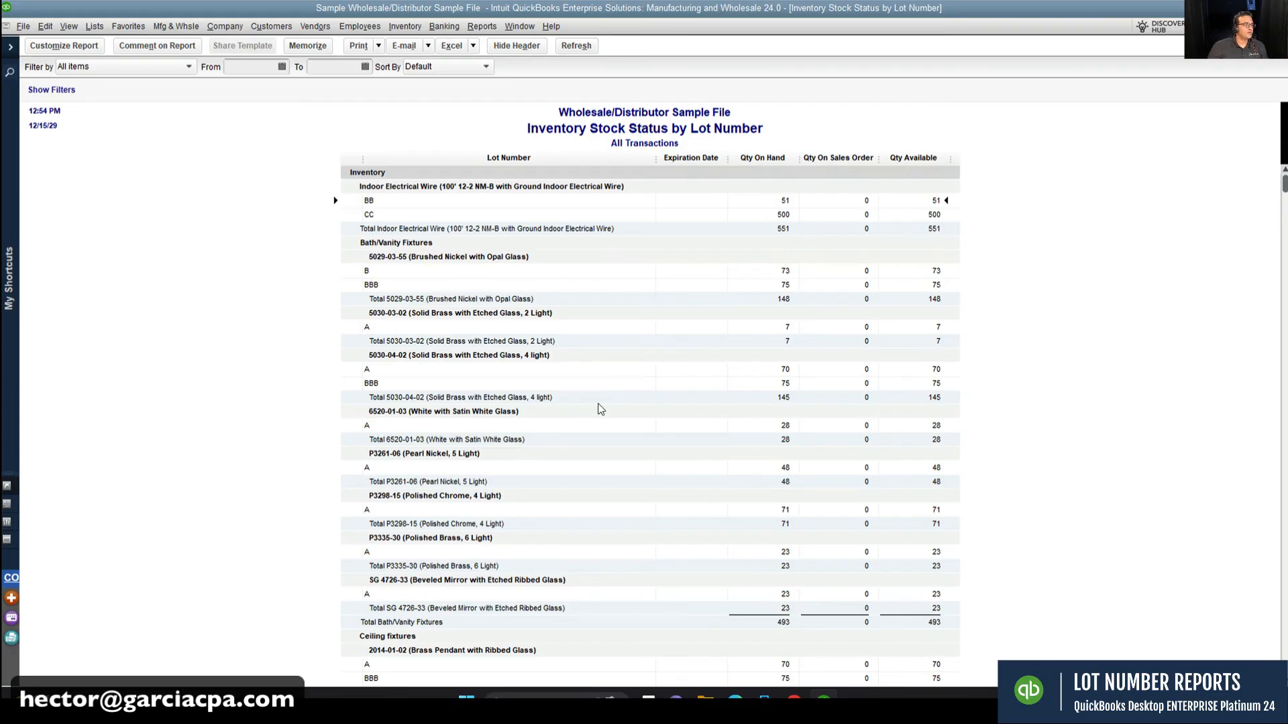
{"action": "left_click", "coordinate": [482, 26]}
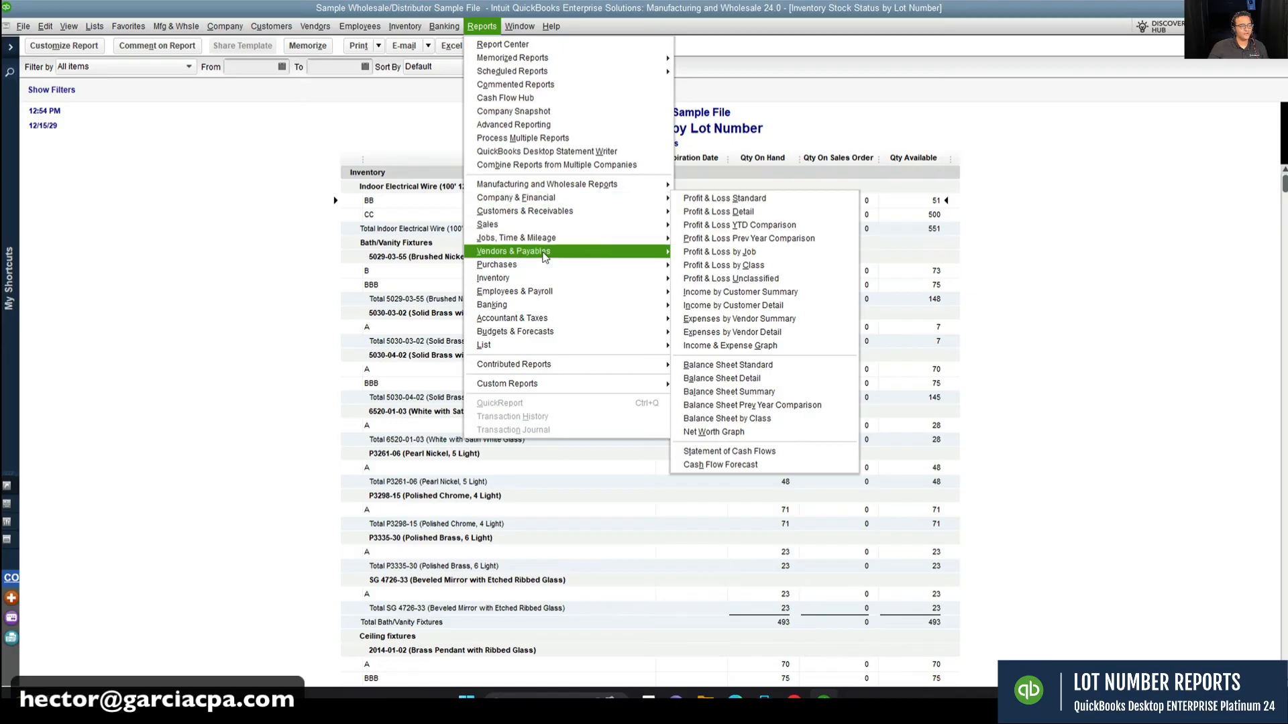
{"action": "mouse_move", "coordinate": [550, 277]}
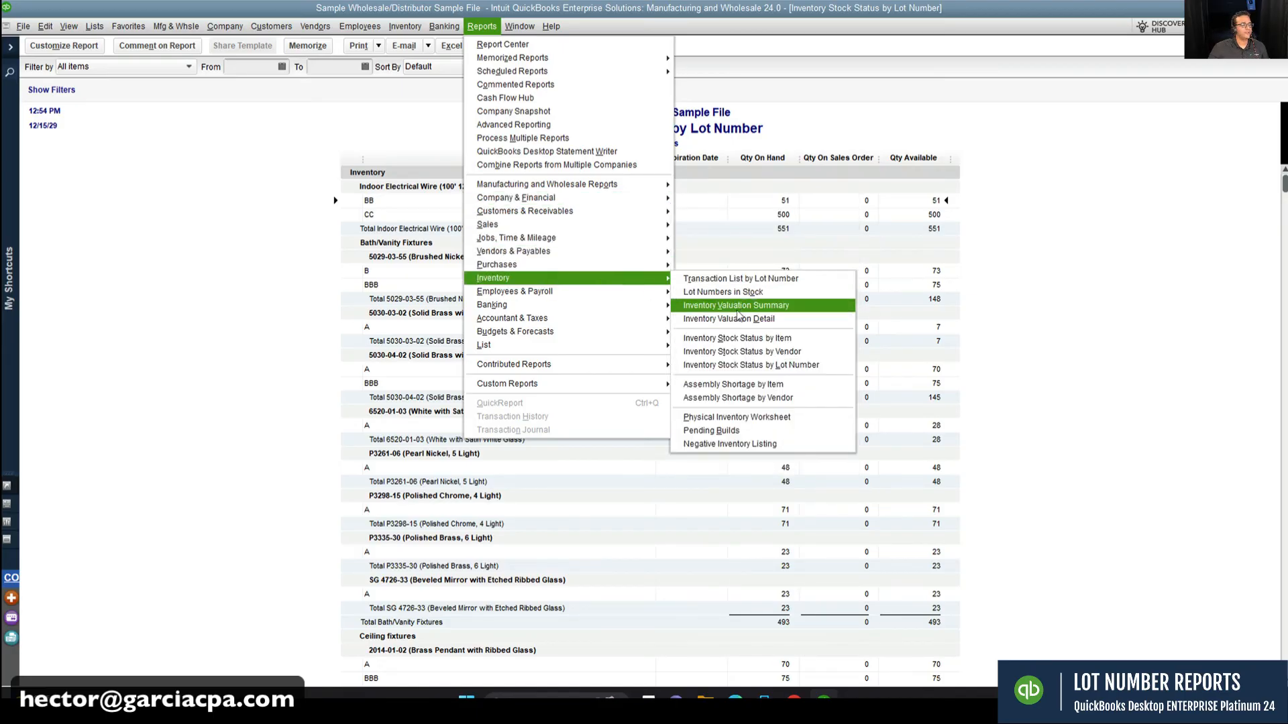
{"action": "left_click", "coordinate": [812, 308]}
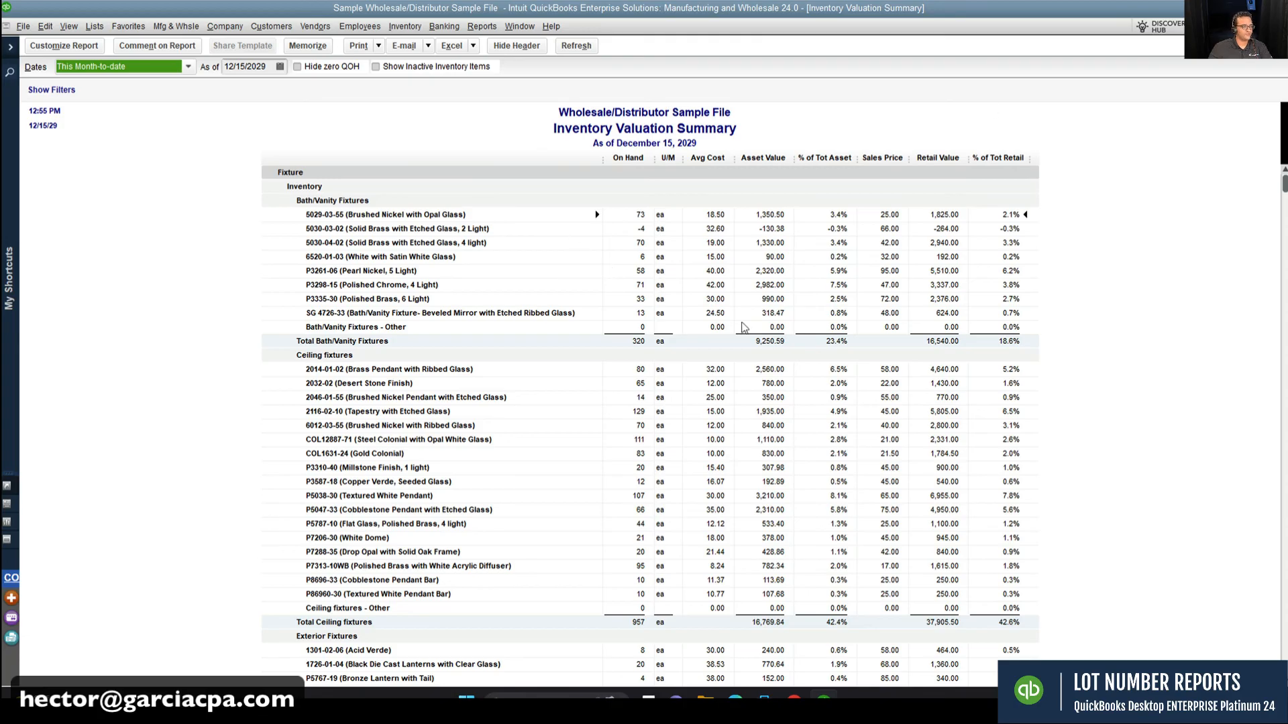
{"action": "key", "text": "Escape"}
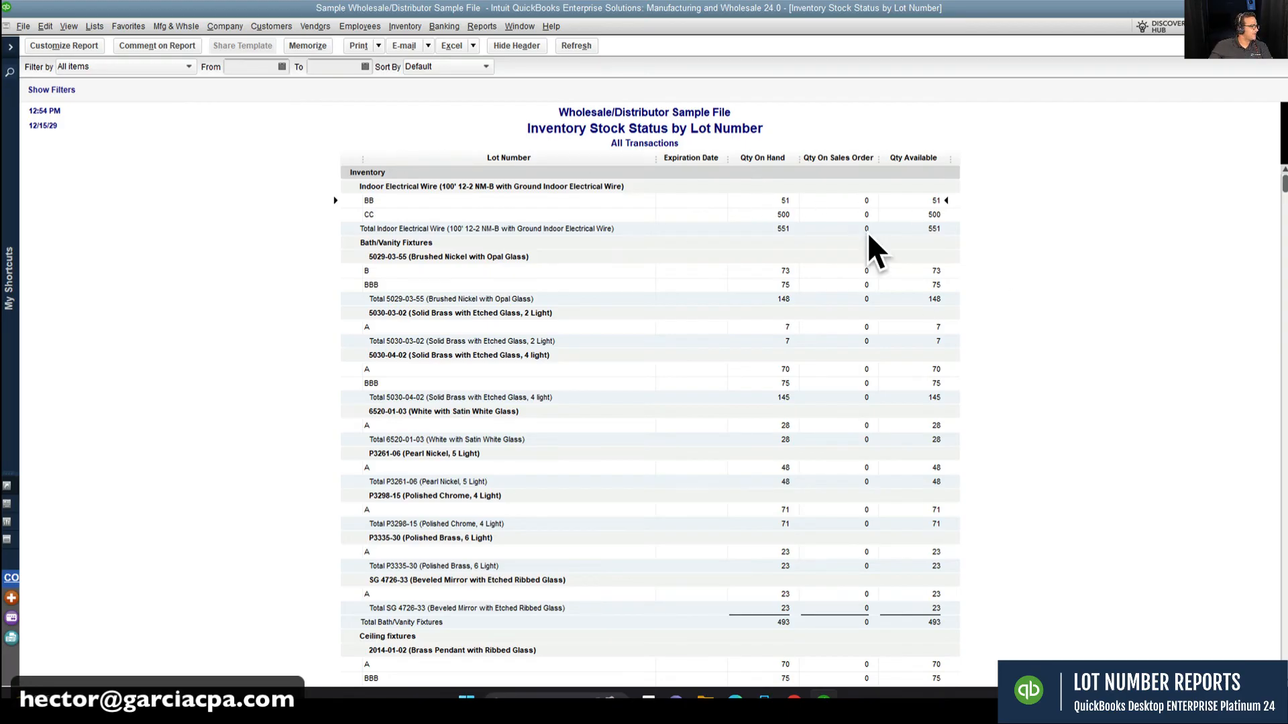
Step: Open the Advanced Inventory Settings from the company preferences for Items & Inventory and check the Site Operations options
{"action": "left_click", "coordinate": [45, 26]}
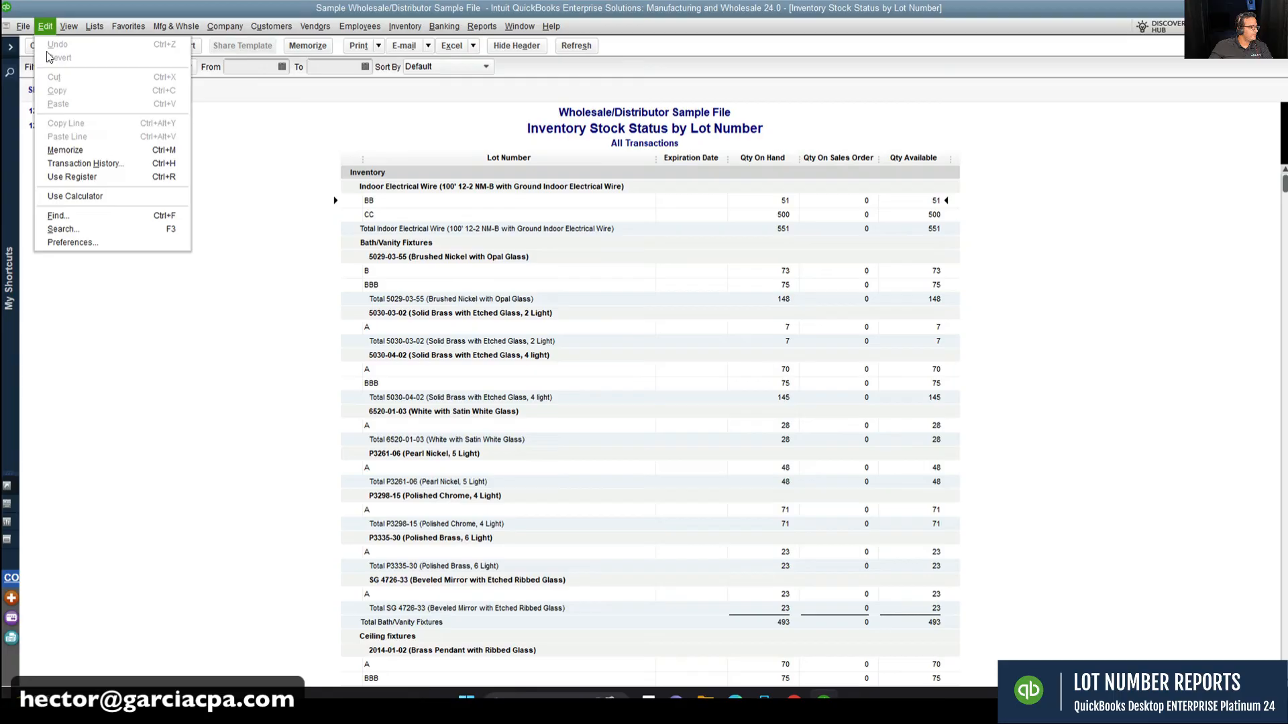
{"action": "left_click", "coordinate": [79, 247]}
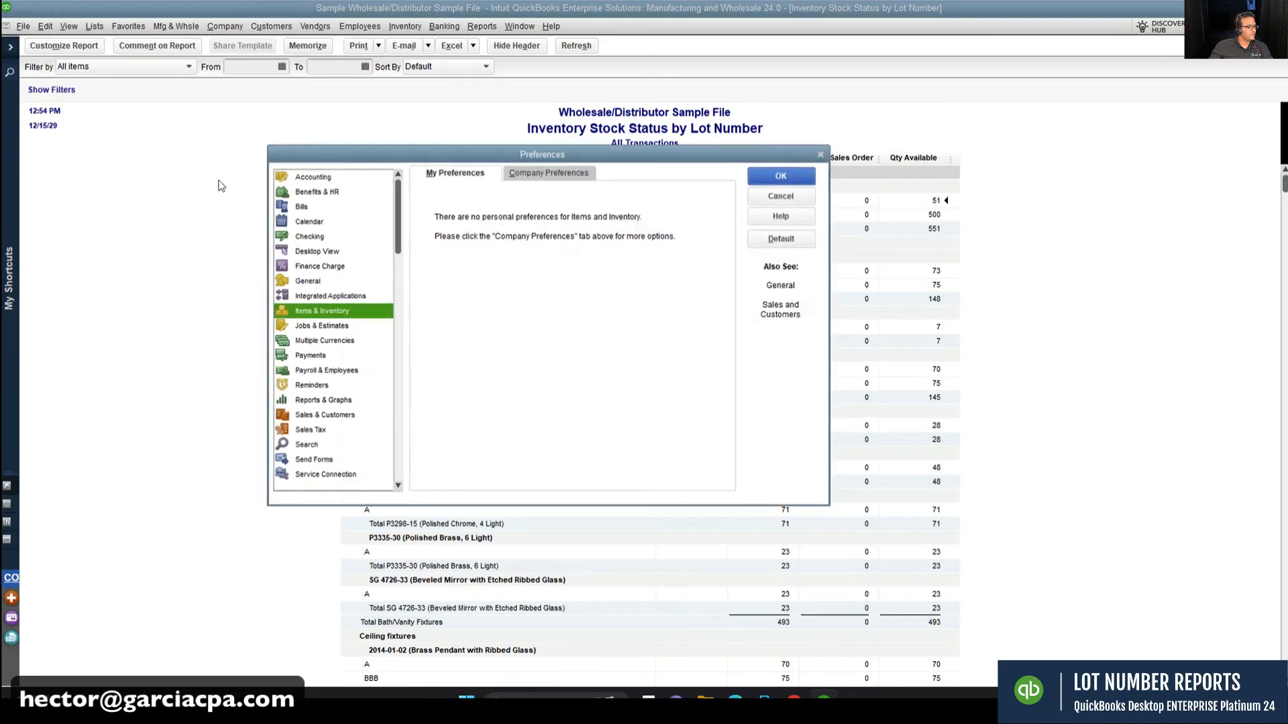
{"action": "left_click", "coordinate": [543, 170]}
{"action": "left_click", "coordinate": [508, 336]}
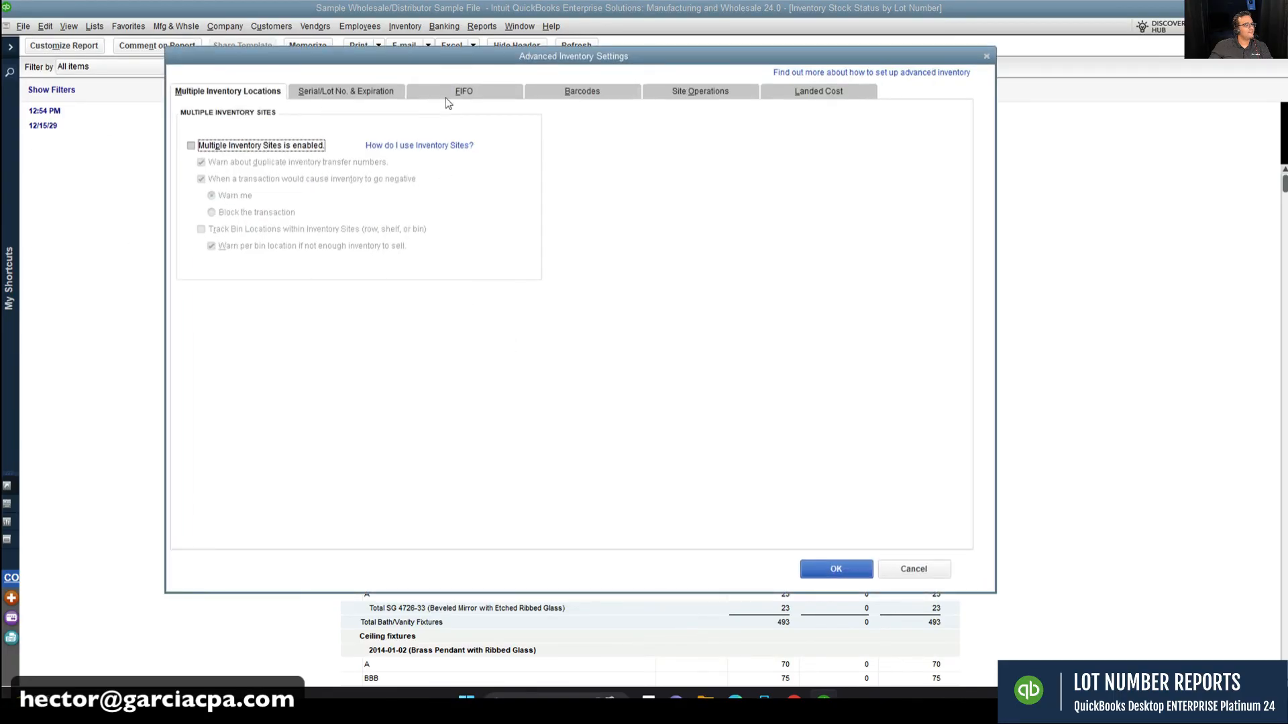
{"action": "left_click", "coordinate": [700, 91]}
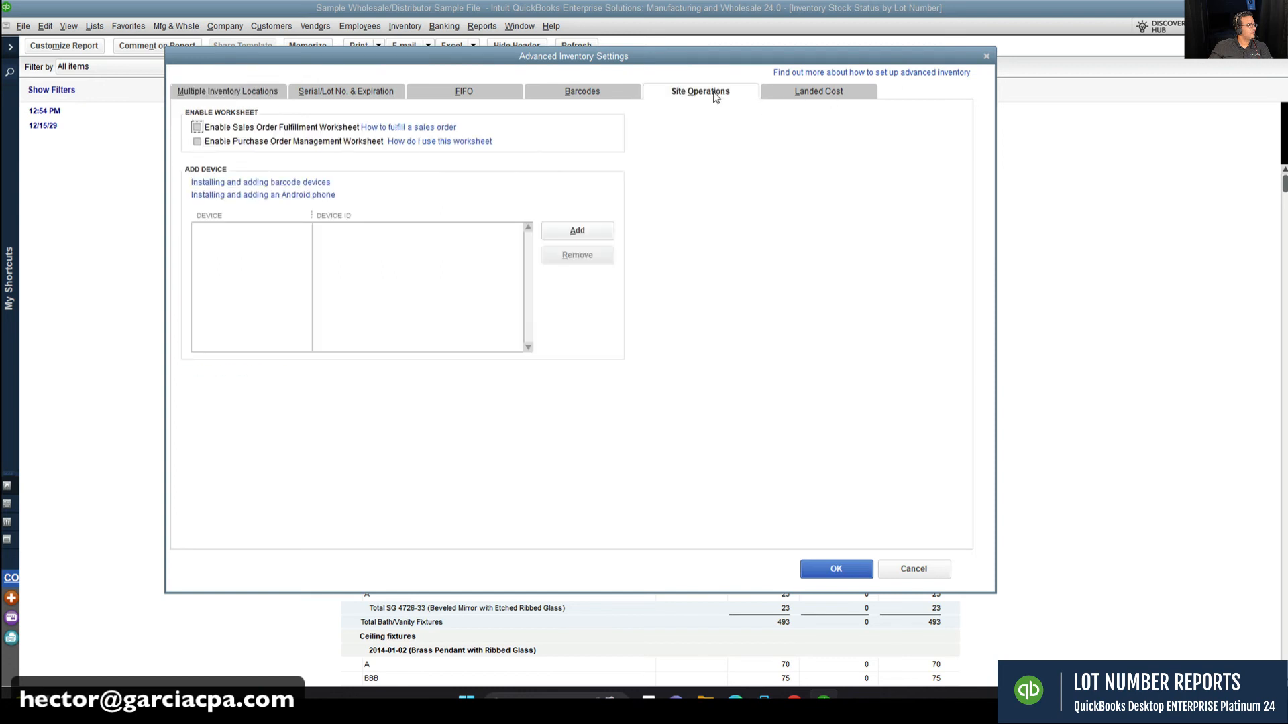
Step: Enable multiple inventory sites, adding a new site named Default for the inventory transactions that have no site
{"action": "left_click", "coordinate": [229, 143]}
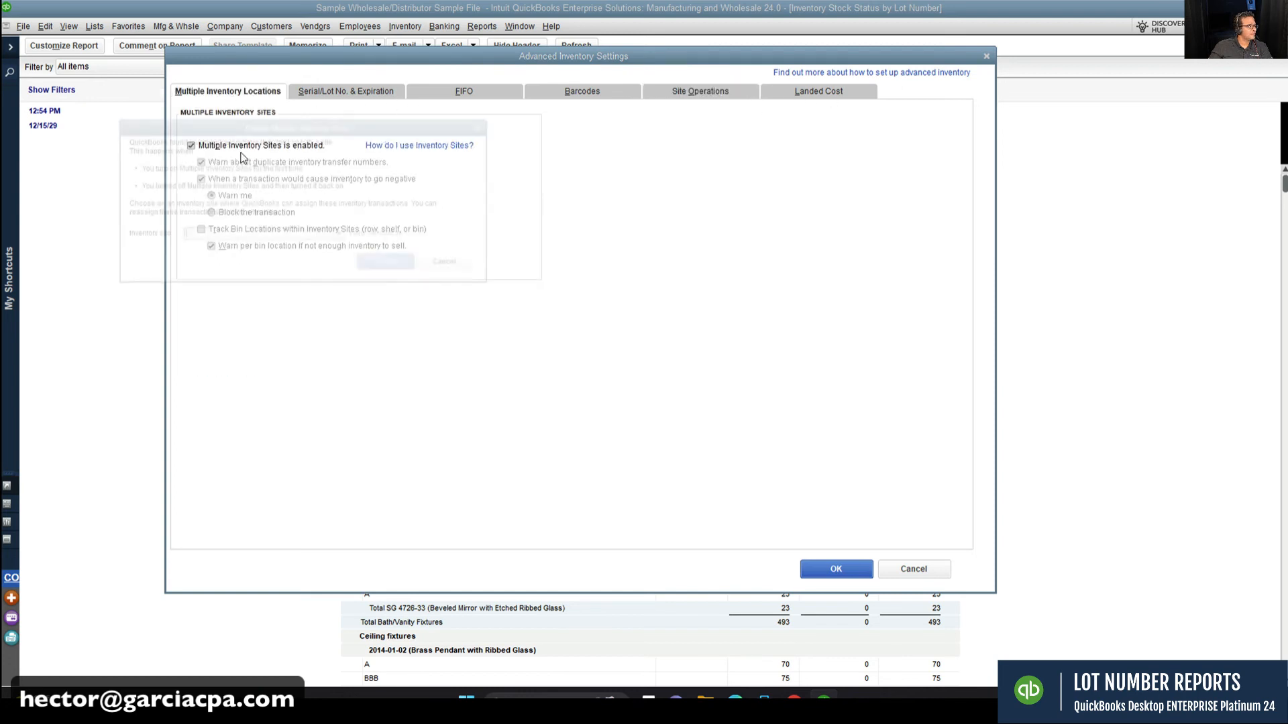
{"action": "left_click", "coordinate": [344, 238]}
{"action": "left_click", "coordinate": [245, 259]}
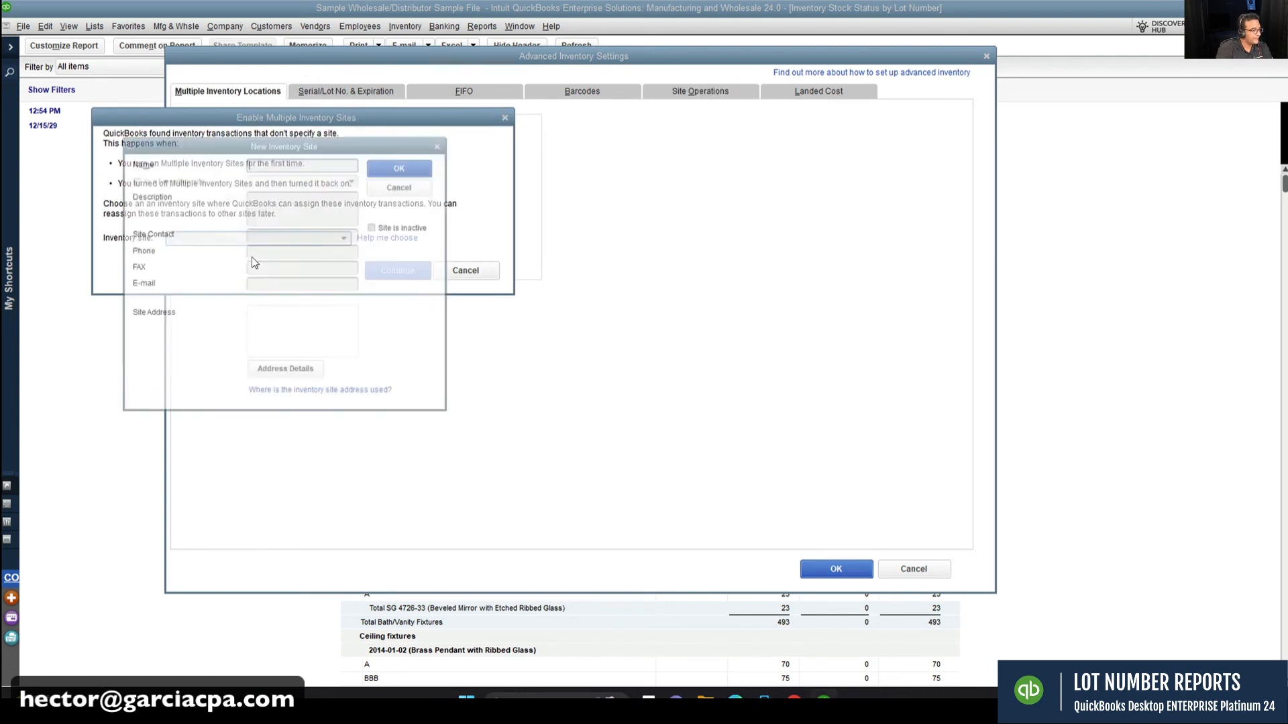
{"action": "type", "text": "Default"}
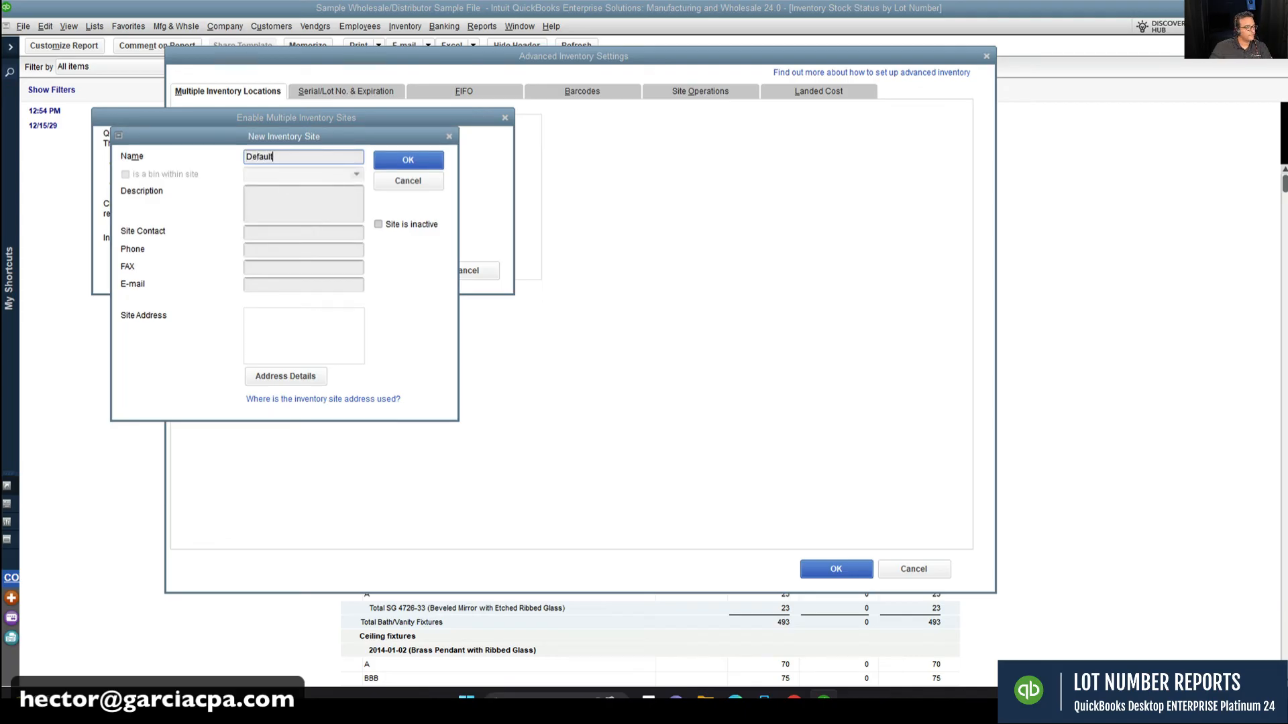
{"action": "key", "text": "Return"}
{"action": "left_click", "coordinate": [402, 270]}
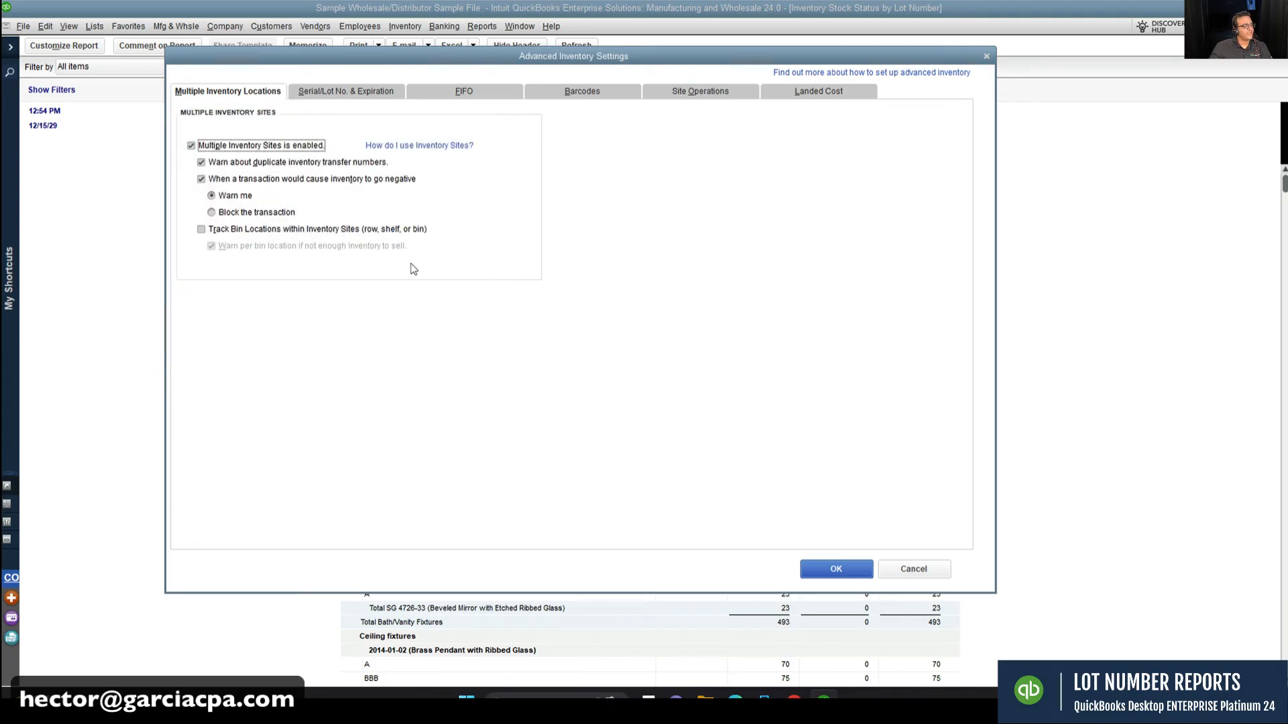
Step: Save the advanced inventory settings and the preferences, closing the open report without memorizing it
{"action": "left_click", "coordinate": [836, 569]}
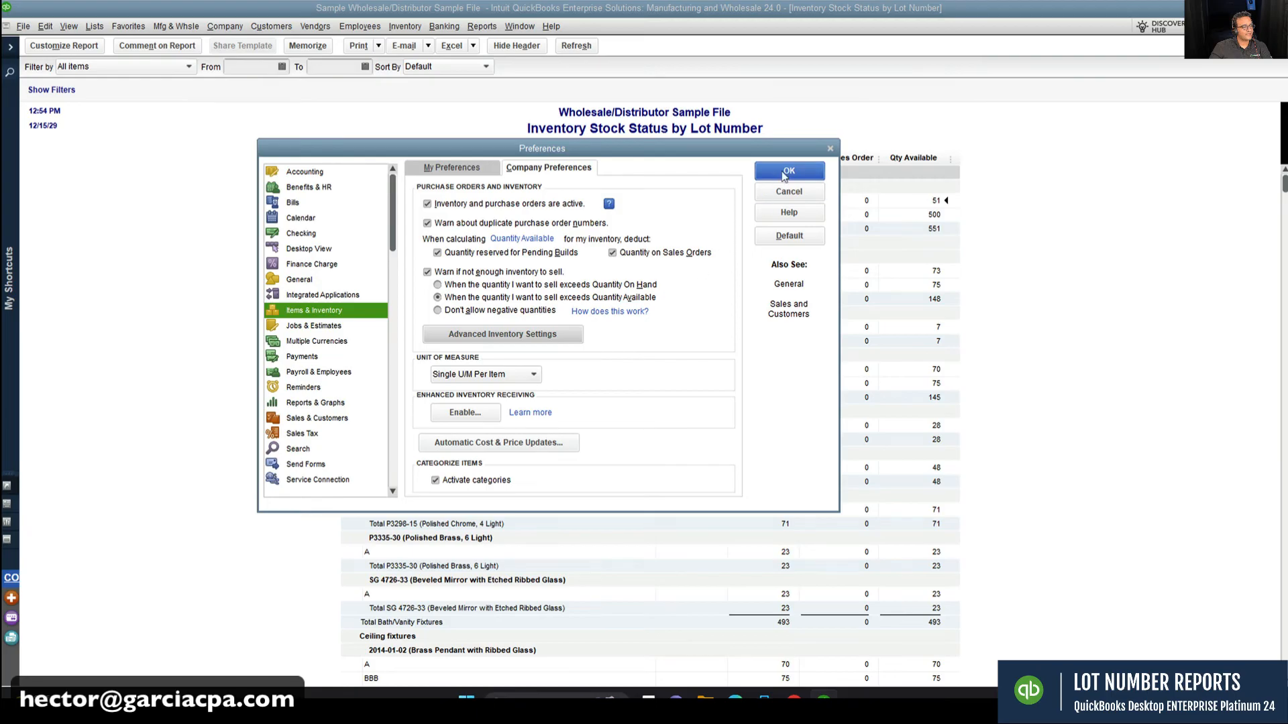
{"action": "left_click", "coordinate": [814, 172]}
{"action": "left_click", "coordinate": [643, 213]}
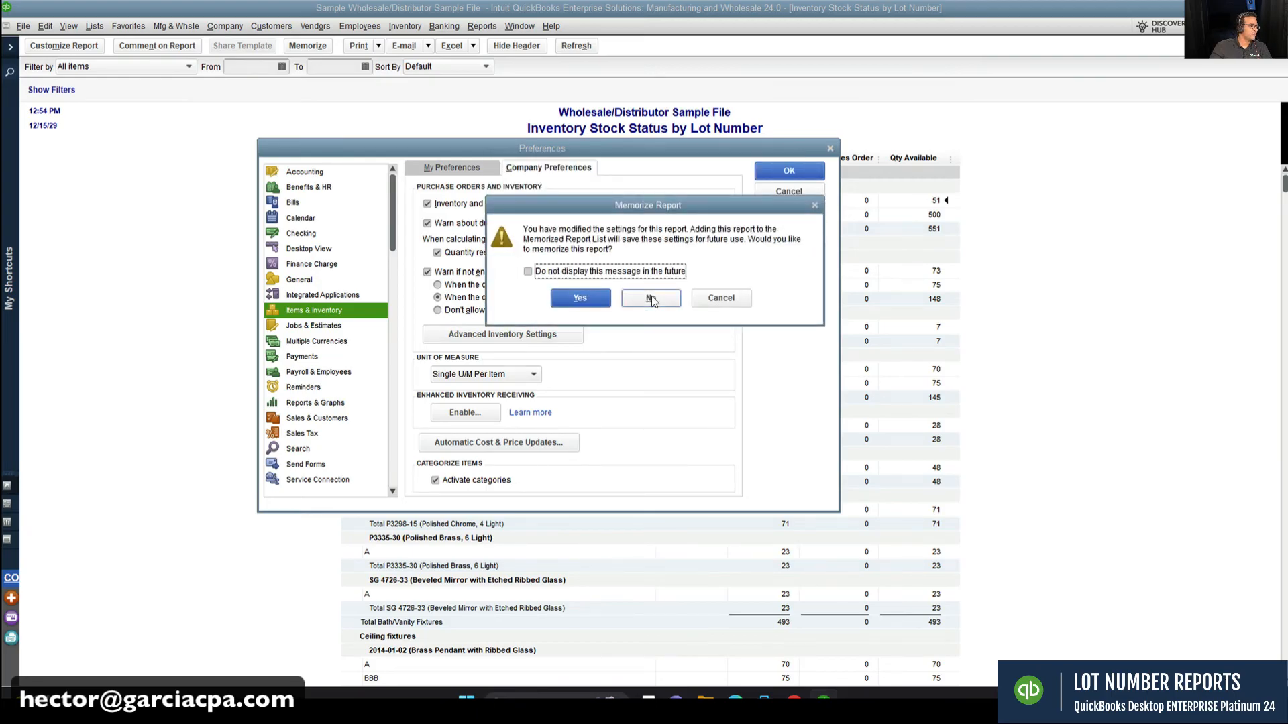
{"action": "left_click", "coordinate": [587, 299]}
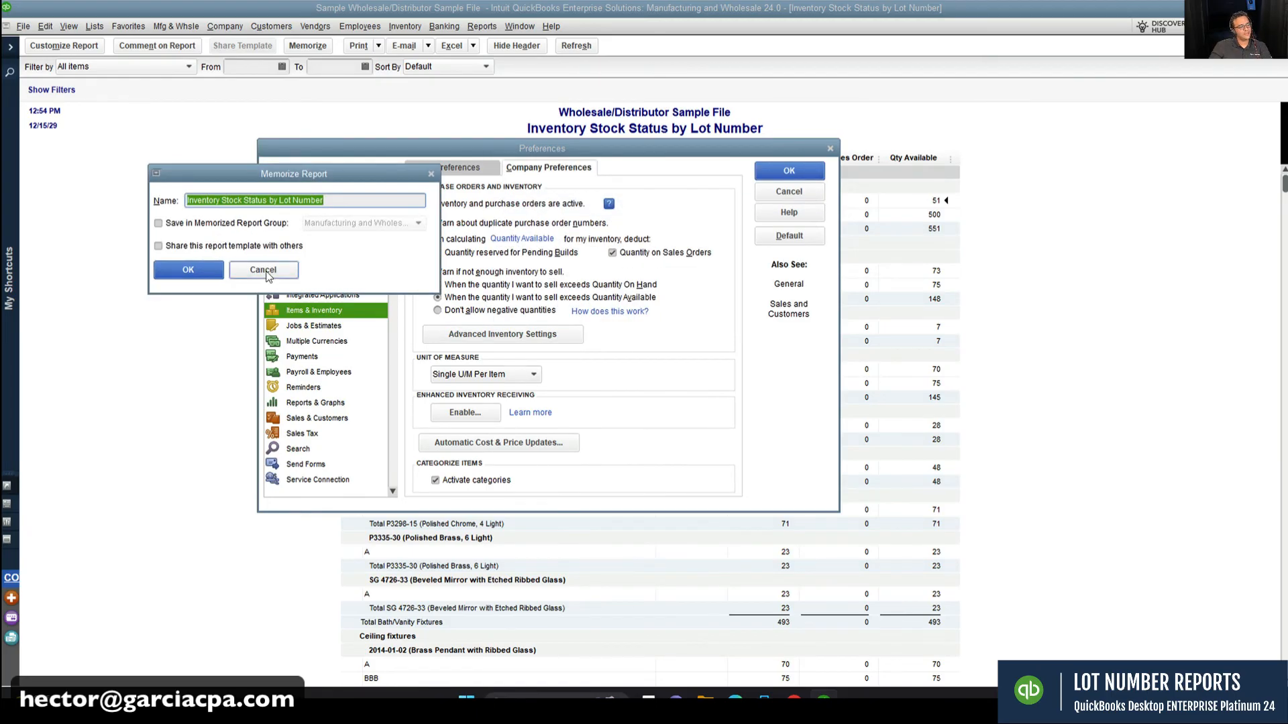
{"action": "left_click", "coordinate": [262, 271]}
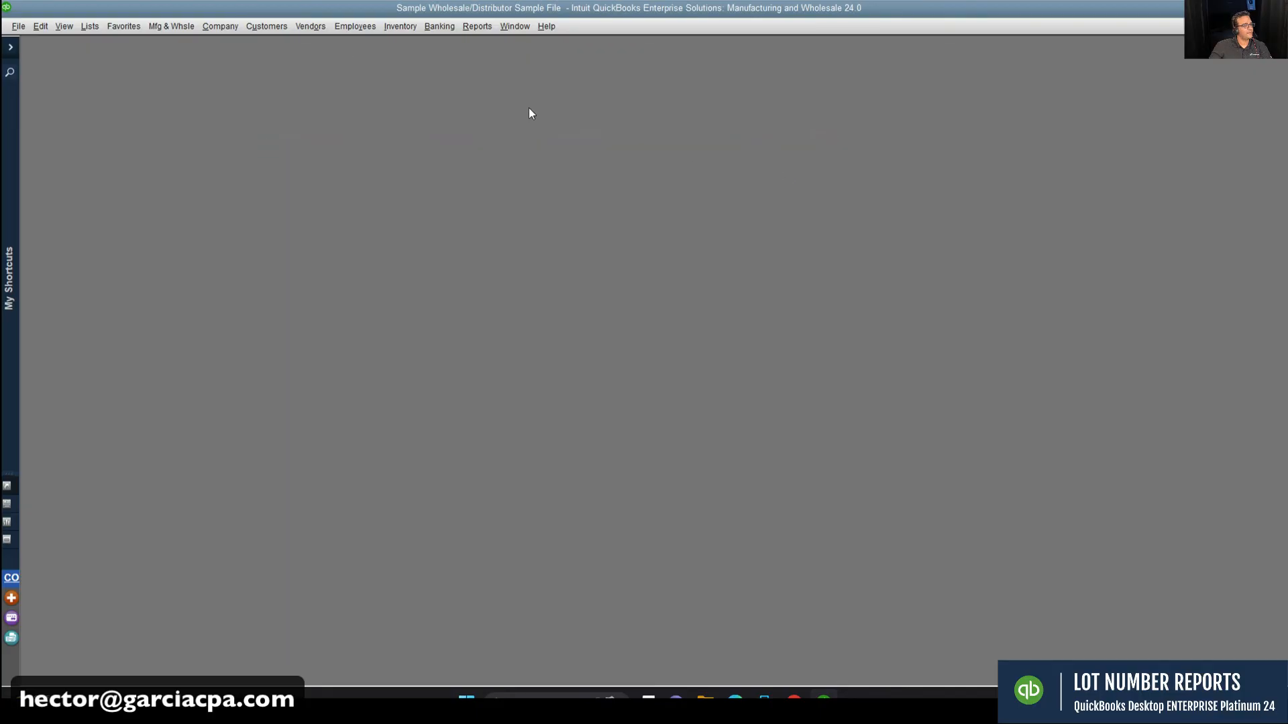
Step: Run the Inventory Valuation Summary by Site report, look at its site grouping and close it
{"action": "left_click", "coordinate": [440, 27]}
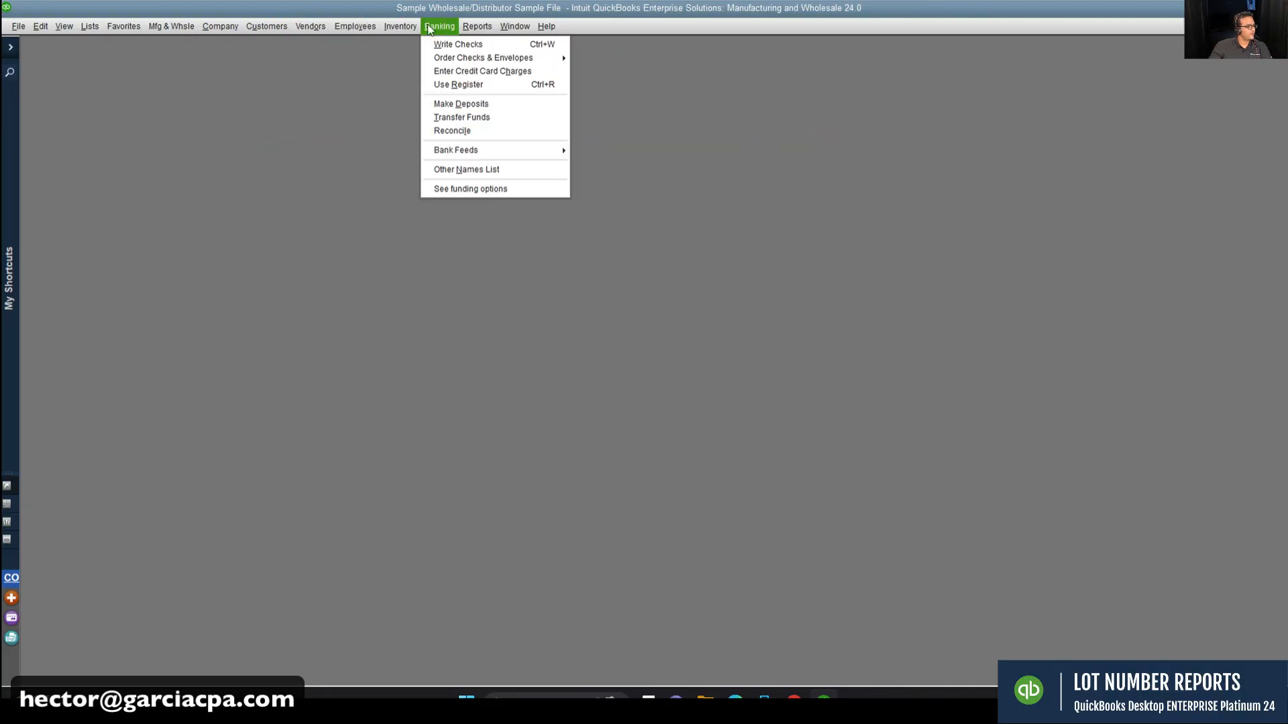
{"action": "mouse_move", "coordinate": [477, 27]}
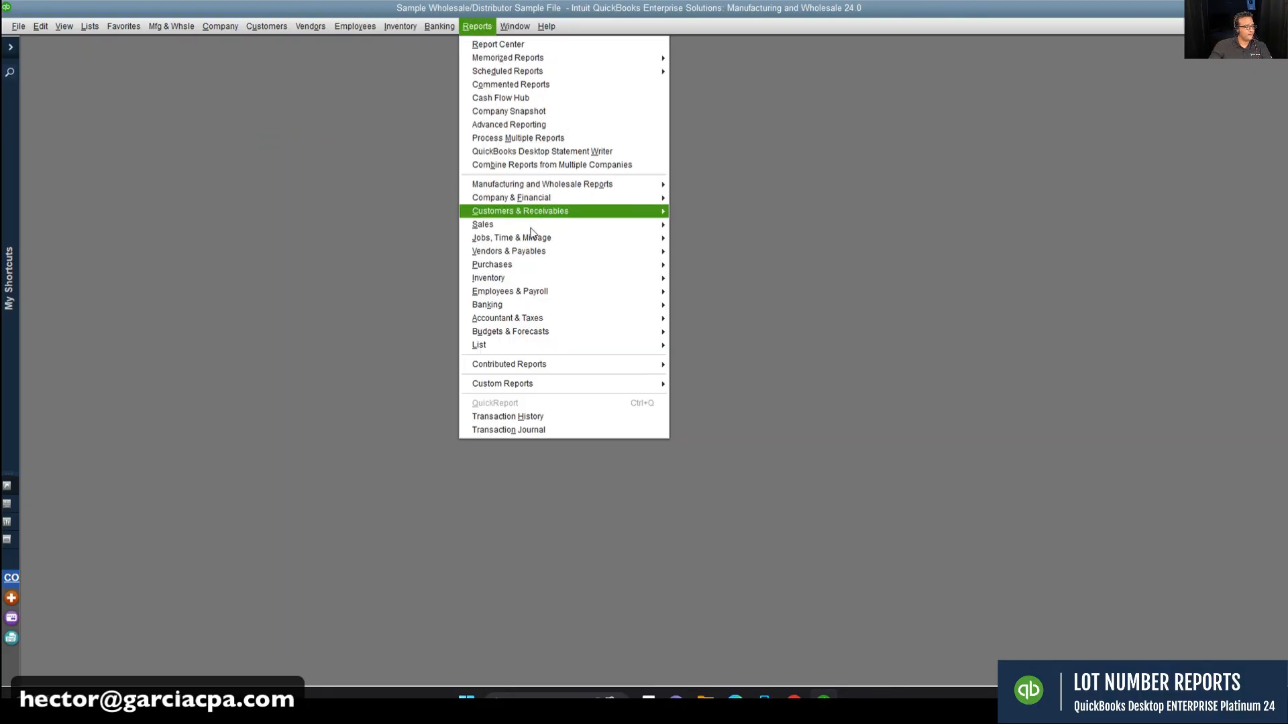
{"action": "mouse_move", "coordinate": [548, 279]}
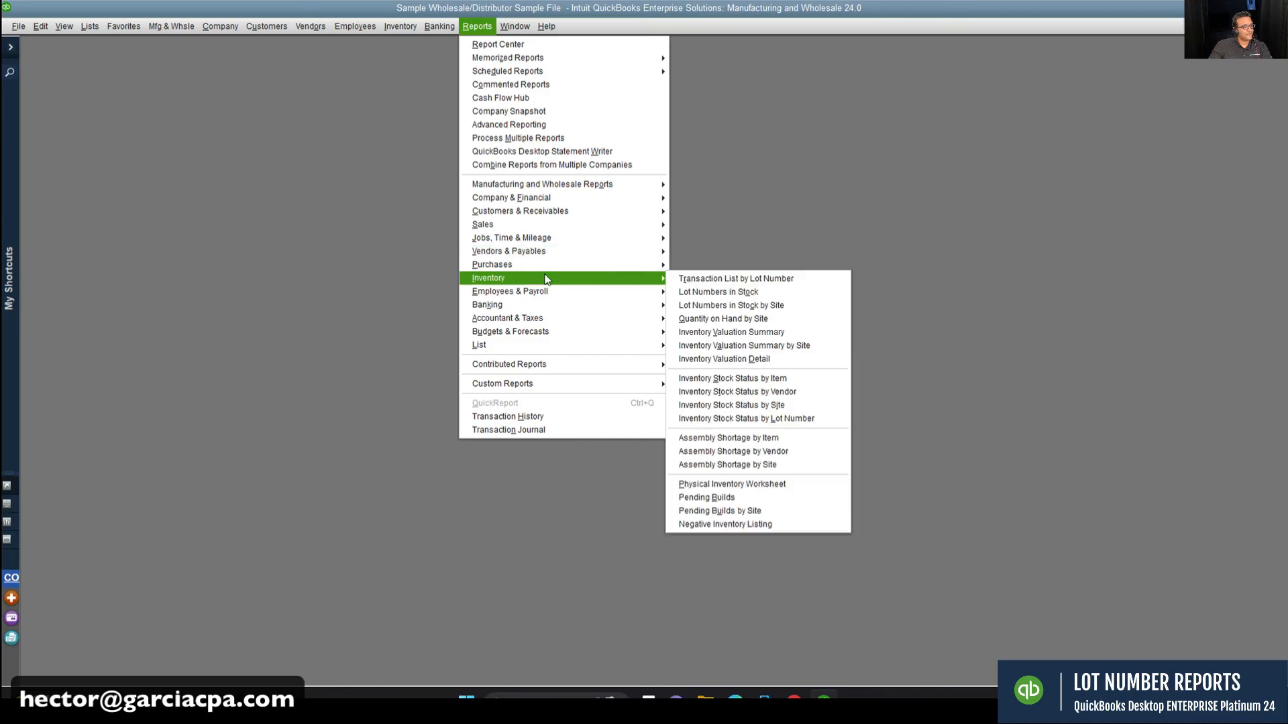
{"action": "left_click", "coordinate": [775, 346]}
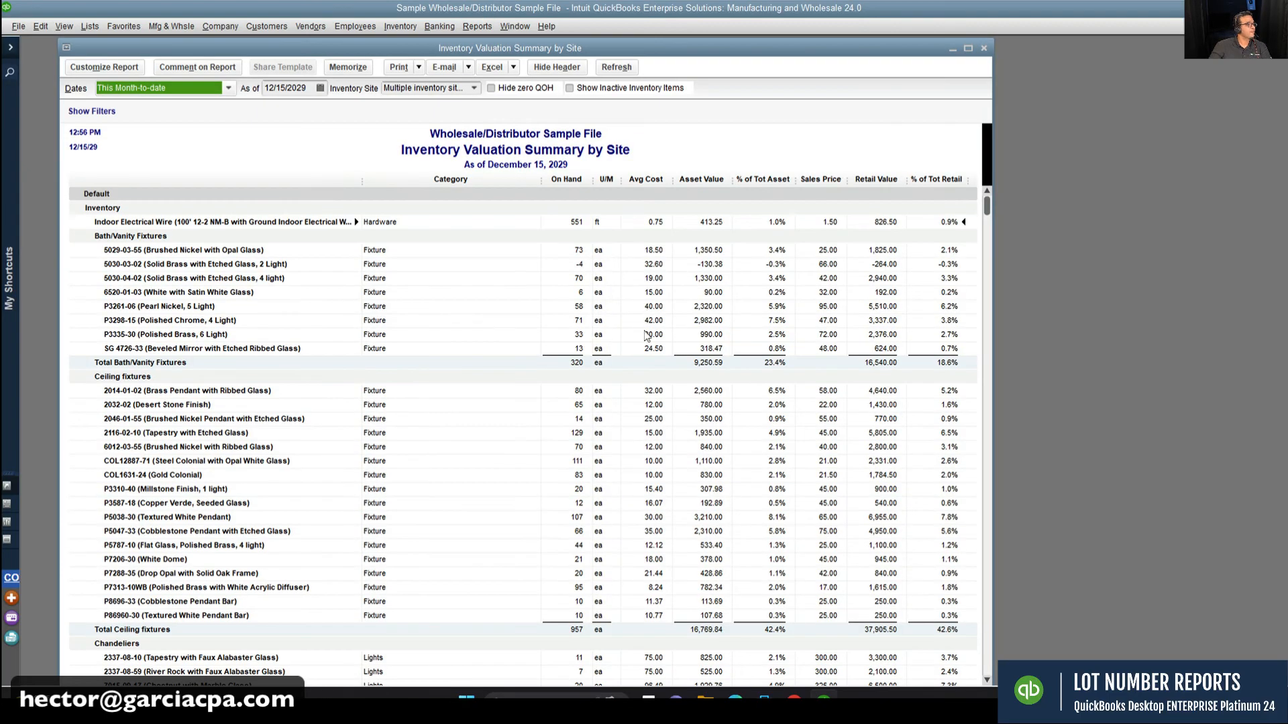
{"action": "key", "text": "Escape"}
Step: Run the Inventory Stock Status by Lot Number report again, check the product information, and close both
{"action": "left_click", "coordinate": [483, 26]}
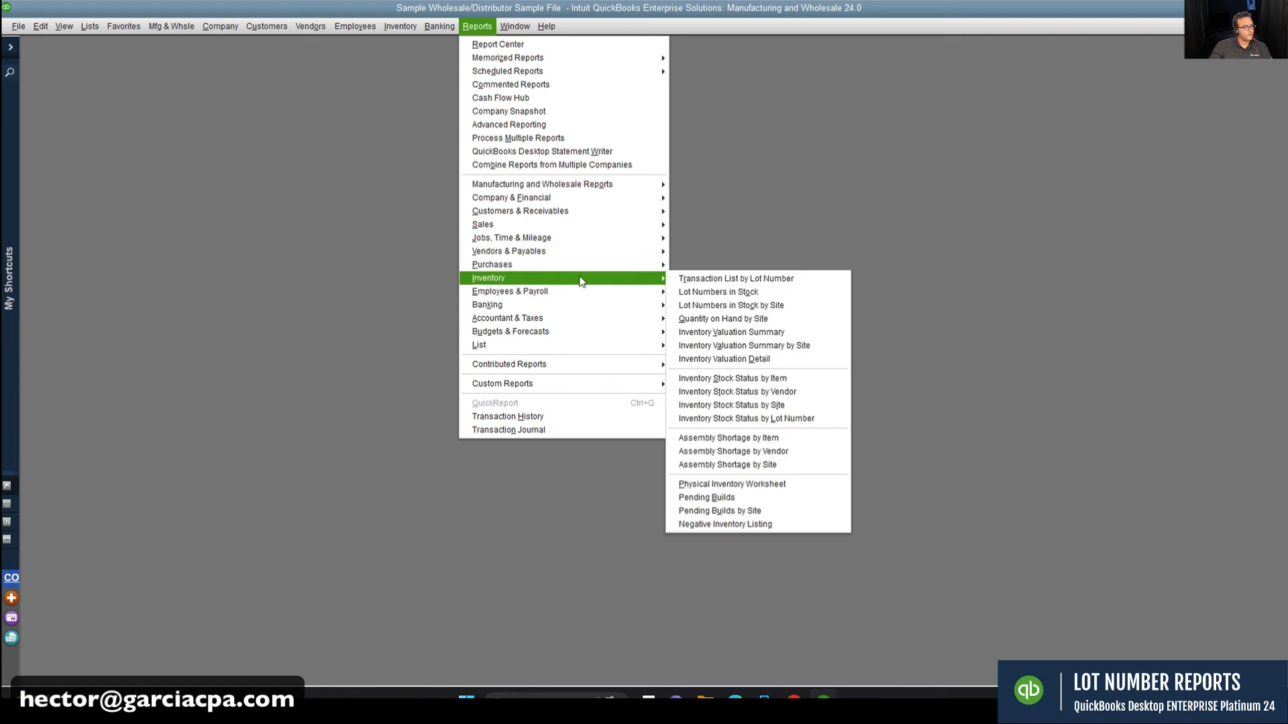
{"action": "left_click", "coordinate": [791, 421]}
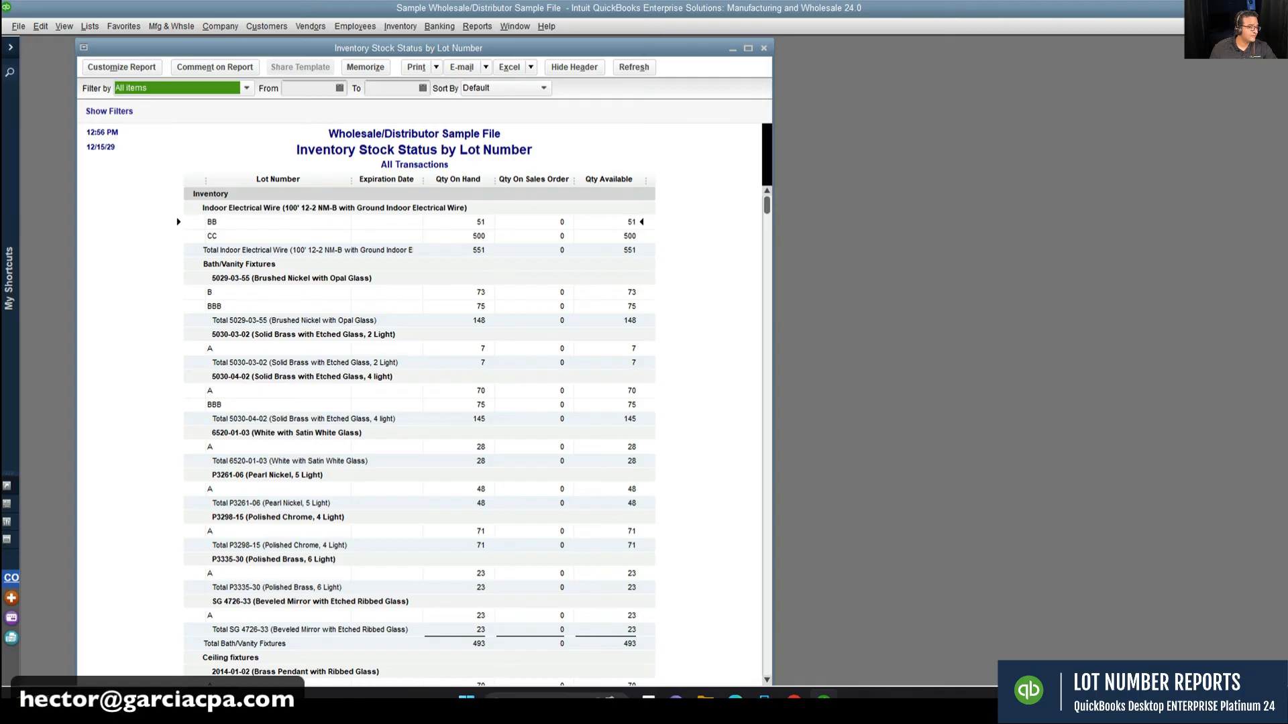
{"action": "key", "text": "F2"}
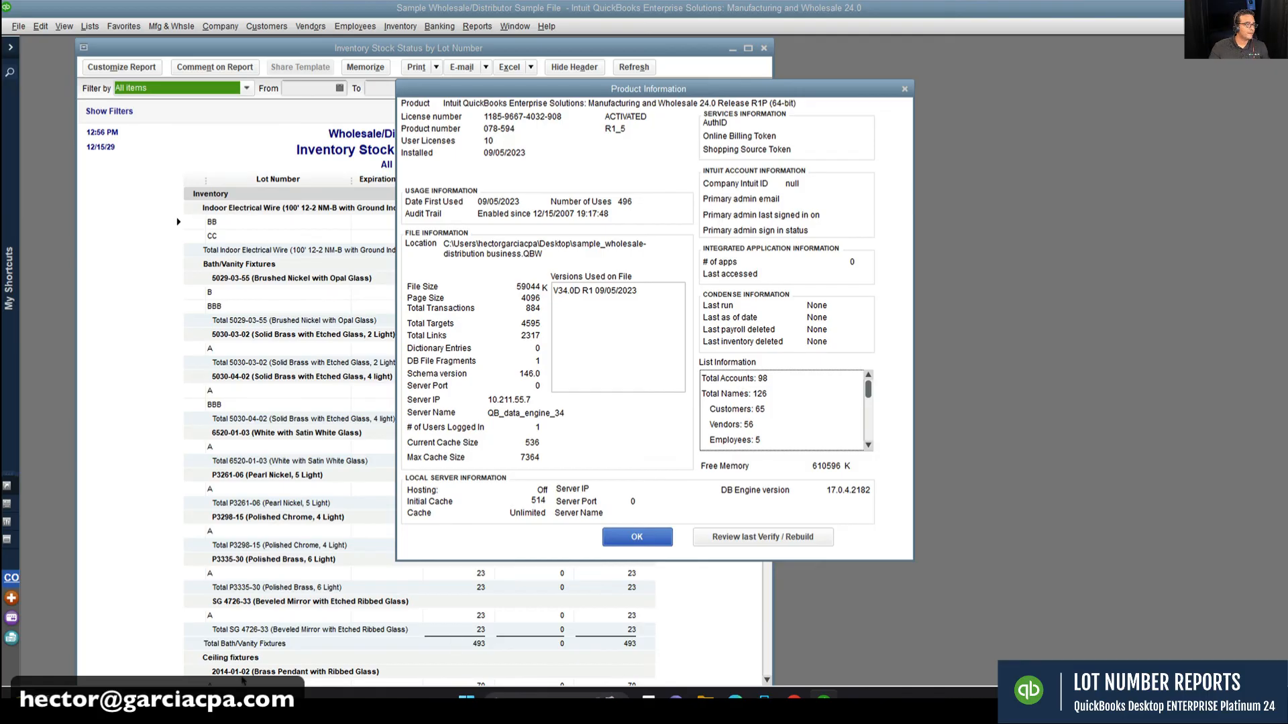
{"action": "left_click", "coordinate": [634, 538]}
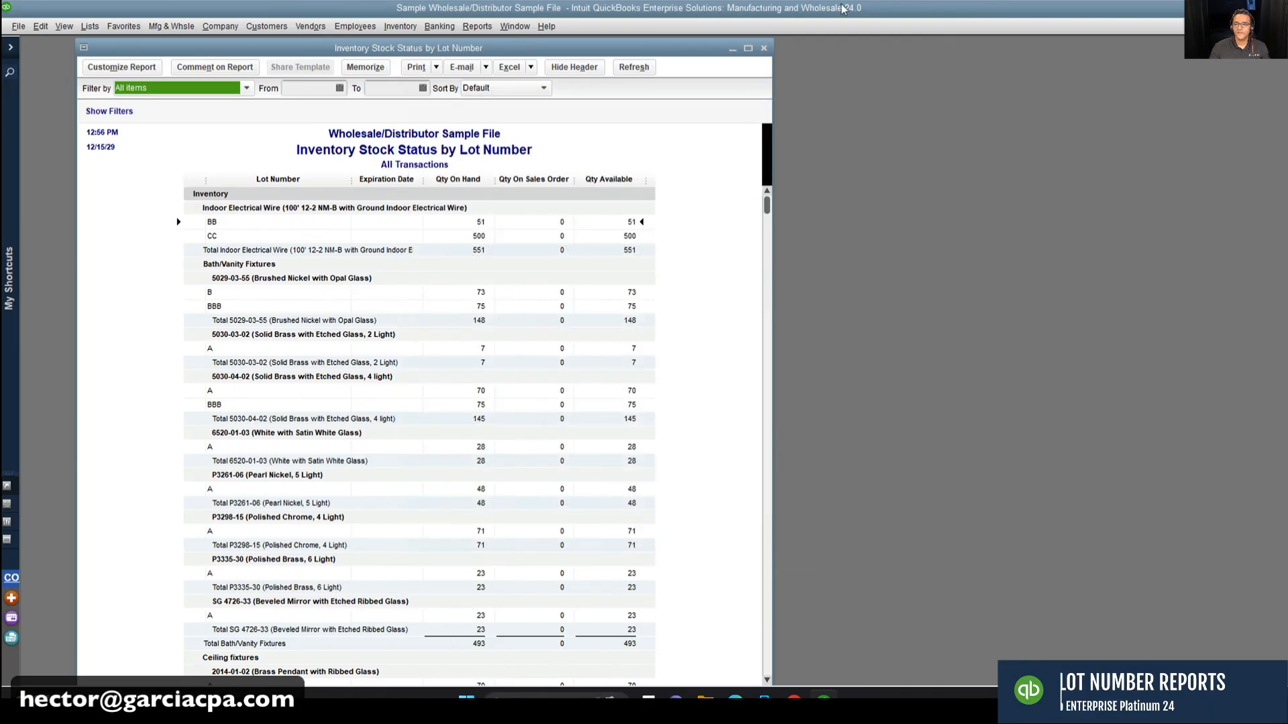
{"action": "left_click", "coordinate": [763, 49]}
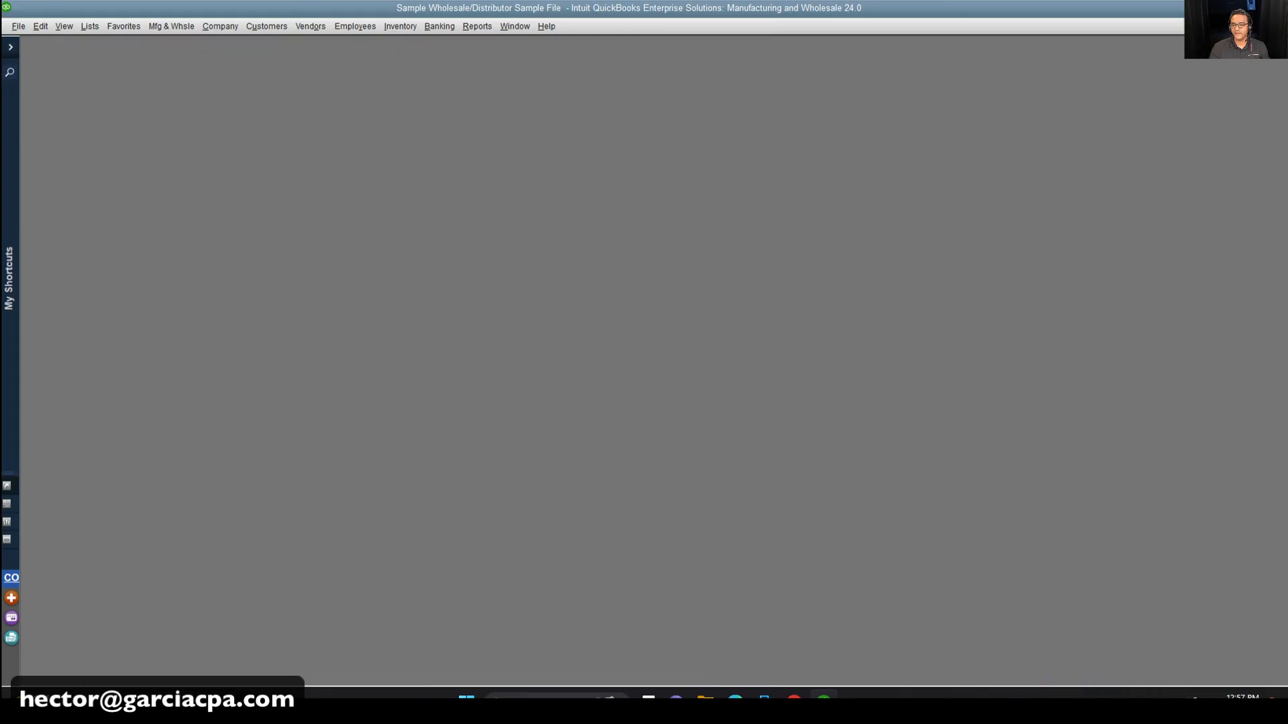